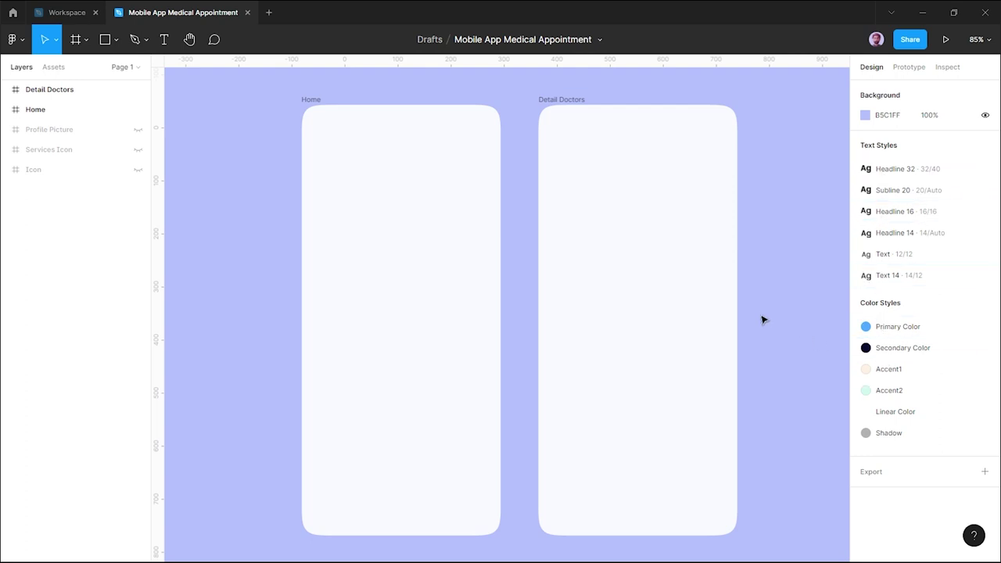
Draw a 375-wide rectangle snapped to the top-left corner of the Home frame.
{"action": "left_click_drag", "start_coordinate": [501, 228], "coordinate": [556, 226]}
{"action": "scroll", "coordinate": [404, 156], "scroll_direction": "up", "scroll_amount": 4}
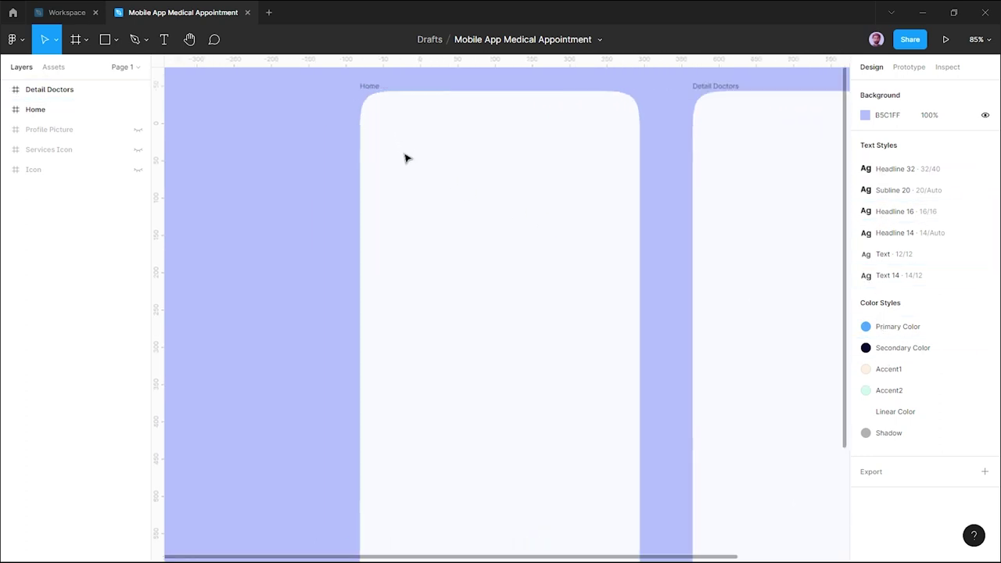
{"action": "scroll", "coordinate": [437, 176], "scroll_direction": "left", "scroll_amount": 2}
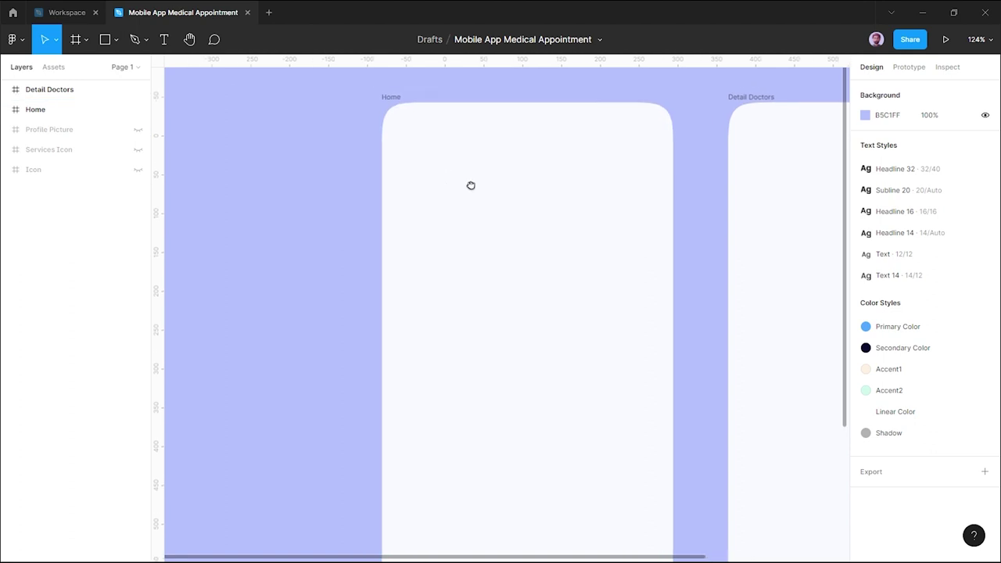
{"action": "scroll", "coordinate": [462, 196], "scroll_direction": "up", "scroll_amount": 2}
{"action": "scroll", "coordinate": [460, 197], "scroll_direction": "up", "scroll_amount": 1}
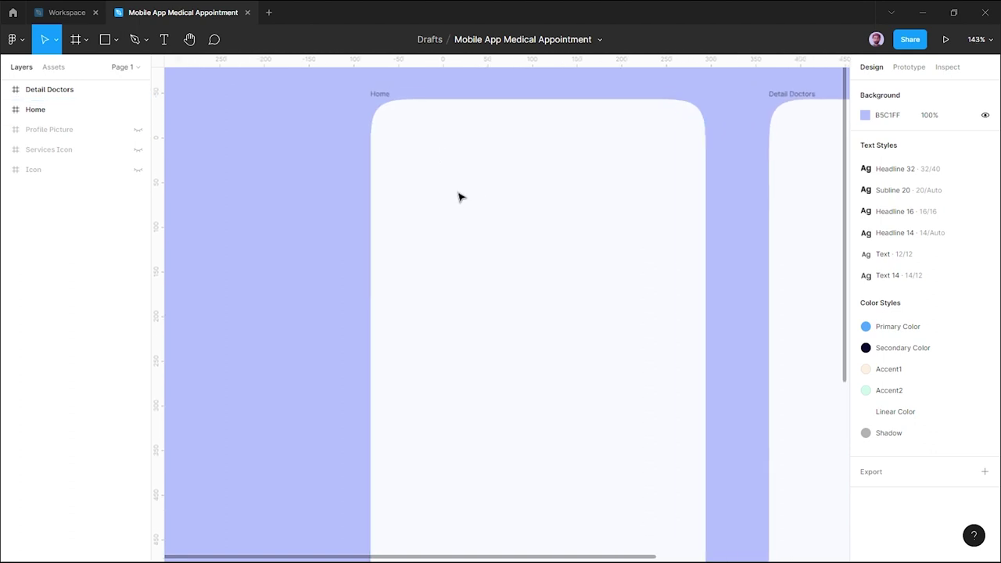
{"action": "key", "text": "r"}
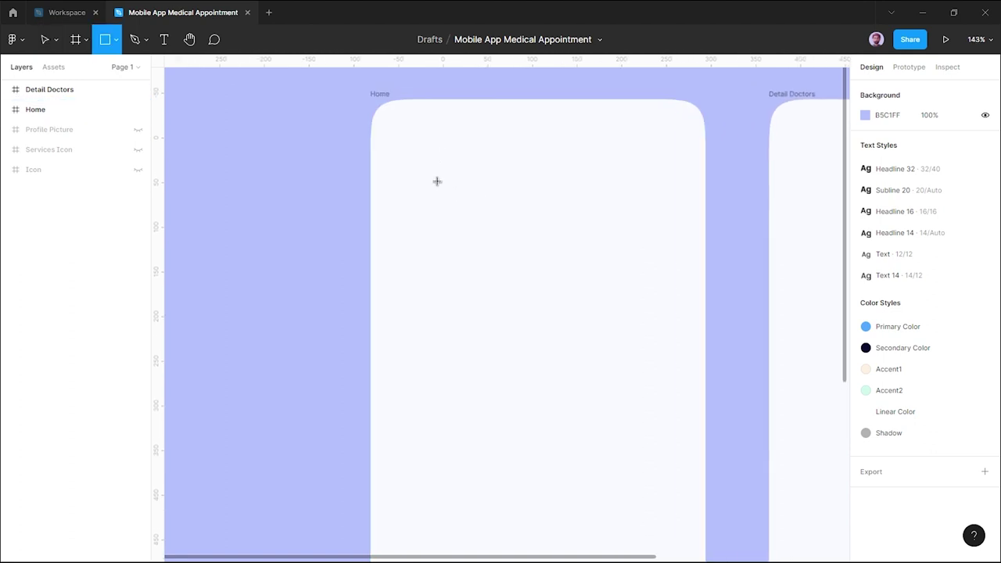
{"action": "mouse_move", "coordinate": [379, 121]}
{"action": "left_mouse_down"}
{"action": "mouse_move", "coordinate": [536, 250]}
{"action": "mouse_move", "coordinate": [705, 267]}
{"action": "left_mouse_up"}
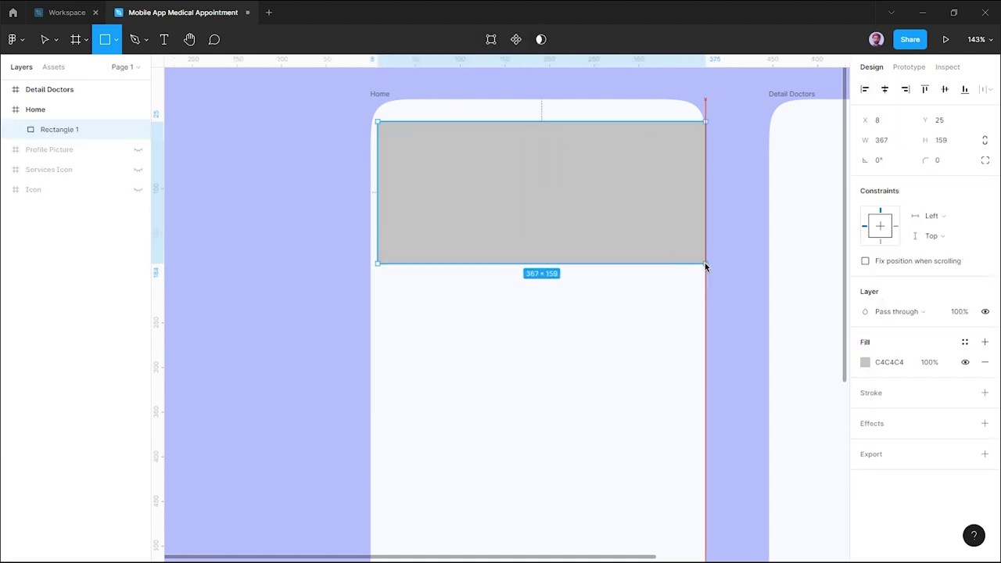
{"action": "left_click", "coordinate": [886, 141]}
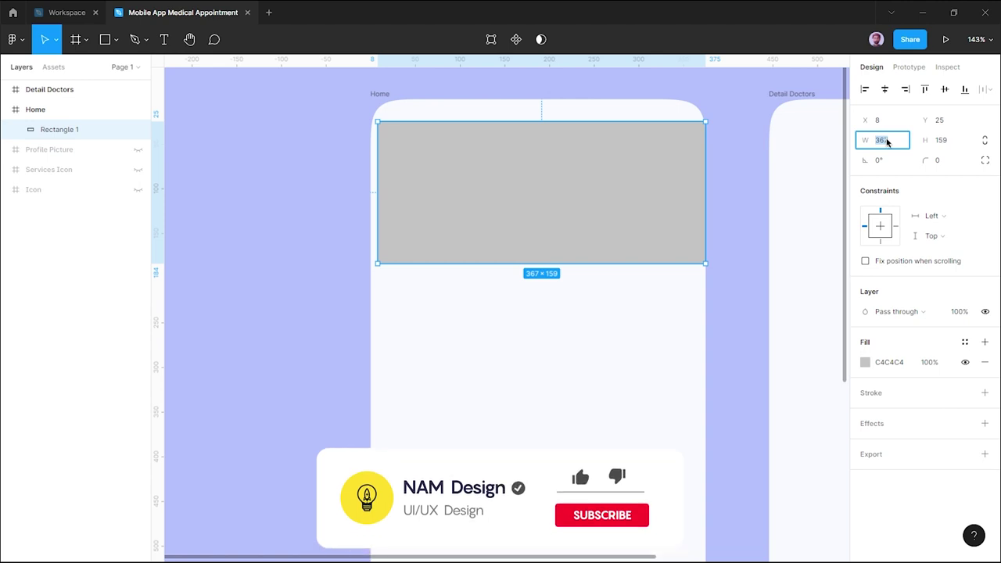
{"action": "type", "text": "3"}
{"action": "key", "text": "Return"}
{"action": "left_click_drag", "start_coordinate": [550, 206], "coordinate": [548, 184]}
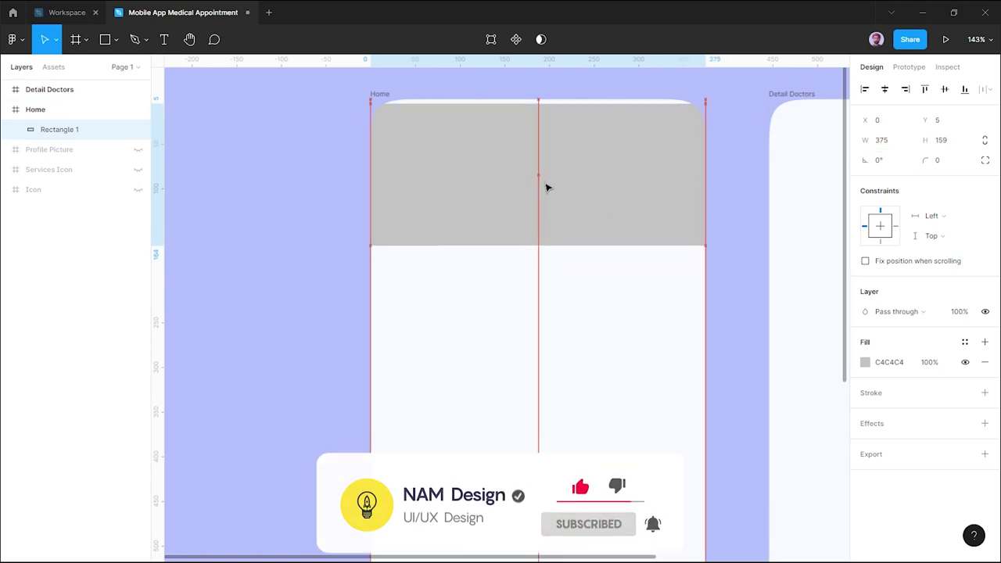
{"action": "left_click_drag", "start_coordinate": [583, 241], "coordinate": [586, 386]}
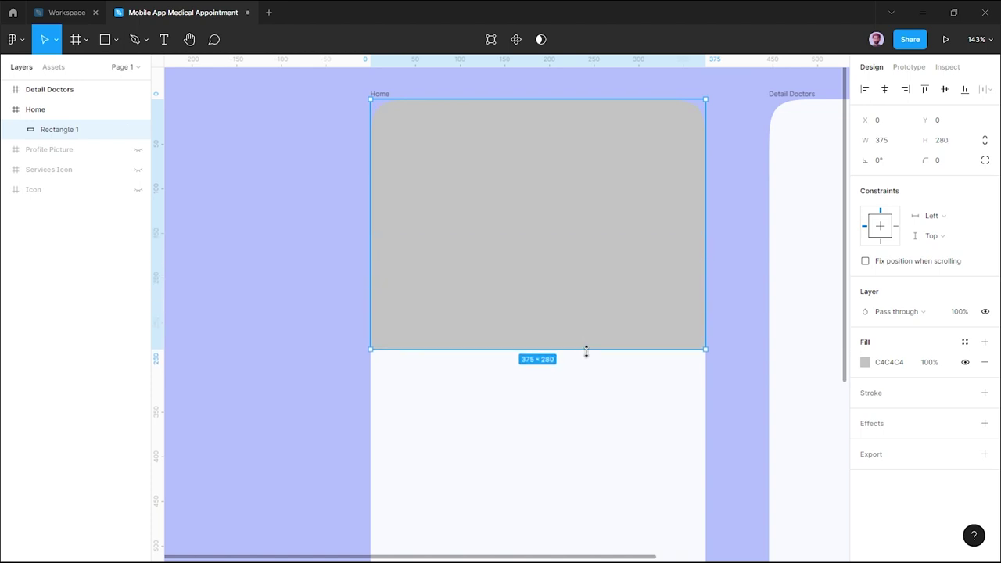
Make the rectangle 323 tall with 32 bottom corner radii and 100% corner smoothing.
{"action": "left_click", "coordinate": [959, 142]}
{"action": "type", "text": "323"}
{"action": "left_click", "coordinate": [947, 162]}
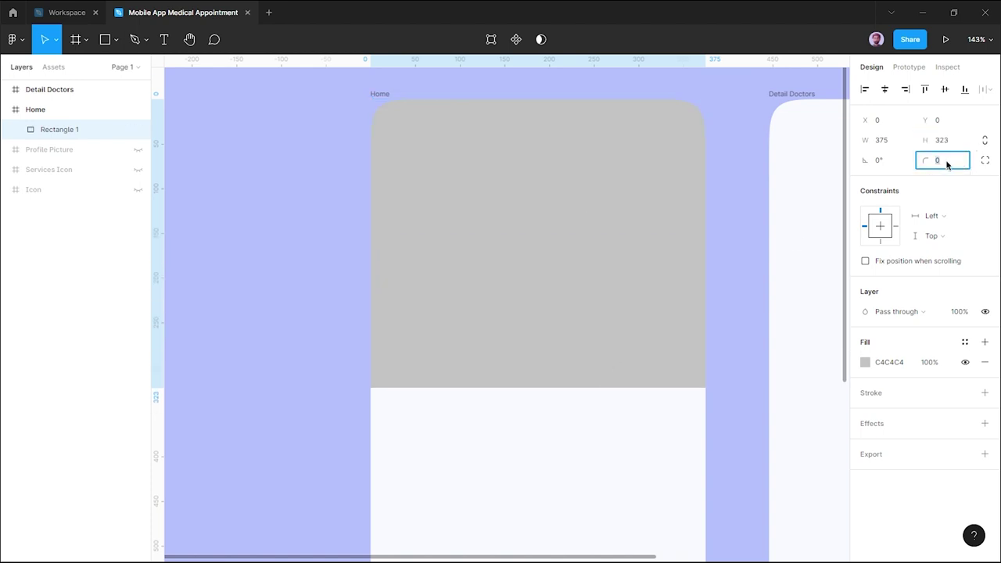
{"action": "left_click", "coordinate": [986, 159]}
{"action": "left_click", "coordinate": [918, 182]}
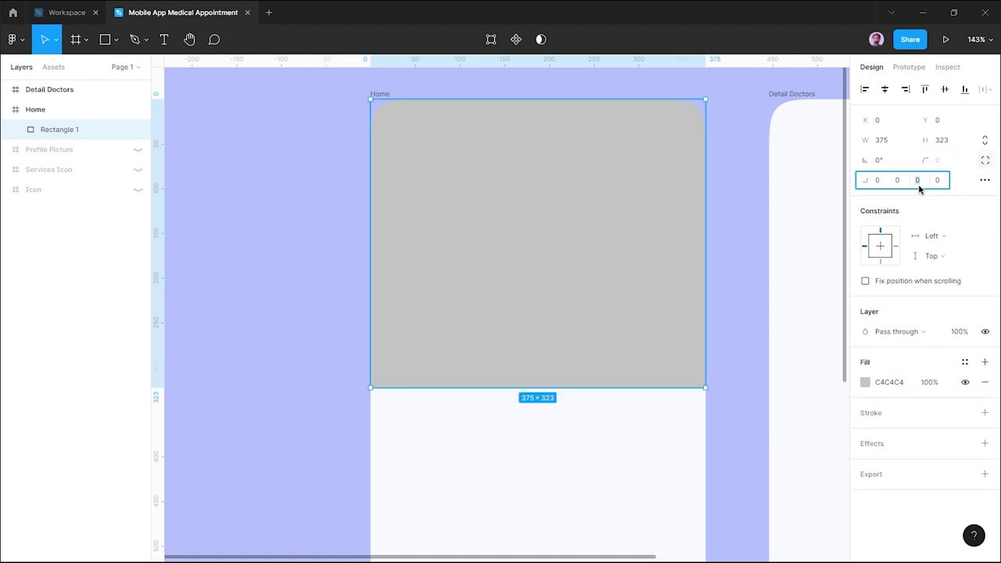
{"action": "type", "text": "32"}
{"action": "left_click", "coordinate": [940, 182]}
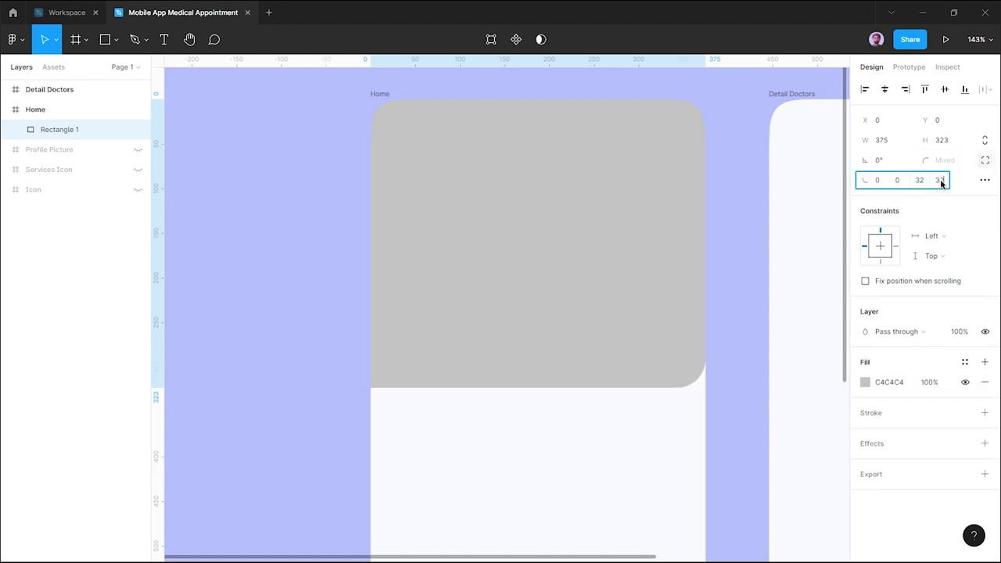
{"action": "left_click", "coordinate": [984, 179]}
{"action": "left_click", "coordinate": [799, 211]}
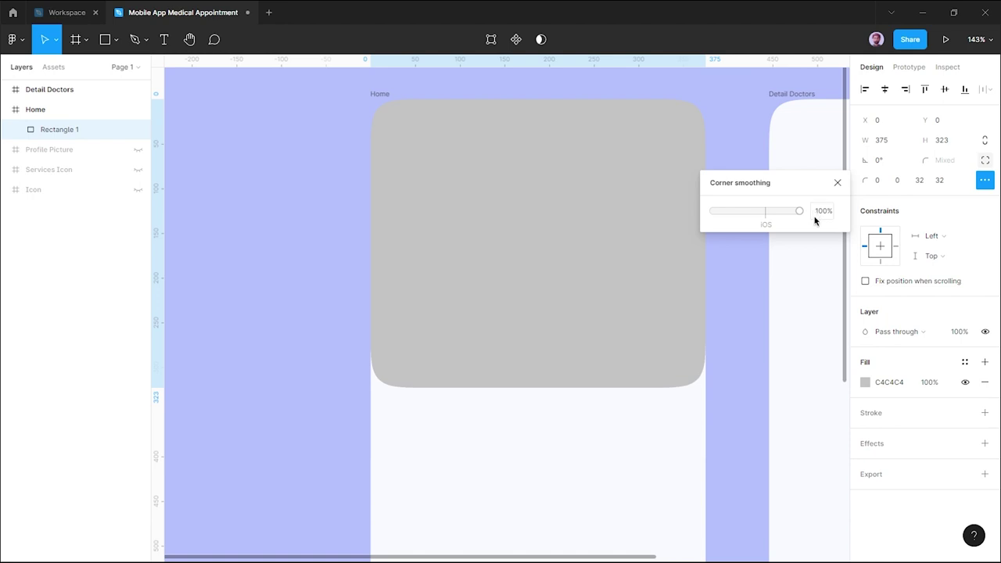
{"action": "left_click", "coordinate": [755, 340]}
Fill the header rectangle with the Primary Color style.
{"action": "left_click", "coordinate": [661, 323]}
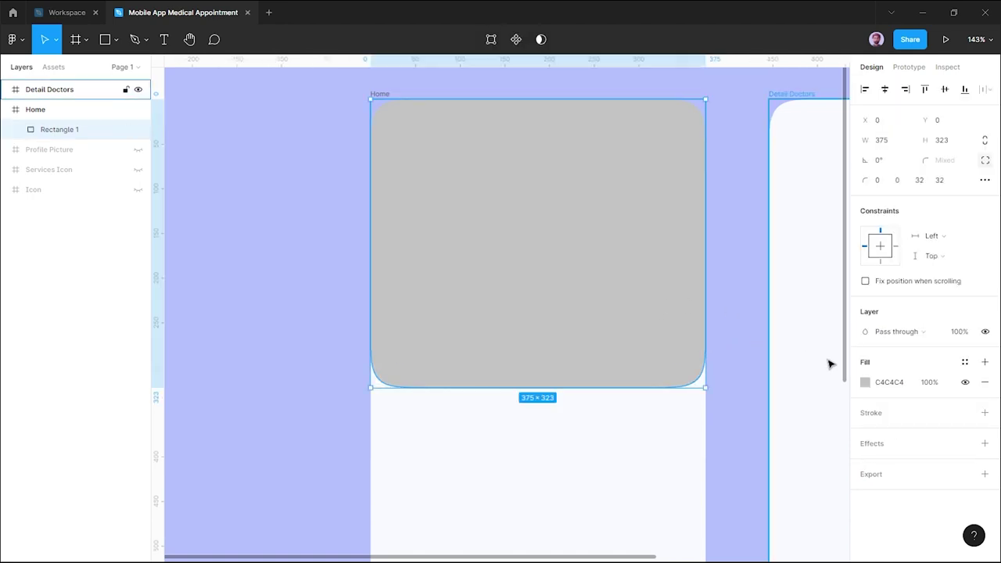
{"action": "left_click", "coordinate": [965, 363]}
{"action": "left_click", "coordinate": [875, 438]}
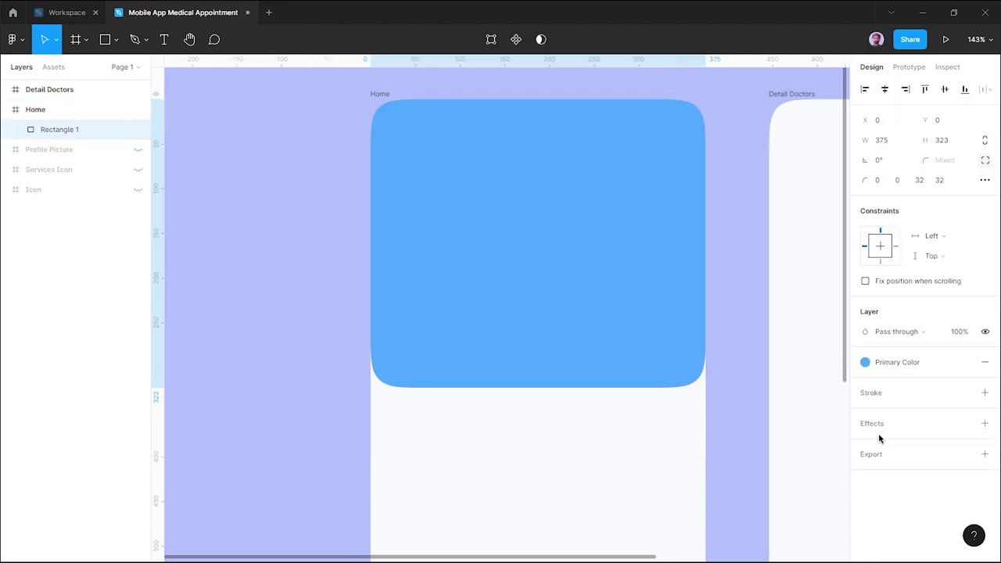
{"action": "left_click", "coordinate": [716, 309]}
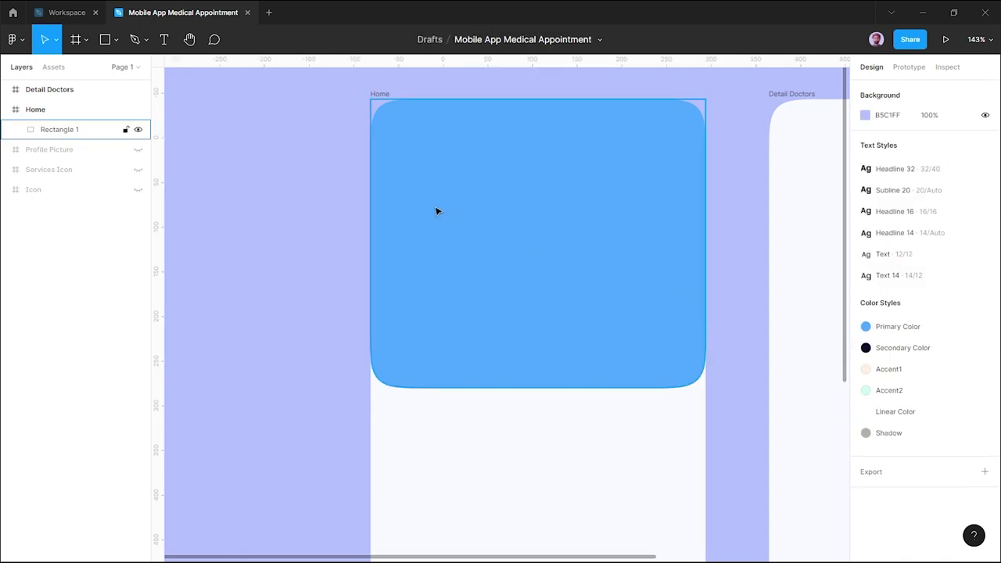
Add a greeting text addressing the user by name on the blue header.
{"action": "key", "text": "t"}
{"action": "left_click", "coordinate": [409, 172]}
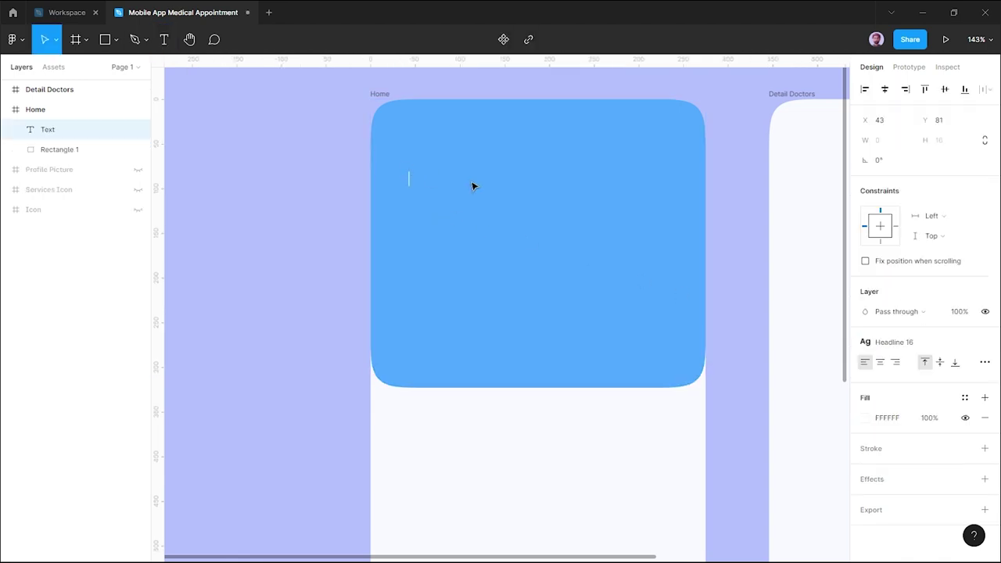
{"action": "type", "text": "Hi, Steven"}
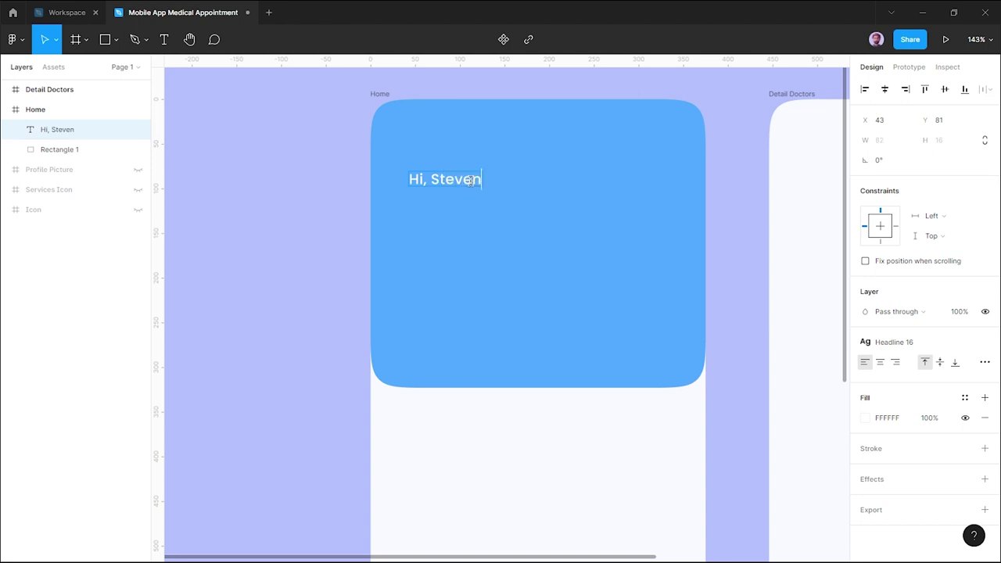
{"action": "key", "text": "Escape"}
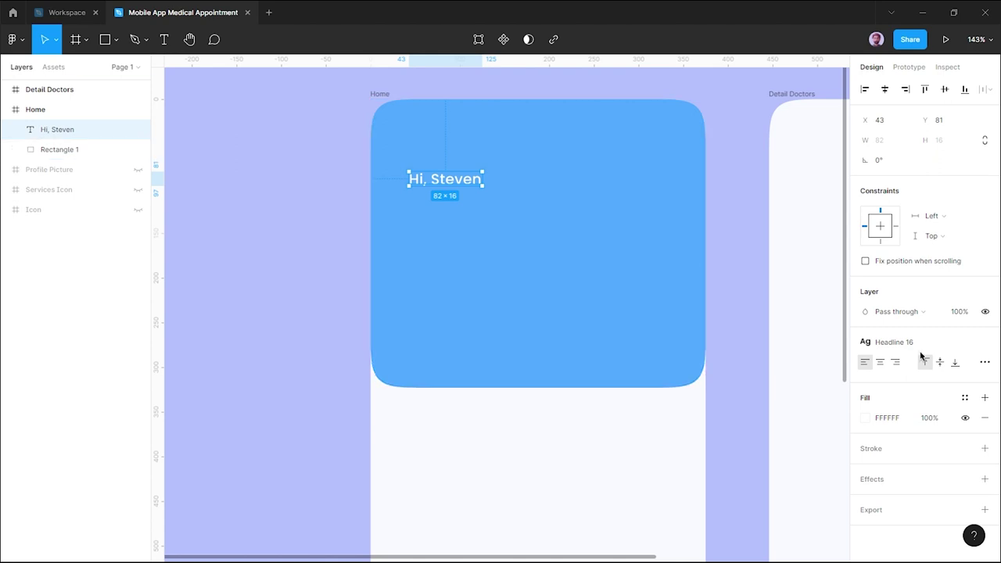
Style the greeting with Headline 16 and 75% fill opacity.
{"action": "left_click", "coordinate": [984, 342]}
{"action": "left_click", "coordinate": [985, 341]}
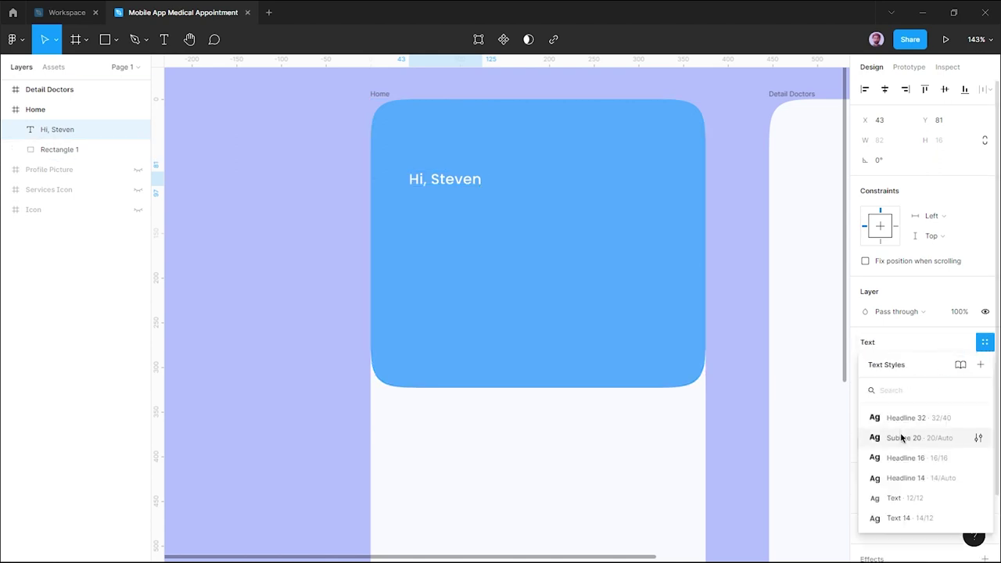
{"action": "left_click", "coordinate": [901, 458]}
{"action": "left_click", "coordinate": [933, 421]}
{"action": "type", "text": "75"}
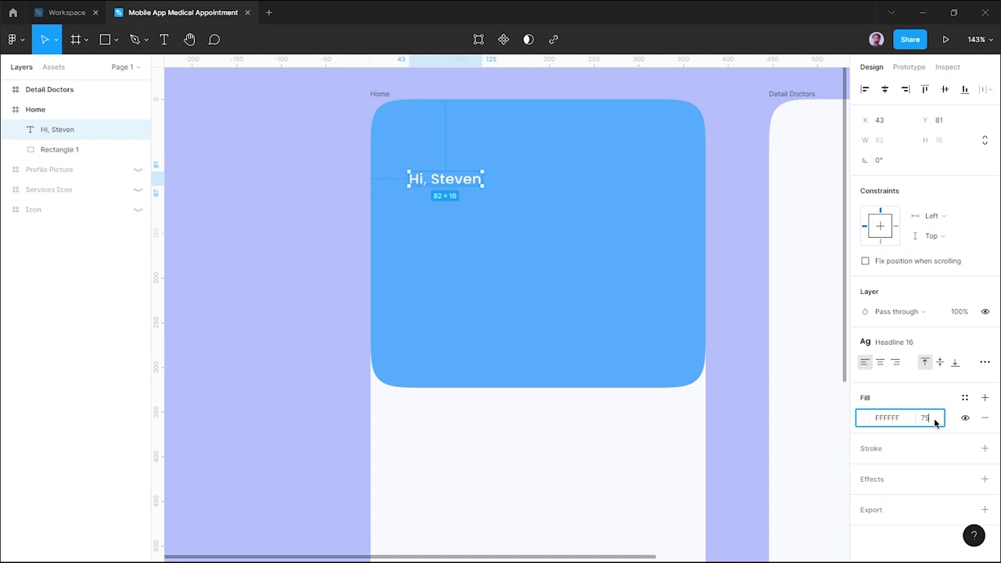
{"action": "left_click", "coordinate": [753, 391]}
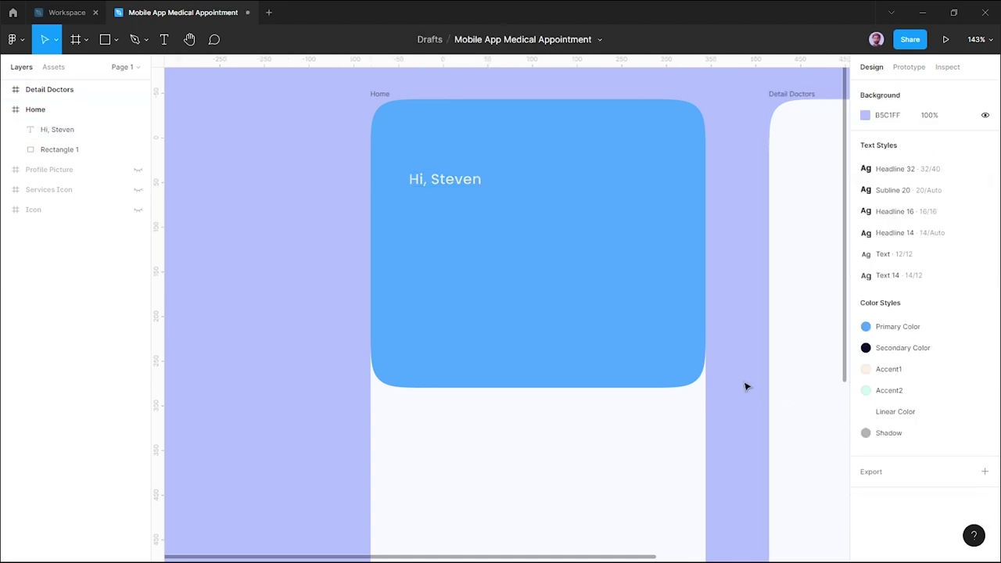
Position the greeting near the header's top-left corner.
{"action": "left_click", "coordinate": [469, 184]}
{"action": "left_click_drag", "start_coordinate": [458, 186], "coordinate": [442, 162]}
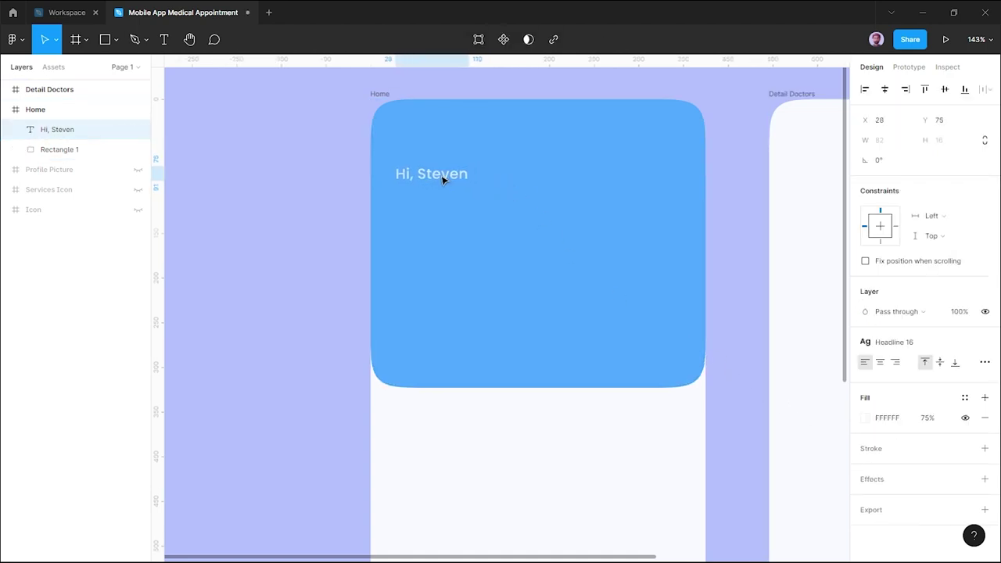
{"action": "key", "text": "alt"}
{"action": "key", "text": "Up"}
{"action": "key", "text": "Up"}
{"action": "key", "text": "Up"}
{"action": "key", "text": "Left"}
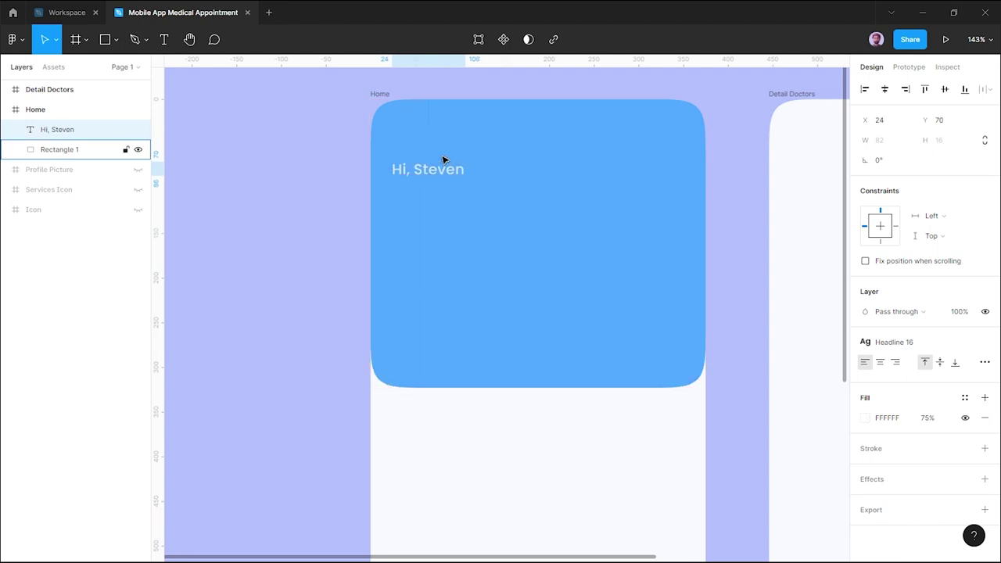
{"action": "left_click", "coordinate": [555, 184]}
Add a 51×51 square with 14 corner radius and 100% smoothing at the header's top-right.
{"action": "key", "text": "r"}
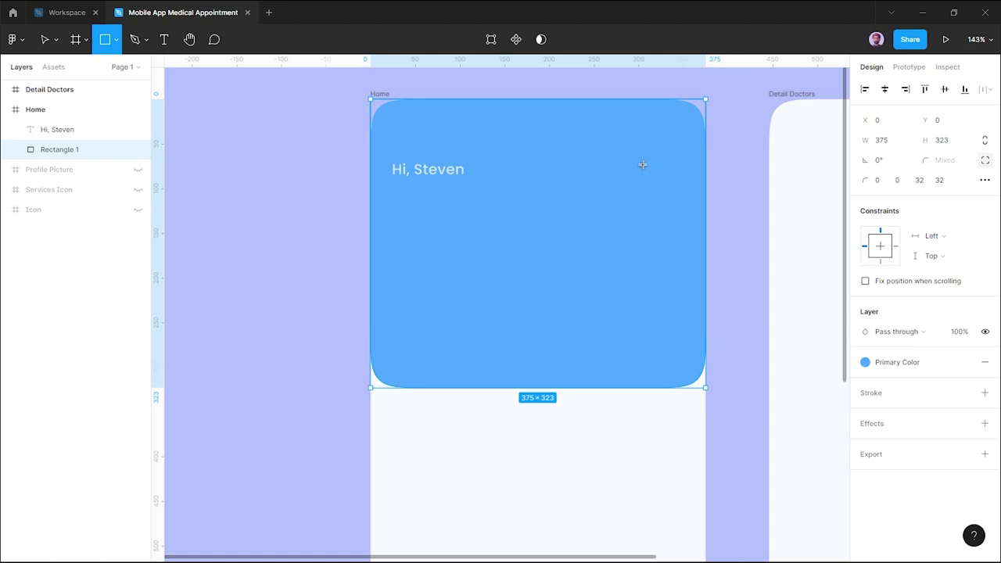
{"action": "left_click_drag", "start_coordinate": [634, 161], "coordinate": [652, 185]}
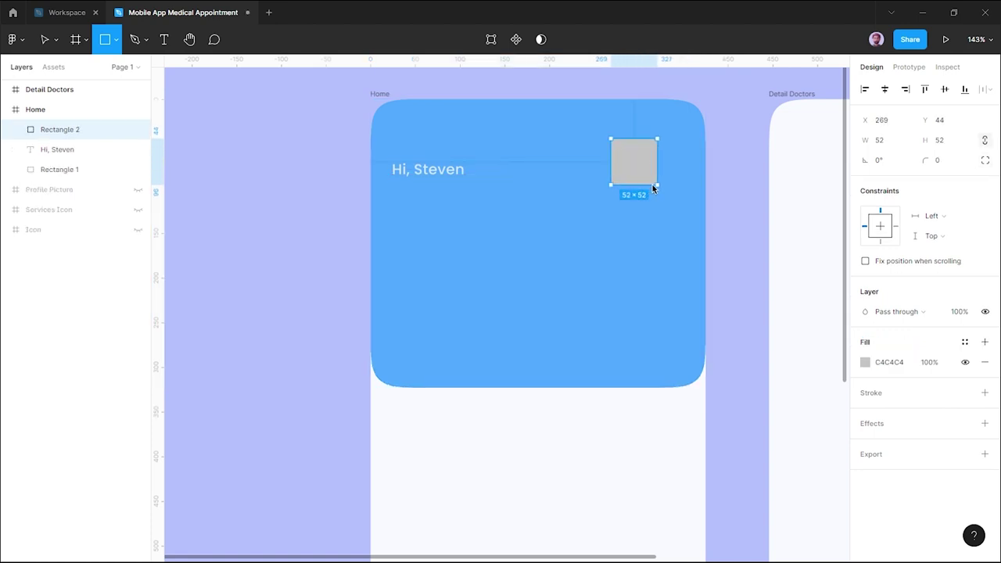
{"action": "left_click", "coordinate": [889, 146]}
{"action": "type", "text": "51"}
{"action": "left_click", "coordinate": [947, 161]}
{"action": "type", "text": "14"}
{"action": "key", "text": "Return"}
{"action": "left_click", "coordinate": [985, 162]}
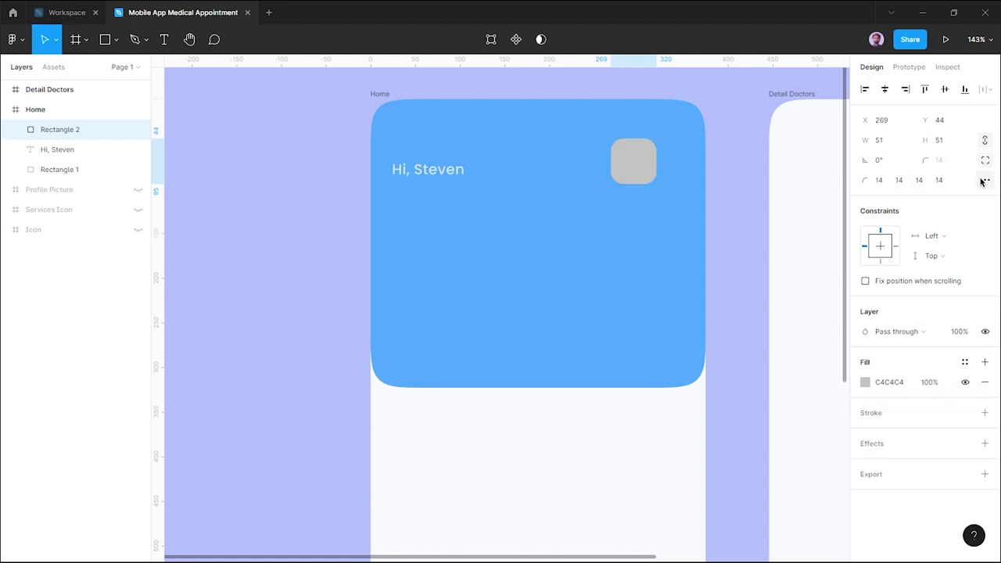
{"action": "left_click", "coordinate": [984, 181]}
{"action": "left_click", "coordinate": [804, 212]}
{"action": "left_click", "coordinate": [699, 232]}
{"action": "mouse_move", "coordinate": [638, 169]}
{"action": "left_mouse_down"}
{"action": "mouse_move", "coordinate": [650, 184]}
{"action": "mouse_move", "coordinate": [662, 180]}
{"action": "left_mouse_up"}
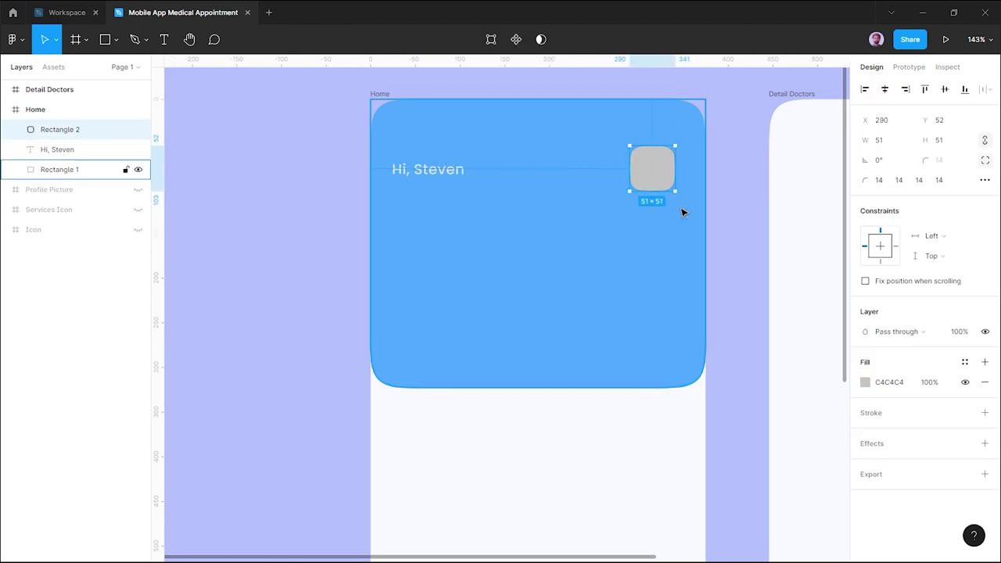
Fill the square with translucent light blue 66B2FF sampled from the header.
{"action": "left_click", "coordinate": [865, 382]}
{"action": "left_click", "coordinate": [718, 422]}
{"action": "left_click", "coordinate": [621, 250]}
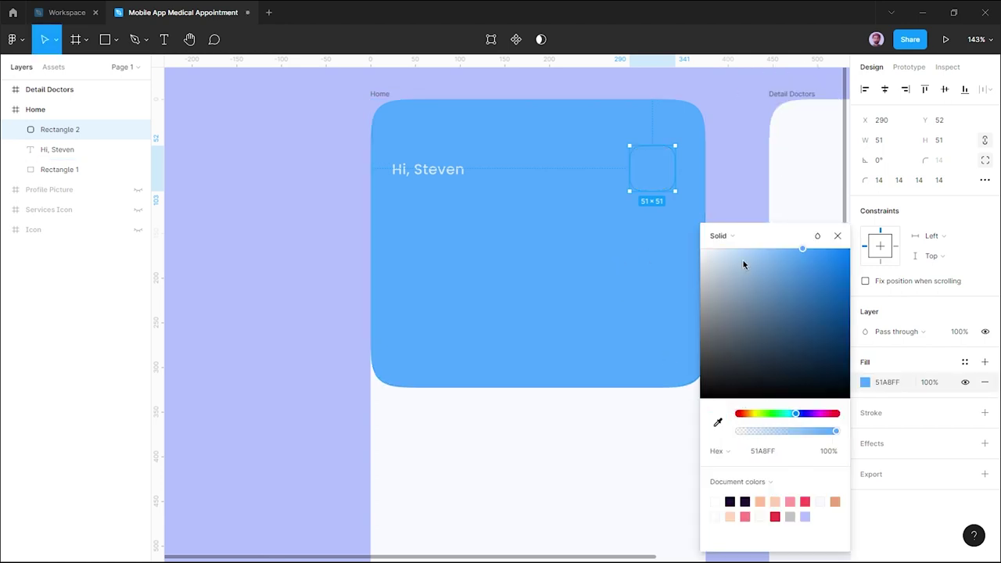
{"action": "left_click_drag", "start_coordinate": [804, 254], "coordinate": [815, 252]}
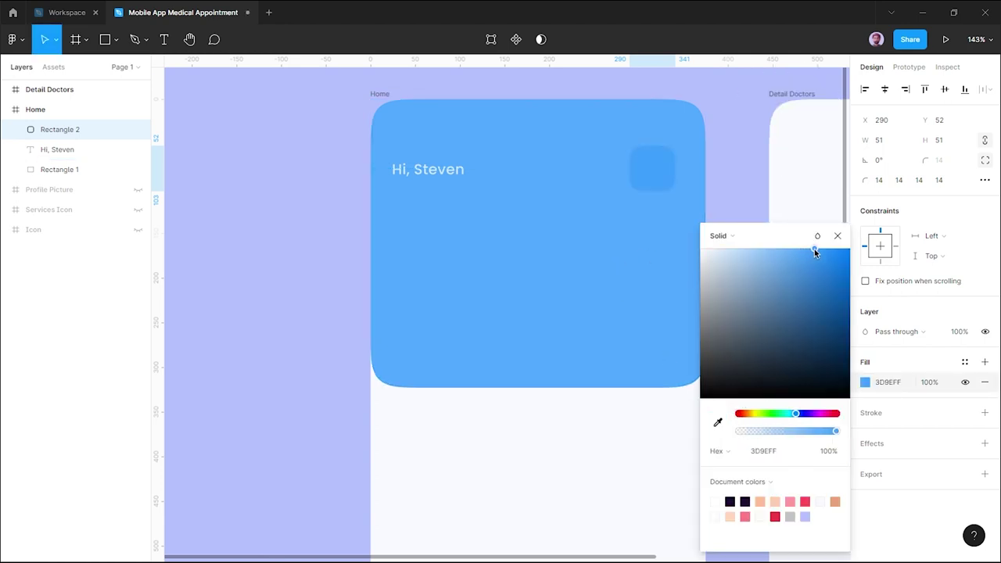
{"action": "left_click_drag", "start_coordinate": [793, 428], "coordinate": [796, 432]}
{"action": "mouse_move", "coordinate": [814, 250]}
{"action": "left_mouse_down"}
{"action": "mouse_move", "coordinate": [778, 250]}
{"action": "mouse_move", "coordinate": [787, 248]}
{"action": "left_mouse_up"}
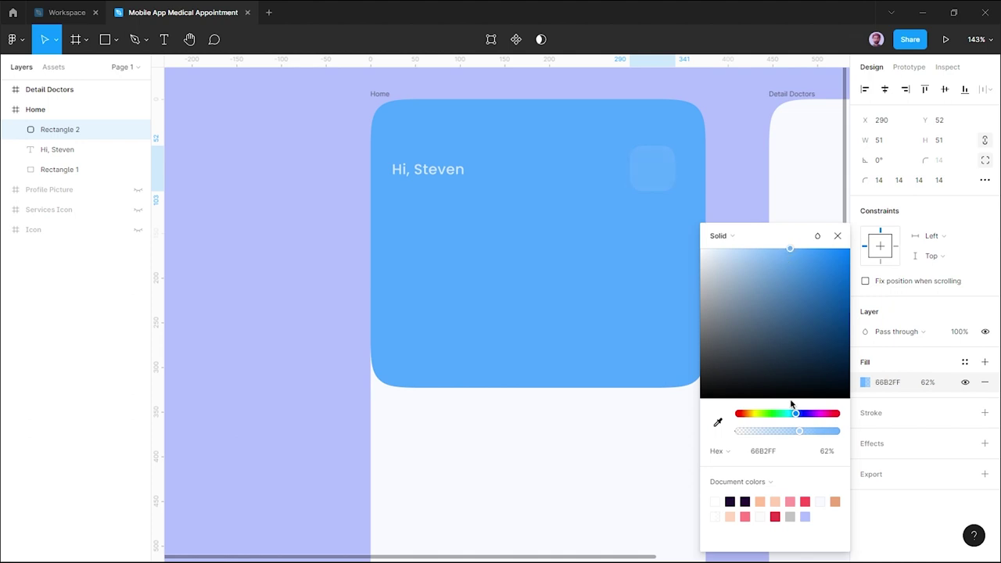
{"action": "left_click_drag", "start_coordinate": [799, 431], "coordinate": [806, 431]}
{"action": "left_click", "coordinate": [840, 236]}
{"action": "left_click", "coordinate": [722, 193]}
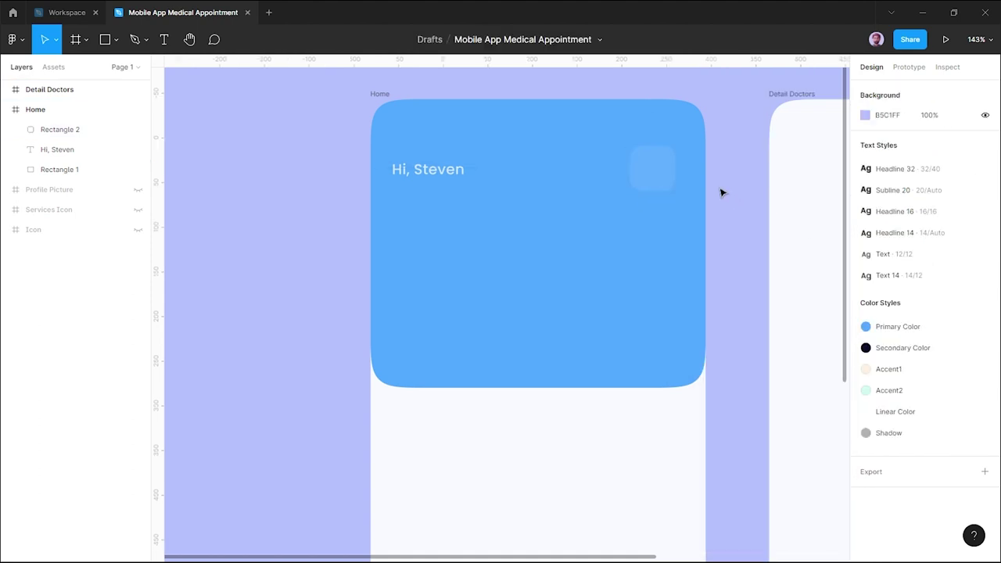
Zoom in and bring up the local components in the Assets panel.
{"action": "scroll", "coordinate": [640, 172], "scroll_direction": "up", "scroll_amount": 1}
{"action": "scroll", "coordinate": [640, 172], "scroll_direction": "up", "scroll_amount": 1}
{"action": "scroll", "coordinate": [655, 185], "scroll_direction": "up", "scroll_amount": 1}
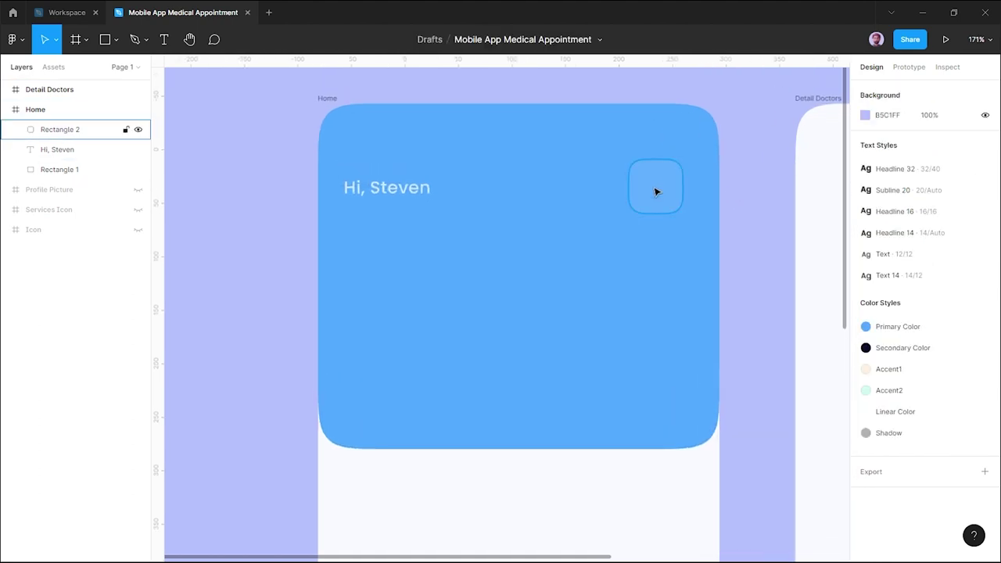
{"action": "left_click", "coordinate": [53, 67]}
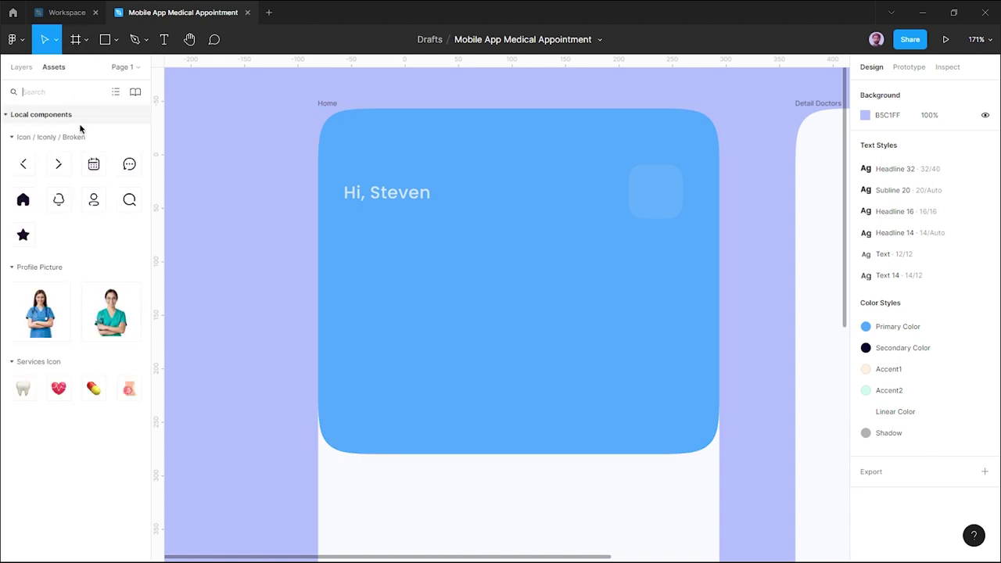
Place the Notification bell component in the square and colour it white with Accent2.
{"action": "mouse_move", "coordinate": [59, 205]}
{"action": "left_mouse_down"}
{"action": "mouse_move", "coordinate": [630, 226]}
{"action": "mouse_move", "coordinate": [659, 197]}
{"action": "left_mouse_up"}
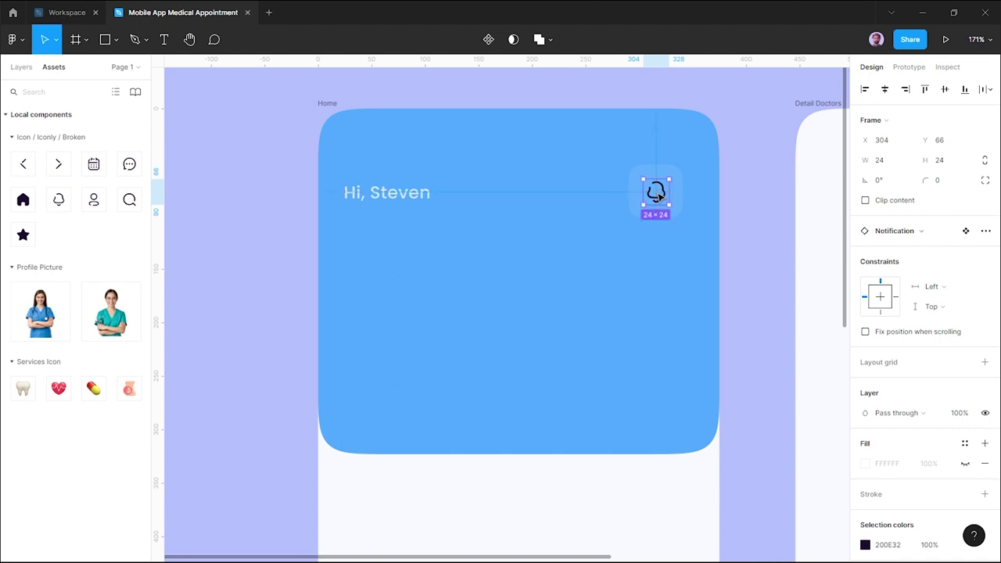
{"action": "double_click", "coordinate": [656, 196]}
{"action": "left_click", "coordinate": [964, 353]}
{"action": "left_click", "coordinate": [939, 428]}
{"action": "left_click", "coordinate": [737, 246]}
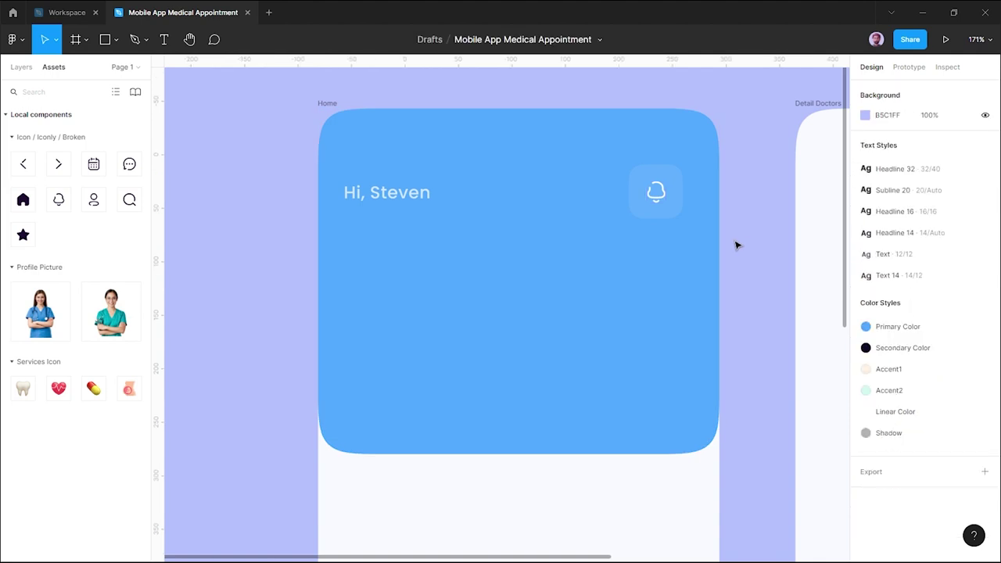
{"action": "scroll", "coordinate": [698, 206], "scroll_direction": "up", "scroll_amount": 1}
Draw a tiny 6×6 ellipse at the bell's top-right.
{"action": "key", "text": "o"}
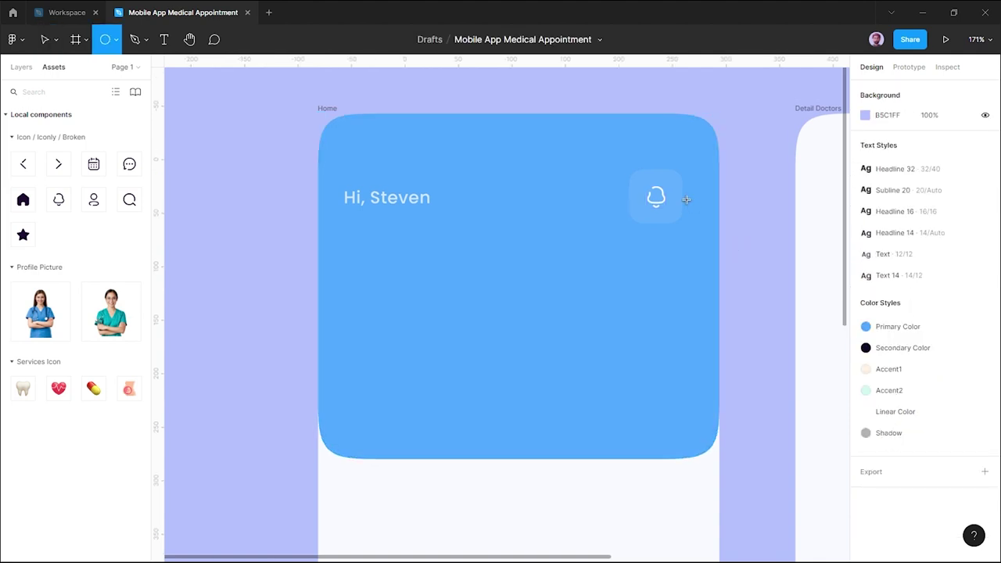
{"action": "scroll", "coordinate": [677, 188], "scroll_direction": "up", "scroll_amount": 1}
{"action": "scroll", "coordinate": [675, 192], "scroll_direction": "up", "scroll_amount": 3, "text": "ctrl"}
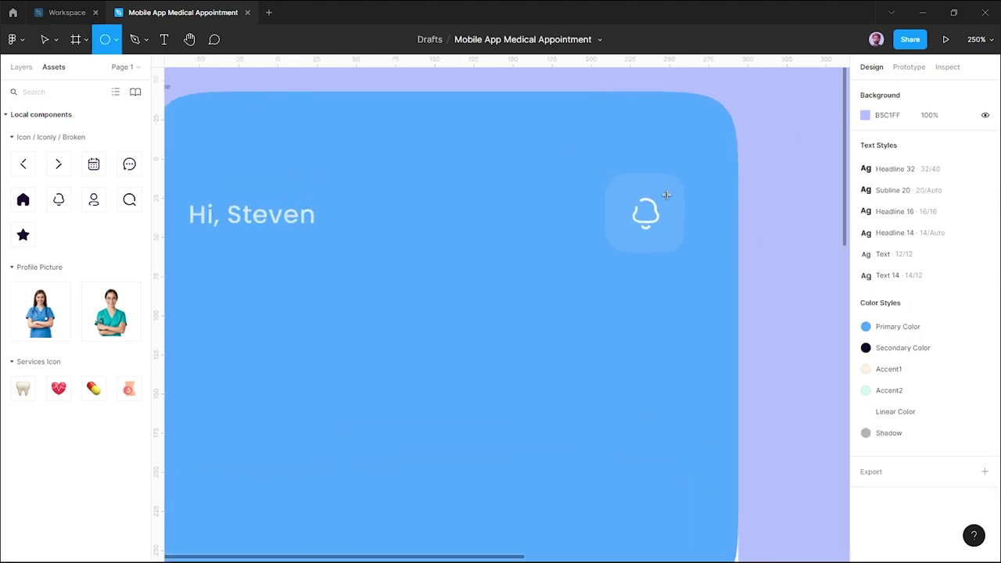
{"action": "left_click_drag", "start_coordinate": [662, 190], "coordinate": [671, 198]}
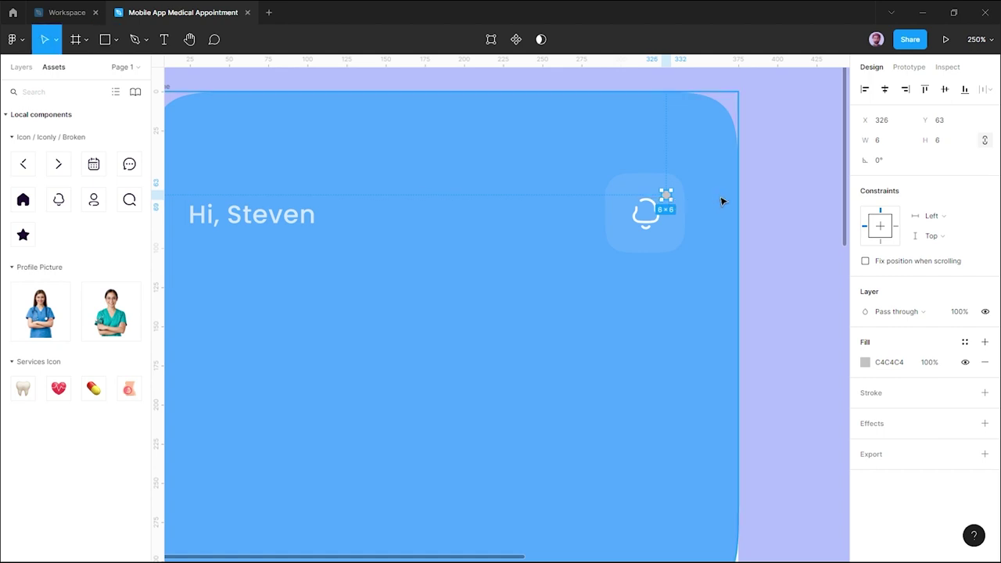
{"action": "left_click", "coordinate": [681, 196]}
{"action": "double_click", "coordinate": [670, 201]}
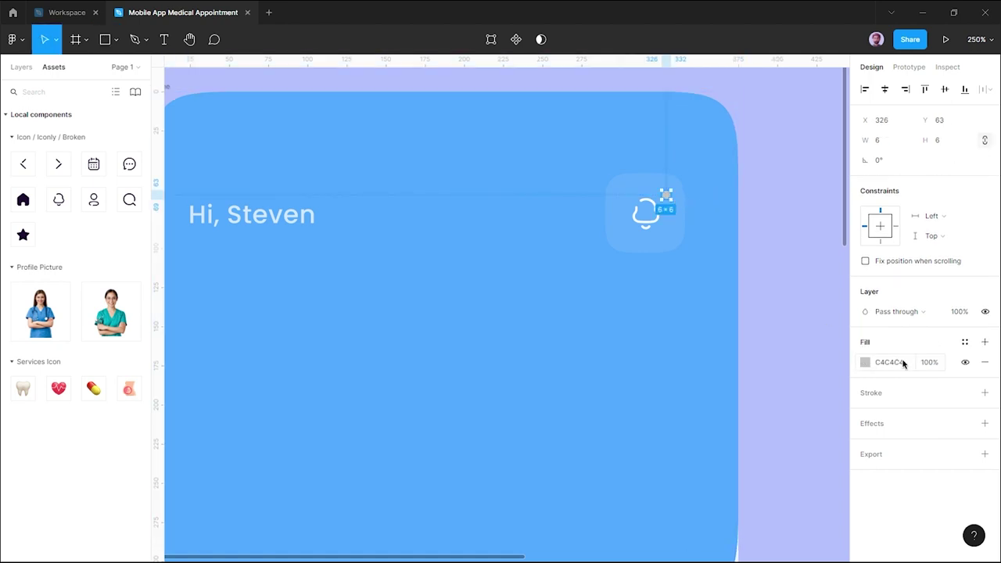
Fill the dot red FF4545 and nudge it into place on the bell.
{"action": "left_click", "coordinate": [864, 364]}
{"action": "left_click_drag", "start_coordinate": [802, 255], "coordinate": [811, 255]}
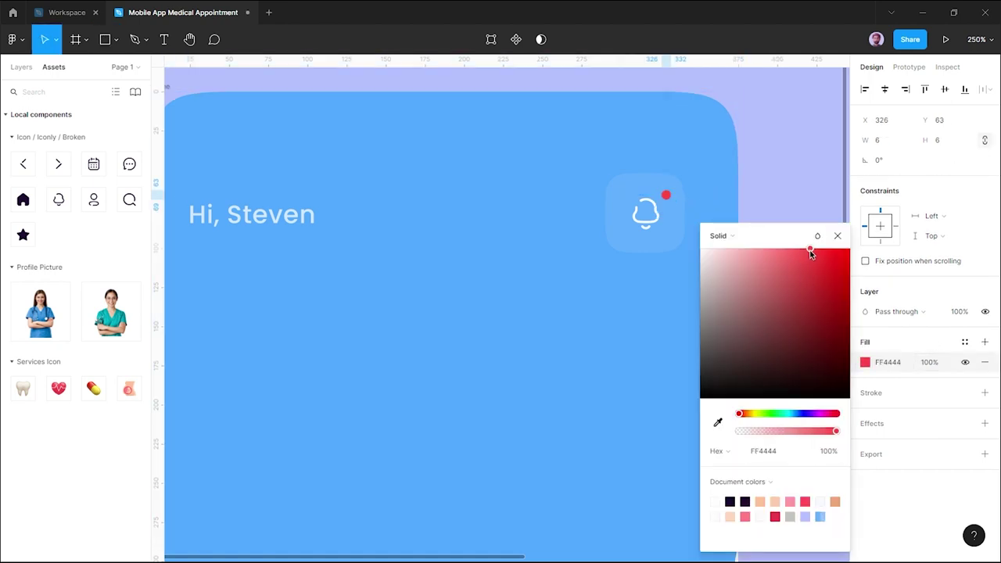
{"action": "left_click", "coordinate": [839, 237]}
{"action": "left_click", "coordinate": [787, 233]}
{"action": "double_click", "coordinate": [665, 196]}
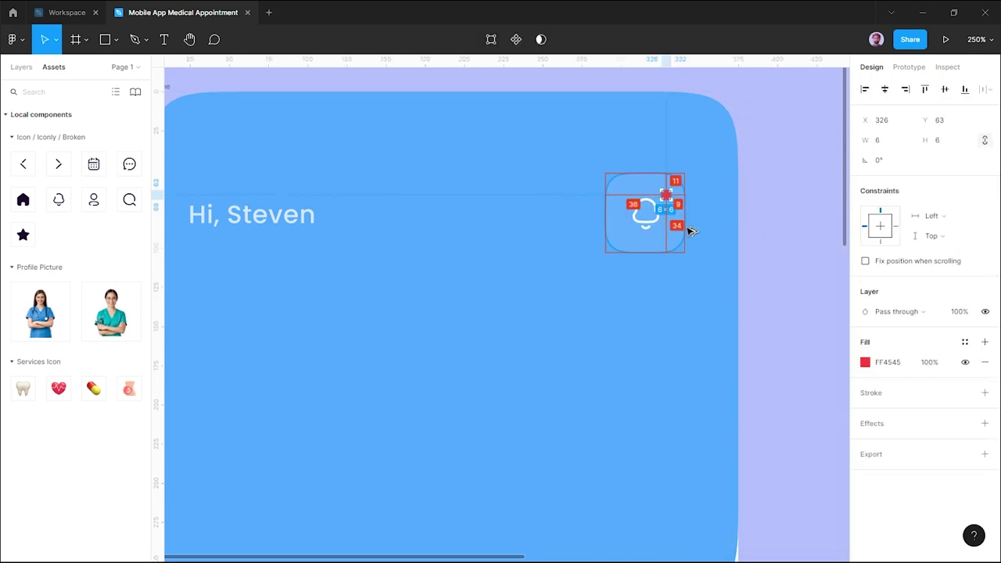
{"action": "key", "text": "Left"}
{"action": "key", "text": "Up"}
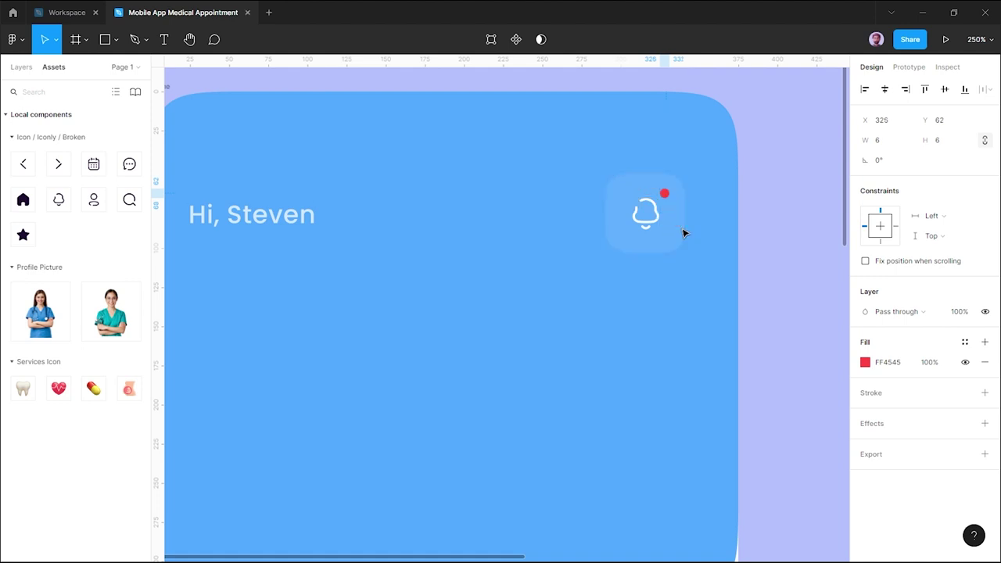
{"action": "left_click", "coordinate": [753, 228]}
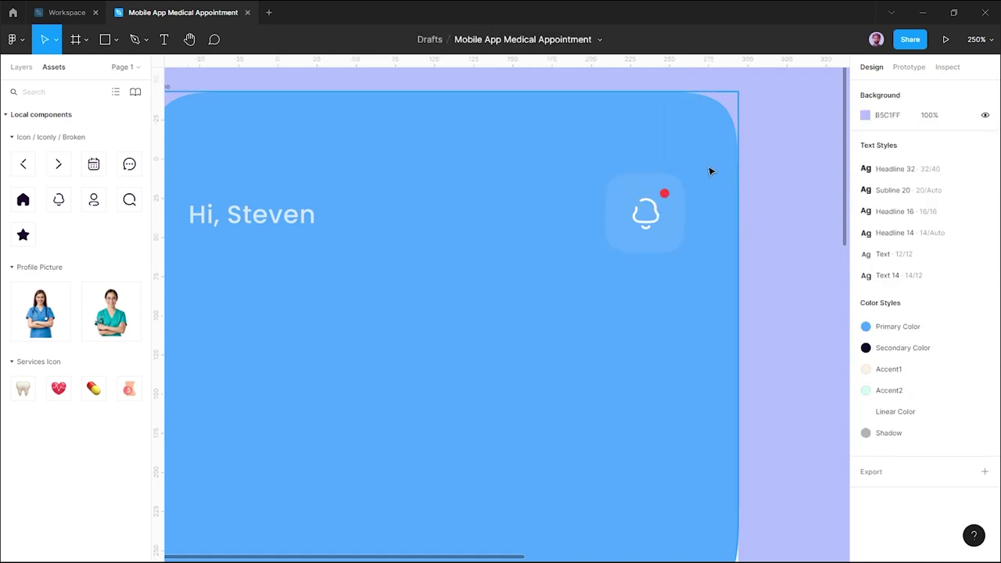
Wrap the bell button and the greeting together in an auto layout row.
{"action": "left_click_drag", "start_coordinate": [780, 167], "coordinate": [591, 262]}
{"action": "key", "text": "shift+Return"}
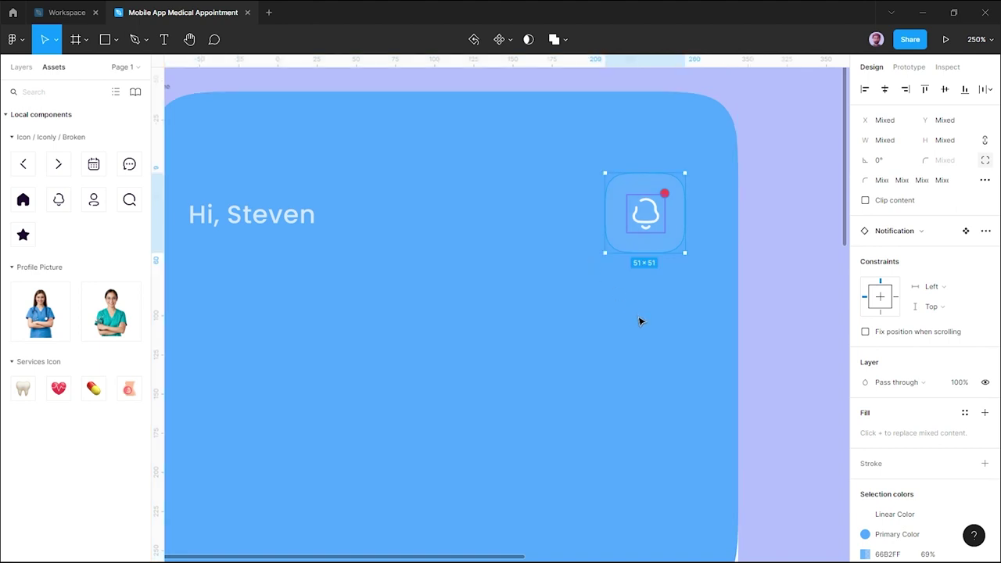
{"action": "scroll", "coordinate": [639, 320], "scroll_direction": "down", "scroll_amount": 4}
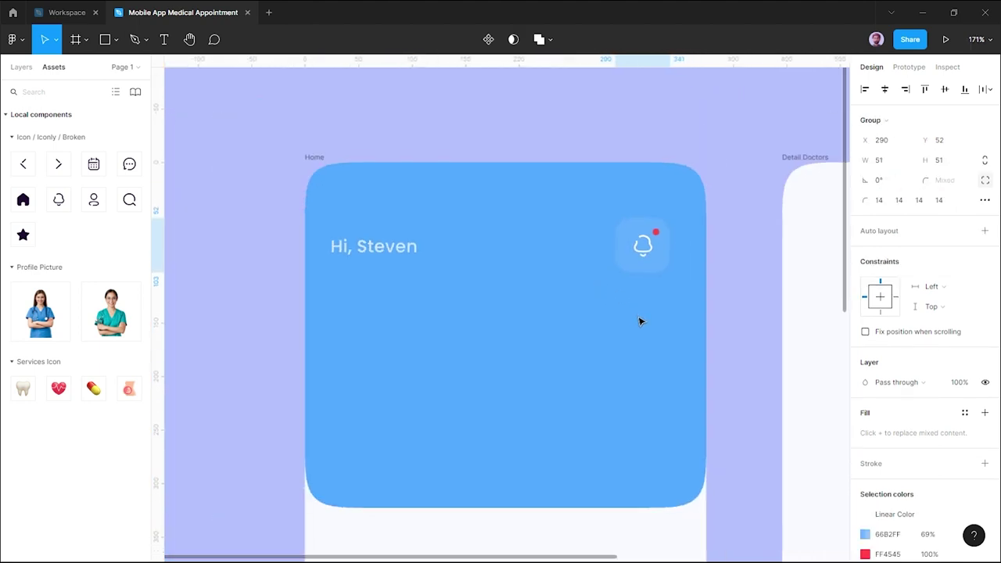
{"action": "left_click", "coordinate": [397, 203], "text": "shift"}
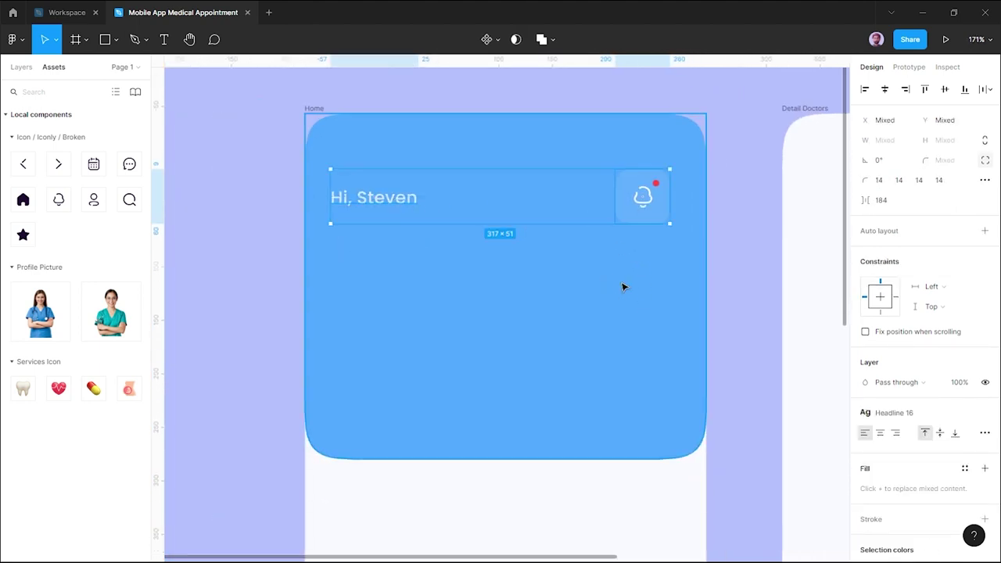
{"action": "left_click", "coordinate": [983, 232]}
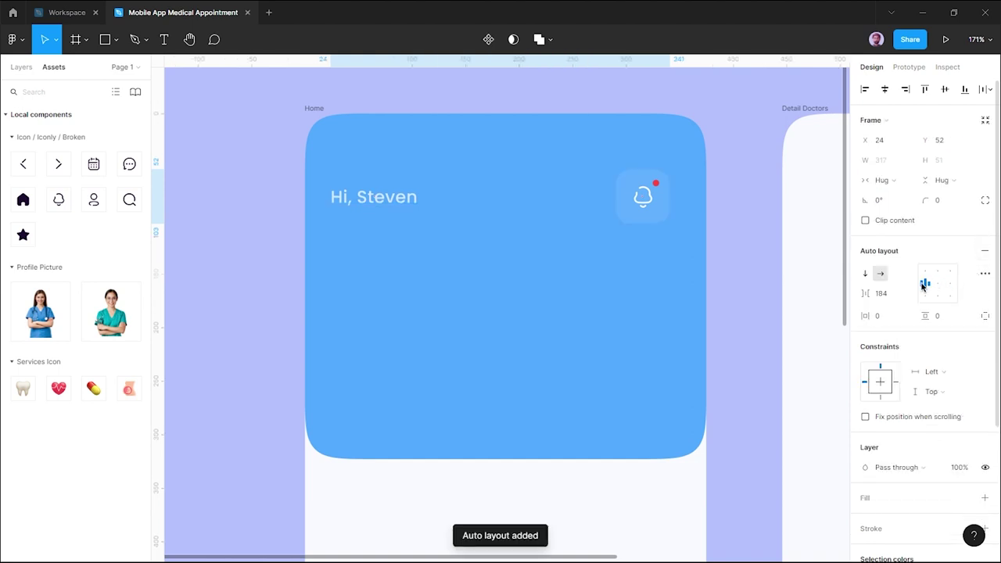
Widen the row's gap from 184 to 194 and nudge the row down to Y 63.
{"action": "key", "text": "alt"}
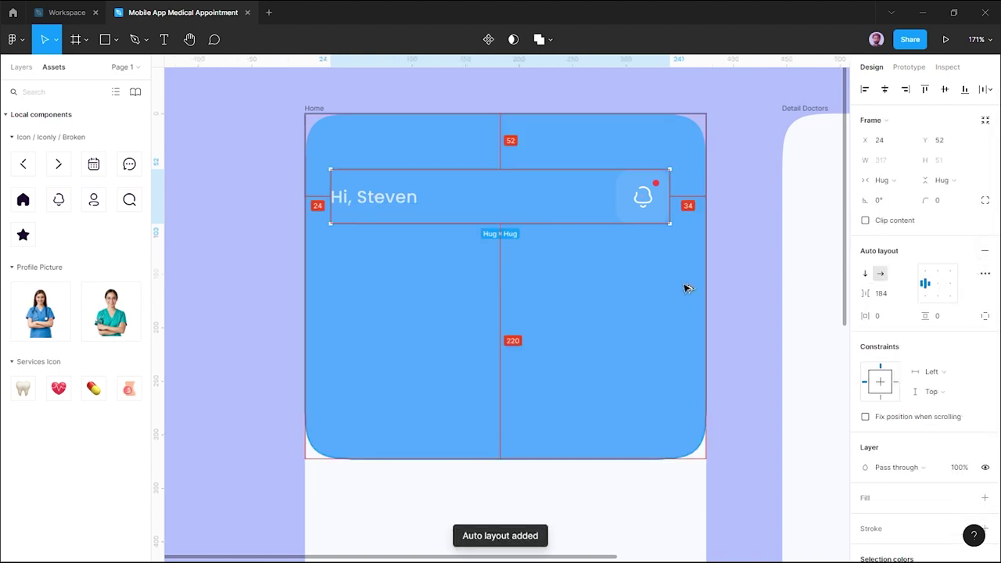
{"action": "left_click", "coordinate": [899, 294]}
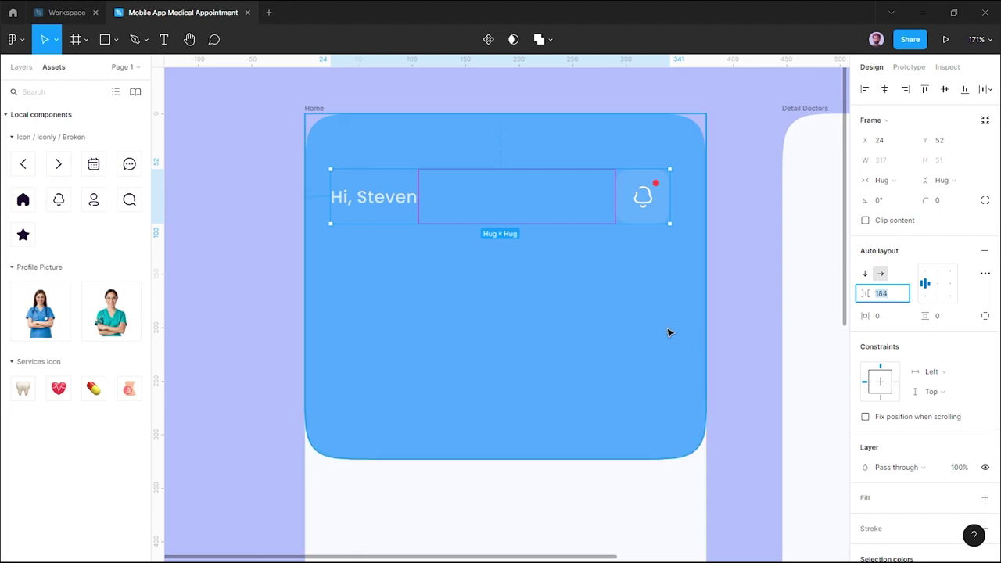
{"action": "key", "text": "Up"}
{"action": "key", "text": "Up"}
{"action": "key", "text": "Up"}
{"action": "key", "text": "Up"}
{"action": "key", "text": "Up"}
{"action": "key", "text": "Up"}
{"action": "key", "text": "Up"}
{"action": "key", "text": "Up"}
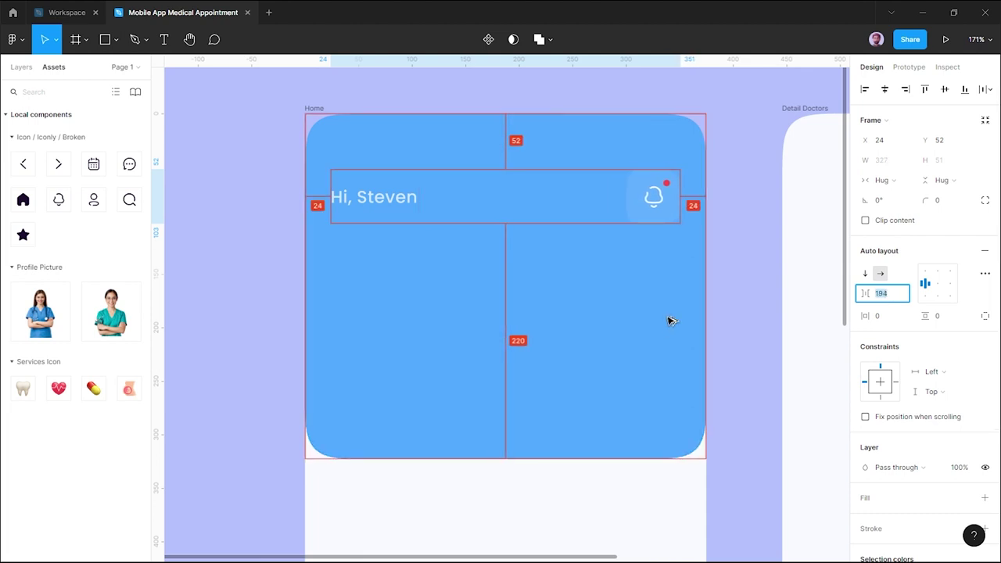
{"action": "left_click", "coordinate": [726, 299]}
{"action": "left_click", "coordinate": [645, 186]}
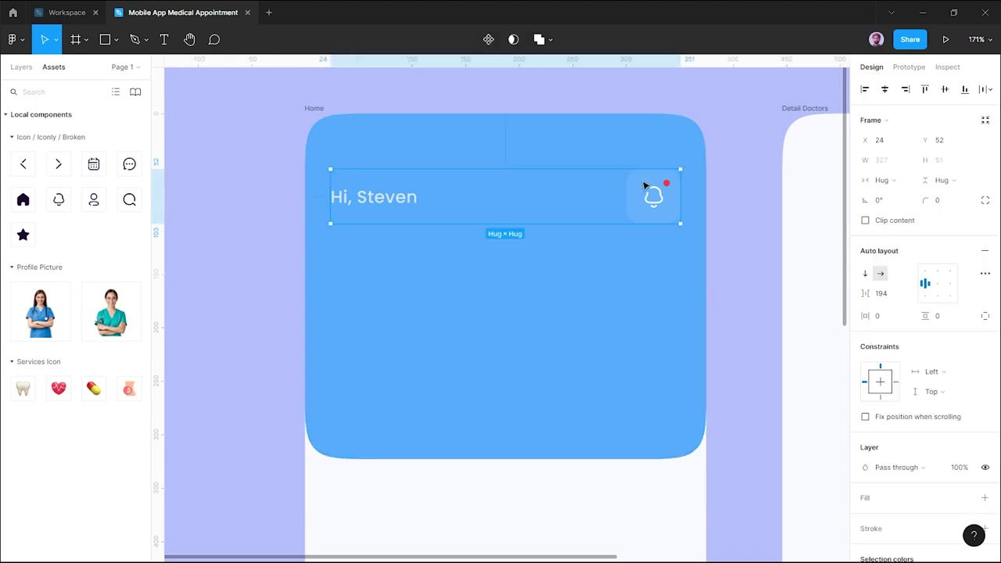
{"action": "key", "text": "alt"}
{"action": "key", "text": "Down"}
{"action": "key", "text": "Down"}
{"action": "key", "text": "Down"}
{"action": "key", "text": "Down"}
{"action": "key", "text": "Down"}
{"action": "key", "text": "alt"}
{"action": "key", "text": "Down"}
{"action": "key", "text": "Down"}
{"action": "key", "text": "Down"}
{"action": "key", "text": "Down"}
{"action": "key", "text": "Down"}
{"action": "left_click", "coordinate": [740, 185]}
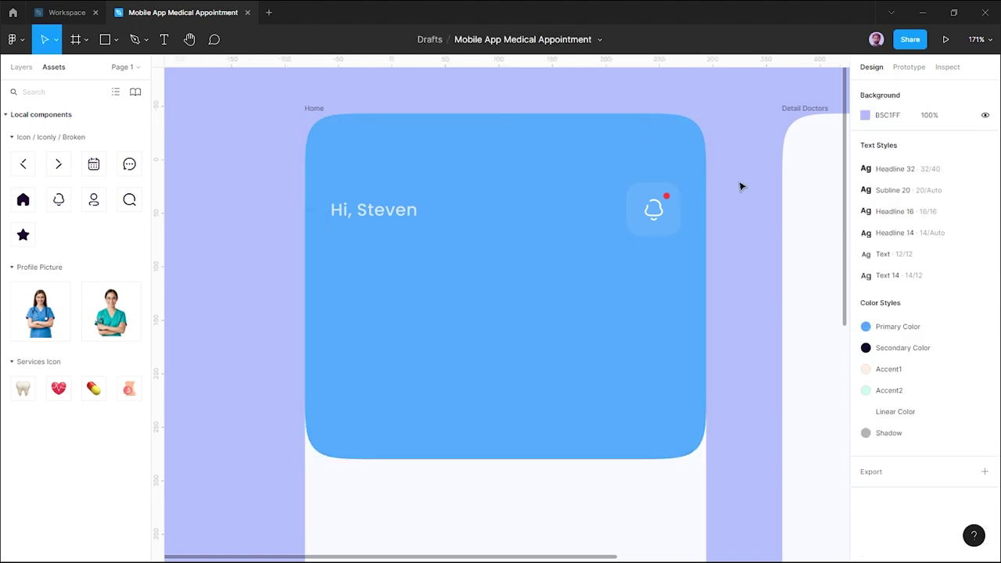
Type a two-line headline "Let's find / your top doctor!" below the greeting.
{"action": "scroll", "coordinate": [726, 228], "scroll_direction": "down", "scroll_amount": 3}
{"action": "left_click_drag", "start_coordinate": [713, 227], "coordinate": [683, 162]}
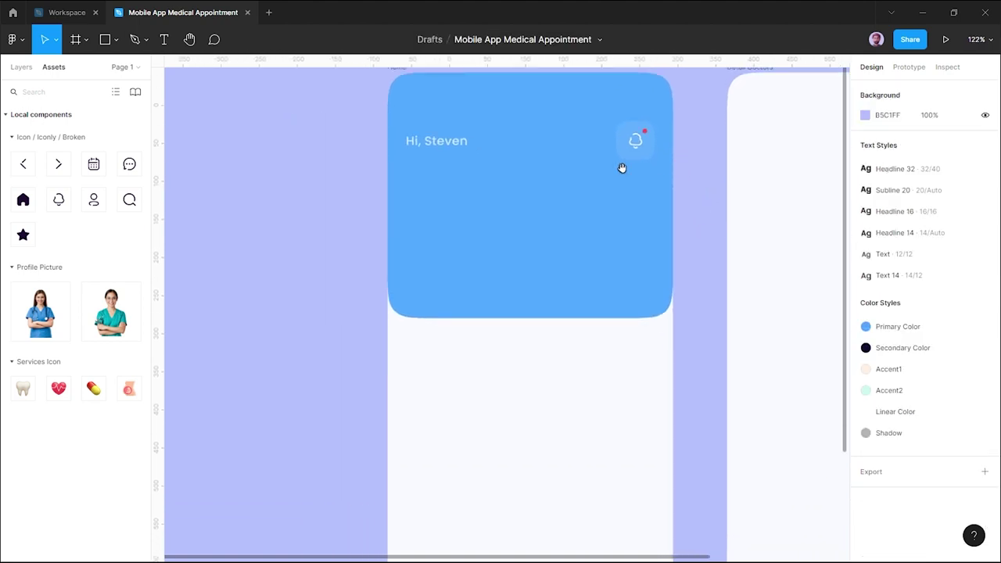
{"action": "scroll", "coordinate": [505, 190], "scroll_direction": "up", "scroll_amount": 3}
{"action": "left_click", "coordinate": [21, 67]}
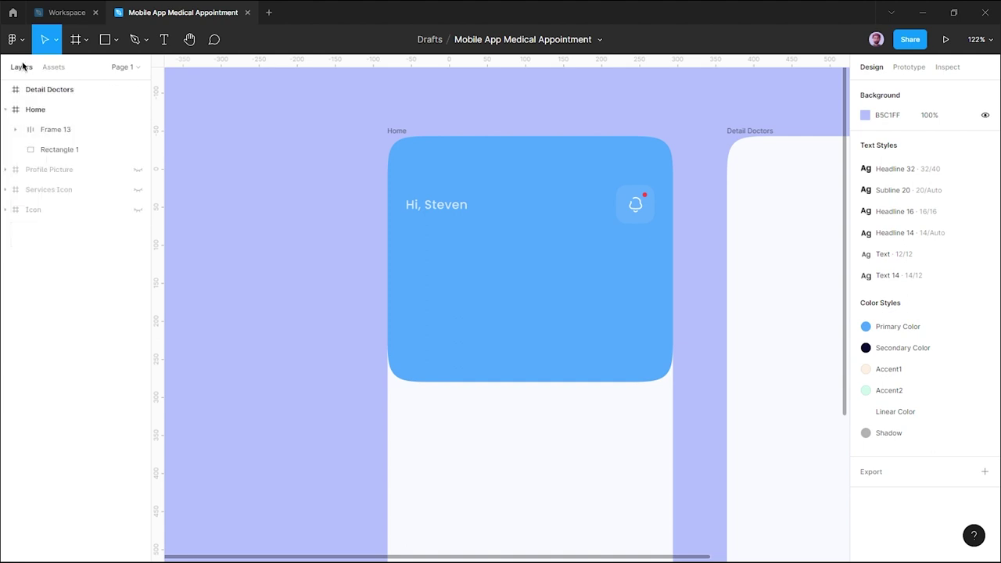
{"action": "scroll", "coordinate": [479, 246], "scroll_direction": "up", "scroll_amount": 1}
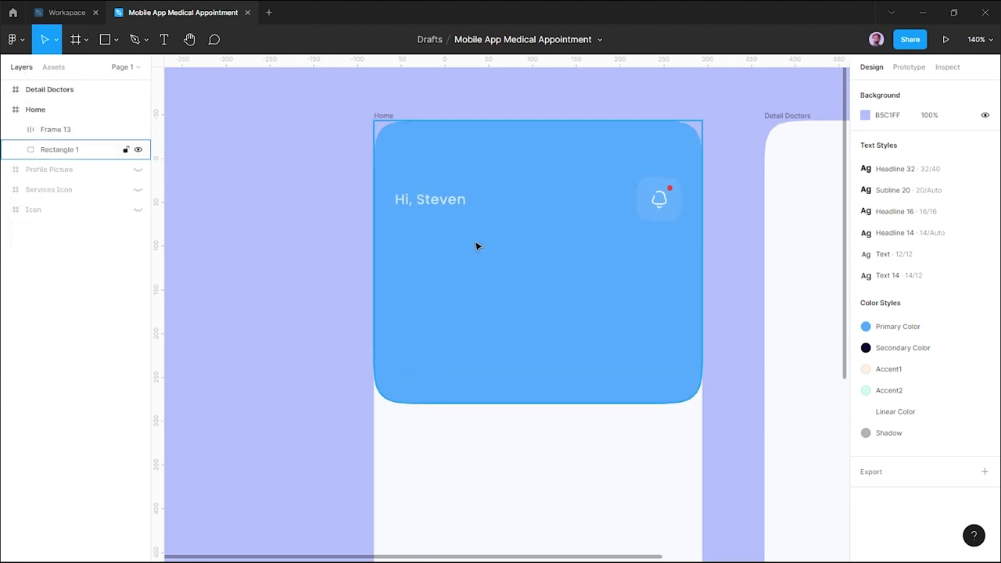
{"action": "key", "text": "r"}
{"action": "key", "text": "t"}
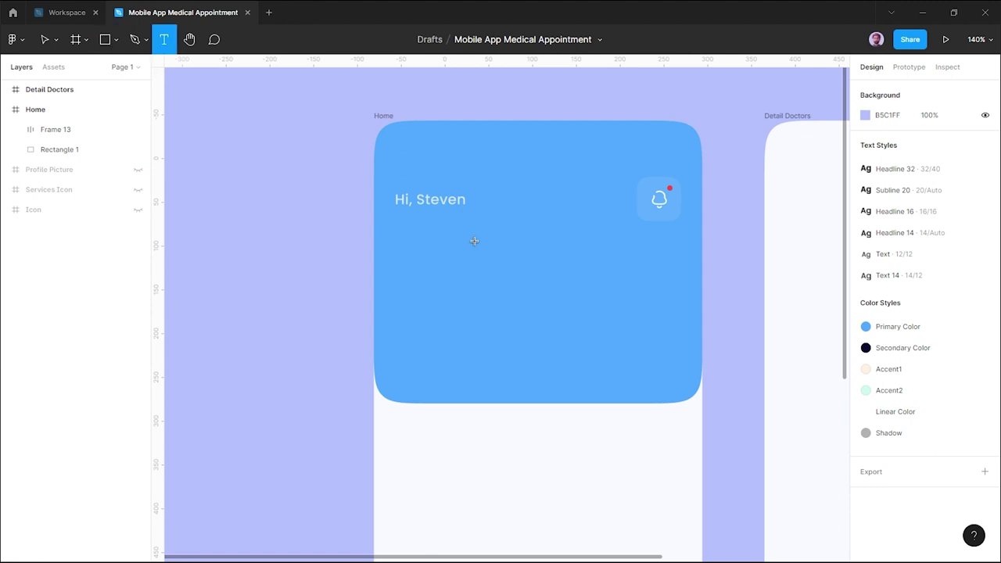
{"action": "left_click", "coordinate": [398, 226]}
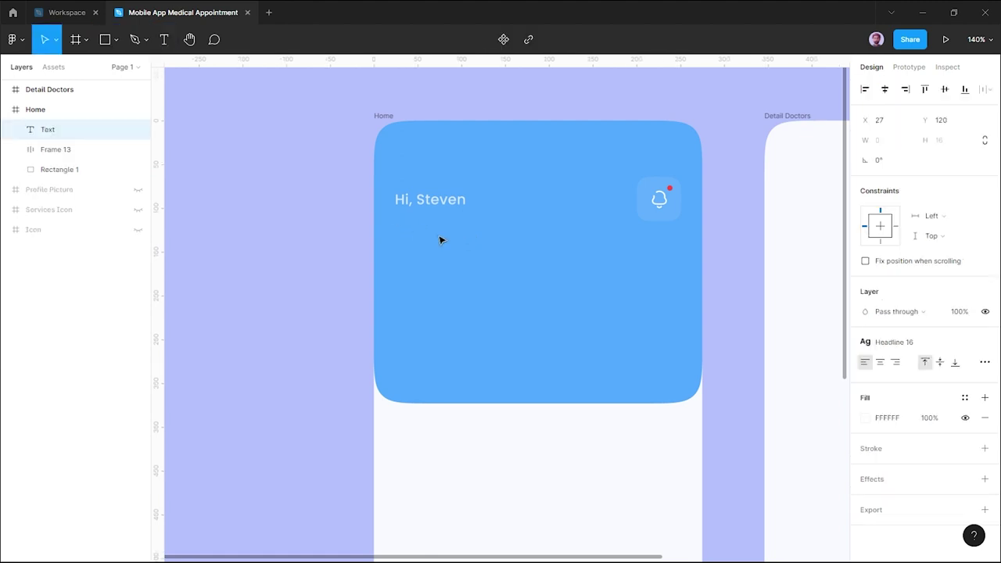
{"action": "type", "text": "Let’s"}
{"action": "type", "text": " find"}
{"action": "key", "text": "Return"}
{"action": "type", "text": "your good docto"}
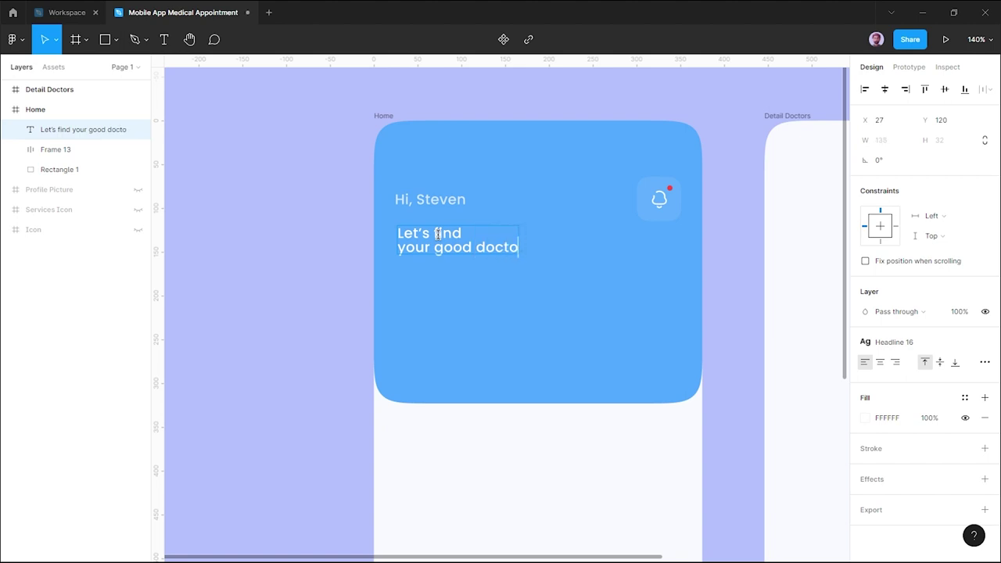
{"action": "key", "text": "BackSpace"}
{"action": "key", "text": "BackSpace"}
{"action": "key", "text": "BackSpace"}
{"action": "key", "text": "BackSpace"}
{"action": "type", "text": "top doctor!"}
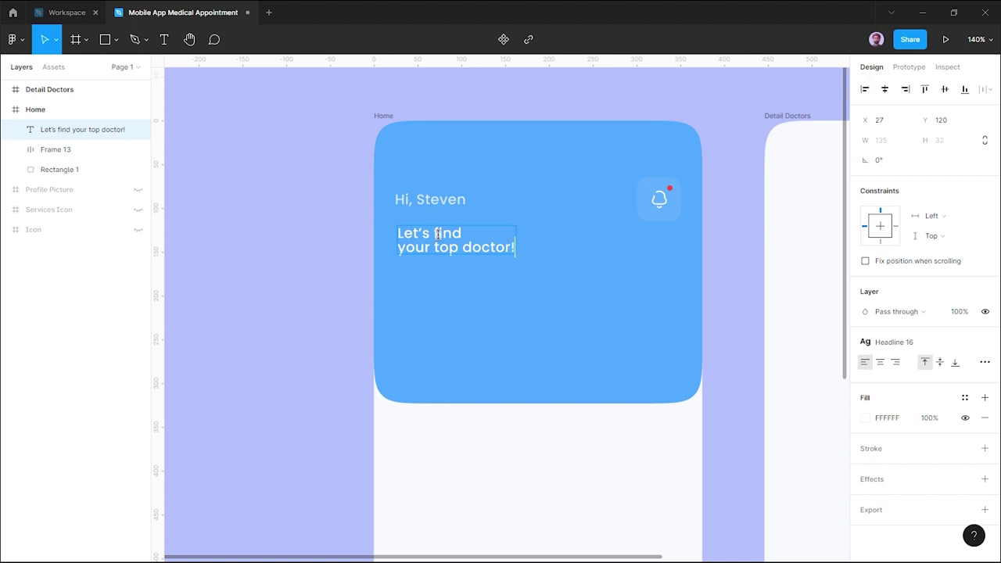
{"action": "key", "text": "Escape"}
Apply Headline 32 to the headline and align it with the greeting at X 24.
{"action": "left_click", "coordinate": [985, 342]}
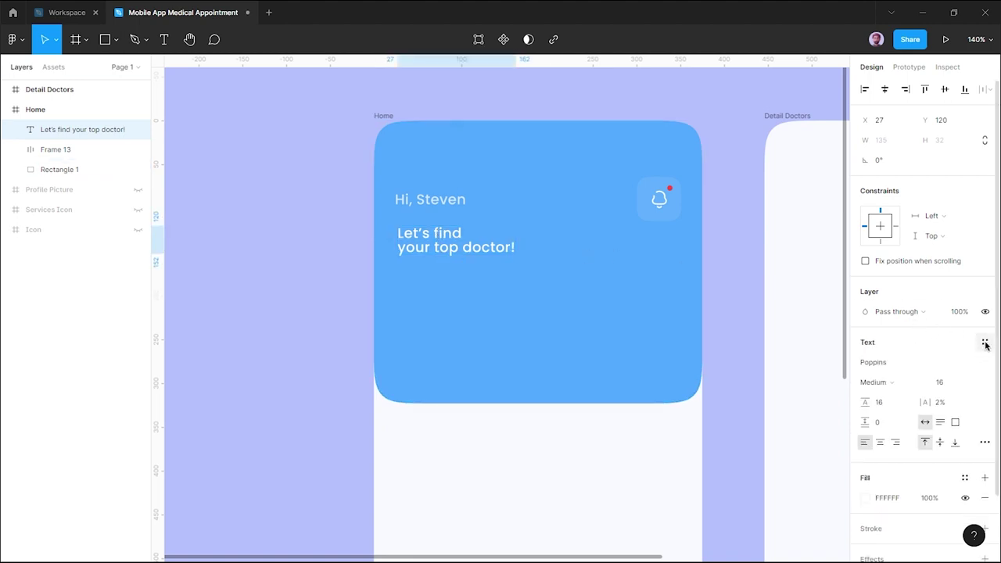
{"action": "left_click", "coordinate": [925, 421]}
{"action": "left_click", "coordinate": [594, 297]}
{"action": "left_click", "coordinate": [501, 266]}
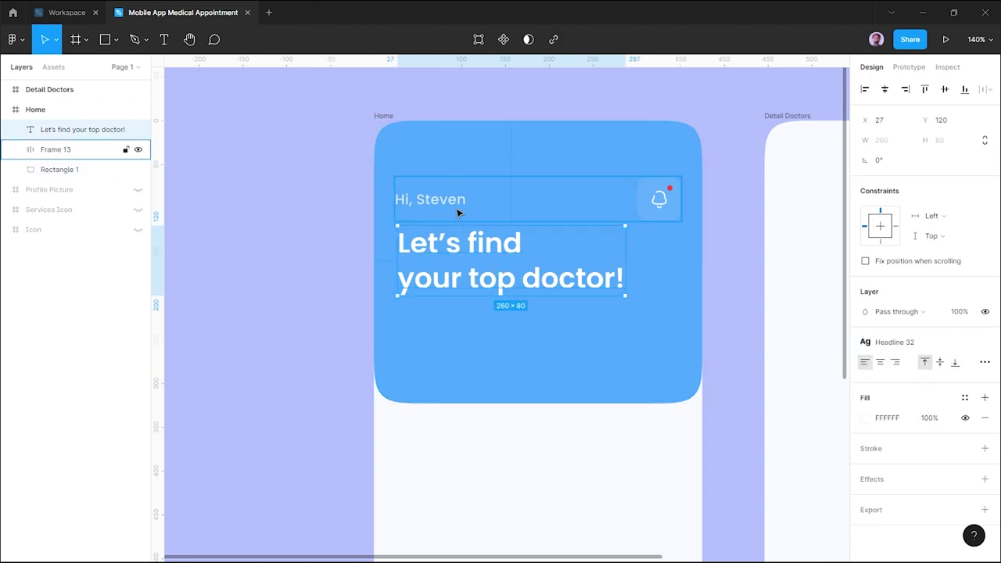
{"action": "left_click_drag", "start_coordinate": [452, 243], "coordinate": [446, 239]}
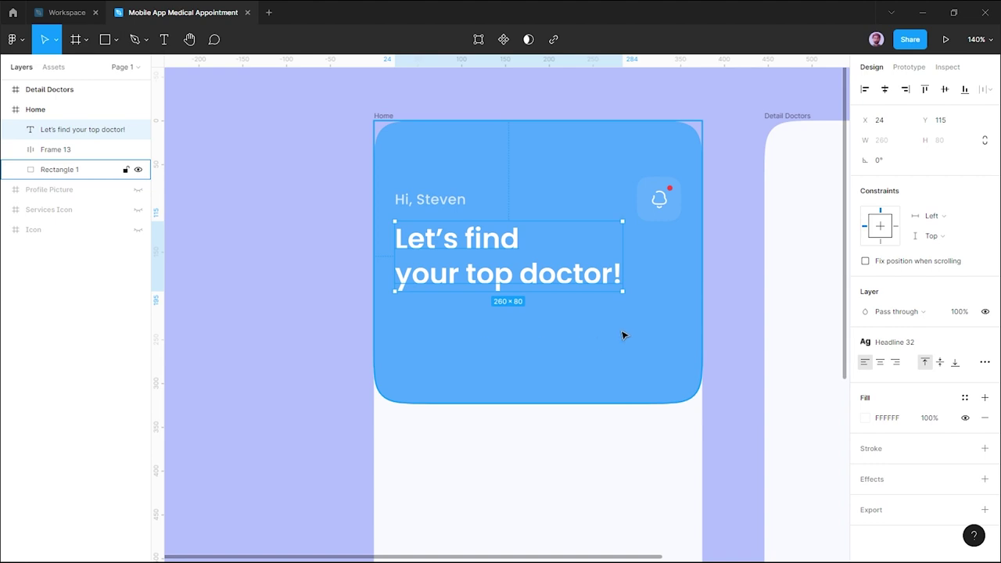
{"action": "left_click", "coordinate": [724, 279]}
{"action": "scroll", "coordinate": [724, 280], "scroll_direction": "down", "scroll_amount": 2}
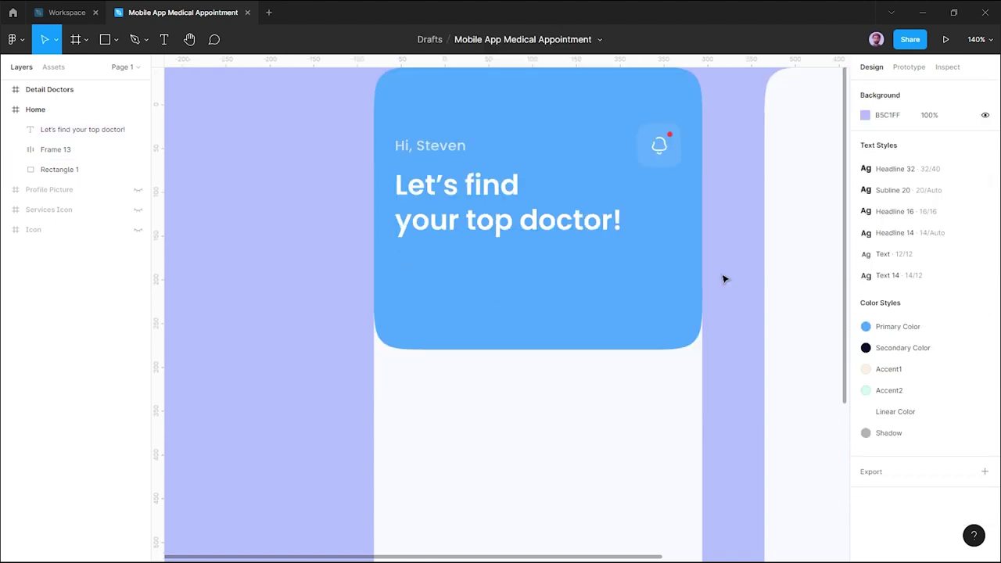
Draw a 56-high rectangle inside the blue header card, 24 px from its left edge.
{"action": "key", "text": "r"}
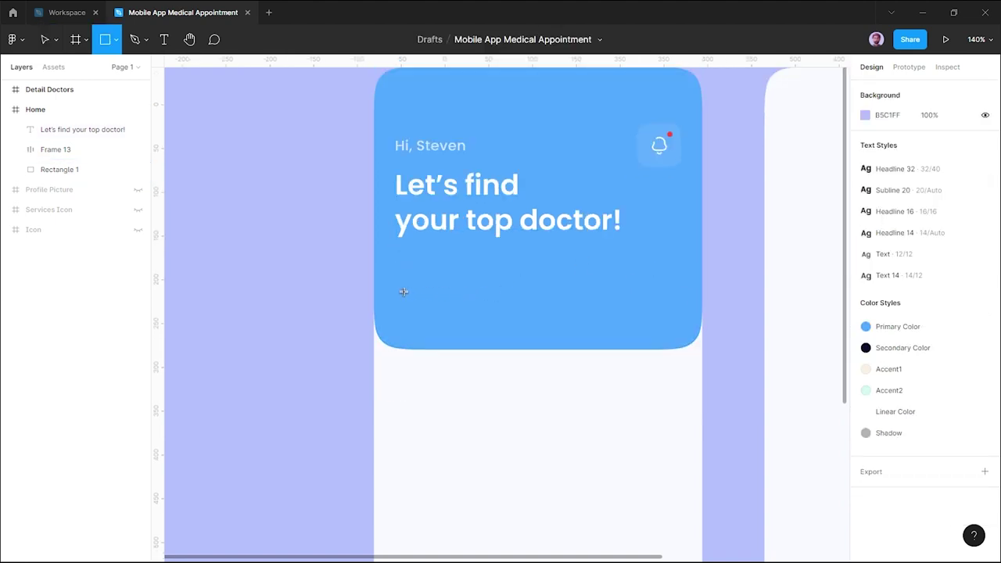
{"action": "left_click_drag", "start_coordinate": [405, 292], "coordinate": [673, 332]}
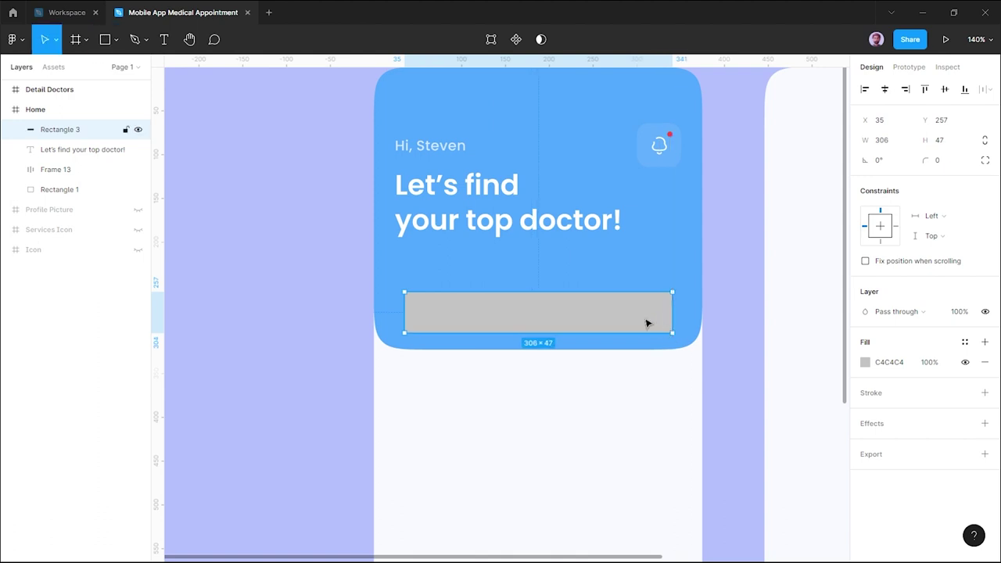
{"action": "left_click", "coordinate": [949, 142]}
{"action": "type", "text": "56"}
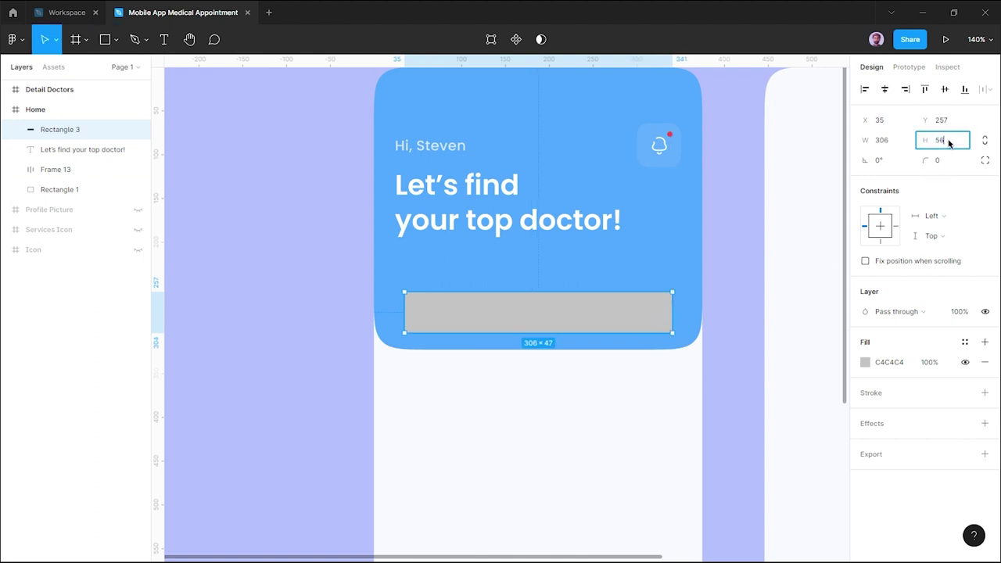
{"action": "key", "text": "Return"}
{"action": "left_click", "coordinate": [730, 286]}
{"action": "left_click_drag", "start_coordinate": [575, 321], "coordinate": [572, 315]}
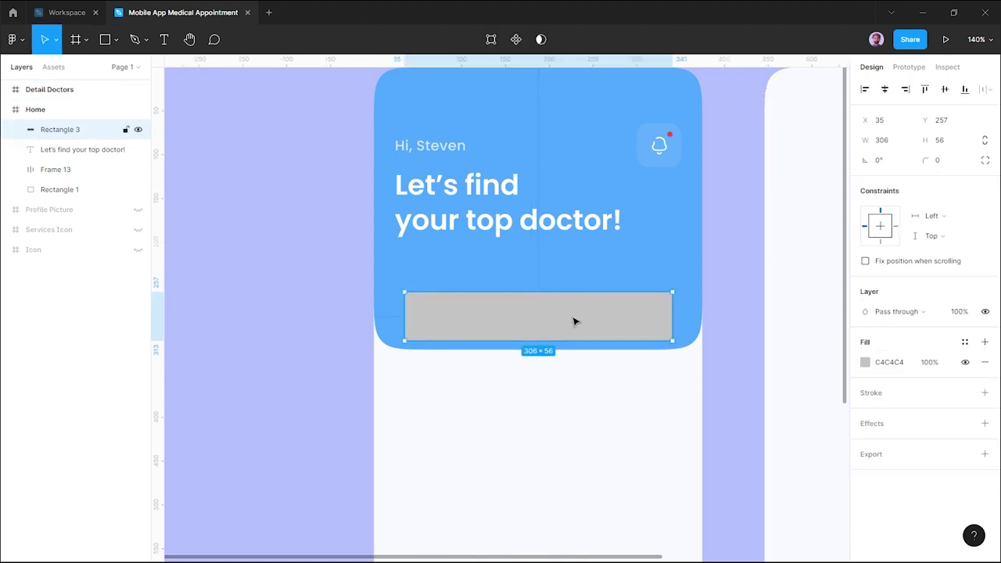
{"action": "left_click_drag", "start_coordinate": [505, 290], "coordinate": [498, 306]}
{"action": "key", "text": "Left"}
{"action": "key", "text": "Left"}
{"action": "key", "text": "Left"}
Widen the bar to 327 and raise it to a 24 px bottom margin.
{"action": "left_click_drag", "start_coordinate": [663, 313], "coordinate": [677, 318]}
{"action": "left_click", "coordinate": [881, 140]}
{"action": "type", "text": "325"}
{"action": "key", "text": "Return"}
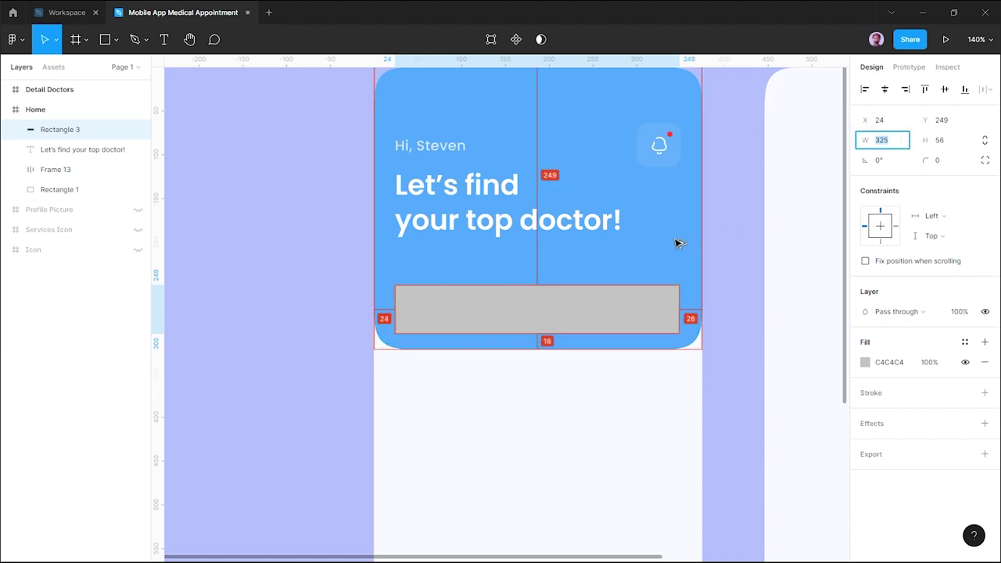
{"action": "type", "text": "327"}
{"action": "key", "text": "Return"}
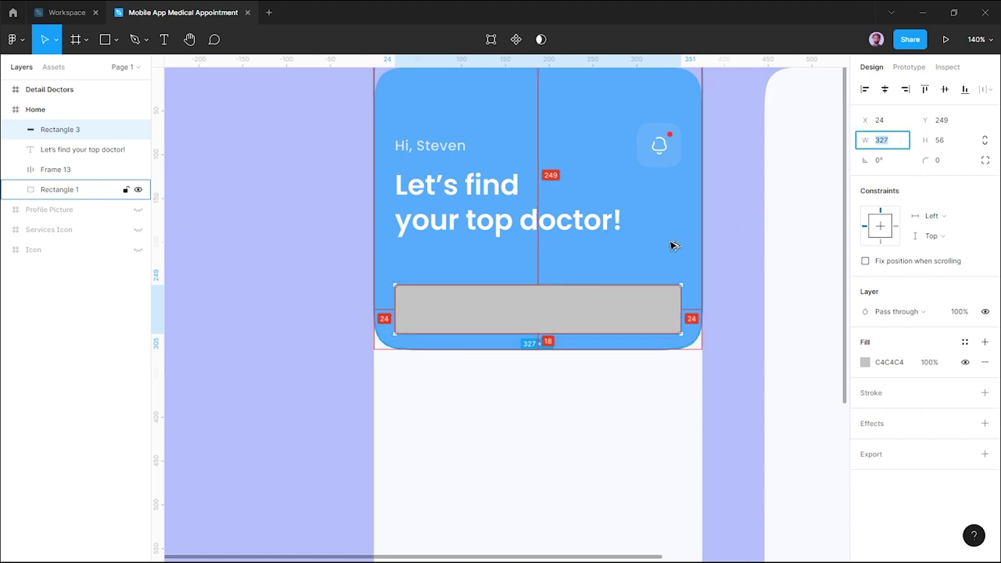
{"action": "left_click", "coordinate": [704, 254]}
{"action": "left_click", "coordinate": [626, 319]}
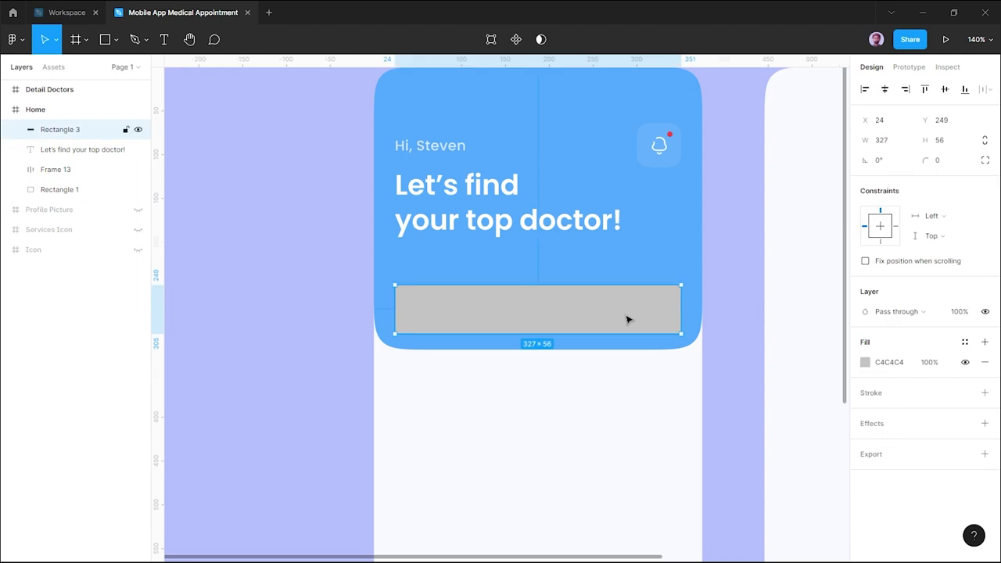
{"action": "key", "text": "alt"}
{"action": "key", "text": "Up"}
{"action": "key", "text": "Up"}
{"action": "key", "text": "Up"}
{"action": "key", "text": "Up"}
{"action": "key", "text": "Up"}
{"action": "key", "text": "Up"}
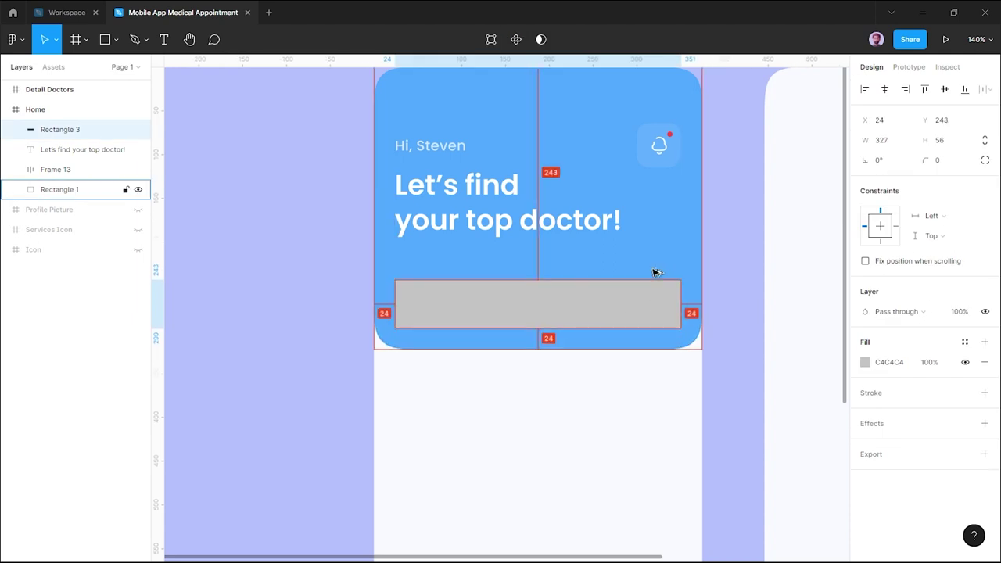
Give the bar corner radius 15, 100% corner smoothing and the Linear Color fill style.
{"action": "left_click", "coordinate": [953, 161]}
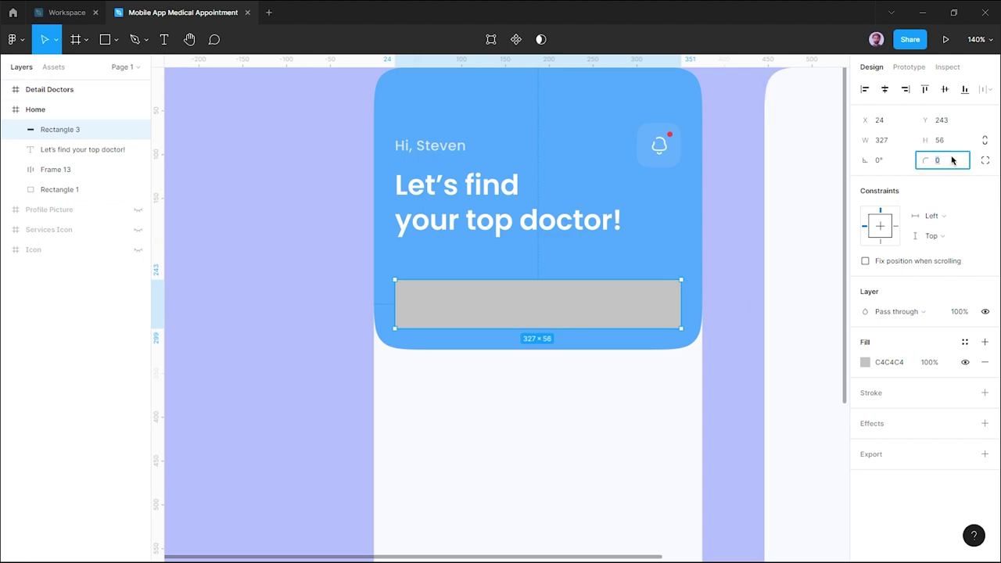
{"action": "type", "text": "15"}
{"action": "key", "text": "Return"}
{"action": "left_click", "coordinate": [984, 159]}
{"action": "left_click", "coordinate": [984, 179]}
{"action": "left_click_drag", "start_coordinate": [795, 215], "coordinate": [811, 214]}
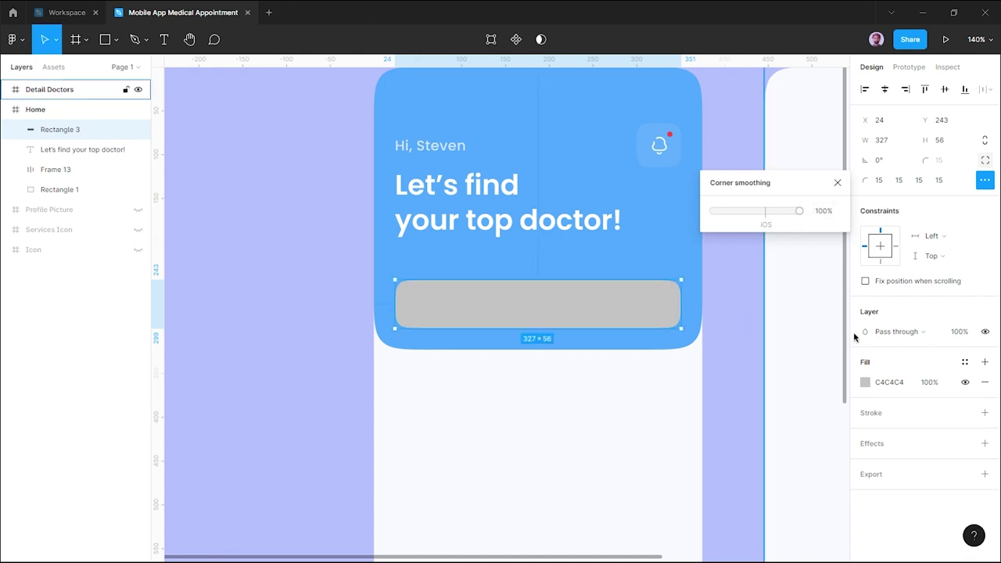
{"action": "left_click", "coordinate": [964, 362]}
{"action": "left_click", "coordinate": [956, 437]}
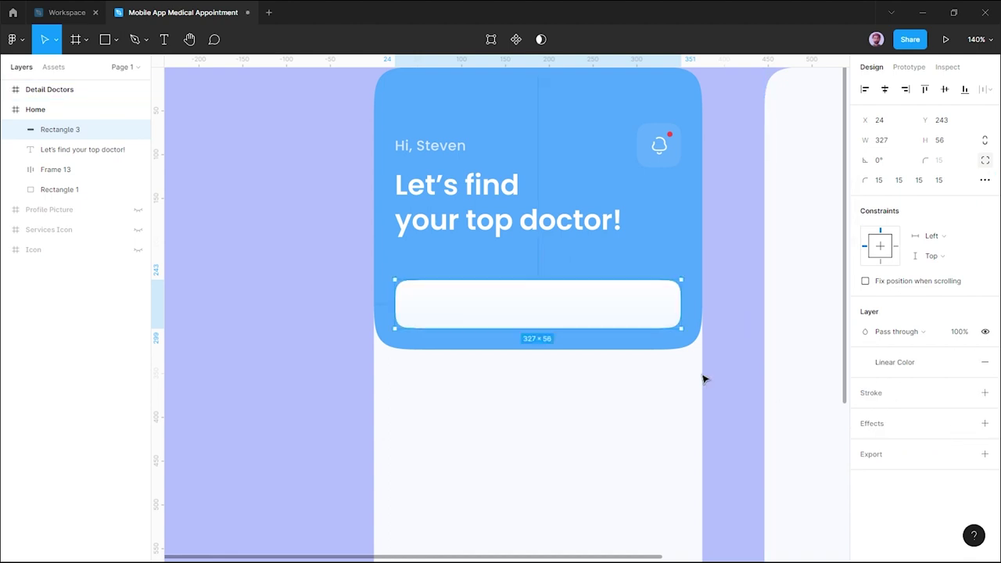
Round all four linked corners of the bar to a 28 radius for a pill shape.
{"action": "left_click", "coordinate": [703, 374]}
{"action": "left_click", "coordinate": [475, 323]}
{"action": "scroll", "coordinate": [501, 319], "scroll_direction": "up", "scroll_amount": 3}
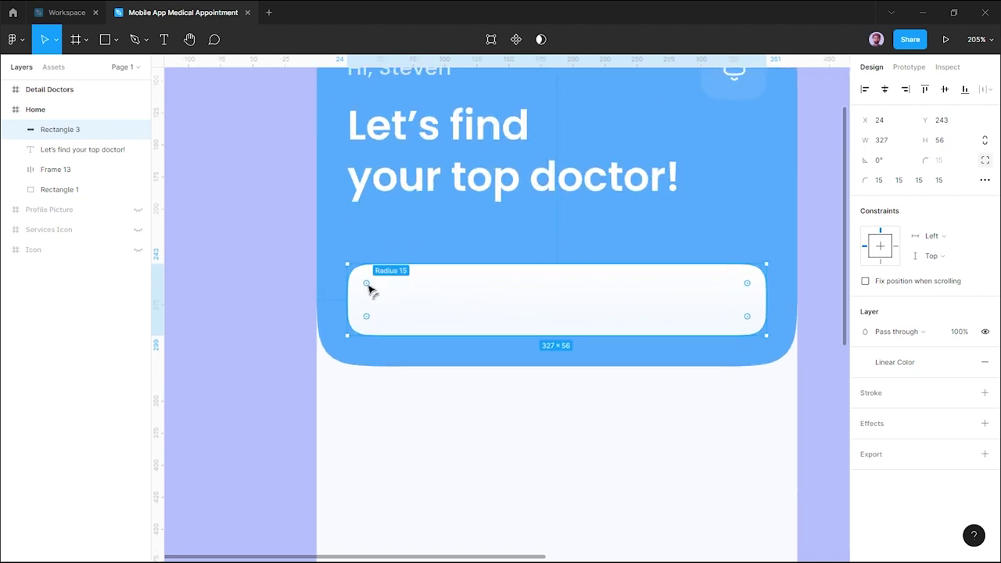
{"action": "left_click_drag", "start_coordinate": [368, 286], "coordinate": [460, 360]}
{"action": "key", "text": "ctrl+z"}
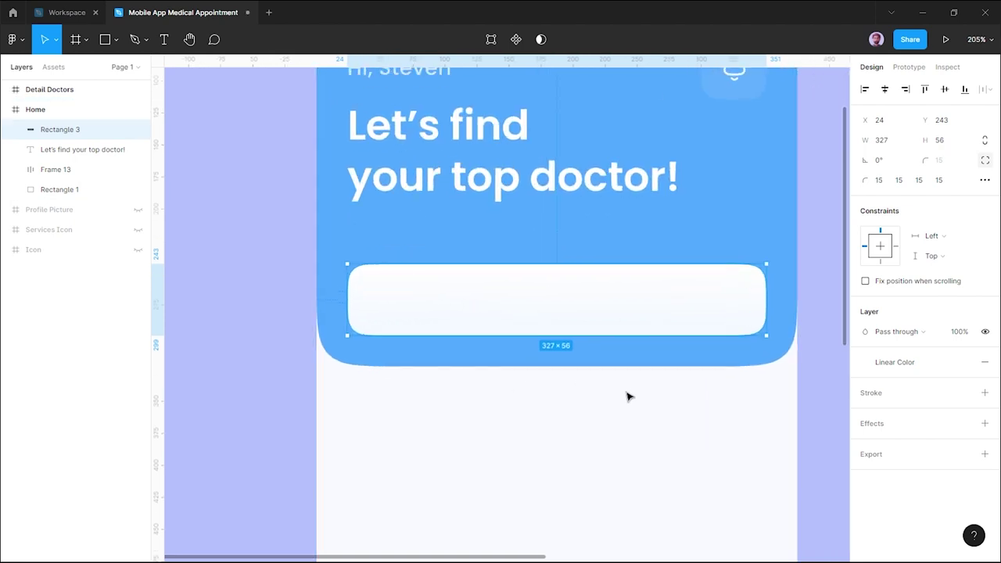
{"action": "left_click", "coordinate": [985, 160]}
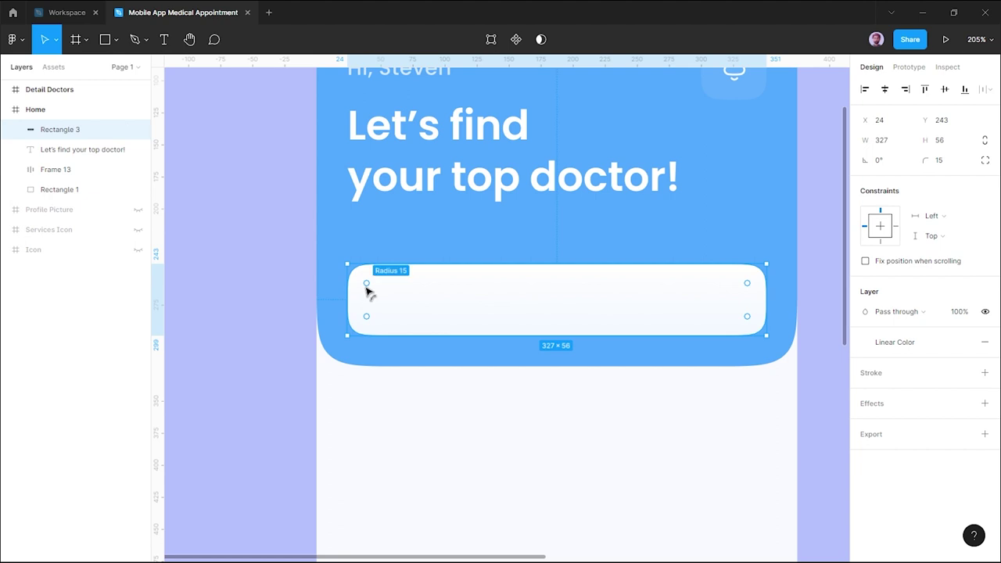
{"action": "left_click_drag", "start_coordinate": [367, 290], "coordinate": [429, 331]}
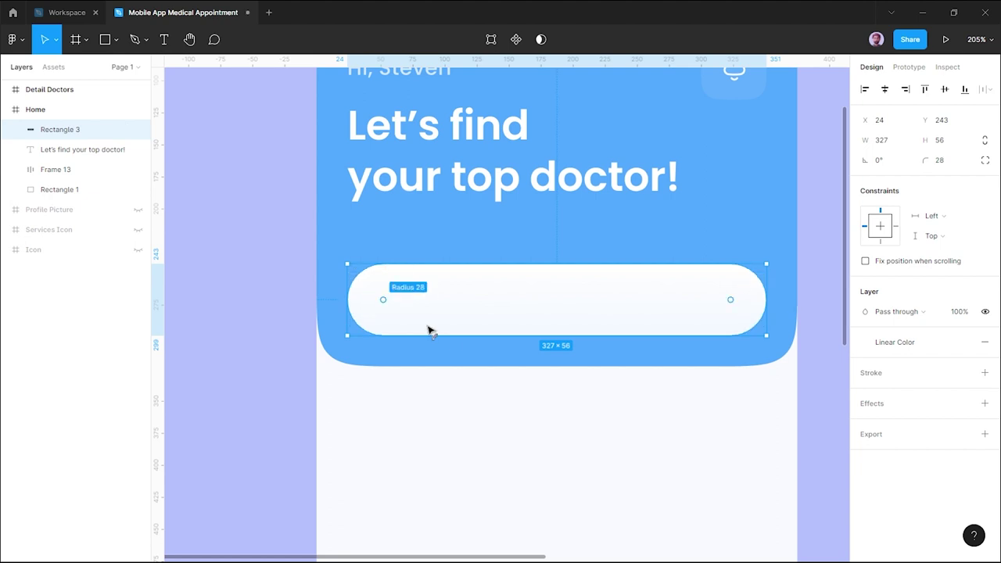
{"action": "left_click", "coordinate": [621, 404]}
Zoom out and show the file's local components in Assets.
{"action": "scroll", "coordinate": [621, 404], "scroll_direction": "down", "scroll_amount": 3}
{"action": "scroll", "coordinate": [621, 404], "scroll_direction": "down", "scroll_amount": 3}
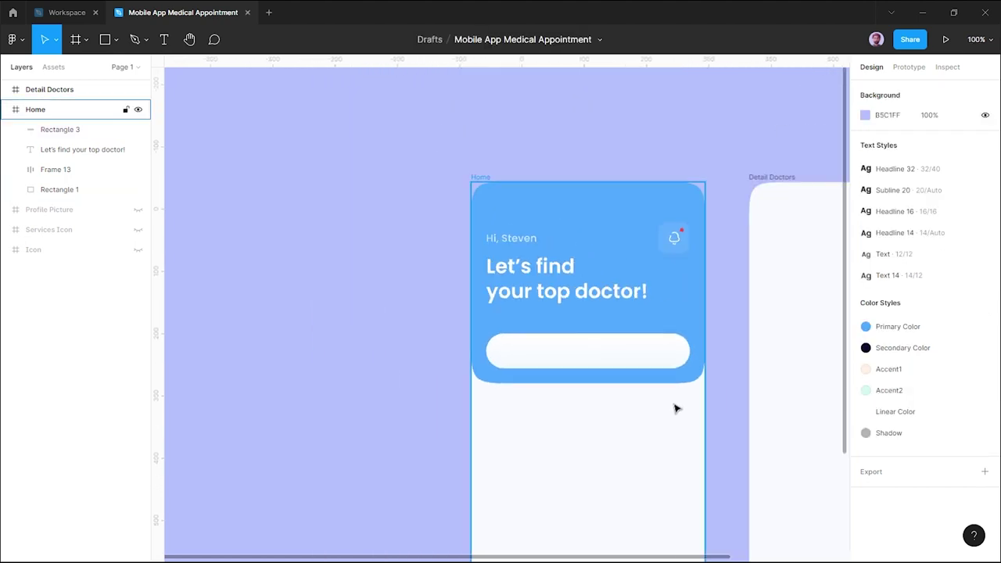
{"action": "scroll", "coordinate": [674, 409], "scroll_direction": "up", "scroll_amount": 2}
{"action": "left_click", "coordinate": [54, 67]}
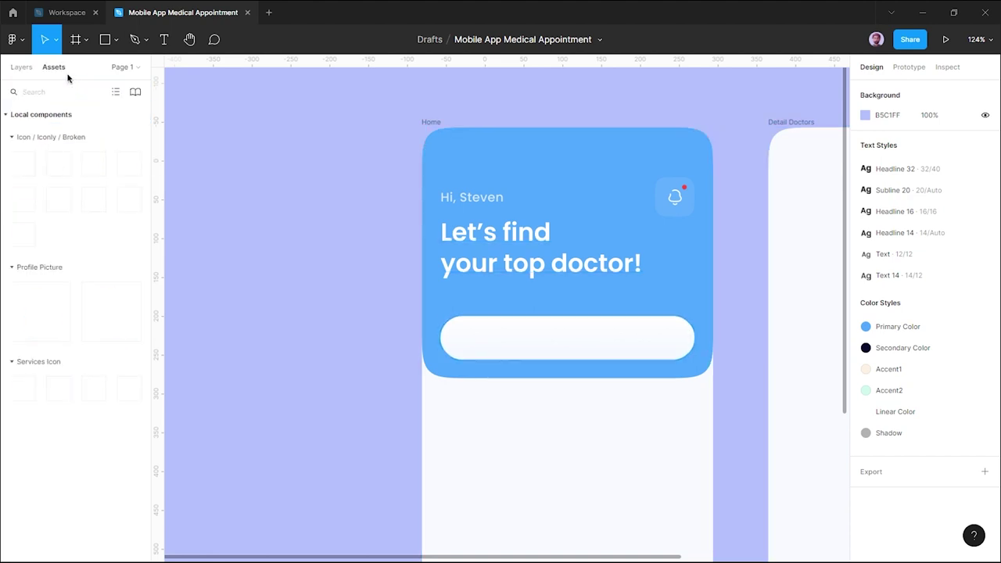
Drop the Search icon into the pill bar and colour its vector Secondary Color.
{"action": "left_click_drag", "start_coordinate": [129, 200], "coordinate": [469, 336]}
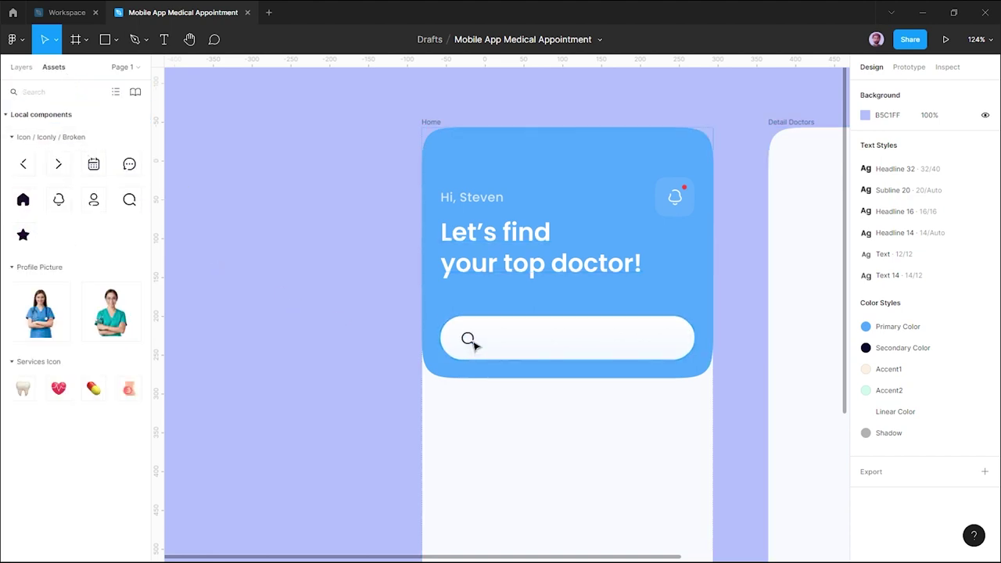
{"action": "scroll", "coordinate": [494, 356], "scroll_direction": "up", "scroll_amount": 2}
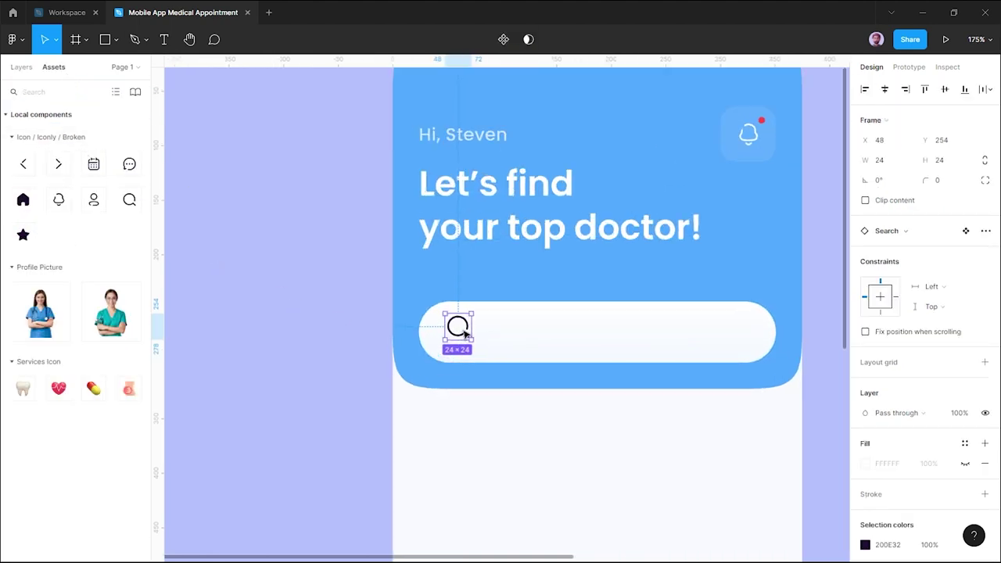
{"action": "double_click", "coordinate": [461, 334]}
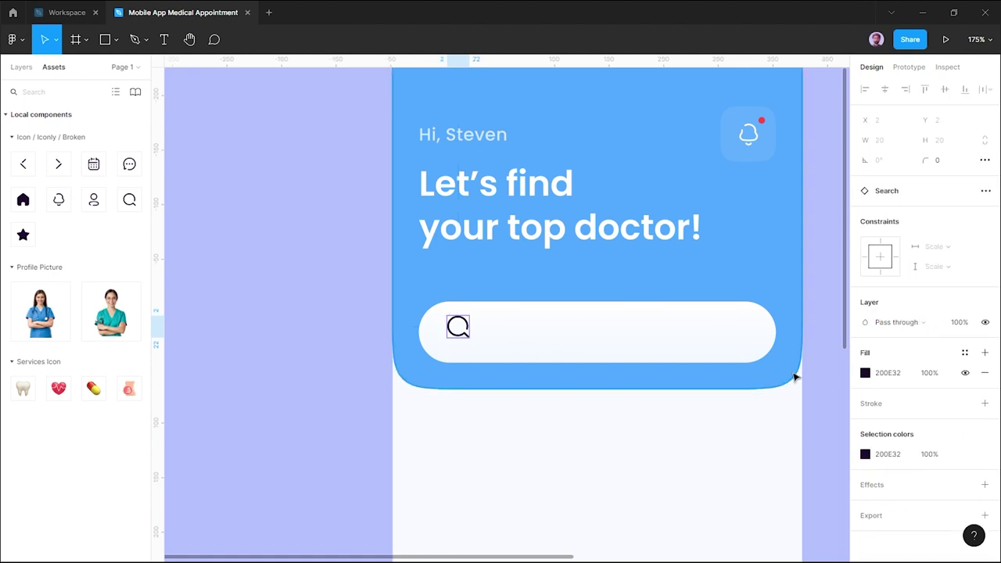
{"action": "left_click", "coordinate": [964, 353]}
{"action": "left_click", "coordinate": [897, 429]}
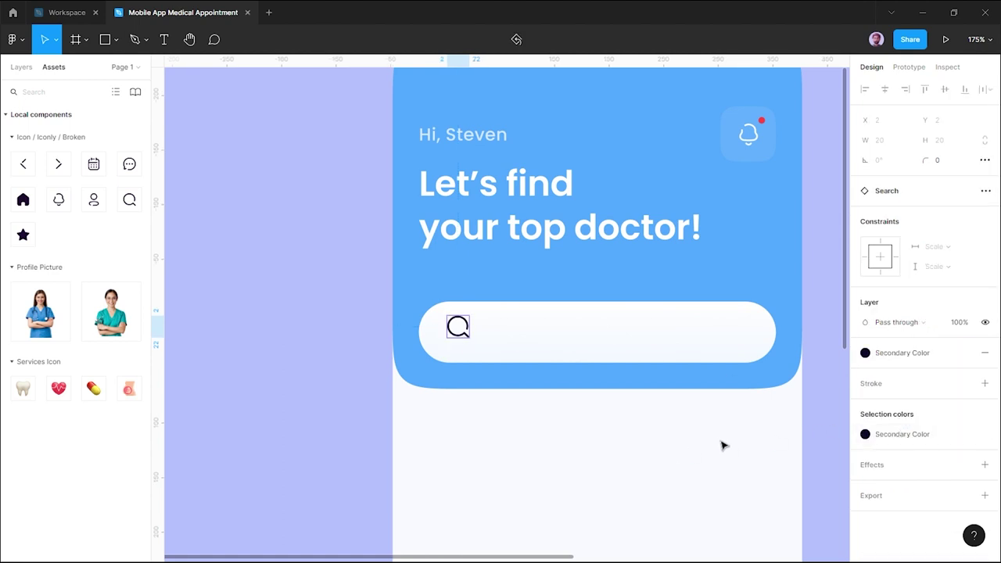
{"action": "key", "text": "Escape"}
Fine-tune the search icon's position so it sits centred near the bar's left end.
{"action": "left_click", "coordinate": [459, 328]}
{"action": "key", "text": "alt"}
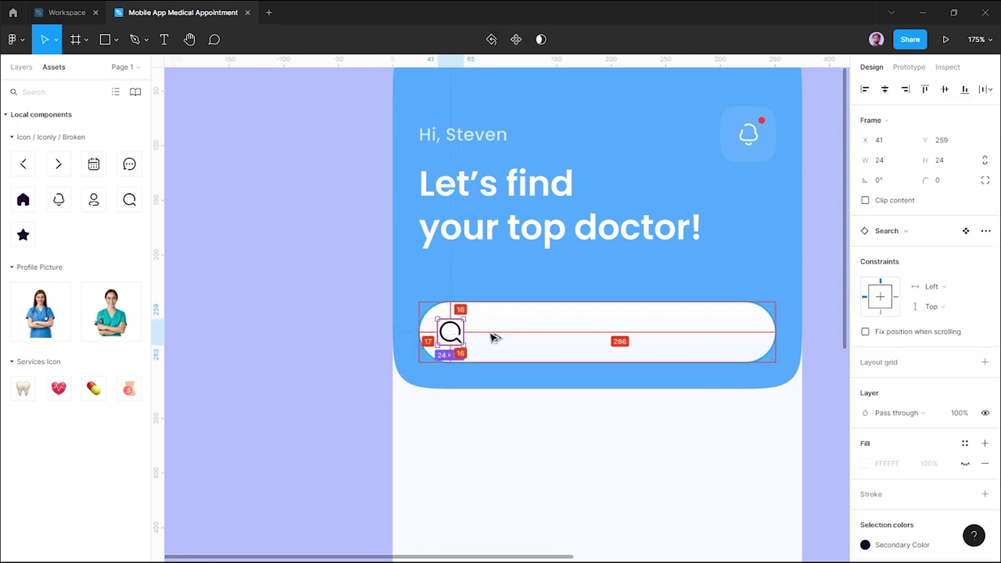
{"action": "key", "text": "Left"}
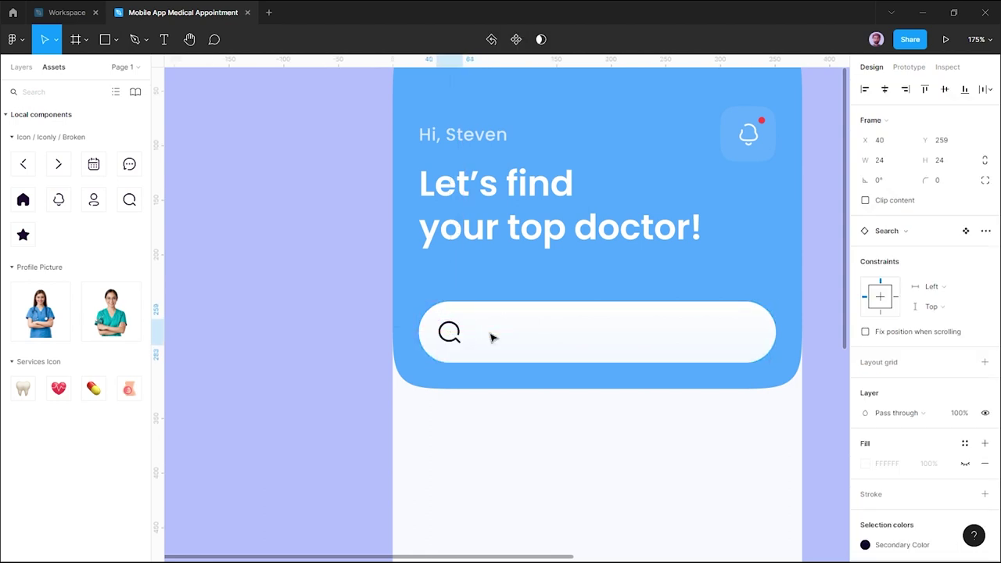
{"action": "key", "text": "Right"}
{"action": "key", "text": "Right"}
{"action": "key", "text": "Right"}
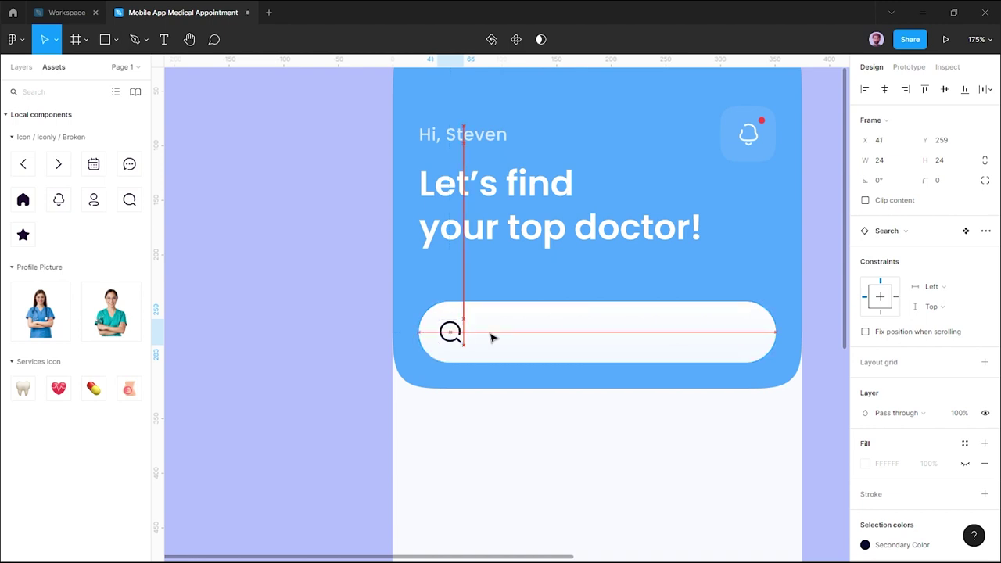
{"action": "key", "text": "Right"}
{"action": "key", "text": "Right"}
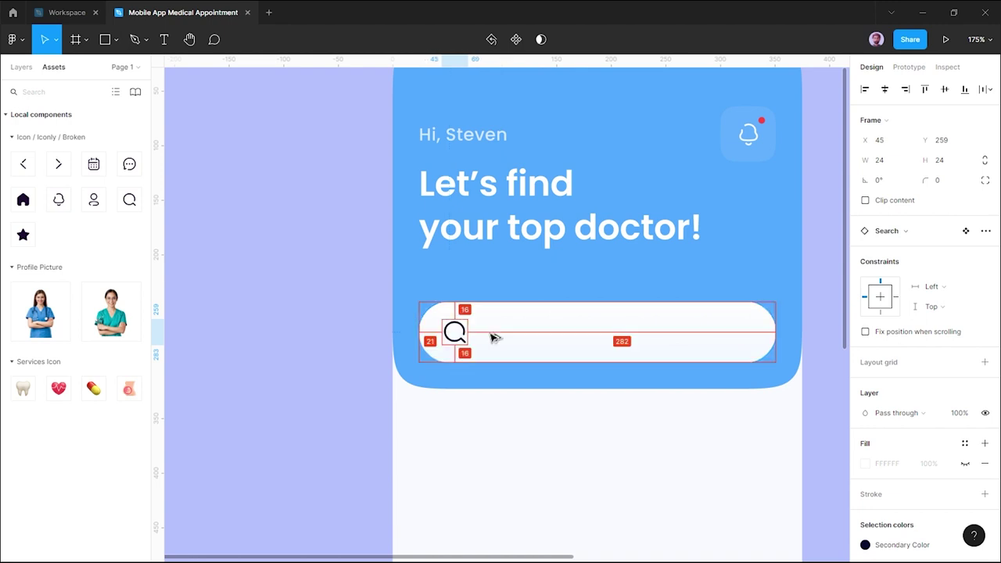
{"action": "key", "text": "Left"}
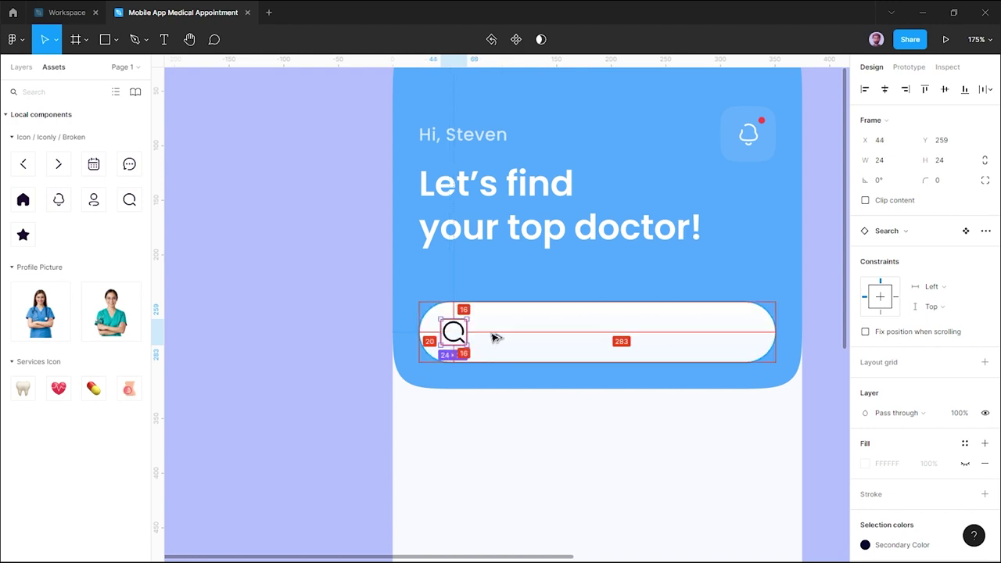
{"action": "left_click", "coordinate": [477, 421]}
Add 'Search here...' text in the search bar using the Headline 14 style.
{"action": "key", "text": "t"}
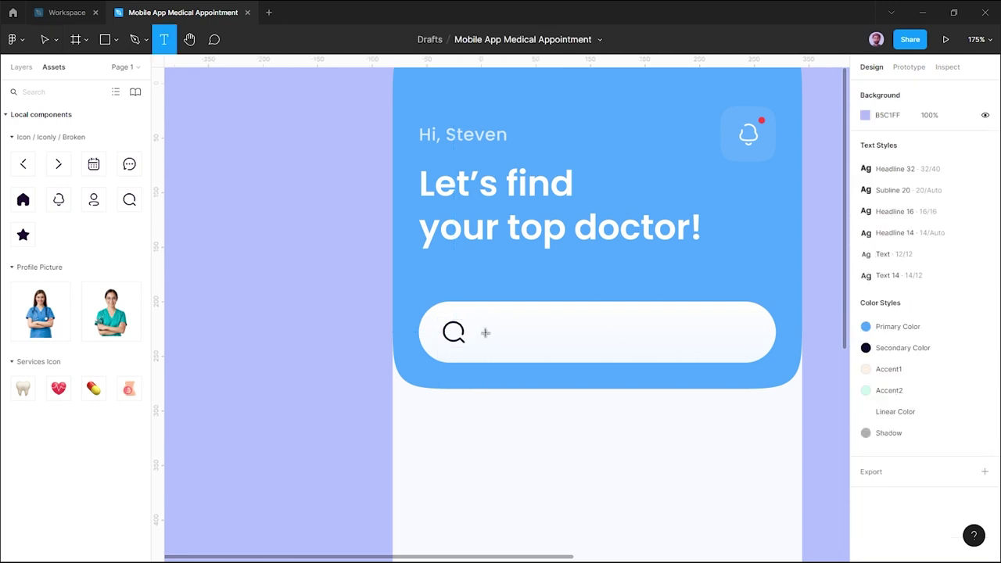
{"action": "left_click", "coordinate": [484, 333]}
{"action": "left_click", "coordinate": [985, 341]}
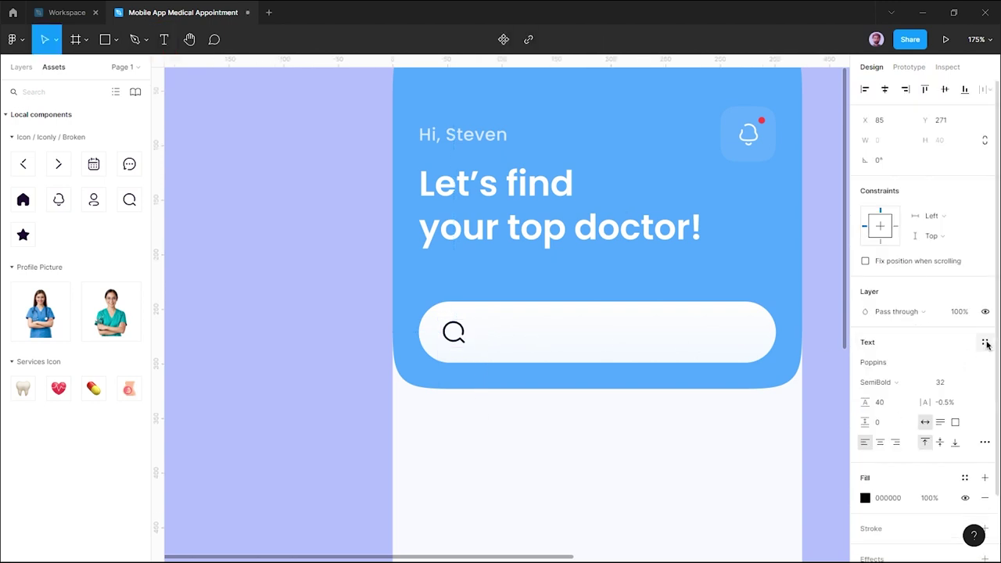
{"action": "left_click", "coordinate": [984, 342]}
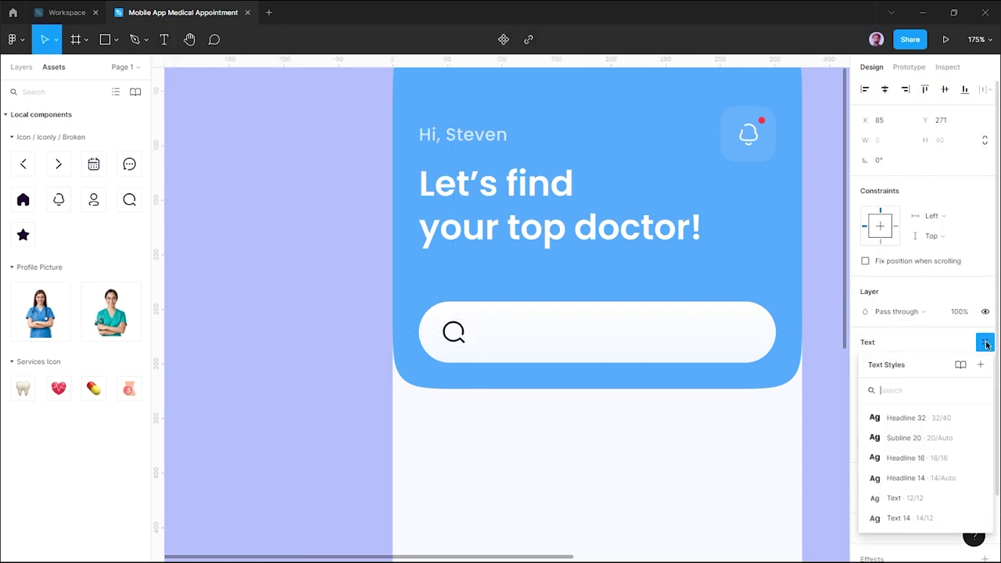
{"action": "left_click", "coordinate": [906, 478]}
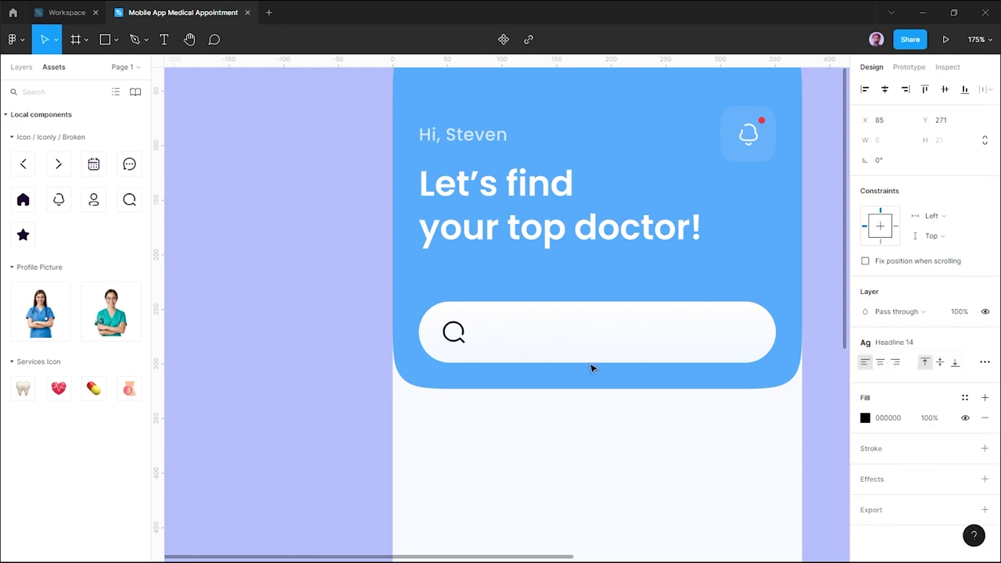
{"action": "type", "text": "Searc"}
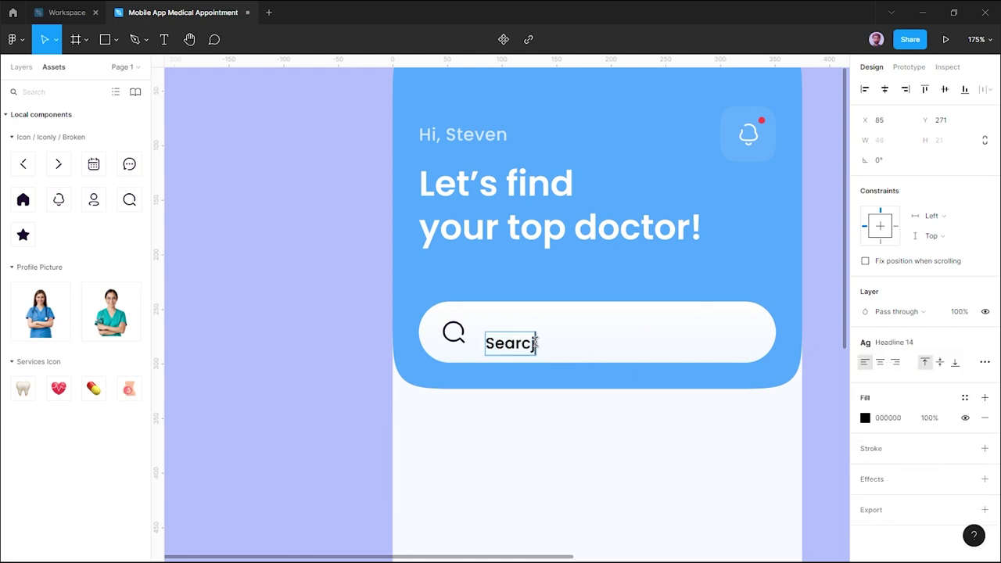
{"action": "type", "text": "h here..."}
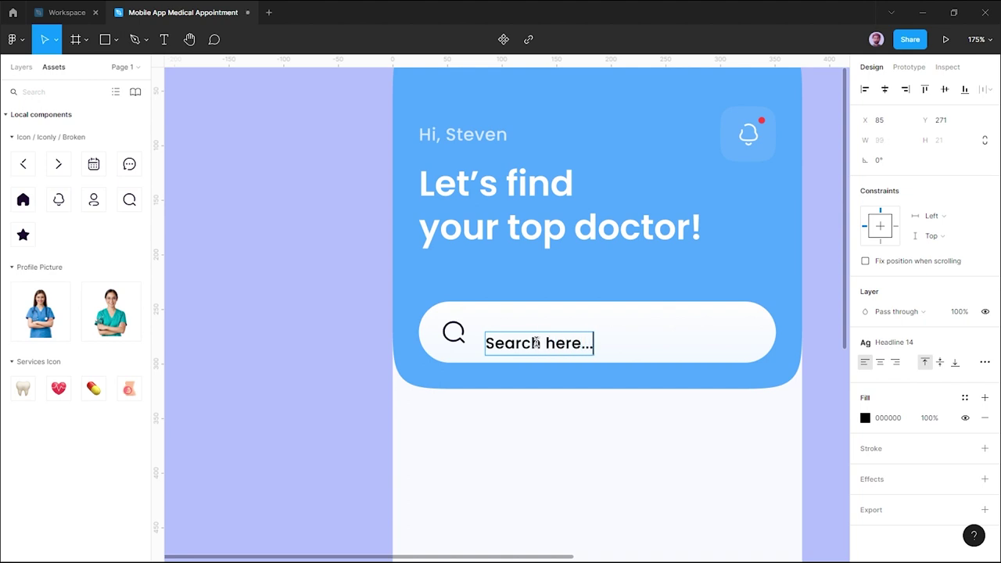
{"action": "key", "text": "Escape"}
Detach the Headline 14 style and set the placeholder weight to Regular.
{"action": "left_click", "coordinate": [985, 342]}
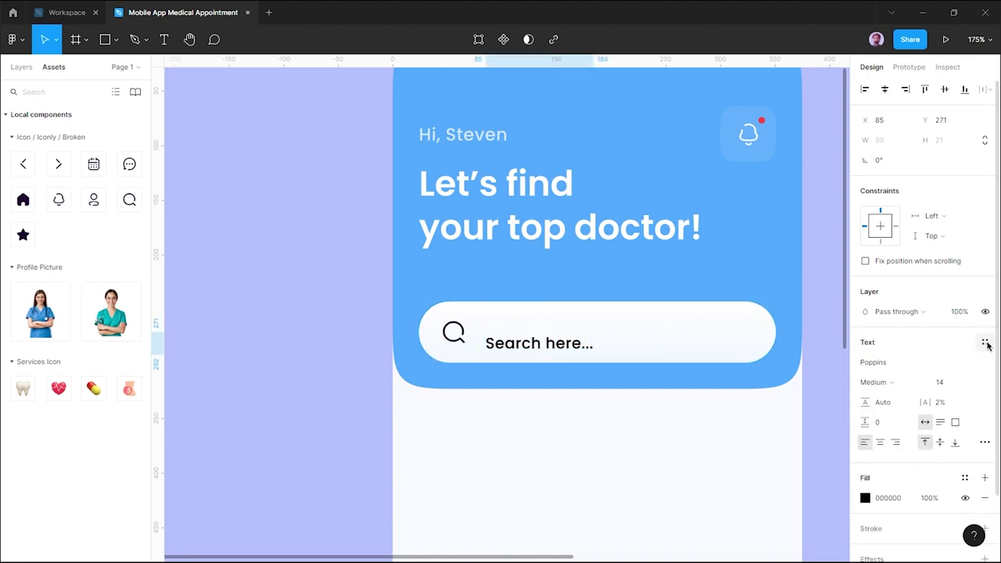
{"action": "left_click", "coordinate": [984, 341]}
{"action": "key", "text": "Escape"}
{"action": "left_click", "coordinate": [900, 380]}
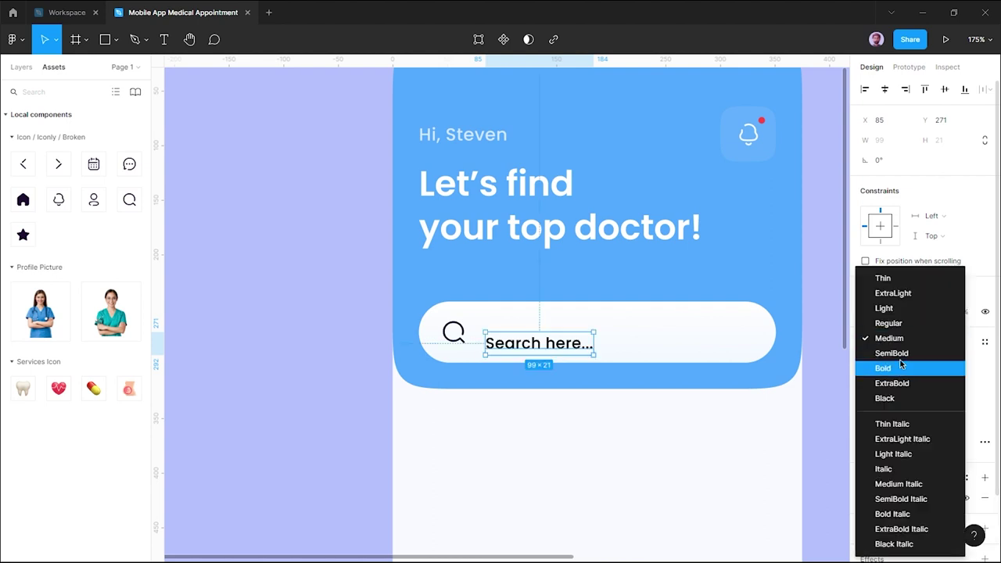
{"action": "left_click", "coordinate": [908, 322]}
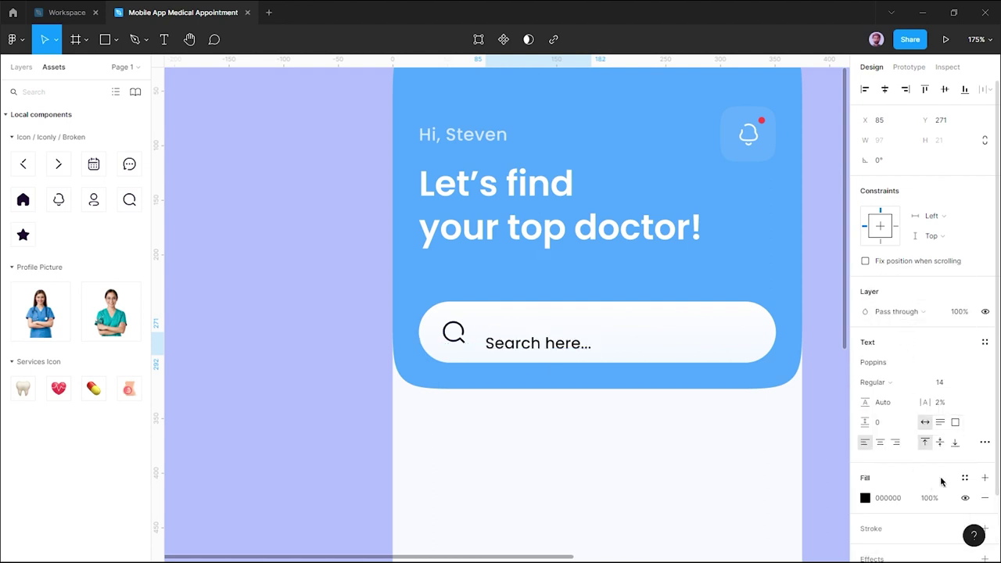
Fill the placeholder with detached Secondary Color at 65% opacity.
{"action": "left_click", "coordinate": [965, 477]}
{"action": "left_click", "coordinate": [896, 516]}
{"action": "left_click", "coordinate": [964, 478]}
{"action": "left_click", "coordinate": [936, 499]}
{"action": "type", "text": "5"}
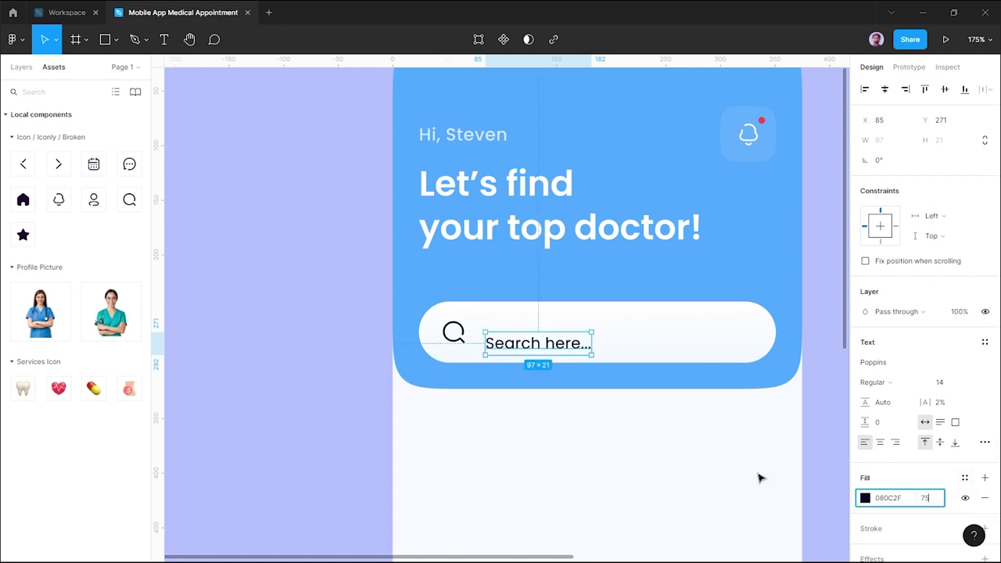
{"action": "left_click", "coordinate": [735, 468]}
{"action": "left_click", "coordinate": [558, 343]}
{"action": "left_click", "coordinate": [937, 498]}
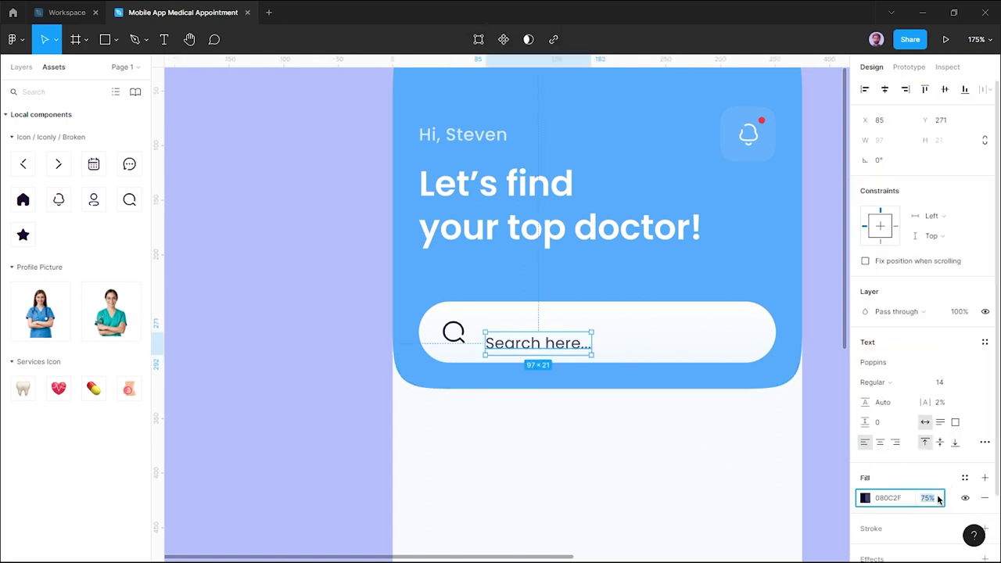
{"action": "type", "text": "65"}
{"action": "left_click", "coordinate": [706, 472]}
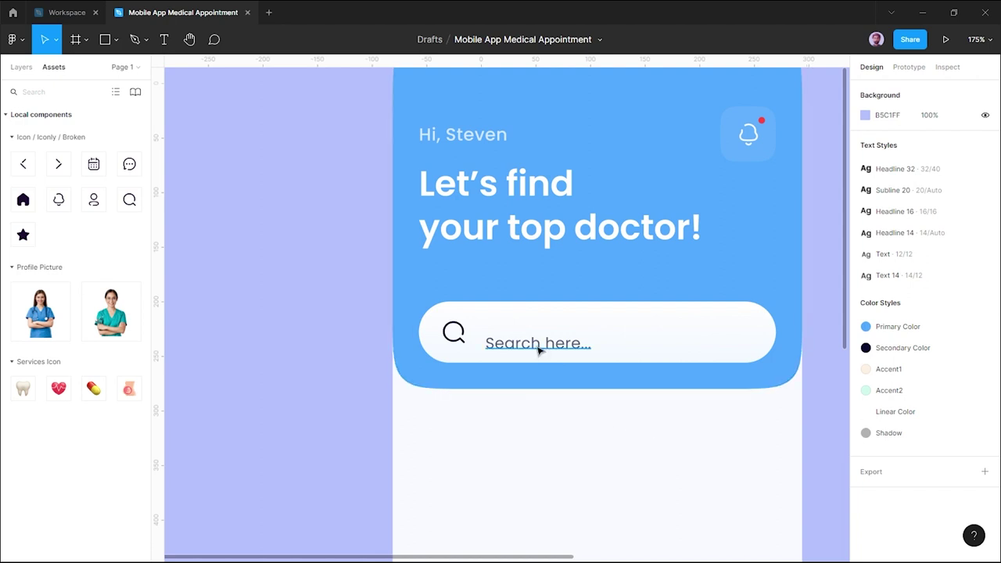
Align the placeholder beside the search icon and wrap both in a 16 px auto layout.
{"action": "left_click_drag", "start_coordinate": [538, 349], "coordinate": [540, 341]}
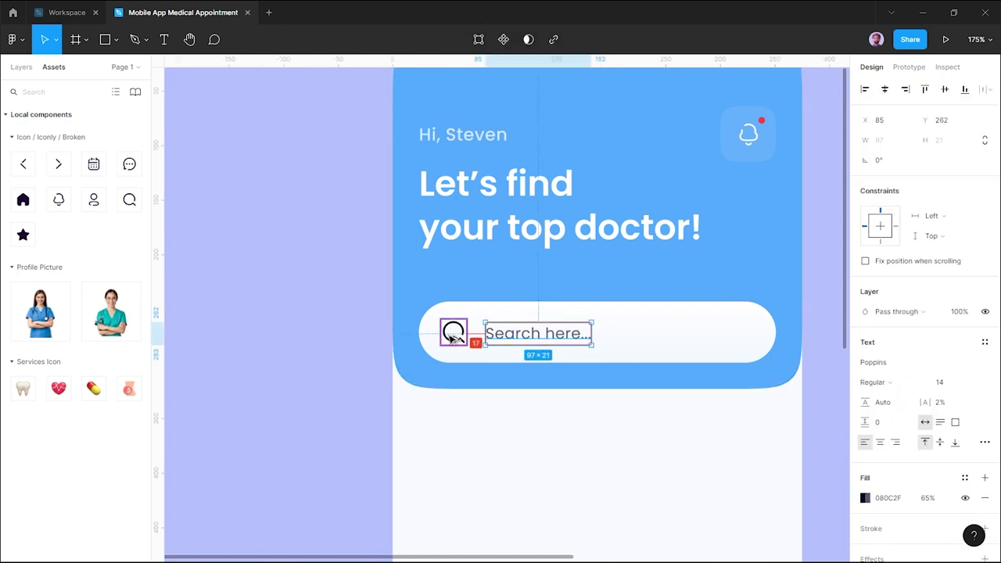
{"action": "key", "text": "Left"}
{"action": "key", "text": "Left"}
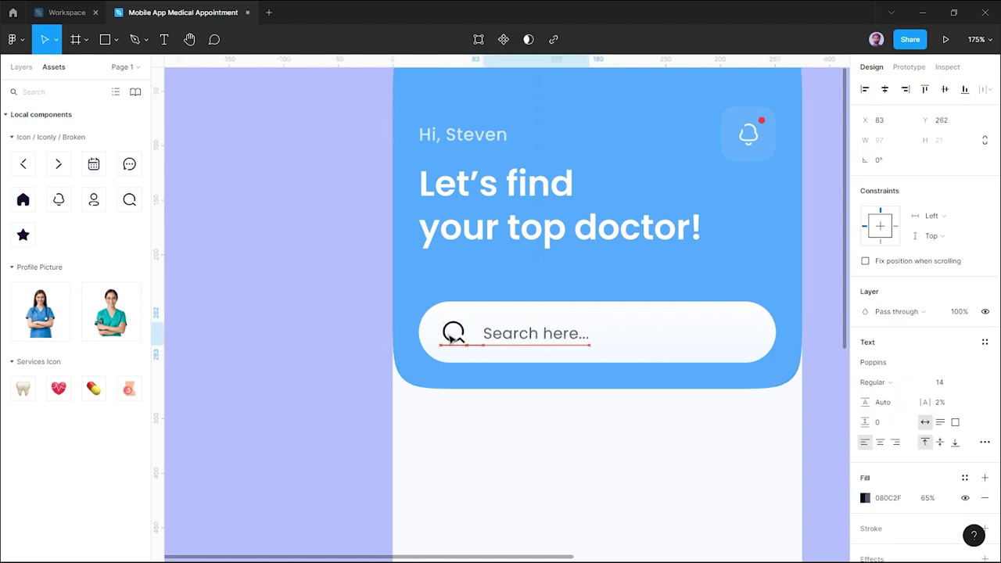
{"action": "left_click", "coordinate": [452, 334], "text": "shift"}
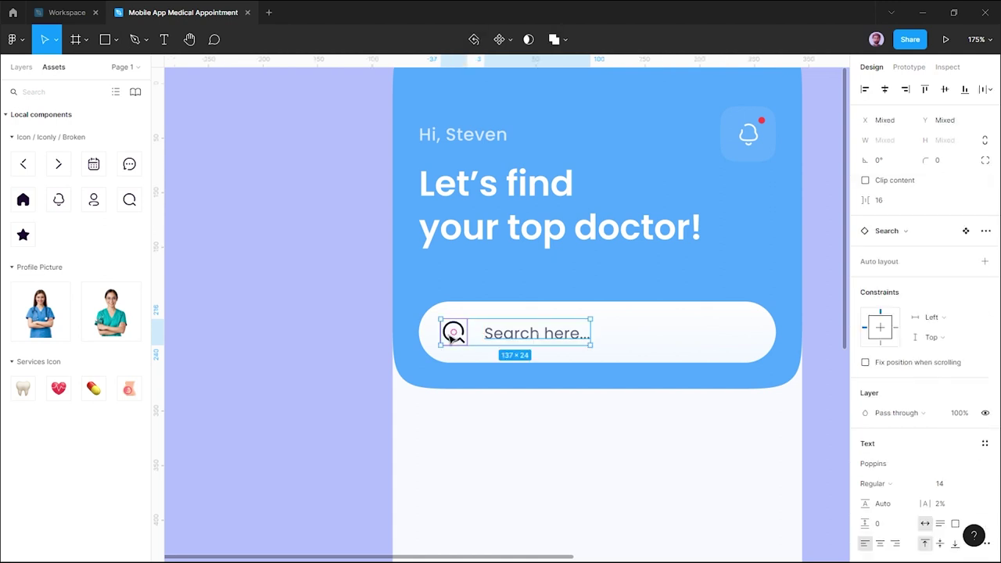
{"action": "left_click", "coordinate": [984, 262]}
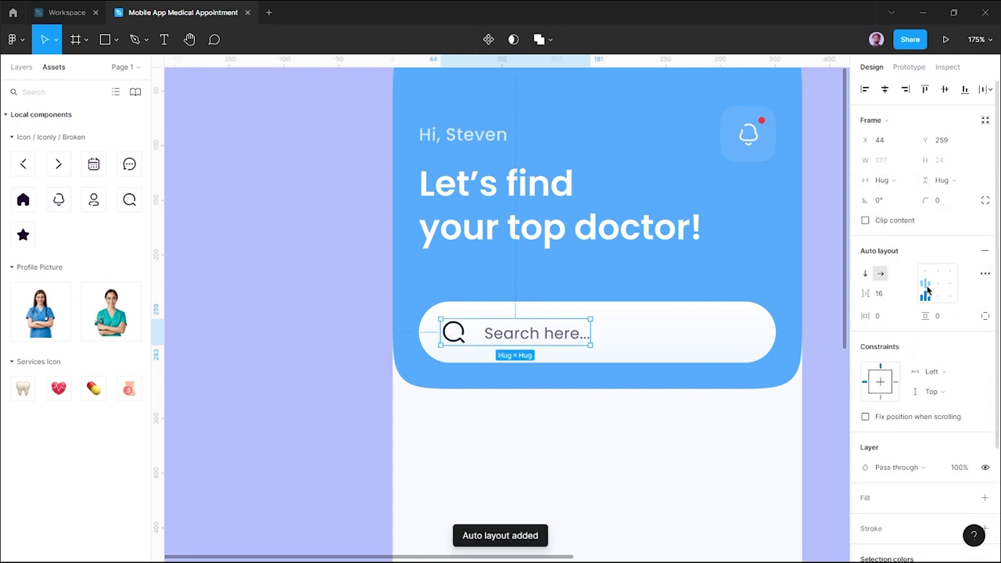
Check the search group and bar spacing, then pan to the empty area below the header.
{"action": "left_click", "coordinate": [689, 441]}
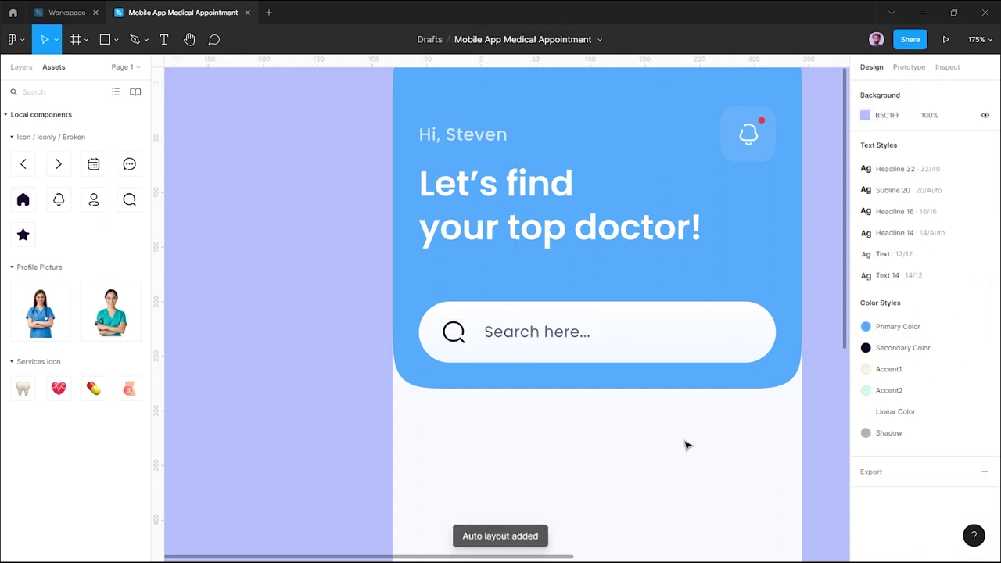
{"action": "left_click", "coordinate": [538, 337]}
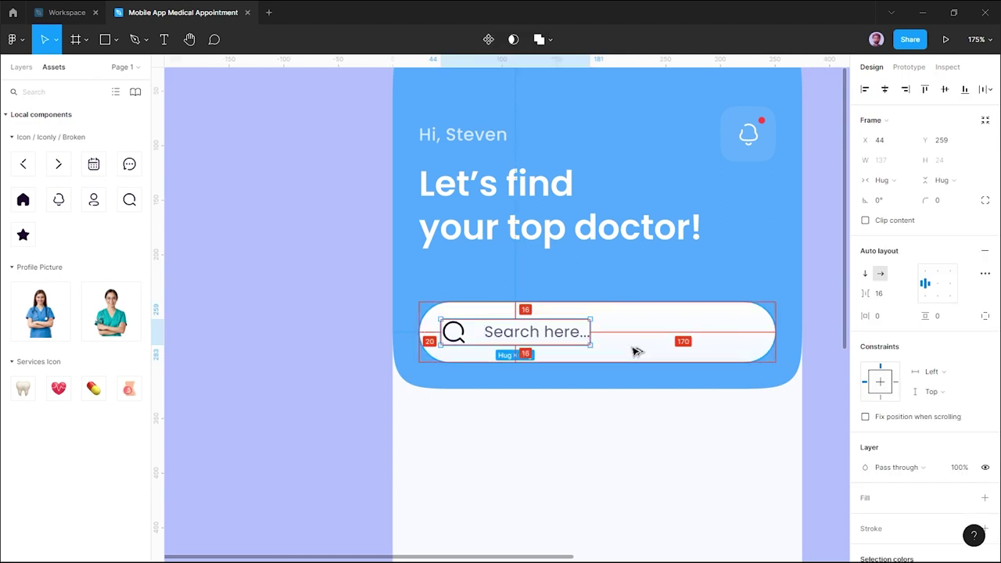
{"action": "left_click", "coordinate": [630, 415]}
{"action": "scroll", "coordinate": [630, 415], "scroll_direction": "down", "scroll_amount": 3, "text": "ctrl"}
{"action": "left_click", "coordinate": [643, 361]}
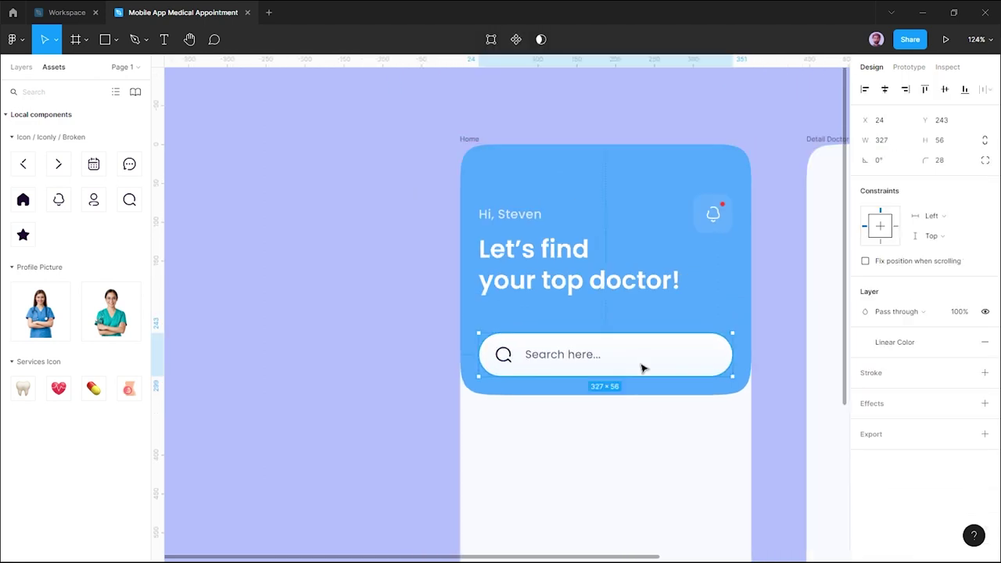
{"action": "left_click", "coordinate": [566, 438]}
{"action": "scroll", "coordinate": [565, 438], "scroll_direction": "down", "scroll_amount": 1, "text": "ctrl"}
{"action": "mouse_move", "coordinate": [566, 438]}
{"action": "left_mouse_down"}
{"action": "mouse_move", "coordinate": [498, 327]}
{"action": "mouse_move", "coordinate": [503, 349]}
{"action": "left_mouse_up"}
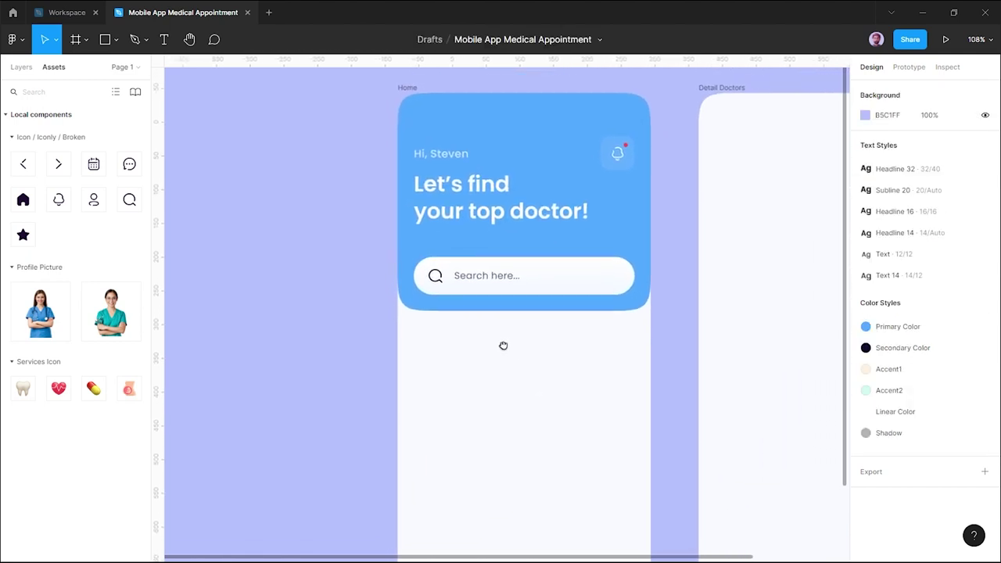
Add a 'Categories' heading below the header in the Subline 20 text style.
{"action": "key", "text": "t"}
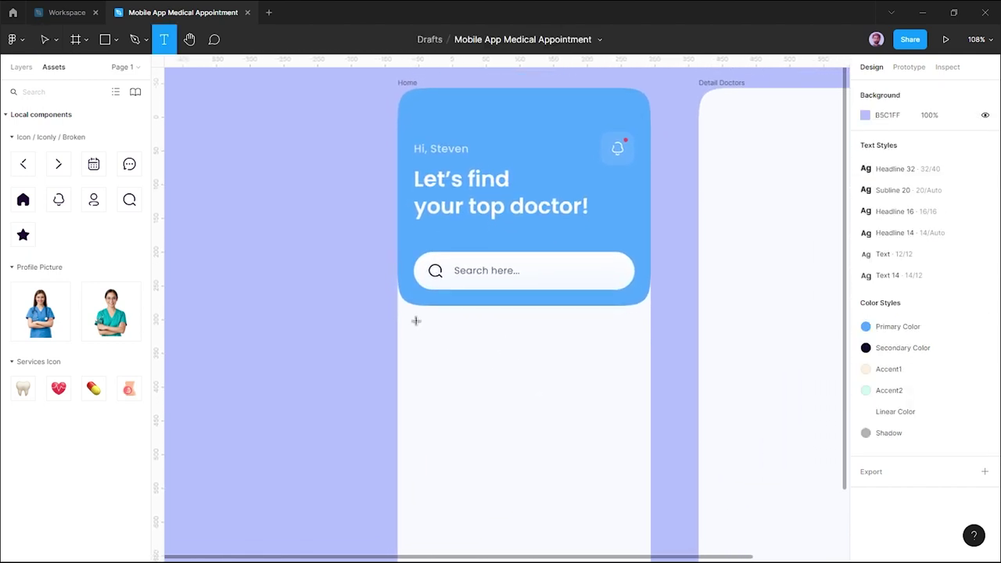
{"action": "left_click", "coordinate": [416, 321]}
{"action": "type", "text": "Categories"}
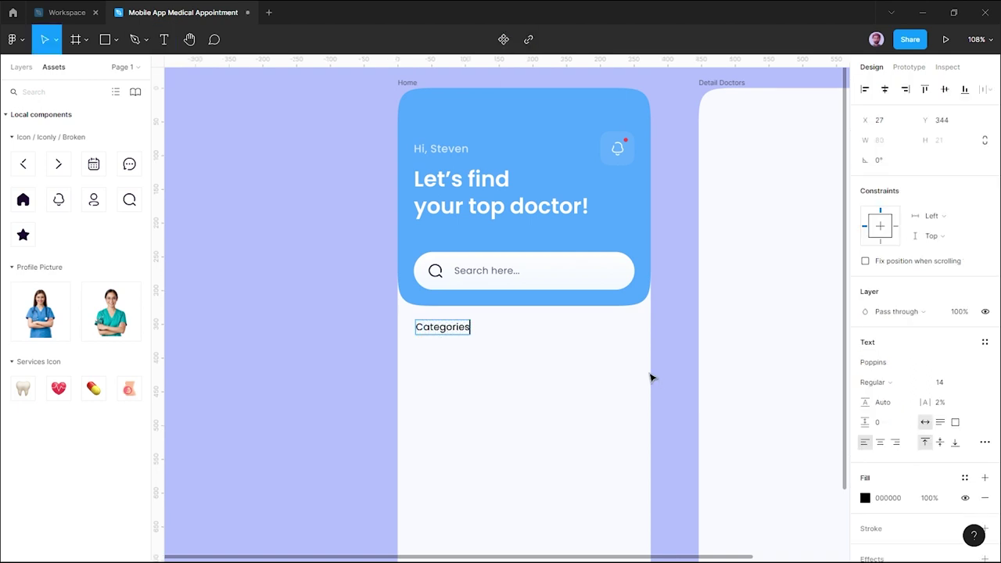
{"action": "key", "text": "Escape"}
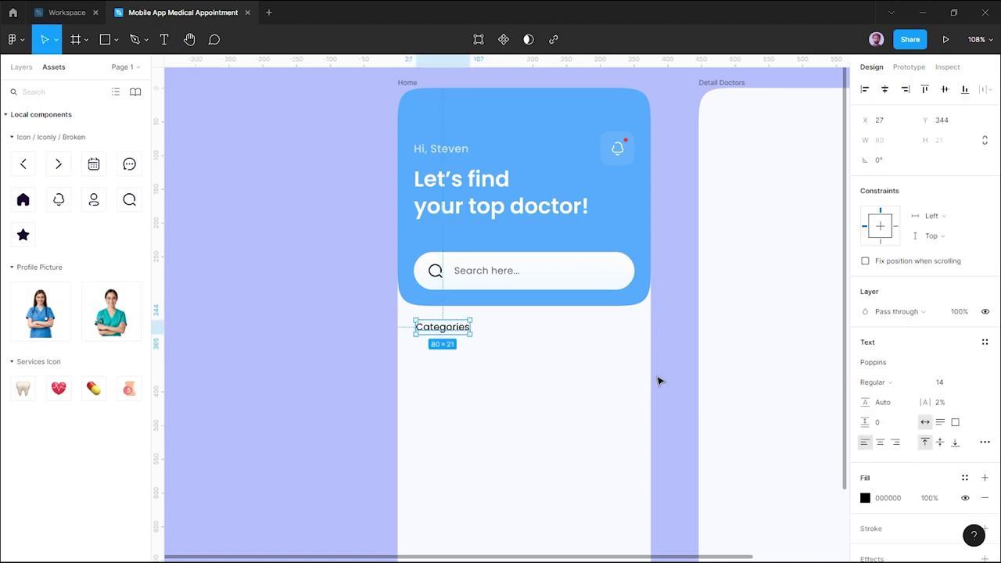
{"action": "left_click", "coordinate": [982, 342]}
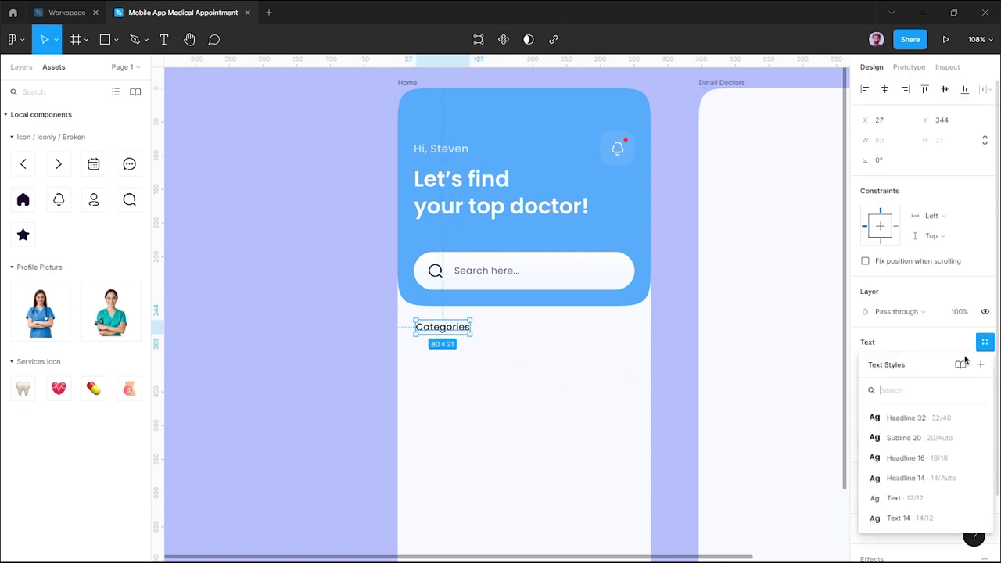
{"action": "left_click", "coordinate": [921, 438]}
Position the Categories heading at X 24, 24 px beneath the blue header.
{"action": "left_click", "coordinate": [484, 384]}
{"action": "left_click_drag", "start_coordinate": [460, 335], "coordinate": [457, 344]}
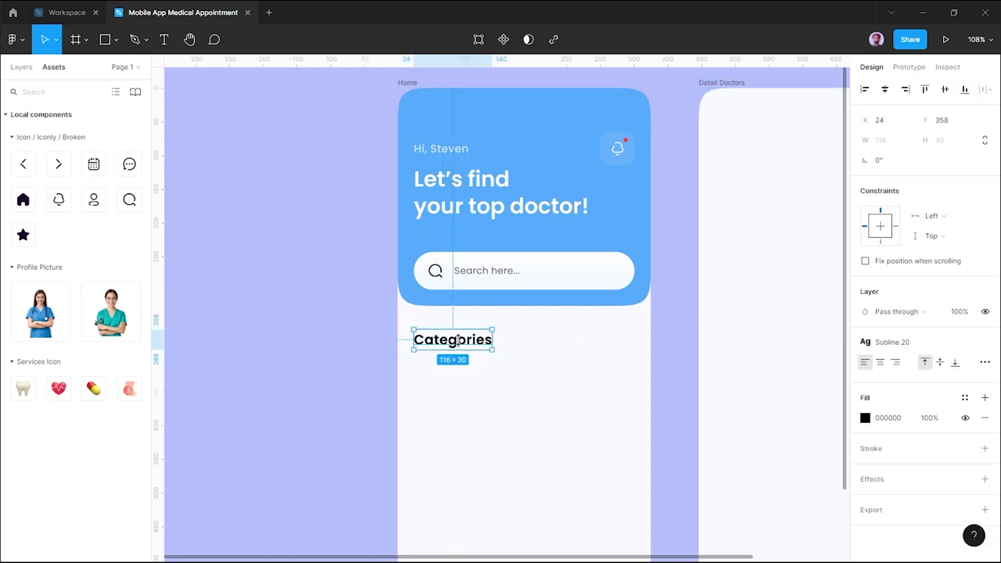
{"action": "key", "text": "Up"}
{"action": "key", "text": "Up"}
{"action": "key", "text": "Up"}
{"action": "key", "text": "Up"}
{"action": "key", "text": "Up"}
{"action": "key", "text": "Up"}
{"action": "key", "text": "Up"}
{"action": "key", "text": "Up"}
{"action": "key", "text": "Up"}
{"action": "key", "text": "Up"}
{"action": "key", "text": "Up"}
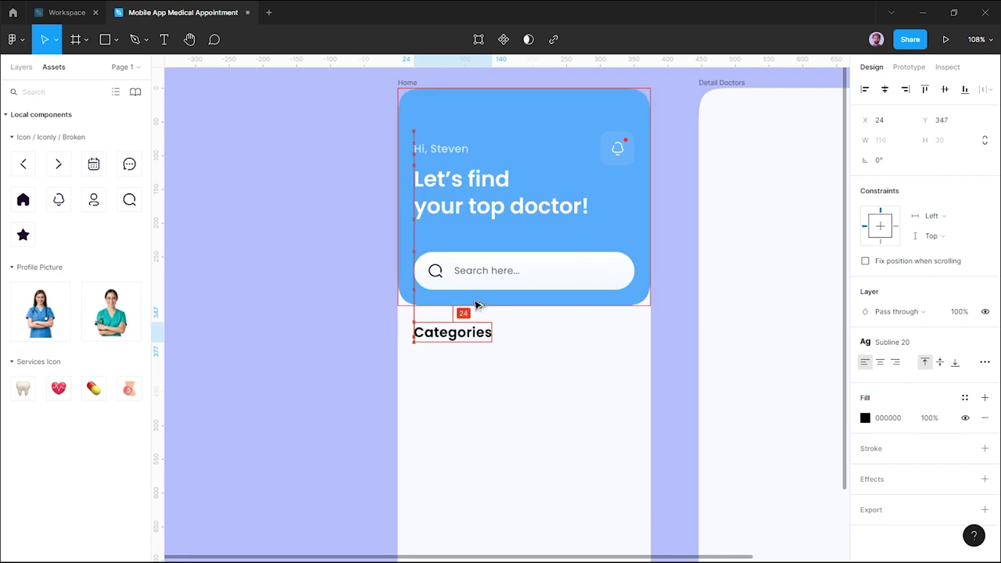
{"action": "scroll", "coordinate": [475, 303], "scroll_direction": "down", "scroll_amount": 3}
{"action": "left_click", "coordinate": [475, 296]}
{"action": "scroll", "coordinate": [456, 280], "scroll_direction": "up", "scroll_amount": 2}
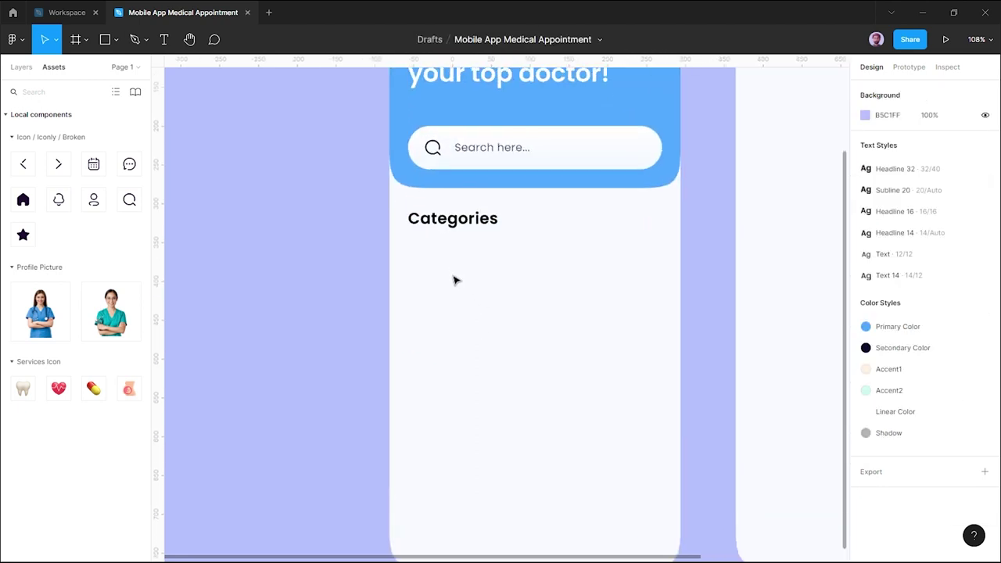
{"action": "scroll", "coordinate": [455, 280], "scroll_direction": "up", "scroll_amount": 1}
{"action": "scroll", "coordinate": [456, 280], "scroll_direction": "up", "scroll_amount": 1}
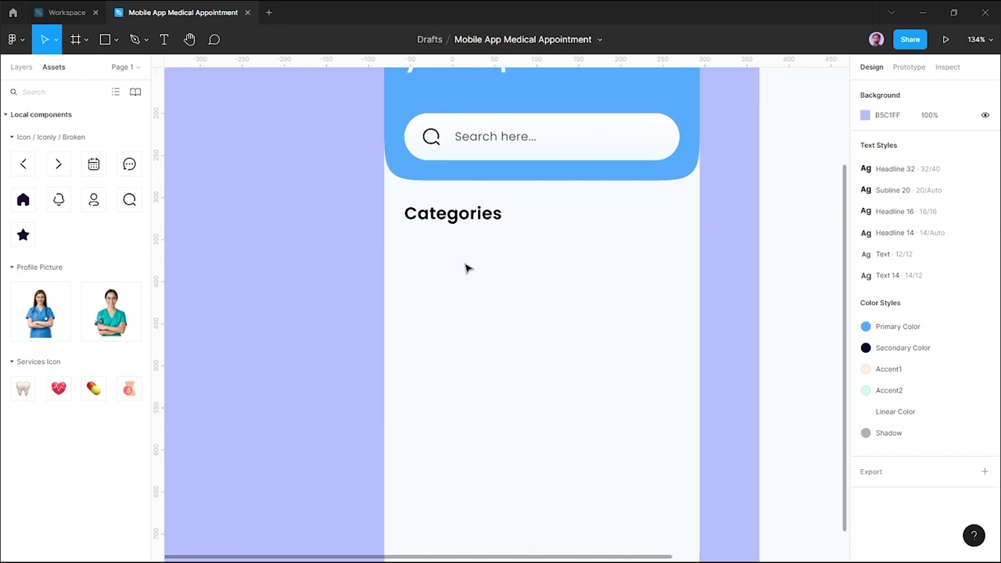
Draw a 67×67 circle below the Categories heading, nudged slightly lower.
{"action": "key", "text": "o"}
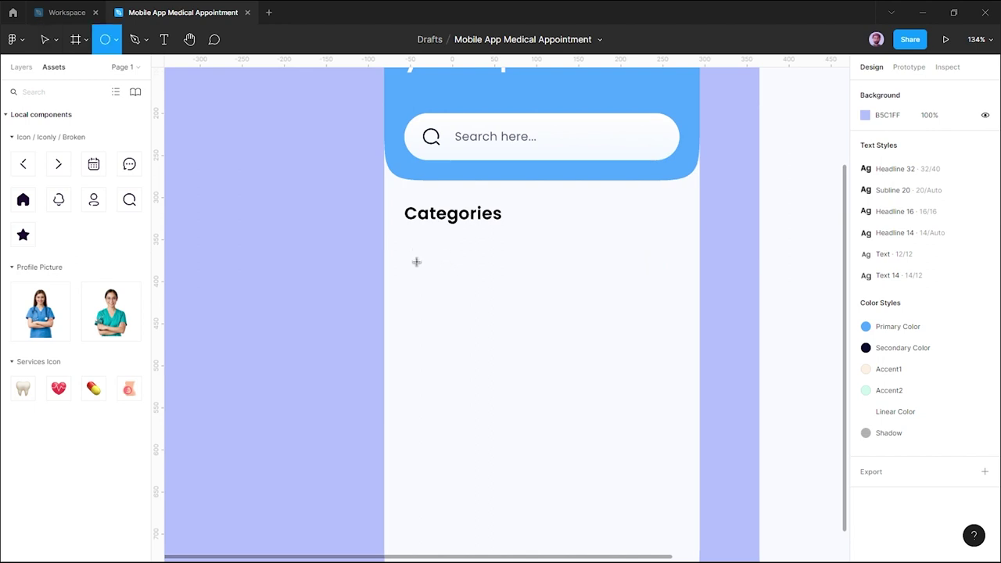
{"action": "left_click_drag", "start_coordinate": [392, 232], "coordinate": [430, 270]}
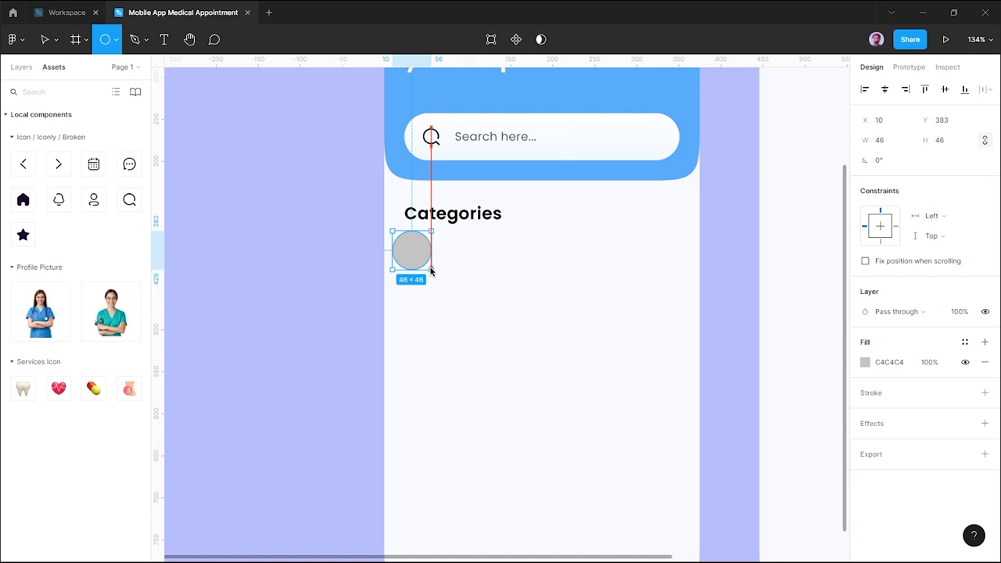
{"action": "left_click_drag", "start_coordinate": [430, 271], "coordinate": [435, 272]}
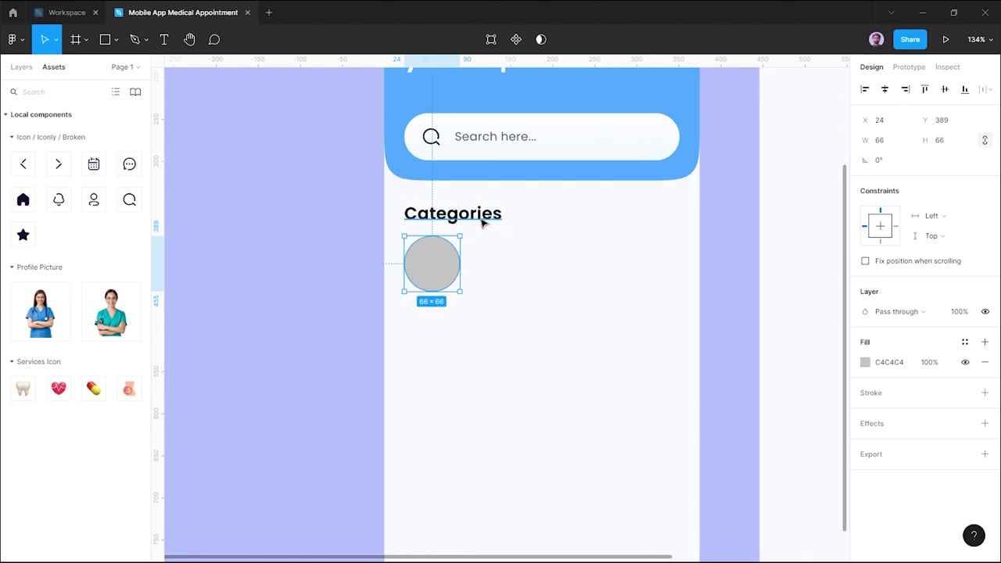
{"action": "key", "text": "Down"}
{"action": "key", "text": "Down"}
{"action": "key", "text": "Down"}
{"action": "left_click", "coordinate": [882, 139]}
{"action": "left_click", "coordinate": [618, 380]}
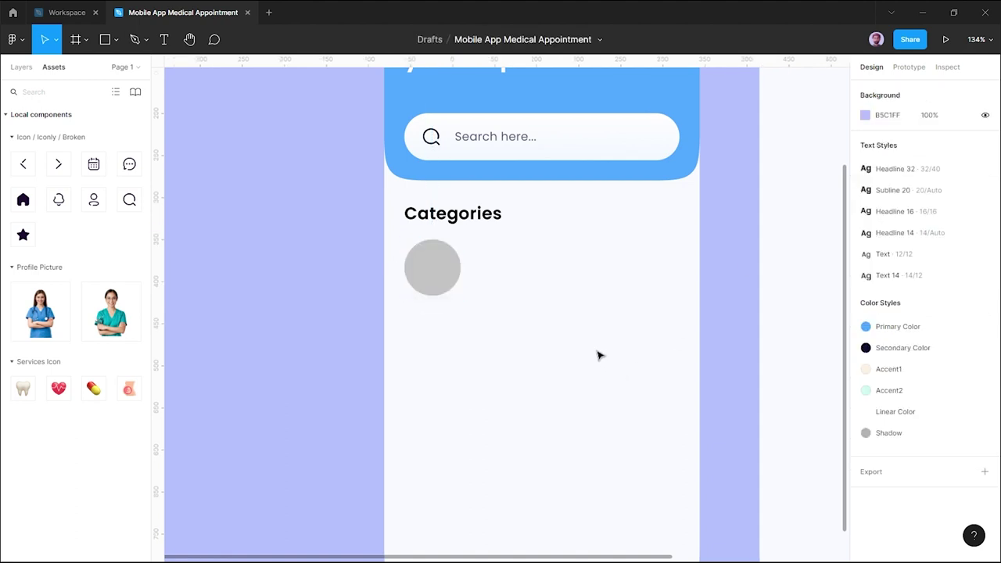
Change the circle's fill from grey C4C4C4 to white FFFFFF.
{"action": "left_click", "coordinate": [449, 287]}
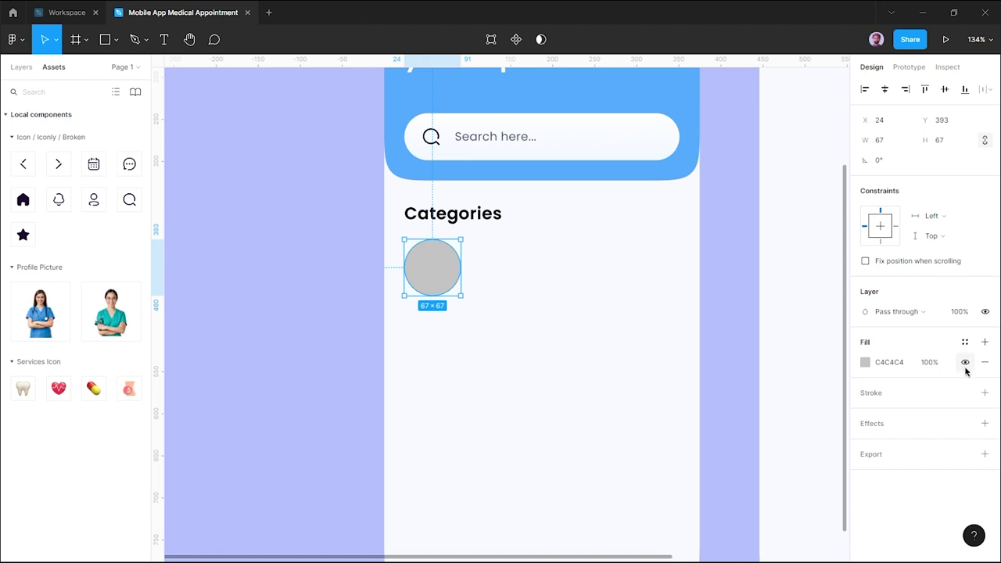
{"action": "left_click", "coordinate": [866, 362]}
{"action": "left_click", "coordinate": [763, 450]}
{"action": "type", "text": "FFFFFF"}
{"action": "key", "text": "Return"}
{"action": "left_click", "coordinate": [594, 280]}
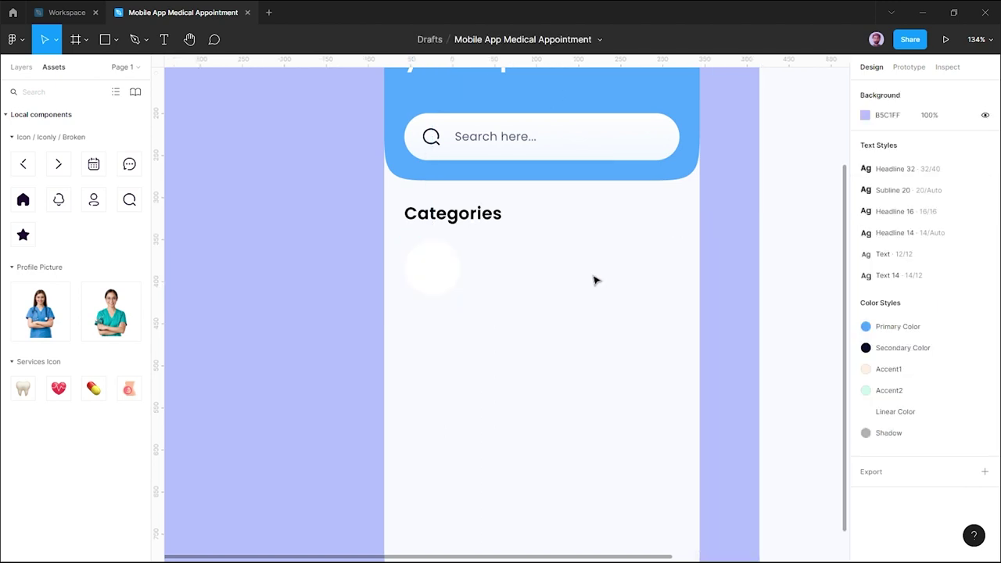
{"action": "left_click", "coordinate": [452, 272]}
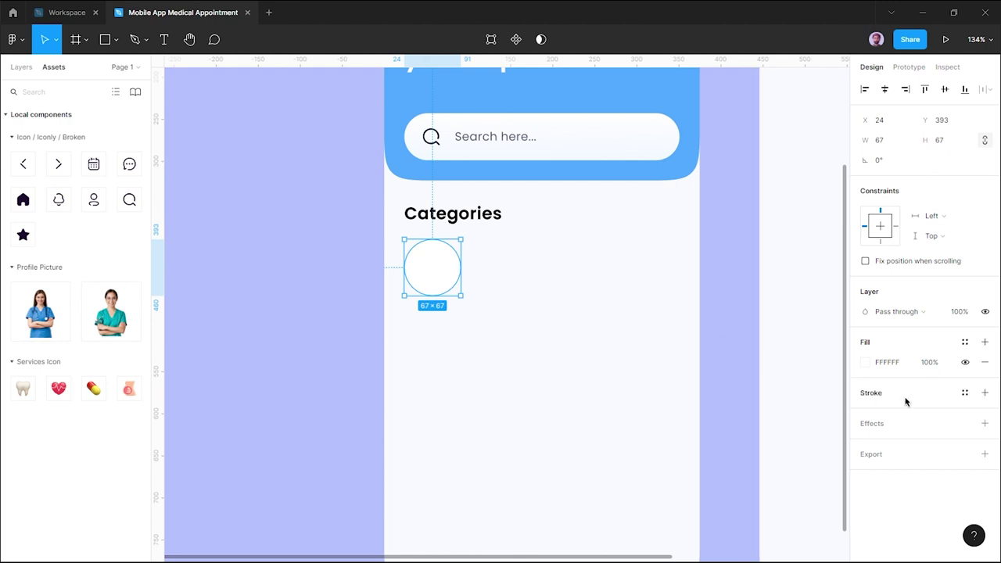
Add a drop shadow to the white circle with blur 30.
{"action": "left_click", "coordinate": [900, 423]}
{"action": "left_click", "coordinate": [865, 444]}
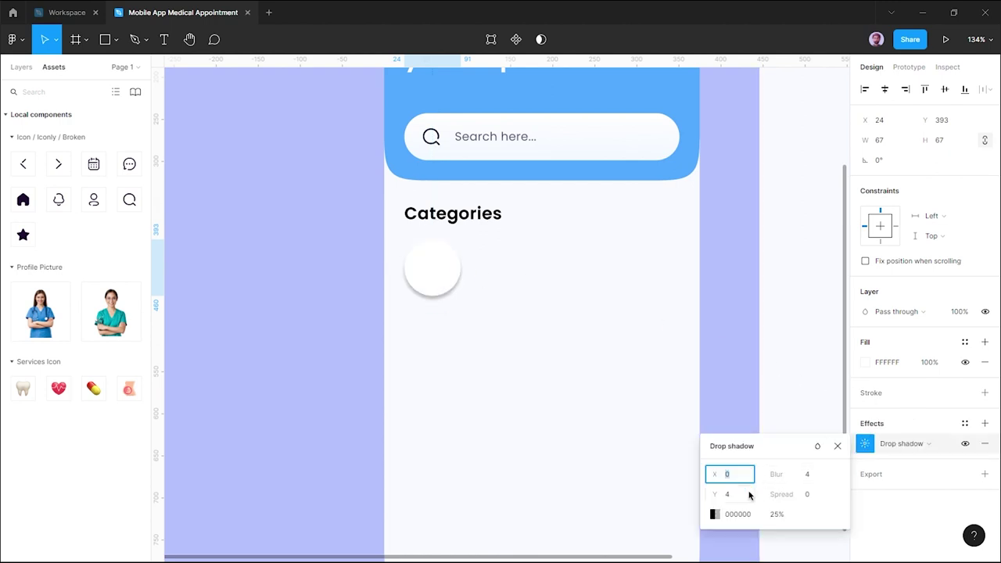
{"action": "left_click", "coordinate": [742, 497]}
{"action": "type", "text": "10"}
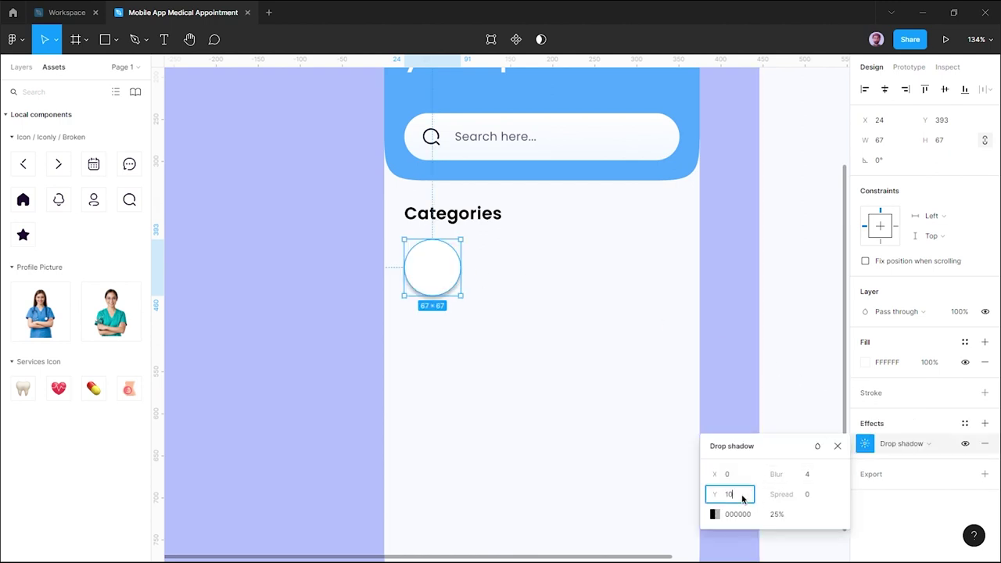
{"action": "left_click", "coordinate": [820, 474]}
{"action": "key", "text": "Return"}
Colour the shadow B2B2B2 from the Shadow style at 20% opacity.
{"action": "left_click", "coordinate": [735, 425]}
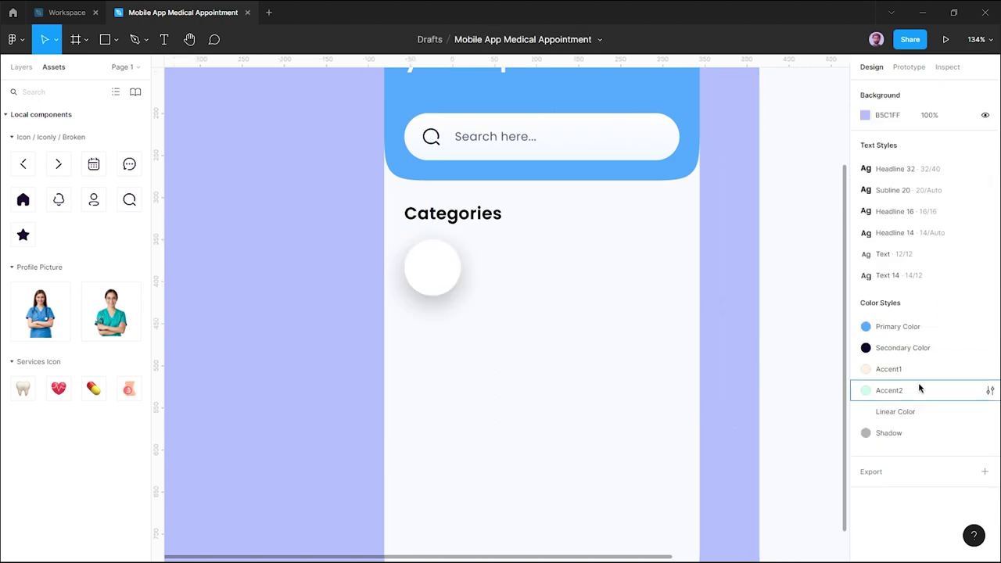
{"action": "left_click", "coordinate": [990, 433]}
{"action": "left_click", "coordinate": [754, 535]}
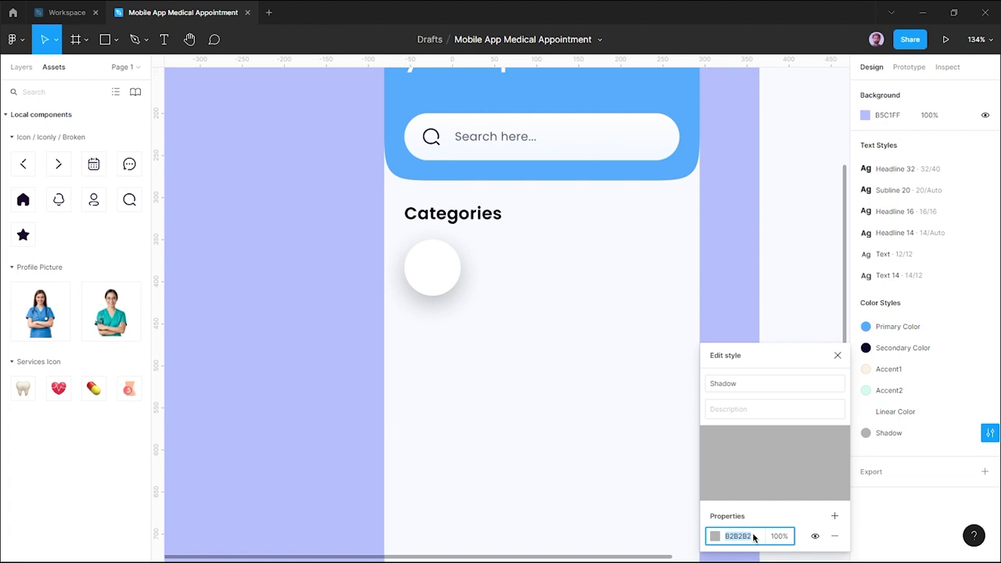
{"action": "left_click", "coordinate": [540, 406]}
{"action": "left_click", "coordinate": [442, 271]}
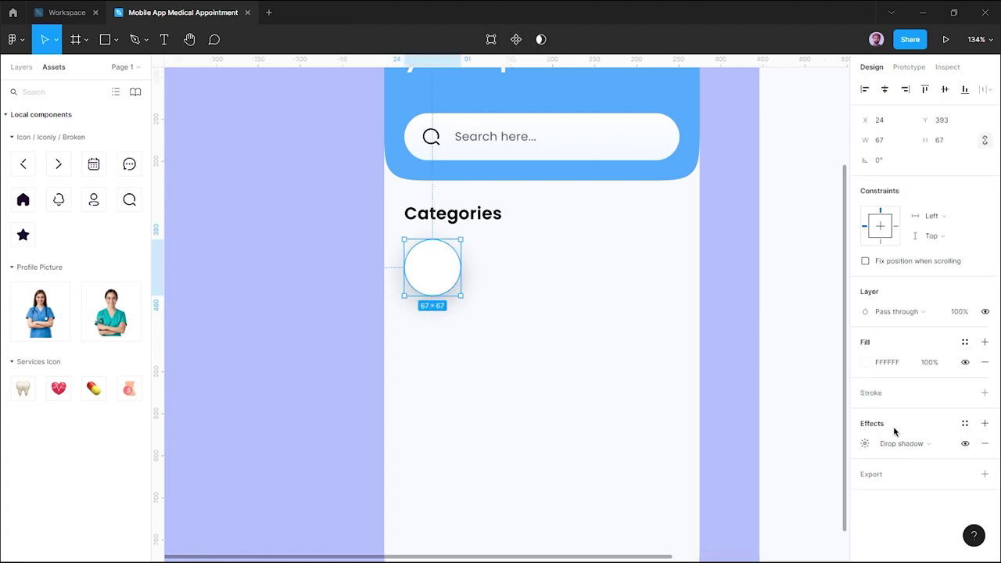
{"action": "left_click", "coordinate": [865, 445]}
{"action": "left_click", "coordinate": [747, 514]}
{"action": "type", "text": "B2B2B2"}
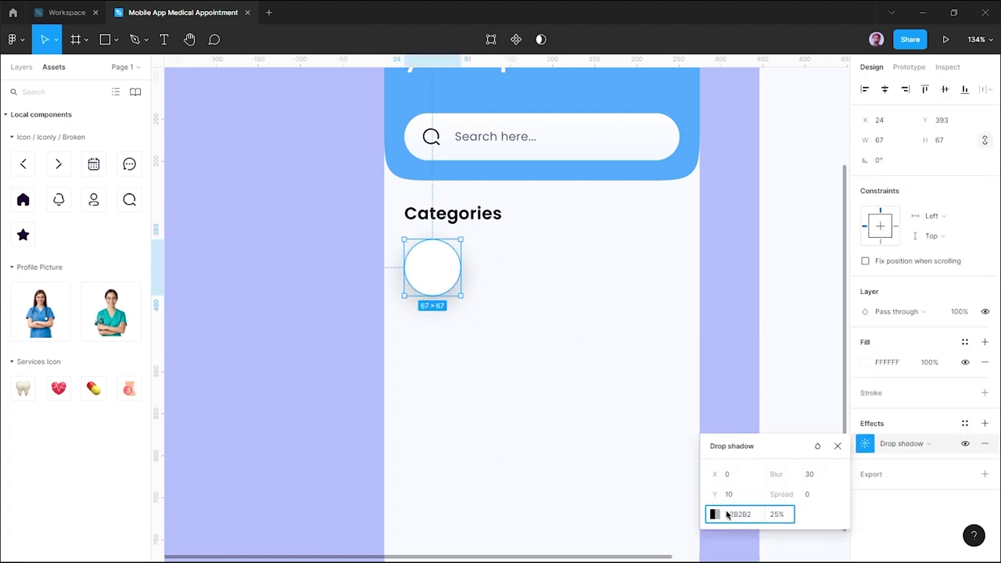
{"action": "left_click", "coordinate": [714, 514]}
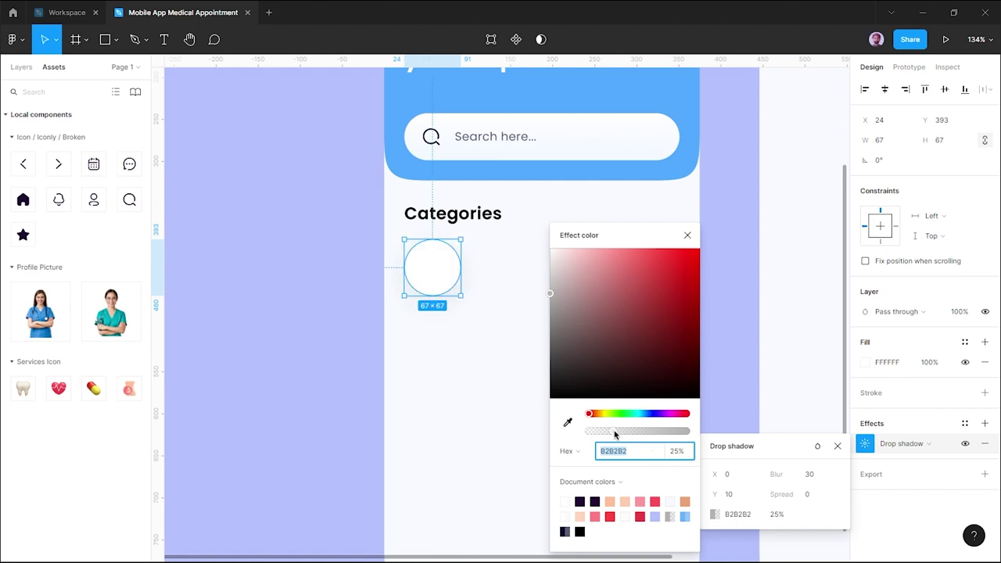
{"action": "left_click", "coordinate": [677, 452]}
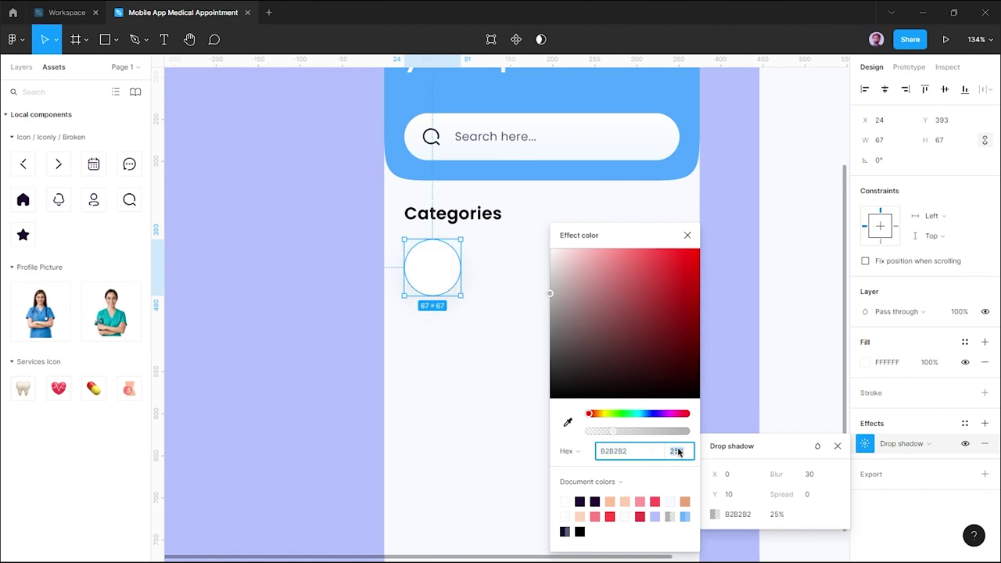
{"action": "left_click", "coordinate": [509, 435]}
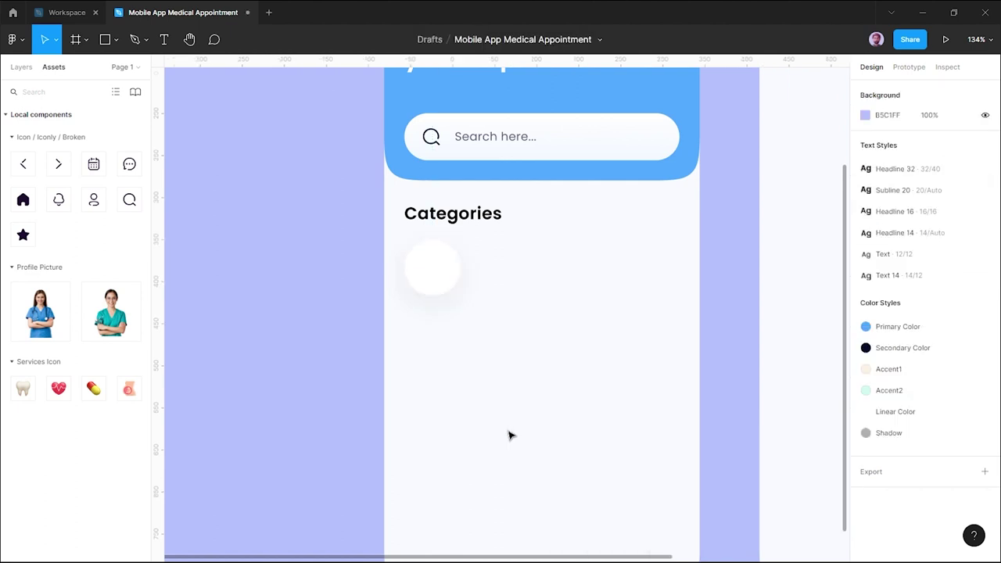
Lower the shadow's Y offset to 5.
{"action": "left_click", "coordinate": [433, 268]}
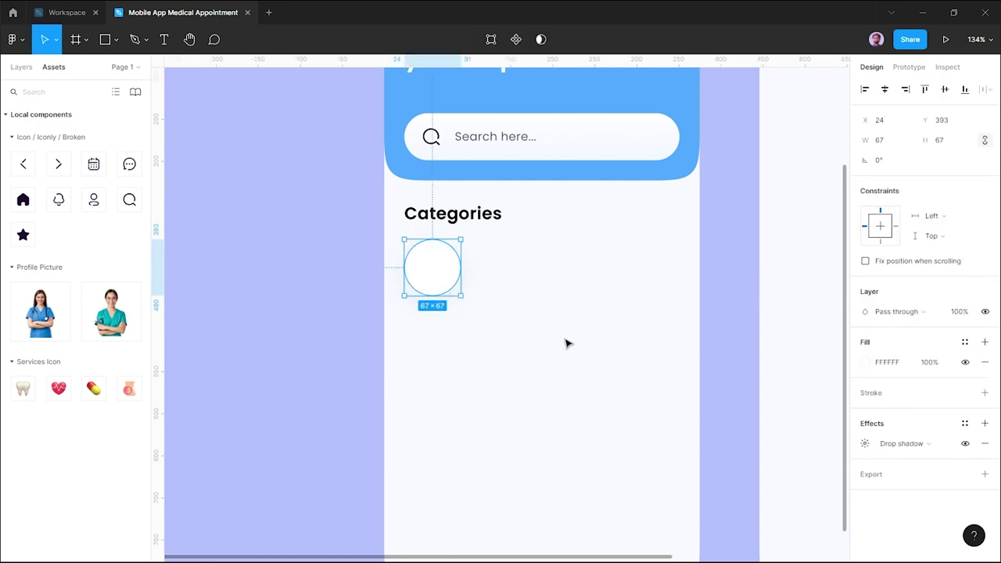
{"action": "left_click", "coordinate": [865, 443]}
{"action": "left_click", "coordinate": [736, 493]}
{"action": "key", "text": "Down"}
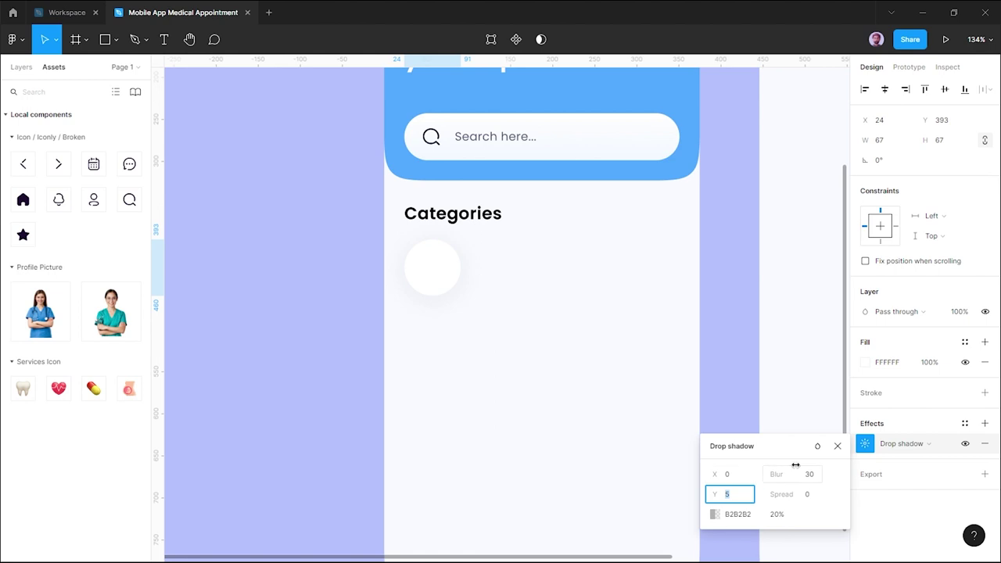
{"action": "left_click", "coordinate": [838, 446]}
{"action": "left_click", "coordinate": [547, 374]}
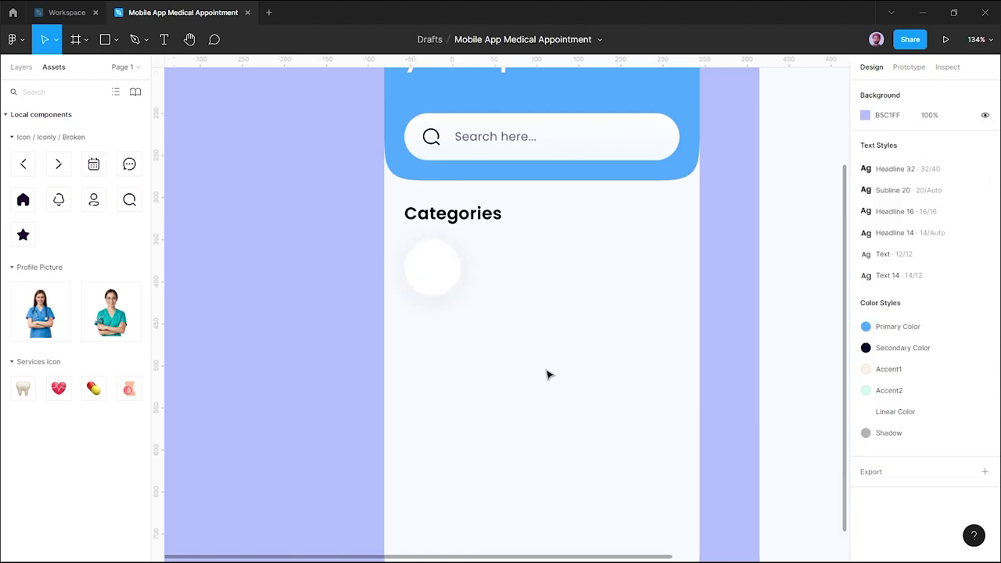
Duplicate the shadowed circle into a row of four, spaced 20 px apart.
{"action": "left_click", "coordinate": [433, 278]}
{"action": "left_click_drag", "start_coordinate": [431, 277], "coordinate": [502, 278]}
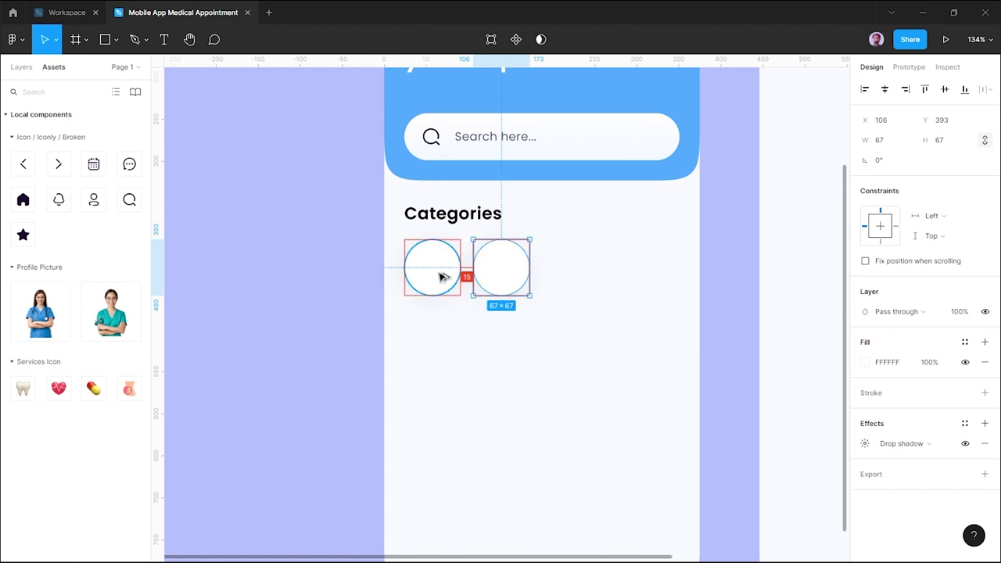
{"action": "key", "text": "Right"}
{"action": "key", "text": "Right"}
{"action": "key", "text": "Right"}
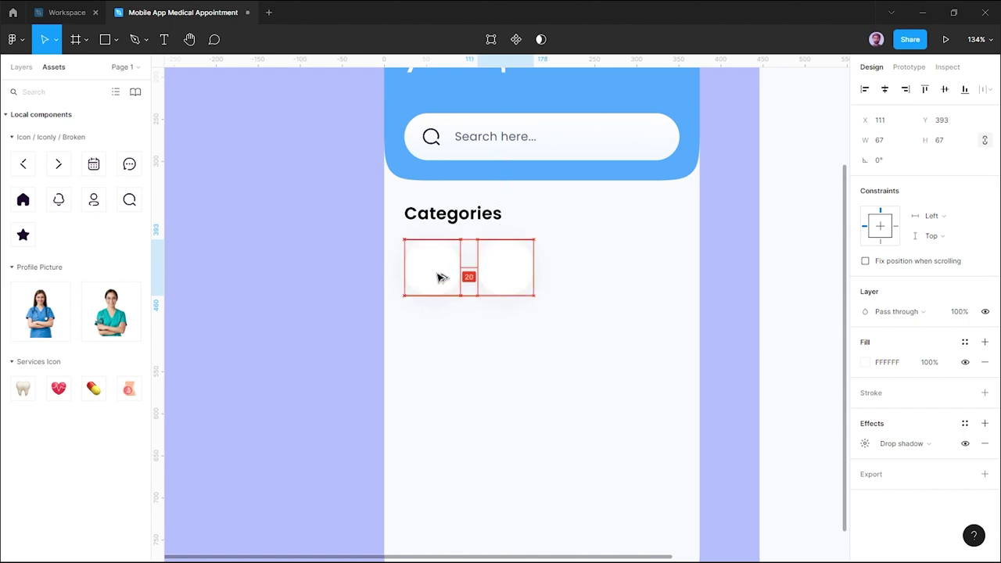
{"action": "left_click", "coordinate": [599, 293]}
{"action": "left_click_drag", "start_coordinate": [599, 245], "coordinate": [436, 323]}
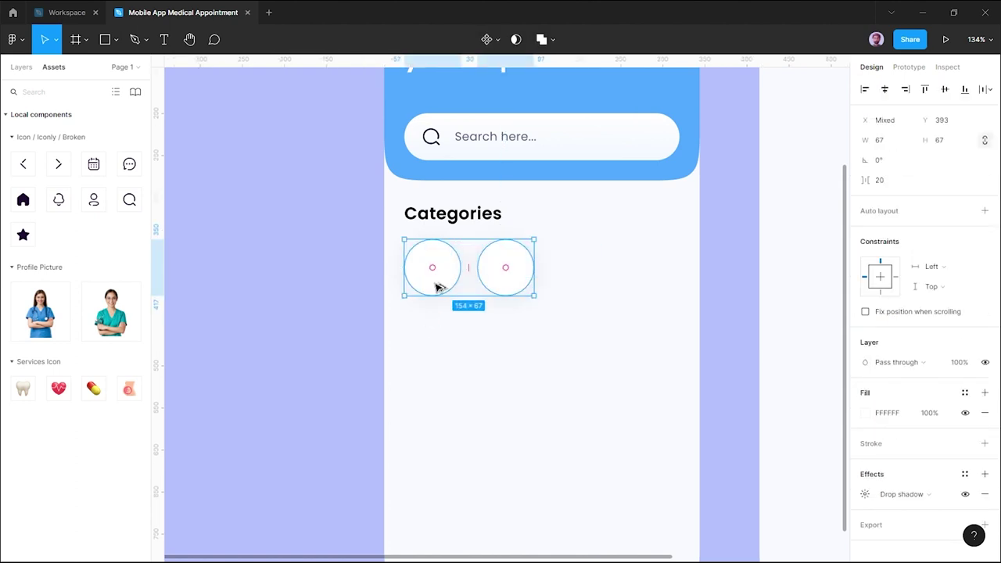
{"action": "left_click_drag", "start_coordinate": [436, 286], "coordinate": [588, 287]}
{"action": "left_click", "coordinate": [583, 336]}
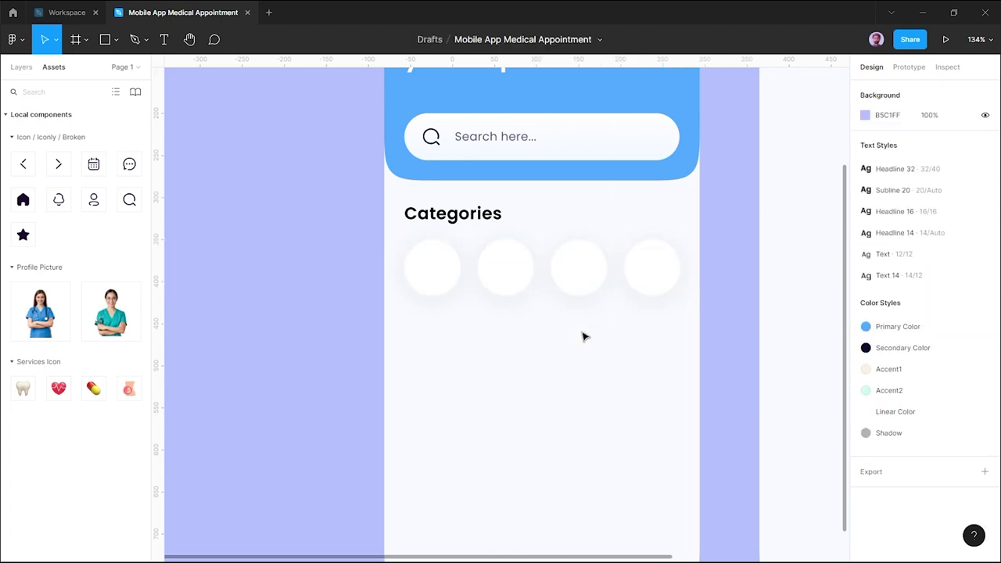
Fill the third circle with the Primary Color style.
{"action": "left_click", "coordinate": [583, 281]}
{"action": "left_click", "coordinate": [866, 364]}
{"action": "left_click", "coordinate": [866, 361]}
{"action": "left_click", "coordinate": [965, 342]}
{"action": "left_click", "coordinate": [875, 418]}
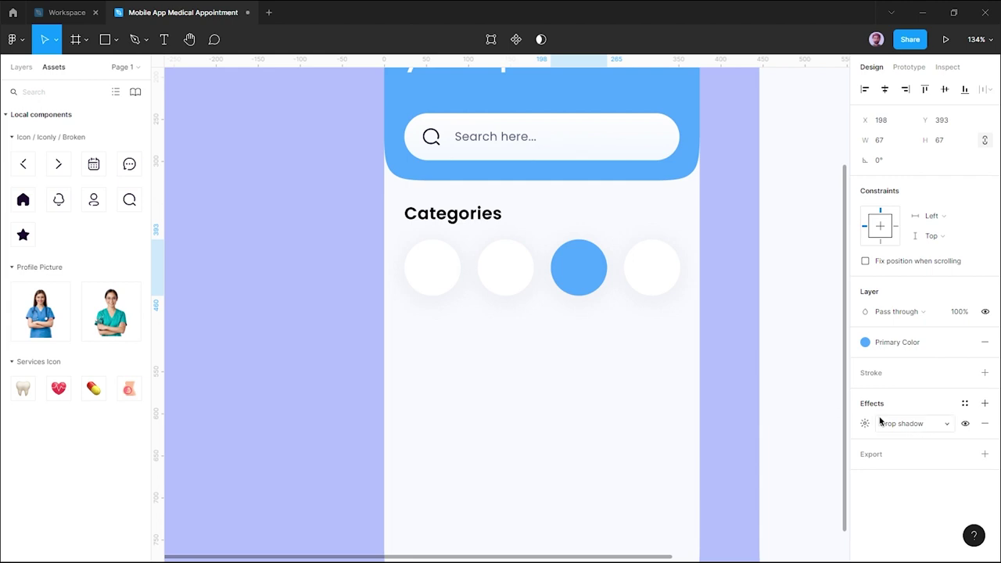
{"action": "left_click", "coordinate": [635, 391]}
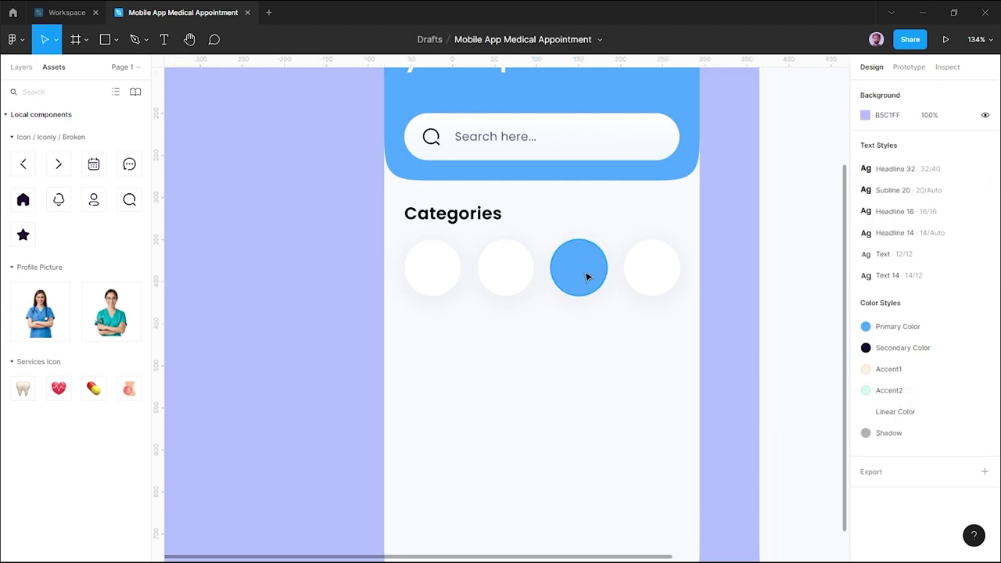
Duplicate the blue circle in place, shrink the copy, and give it a deeper blue fill.
{"action": "key", "text": "o"}
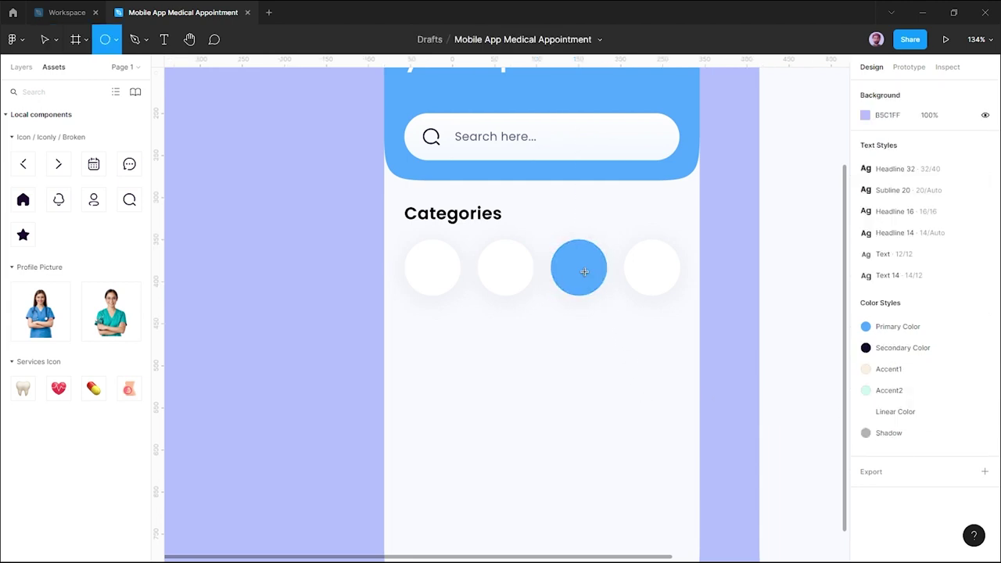
{"action": "key", "text": "v"}
{"action": "left_click", "coordinate": [587, 277]}
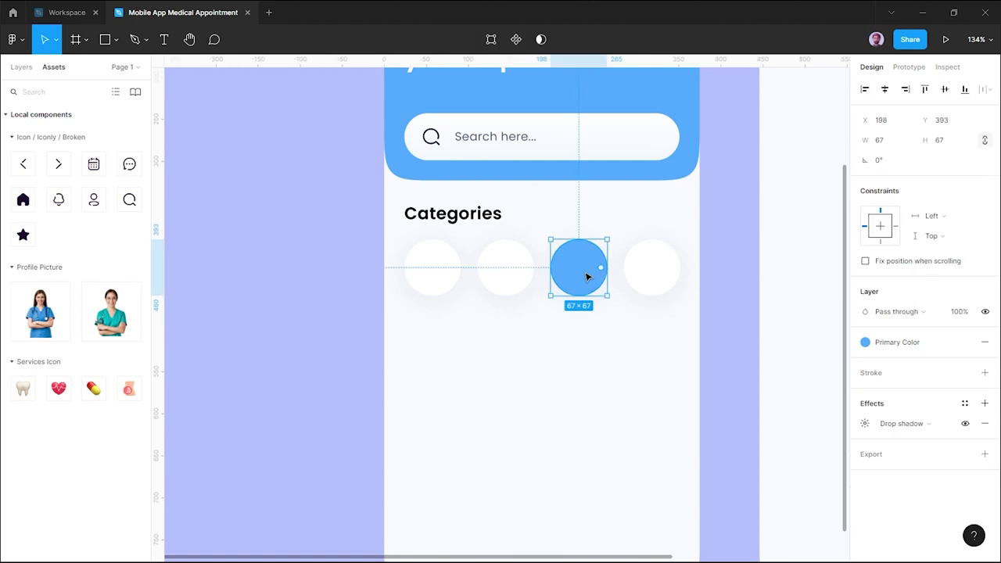
{"action": "key", "text": "ctrl+d"}
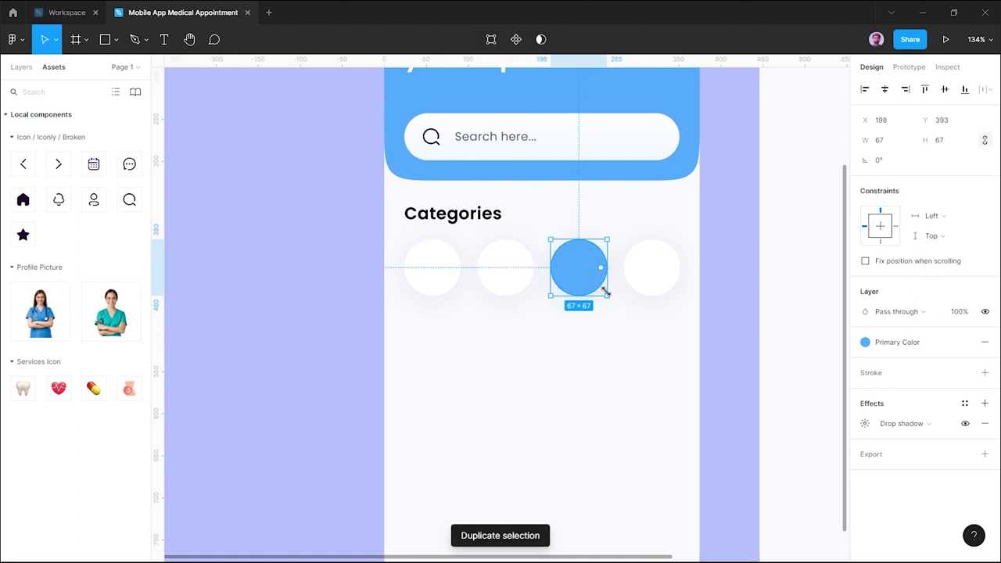
{"action": "left_click_drag", "start_coordinate": [606, 292], "coordinate": [599, 287]}
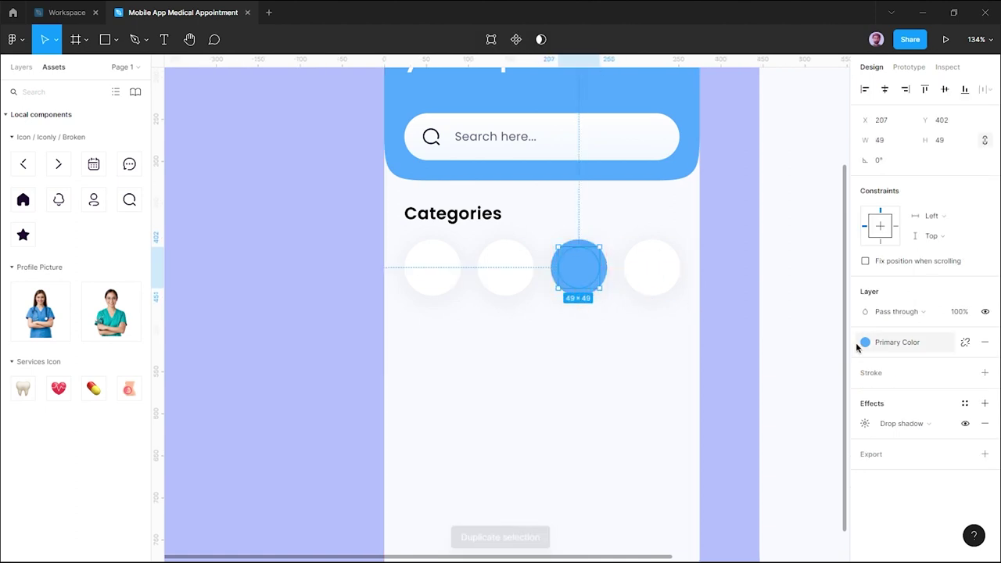
{"action": "left_click", "coordinate": [965, 342]}
{"action": "left_click", "coordinate": [865, 362]}
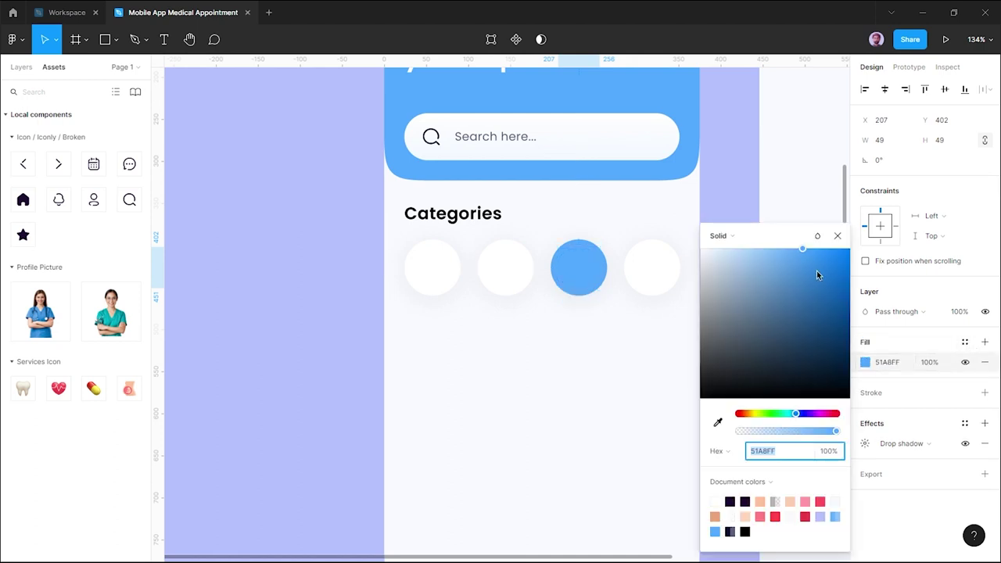
{"action": "left_click_drag", "start_coordinate": [817, 271], "coordinate": [829, 252]}
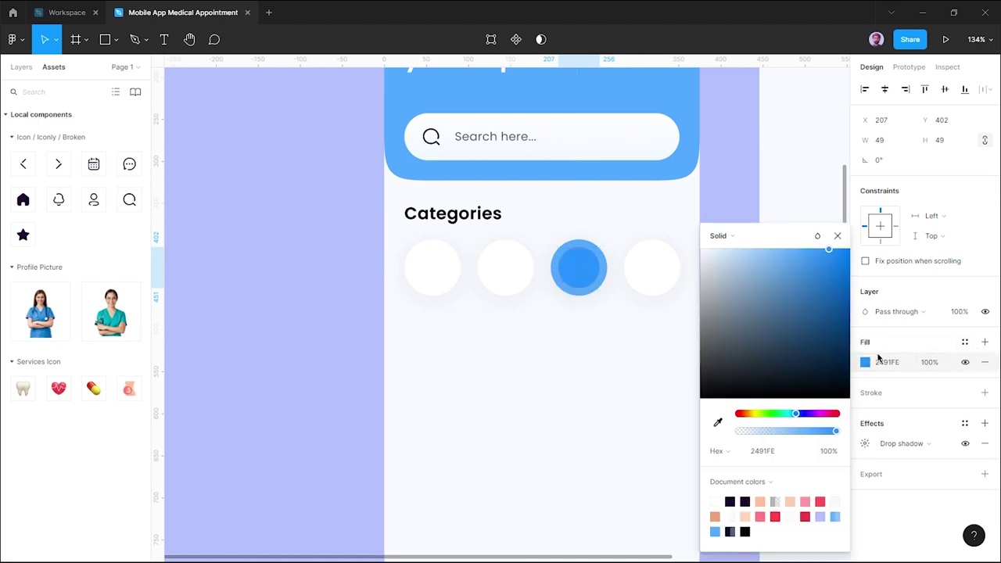
Turn the copy's shadow into a layer blur of 12.
{"action": "left_click", "coordinate": [909, 444]}
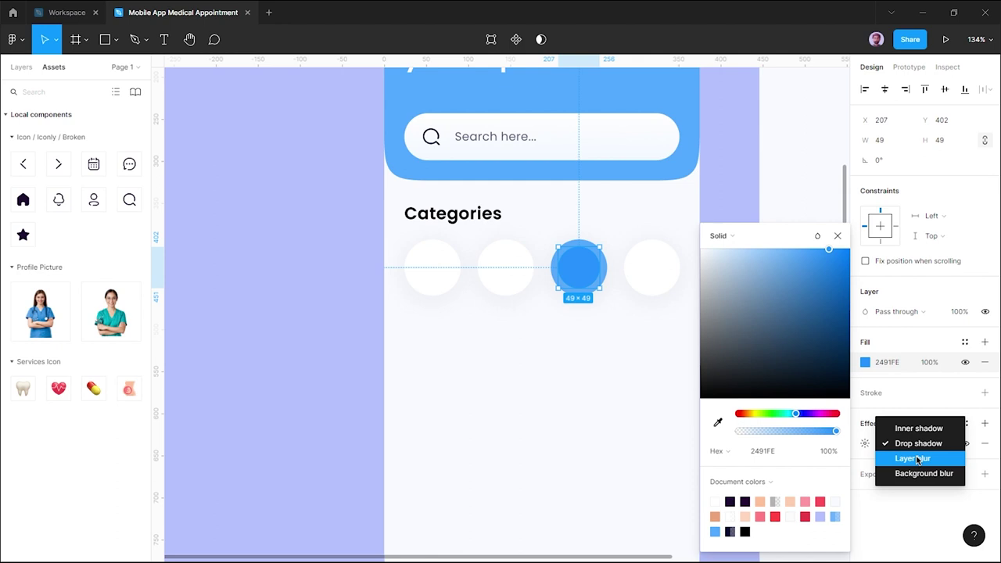
{"action": "left_click", "coordinate": [916, 460]}
{"action": "left_click", "coordinate": [865, 443]}
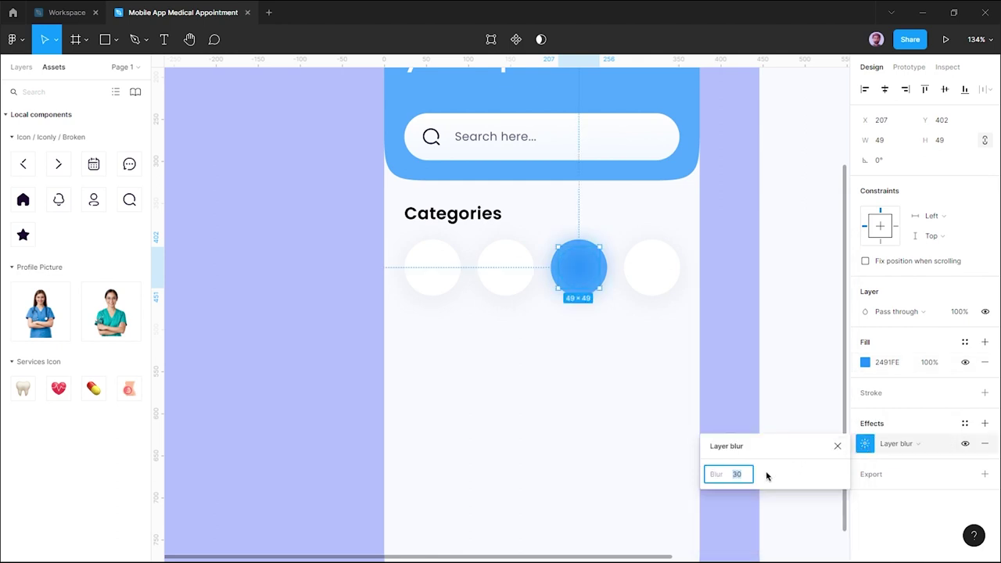
{"action": "type", "text": "16"}
{"action": "key", "text": "Return"}
{"action": "type", "text": "12"}
{"action": "key", "text": "Return"}
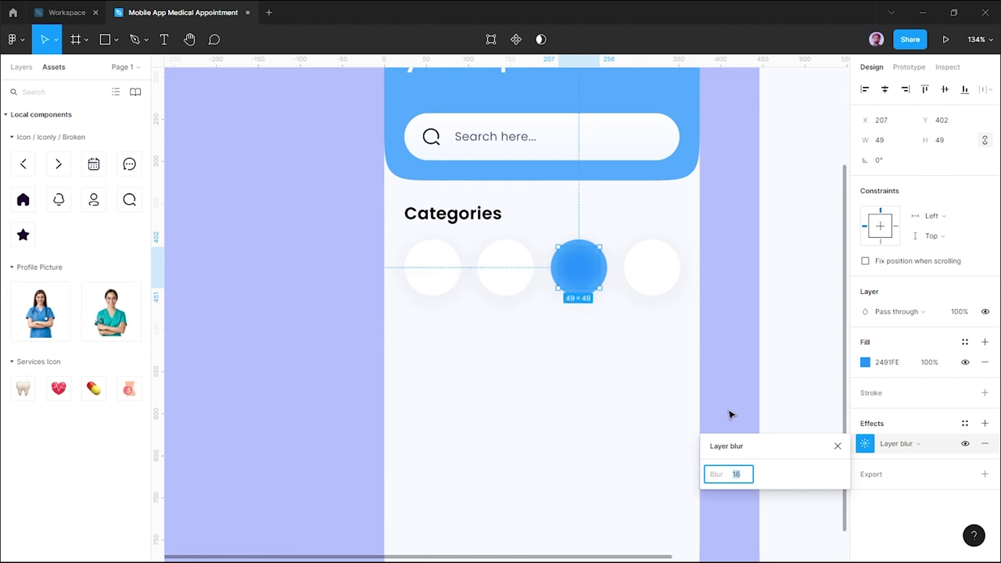
Shrink the ellipse to 41×41 and increase its layer blur.
{"action": "scroll", "coordinate": [597, 266], "scroll_direction": "up", "scroll_amount": 3}
{"action": "left_click_drag", "start_coordinate": [598, 236], "coordinate": [595, 243]}
{"action": "left_click", "coordinate": [751, 474]}
{"action": "key", "text": "Up"}
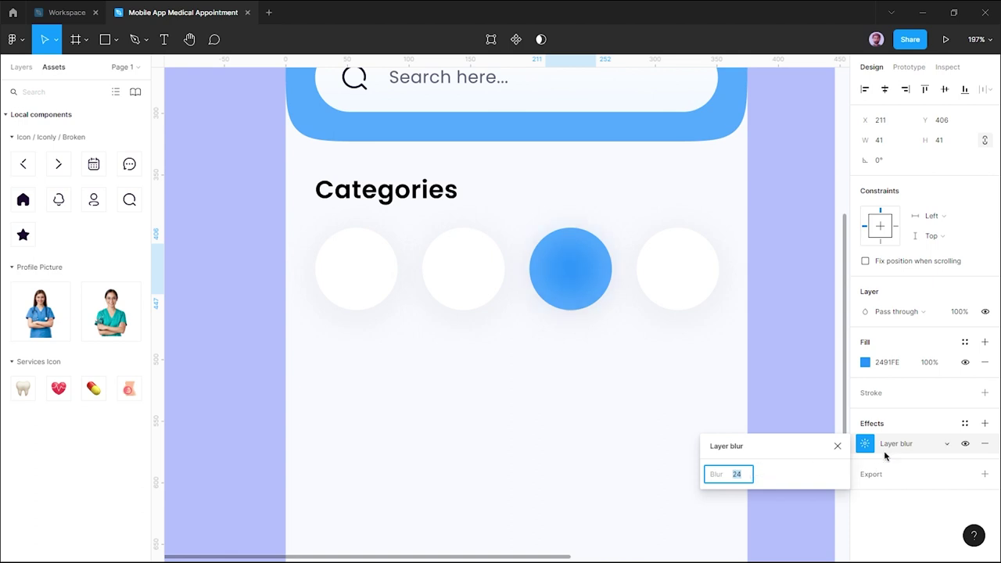
Fill the ellipse with a lighter blue, 158AFF, at 85% opacity.
{"action": "left_click", "coordinate": [865, 363]}
{"action": "mouse_move", "coordinate": [814, 268]}
{"action": "left_mouse_down"}
{"action": "mouse_move", "coordinate": [846, 254]}
{"action": "mouse_move", "coordinate": [837, 252]}
{"action": "left_mouse_up"}
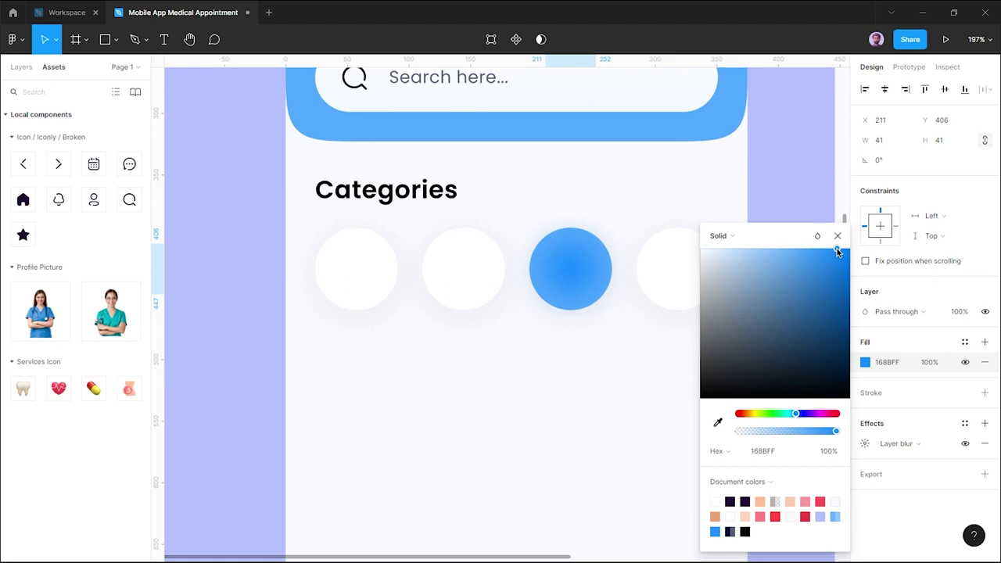
{"action": "left_click", "coordinate": [922, 363]}
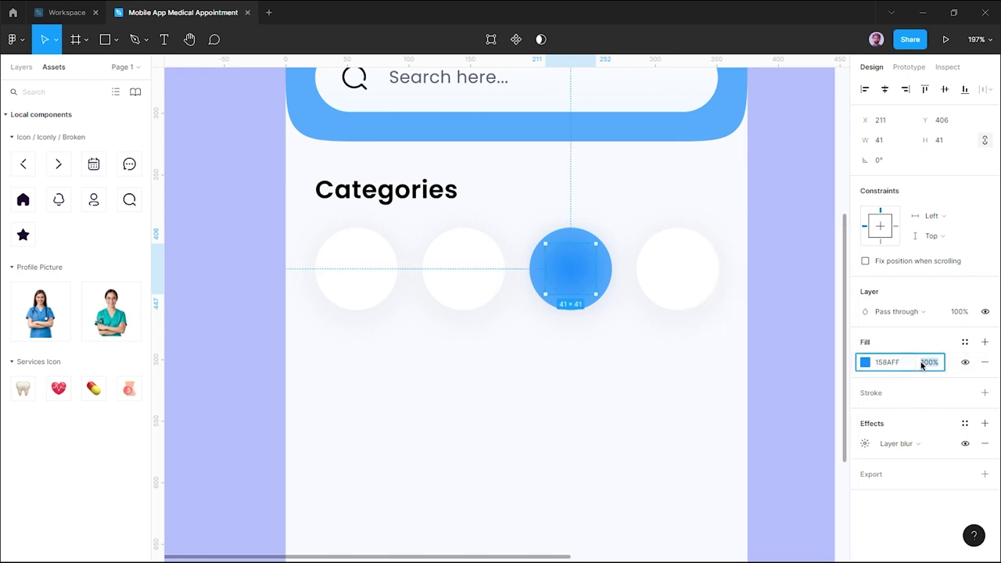
{"action": "type", "text": "93"}
{"action": "key", "text": "Return"}
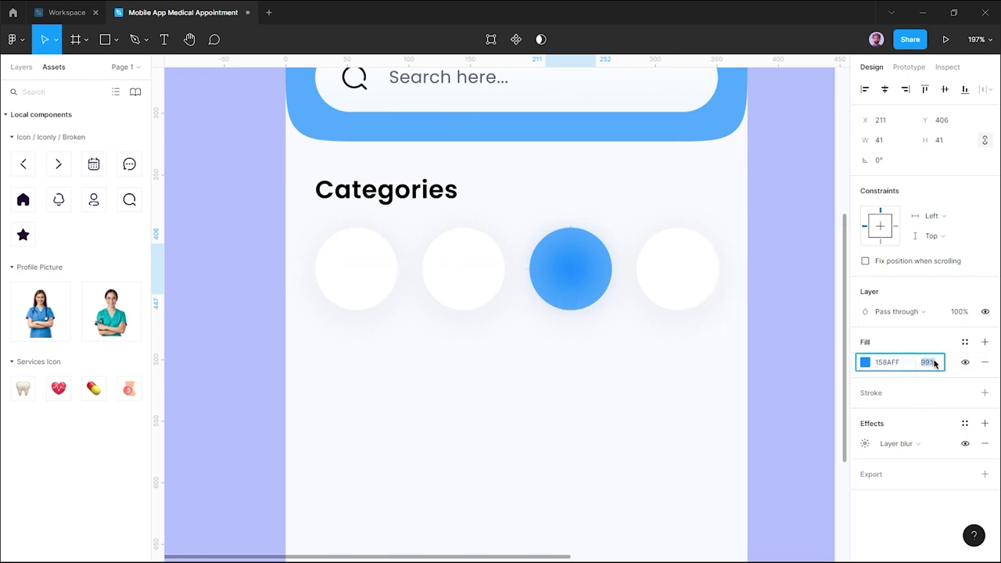
{"action": "type", "text": "85"}
{"action": "key", "text": "Return"}
{"action": "left_click", "coordinate": [727, 364]}
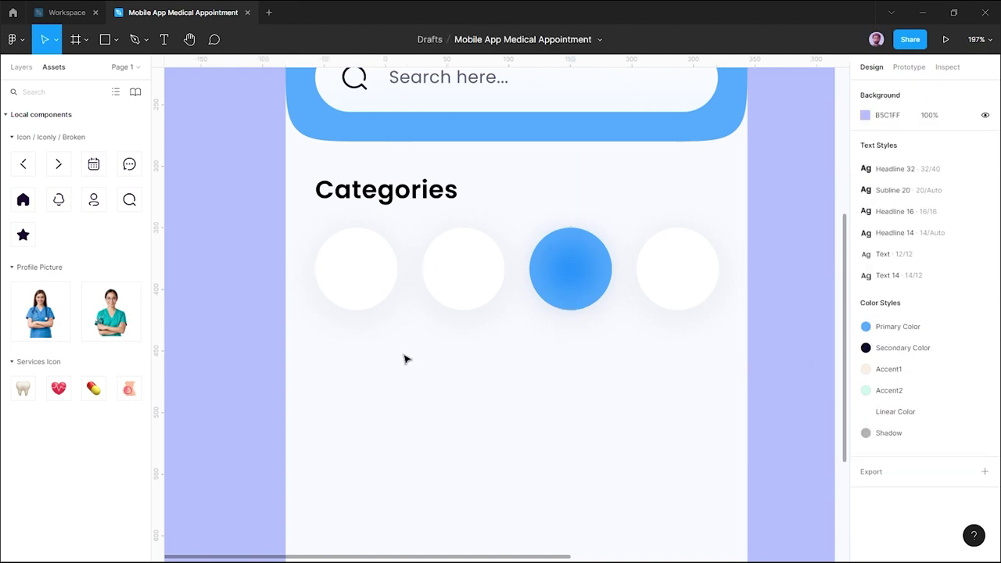
{"action": "scroll", "coordinate": [524, 363], "scroll_direction": "down", "scroll_amount": 3}
Place the heart rate, pill, tooth and Pregnant icons into the four circles.
{"action": "scroll", "coordinate": [529, 362], "scroll_direction": "up", "scroll_amount": 1}
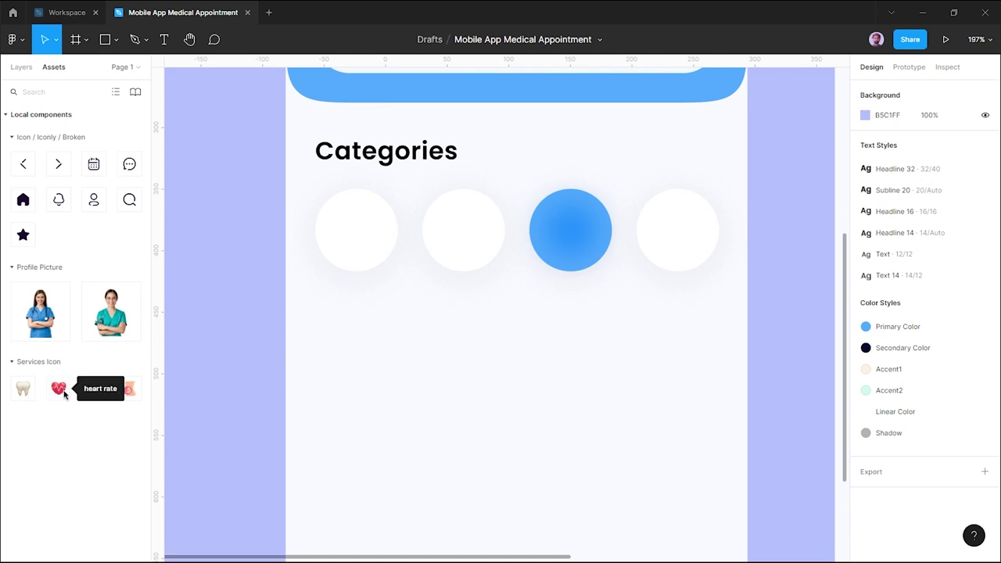
{"action": "left_click_drag", "start_coordinate": [102, 389], "coordinate": [366, 235]}
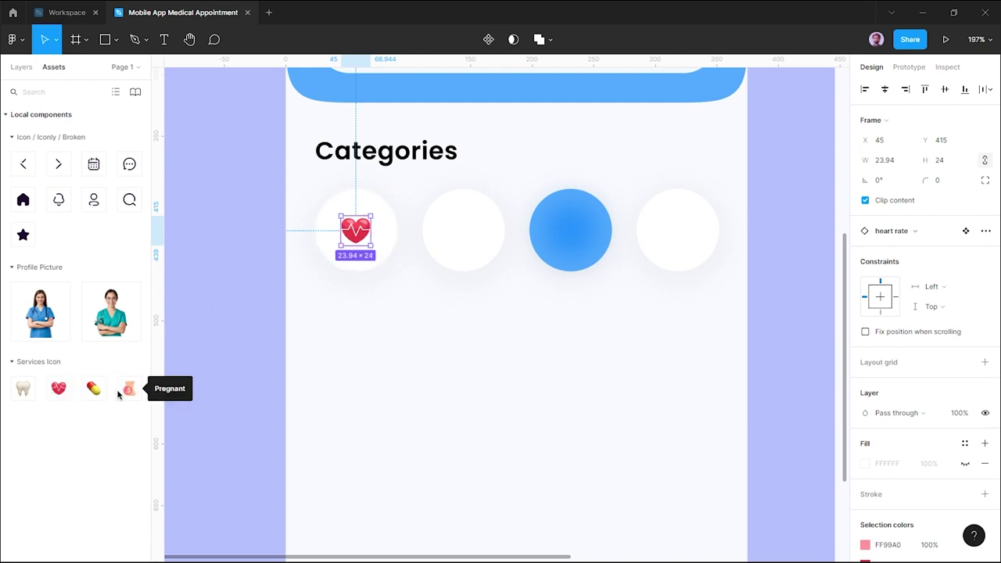
{"action": "left_click_drag", "start_coordinate": [94, 388], "coordinate": [464, 230]}
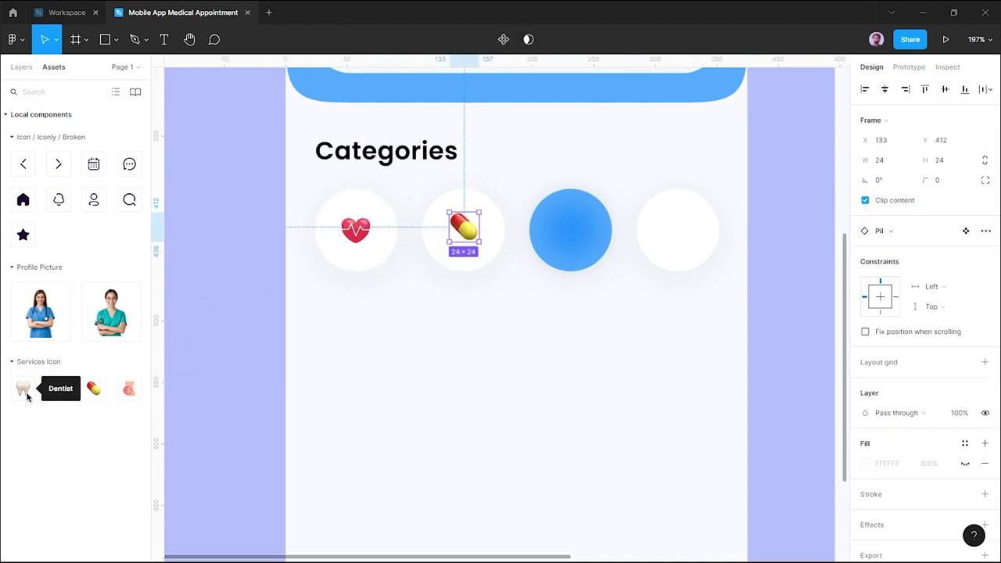
{"action": "left_click_drag", "start_coordinate": [24, 388], "coordinate": [583, 241]}
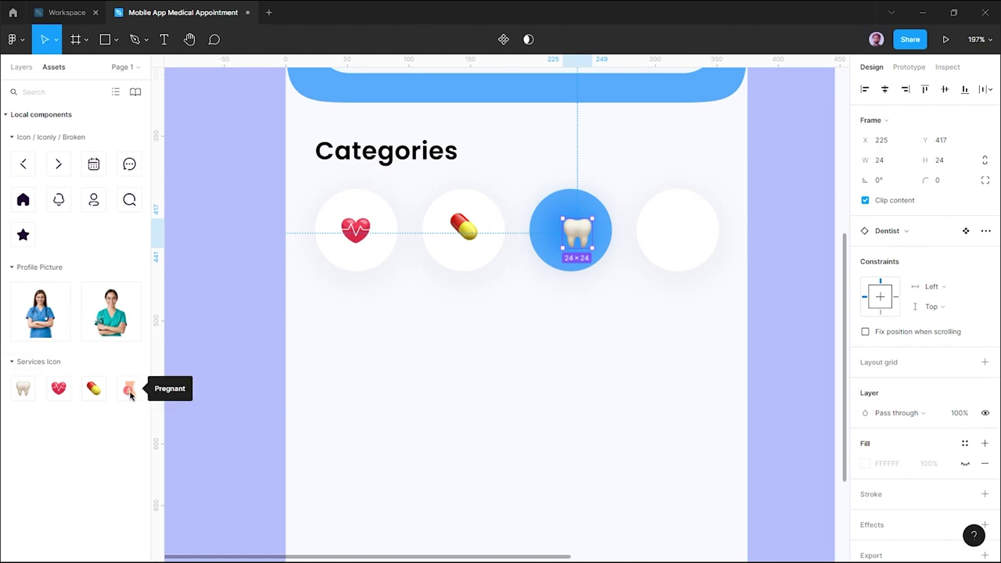
{"action": "left_click_drag", "start_coordinate": [130, 395], "coordinate": [675, 237]}
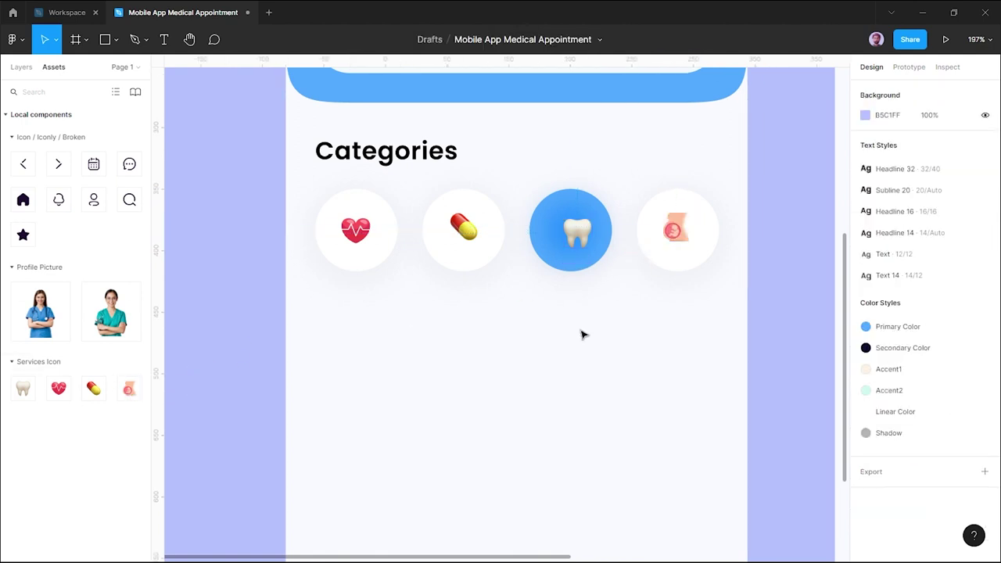
Set the heart icon's width to 24 and turn off Clip content.
{"action": "left_click", "coordinate": [361, 239]}
{"action": "left_click", "coordinate": [362, 239]}
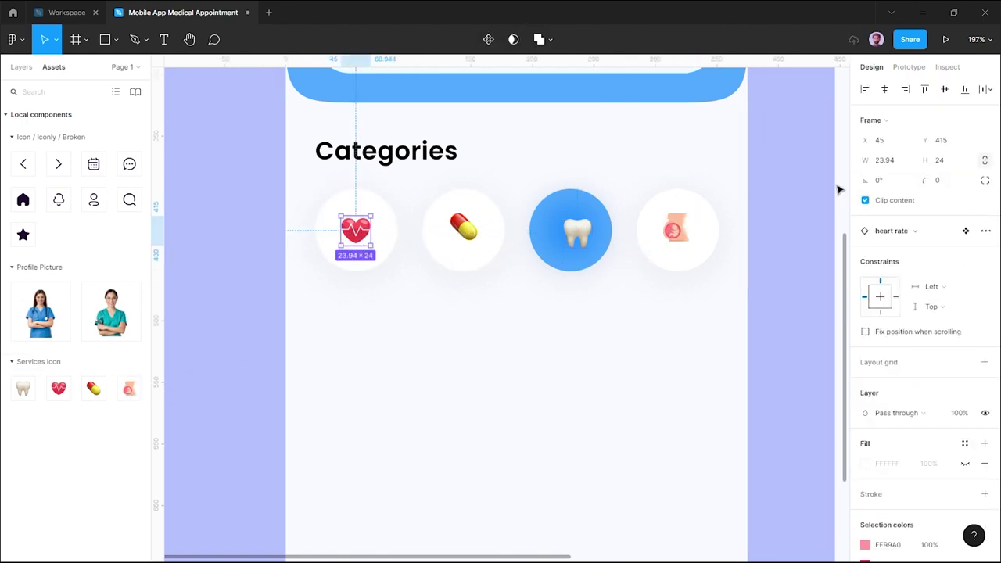
{"action": "left_click", "coordinate": [896, 165]}
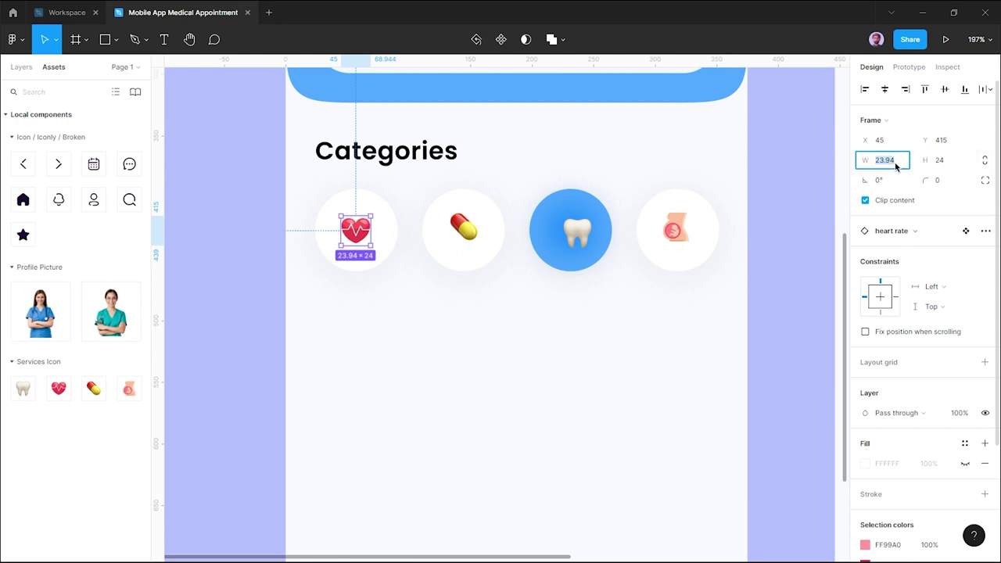
{"action": "left_click", "coordinate": [953, 204]}
Centre the heart icon in its circle and group them together.
{"action": "left_click", "coordinate": [384, 261]}
{"action": "left_click", "coordinate": [360, 231]}
{"action": "left_click_drag", "start_coordinate": [361, 230], "coordinate": [365, 233]}
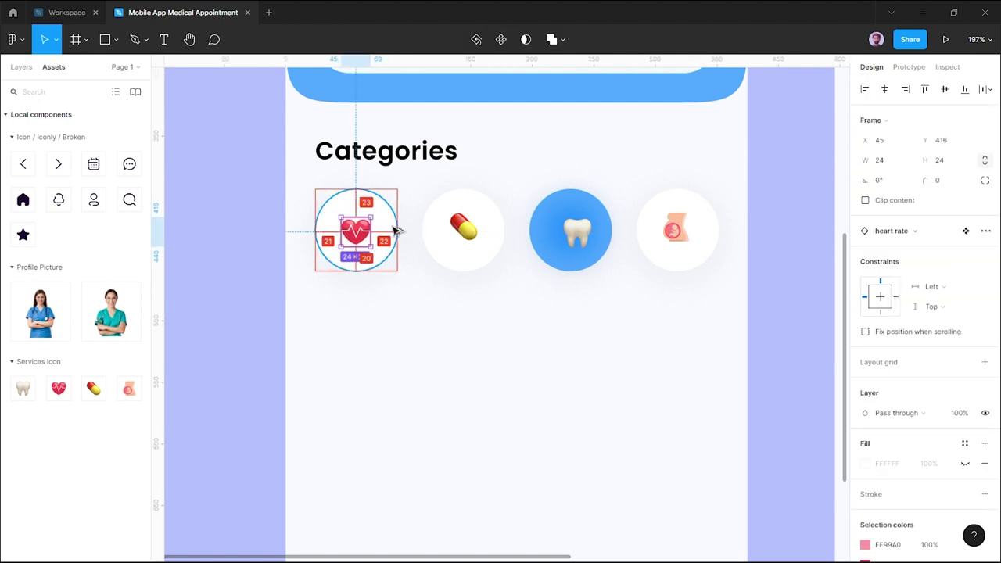
{"action": "key", "text": "Right"}
{"action": "key", "text": "Up"}
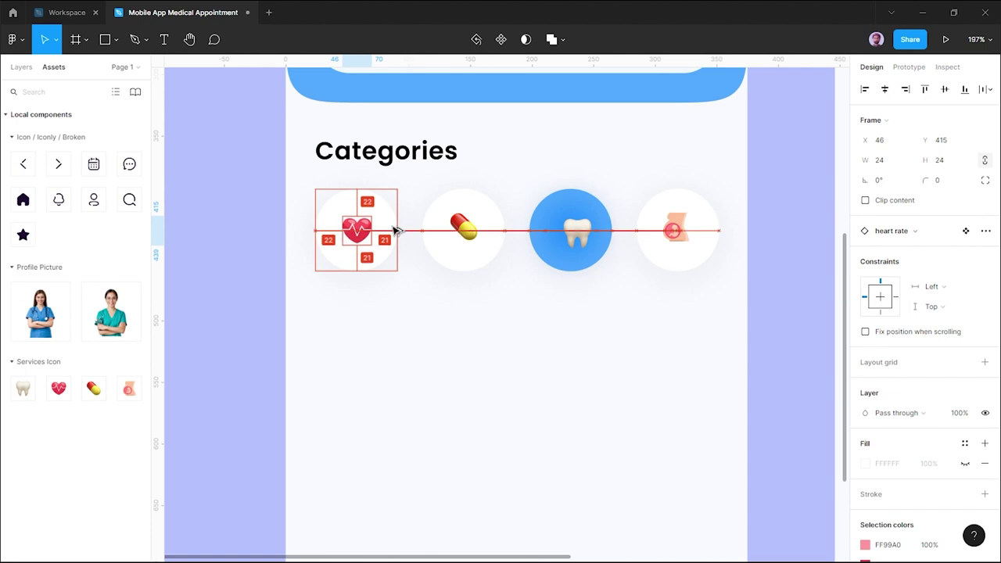
{"action": "left_click", "coordinate": [351, 303]}
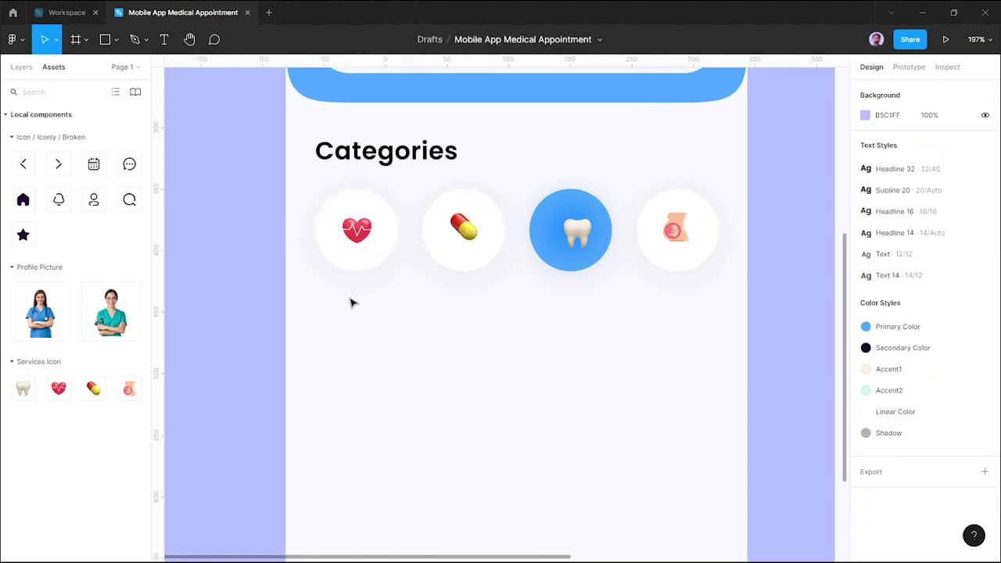
{"action": "left_click_drag", "start_coordinate": [351, 302], "coordinate": [389, 217]}
{"action": "key", "text": "ctrl+g"}
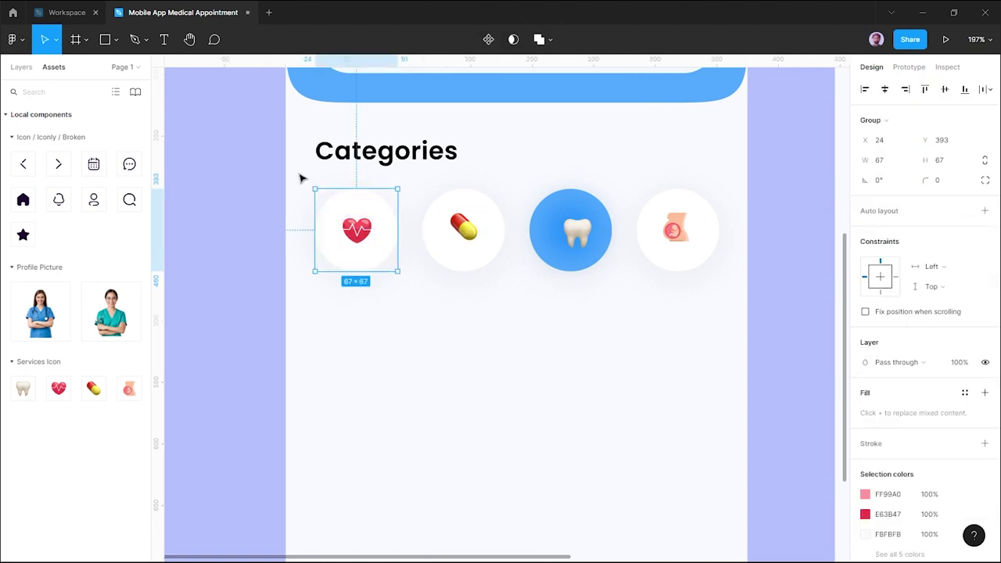
Group the pill circle with its icon, with the layers list showing.
{"action": "left_click", "coordinate": [21, 67]}
{"action": "mouse_move", "coordinate": [70, 169]}
{"action": "left_click", "coordinate": [468, 234]}
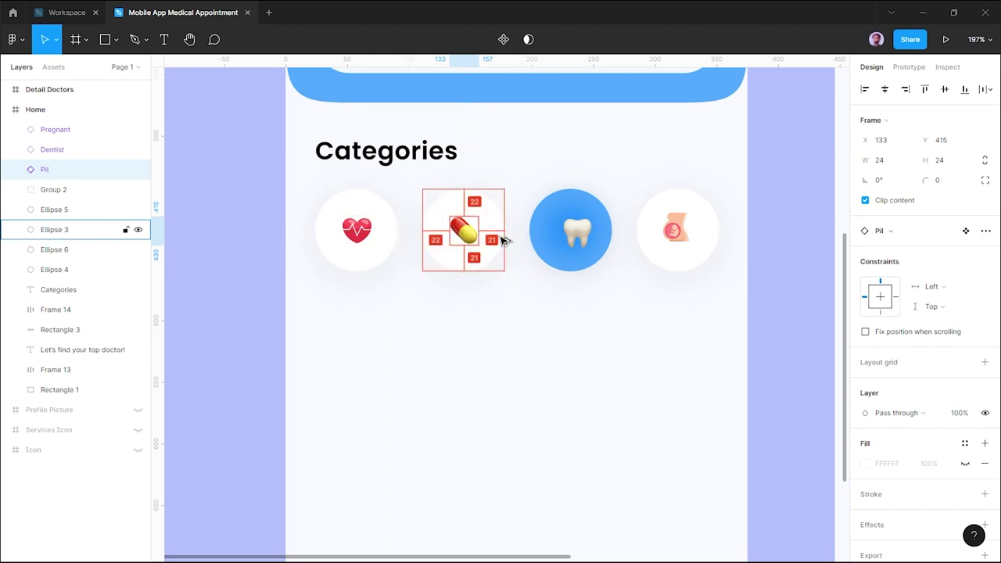
{"action": "left_click", "coordinate": [491, 279]}
{"action": "left_click", "coordinate": [496, 206]}
{"action": "key", "text": "ctrl+g"}
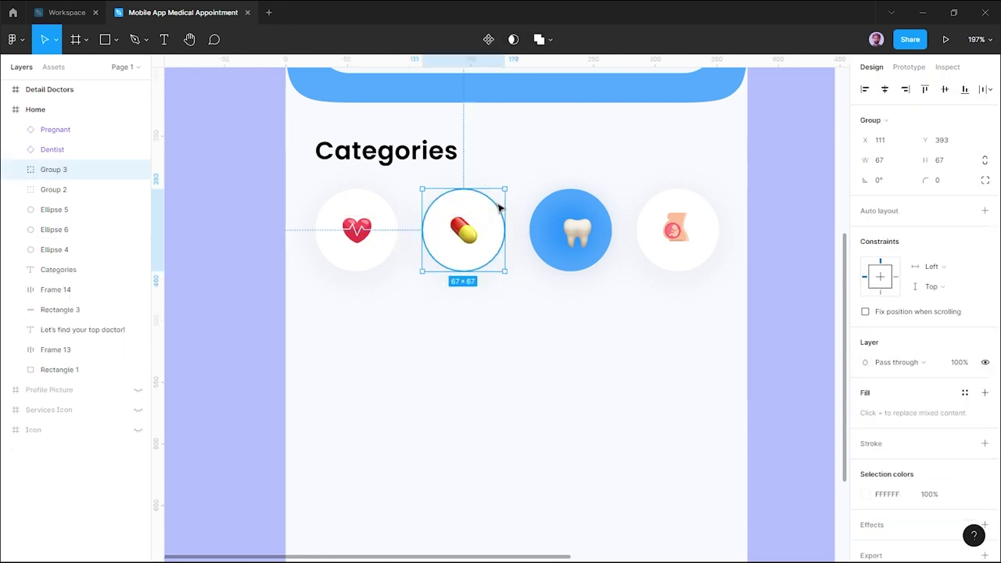
Check the tooth and pregnancy icons' centring, then group the tooth circle with its icon.
{"action": "left_click", "coordinate": [577, 294]}
{"action": "left_click", "coordinate": [575, 233]}
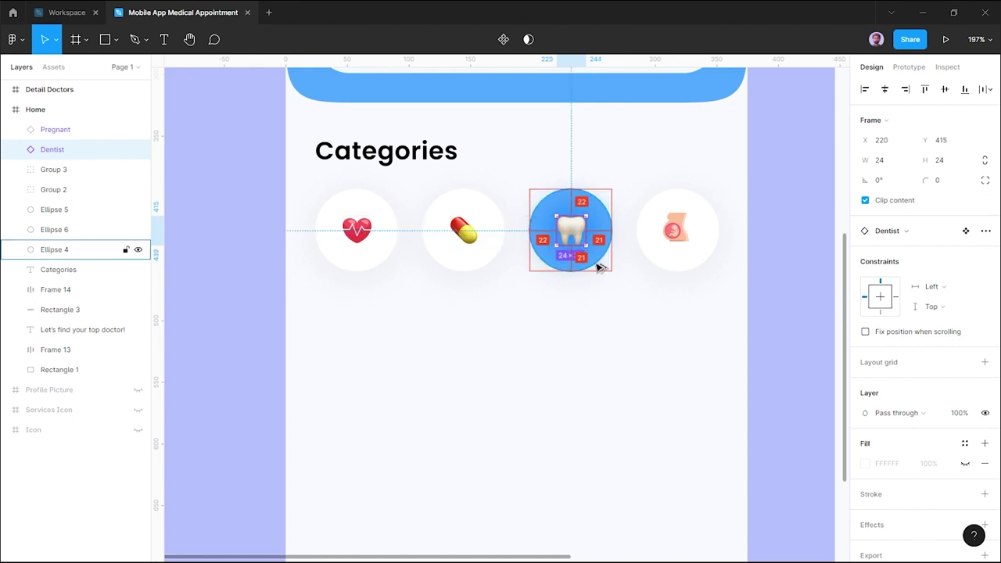
{"action": "left_click", "coordinate": [617, 295]}
{"action": "left_click", "coordinate": [677, 232]}
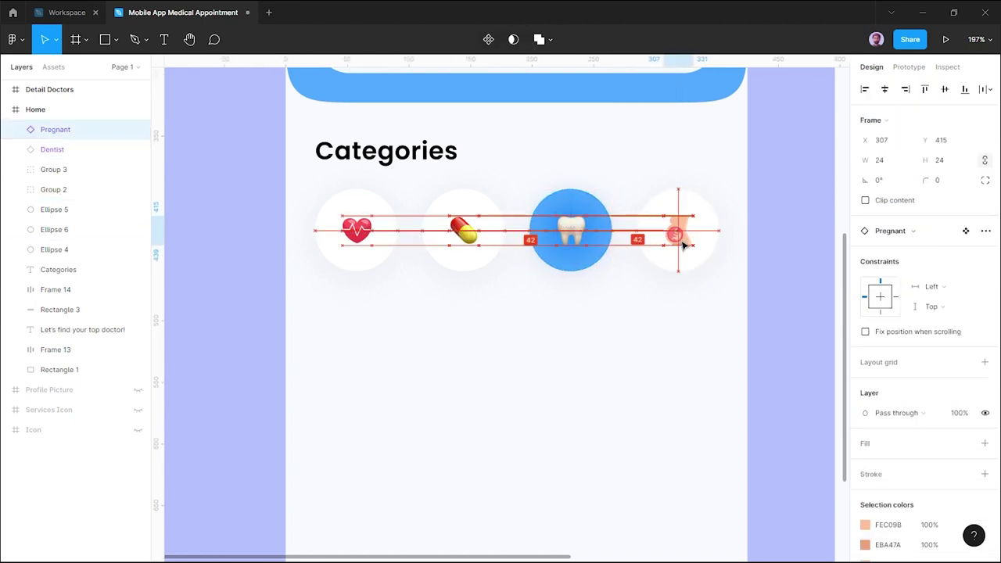
{"action": "left_click", "coordinate": [554, 295]}
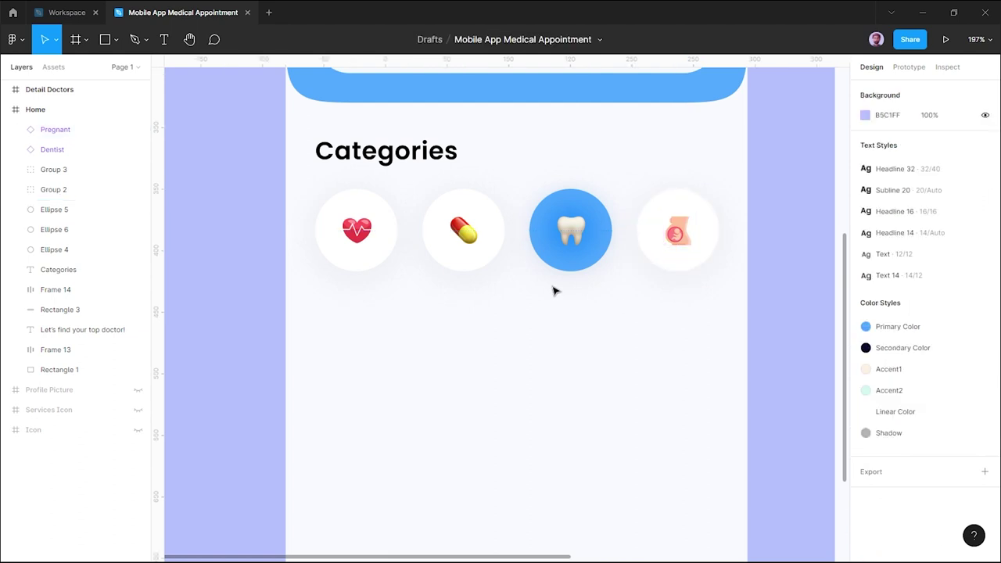
{"action": "left_click_drag", "start_coordinate": [554, 294], "coordinate": [615, 180]}
{"action": "key", "text": "ctrl+g"}
Group the pregnancy circle with its icon, completing four category groups.
{"action": "left_click_drag", "start_coordinate": [660, 320], "coordinate": [706, 197]}
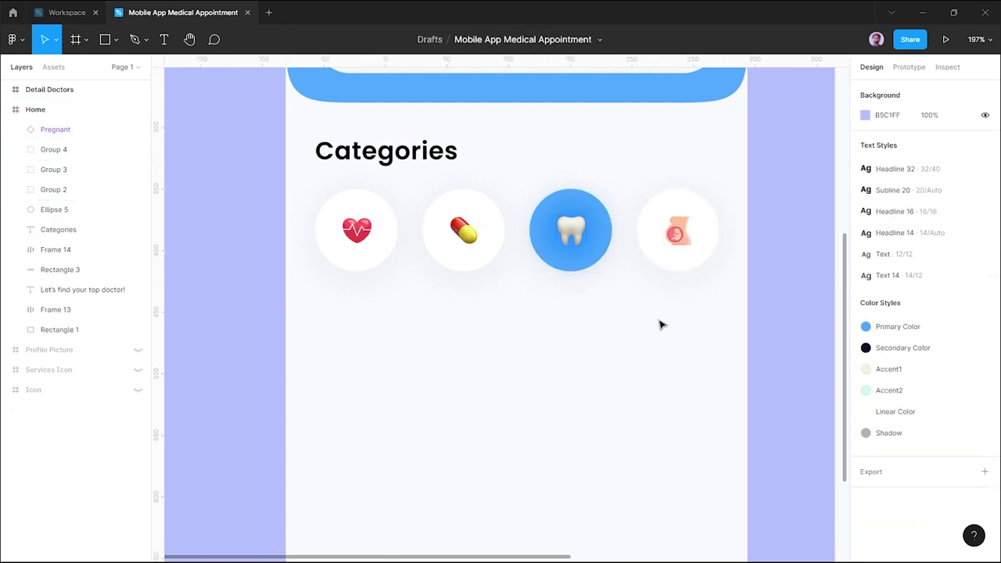
{"action": "key", "text": "ctrl+g"}
{"action": "left_click", "coordinate": [666, 342]}
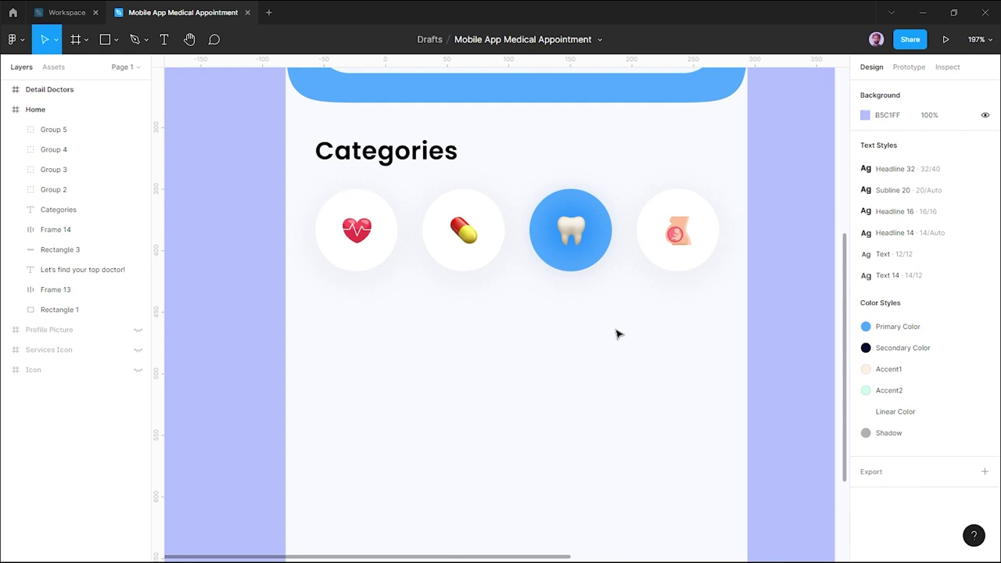
{"action": "scroll", "coordinate": [617, 332], "scroll_direction": "down", "scroll_amount": 2, "text": "ctrl"}
{"action": "scroll", "coordinate": [617, 334], "scroll_direction": "down", "scroll_amount": 1, "text": "ctrl"}
{"action": "scroll", "coordinate": [617, 334], "scroll_direction": "down", "scroll_amount": 1, "text": "ctrl"}
{"action": "scroll", "coordinate": [615, 334], "scroll_direction": "down", "scroll_amount": 1}
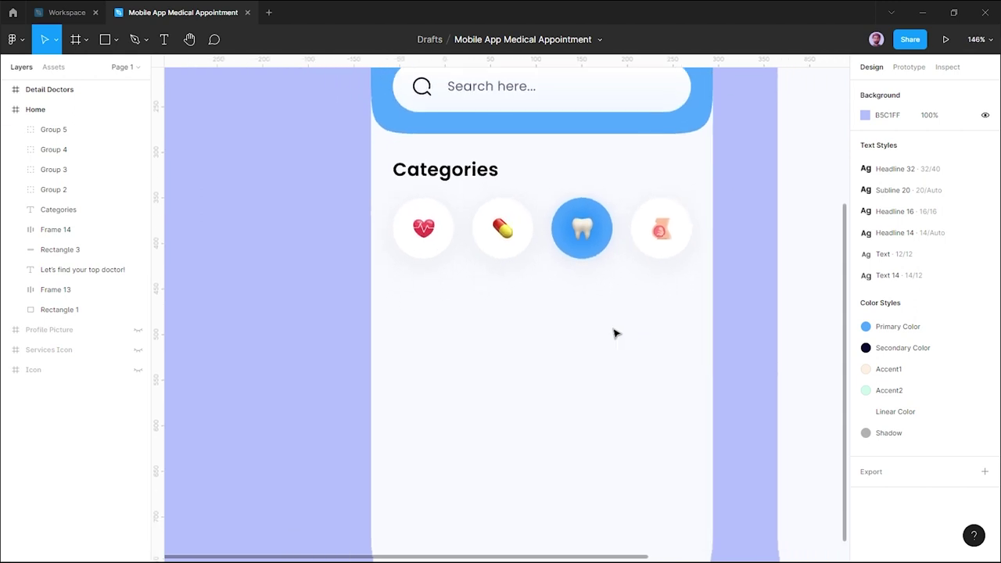
Draw a grey 327×94 card rectangle below the category circles.
{"action": "scroll", "coordinate": [614, 334], "scroll_direction": "down", "scroll_amount": 1}
{"action": "key", "text": "r"}
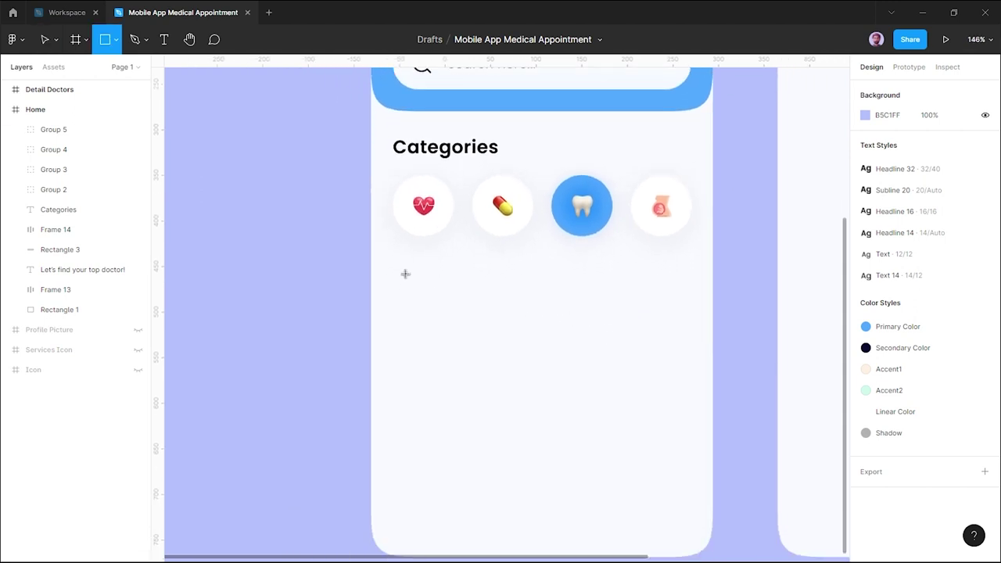
{"action": "left_click_drag", "start_coordinate": [393, 265], "coordinate": [690, 358]}
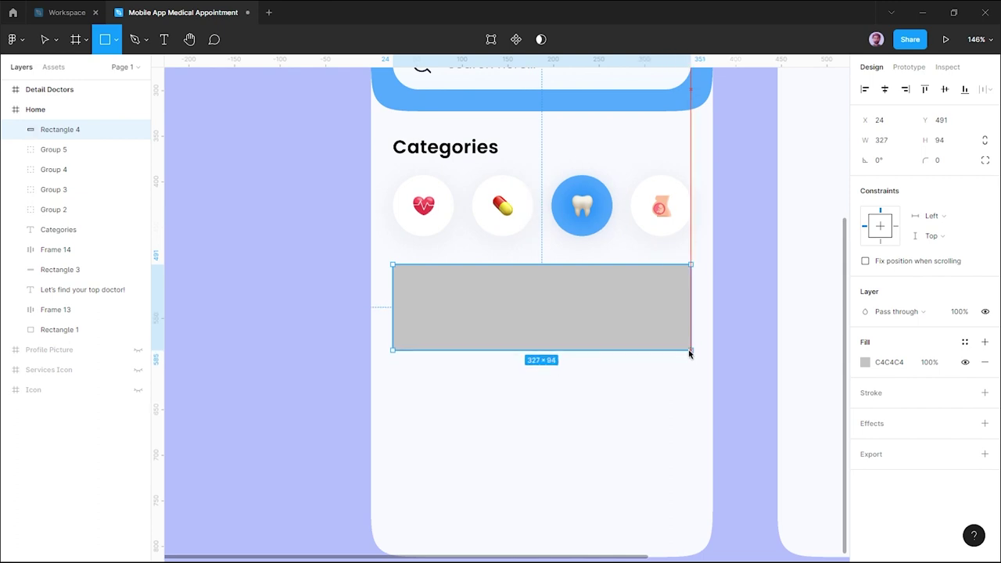
{"action": "left_click_drag", "start_coordinate": [689, 359], "coordinate": [688, 351]}
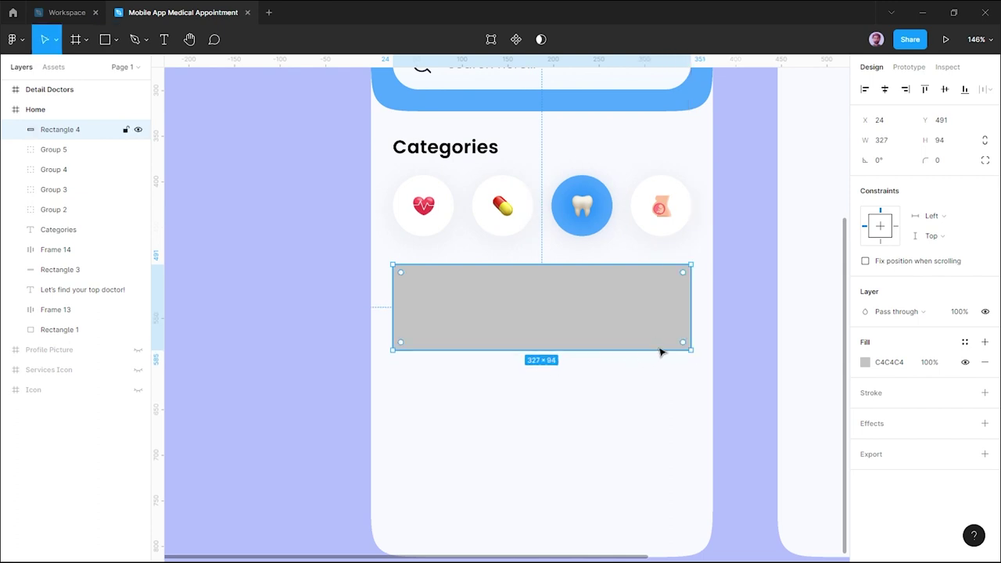
{"action": "left_click", "coordinate": [597, 371]}
{"action": "left_click", "coordinate": [621, 314]}
Round the card's corners to 15, check corner smoothing, and duplicate the card.
{"action": "left_click", "coordinate": [936, 159]}
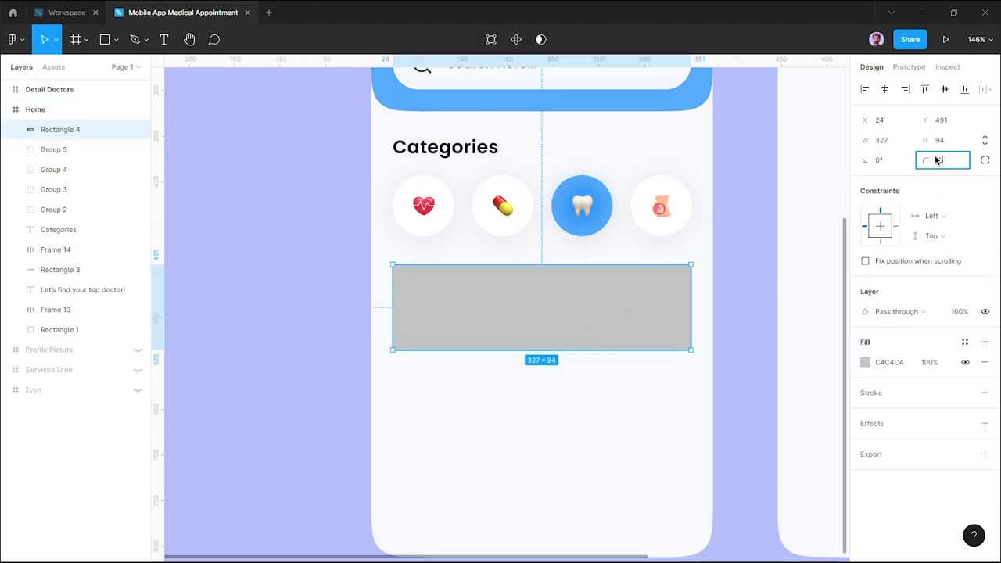
{"action": "type", "text": "15"}
{"action": "key", "text": "Return"}
{"action": "left_click", "coordinate": [986, 160]}
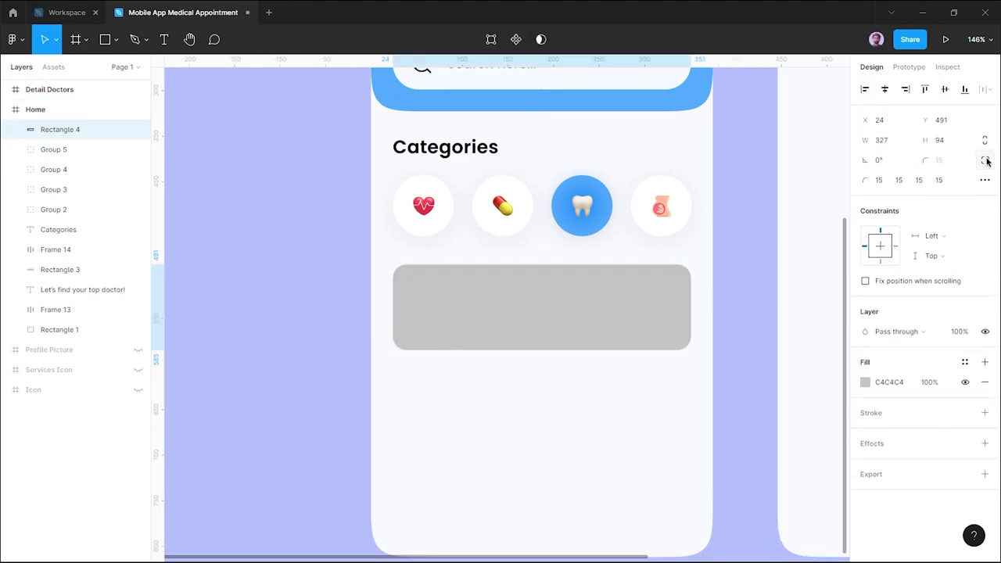
{"action": "left_click", "coordinate": [986, 180]}
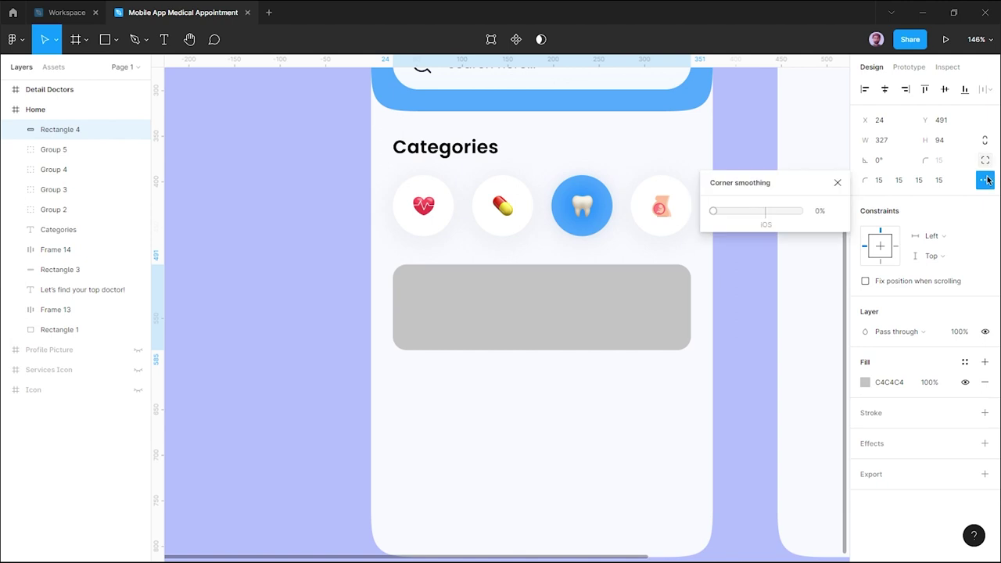
{"action": "left_click", "coordinate": [686, 404]}
{"action": "left_click", "coordinate": [593, 317]}
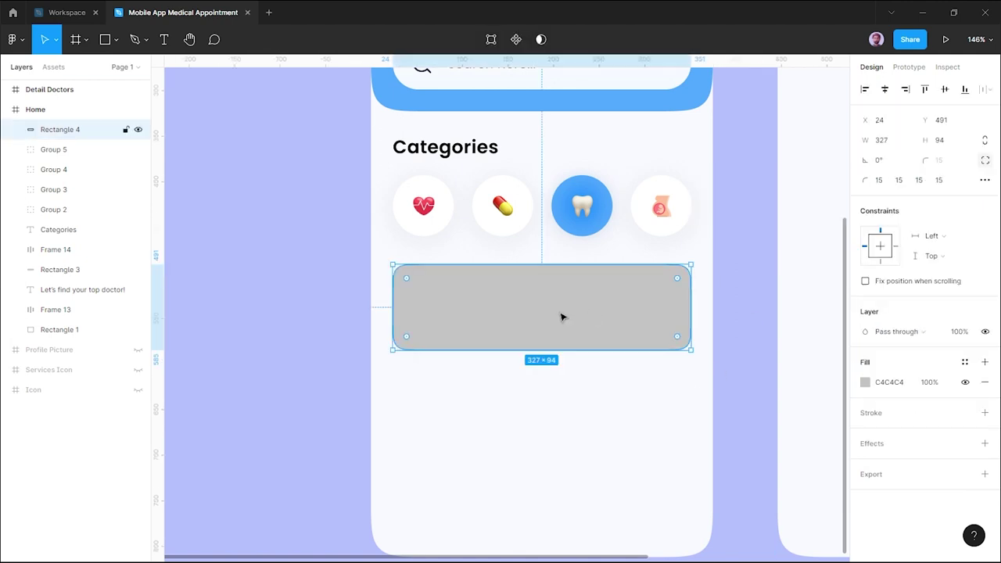
{"action": "key", "text": "ctrl+d"}
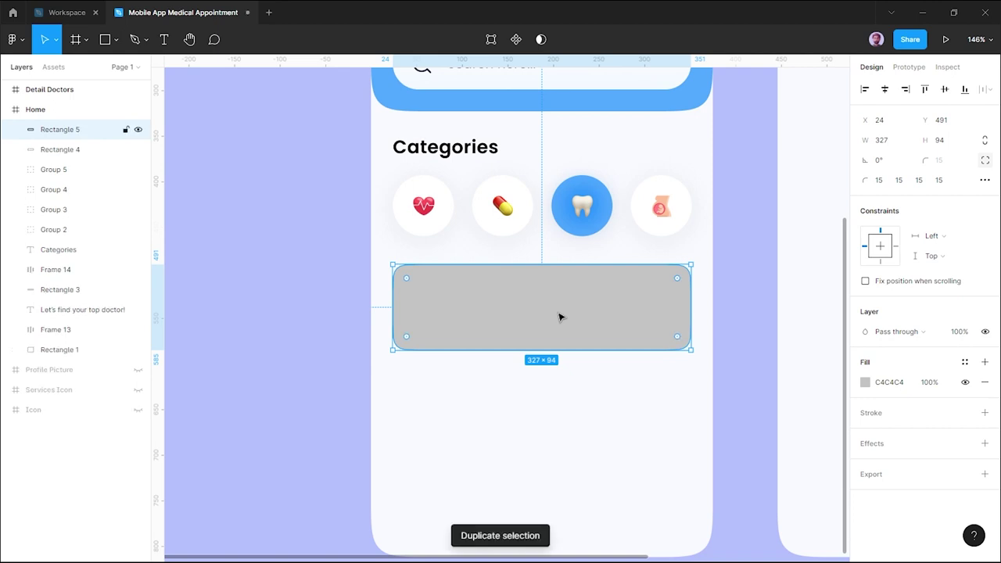
Narrow the copy to a 97×94 square at the card's left, filled Accent1 peach.
{"action": "left_click_drag", "start_coordinate": [690, 308], "coordinate": [482, 306]}
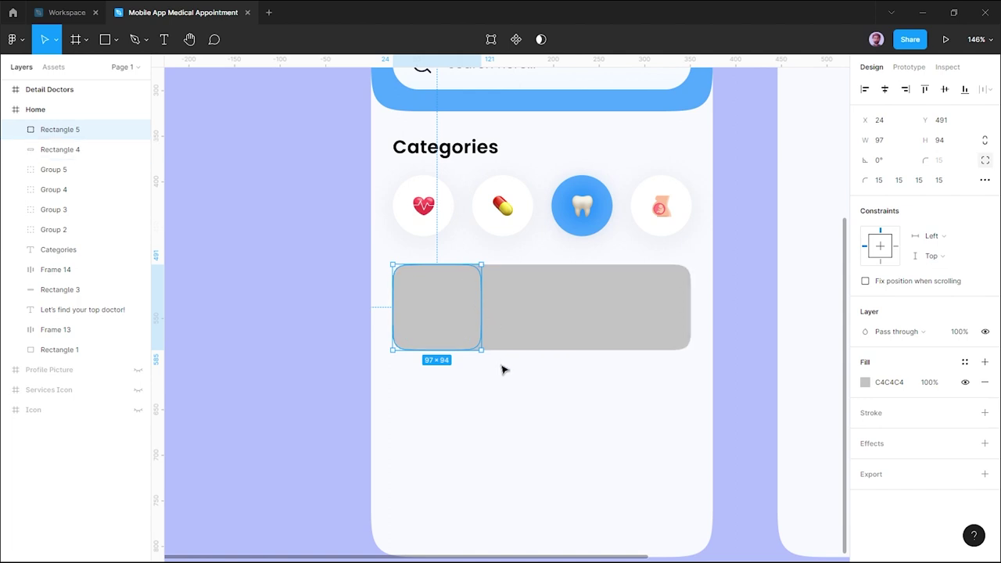
{"action": "left_click", "coordinate": [647, 400]}
{"action": "left_click", "coordinate": [460, 322]}
{"action": "left_click", "coordinate": [964, 363]}
{"action": "left_click", "coordinate": [922, 441]}
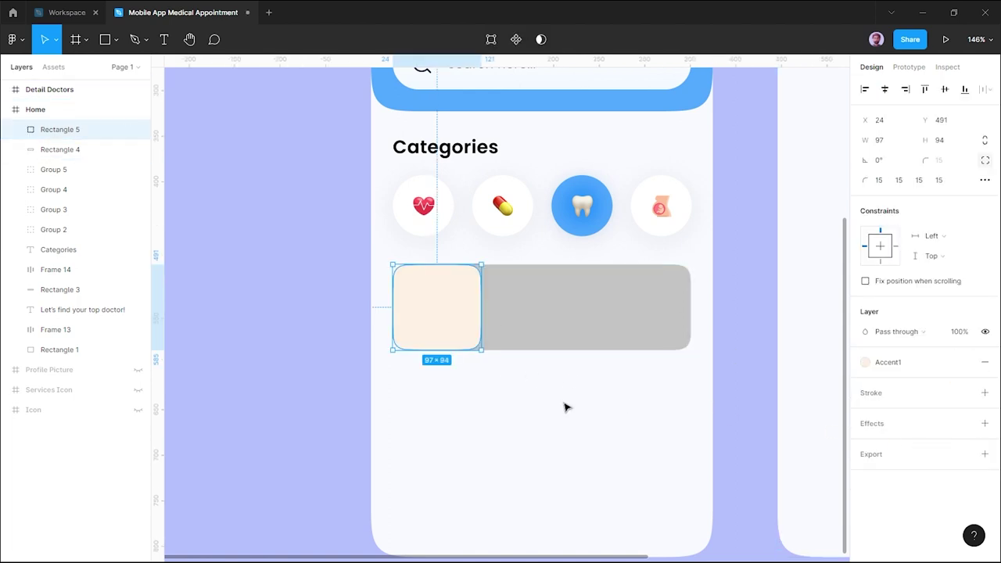
{"action": "left_click", "coordinate": [567, 407]}
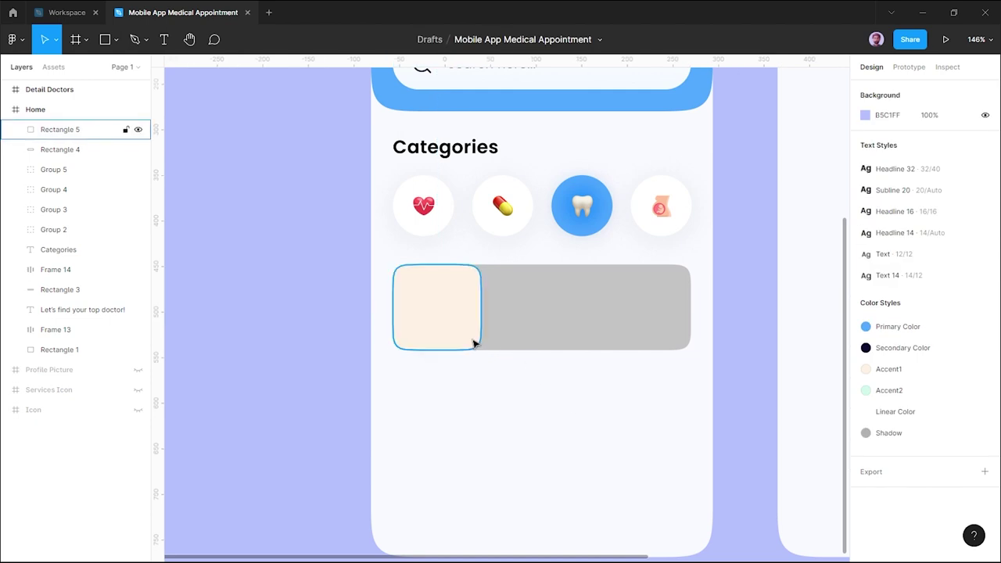
Draw a 52×52 circle inside the peach square.
{"action": "key", "text": "o"}
{"action": "mouse_move", "coordinate": [433, 303]}
{"action": "left_mouse_down"}
{"action": "mouse_move", "coordinate": [460, 331]}
{"action": "mouse_move", "coordinate": [443, 315]}
{"action": "left_mouse_up"}
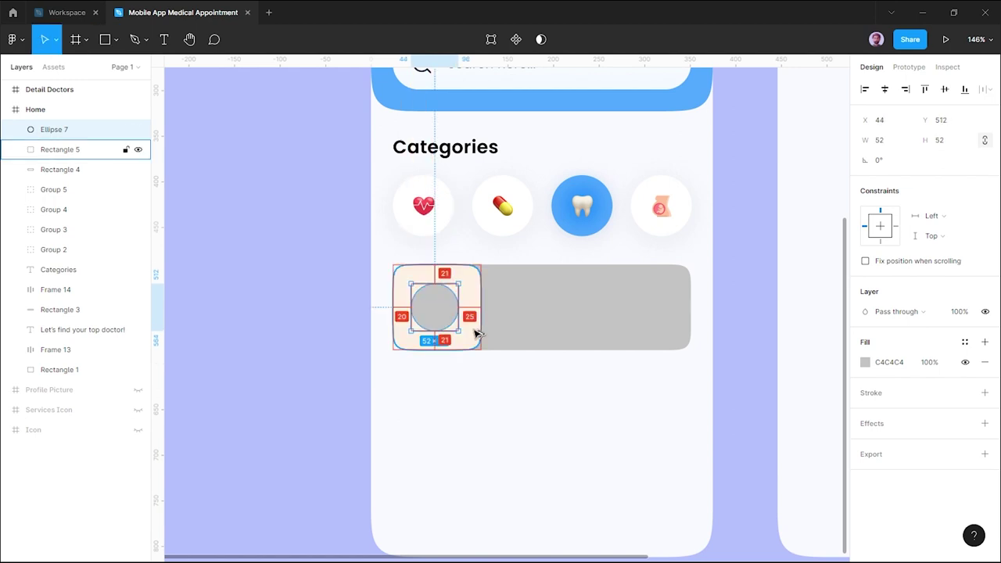
{"action": "key", "text": "Right"}
{"action": "key", "text": "Right"}
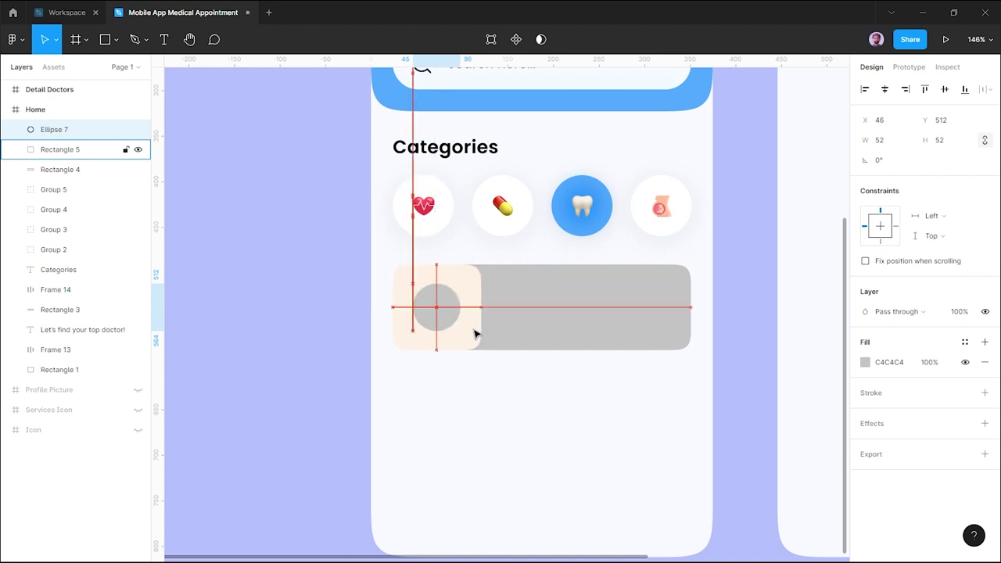
{"action": "key", "text": "Left"}
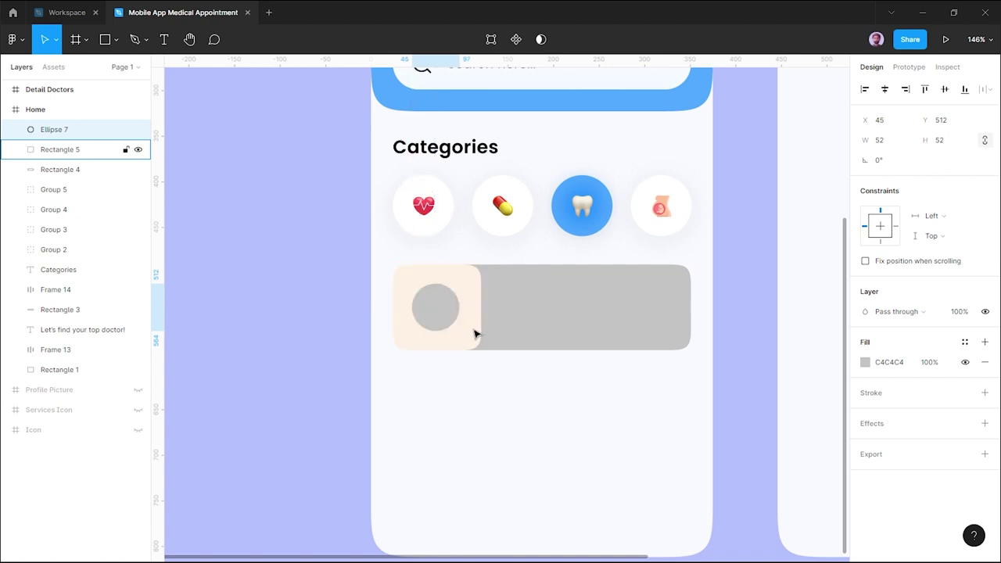
Fill the circle with the orange FFA340.
{"action": "left_click", "coordinate": [964, 343]}
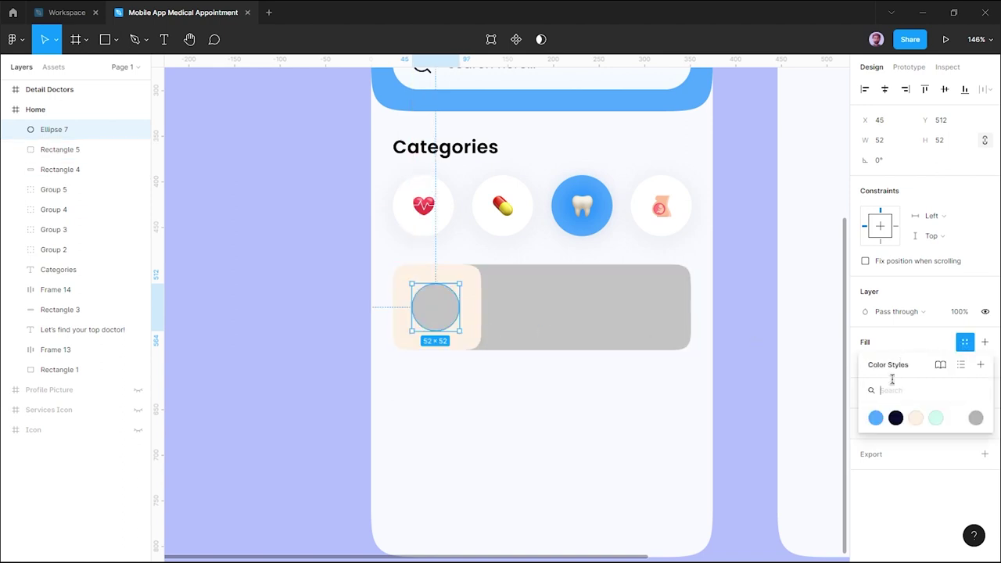
{"action": "left_click", "coordinate": [923, 343]}
{"action": "left_click", "coordinate": [865, 362]}
{"action": "left_click", "coordinate": [718, 422]}
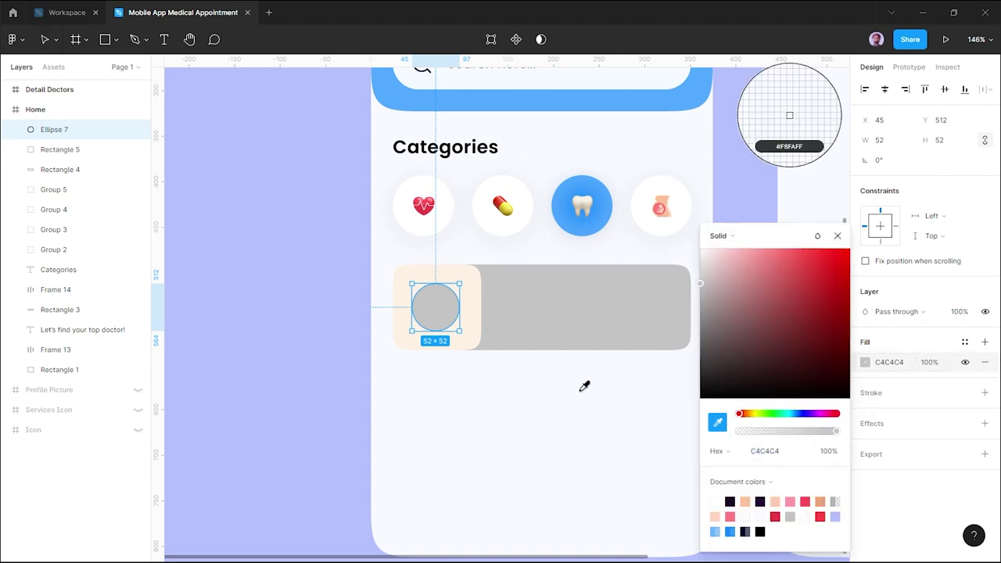
{"action": "left_click", "coordinate": [478, 295]}
{"action": "left_click_drag", "start_coordinate": [793, 282], "coordinate": [812, 250]}
{"action": "left_click", "coordinate": [876, 423]}
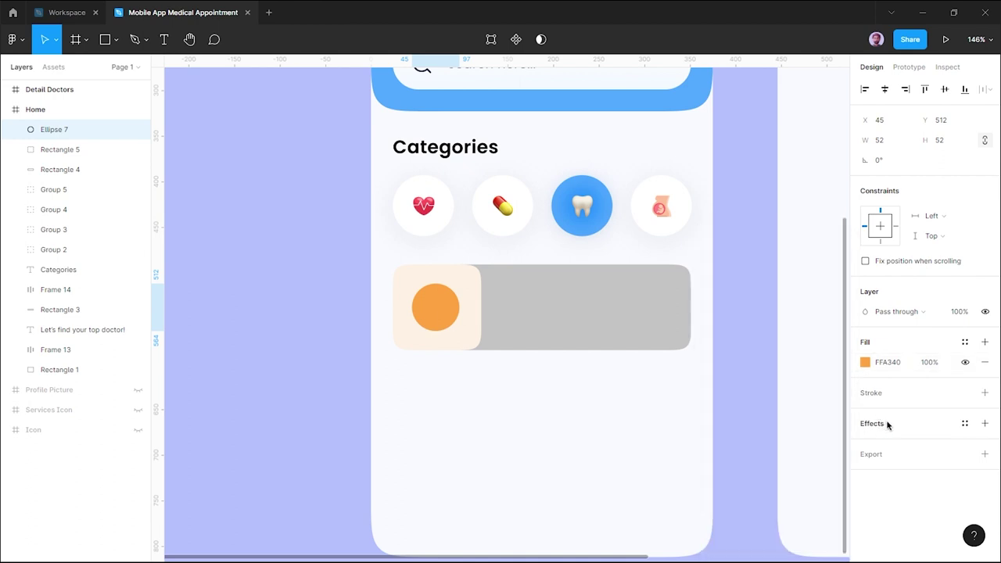
Give the circle a layer blur of 43 and lower its fill opacity to 83%.
{"action": "left_click", "coordinate": [884, 425]}
{"action": "left_click", "coordinate": [904, 444]}
{"action": "left_click", "coordinate": [911, 459]}
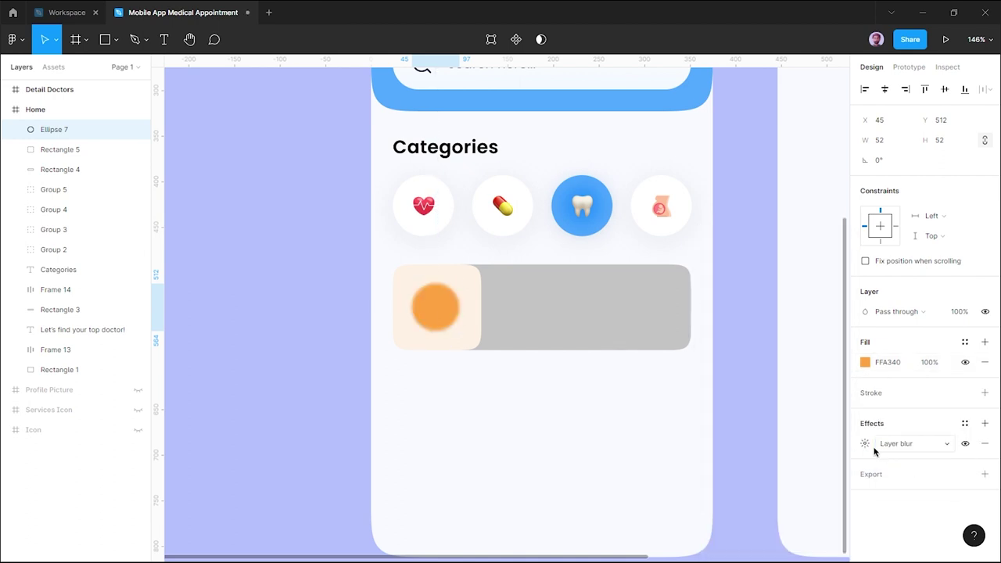
{"action": "left_click", "coordinate": [865, 443]}
{"action": "type", "text": "44"}
{"action": "key", "text": "Return"}
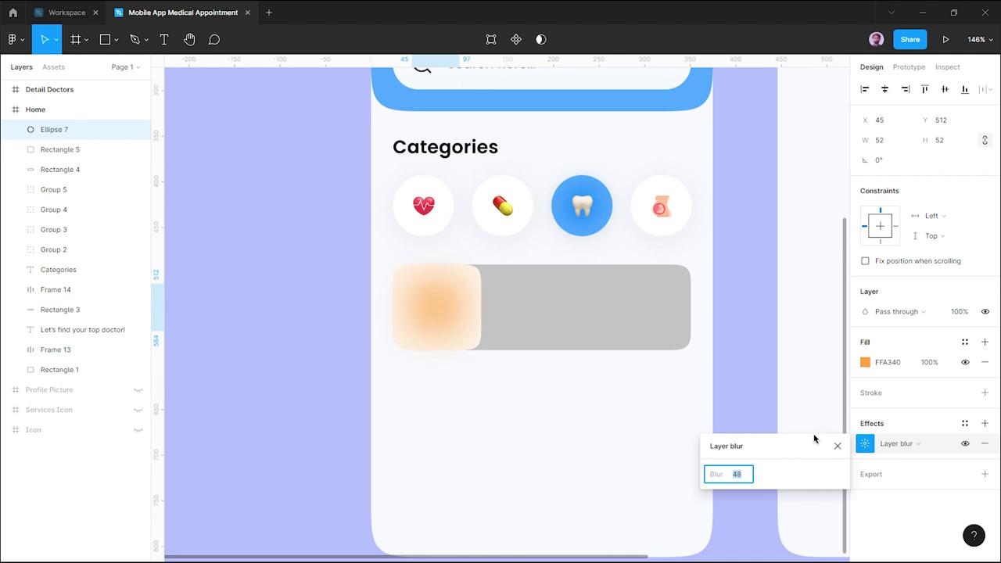
{"action": "key", "text": "Down"}
{"action": "key", "text": "Down"}
{"action": "key", "text": "Down"}
{"action": "left_click", "coordinate": [929, 362]}
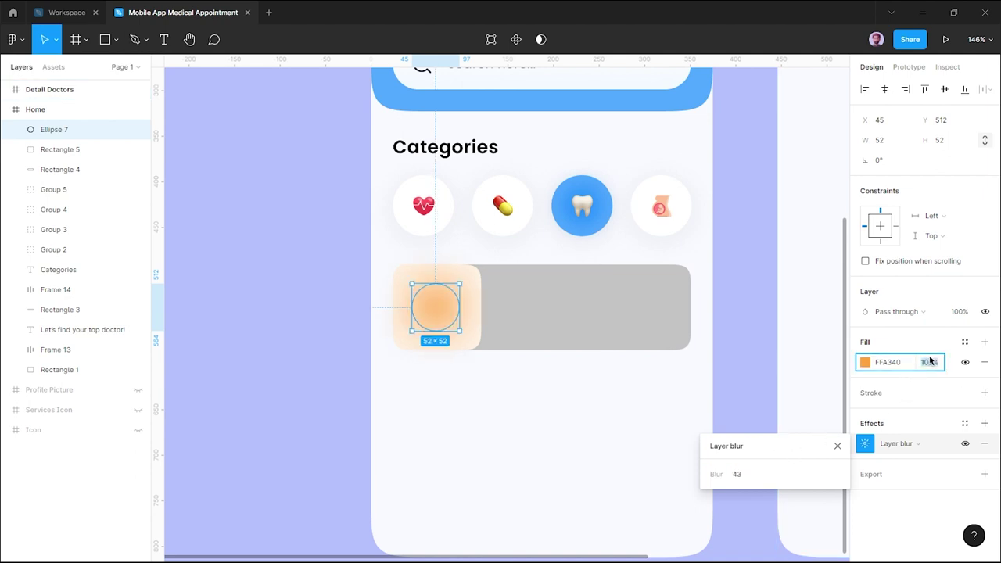
{"action": "key", "text": "Down"}
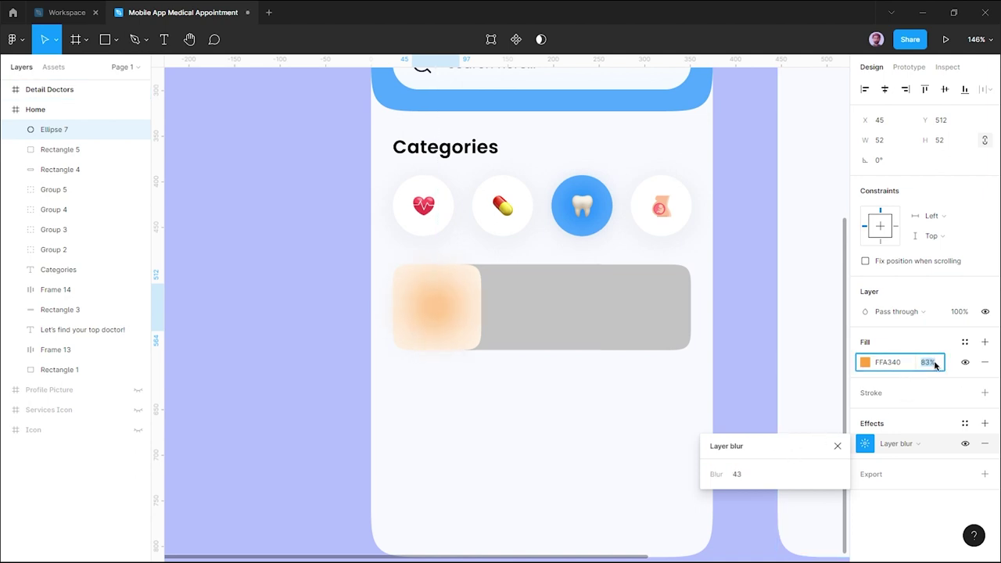
{"action": "left_click", "coordinate": [609, 405]}
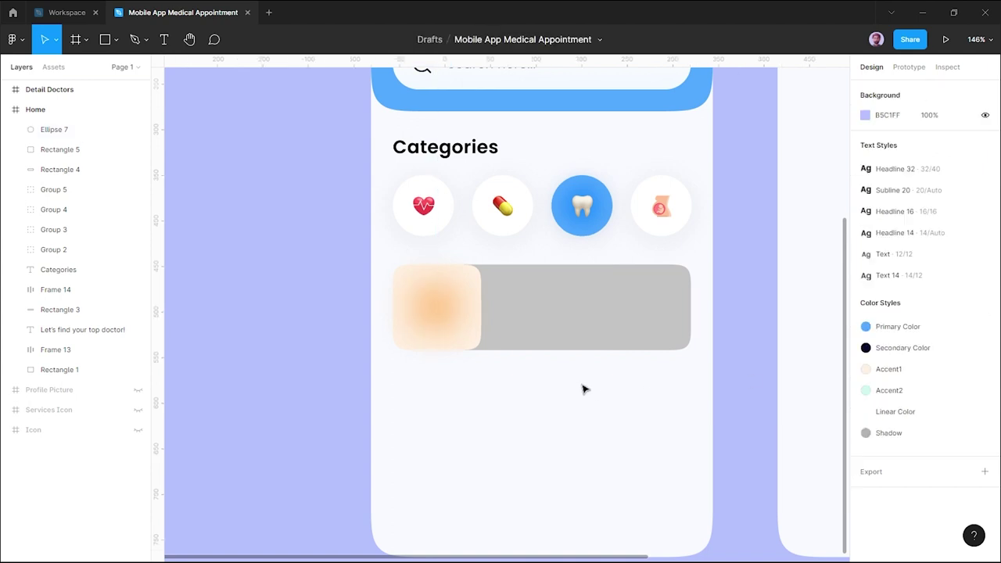
{"action": "left_click", "coordinate": [575, 338]}
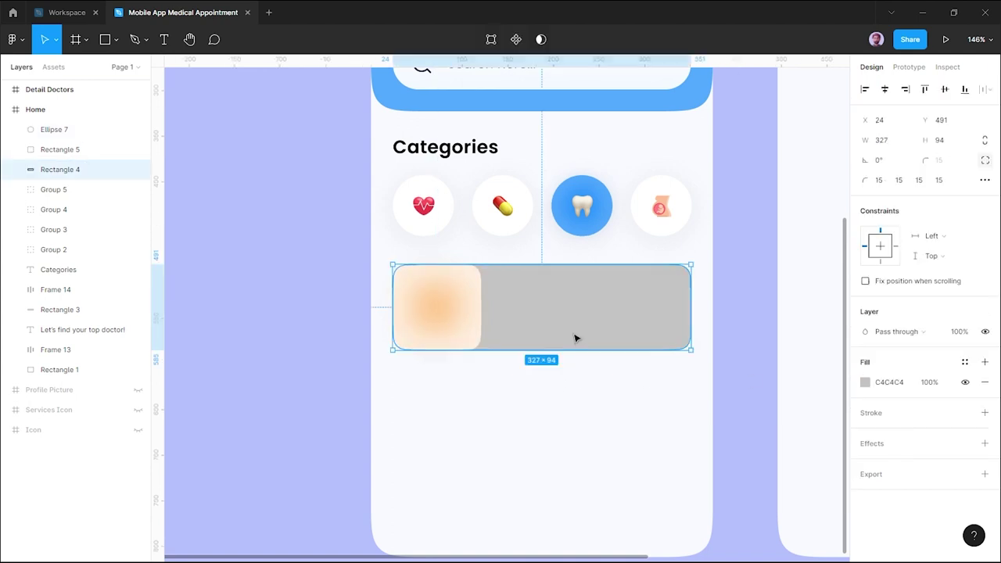
Fill the card rectangle white (FFFFFF).
{"action": "left_click", "coordinate": [862, 380]}
{"action": "type", "text": "ffffff"}
{"action": "key", "text": "Return"}
{"action": "left_click", "coordinate": [621, 398]}
{"action": "left_click", "coordinate": [647, 330]}
Add a drop shadow to the card with Y offset 5 and blur 30.
{"action": "left_click", "coordinate": [872, 443]}
{"action": "left_click", "coordinate": [865, 464]}
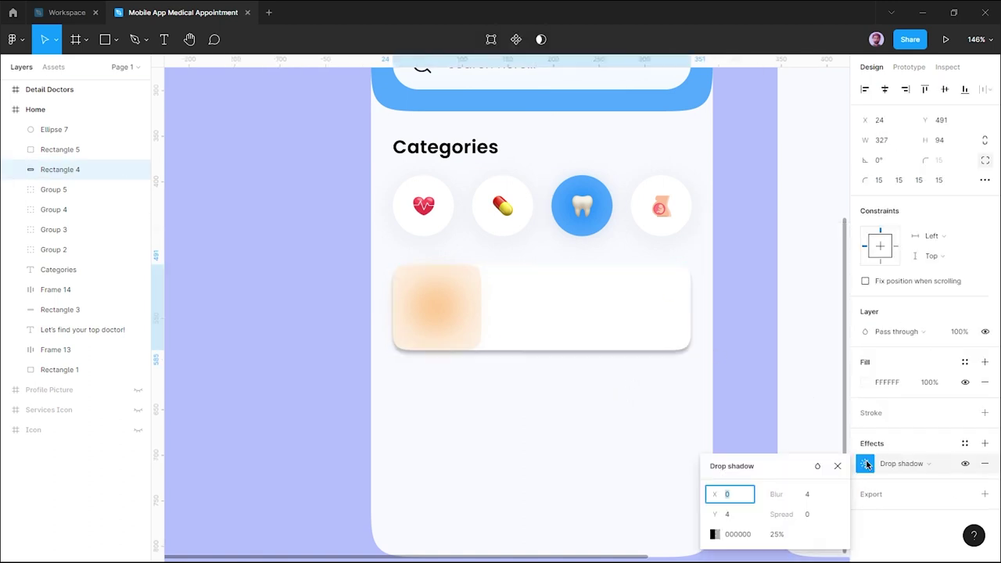
{"action": "left_click", "coordinate": [745, 513]}
{"action": "type", "text": "5"}
{"action": "left_click", "coordinate": [810, 498]}
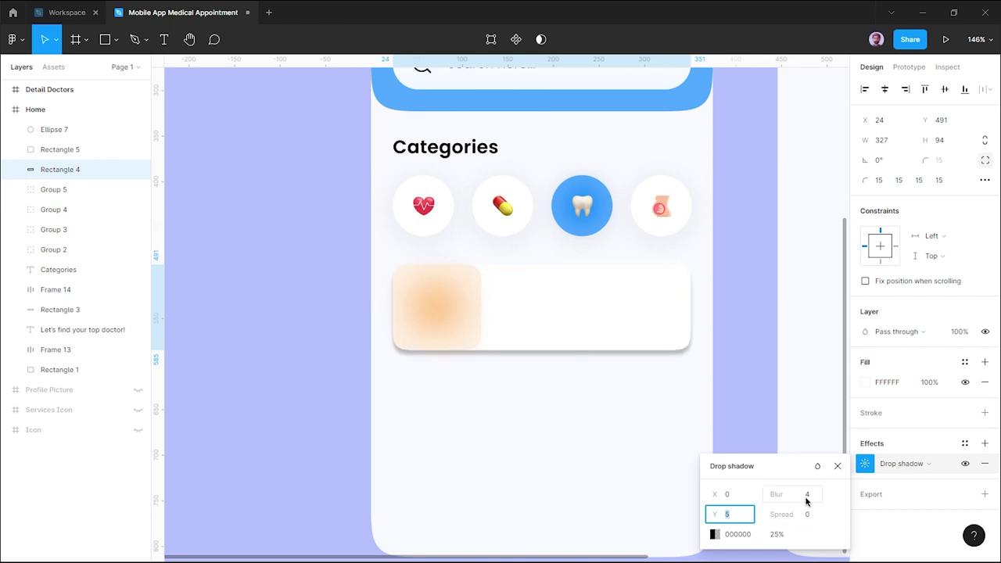
{"action": "type", "text": "30"}
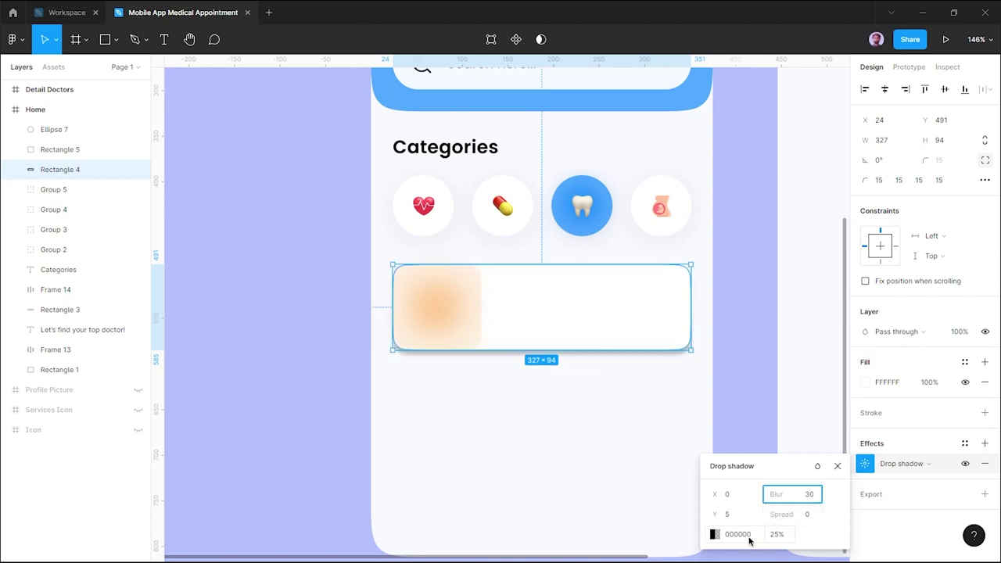
Set the card's shadow colour to B2B2B2 at 20% opacity.
{"action": "left_click", "coordinate": [749, 538]}
{"action": "type", "text": "B2B2B2"}
{"action": "key", "text": "Return"}
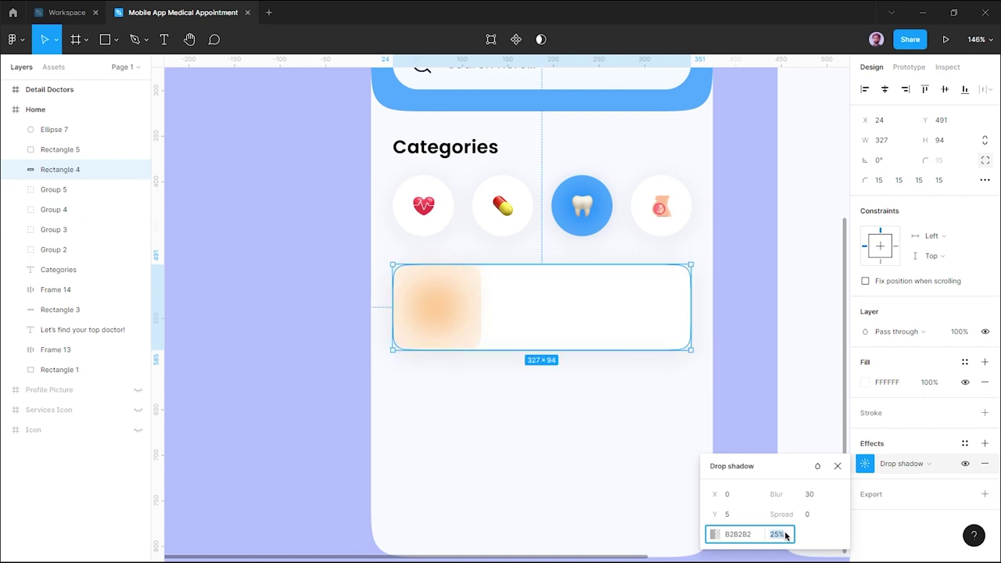
{"action": "type", "text": "0"}
{"action": "key", "text": "Return"}
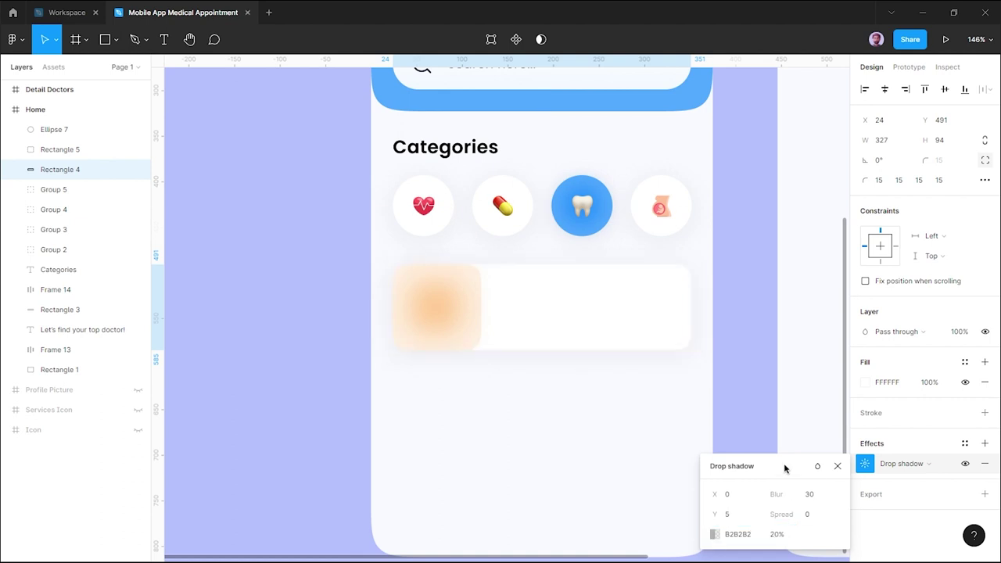
{"action": "left_click", "coordinate": [713, 425]}
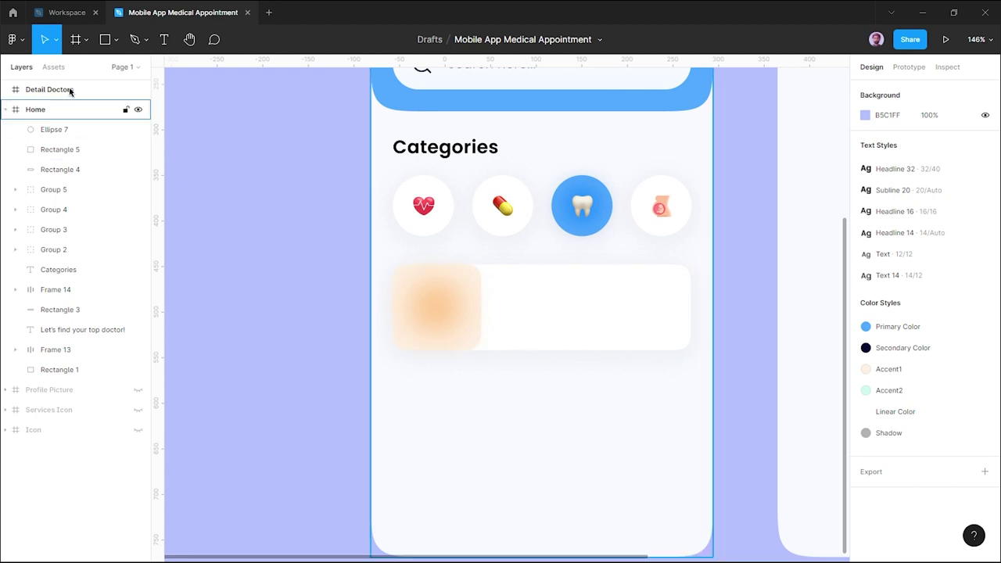
Drag the nurse photo from local components into the card's peach square, over the orange glow.
{"action": "left_click", "coordinate": [46, 68]}
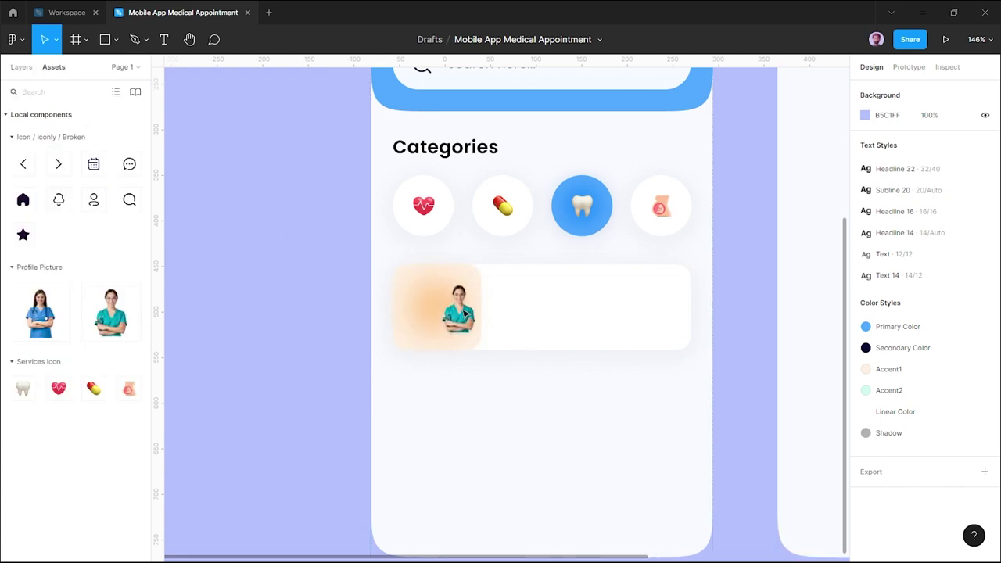
{"action": "mouse_move", "coordinate": [207, 317]}
{"action": "left_mouse_down"}
{"action": "mouse_move", "coordinate": [438, 313]}
{"action": "mouse_move", "coordinate": [439, 329]}
{"action": "left_mouse_up"}
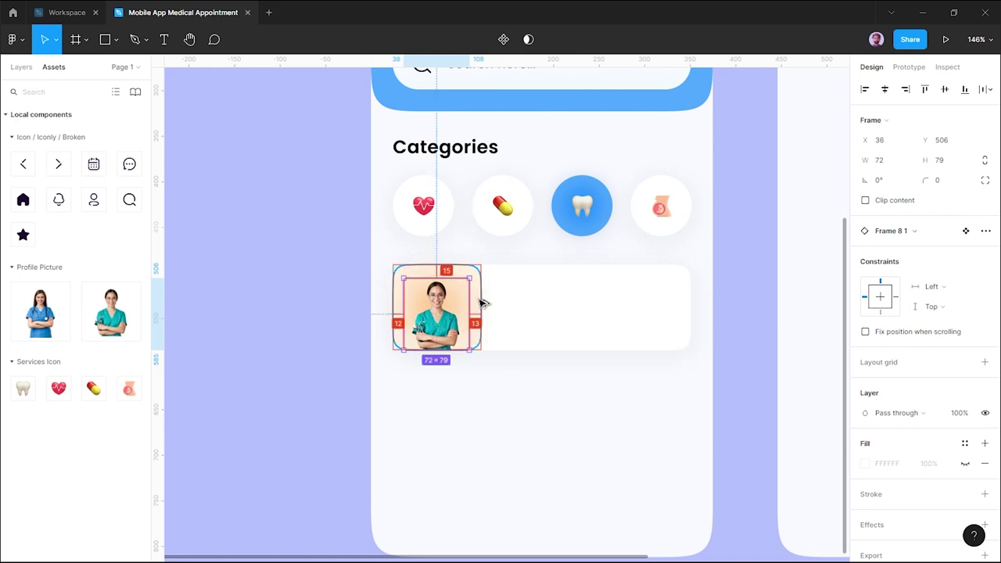
{"action": "left_click", "coordinate": [456, 371]}
{"action": "scroll", "coordinate": [454, 368], "scroll_direction": "up", "scroll_amount": 3, "text": "ctrl"}
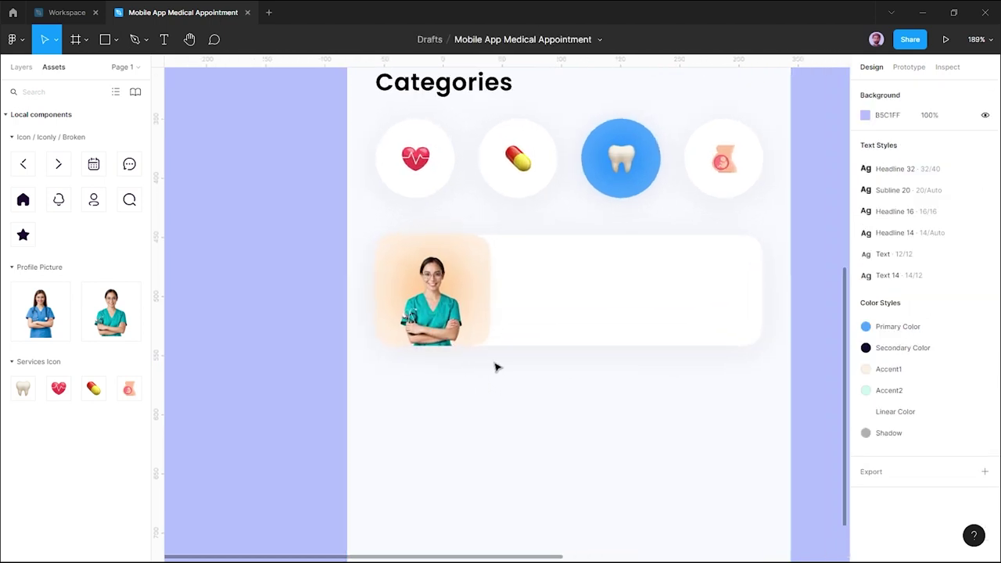
{"action": "scroll", "coordinate": [494, 367], "scroll_direction": "up", "scroll_amount": 3, "text": "ctrl"}
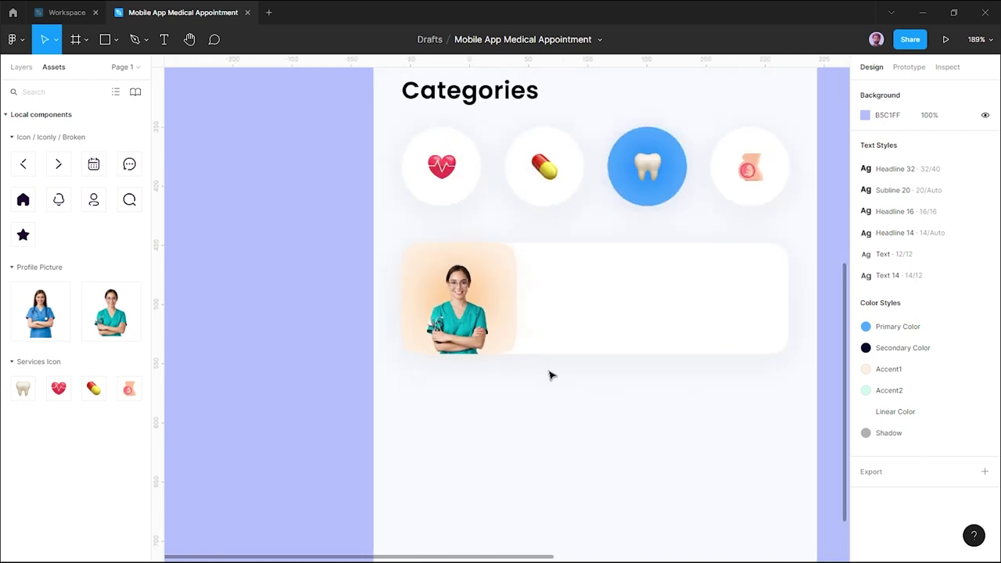
{"action": "scroll", "coordinate": [550, 376], "scroll_direction": "down", "scroll_amount": 2, "text": "ctrl"}
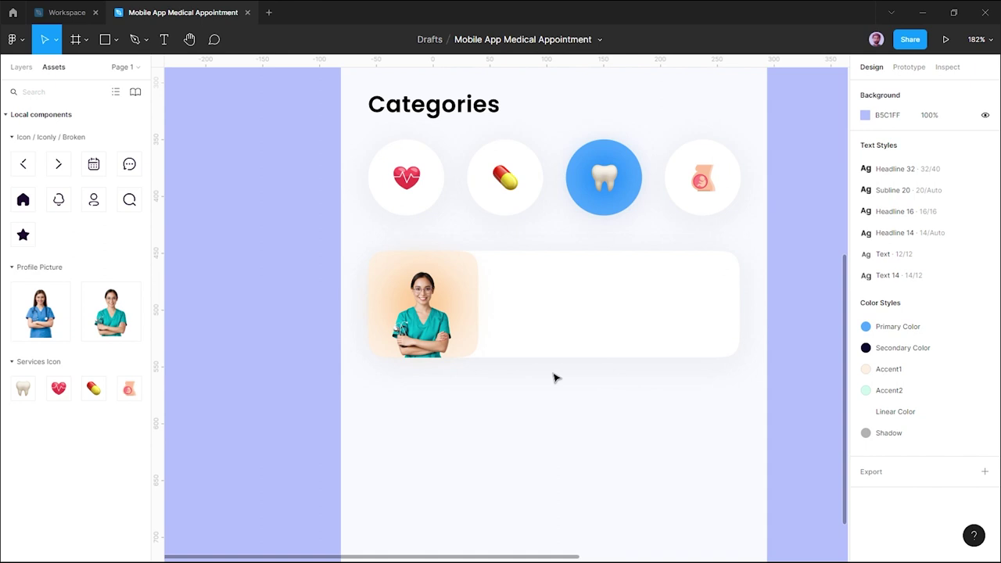
{"action": "scroll", "coordinate": [532, 383], "scroll_direction": "right", "scroll_amount": 2}
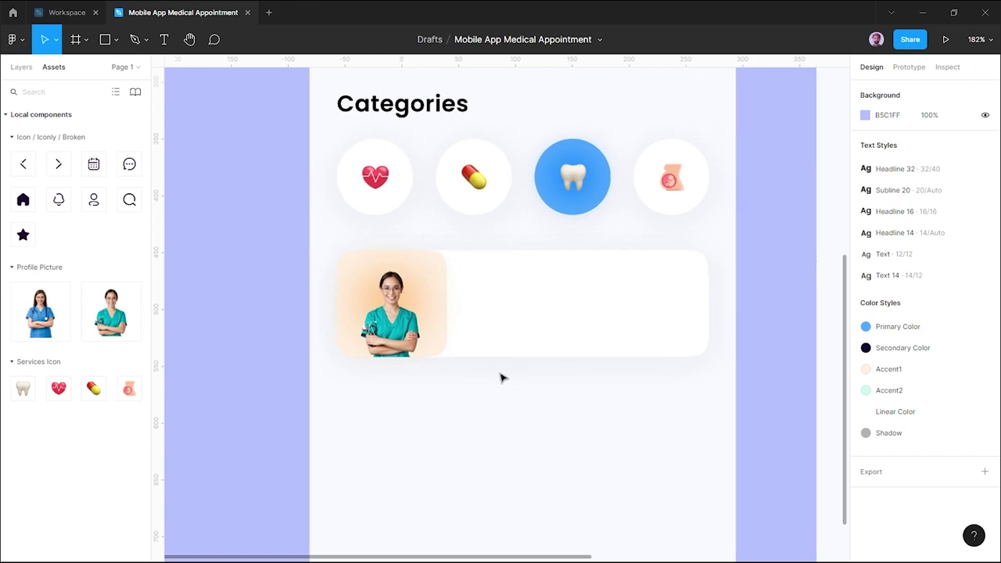
Add a Headline 16 text box reading 'Dr' beside the photo.
{"action": "key", "text": "t"}
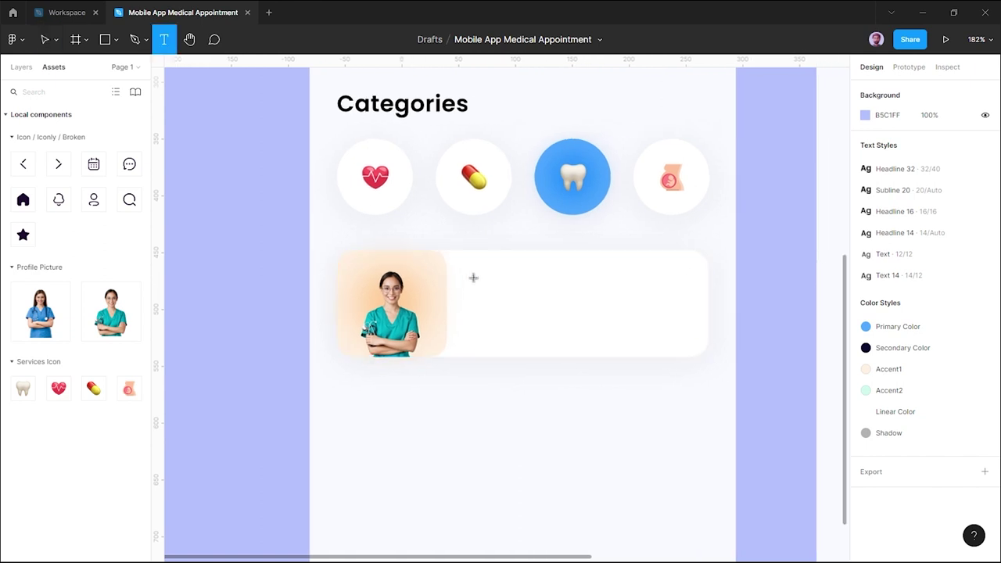
{"action": "left_click", "coordinate": [473, 277]}
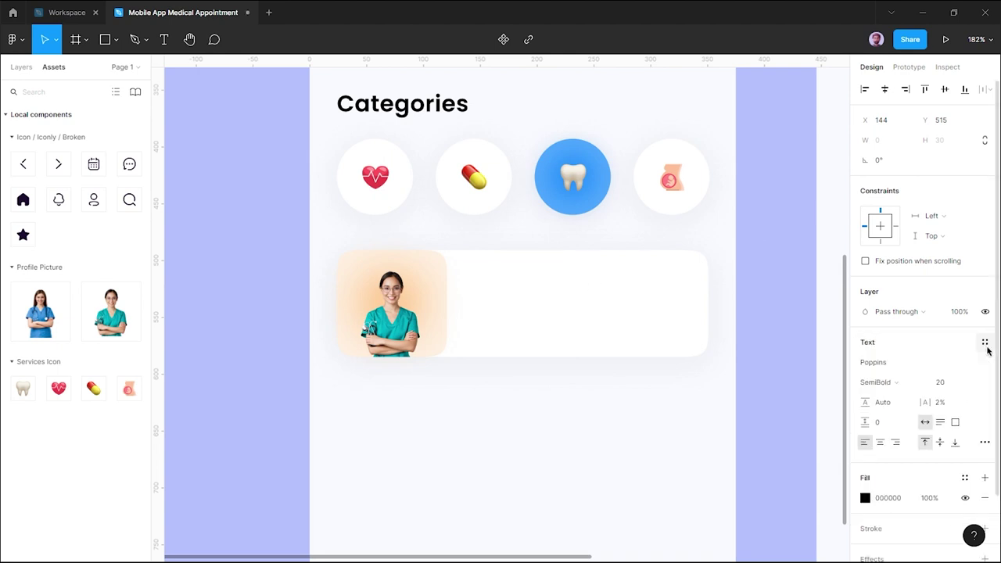
{"action": "left_click", "coordinate": [985, 342]}
{"action": "left_click", "coordinate": [899, 455]}
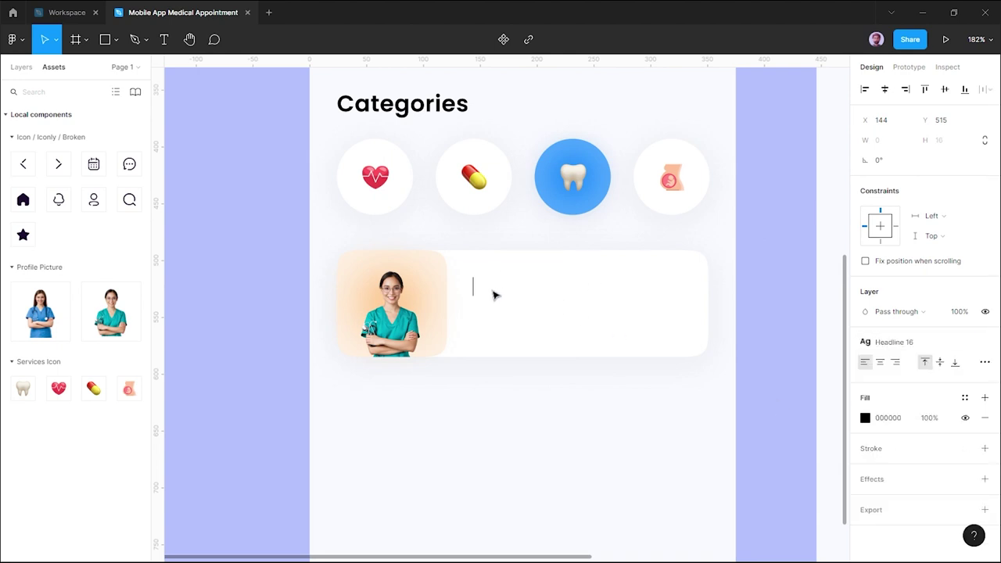
{"action": "type", "text": "Dr"}
{"action": "key", "text": "Escape"}
Fill the text with a sample full name from Content Reel, prefixed with 'Dr.'.
{"action": "right_click", "coordinate": [489, 291]}
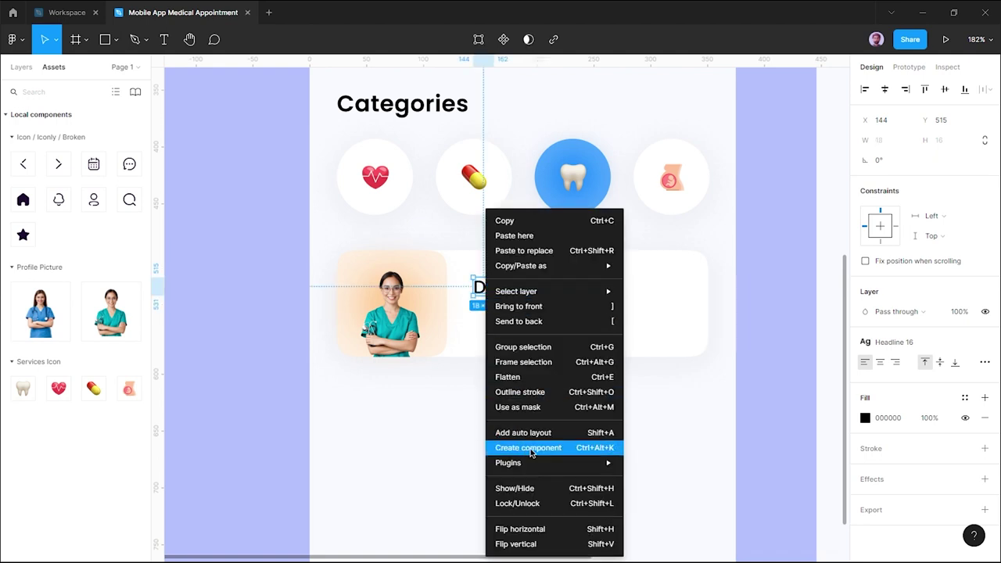
{"action": "mouse_move", "coordinate": [508, 462]}
{"action": "left_click", "coordinate": [670, 188]}
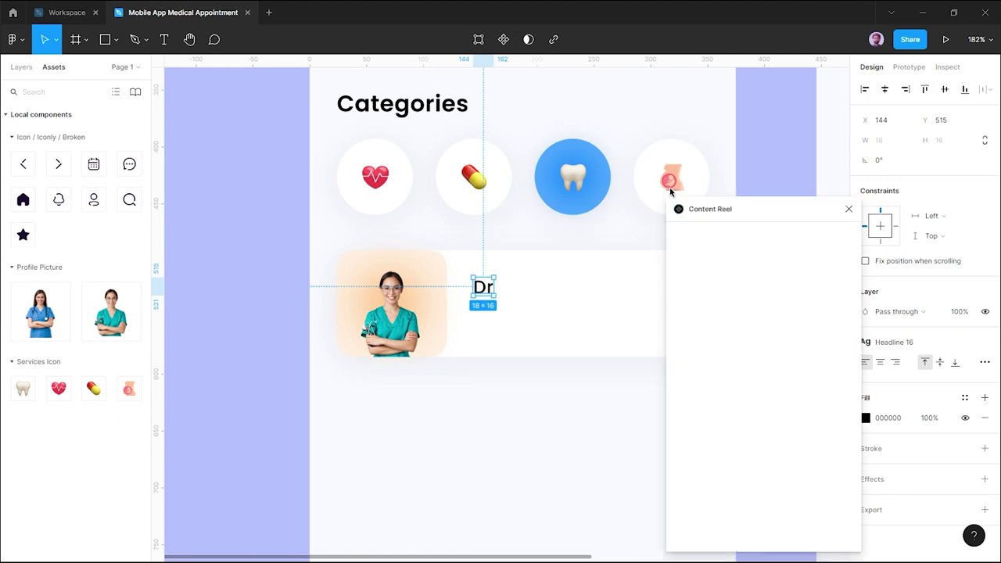
{"action": "left_click", "coordinate": [732, 321]}
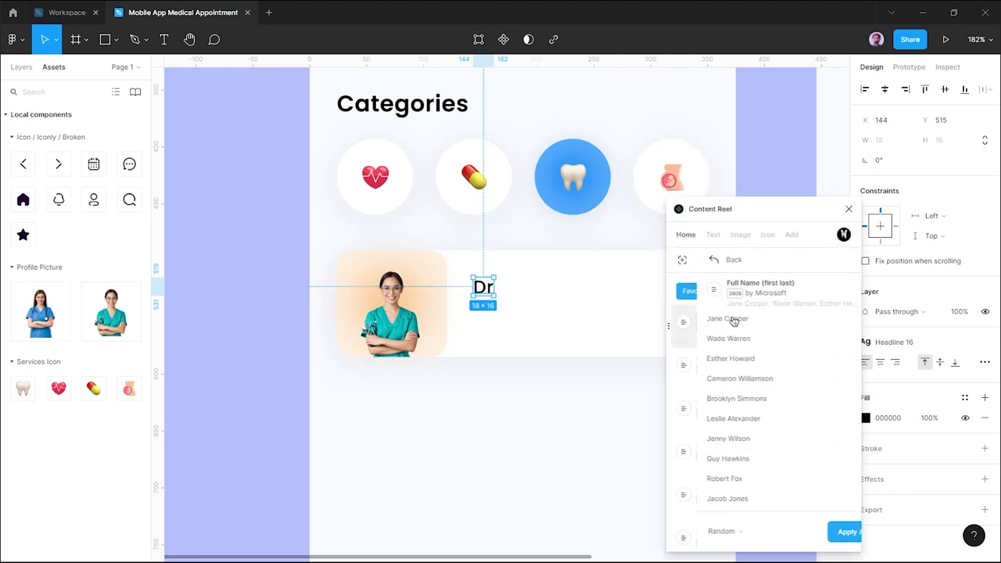
{"action": "left_click", "coordinate": [708, 438]}
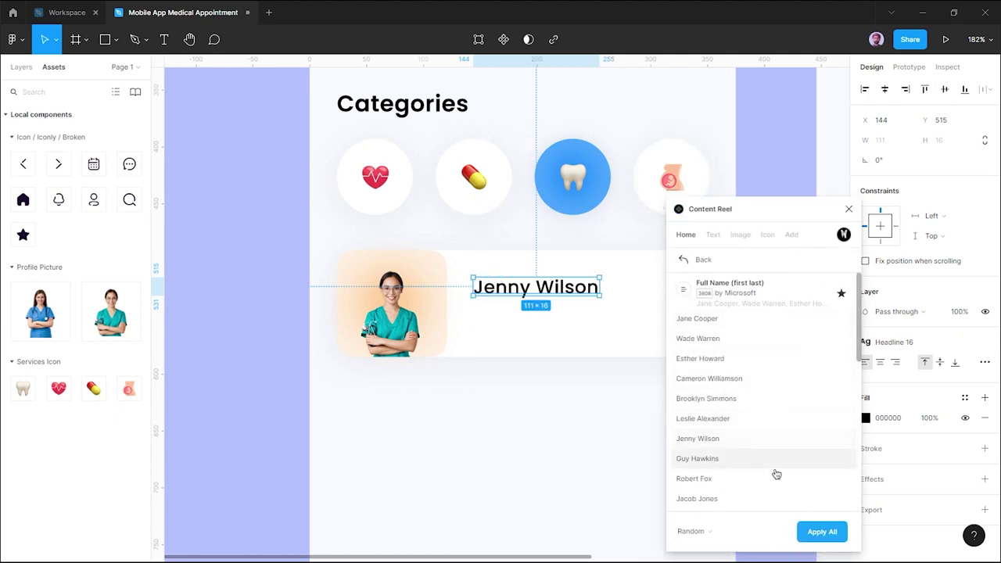
{"action": "left_click", "coordinate": [848, 209]}
{"action": "double_click", "coordinate": [479, 287]}
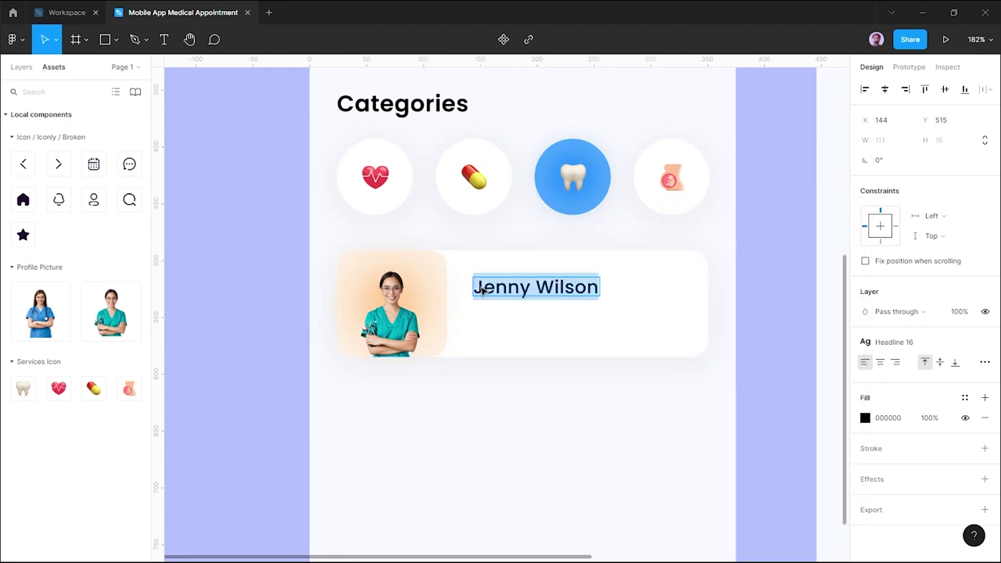
{"action": "type", "text": "Dr."}
{"action": "key", "text": "Escape"}
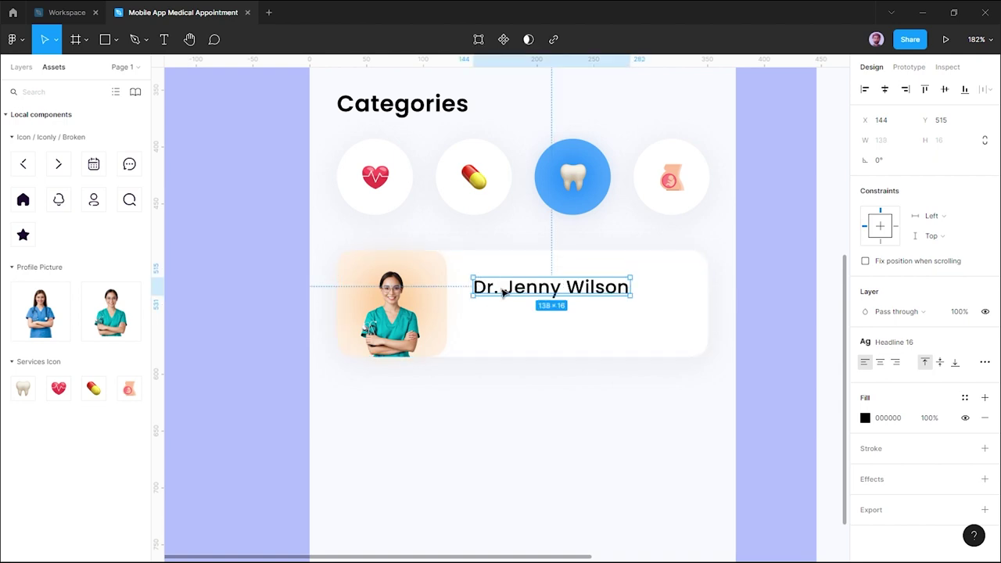
Nudge the doctor's name into place at X 136, Y 507.
{"action": "left_click_drag", "start_coordinate": [505, 292], "coordinate": [496, 288]}
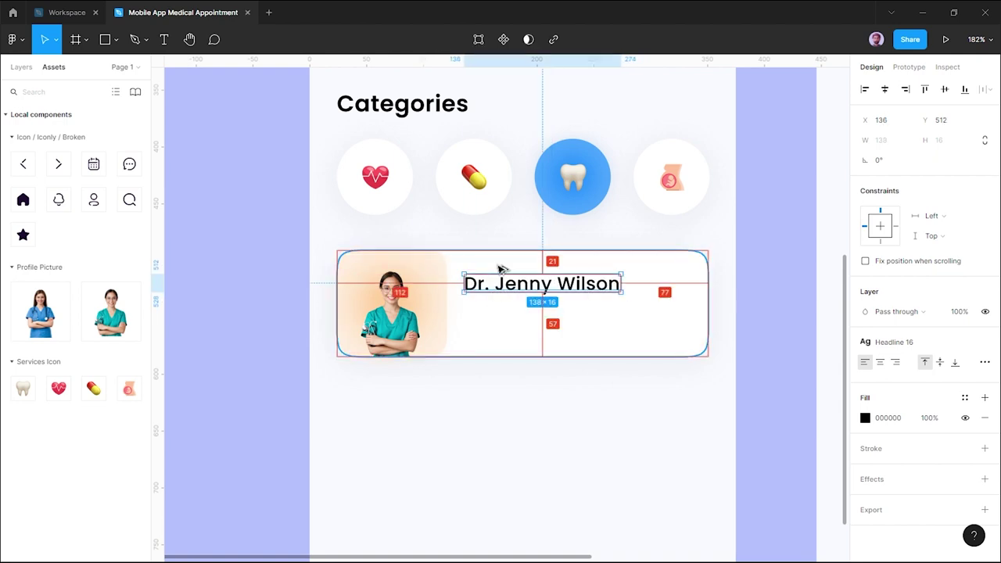
{"action": "key", "text": "Up"}
{"action": "key", "text": "Up"}
{"action": "key", "text": "Up"}
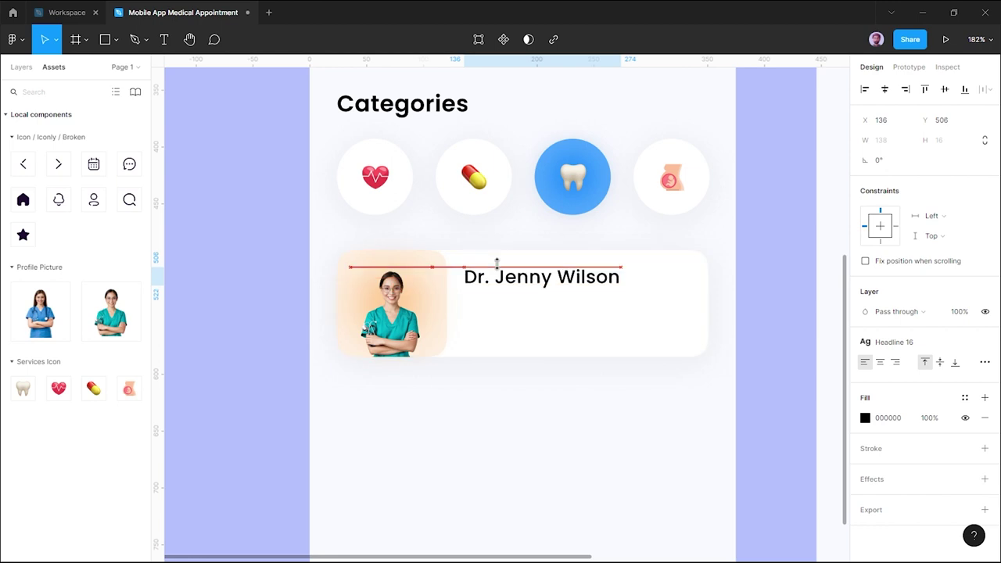
{"action": "key", "text": "Down"}
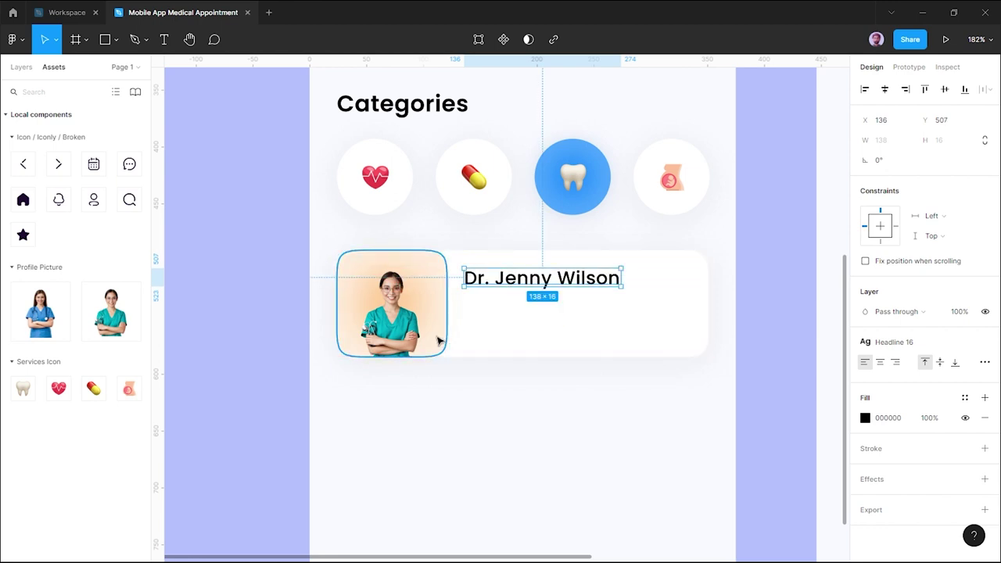
{"action": "key", "text": "Left"}
{"action": "key", "text": "Left"}
{"action": "key", "text": "Left"}
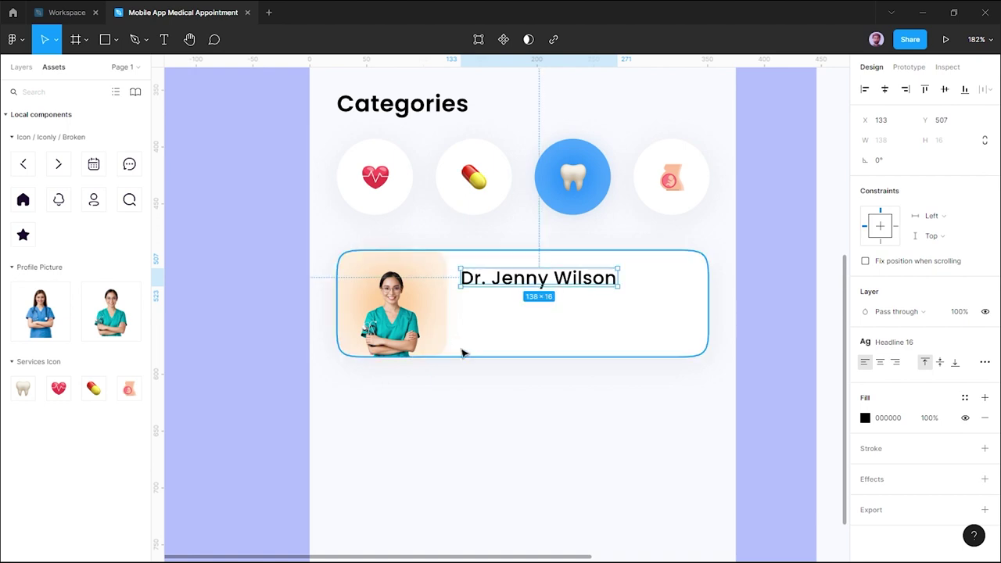
{"action": "left_click", "coordinate": [469, 389]}
{"action": "scroll", "coordinate": [469, 370], "scroll_direction": "down", "scroll_amount": 1}
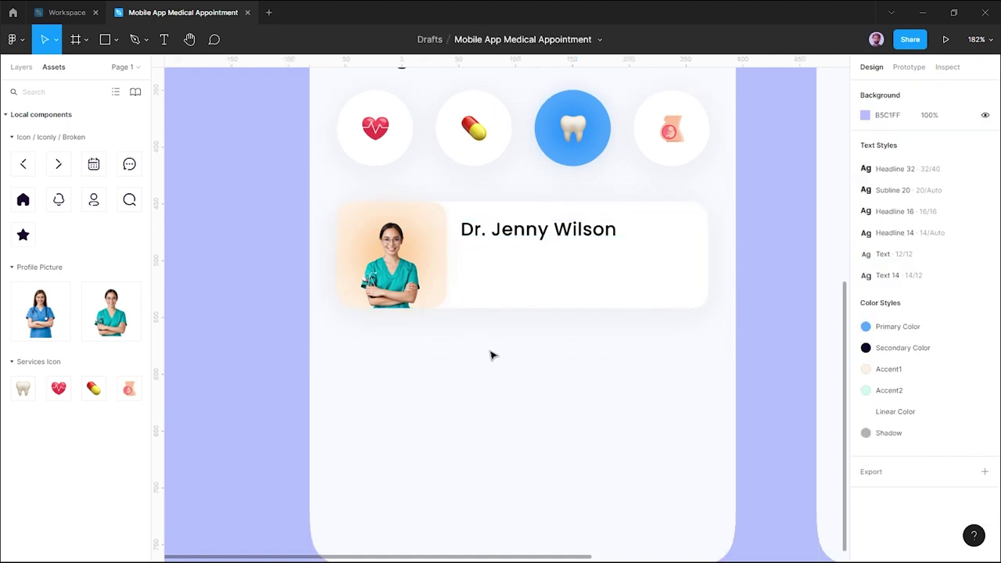
Colour the doctor's name navy with the Secondary Color style.
{"action": "left_click", "coordinate": [540, 233]}
{"action": "left_click", "coordinate": [964, 397]}
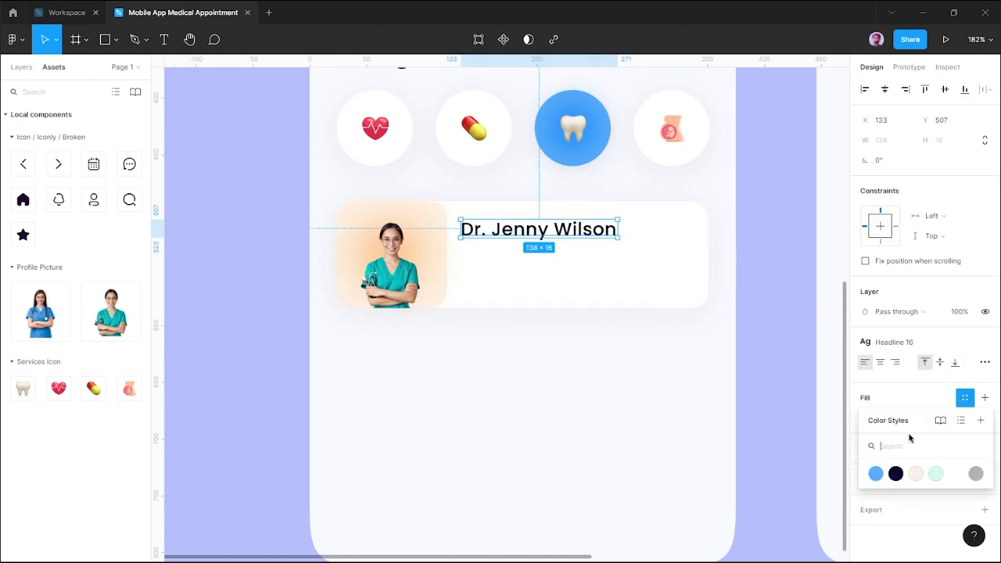
{"action": "left_click", "coordinate": [896, 473]}
{"action": "left_click", "coordinate": [545, 345]}
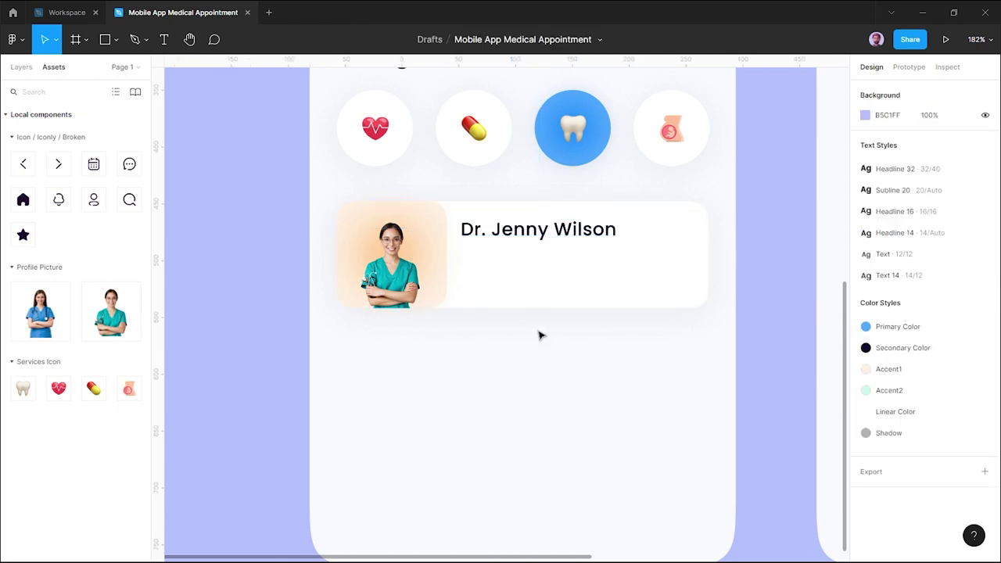
Duplicate the name below itself as 'Dental Surgeon' in the Text 12/12 style.
{"action": "left_click_drag", "start_coordinate": [546, 232], "coordinate": [531, 258]}
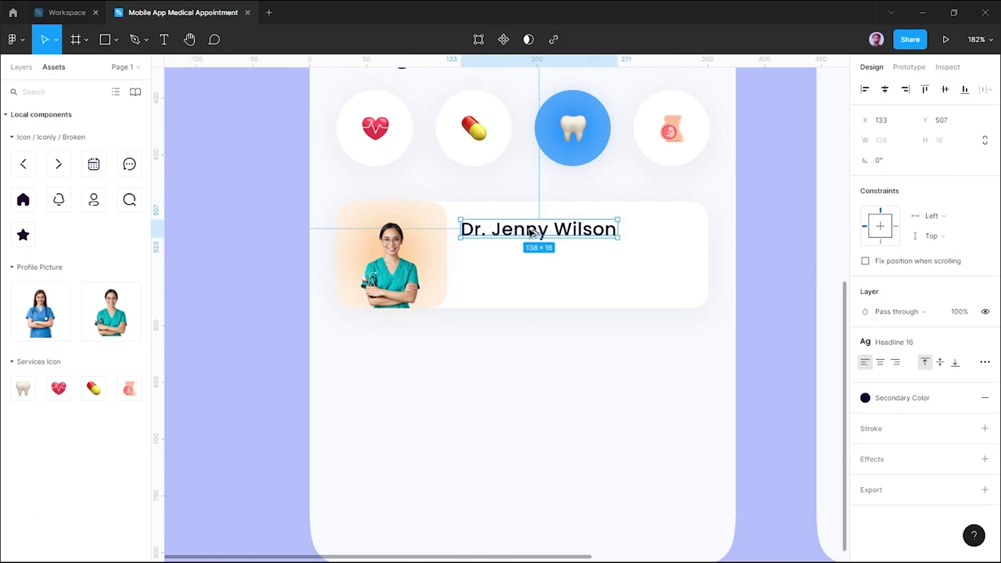
{"action": "double_click", "coordinate": [530, 258]}
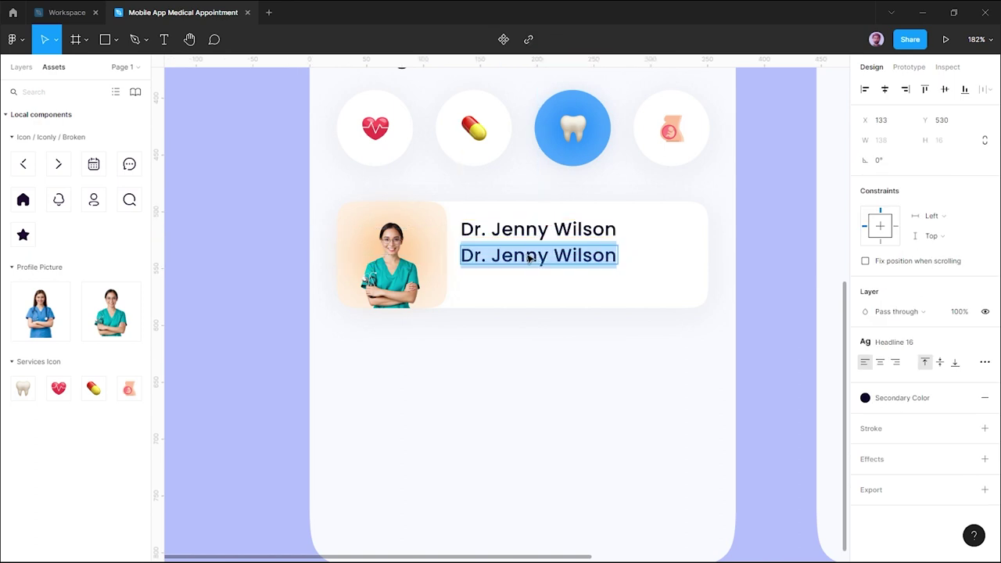
{"action": "type", "text": "Dental "}
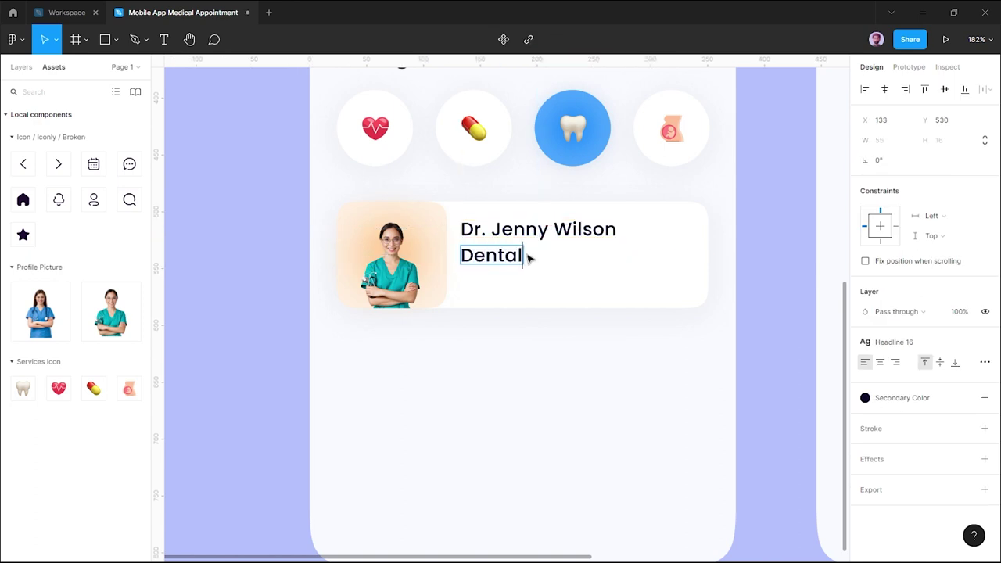
{"action": "type", "text": "Surgeon"}
{"action": "key", "text": "Escape"}
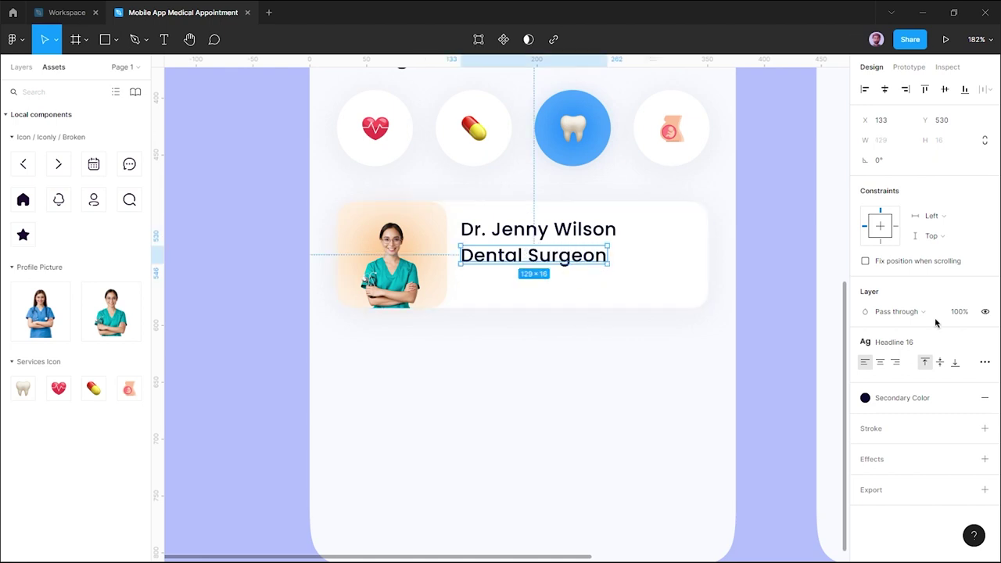
{"action": "left_click", "coordinate": [984, 342]}
{"action": "left_click", "coordinate": [985, 342]}
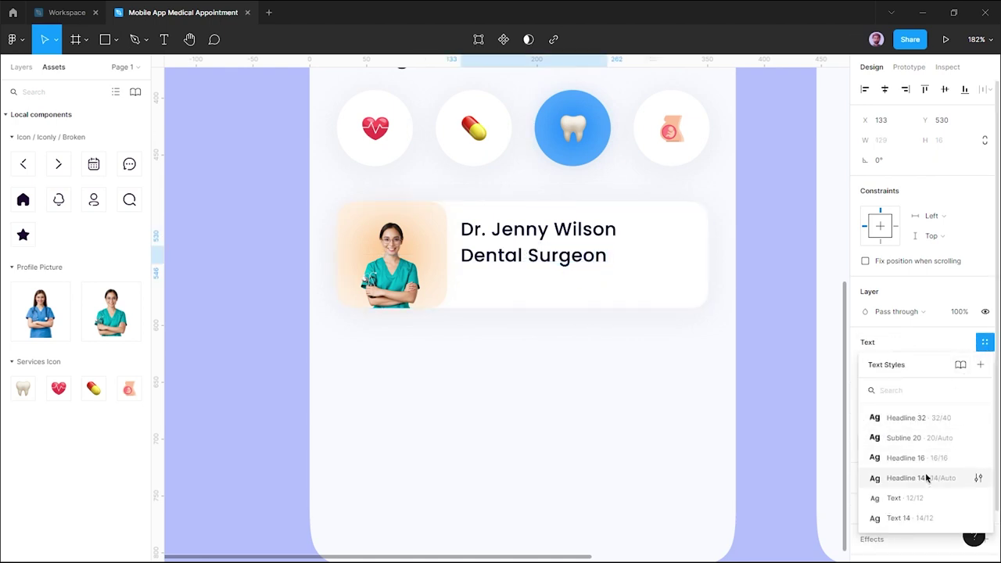
{"action": "left_click", "coordinate": [916, 498]}
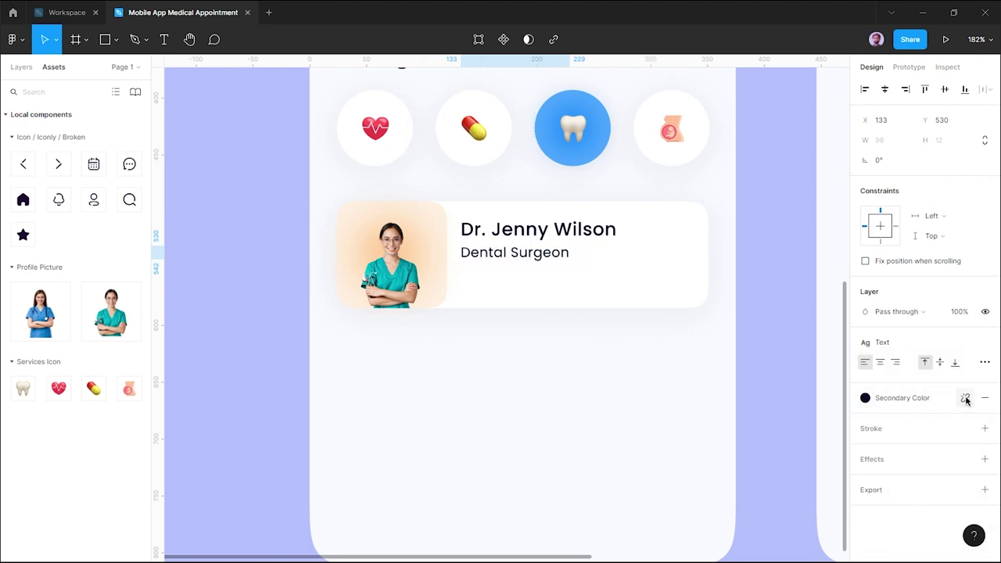
Detach the specialty text's fill and lower it to 080C2F at 65% opacity.
{"action": "left_click", "coordinate": [966, 398]}
{"action": "left_click", "coordinate": [929, 418]}
{"action": "key", "text": "Down"}
{"action": "key", "text": "Down"}
{"action": "key", "text": "Down"}
{"action": "key", "text": "Down"}
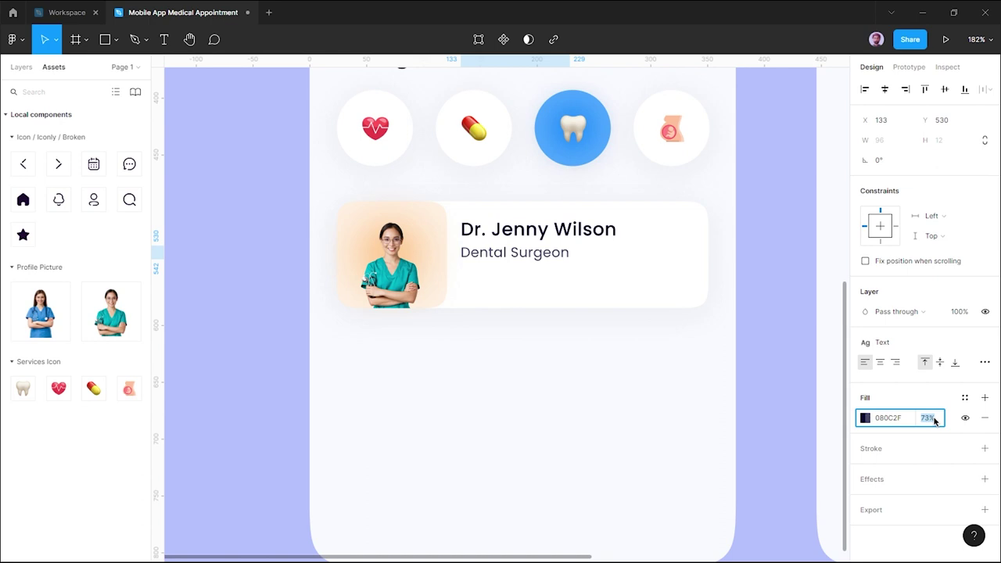
{"action": "key", "text": "Down"}
{"action": "key", "text": "Down"}
{"action": "key", "text": "Down"}
{"action": "left_click", "coordinate": [782, 413]}
{"action": "left_click", "coordinate": [529, 257]}
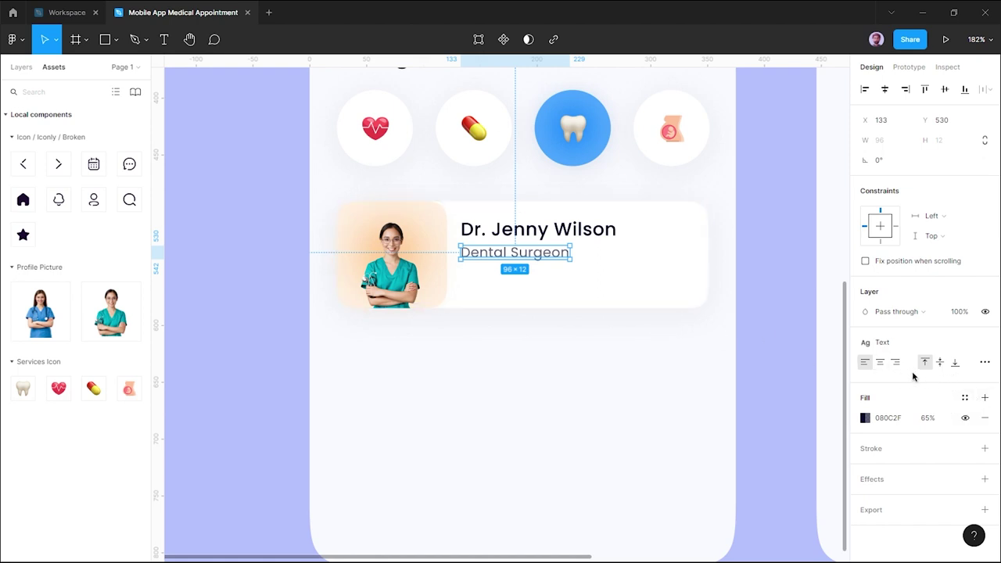
Reposition the Dental Surgeon subtitle a few pixels so it sits just under Dr. Jenny Wilson.
{"action": "left_click", "coordinate": [985, 344]}
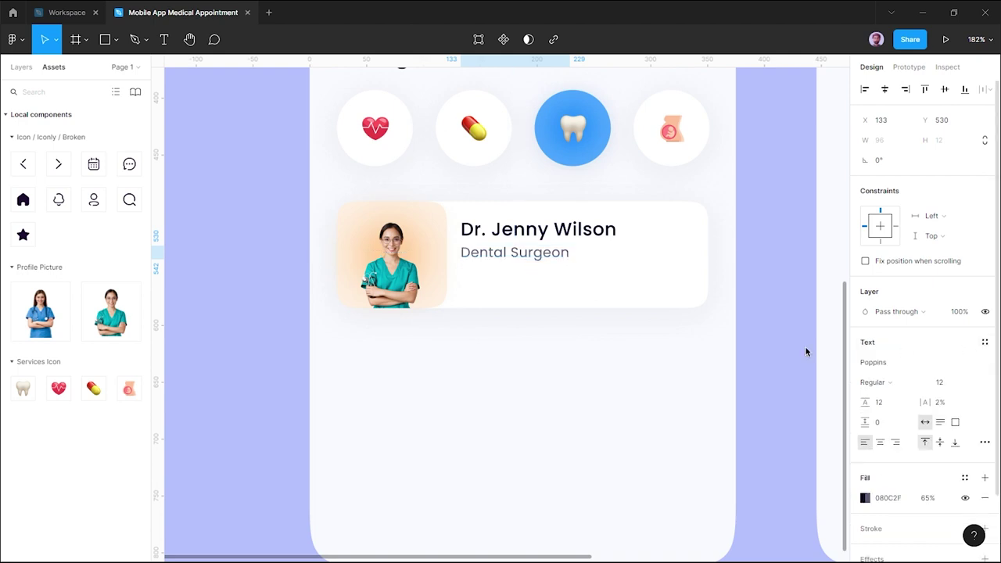
{"action": "left_click", "coordinate": [493, 337]}
{"action": "left_click", "coordinate": [512, 258]}
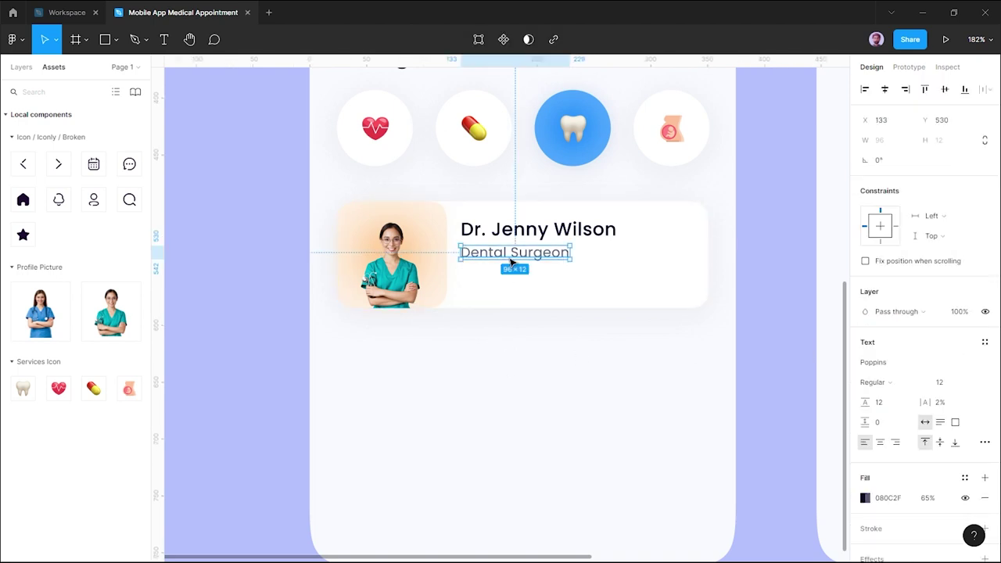
{"action": "left_click_drag", "start_coordinate": [510, 258], "coordinate": [513, 263]}
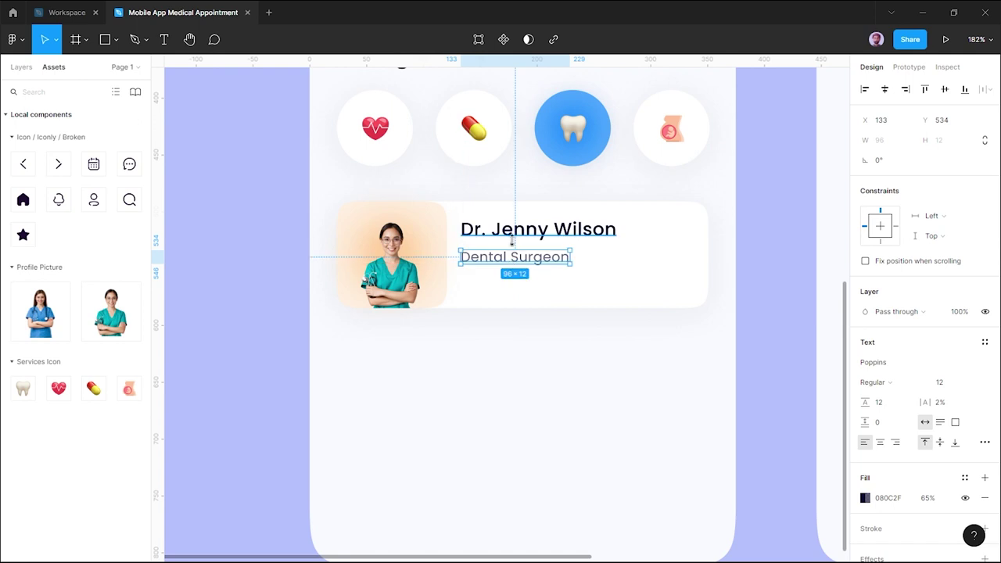
{"action": "key", "text": "Up"}
{"action": "key", "text": "Up"}
{"action": "key", "text": "Up"}
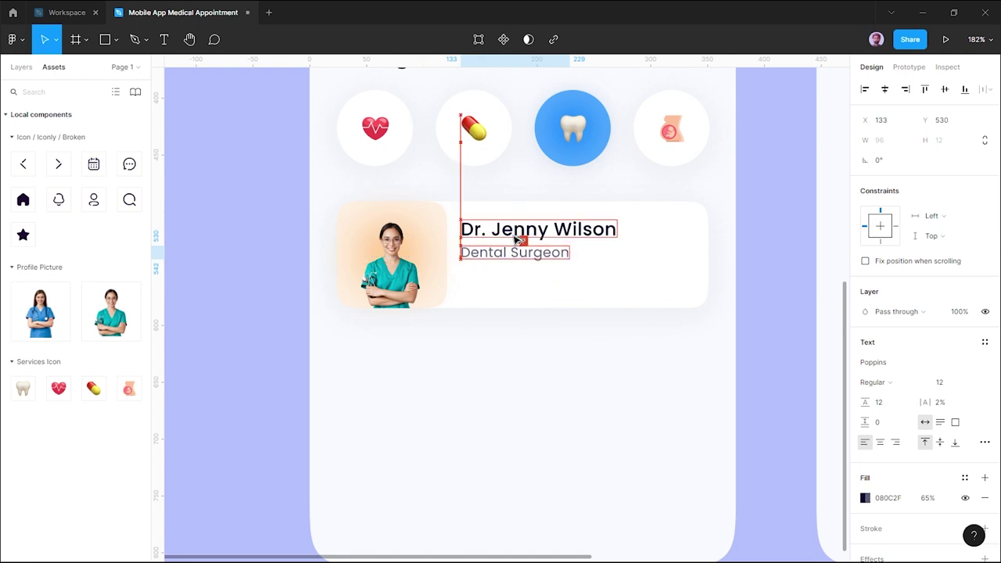
{"action": "left_click", "coordinate": [515, 305]}
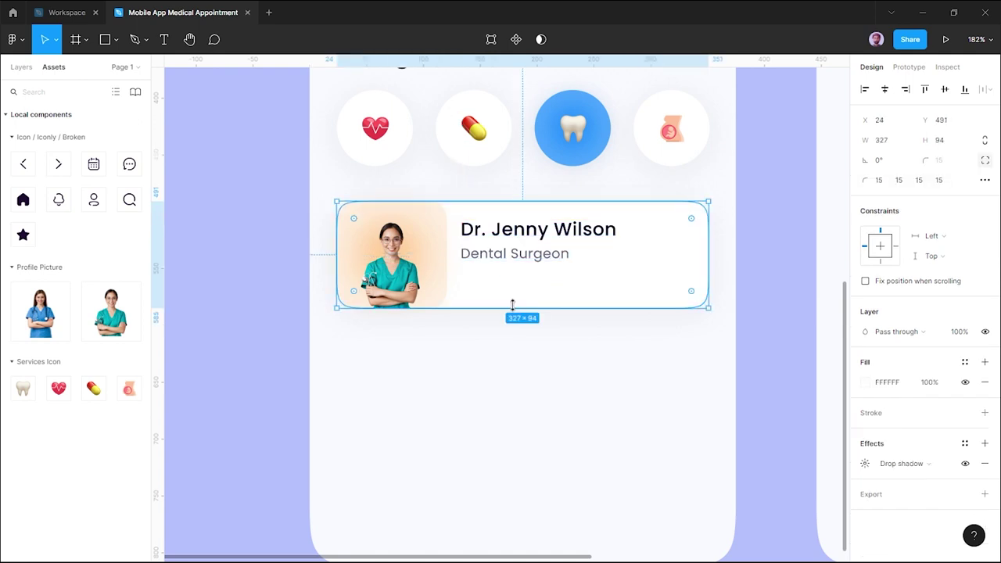
{"action": "left_click", "coordinate": [517, 357]}
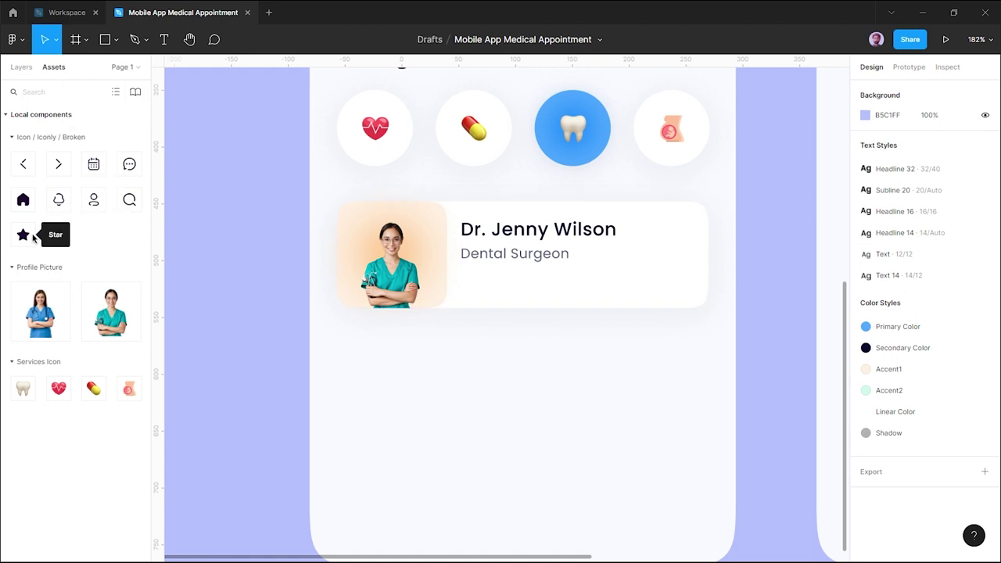
Place a 16 px Star component from Assets just under the Dental Surgeon subtitle.
{"action": "mouse_move", "coordinate": [22, 234]}
{"action": "left_mouse_down"}
{"action": "mouse_move", "coordinate": [336, 256]}
{"action": "mouse_move", "coordinate": [468, 291]}
{"action": "left_mouse_up"}
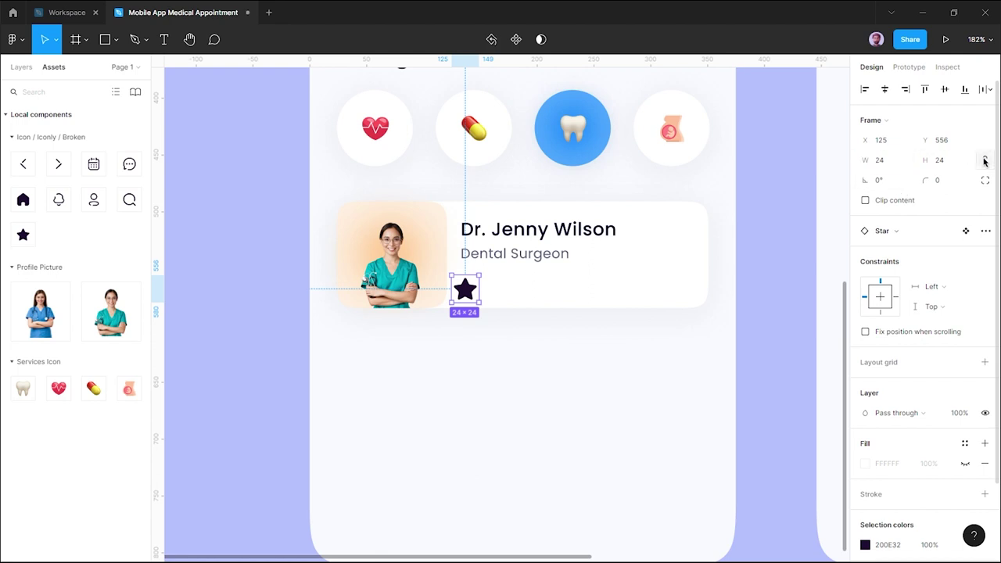
{"action": "left_click", "coordinate": [882, 161]}
{"action": "type", "text": "16"}
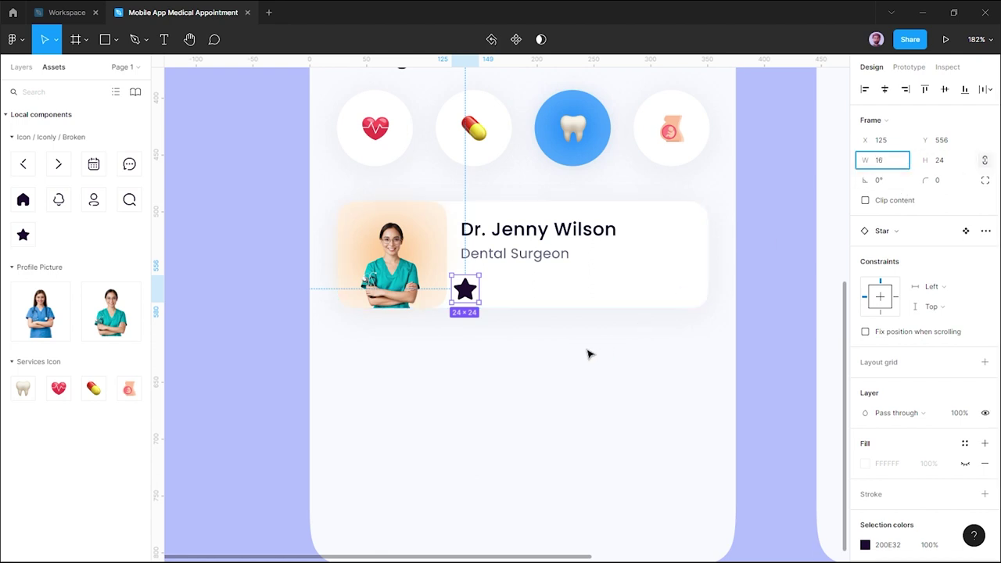
{"action": "left_click", "coordinate": [588, 351]}
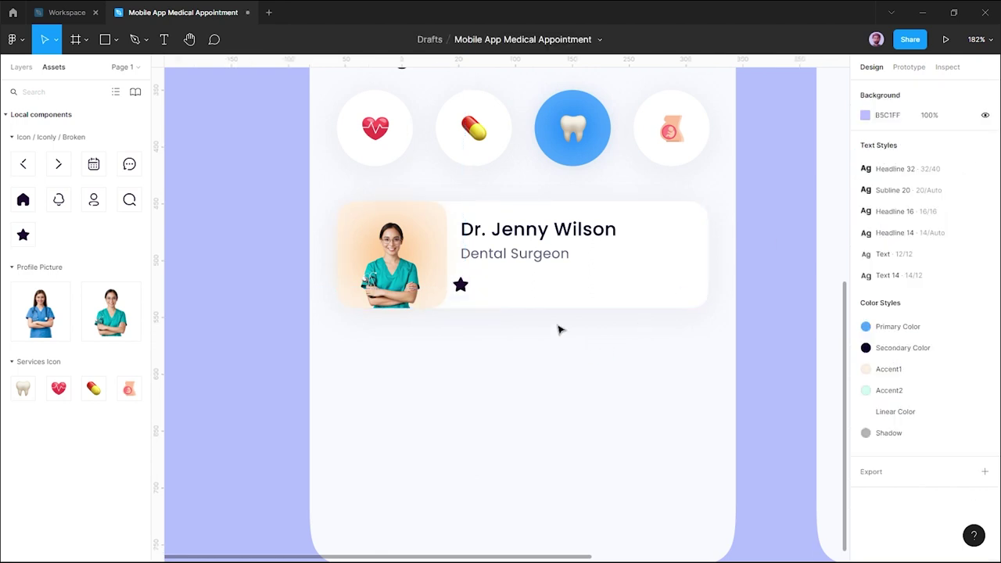
{"action": "left_click", "coordinate": [464, 288]}
{"action": "left_click_drag", "start_coordinate": [464, 289], "coordinate": [471, 289]}
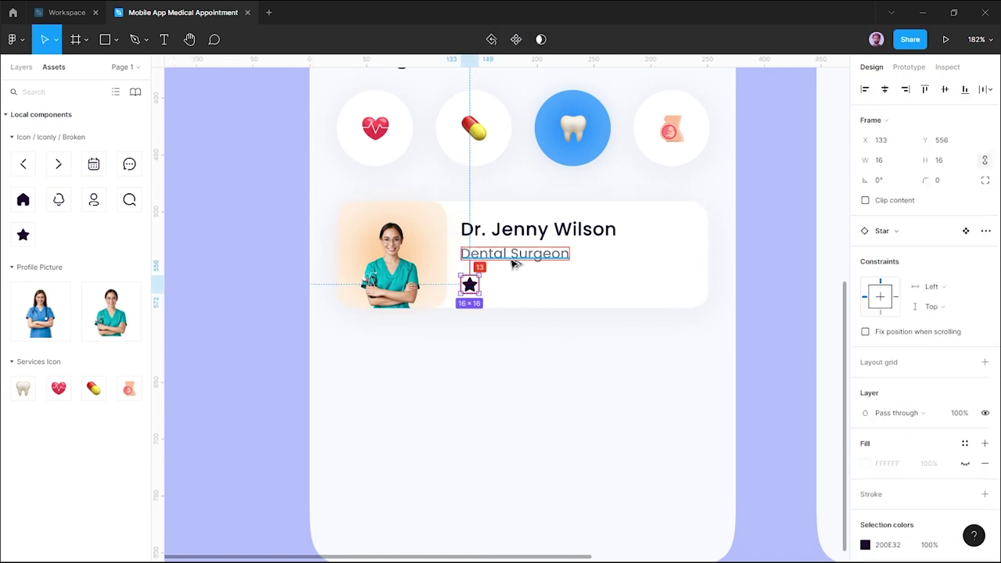
{"action": "key", "text": "Down"}
{"action": "key", "text": "Down"}
{"action": "key", "text": "Down"}
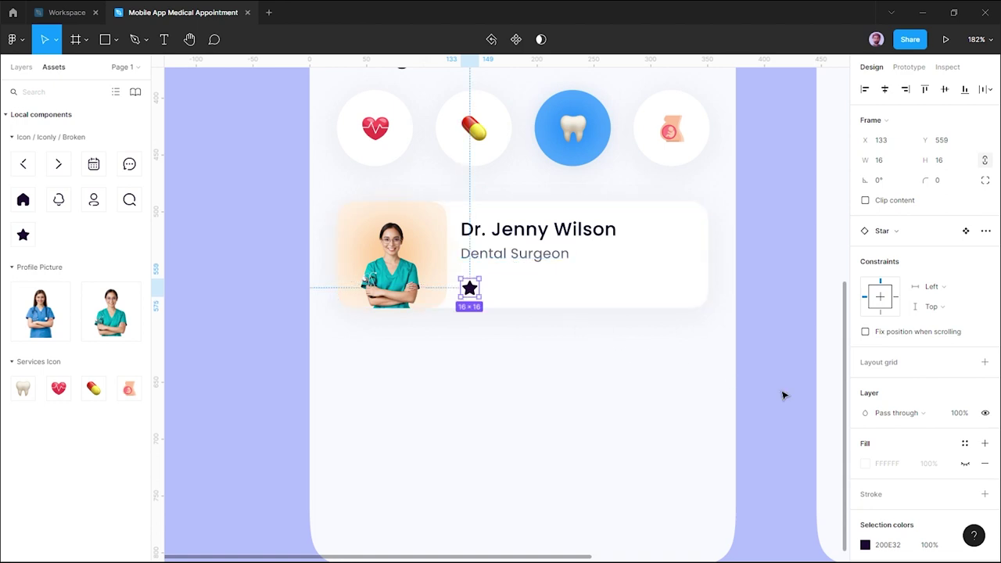
{"action": "scroll", "coordinate": [919, 452], "scroll_direction": "down", "scroll_amount": 2}
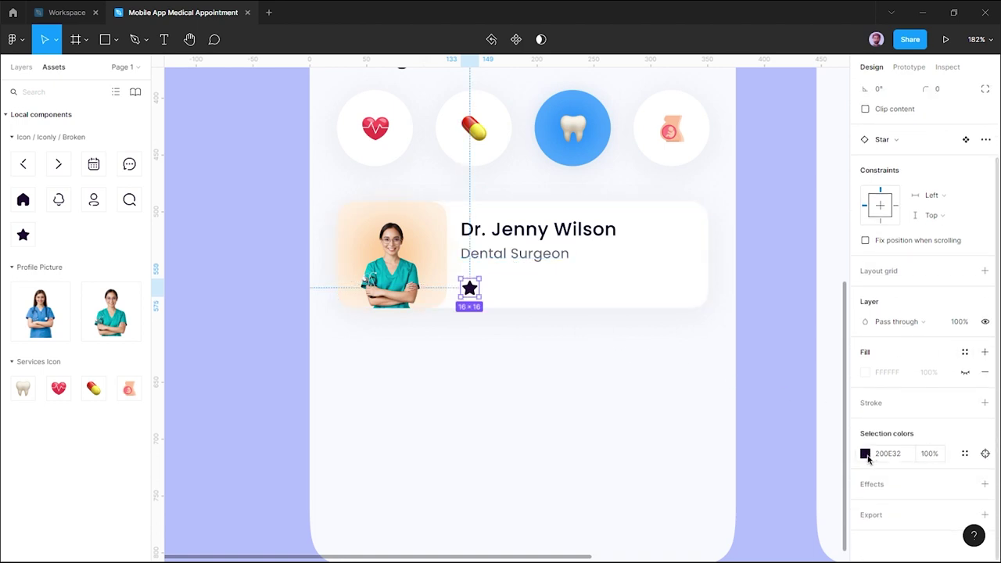
Recolour the star's inner vector fill to yellow FFBB0E.
{"action": "double_click", "coordinate": [469, 289]}
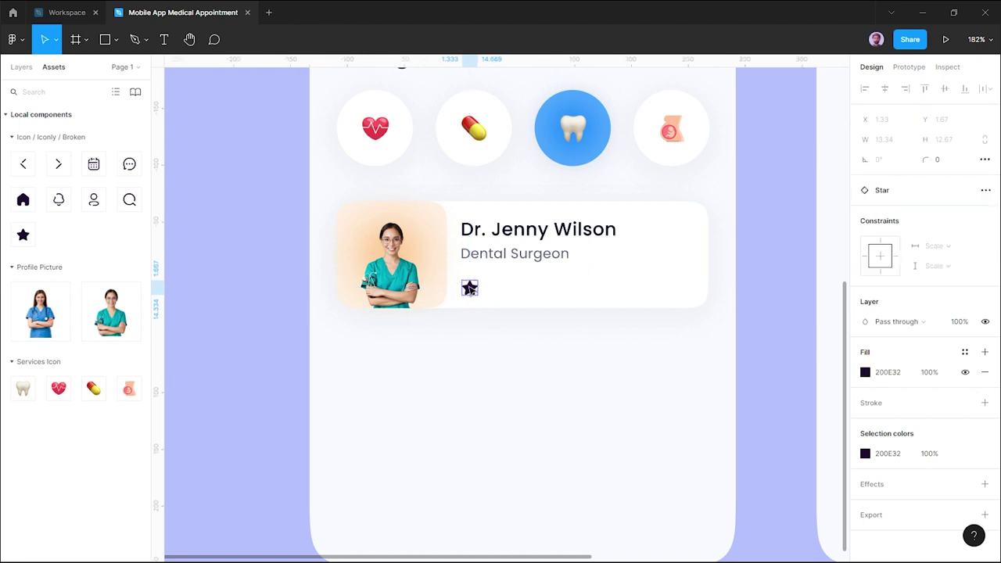
{"action": "left_click", "coordinate": [865, 373]}
{"action": "left_click_drag", "start_coordinate": [772, 414], "coordinate": [749, 416]}
{"action": "left_click_drag", "start_coordinate": [826, 281], "coordinate": [842, 251]}
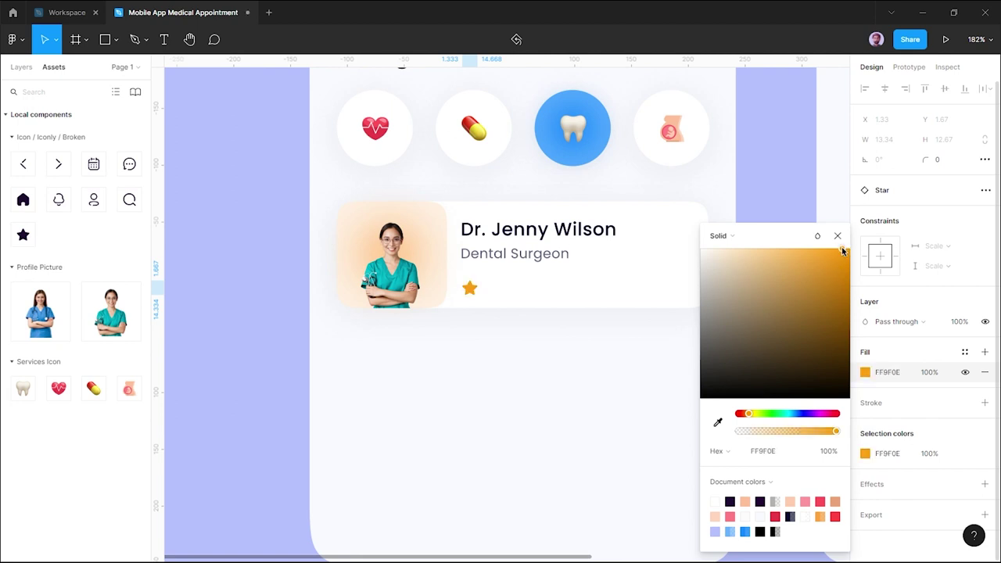
{"action": "left_click_drag", "start_coordinate": [746, 410], "coordinate": [749, 414]}
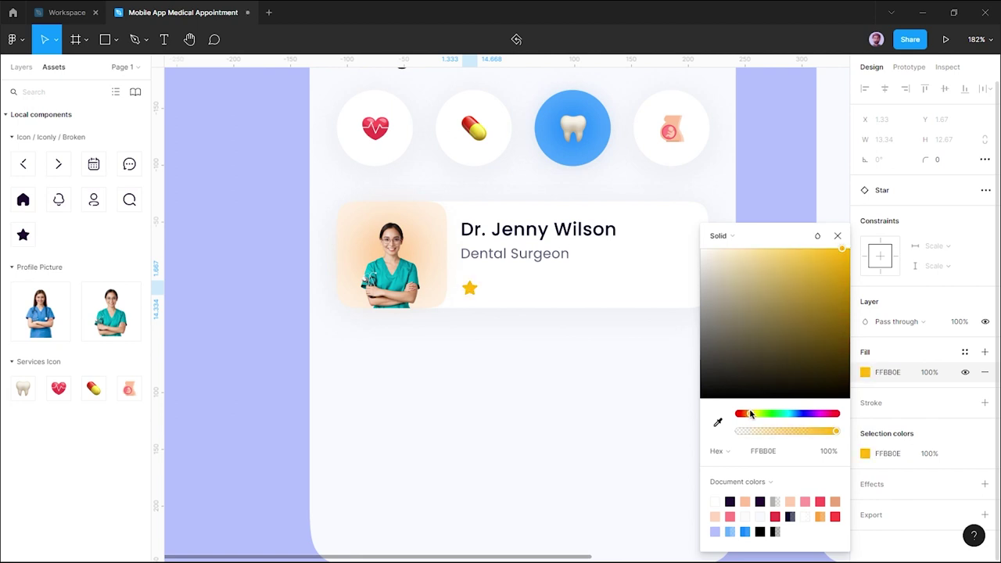
{"action": "left_click", "coordinate": [838, 236]}
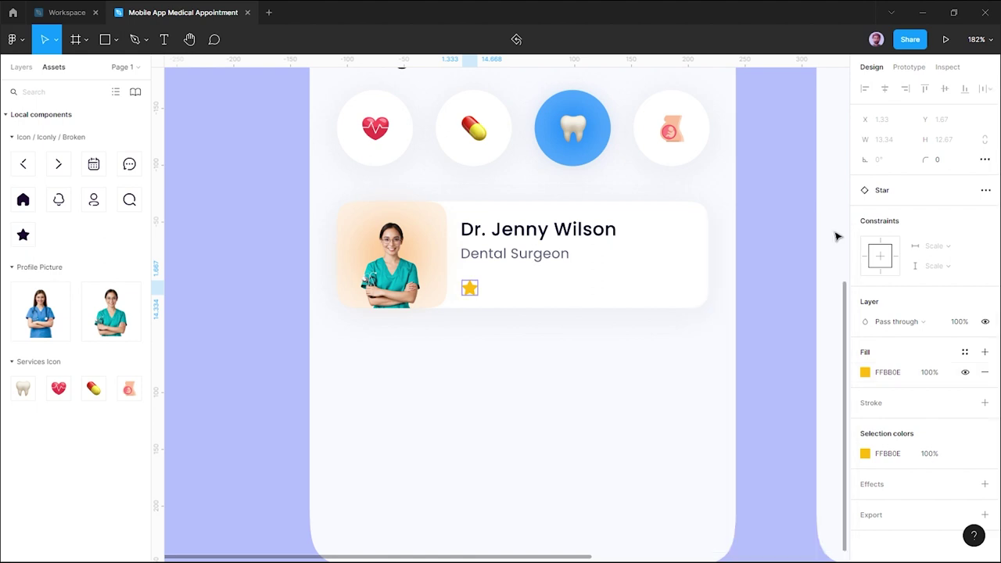
{"action": "left_click", "coordinate": [622, 369]}
Duplicate the Dental Surgeon text beside the star and retype it as 4.8.
{"action": "left_click", "coordinate": [496, 262]}
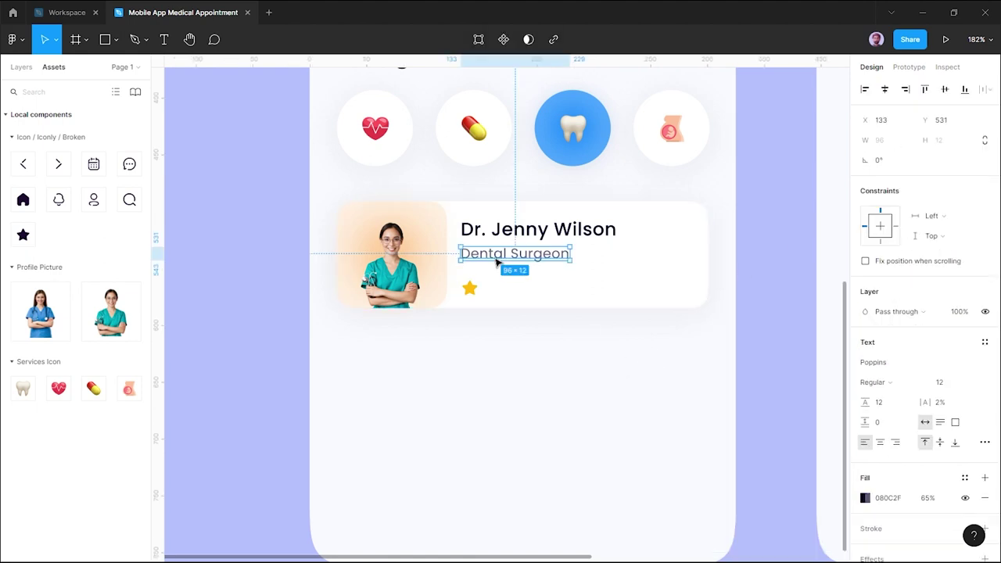
{"action": "left_click_drag", "start_coordinate": [485, 257], "coordinate": [503, 289]}
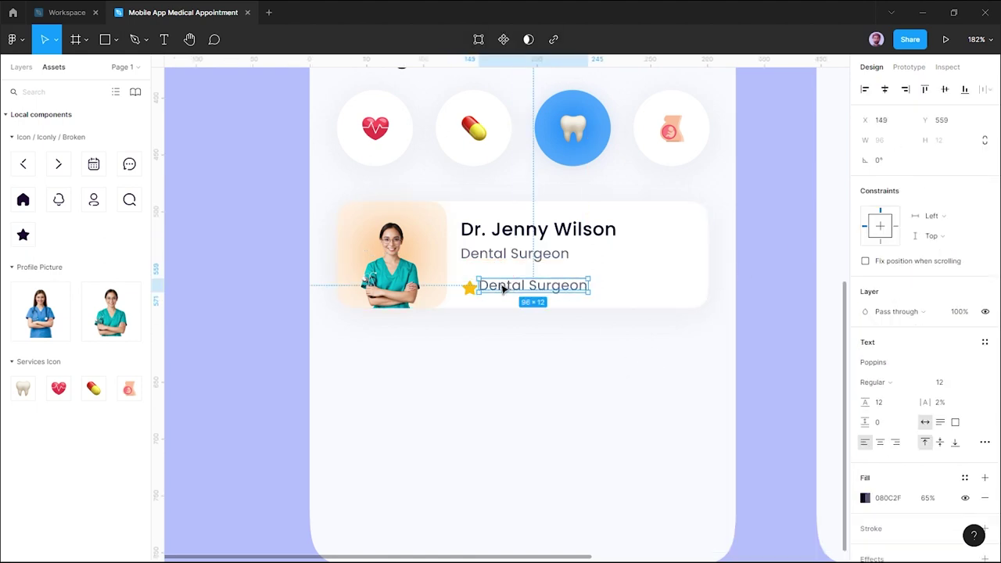
{"action": "double_click", "coordinate": [501, 285]}
{"action": "type", "text": "4.8"}
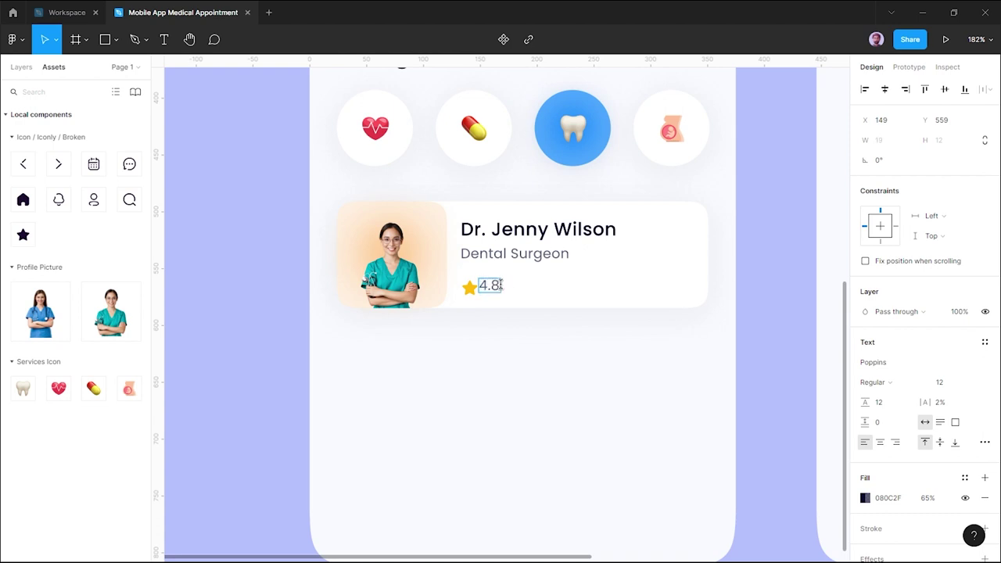
{"action": "left_click", "coordinate": [511, 349]}
{"action": "scroll", "coordinate": [503, 323], "scroll_direction": "up", "scroll_amount": 2, "text": "ctrl"}
Align the 4.8 label with the star and wrap both in an auto layout row.
{"action": "left_click", "coordinate": [493, 286]}
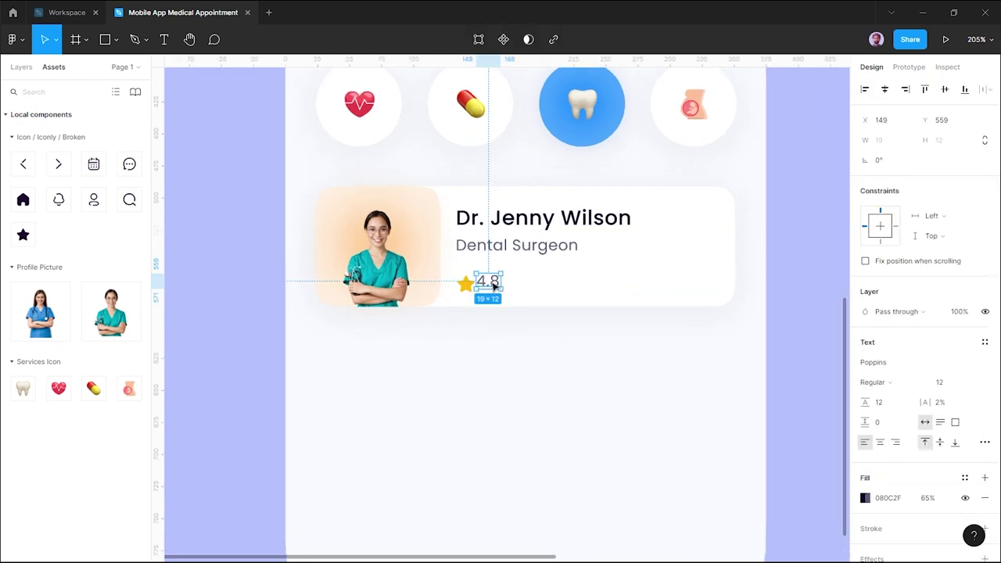
{"action": "left_click_drag", "start_coordinate": [497, 290], "coordinate": [502, 291]}
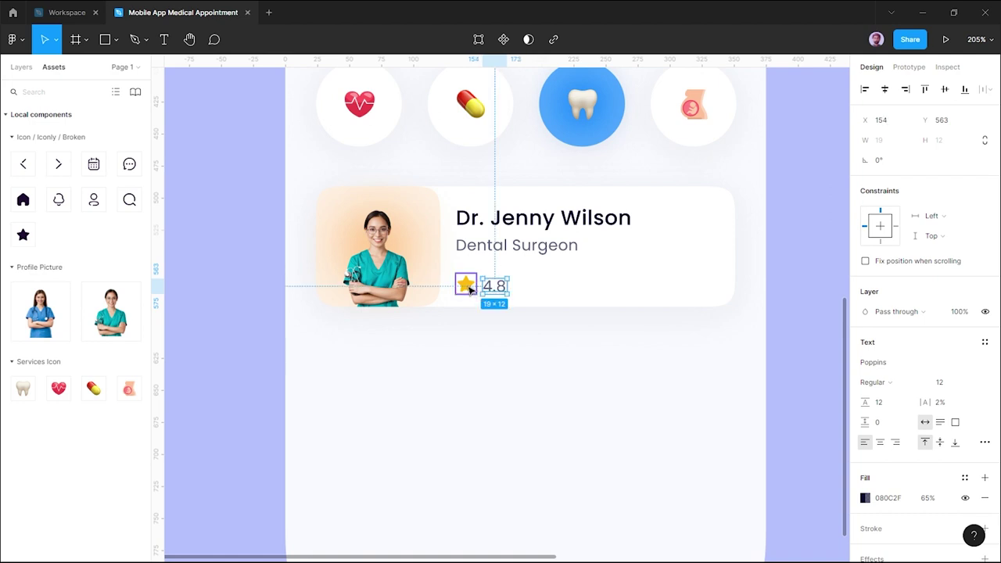
{"action": "left_click", "coordinate": [467, 285], "text": "shift"}
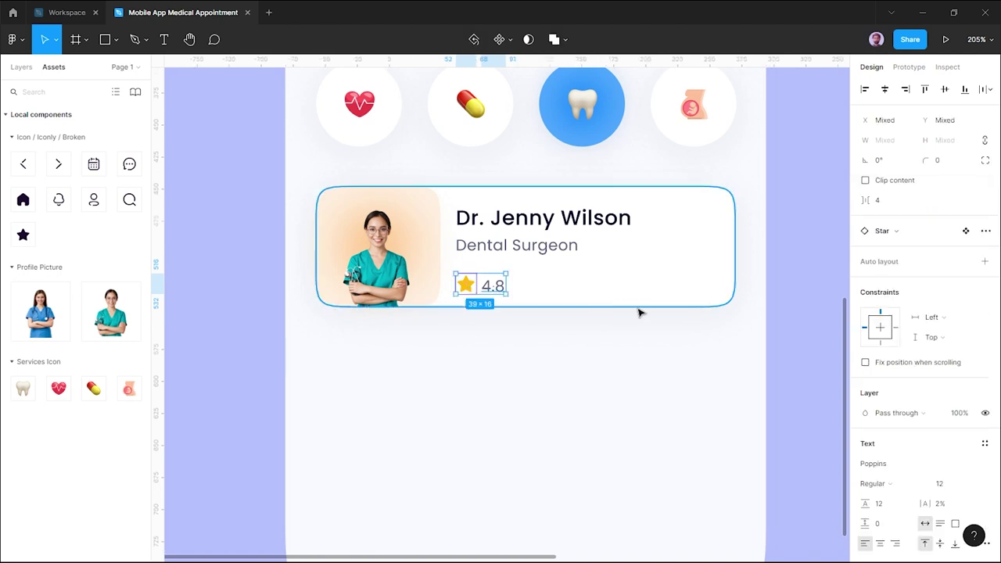
{"action": "left_click", "coordinate": [984, 261]}
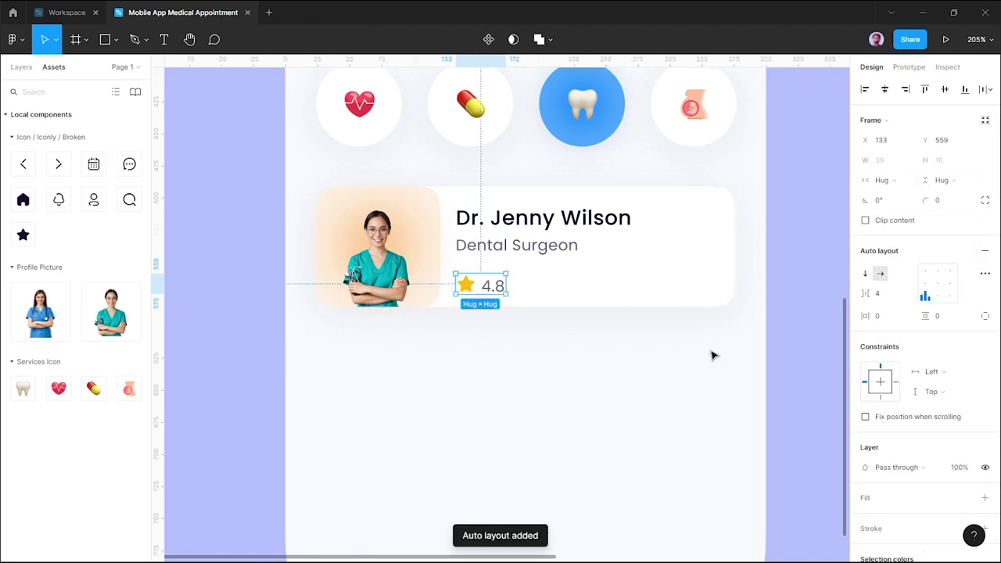
{"action": "left_click", "coordinate": [581, 359]}
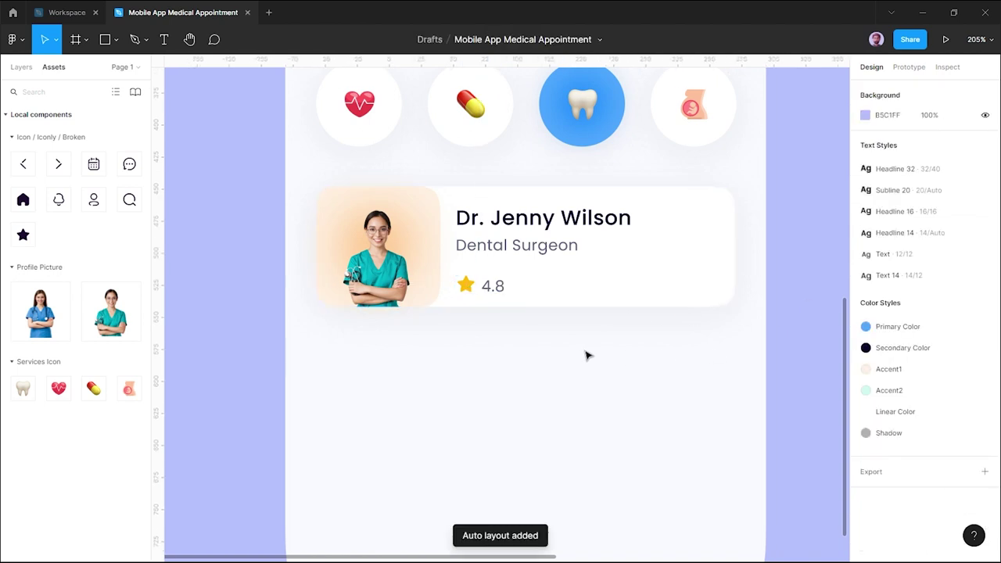
Nudge the name, subtitle and rating row up together by two pixels.
{"action": "left_click", "coordinate": [496, 284]}
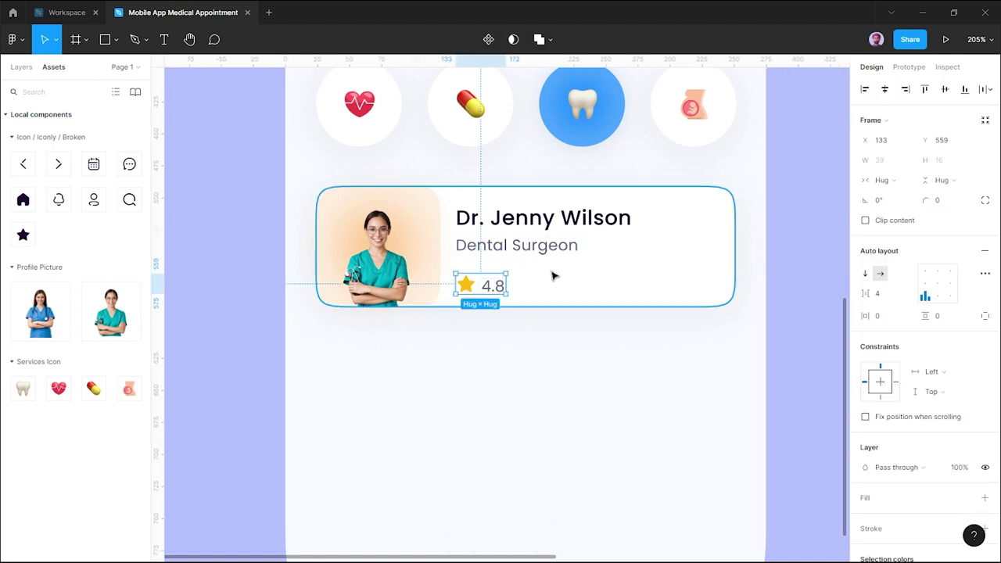
{"action": "left_click", "coordinate": [548, 219]}
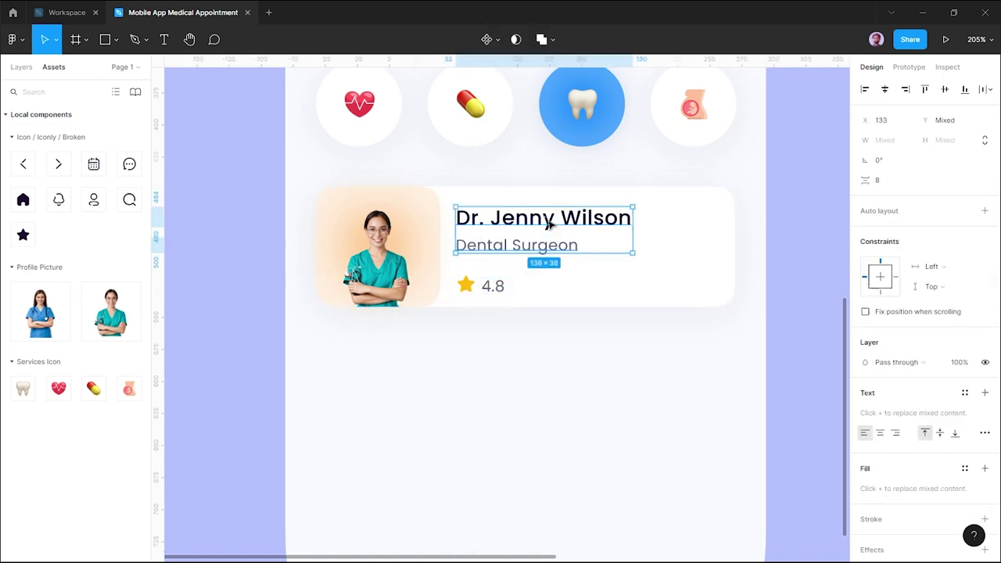
{"action": "left_click", "coordinate": [481, 286], "text": "shift"}
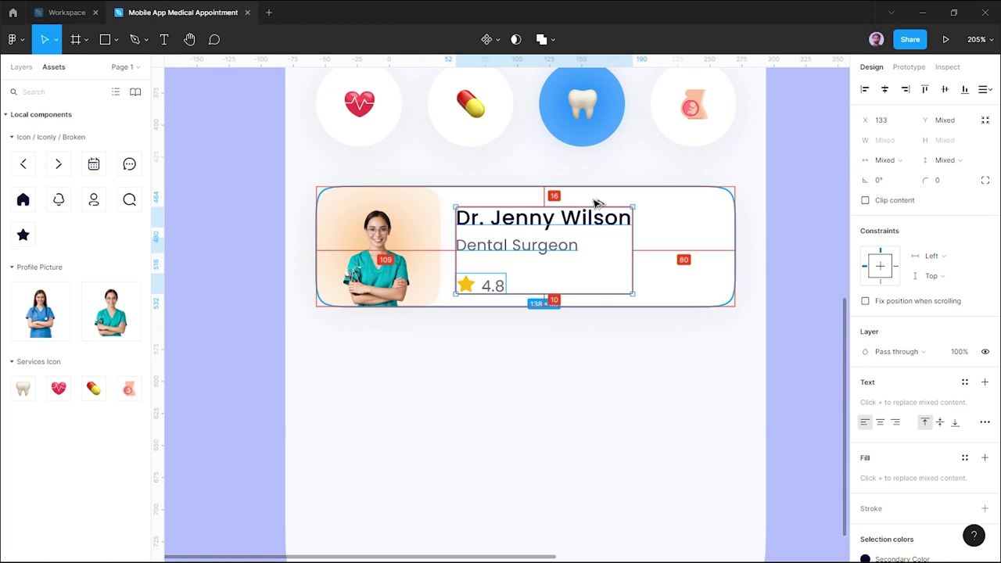
{"action": "key", "text": "Up"}
{"action": "key", "text": "Up"}
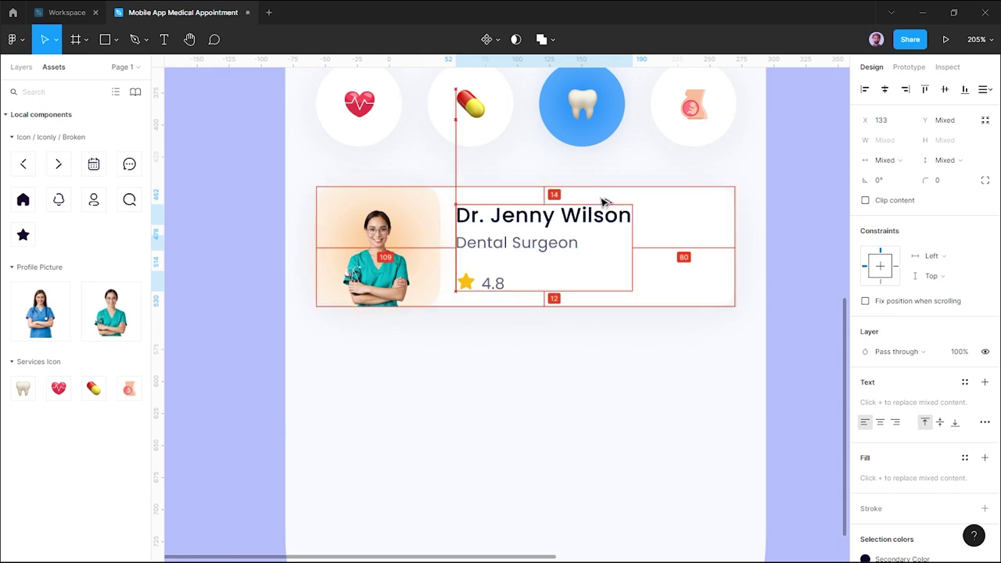
{"action": "key", "text": "Up"}
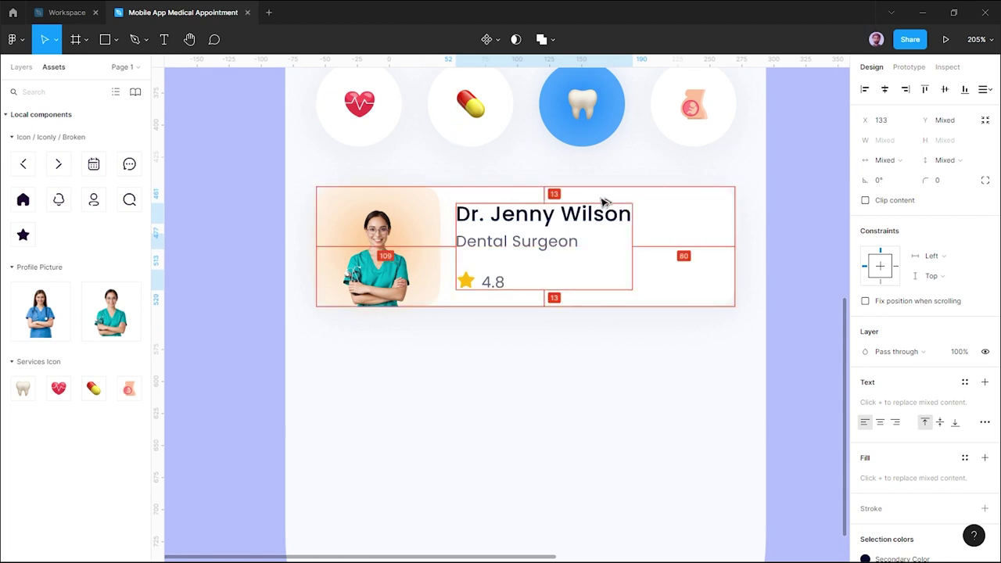
{"action": "left_click", "coordinate": [566, 377]}
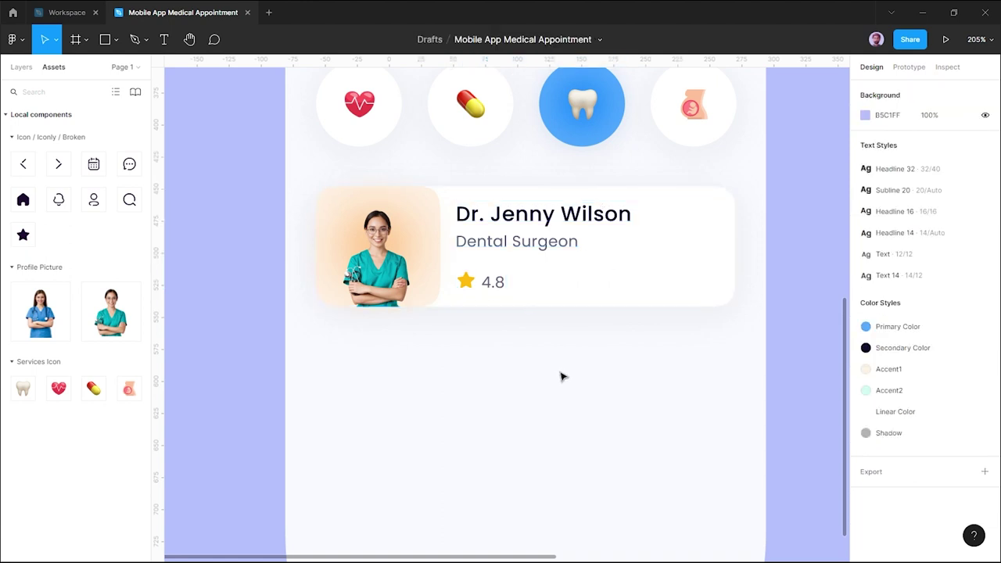
Measure the text spacing, then nudge the 4.8 rating row one pixel lower.
{"action": "left_click", "coordinate": [504, 242]}
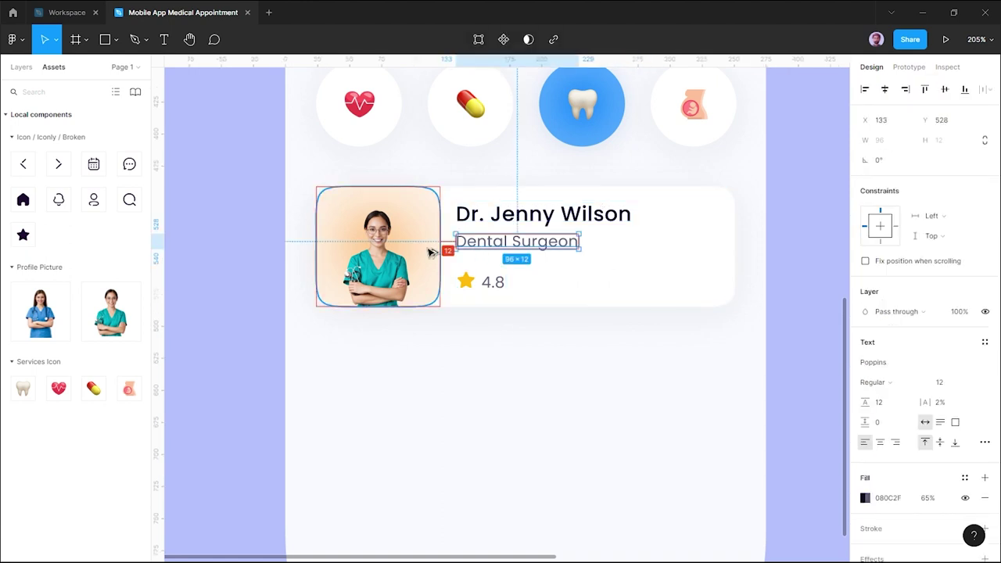
{"action": "left_click", "coordinate": [517, 372]}
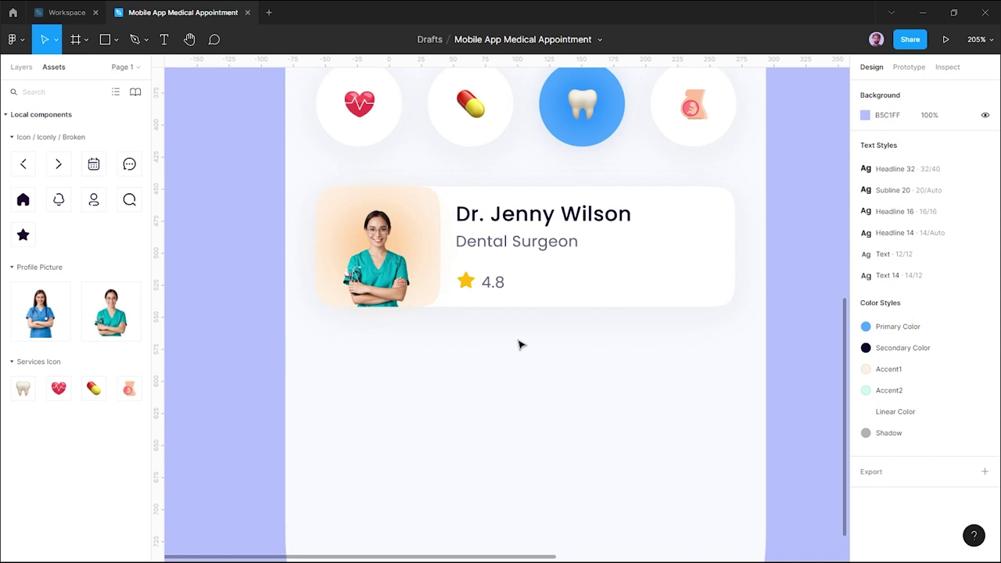
{"action": "left_click", "coordinate": [550, 222]}
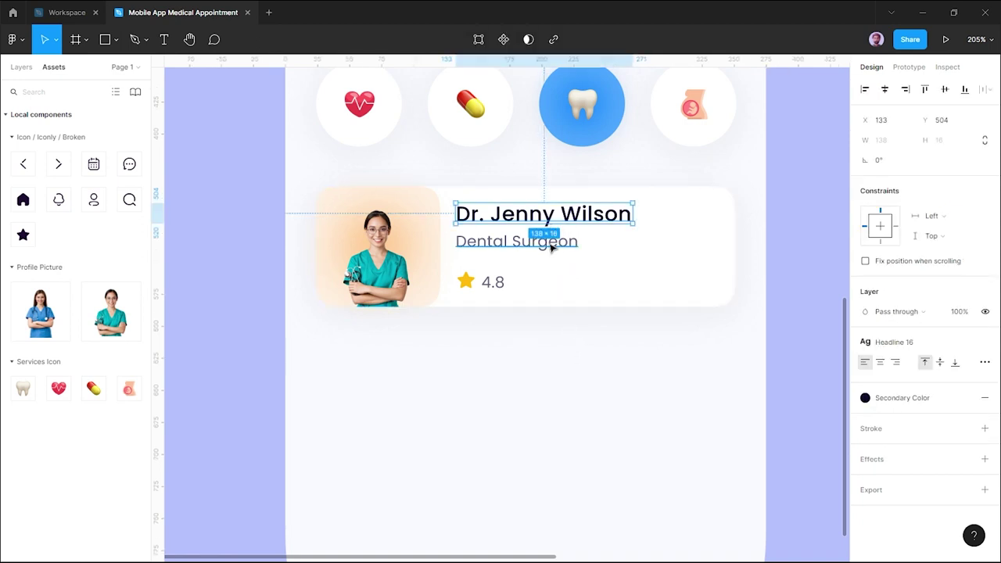
{"action": "left_click", "coordinate": [551, 246], "text": "shift"}
{"action": "key", "text": "alt"}
{"action": "key", "text": "alt"}
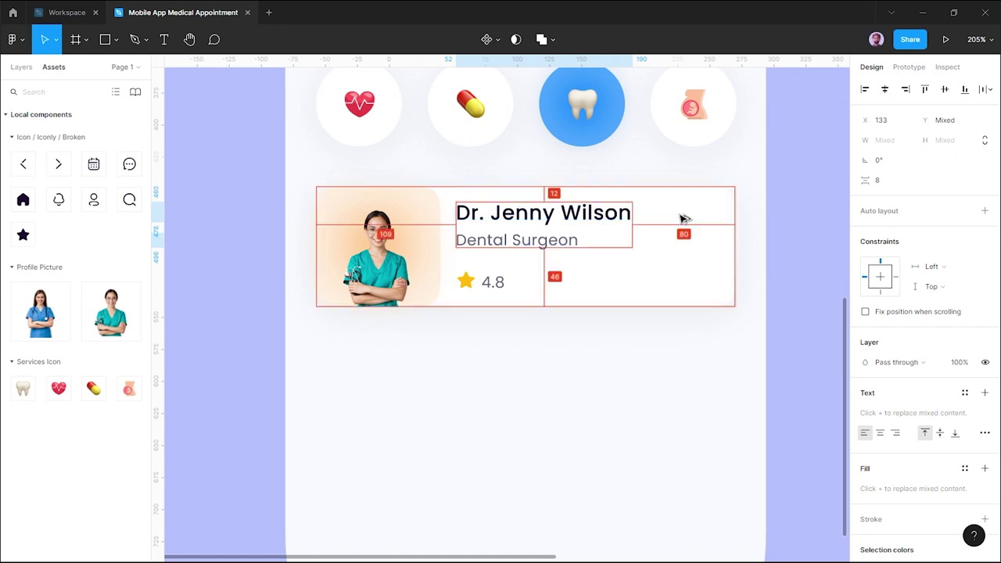
{"action": "left_click", "coordinate": [479, 282]}
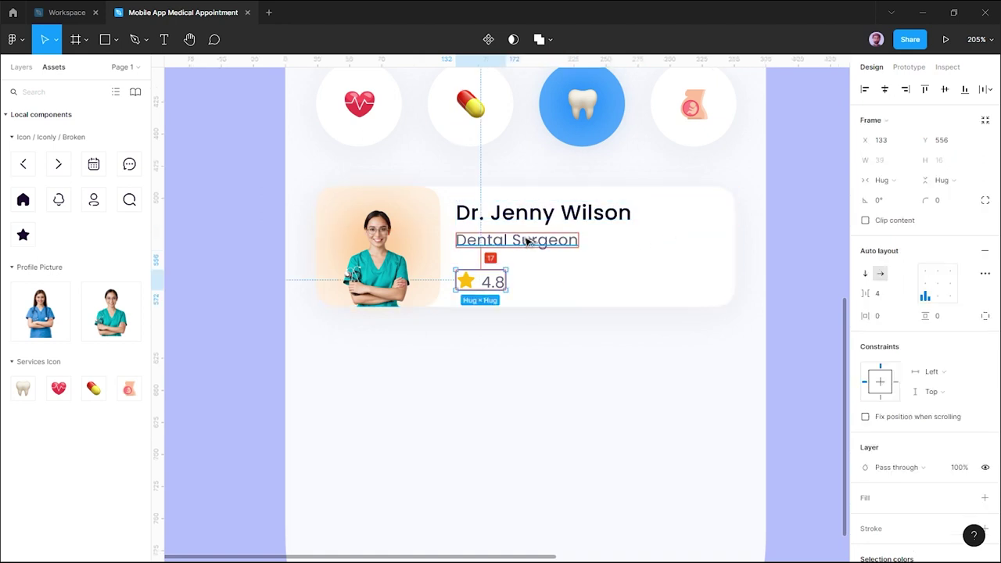
{"action": "key", "text": "Down"}
{"action": "key", "text": "Down"}
{"action": "key", "text": "Down"}
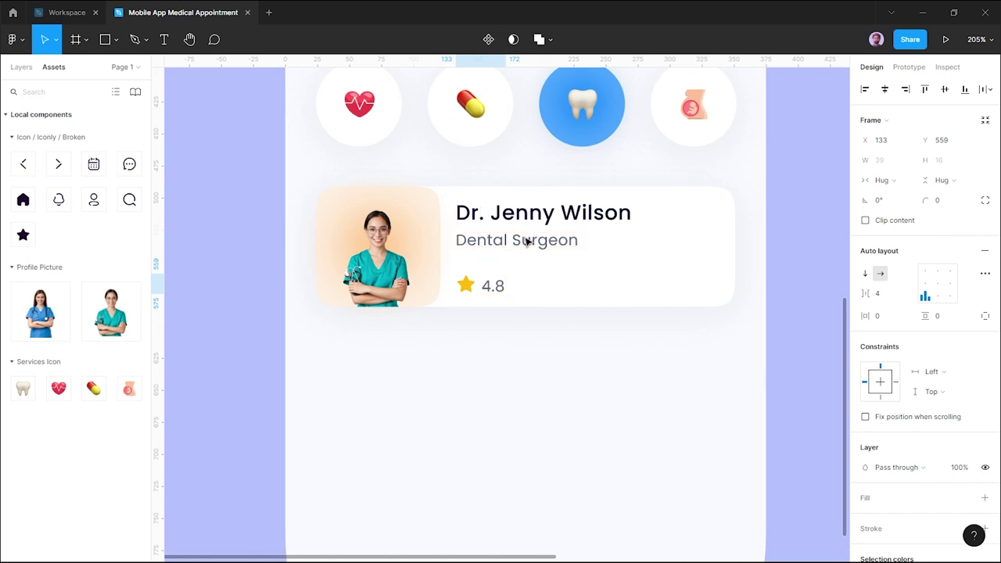
{"action": "left_click", "coordinate": [521, 346]}
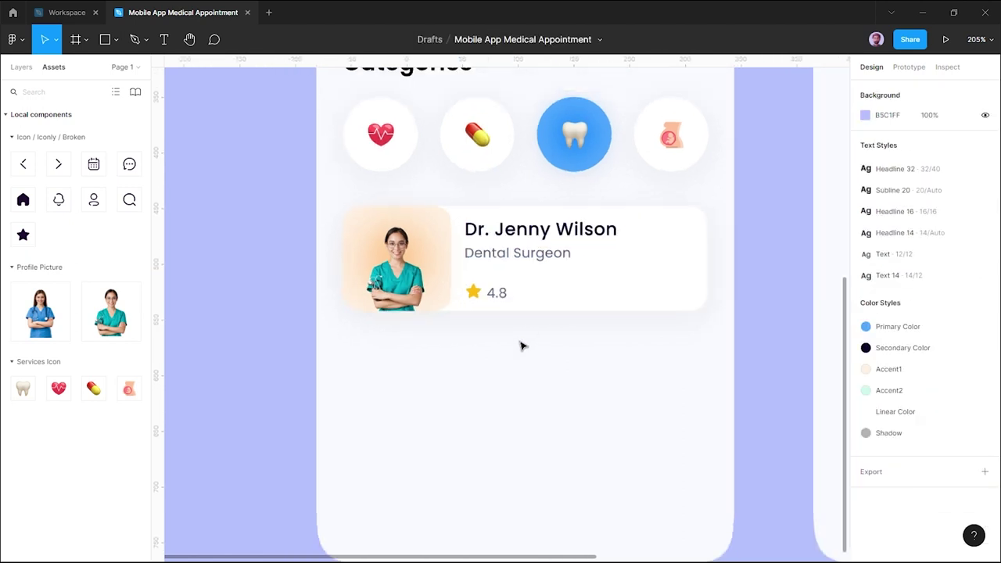
Duplicate the whole Dr. Jenny Wilson card and place the copy just below the original.
{"action": "scroll", "coordinate": [521, 347], "scroll_direction": "down", "scroll_amount": 1}
{"action": "left_click_drag", "start_coordinate": [543, 340], "coordinate": [483, 342]}
{"action": "scroll", "coordinate": [482, 344], "scroll_direction": "down", "scroll_amount": 2}
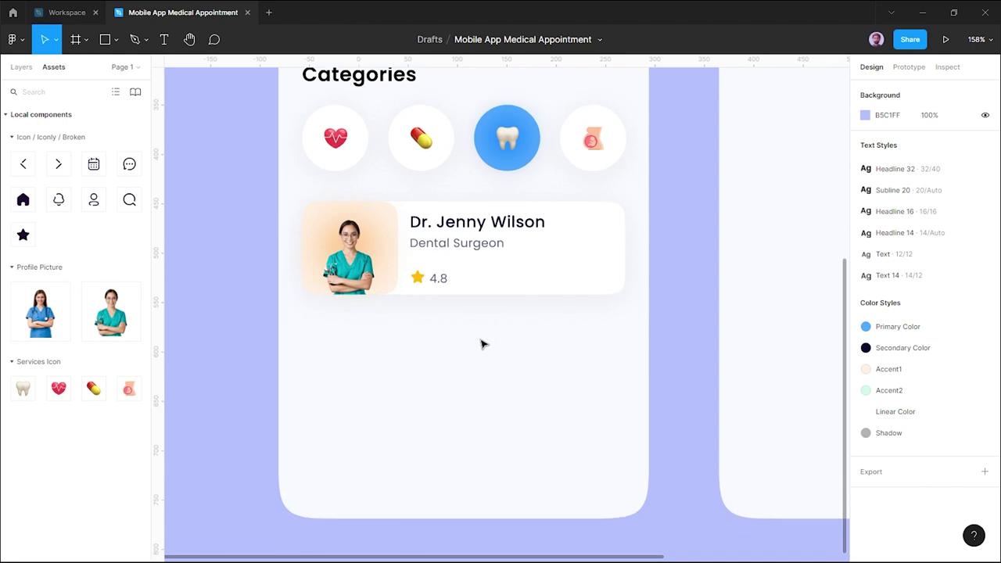
{"action": "scroll", "coordinate": [486, 339], "scroll_direction": "down", "scroll_amount": 1}
{"action": "mouse_move", "coordinate": [313, 322]}
{"action": "left_mouse_down"}
{"action": "mouse_move", "coordinate": [576, 201]}
{"action": "mouse_move", "coordinate": [641, 183]}
{"action": "left_mouse_up"}
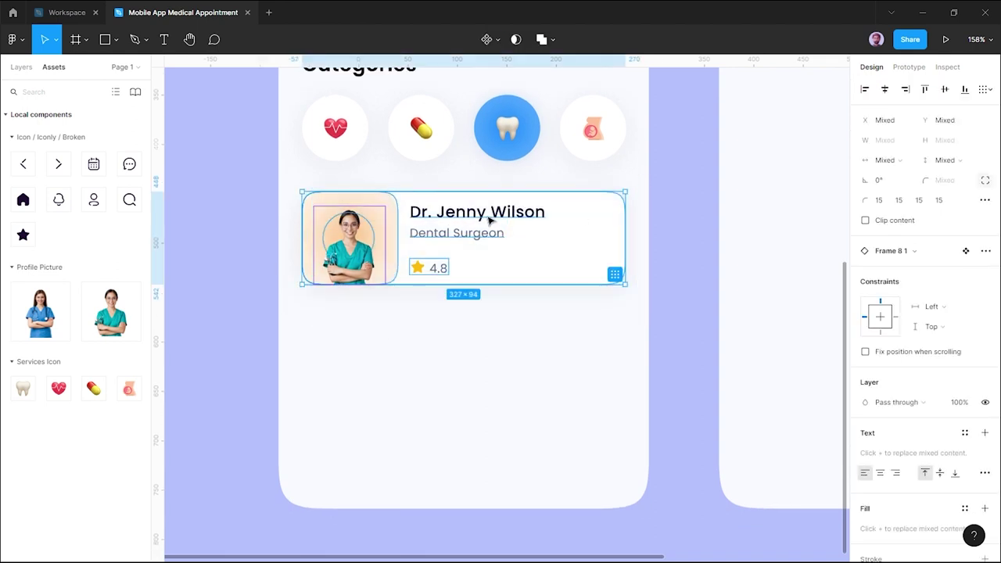
{"action": "left_click_drag", "start_coordinate": [488, 222], "coordinate": [485, 327]}
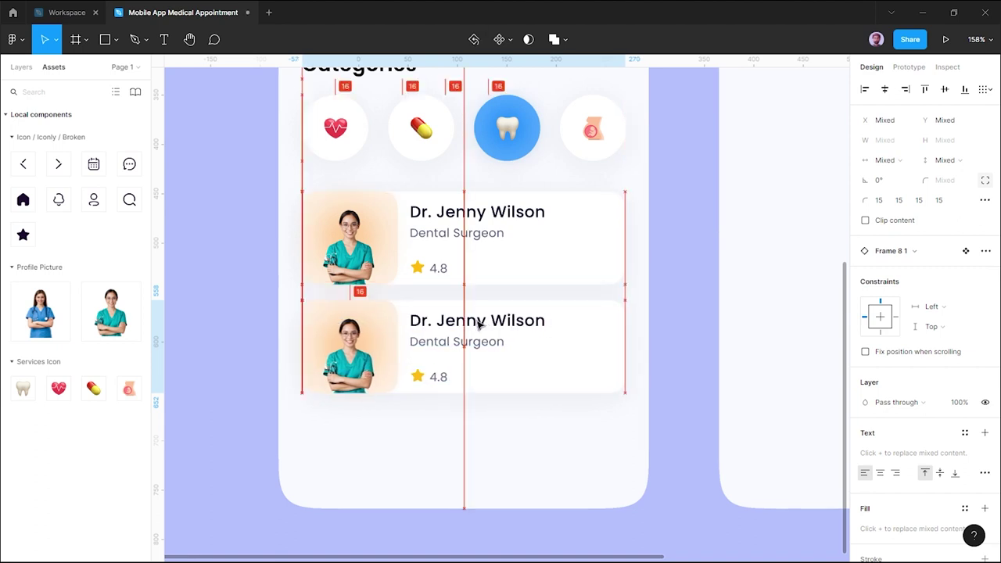
{"action": "left_click_drag", "start_coordinate": [479, 327], "coordinate": [484, 320]}
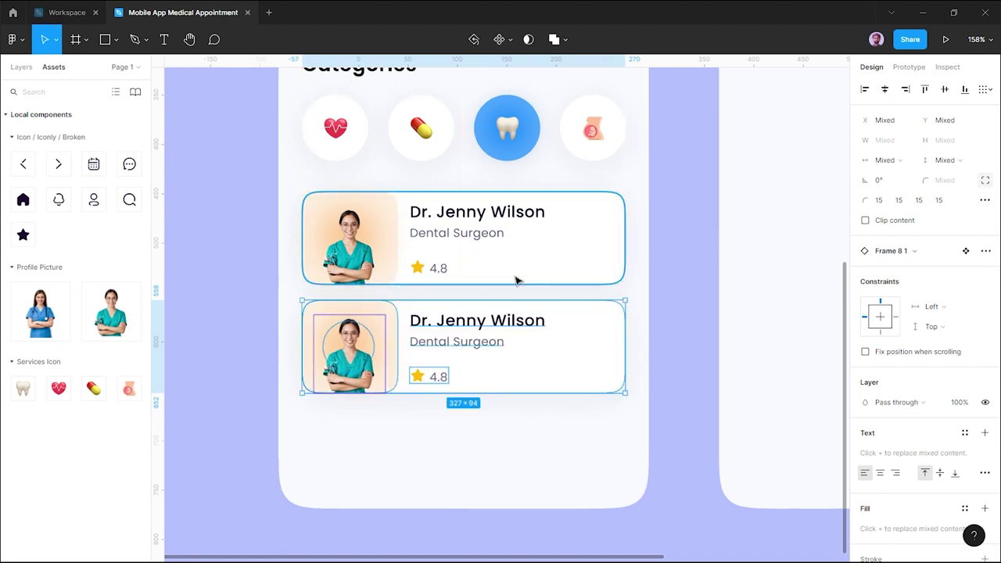
{"action": "key", "text": "Down"}
{"action": "key", "text": "Down"}
{"action": "key", "text": "Down"}
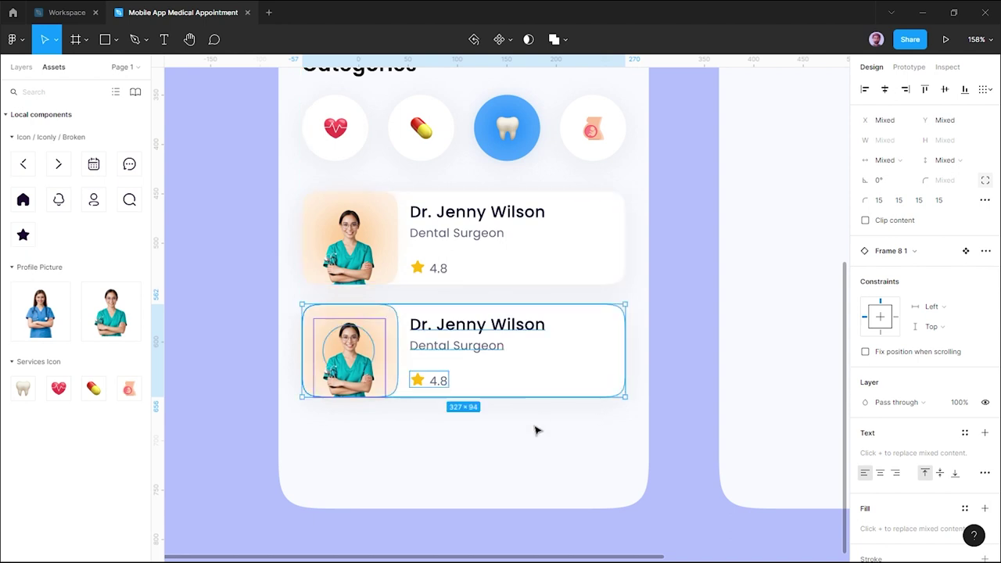
{"action": "left_click", "coordinate": [532, 419]}
{"action": "left_click", "coordinate": [500, 327], "text": "ctrl"}
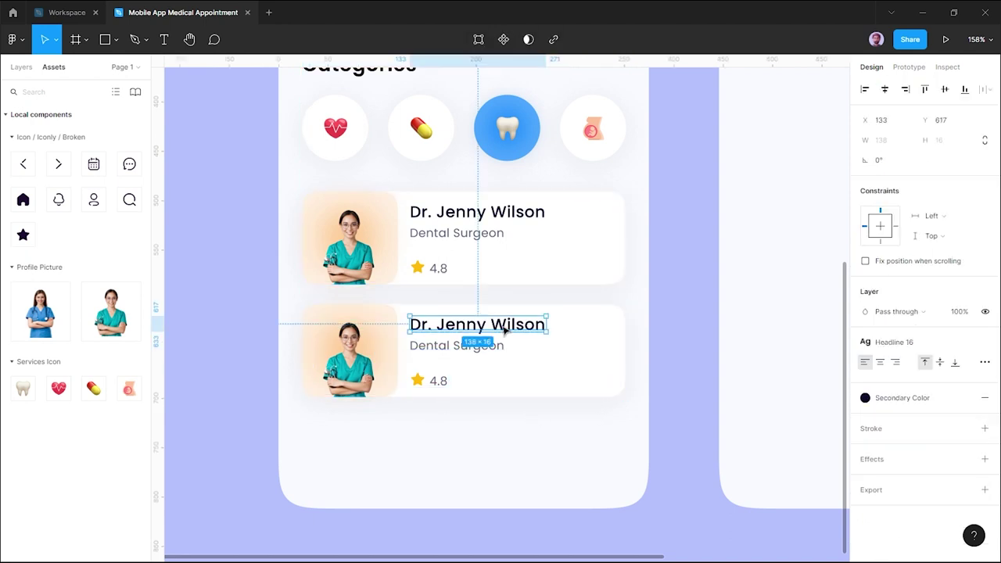
Replace the copied card's name with a Content Reel sample full name prefixed by 'Dr.'.
{"action": "right_click", "coordinate": [503, 329]}
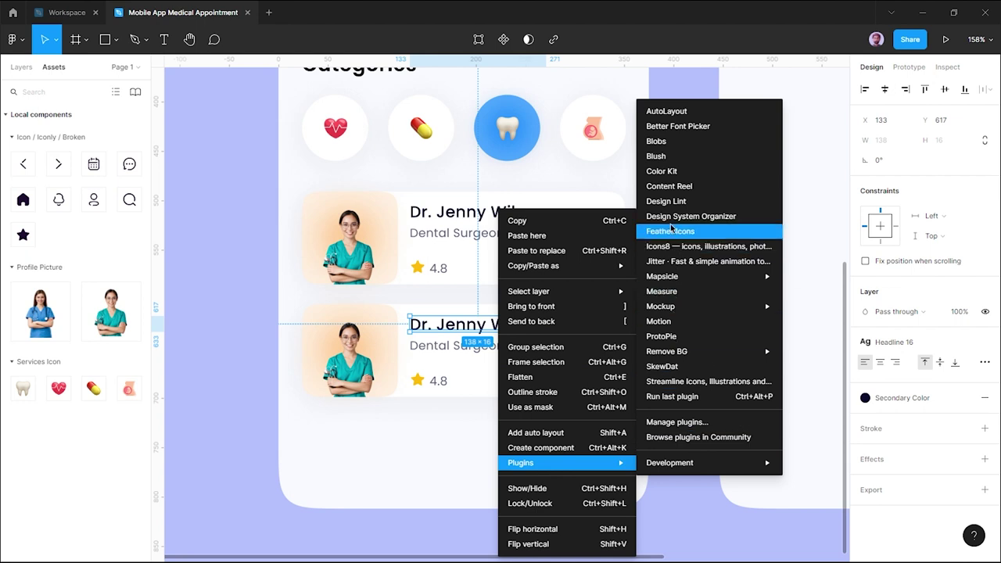
{"action": "left_click", "coordinate": [671, 186]}
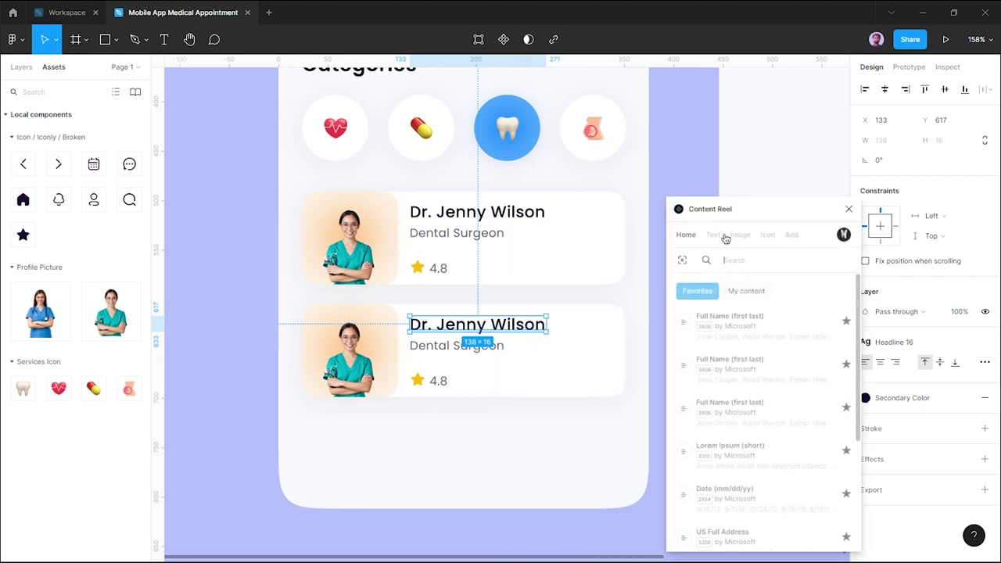
{"action": "left_click", "coordinate": [747, 322]}
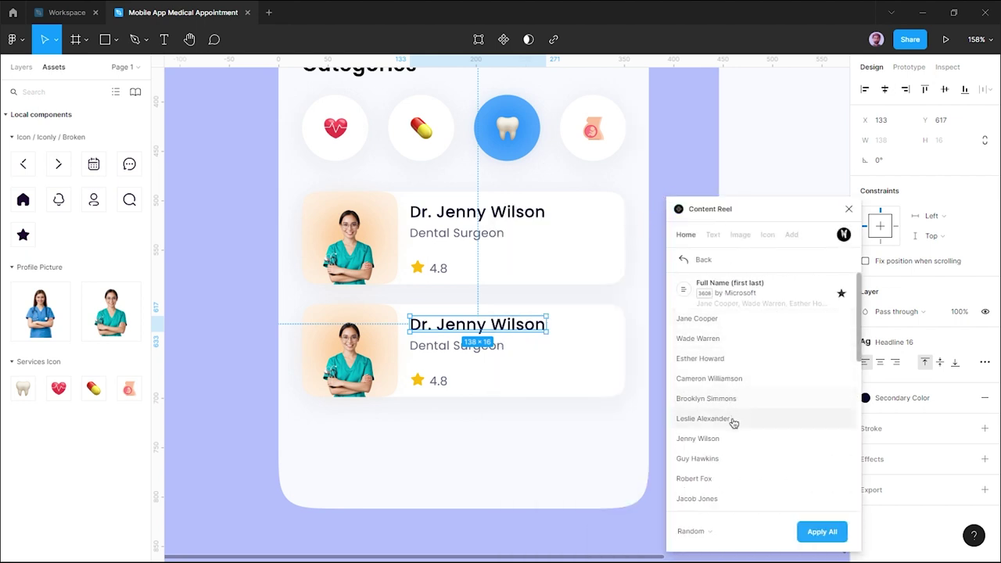
{"action": "scroll", "coordinate": [734, 423], "scroll_direction": "down", "scroll_amount": 2}
{"action": "left_click", "coordinate": [721, 456]}
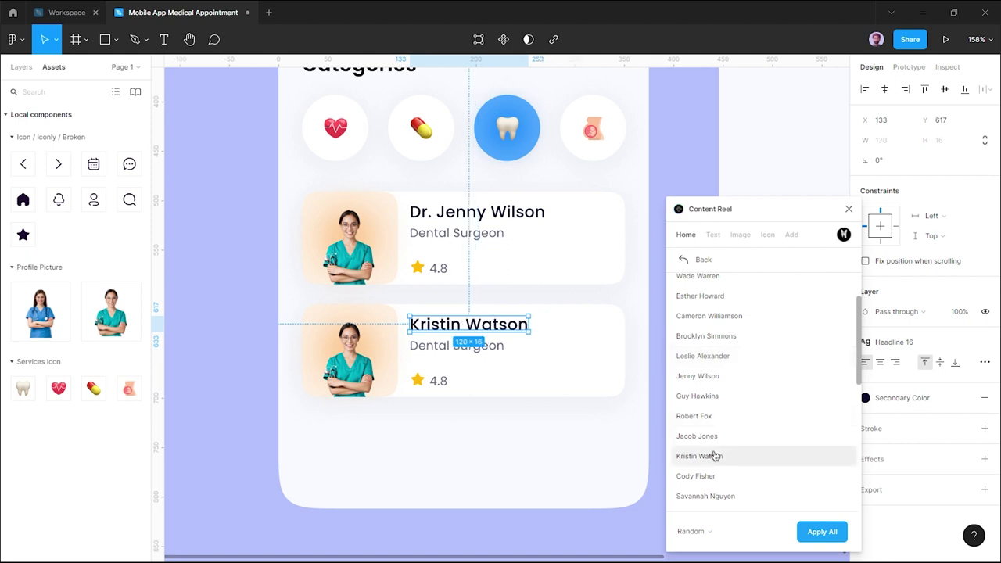
{"action": "double_click", "coordinate": [422, 330]}
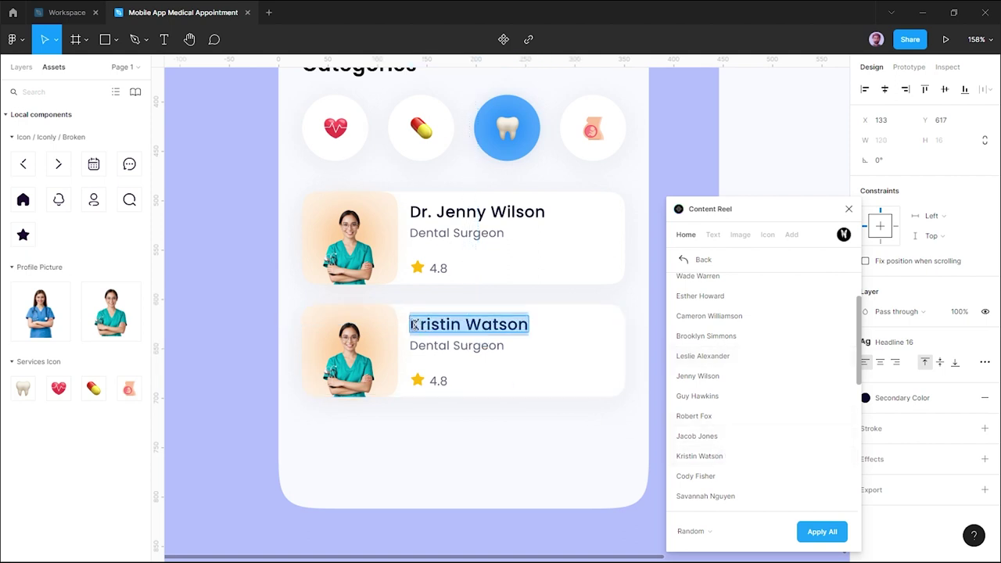
{"action": "left_click", "coordinate": [415, 325]}
{"action": "type", "text": "Dr."}
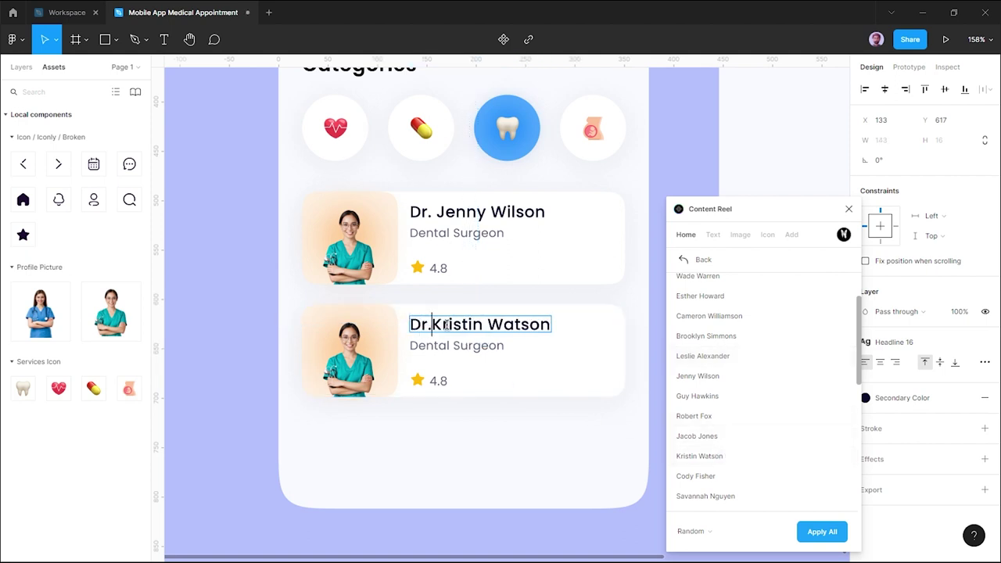
{"action": "key", "text": "Escape"}
{"action": "left_click", "coordinate": [529, 409]}
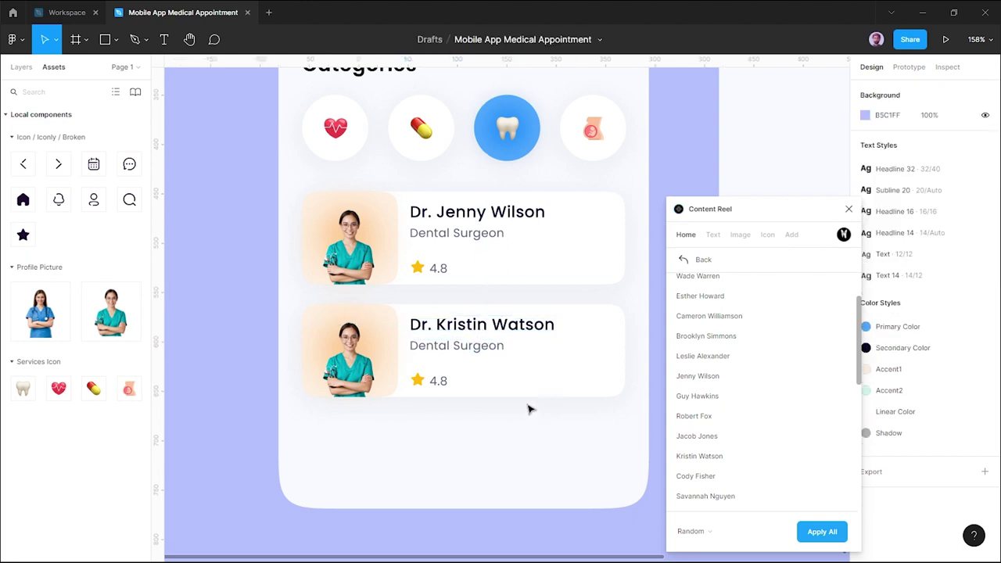
Retype the copied card's subtitle as General Dentist and close Content Reel.
{"action": "double_click", "coordinate": [477, 352]}
{"action": "type", "text": "General Dentist"}
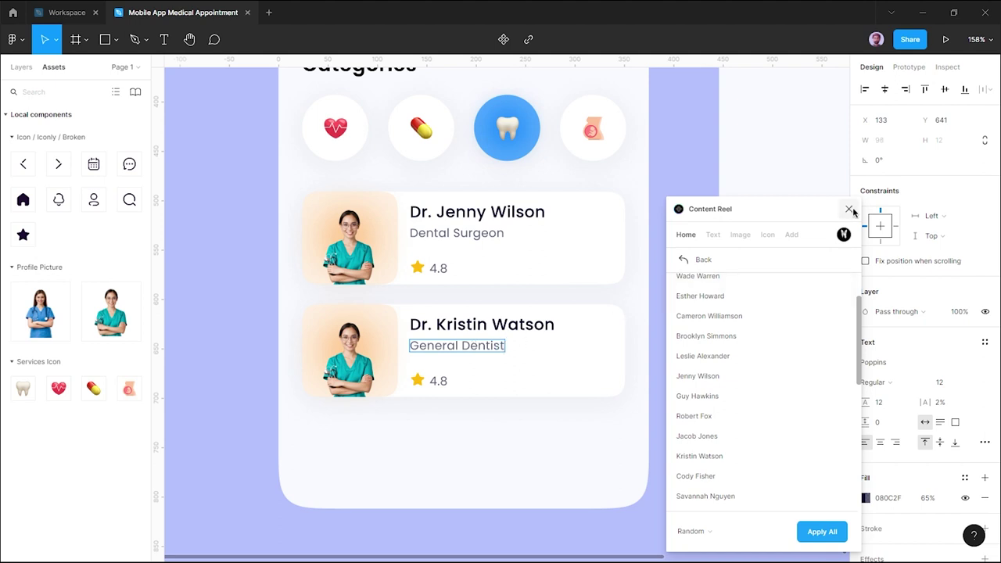
{"action": "left_click", "coordinate": [850, 208]}
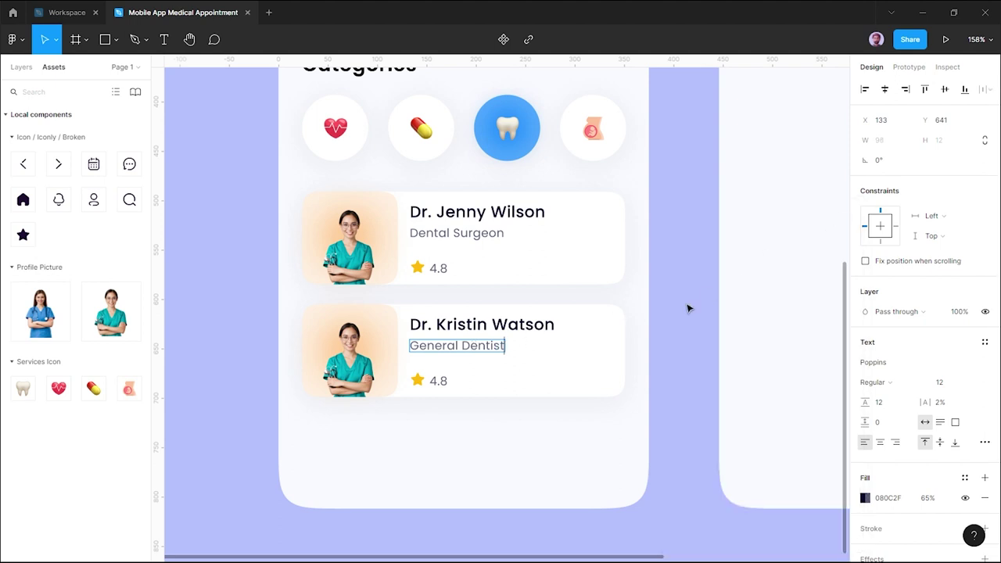
{"action": "left_click", "coordinate": [670, 364]}
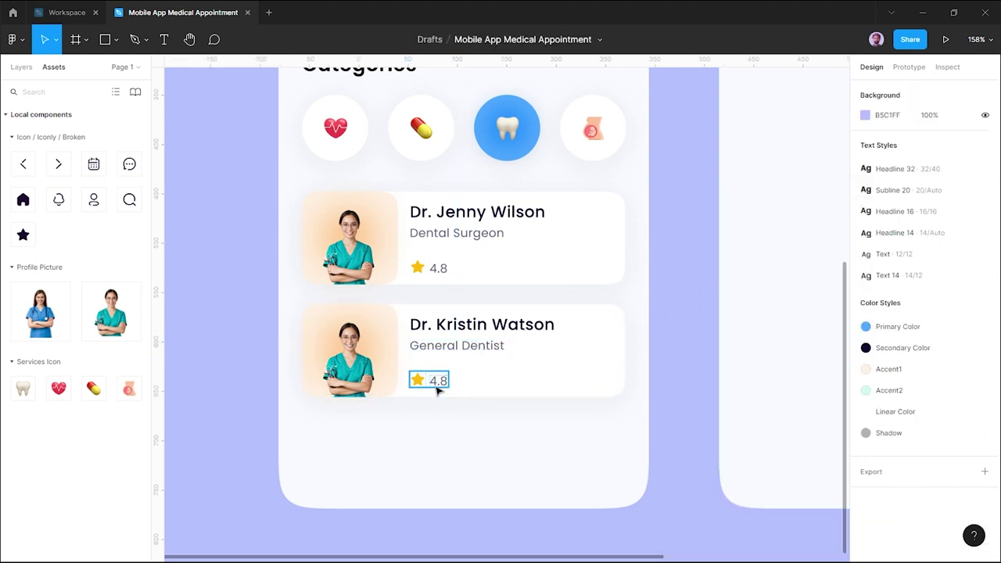
{"action": "double_click", "coordinate": [375, 368]}
Detach the photo background's Accent1 style and apply the mint Accent2 style.
{"action": "left_click", "coordinate": [966, 362]}
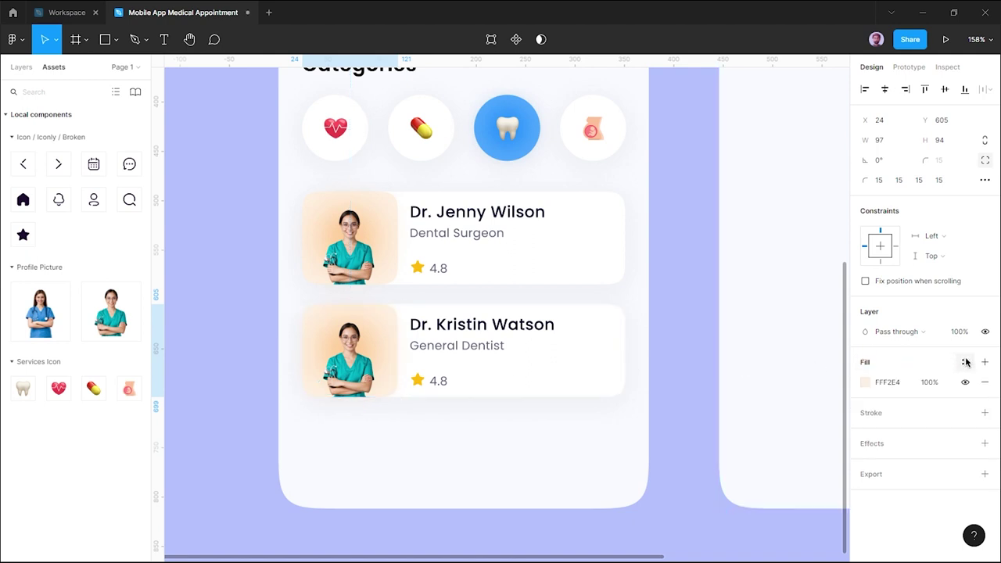
{"action": "left_click", "coordinate": [964, 363]}
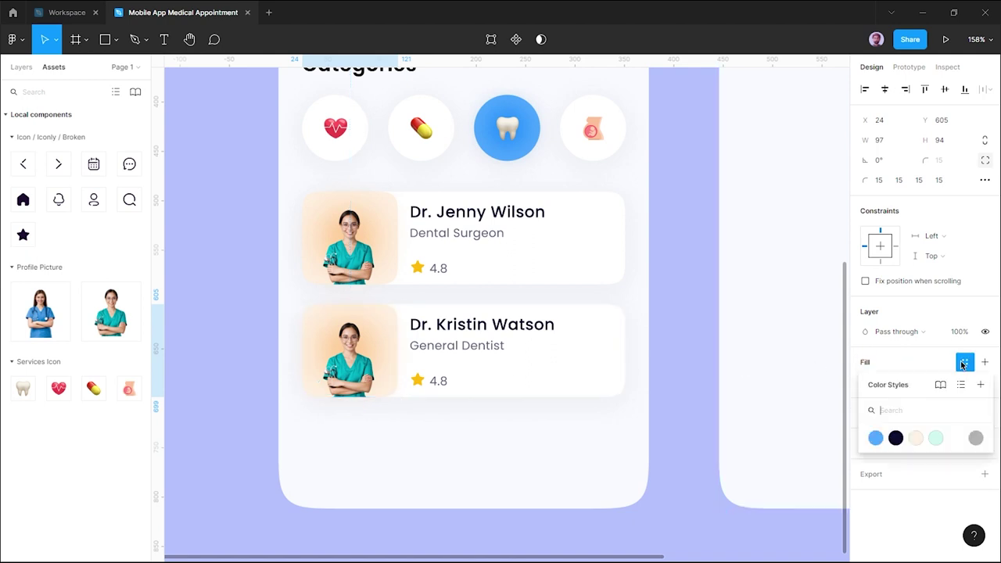
{"action": "left_click", "coordinate": [943, 441]}
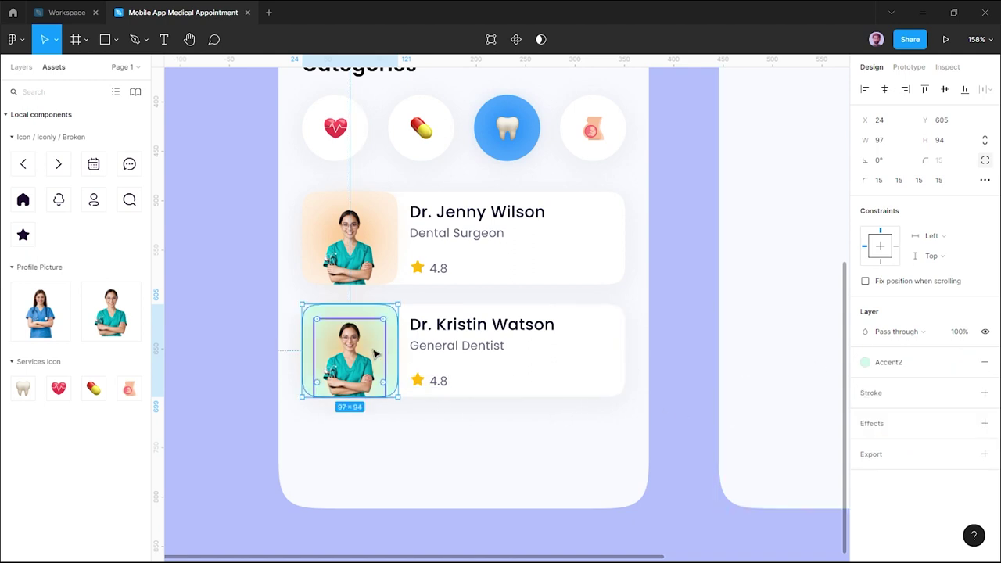
Recolour the Ellipse 8 glow to a bright mint green 70FFD0 sampled from the card.
{"action": "left_click", "coordinate": [22, 67]}
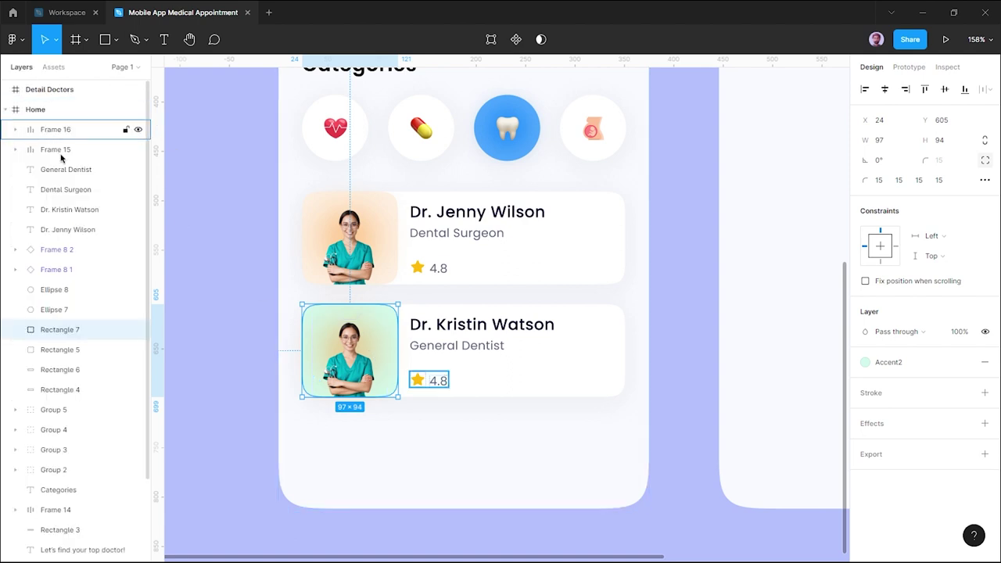
{"action": "left_click", "coordinate": [54, 292]}
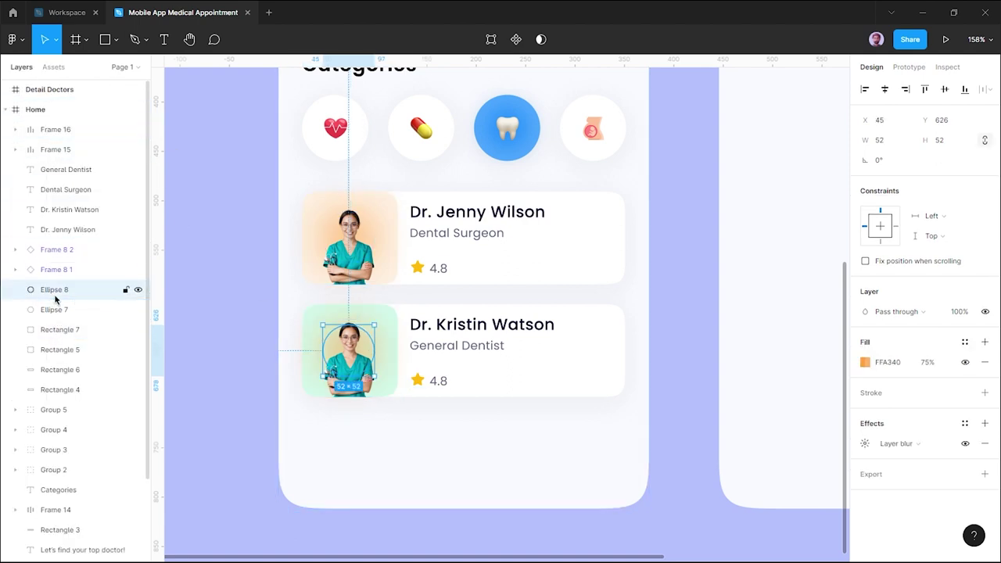
{"action": "left_click", "coordinate": [866, 363]}
{"action": "left_click", "coordinate": [715, 423]}
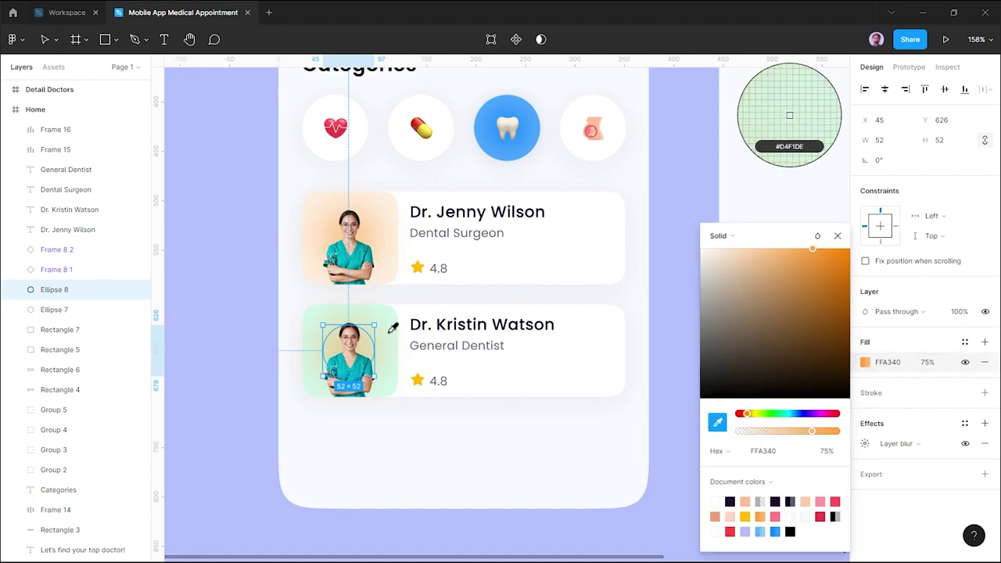
{"action": "left_click", "coordinate": [393, 333]}
{"action": "mouse_move", "coordinate": [799, 260]}
{"action": "left_mouse_down"}
{"action": "mouse_move", "coordinate": [809, 248]}
{"action": "mouse_move", "coordinate": [785, 251]}
{"action": "left_mouse_up"}
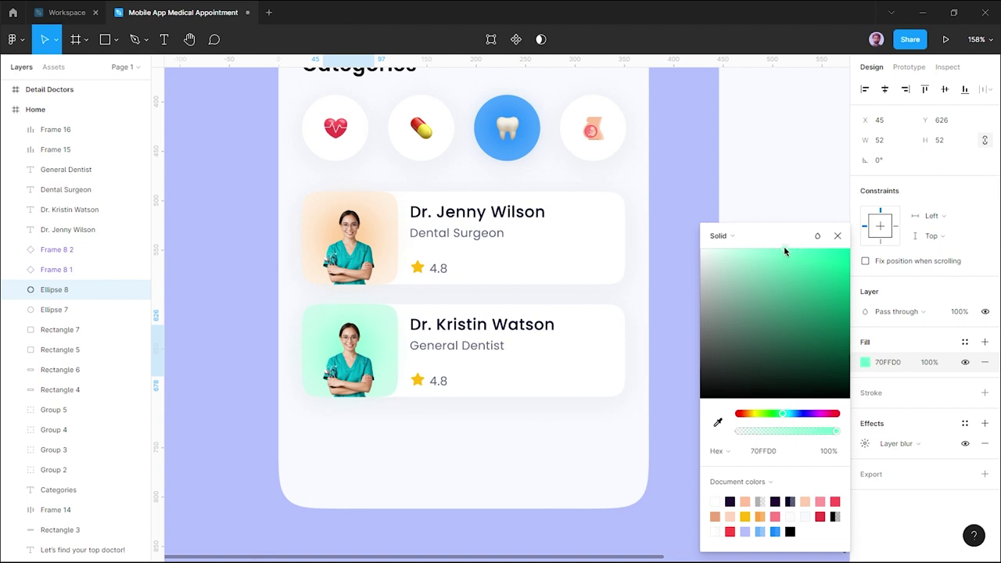
{"action": "left_click", "coordinate": [839, 237]}
{"action": "left_click", "coordinate": [652, 302]}
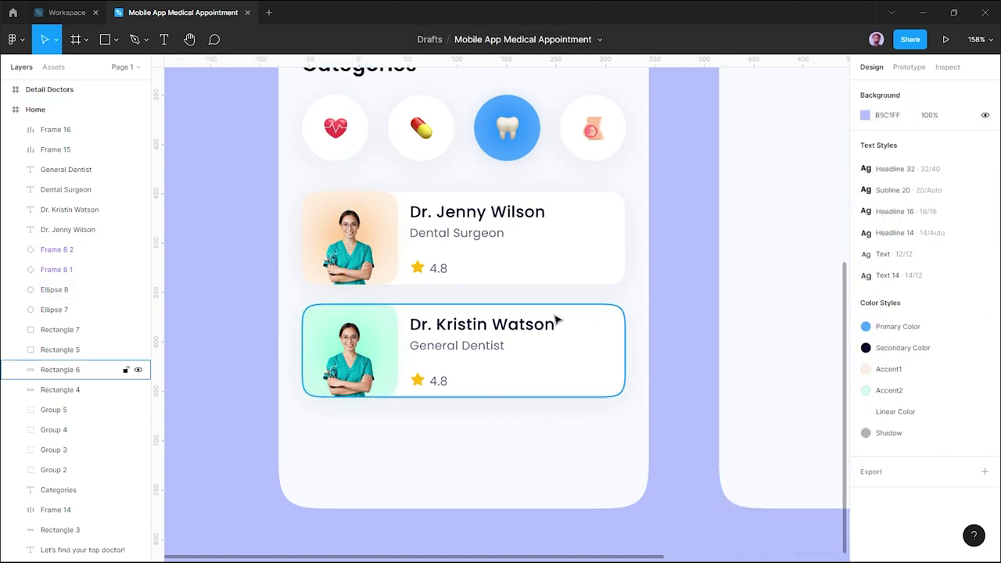
Swap the second card's photo for the other Profile Picture and align it in the card.
{"action": "left_click", "coordinate": [342, 347]}
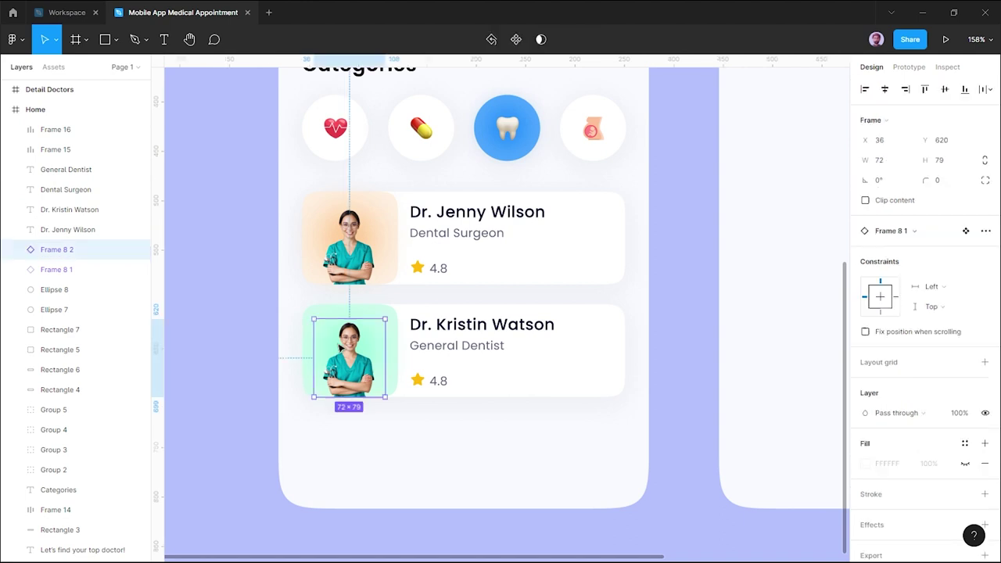
{"action": "left_click", "coordinate": [937, 231]}
{"action": "left_click", "coordinate": [907, 366]}
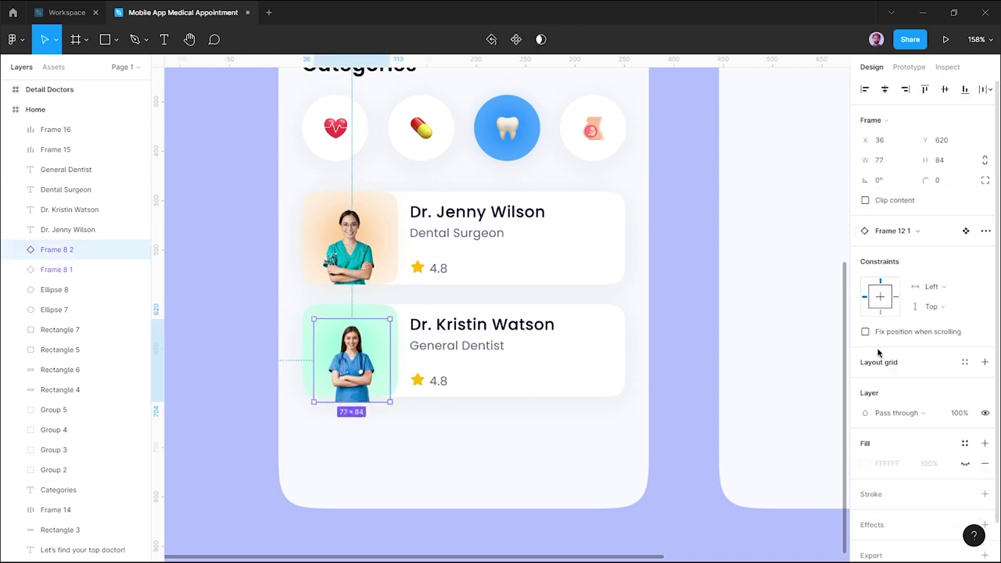
{"action": "left_click_drag", "start_coordinate": [367, 382], "coordinate": [367, 377]}
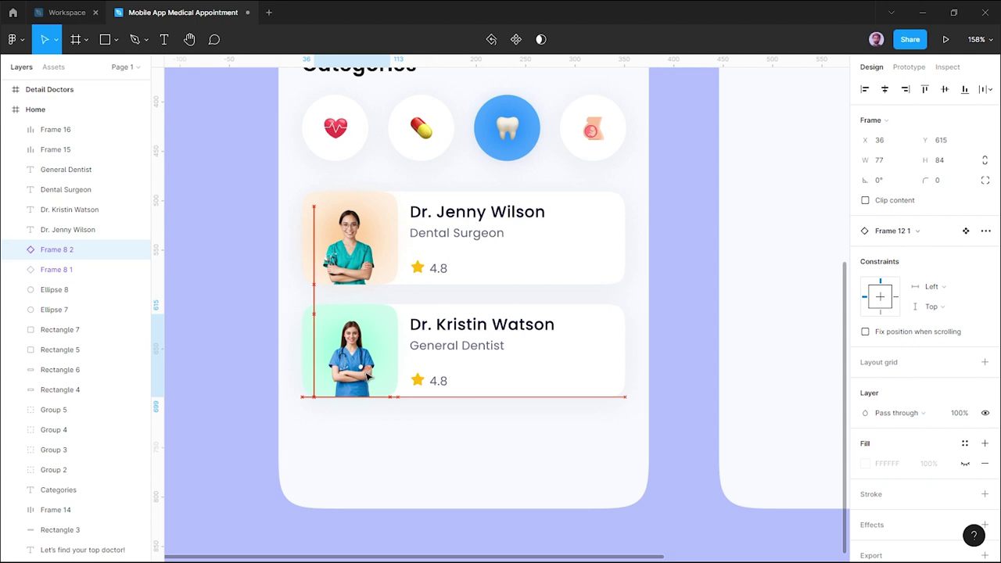
{"action": "left_click_drag", "start_coordinate": [368, 377], "coordinate": [365, 377]}
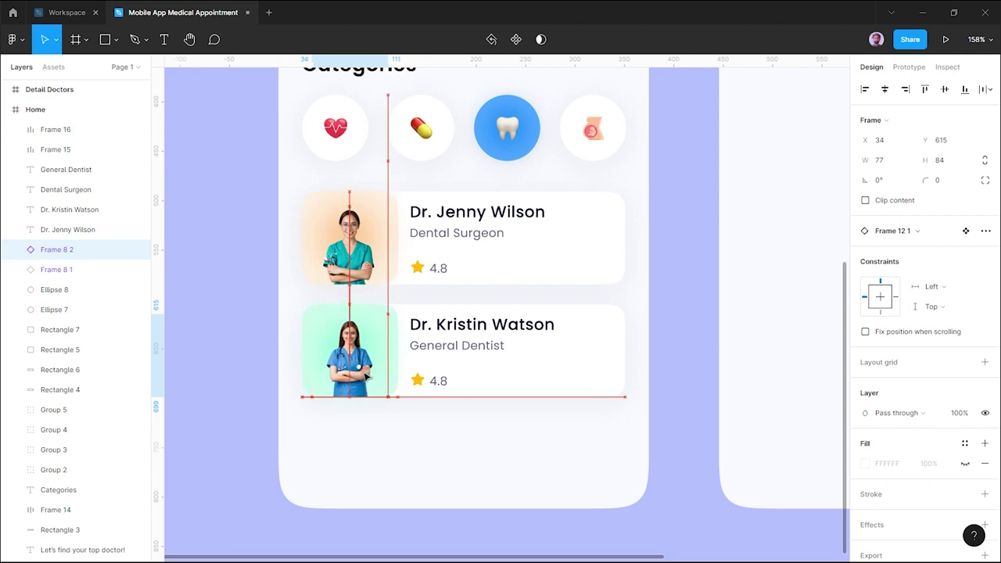
{"action": "scroll", "coordinate": [352, 368], "scroll_direction": "up", "scroll_amount": 3, "text": "ctrl"}
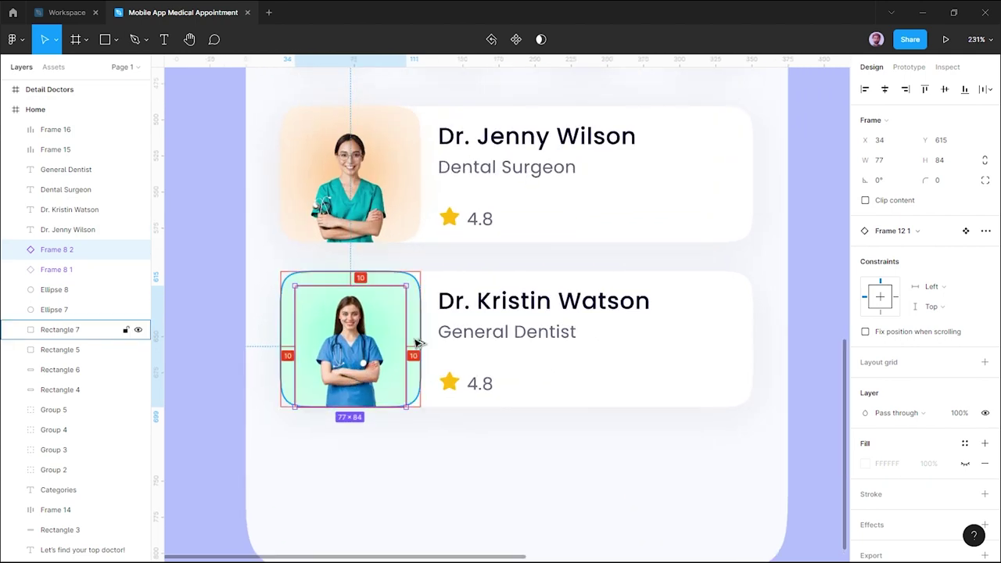
{"action": "left_click", "coordinate": [407, 438]}
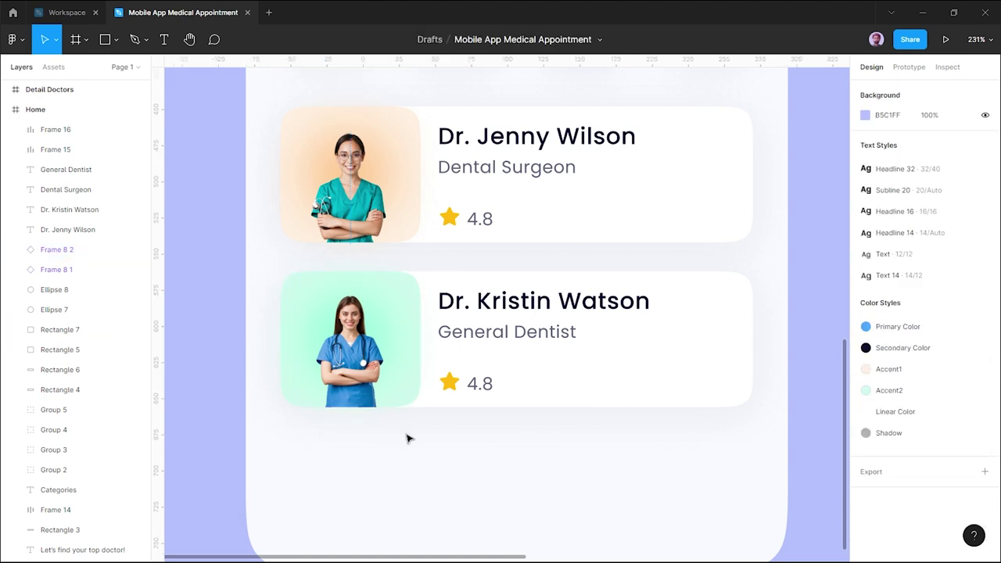
Scroll around the screen to review the two doctor cards.
{"action": "scroll", "coordinate": [384, 438], "scroll_direction": "up", "scroll_amount": 3, "text": "ctrl"}
{"action": "scroll", "coordinate": [384, 438], "scroll_direction": "up", "scroll_amount": 3, "text": "ctrl"}
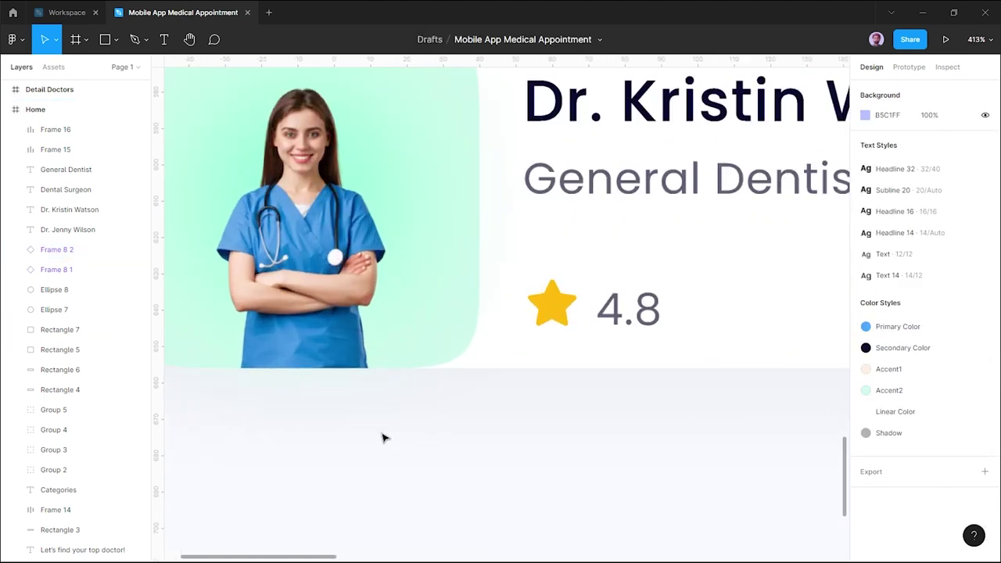
{"action": "scroll", "coordinate": [344, 352], "scroll_direction": "down", "scroll_amount": 3, "text": "ctrl"}
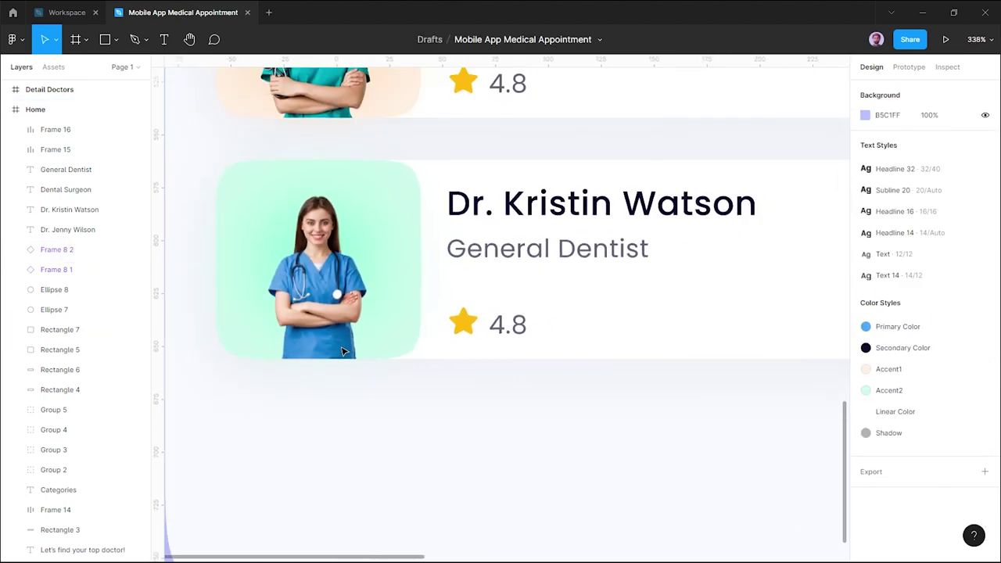
{"action": "scroll", "coordinate": [348, 352], "scroll_direction": "down", "scroll_amount": 3, "text": "ctrl"}
{"action": "scroll", "coordinate": [588, 261], "scroll_direction": "up", "scroll_amount": 1}
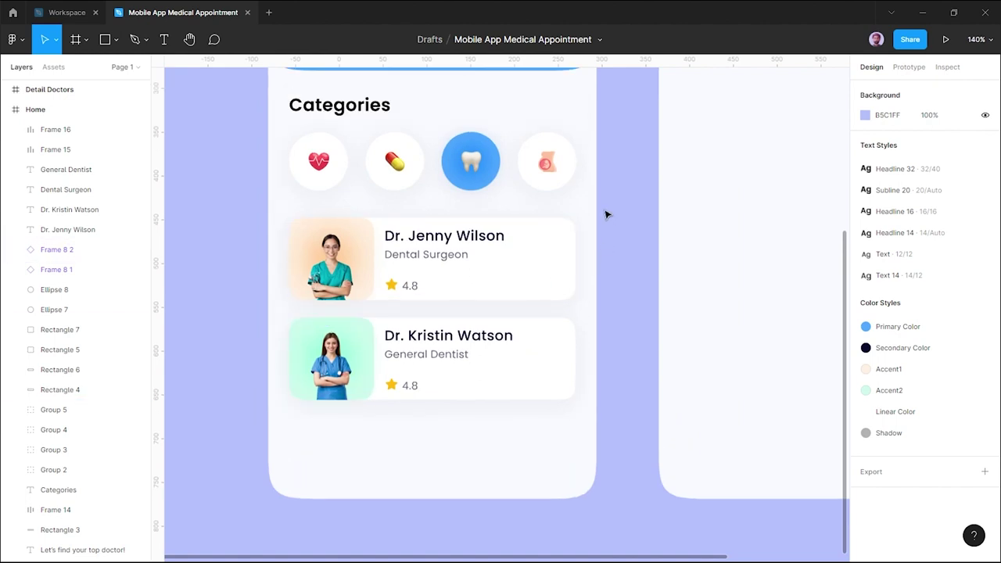
{"action": "left_click_drag", "start_coordinate": [604, 209], "coordinate": [266, 312]}
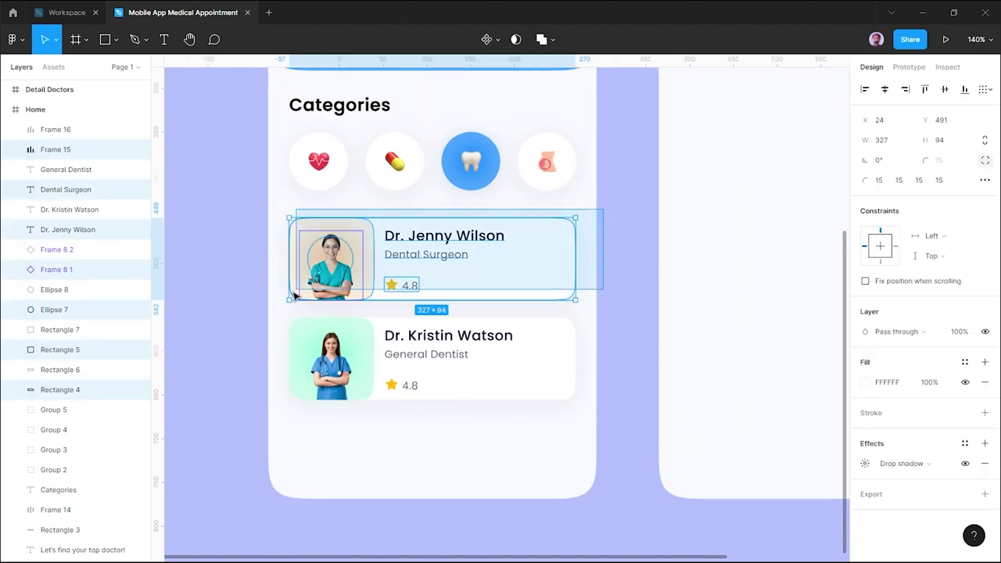
{"action": "left_click", "coordinate": [607, 346]}
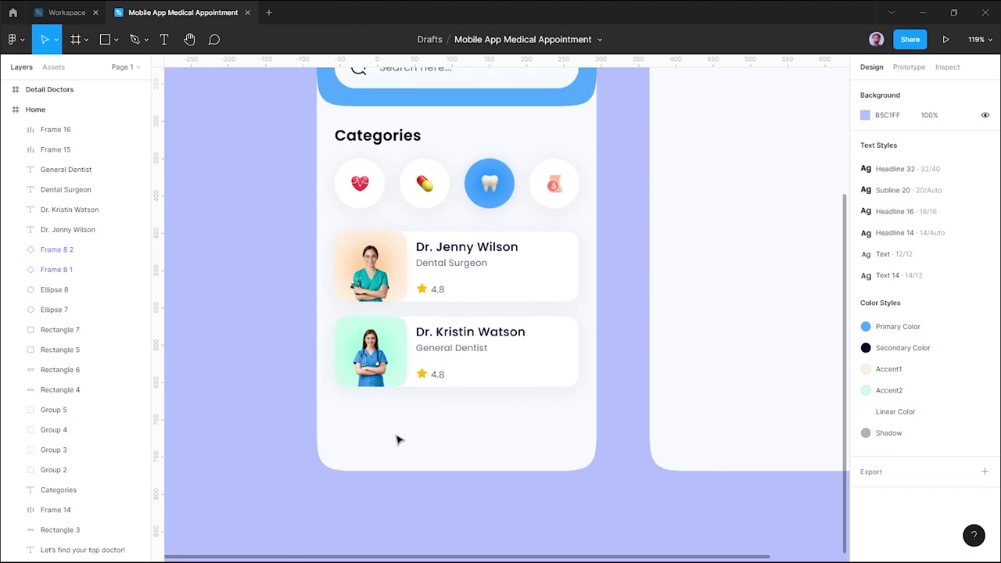
{"action": "scroll", "coordinate": [395, 423], "scroll_direction": "down", "scroll_amount": 1}
{"action": "scroll", "coordinate": [389, 421], "scroll_direction": "up", "scroll_amount": 1, "text": "ctrl"}
Draw a full-width 375×89 rectangle at the bottom of the screen.
{"action": "key", "text": "r"}
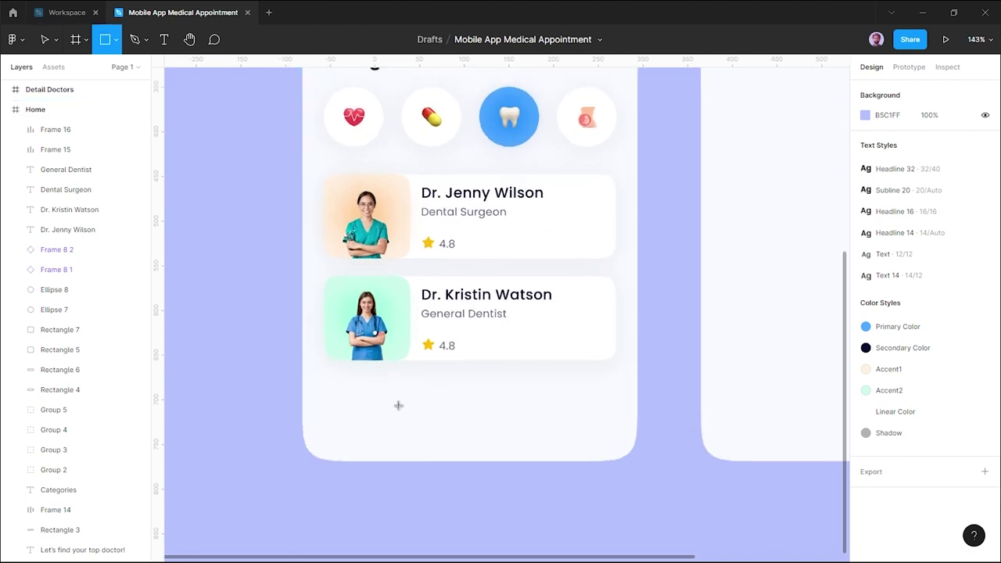
{"action": "scroll", "coordinate": [395, 403], "scroll_direction": "down", "scroll_amount": 1}
{"action": "left_click_drag", "start_coordinate": [303, 371], "coordinate": [636, 409]}
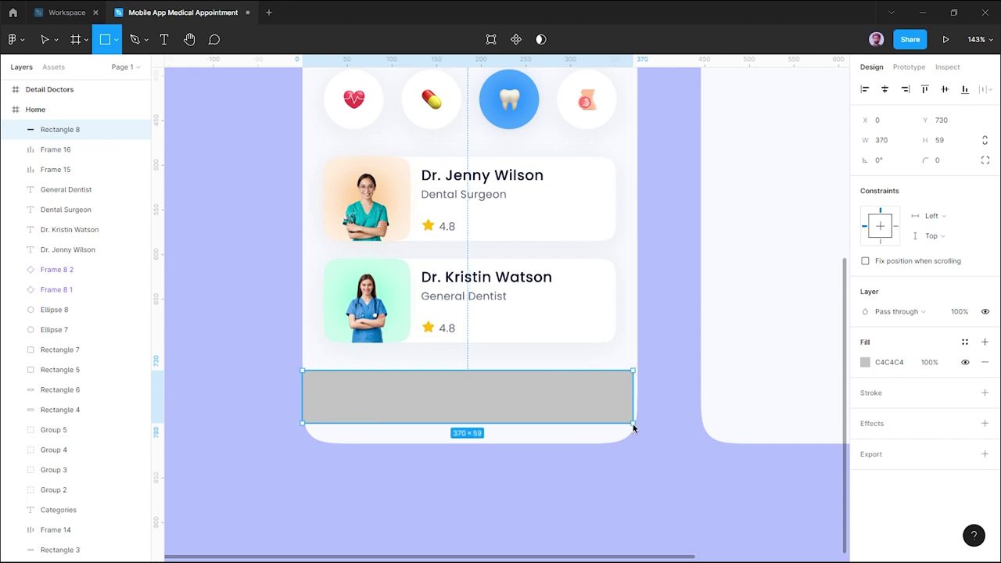
{"action": "left_click_drag", "start_coordinate": [635, 409], "coordinate": [637, 445]}
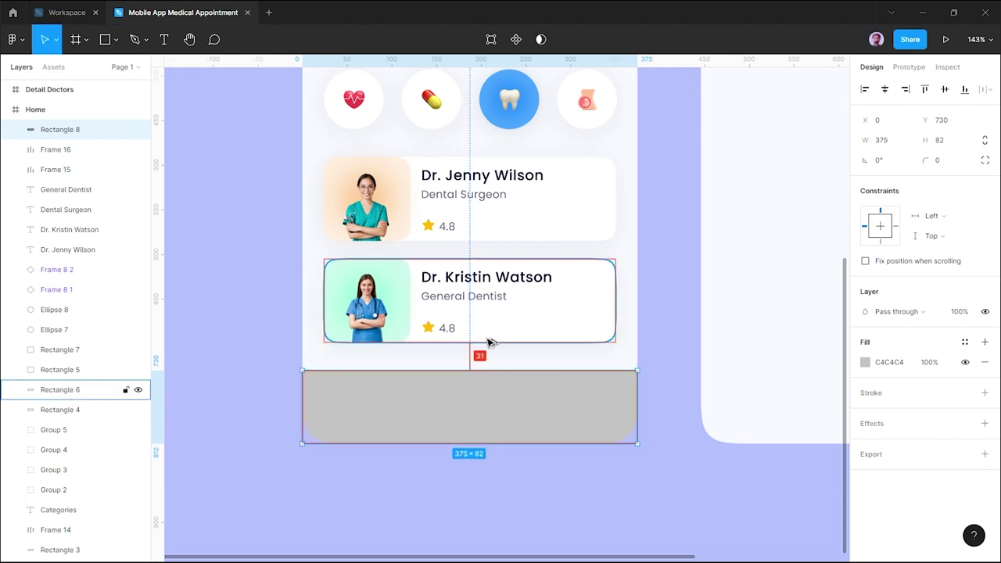
{"action": "left_click_drag", "start_coordinate": [474, 371], "coordinate": [493, 345]}
{"action": "left_click", "coordinate": [947, 140]}
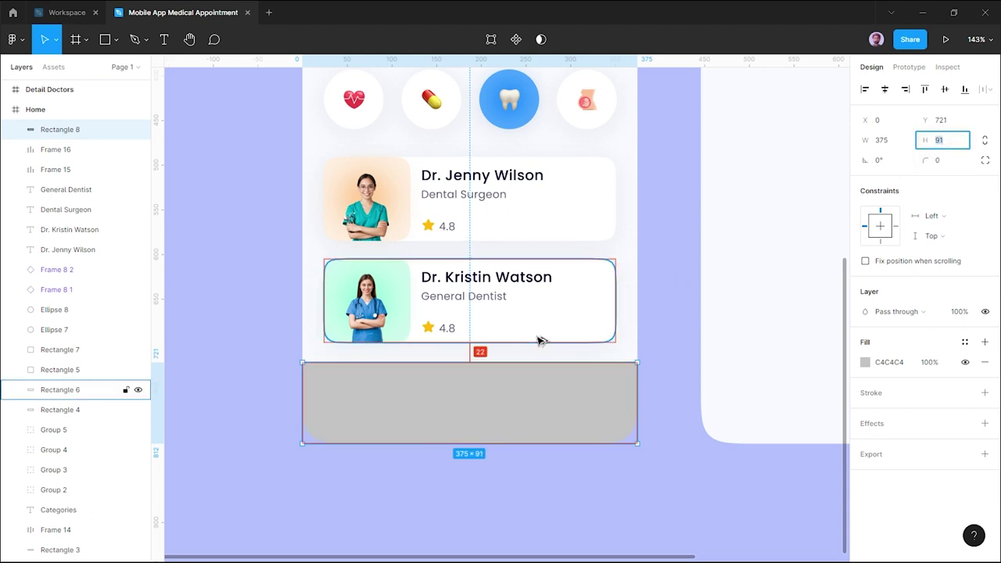
{"action": "type", "text": "89"}
{"action": "key", "text": "Return"}
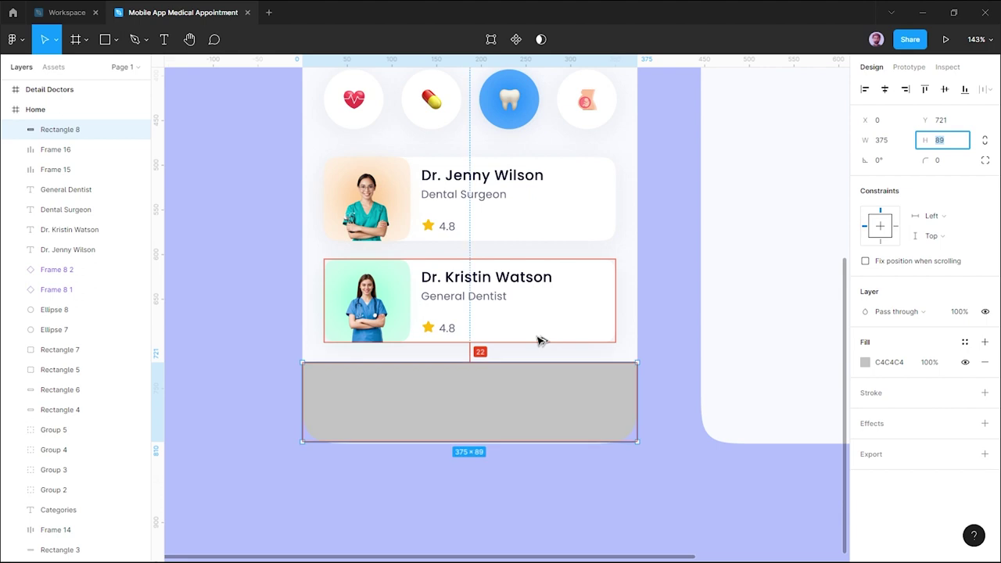
{"action": "left_click", "coordinate": [543, 467]}
{"action": "left_click_drag", "start_coordinate": [545, 407], "coordinate": [545, 401]}
{"action": "left_click", "coordinate": [652, 351]}
{"action": "left_click", "coordinate": [572, 390]}
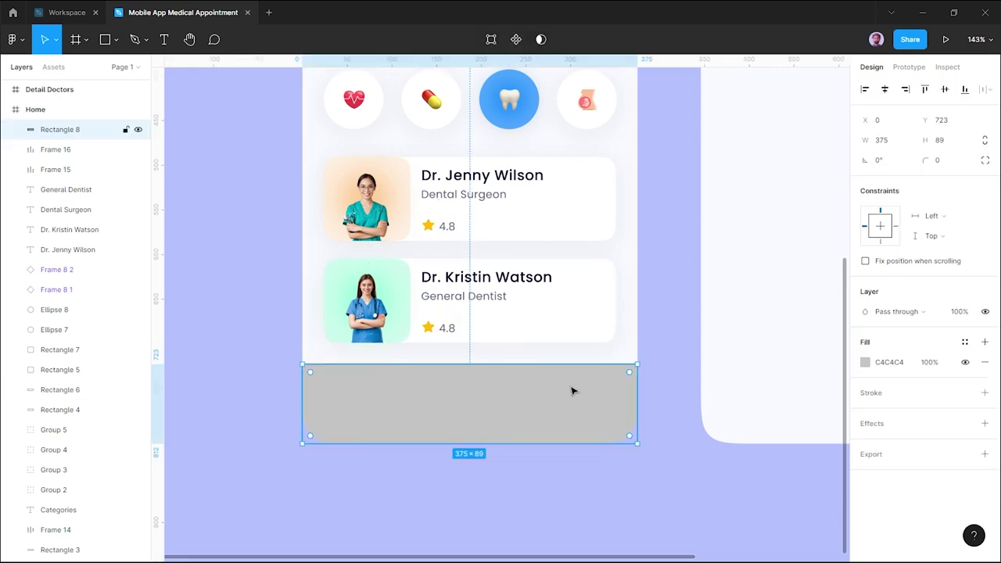
Fill the bar with the Linear Color style and add a drop shadow: Y -5, blur 30, B2B2B2 at 16%.
{"action": "left_click", "coordinate": [966, 342]}
{"action": "left_click", "coordinate": [957, 415]}
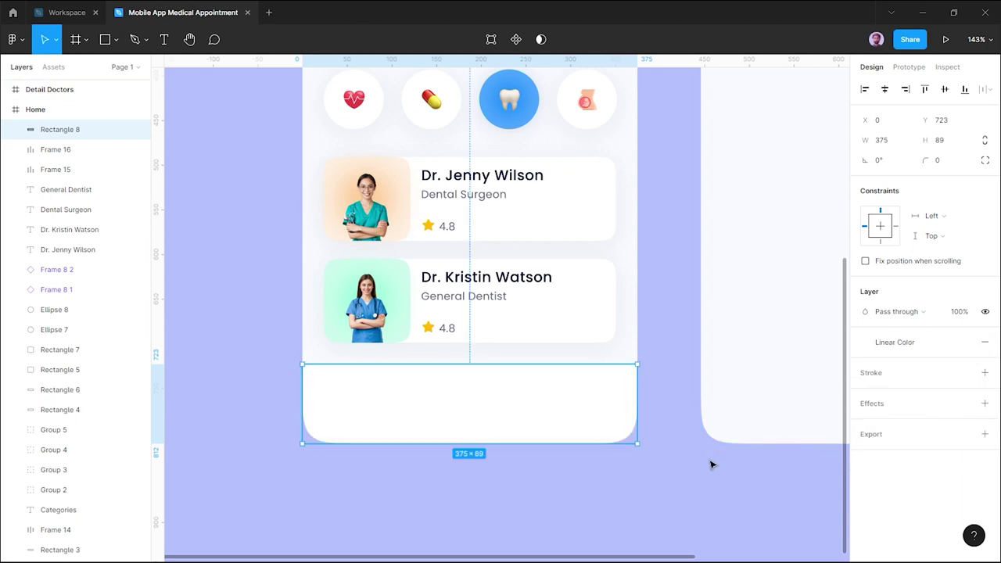
{"action": "left_click", "coordinate": [872, 403]}
{"action": "left_click", "coordinate": [865, 423]}
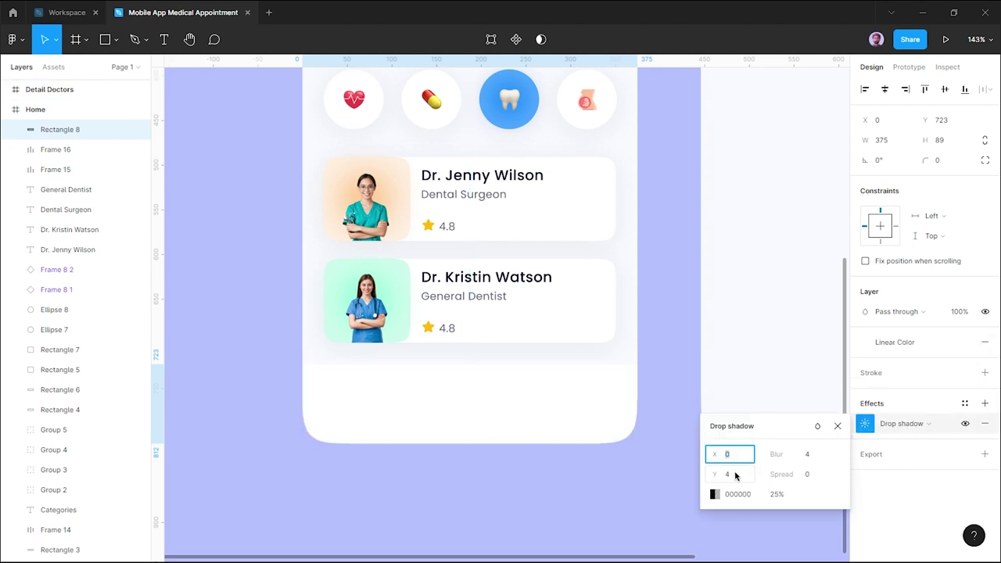
{"action": "left_click", "coordinate": [735, 475]}
{"action": "key", "text": "Down"}
{"action": "key", "text": "Down"}
{"action": "key", "text": "Down"}
{"action": "key", "text": "Down"}
{"action": "key", "text": "Down"}
{"action": "key", "text": "Down"}
{"action": "key", "text": "Down"}
{"action": "left_click", "coordinate": [813, 455]}
{"action": "type", "text": "30"}
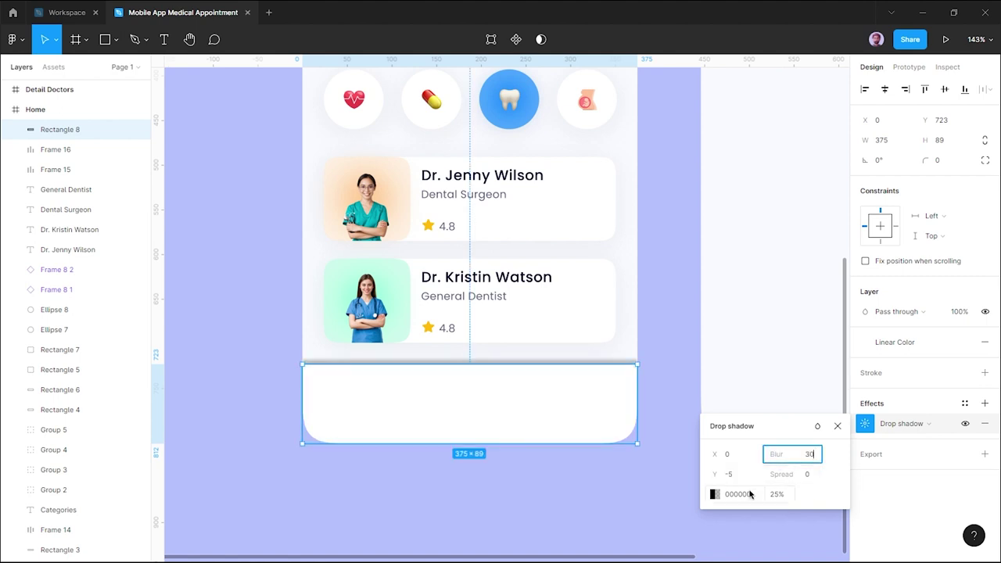
{"action": "left_click", "coordinate": [749, 494]}
{"action": "type", "text": "B2B2B2"}
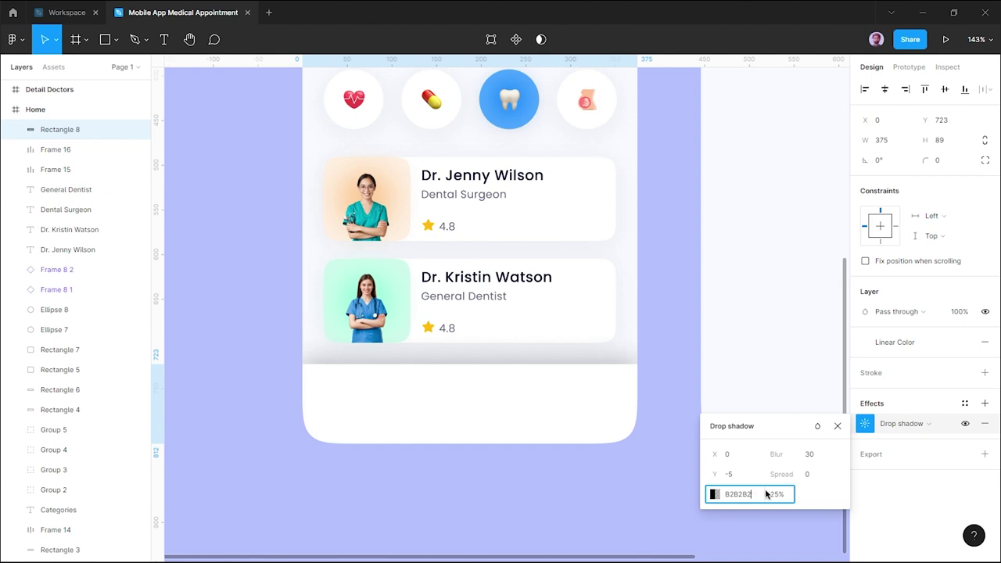
{"action": "left_click", "coordinate": [784, 494]}
{"action": "type", "text": "16"}
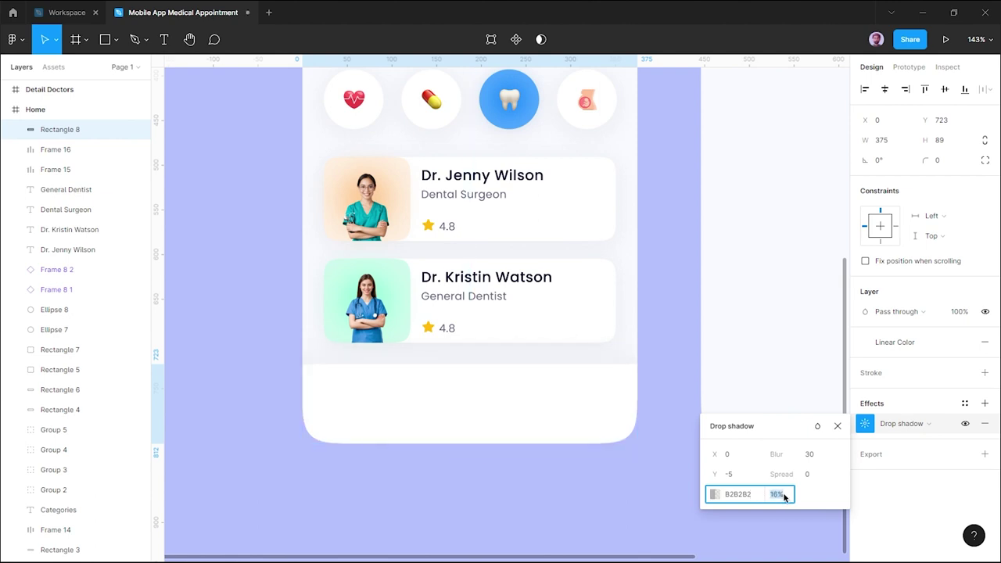
{"action": "left_click", "coordinate": [677, 476]}
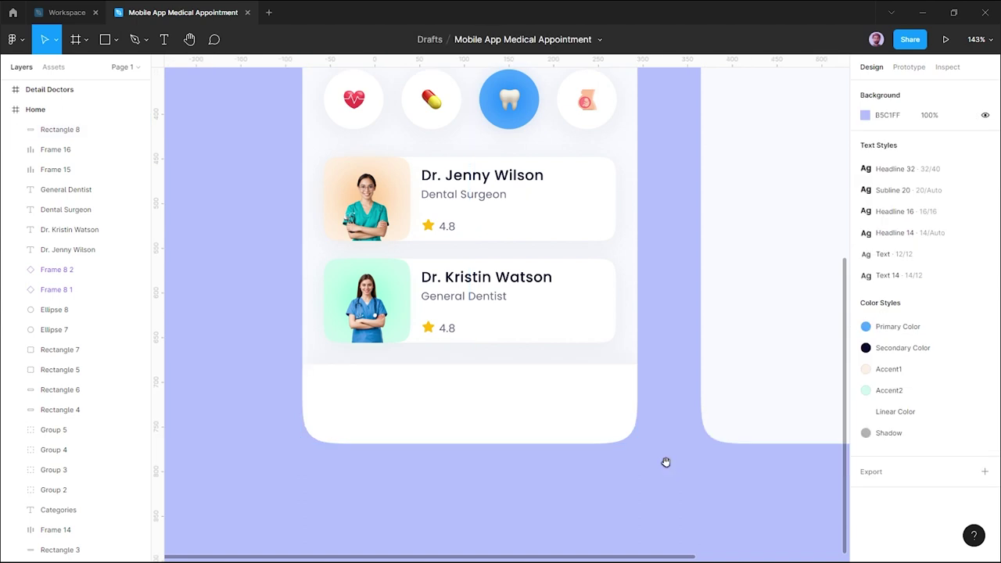
Draw a 32×32 grey square and position it at X 45 on the bottom bar's left side.
{"action": "left_click_drag", "start_coordinate": [665, 462], "coordinate": [693, 460]}
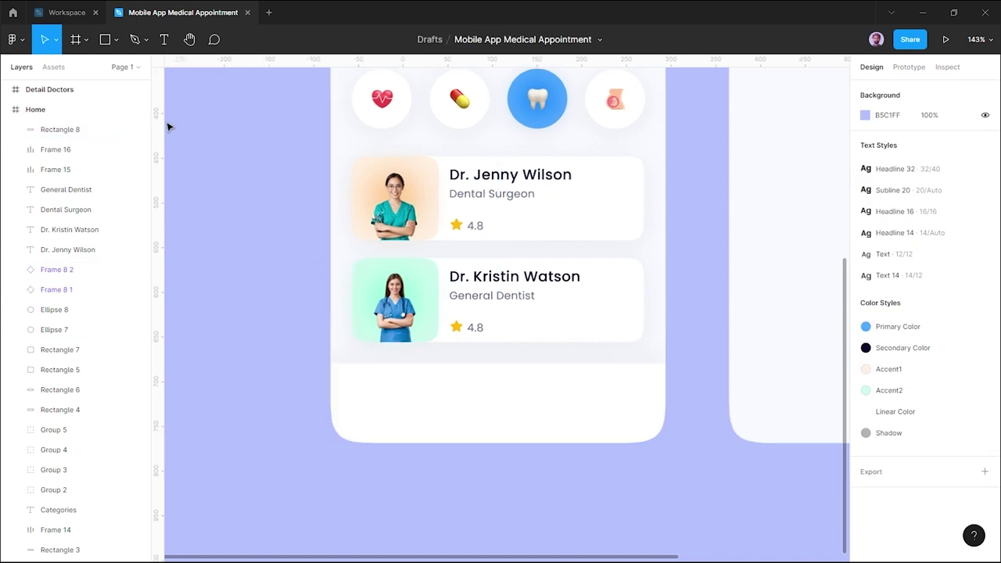
{"action": "left_click", "coordinate": [53, 66]}
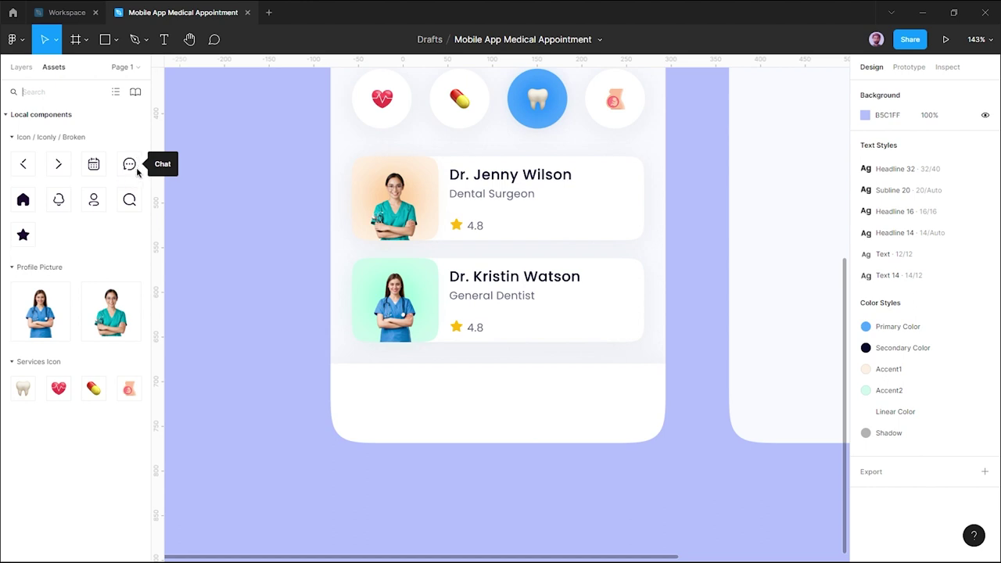
{"action": "left_click", "coordinate": [105, 40]}
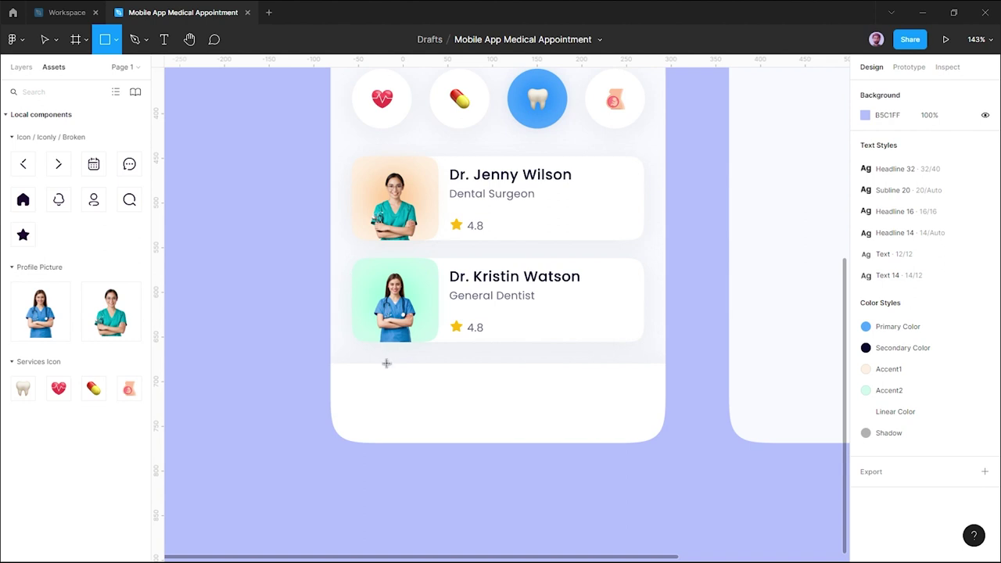
{"action": "left_click_drag", "start_coordinate": [364, 377], "coordinate": [395, 406]}
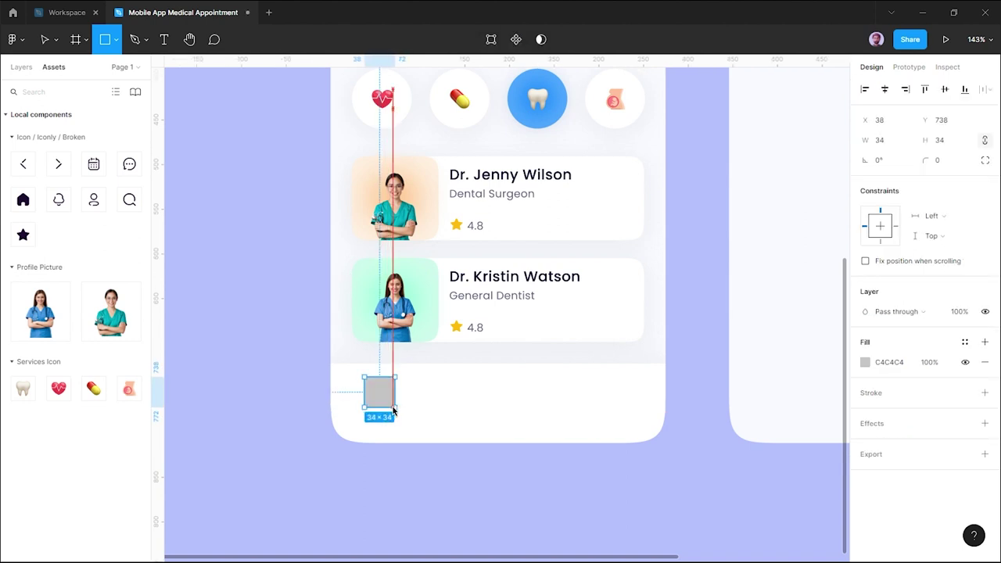
{"action": "left_click", "coordinate": [907, 139]}
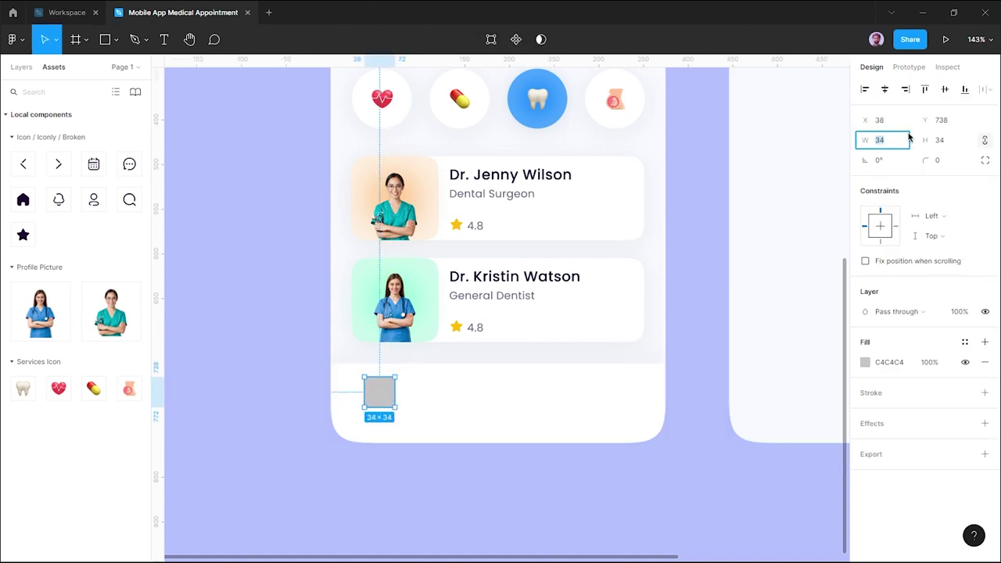
{"action": "type", "text": "32"}
{"action": "key", "text": "Return"}
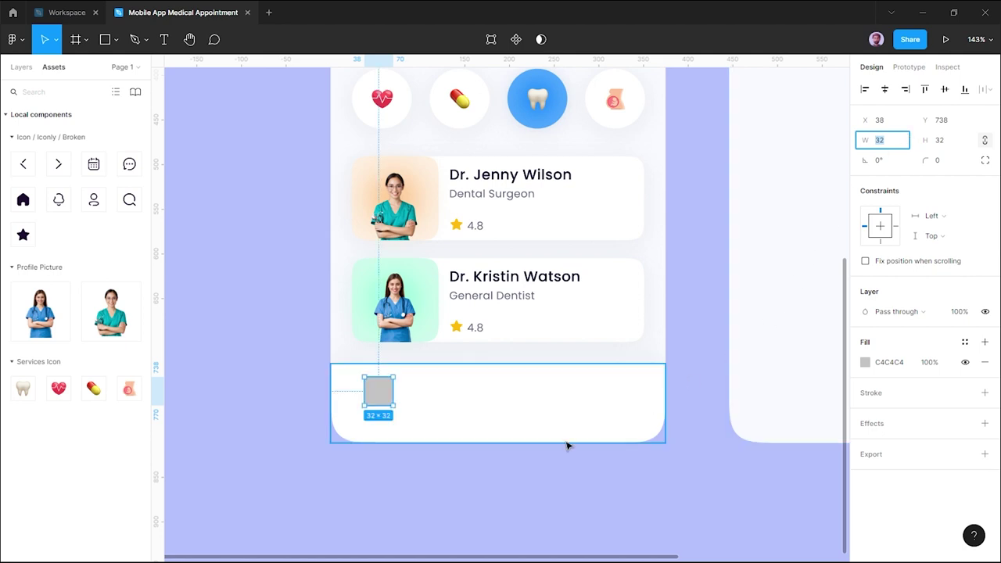
{"action": "left_click", "coordinate": [531, 461]}
{"action": "left_click_drag", "start_coordinate": [387, 401], "coordinate": [393, 407]}
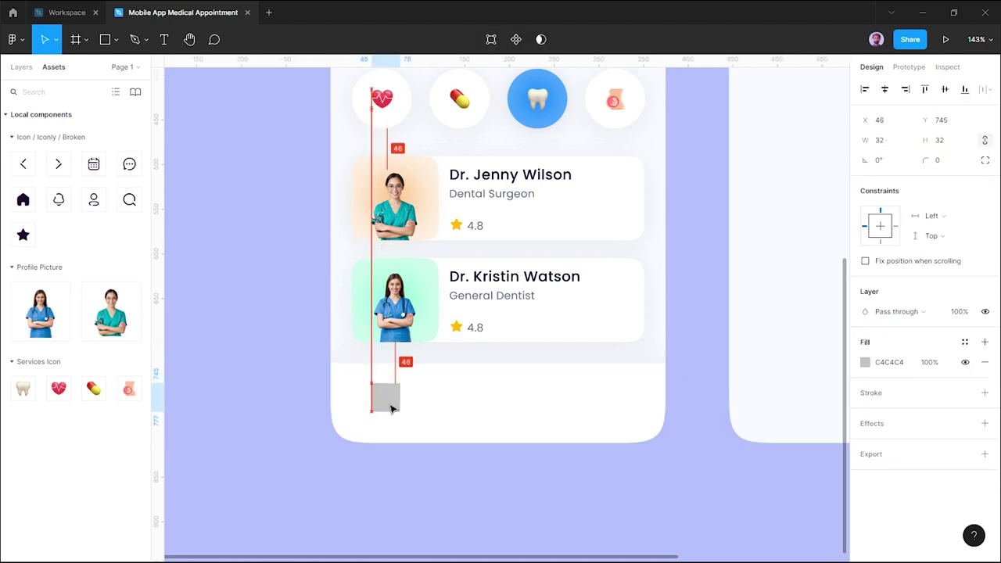
{"action": "left_click_drag", "start_coordinate": [392, 407], "coordinate": [391, 408]}
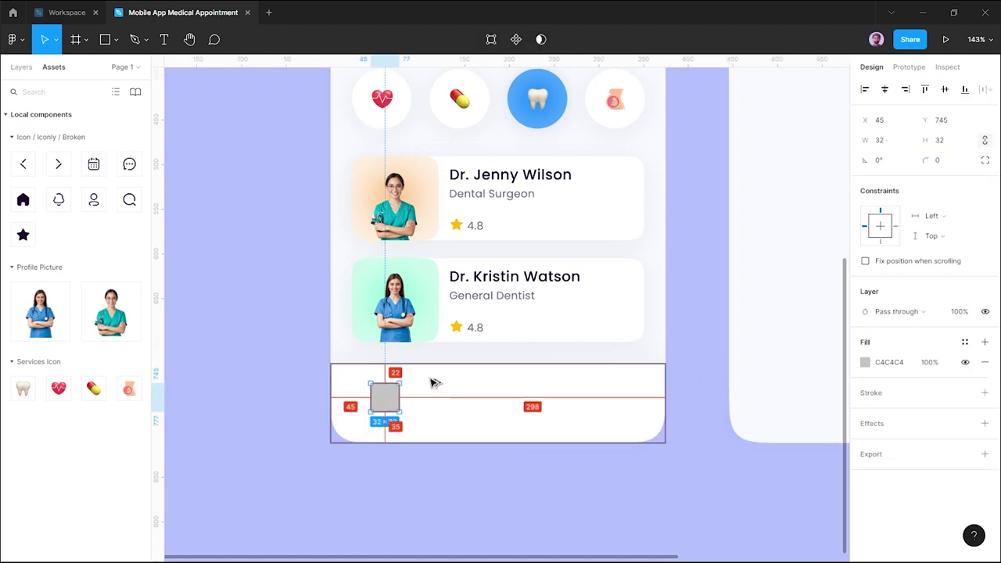
Position the grey square at X 32, Y 747 and Alt-drag three copies across the bar.
{"action": "key", "text": "Down"}
{"action": "key", "text": "Down"}
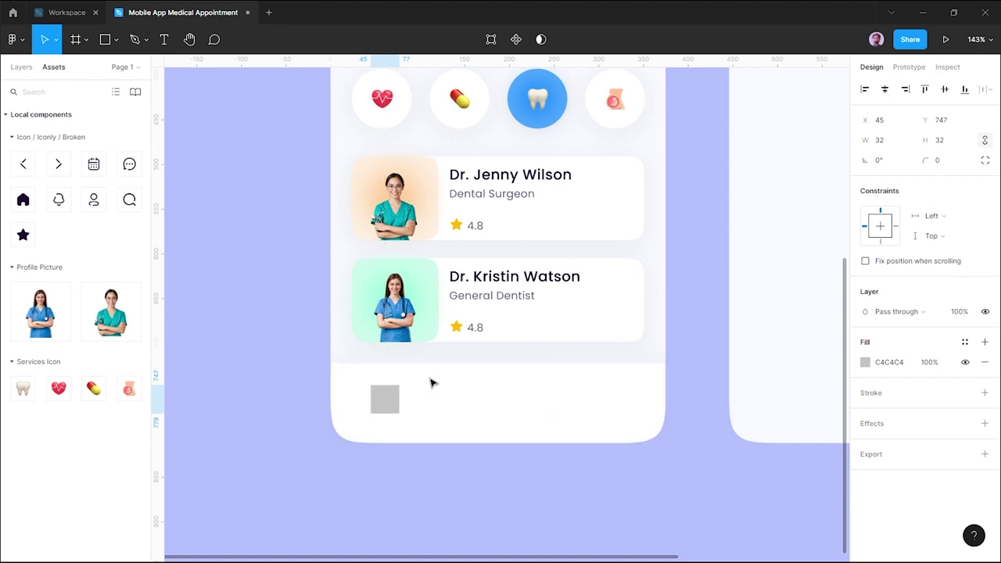
{"action": "key", "text": "shift+Left"}
{"action": "key", "text": "Left"}
{"action": "key", "text": "Left"}
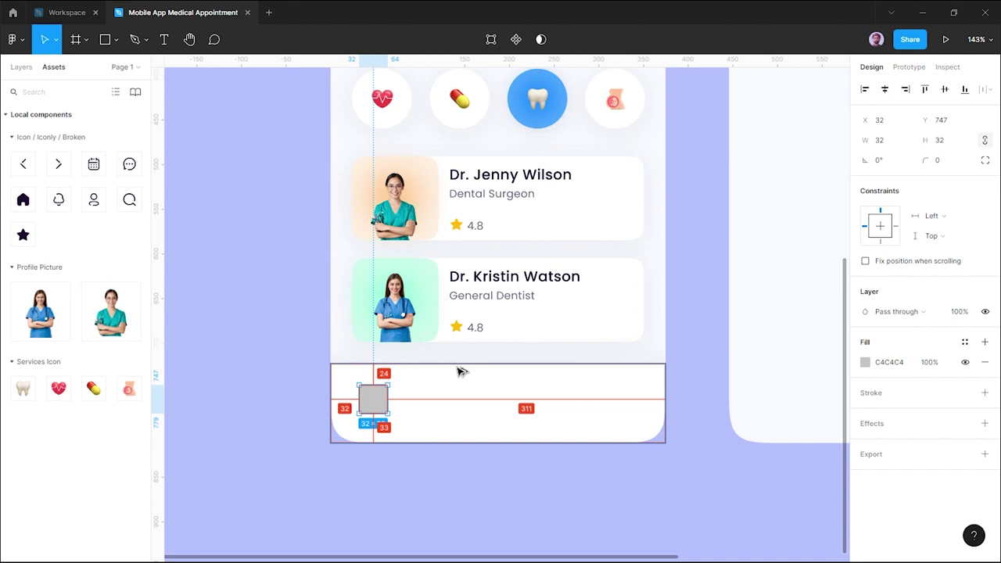
{"action": "left_click", "coordinate": [402, 442]}
{"action": "left_click_drag", "start_coordinate": [368, 402], "coordinate": [521, 404]}
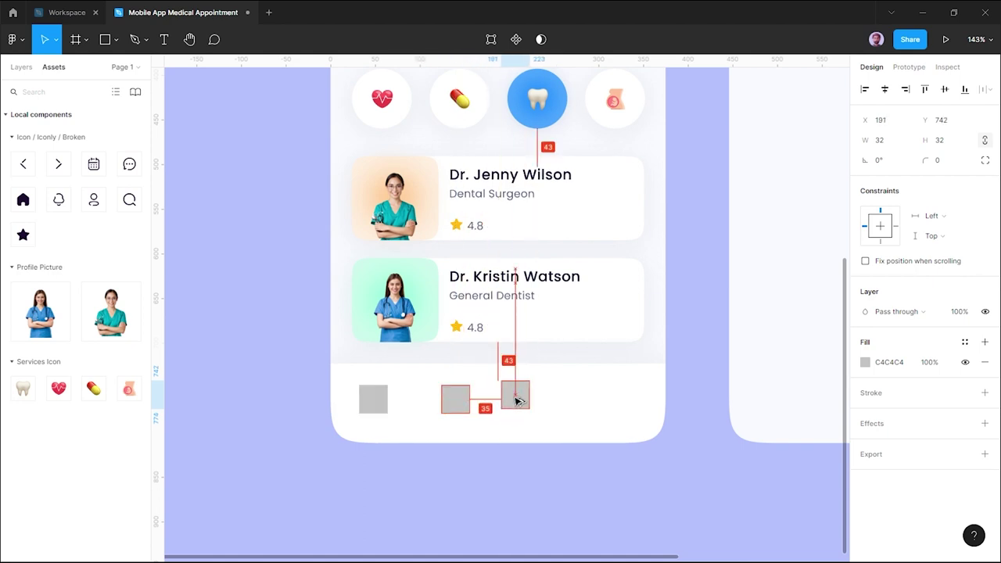
{"action": "left_click_drag", "start_coordinate": [522, 403], "coordinate": [619, 402]}
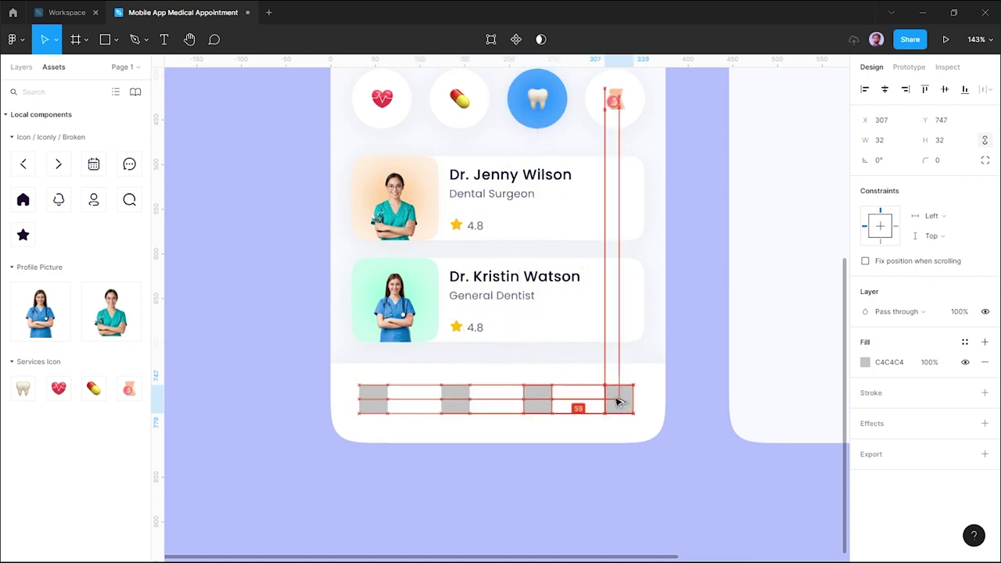
{"action": "left_click_drag", "start_coordinate": [620, 402], "coordinate": [621, 402]}
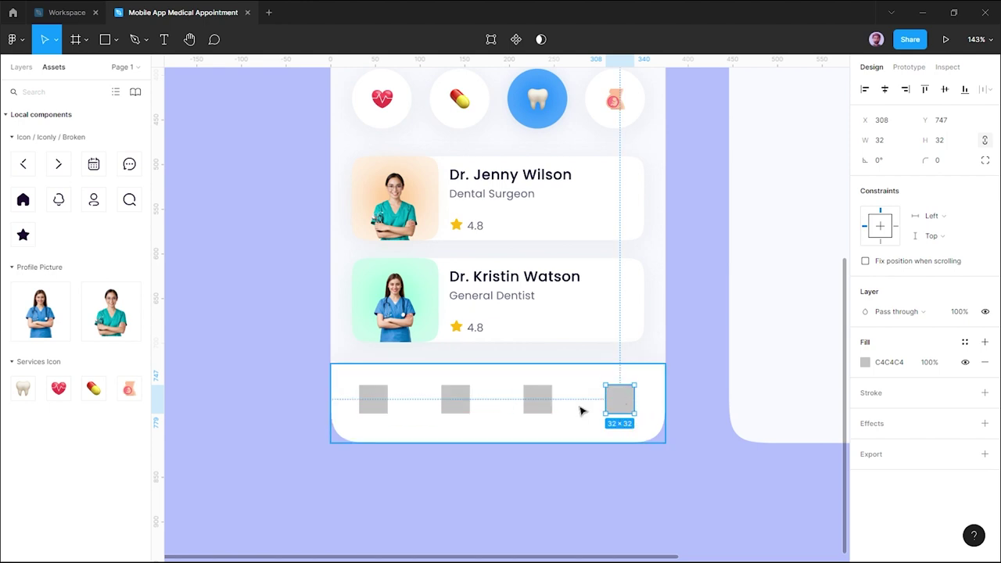
Select all four squares, space them 60 px apart and nudge them to centre on the bar.
{"action": "left_click", "coordinate": [381, 403]}
{"action": "left_click", "coordinate": [473, 405]}
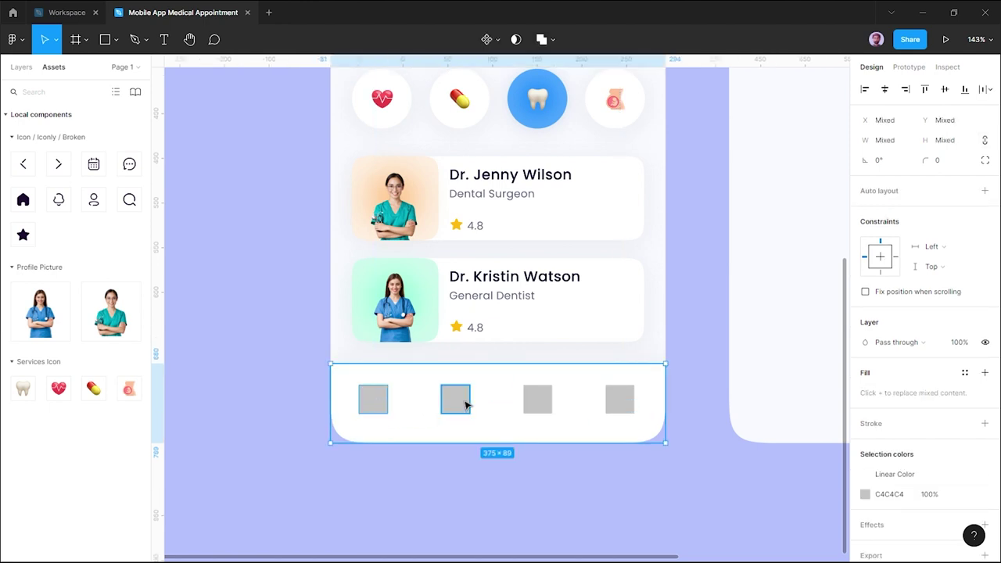
{"action": "left_click", "coordinate": [450, 482]}
{"action": "left_click", "coordinate": [380, 404]}
{"action": "left_click", "coordinate": [457, 404], "text": "shift"}
{"action": "left_click", "coordinate": [538, 403], "text": "shift"}
{"action": "left_click", "coordinate": [626, 404], "text": "shift"}
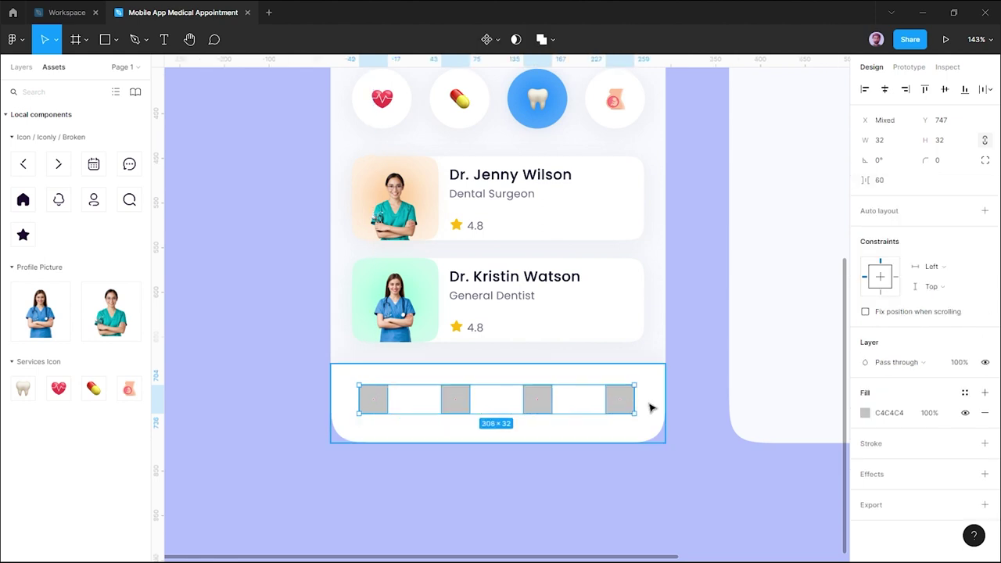
{"action": "key", "text": "alt"}
{"action": "key", "text": "Right"}
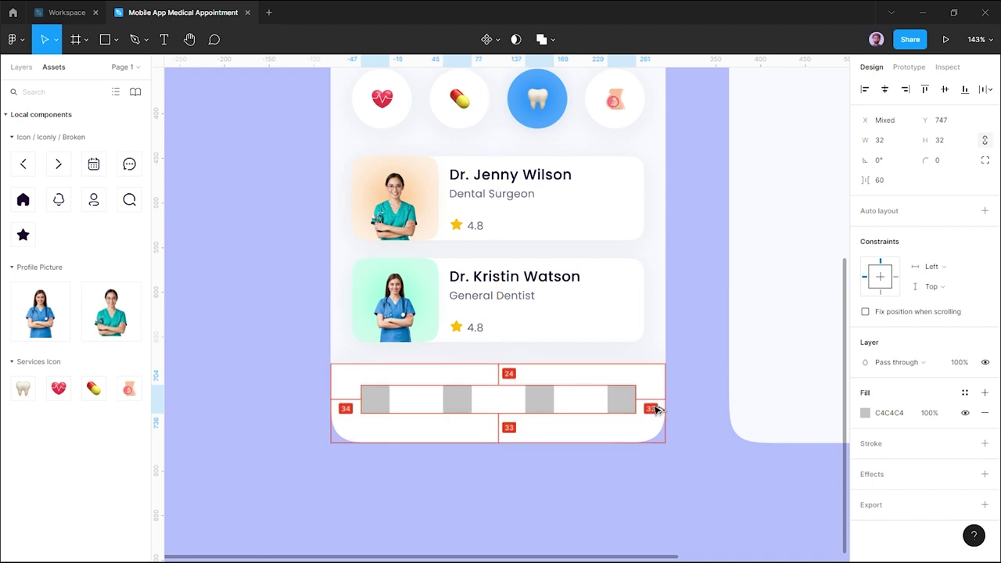
{"action": "left_click", "coordinate": [575, 470]}
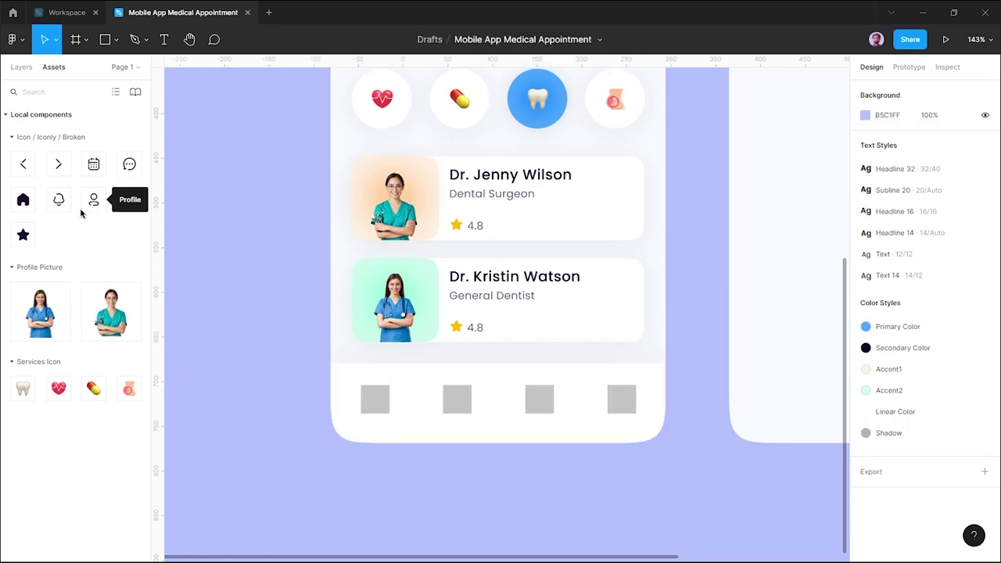
Drag the Home, Calendar, Chat and Profile icons from Assets onto the four squares.
{"action": "mouse_move", "coordinate": [23, 200]}
{"action": "left_mouse_down"}
{"action": "mouse_move", "coordinate": [397, 399]}
{"action": "mouse_move", "coordinate": [375, 399]}
{"action": "left_mouse_up"}
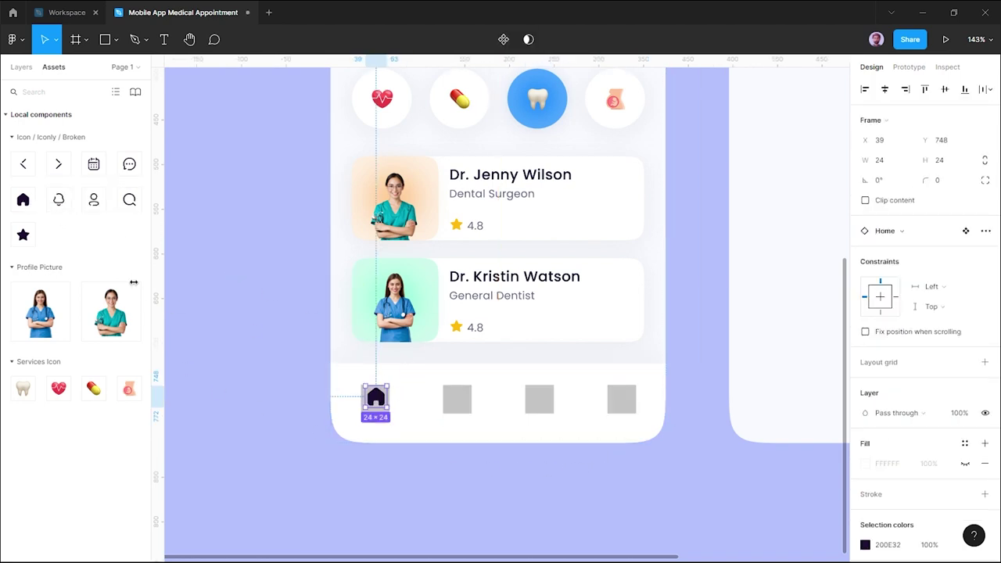
{"action": "mouse_move", "coordinate": [94, 163]}
{"action": "left_mouse_down"}
{"action": "mouse_move", "coordinate": [404, 397]}
{"action": "mouse_move", "coordinate": [456, 397]}
{"action": "left_mouse_up"}
{"action": "left_click_drag", "start_coordinate": [130, 164], "coordinate": [541, 397]}
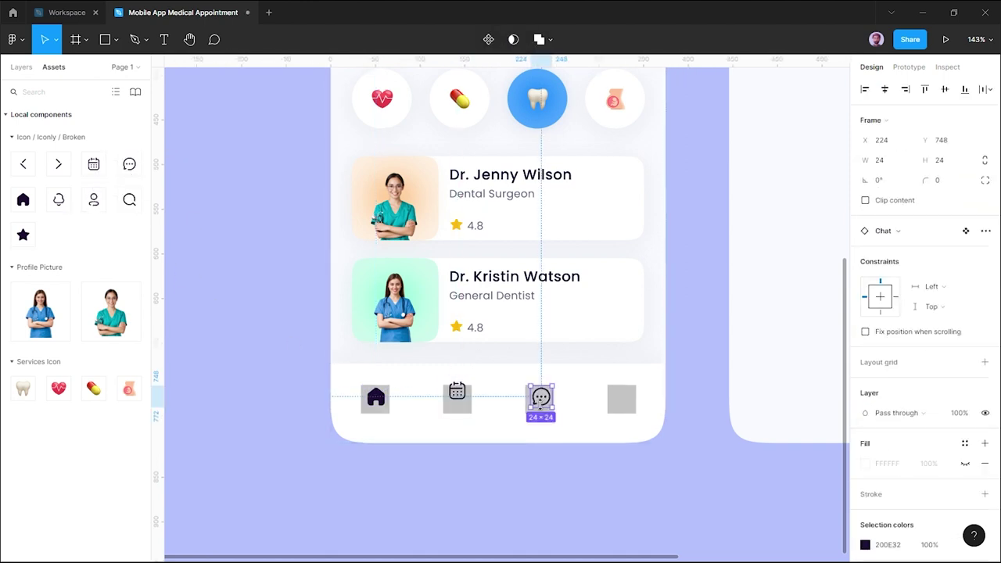
{"action": "left_click_drag", "start_coordinate": [94, 200], "coordinate": [621, 399]}
{"action": "left_click", "coordinate": [491, 476]}
Align each 24×24 icon so it sits centred inside its grey square.
{"action": "scroll", "coordinate": [439, 461], "scroll_direction": "up", "scroll_amount": 3, "text": "ctrl"}
{"action": "left_click", "coordinate": [351, 378]}
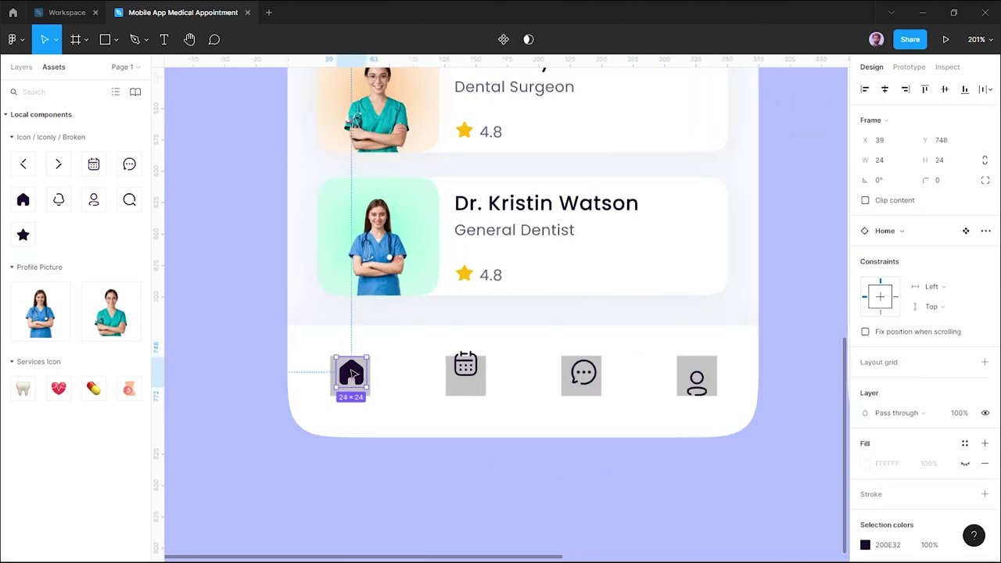
{"action": "mouse_move", "coordinate": [354, 380]}
{"action": "left_mouse_down"}
{"action": "mouse_move", "coordinate": [363, 378]}
{"action": "mouse_move", "coordinate": [358, 361]}
{"action": "left_mouse_up"}
{"action": "left_click_drag", "start_coordinate": [467, 358], "coordinate": [466, 381]}
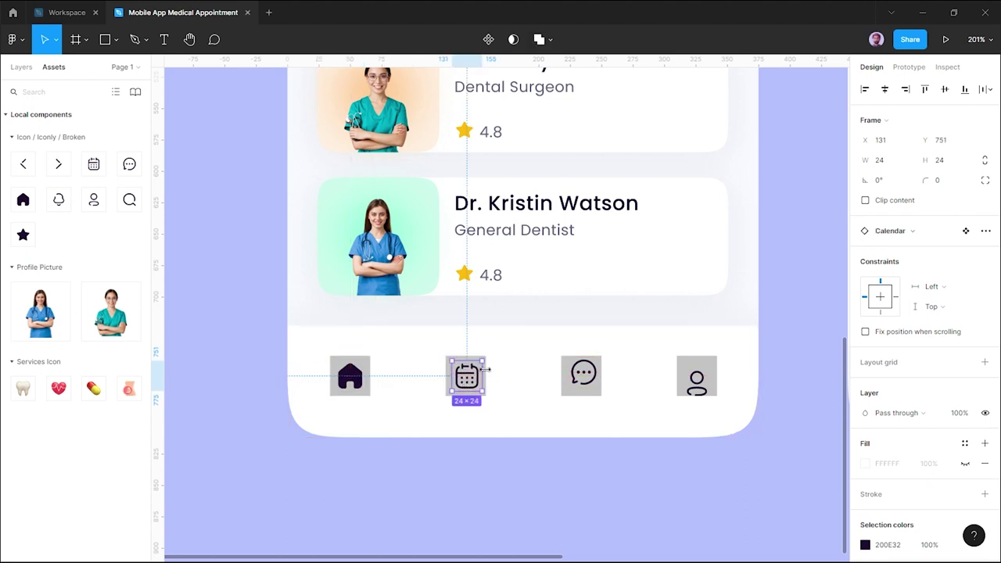
{"action": "key", "text": "Left"}
{"action": "left_click_drag", "start_coordinate": [575, 378], "coordinate": [582, 378]}
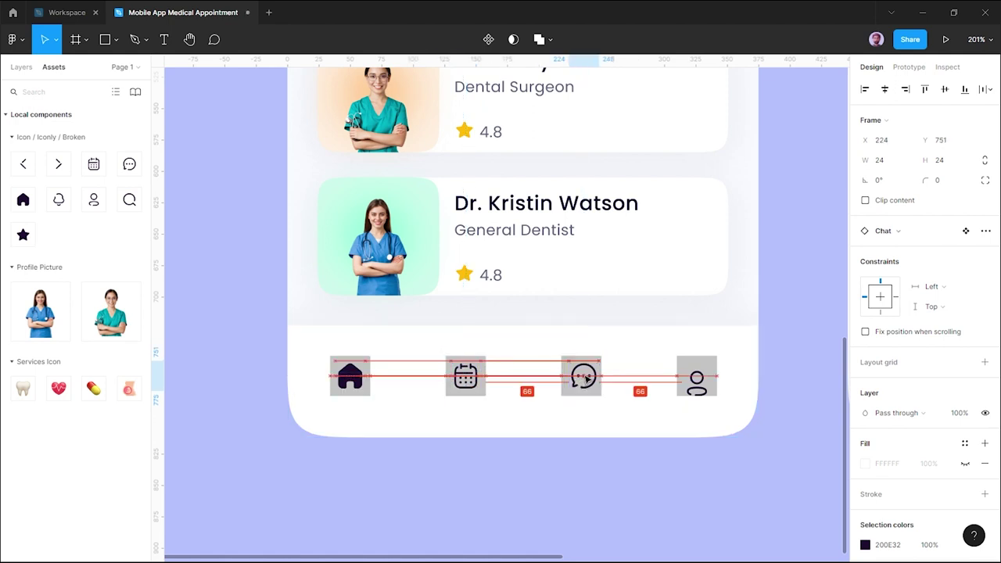
{"action": "left_click_drag", "start_coordinate": [697, 381], "coordinate": [701, 383]}
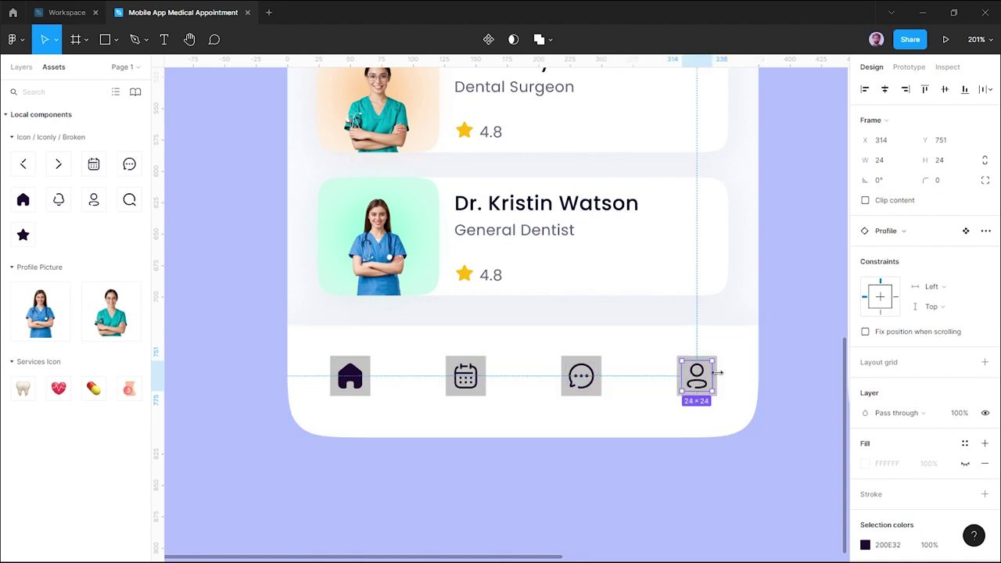
{"action": "left_click", "coordinate": [716, 374]}
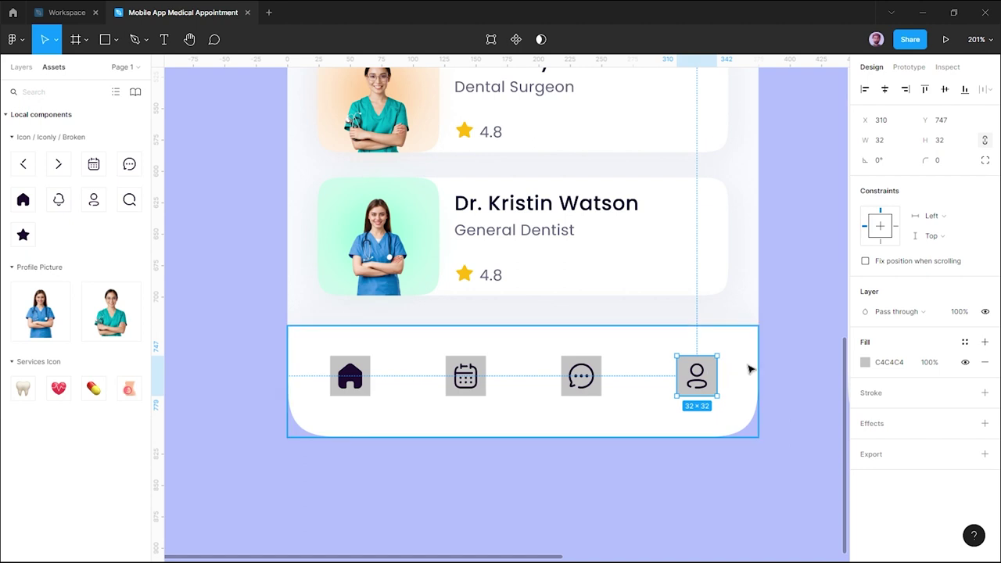
Group each nav icon with its grey square into Groups 6–9 and show the Layers list.
{"action": "left_click", "coordinate": [799, 355]}
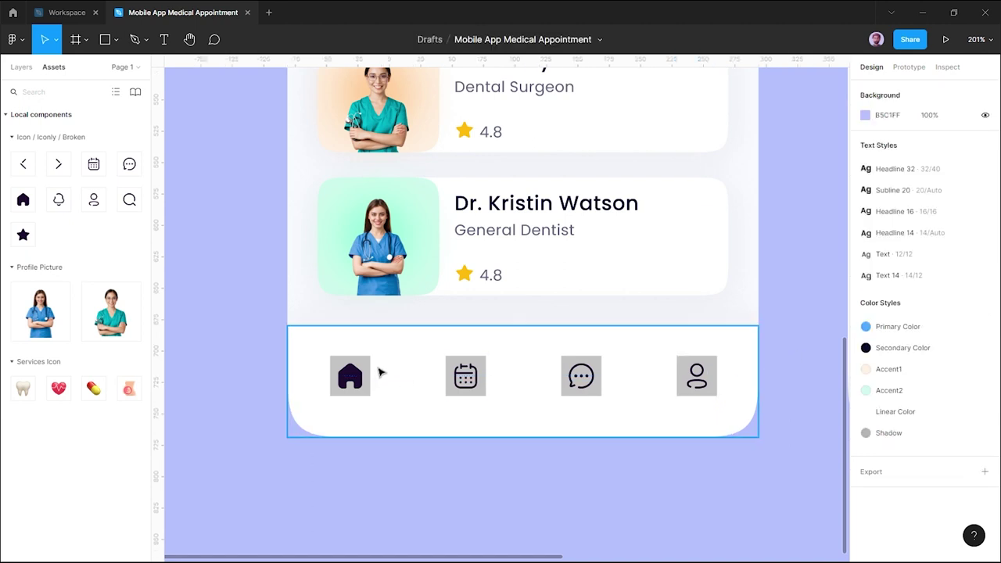
{"action": "left_click", "coordinate": [359, 376]}
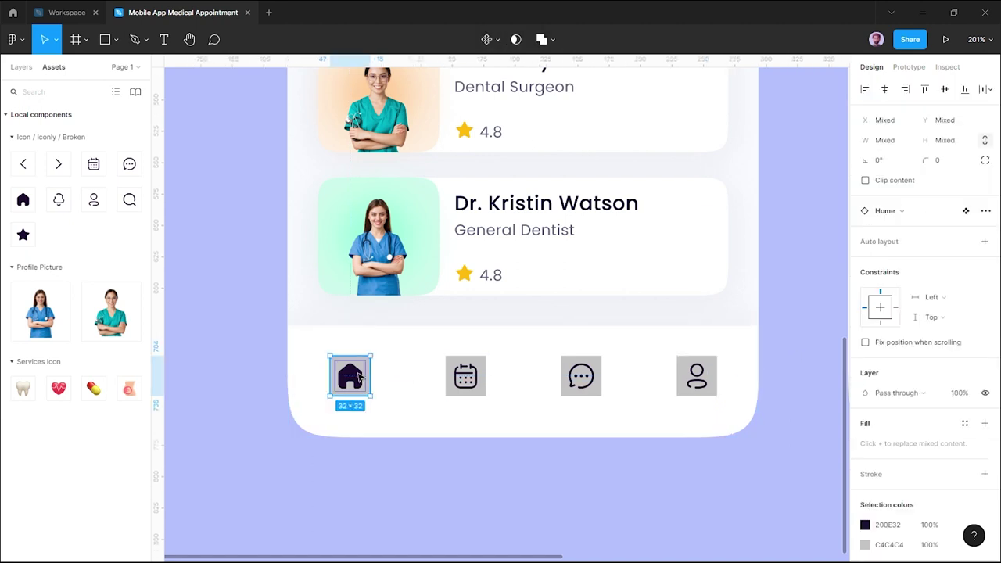
{"action": "left_click", "coordinate": [465, 376]}
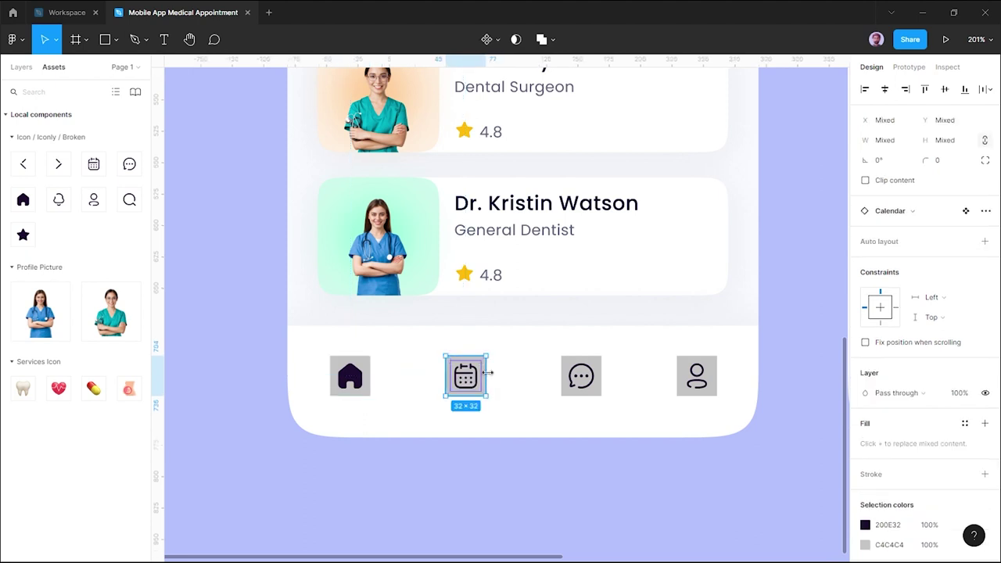
{"action": "left_click", "coordinate": [581, 376]}
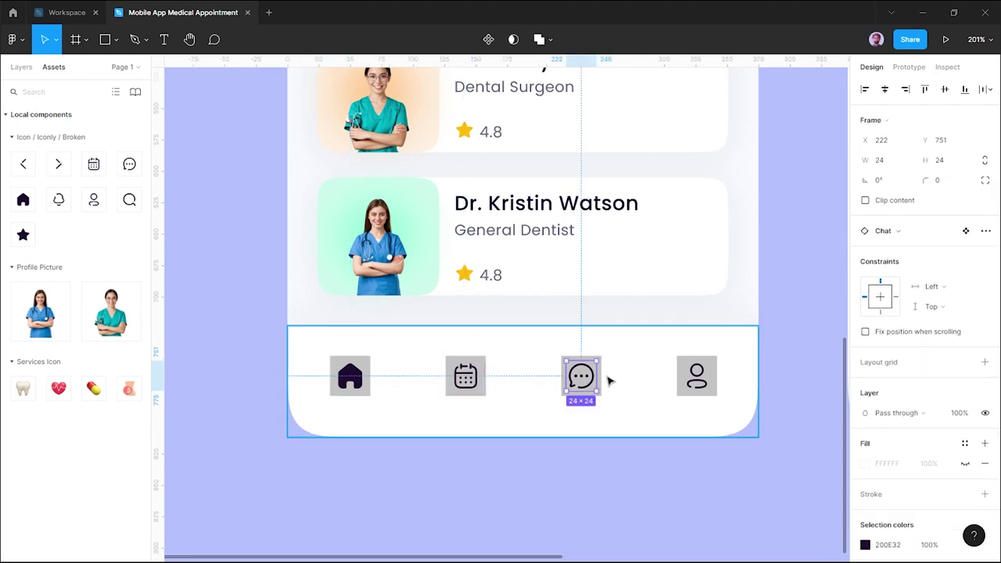
{"action": "left_click", "coordinate": [604, 376], "text": "shift"}
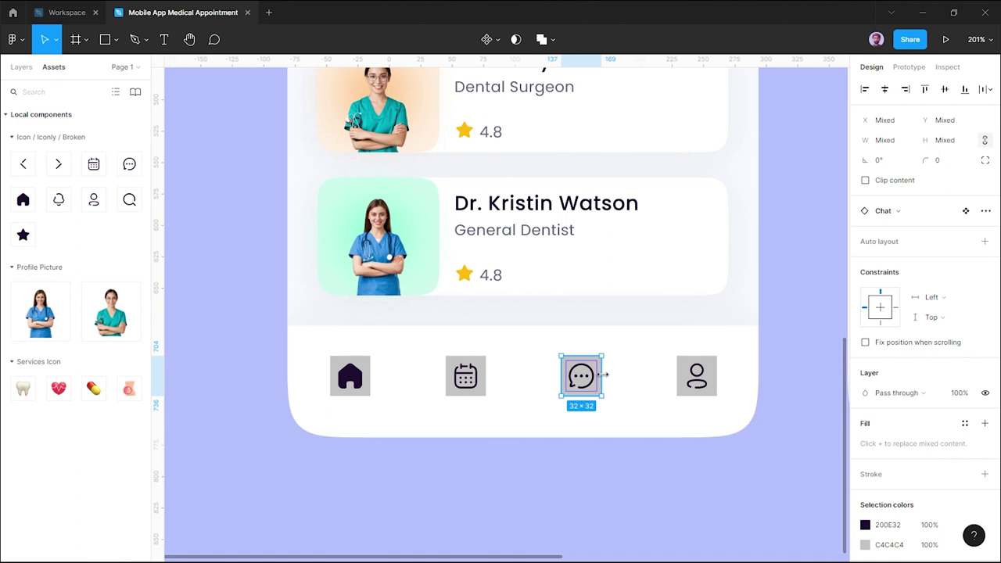
{"action": "key", "text": "ctrl+g"}
{"action": "left_click", "coordinate": [717, 381], "text": "shift"}
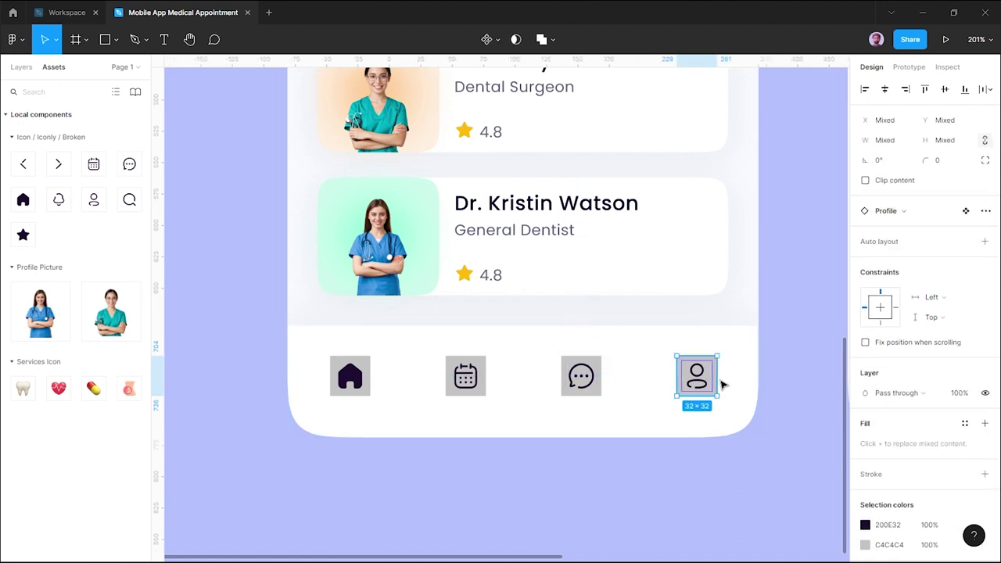
{"action": "key", "text": "ctrl+g"}
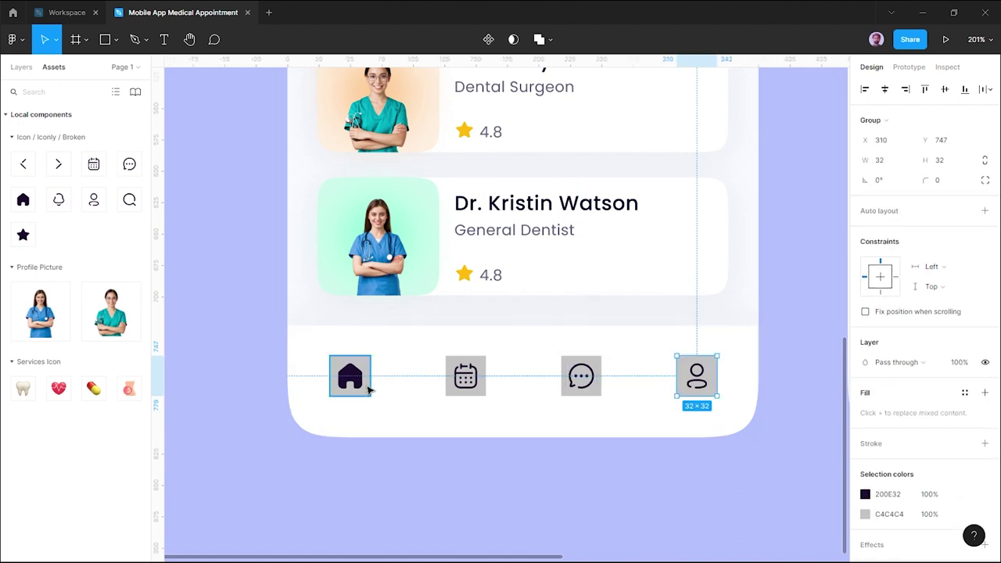
{"action": "left_click", "coordinate": [369, 386]}
{"action": "left_click", "coordinate": [25, 69]}
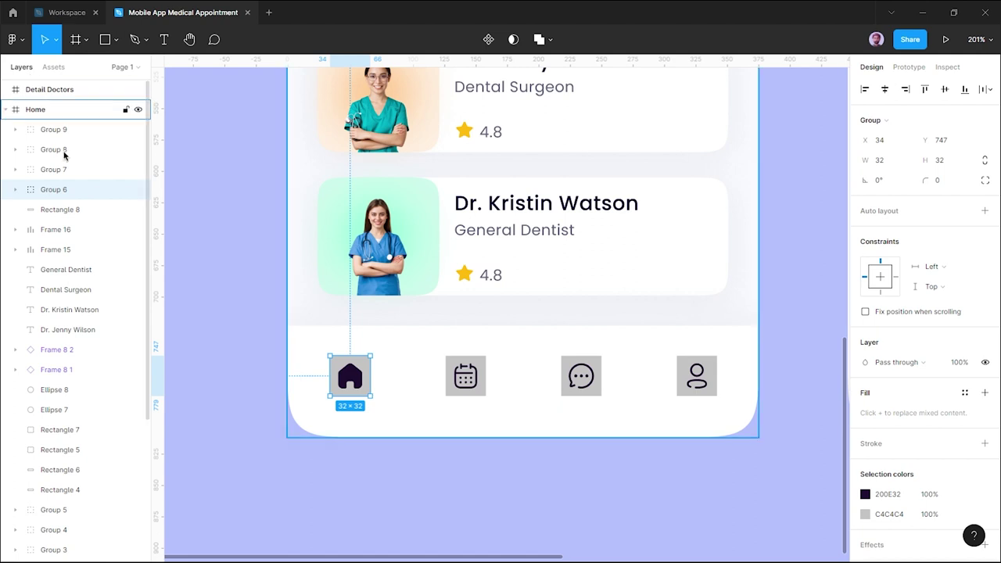
{"action": "left_click", "coordinate": [16, 192]}
{"action": "left_click", "coordinate": [51, 227]}
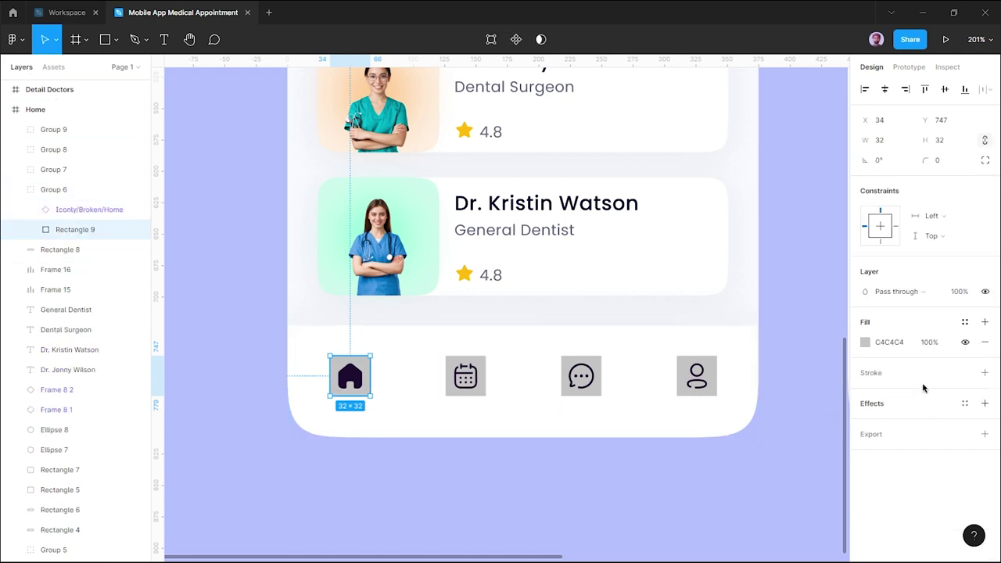
{"action": "left_click", "coordinate": [965, 341]}
{"action": "left_click", "coordinate": [16, 189]}
{"action": "left_click", "coordinate": [16, 169]}
{"action": "left_click", "coordinate": [74, 209]}
{"action": "left_click", "coordinate": [964, 341]}
{"action": "left_click", "coordinate": [15, 149]}
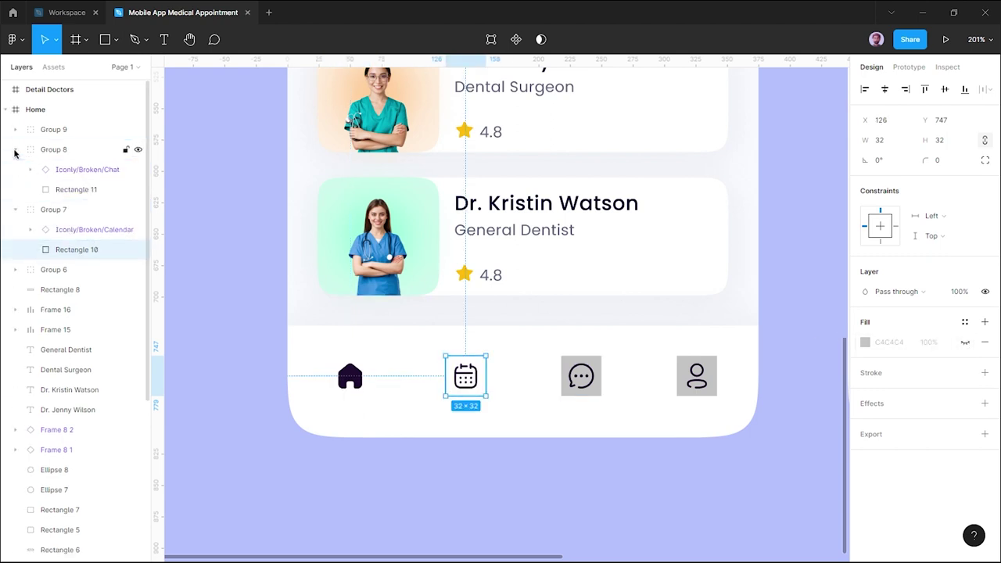
{"action": "left_click", "coordinate": [49, 190]}
{"action": "left_click", "coordinate": [965, 342]}
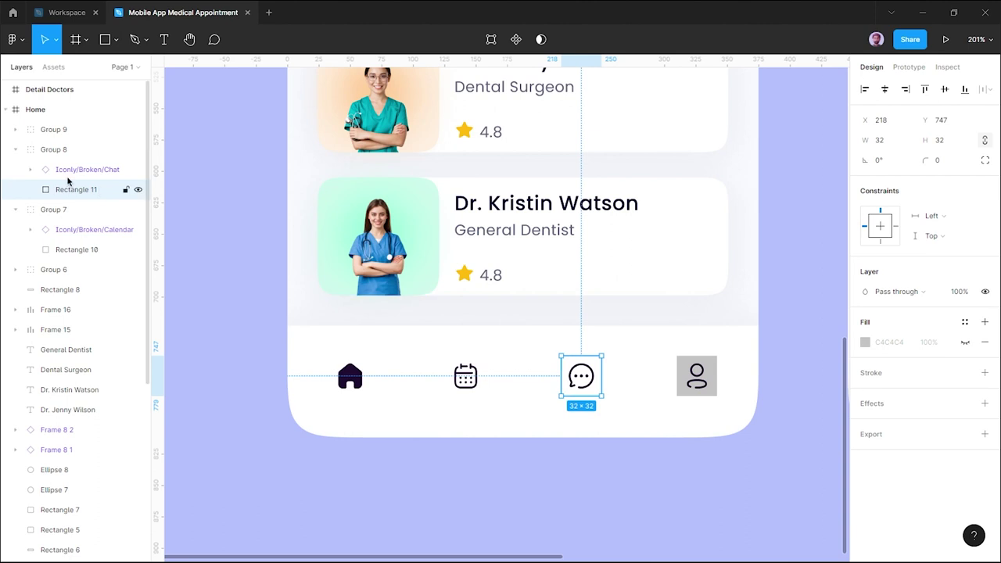
{"action": "left_click", "coordinate": [15, 130]}
{"action": "left_click", "coordinate": [76, 169]}
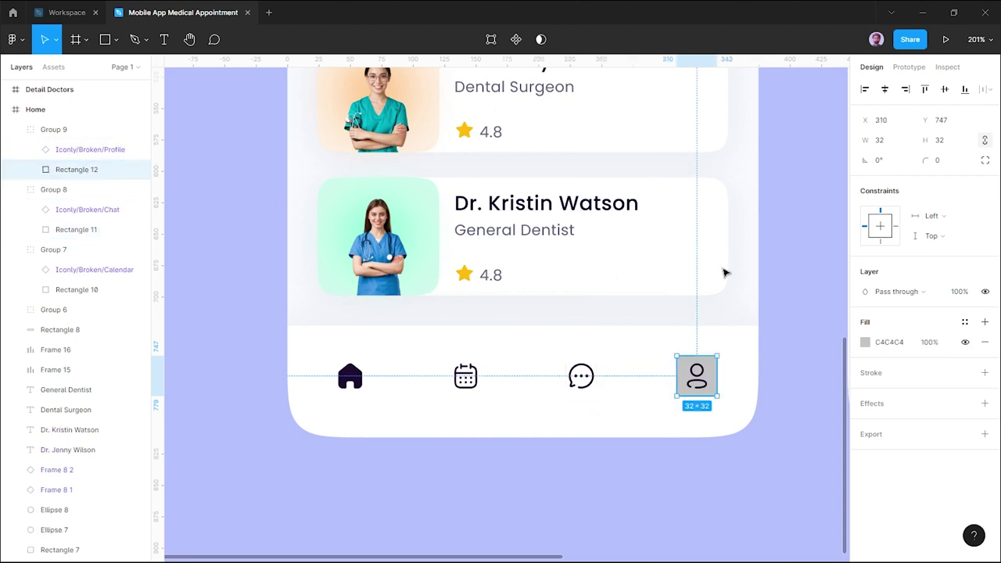
{"action": "left_click", "coordinate": [966, 342]}
{"action": "left_click", "coordinate": [654, 500]}
{"action": "left_click", "coordinate": [351, 377]}
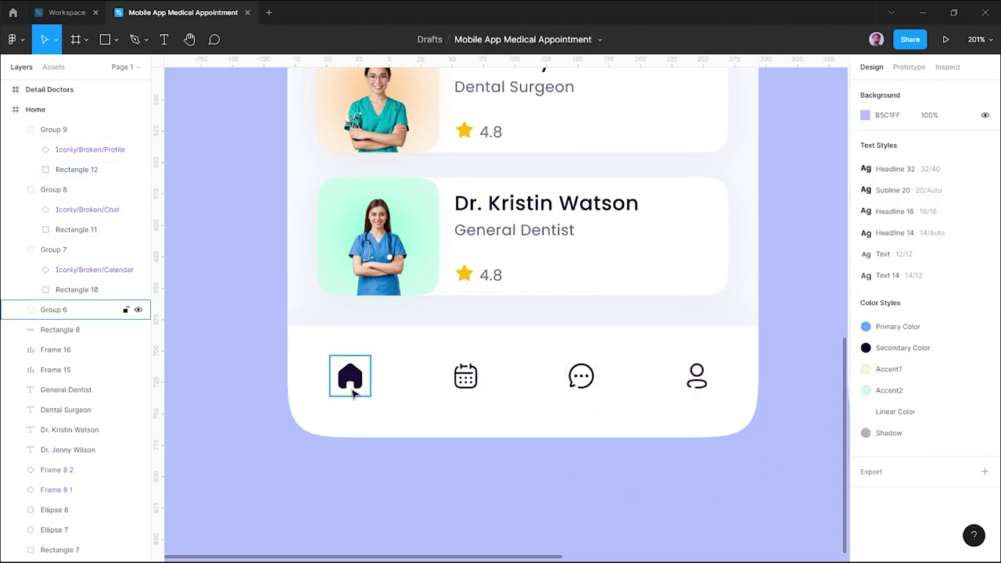
{"action": "key", "text": "alt"}
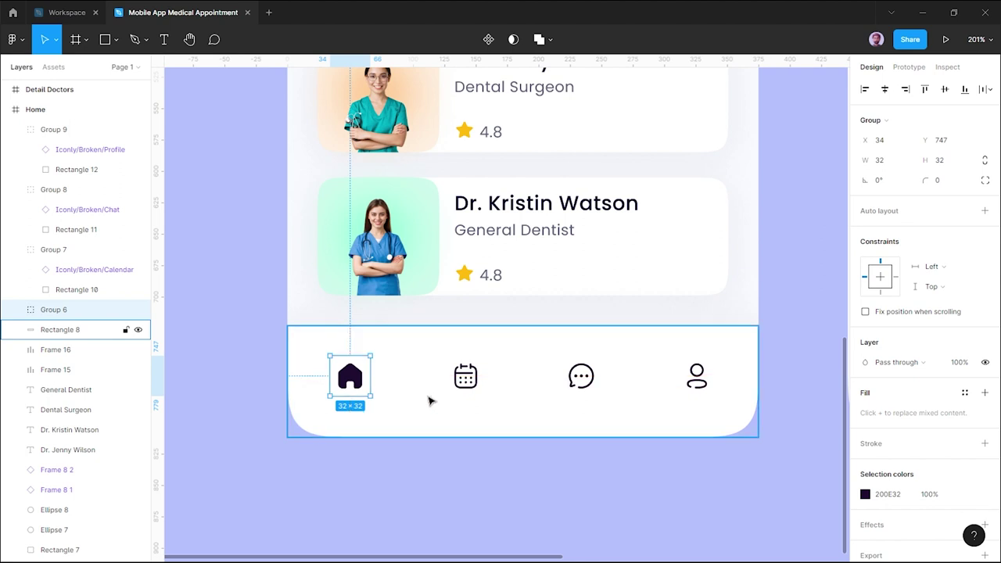
{"action": "left_click", "coordinate": [470, 381]}
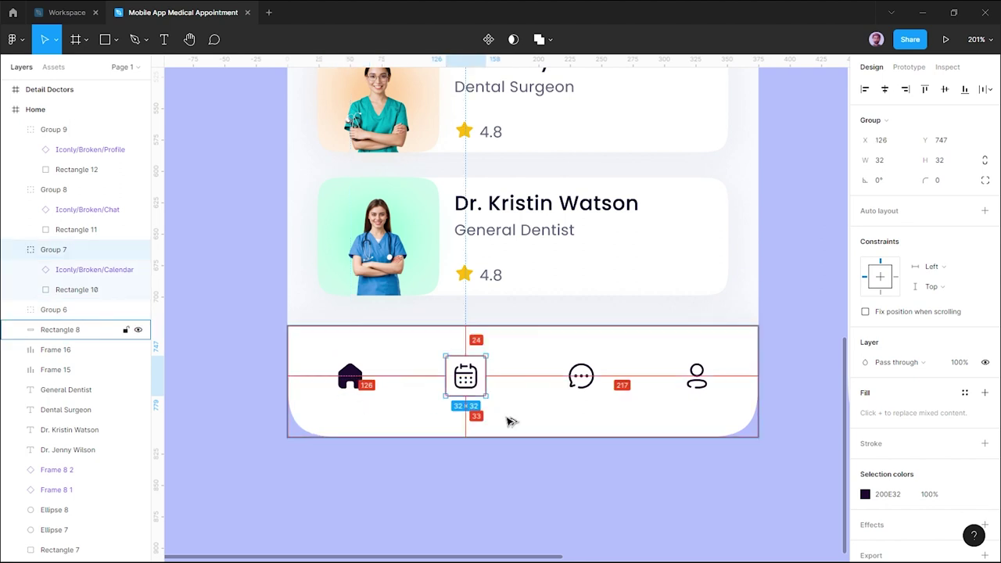
{"action": "left_click", "coordinate": [591, 386]}
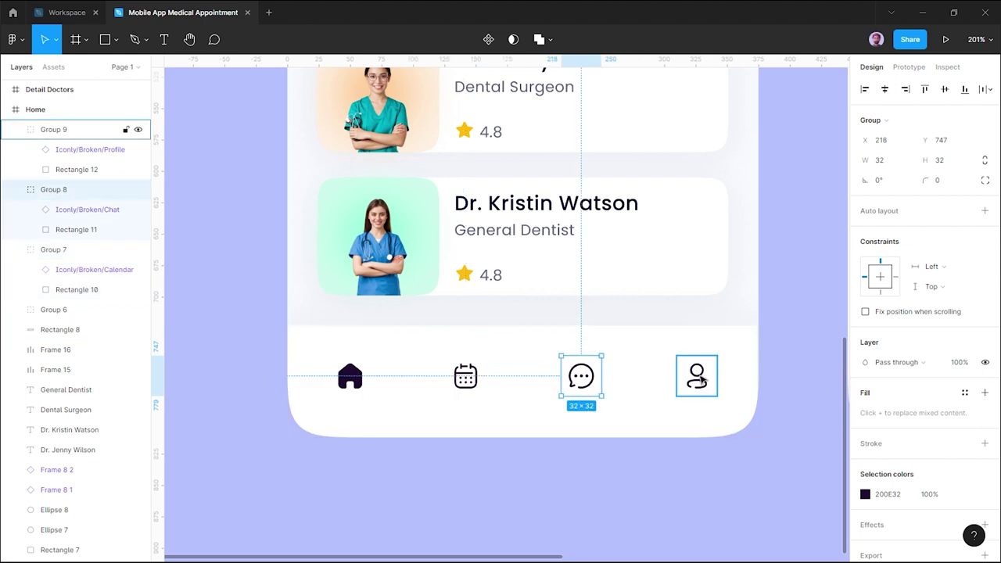
{"action": "left_click", "coordinate": [696, 377]}
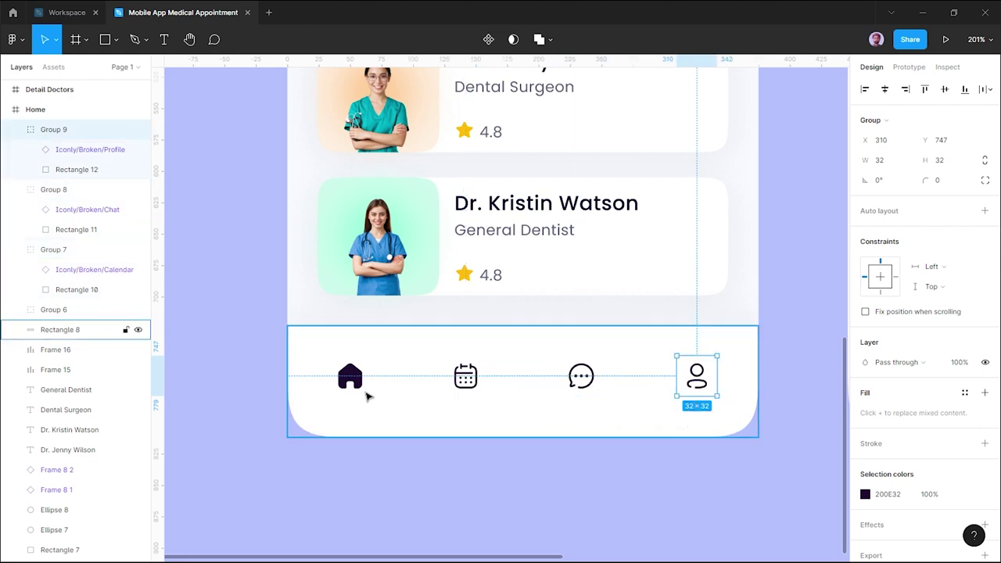
{"action": "left_click", "coordinate": [423, 465]}
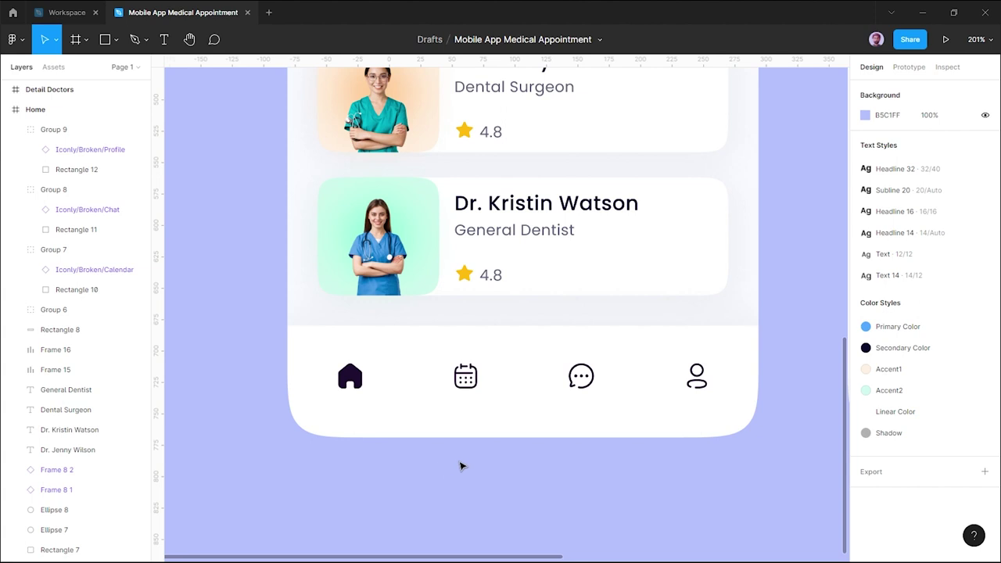
{"action": "scroll", "coordinate": [460, 466], "scroll_direction": "down", "scroll_amount": 3}
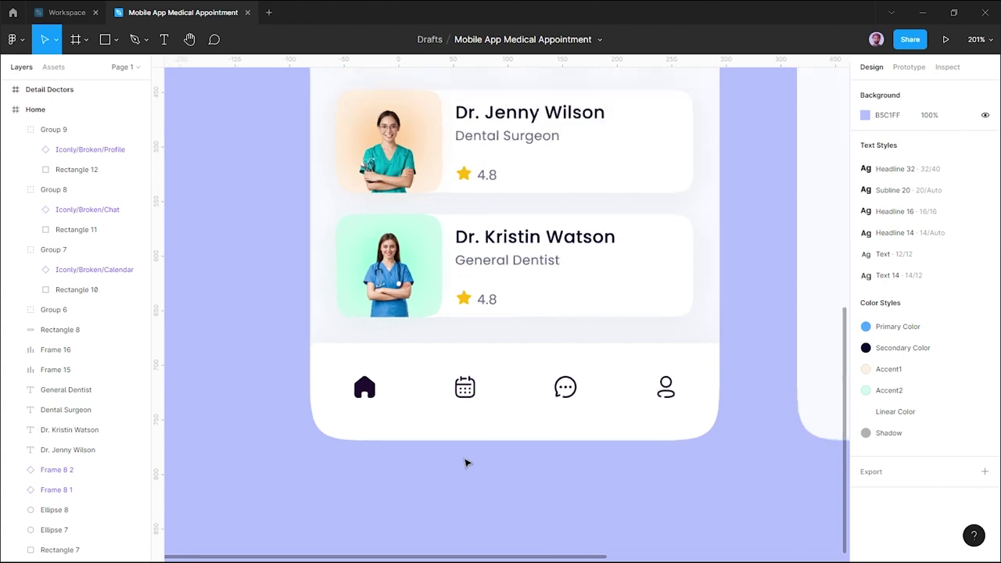
{"action": "left_click", "coordinate": [382, 407]}
{"action": "left_click", "coordinate": [52, 335]}
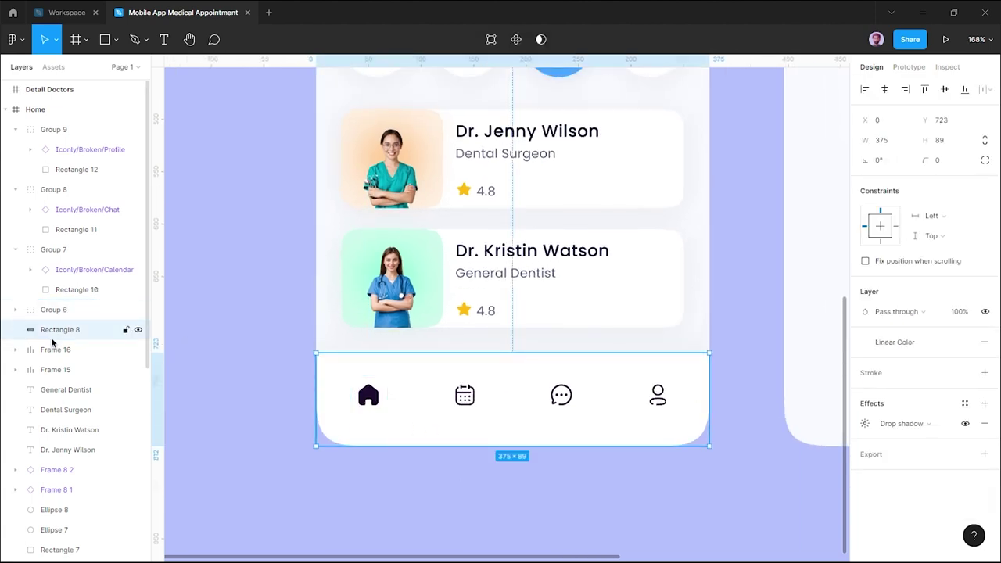
{"action": "left_click", "coordinate": [61, 291]}
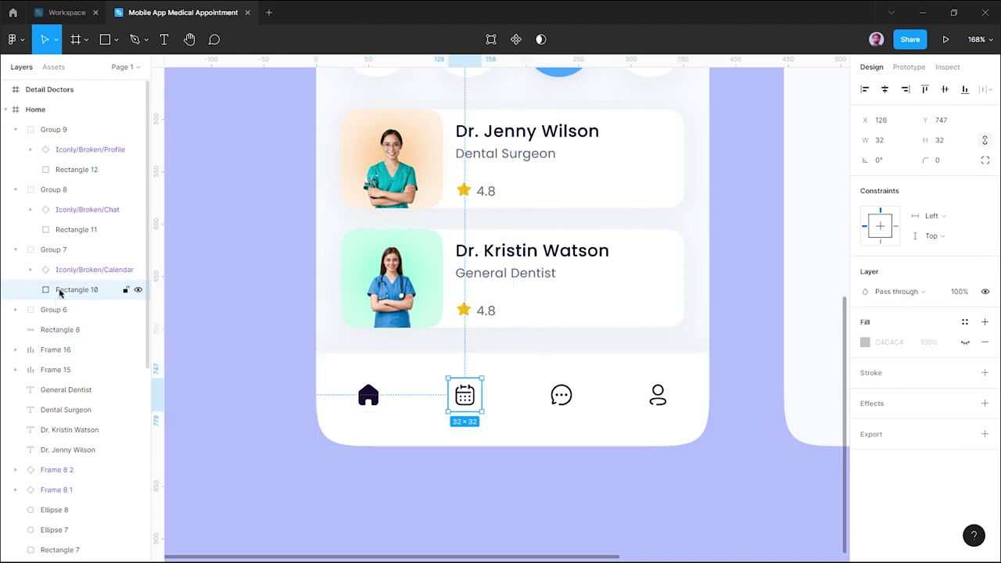
{"action": "left_click", "coordinate": [66, 231]}
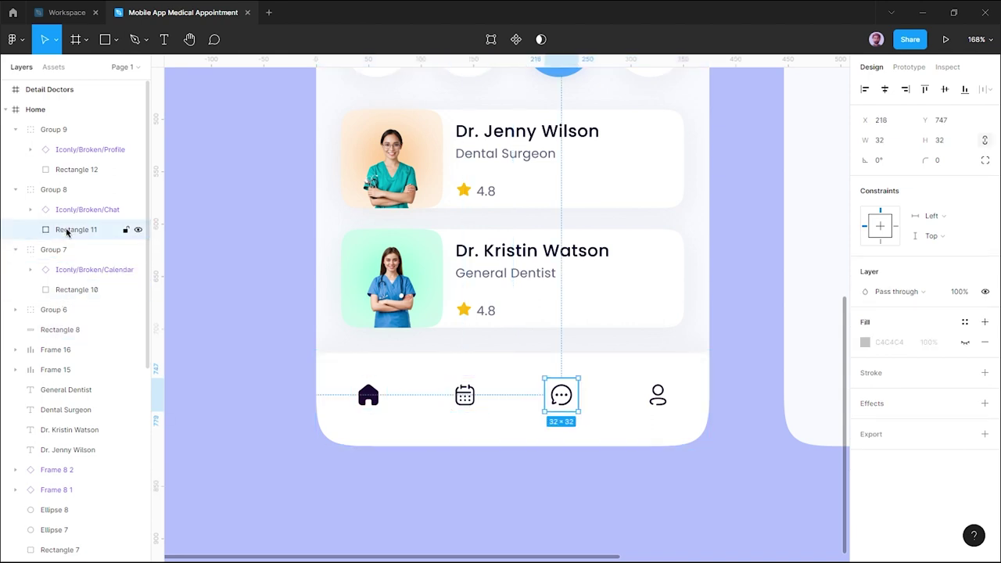
{"action": "left_click", "coordinate": [640, 480]}
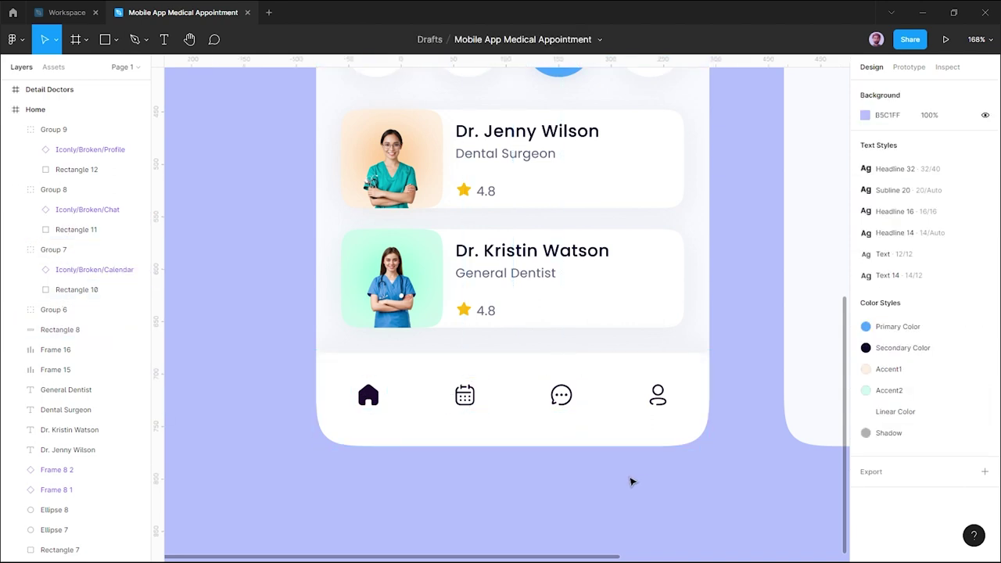
{"action": "left_click", "coordinate": [370, 399]}
Colour the Home nav icon with the Primary Color style.
{"action": "double_click", "coordinate": [369, 399]}
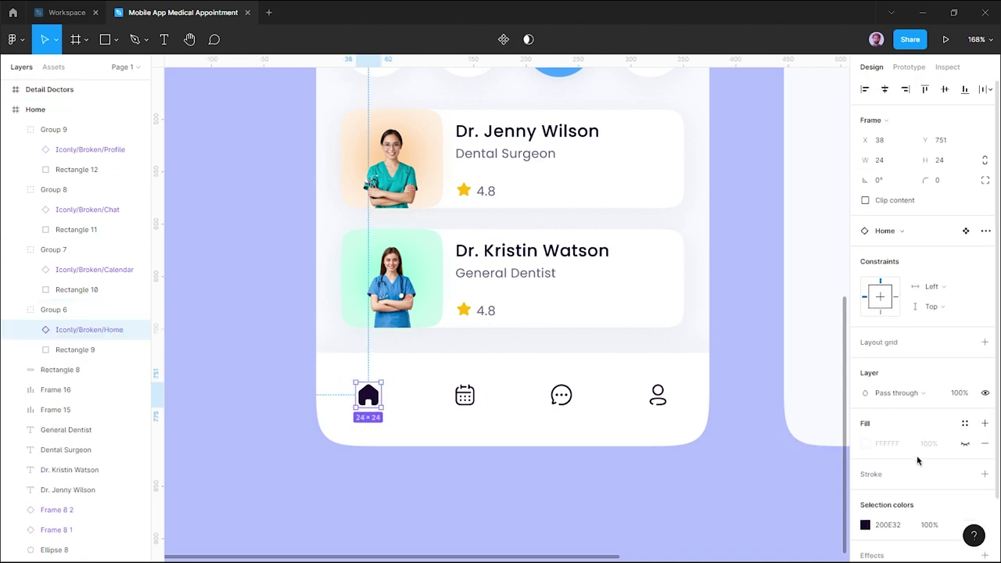
{"action": "scroll", "coordinate": [923, 391], "scroll_direction": "down", "scroll_amount": 2}
{"action": "left_click", "coordinate": [966, 454]}
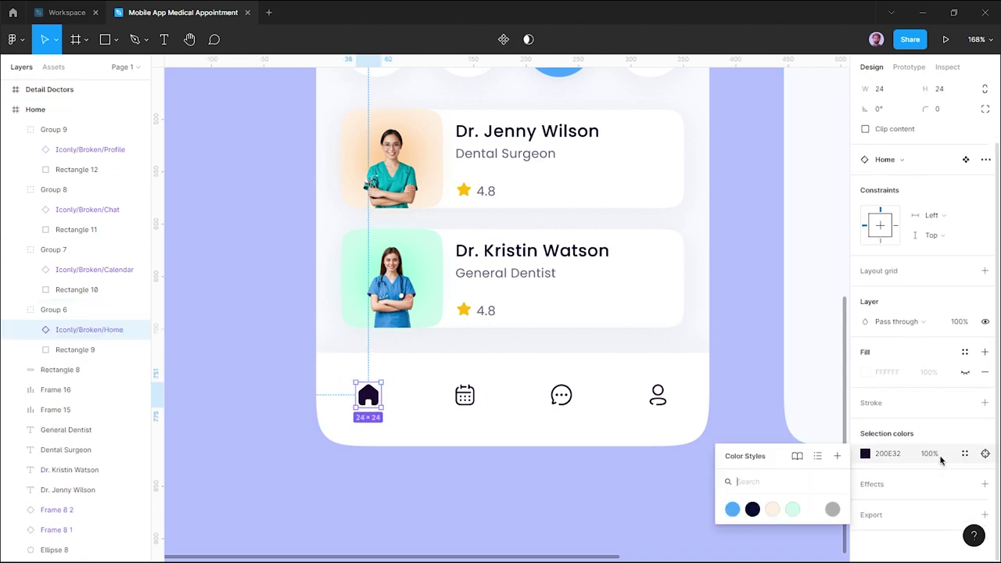
{"action": "left_click", "coordinate": [732, 508]}
Give the Calendar icon the Secondary Color, detached, and set its opacity to 65%.
{"action": "double_click", "coordinate": [465, 396]}
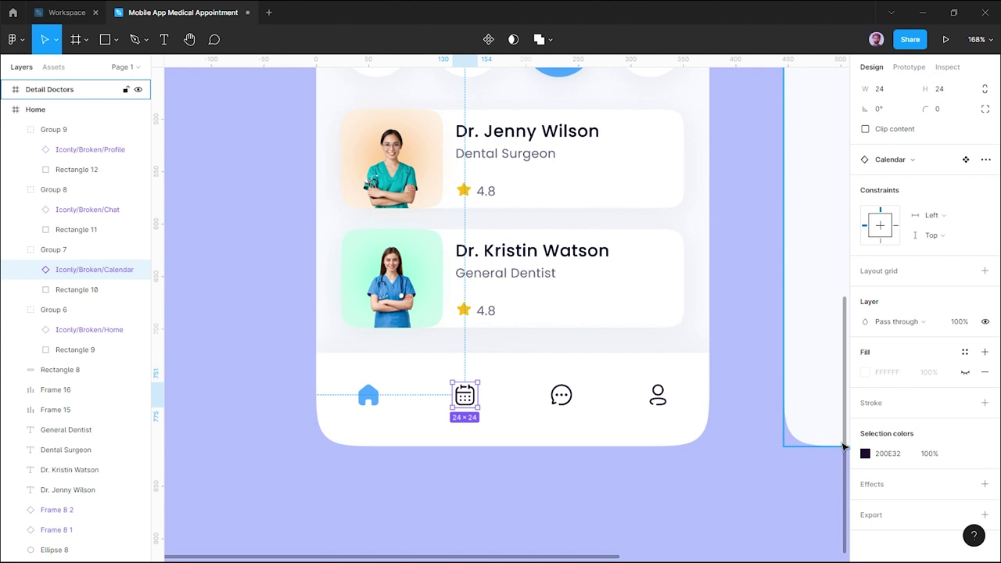
{"action": "left_click", "coordinate": [966, 454]}
{"action": "left_click", "coordinate": [752, 509]}
{"action": "left_click", "coordinate": [966, 453]}
{"action": "left_click", "coordinate": [933, 456]}
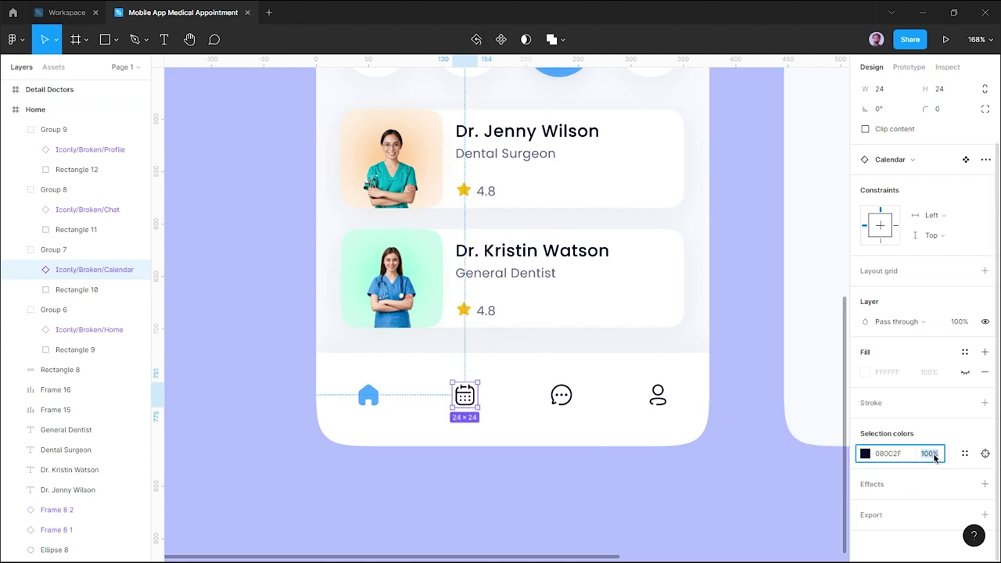
Fill the Chat icon with detached Secondary Color 080C2F at 65% opacity.
{"action": "left_click", "coordinate": [576, 423]}
{"action": "left_click", "coordinate": [560, 395]}
{"action": "double_click", "coordinate": [561, 395]}
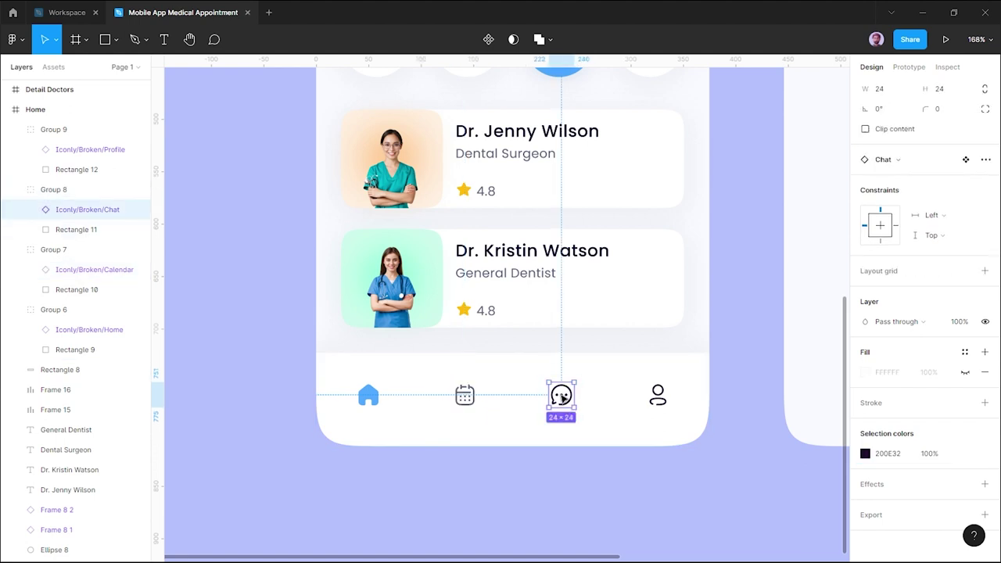
{"action": "double_click", "coordinate": [560, 395]}
{"action": "left_click", "coordinate": [965, 351]}
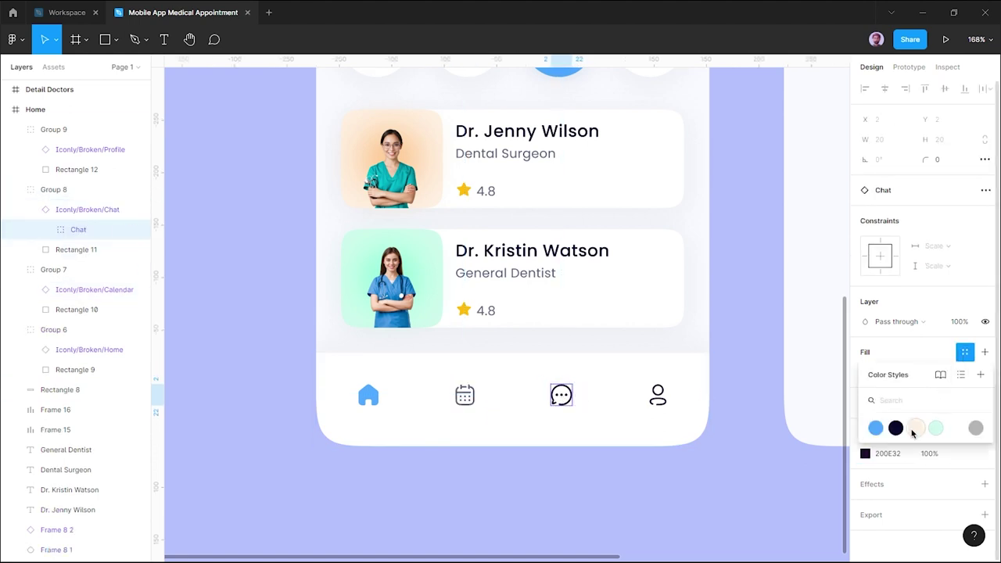
{"action": "left_click", "coordinate": [894, 427]}
{"action": "left_click", "coordinate": [965, 353]}
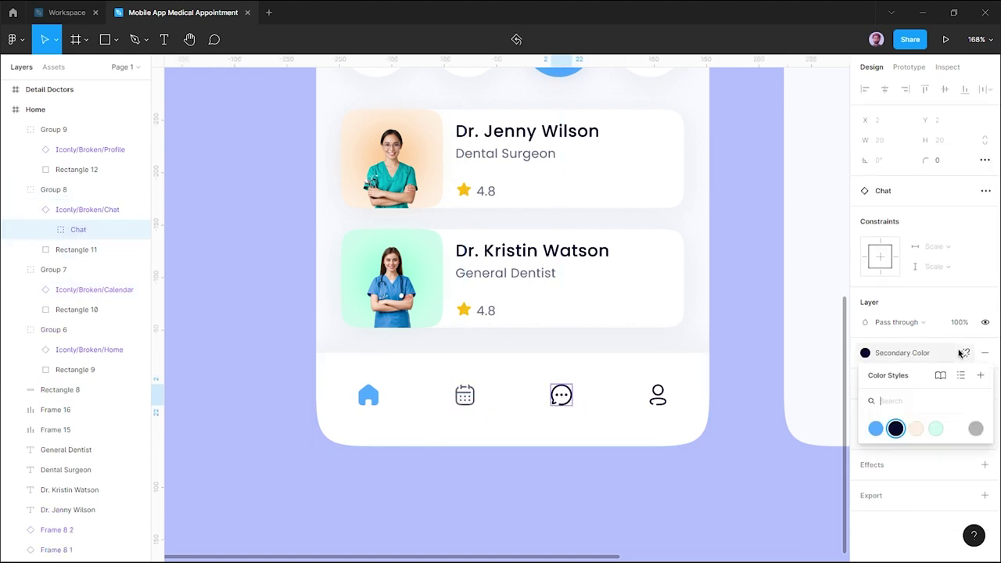
{"action": "left_click", "coordinate": [957, 352]}
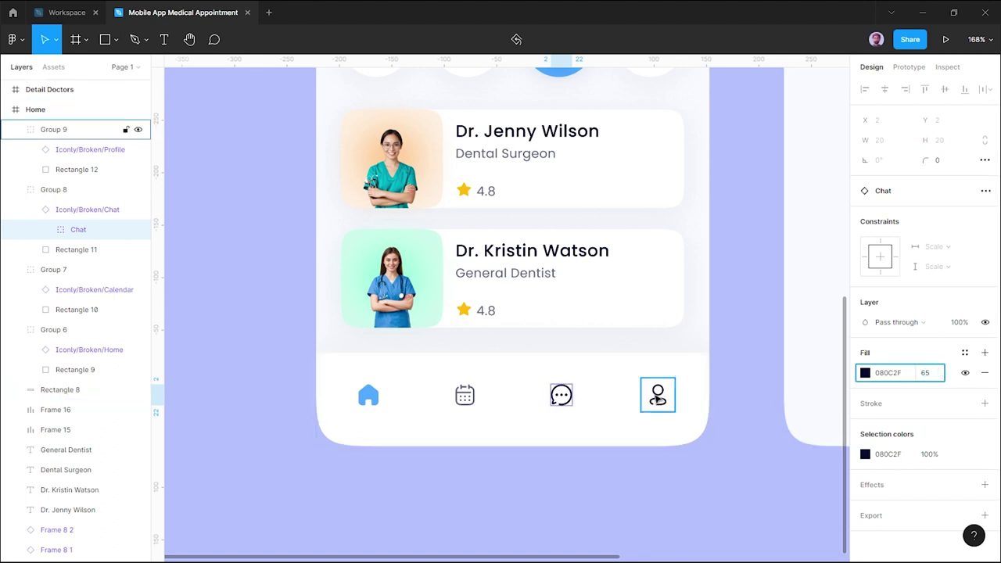
Fill the inner Profile shape with detached 080C2F at 65% opacity.
{"action": "left_click", "coordinate": [658, 396]}
{"action": "double_click", "coordinate": [659, 399]}
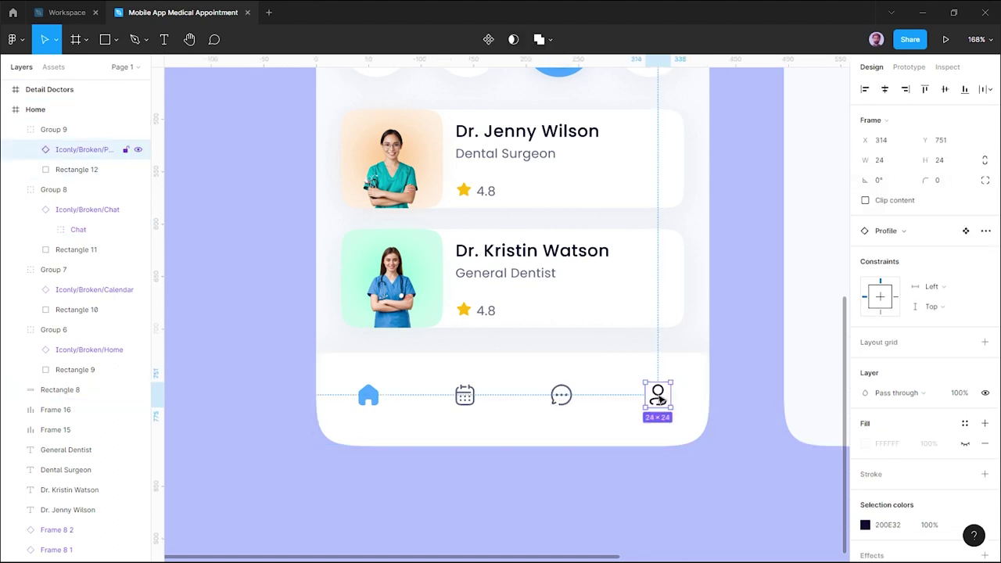
{"action": "left_click", "coordinate": [964, 423]}
{"action": "left_click", "coordinate": [896, 499]}
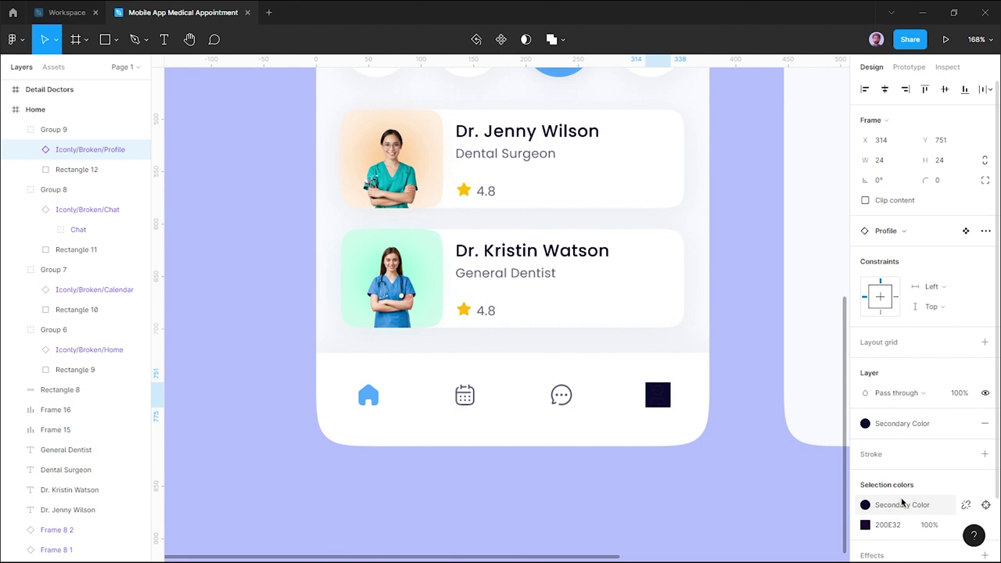
{"action": "key", "text": "ctrl+z"}
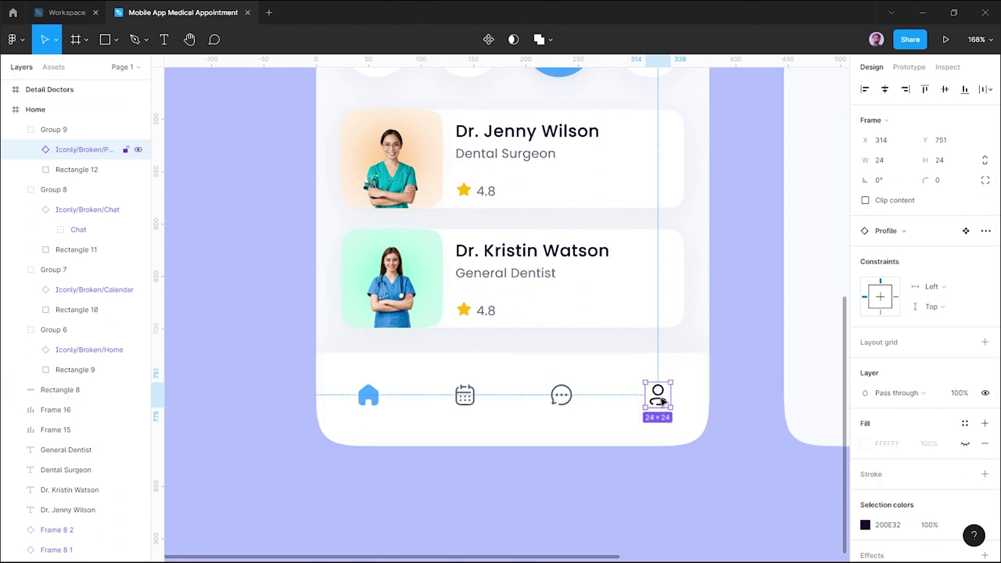
{"action": "double_click", "coordinate": [660, 399]}
{"action": "left_click", "coordinate": [965, 352]}
{"action": "left_click", "coordinate": [888, 429]}
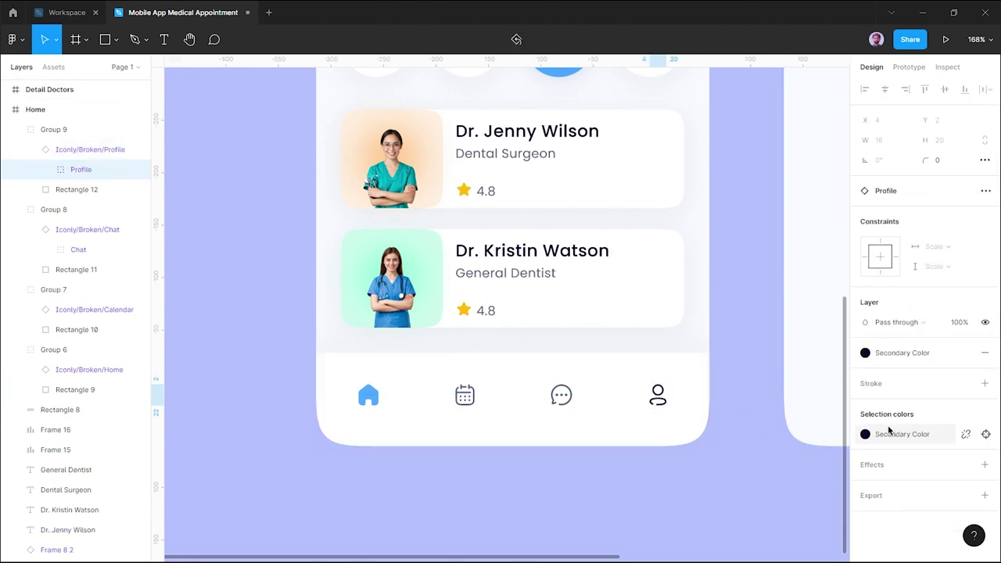
{"action": "left_click", "coordinate": [965, 353]}
{"action": "left_click", "coordinate": [930, 373]}
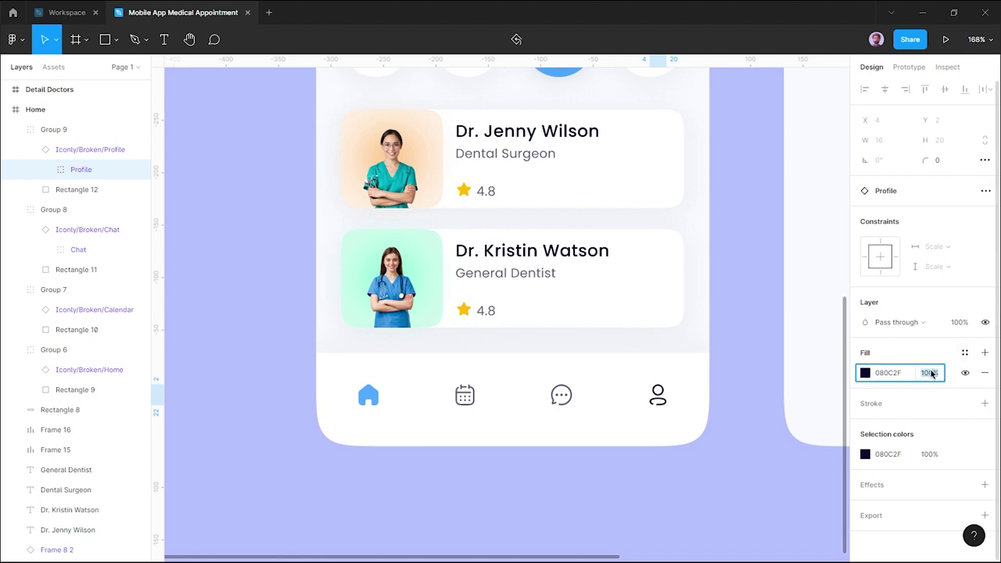
{"action": "type", "text": "65"}
{"action": "key", "text": "Return"}
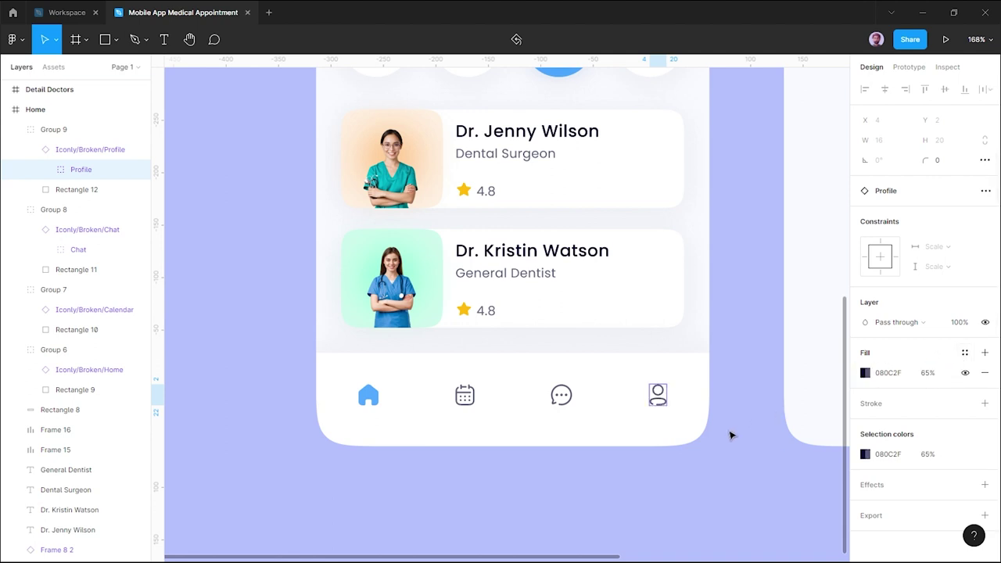
{"action": "left_click", "coordinate": [730, 436]}
Frame both screens in view and group the Dr. Jenny Wilson card's layers.
{"action": "scroll", "coordinate": [730, 435], "scroll_direction": "up", "scroll_amount": 2}
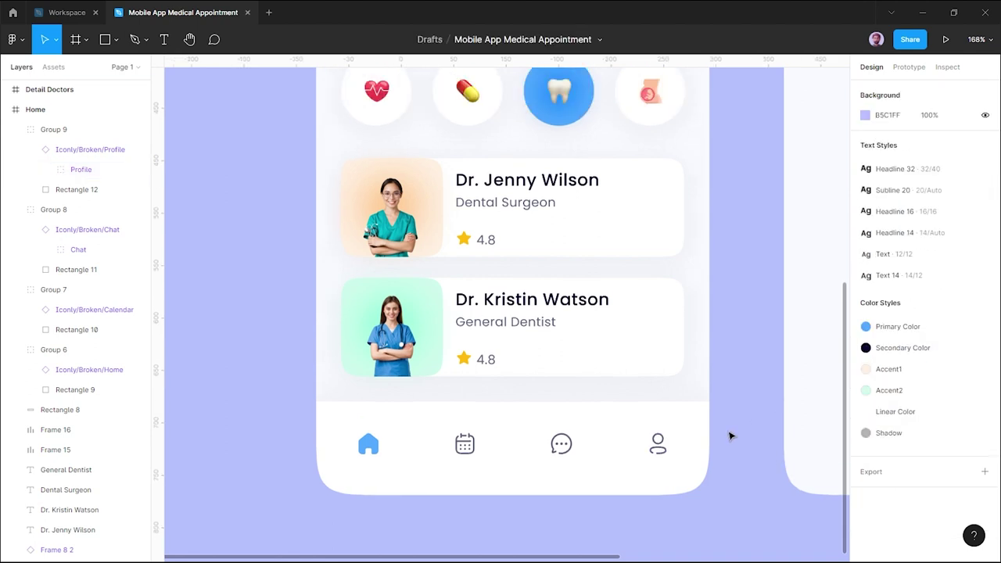
{"action": "scroll", "coordinate": [730, 435], "scroll_direction": "down", "scroll_amount": 5, "text": "ctrl"}
{"action": "scroll", "coordinate": [657, 438], "scroll_direction": "right", "scroll_amount": 3}
{"action": "scroll", "coordinate": [583, 443], "scroll_direction": "up", "scroll_amount": 2}
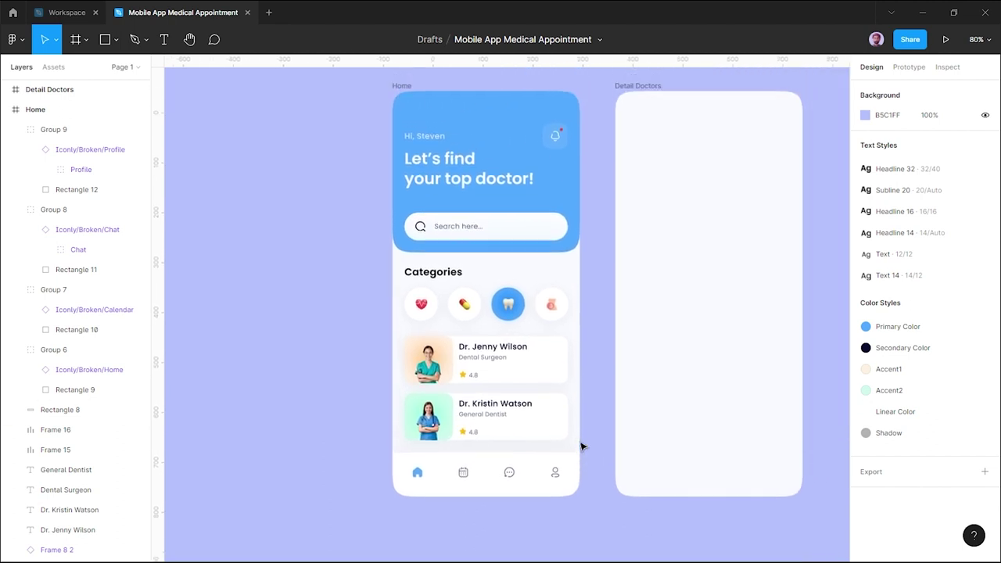
{"action": "left_click_drag", "start_coordinate": [571, 399], "coordinate": [510, 400]}
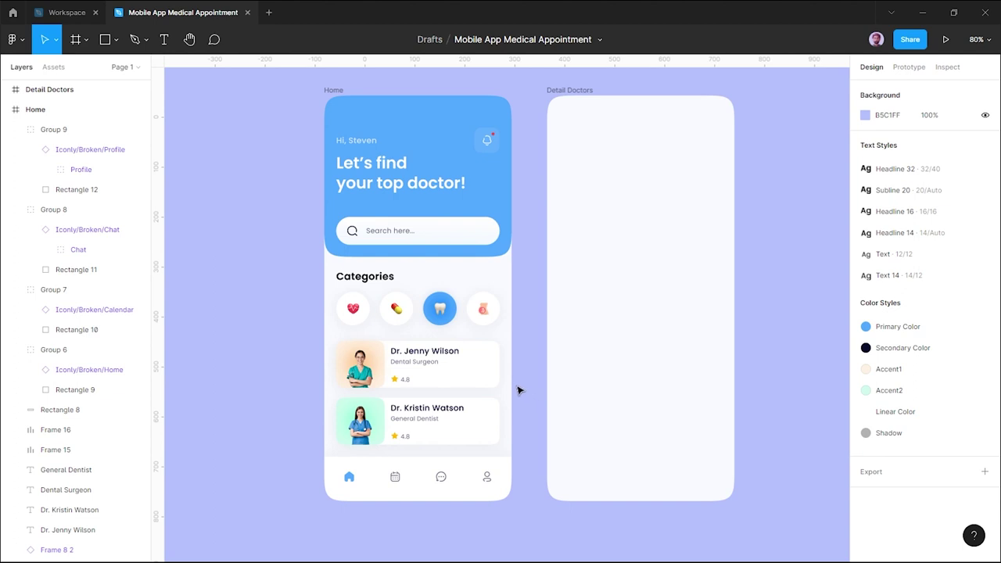
{"action": "left_click_drag", "start_coordinate": [518, 390], "coordinate": [506, 406]}
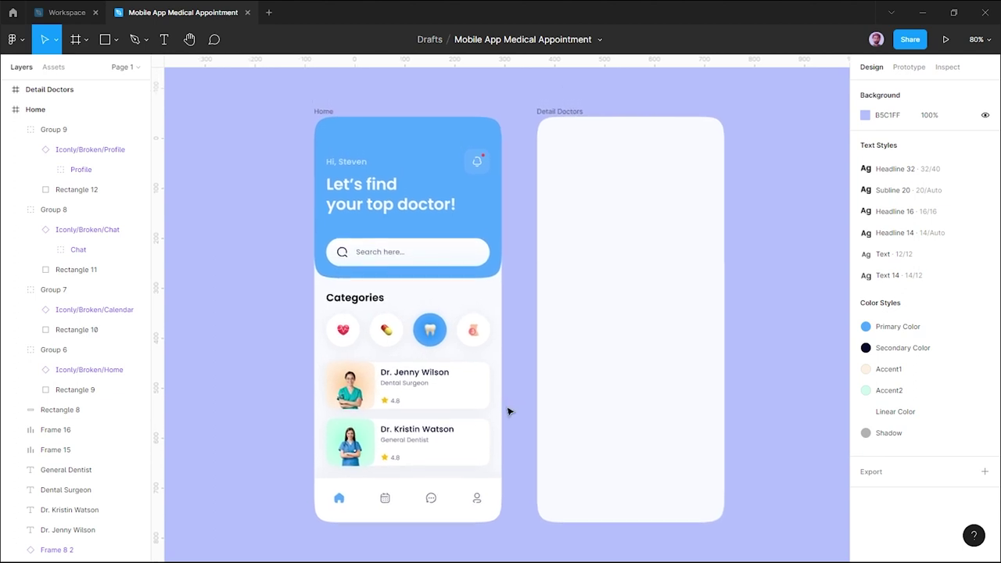
{"action": "left_click", "coordinate": [440, 376]}
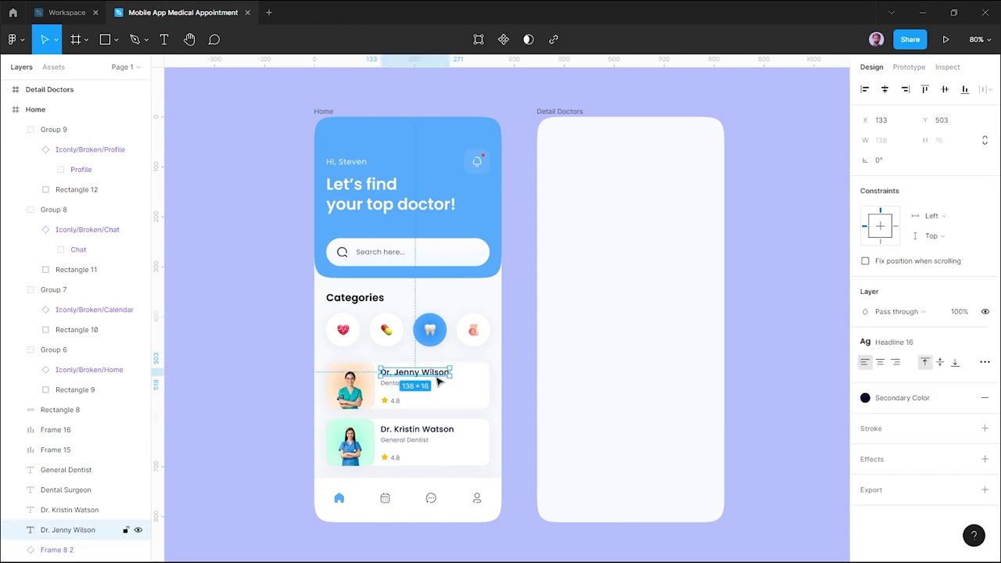
{"action": "left_click", "coordinate": [502, 378]}
{"action": "left_click_drag", "start_coordinate": [486, 363], "coordinate": [319, 420]}
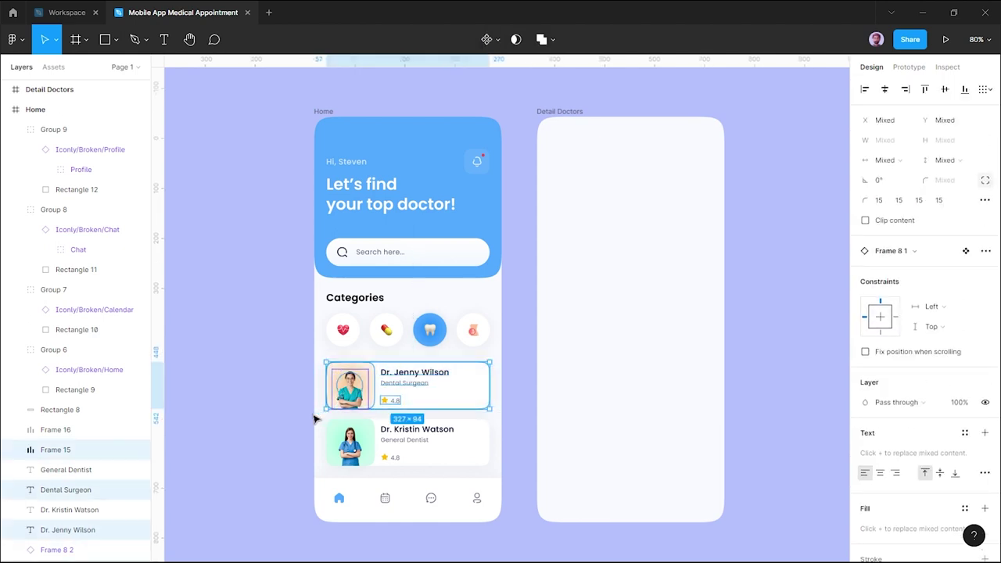
{"action": "key", "text": "ctrl+g"}
Group the Dr. Kristin Watson card, then group Categories with both cards as Group 12.
{"action": "left_click_drag", "start_coordinate": [517, 418], "coordinate": [311, 475]}
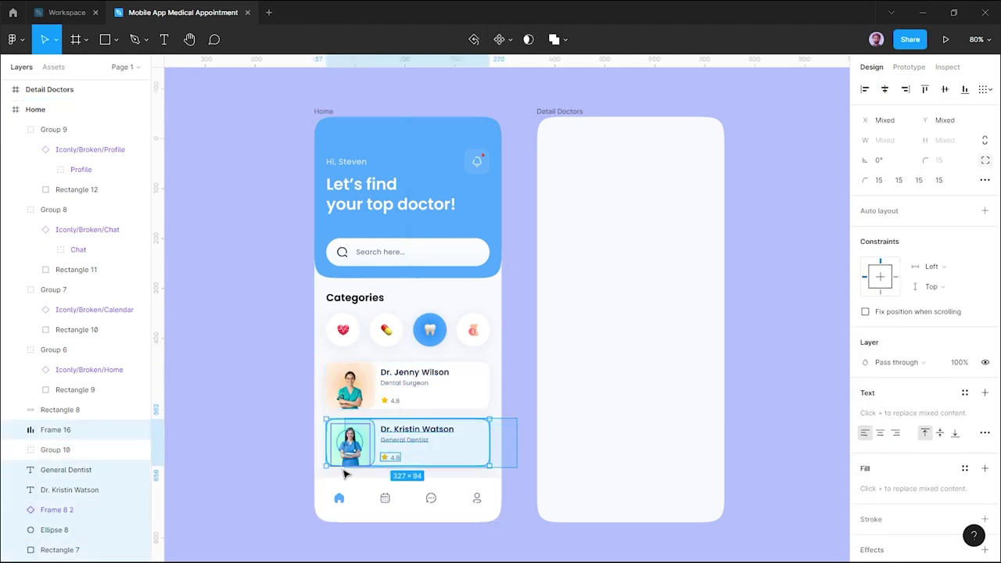
{"action": "key", "text": "ctrl+g"}
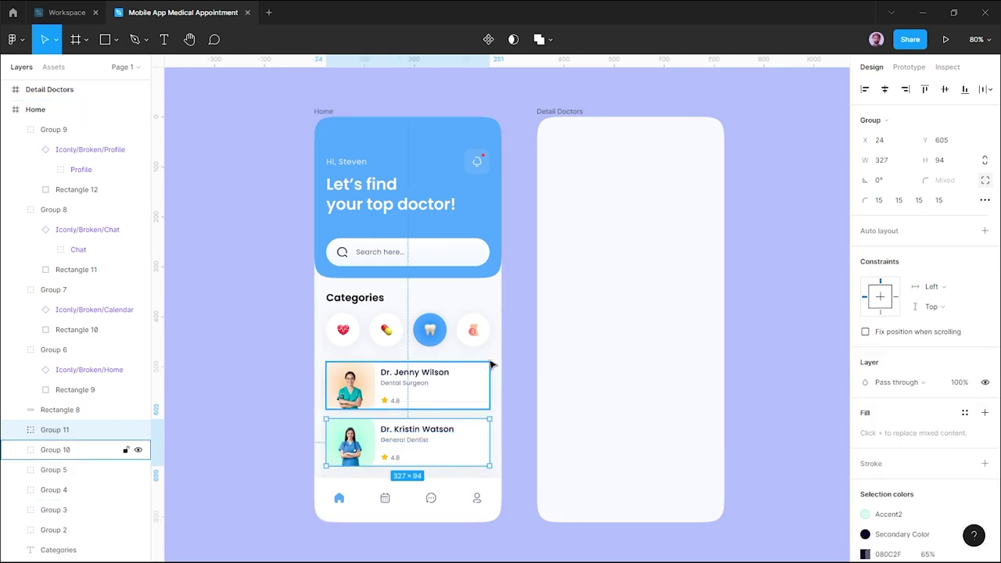
{"action": "left_click", "coordinate": [499, 347]}
{"action": "mouse_move", "coordinate": [515, 283]}
{"action": "left_mouse_down"}
{"action": "mouse_move", "coordinate": [312, 355]}
{"action": "mouse_move", "coordinate": [310, 475]}
{"action": "left_mouse_up"}
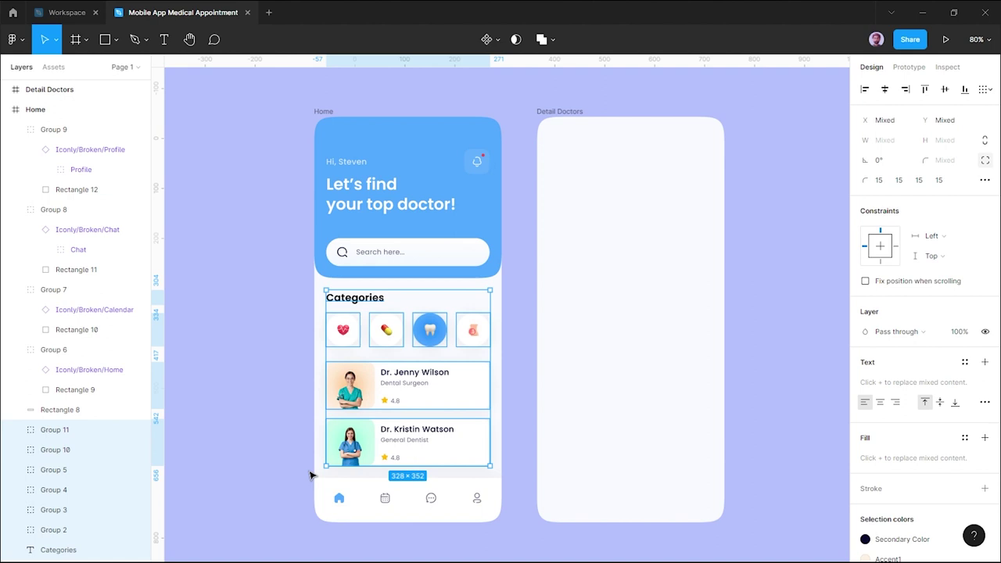
{"action": "key", "text": "ctrl+g"}
Group the blue header's greeting, headline and search bar as Group 13.
{"action": "left_click", "coordinate": [527, 313]}
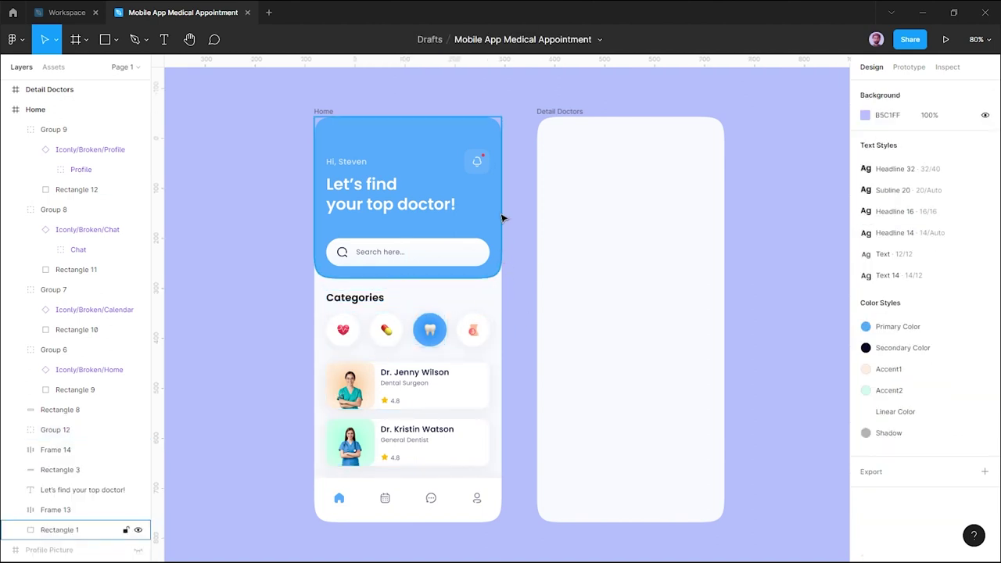
{"action": "left_click_drag", "start_coordinate": [513, 133], "coordinate": [281, 285]}
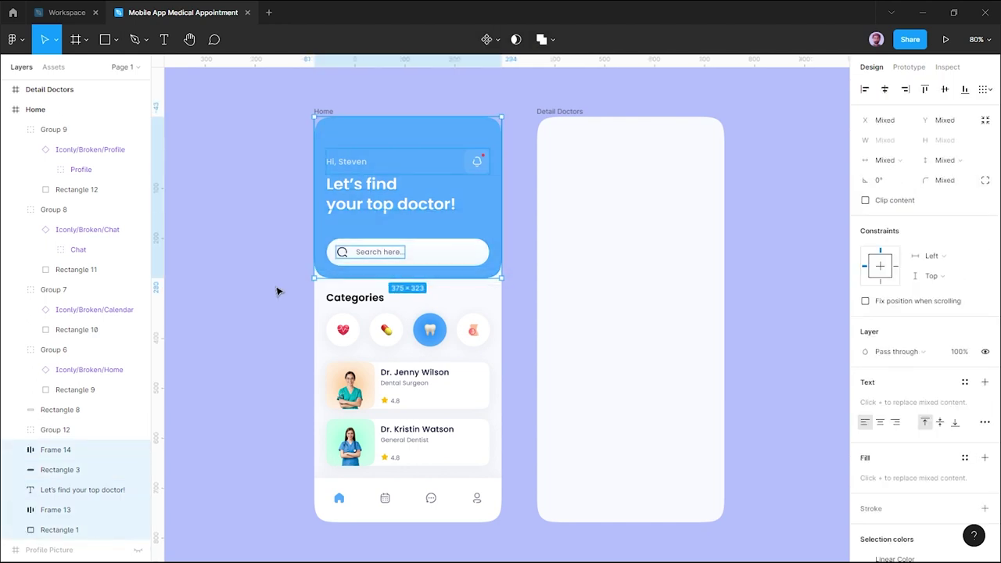
{"action": "key", "text": "ctrl+g"}
{"action": "left_click", "coordinate": [270, 334]}
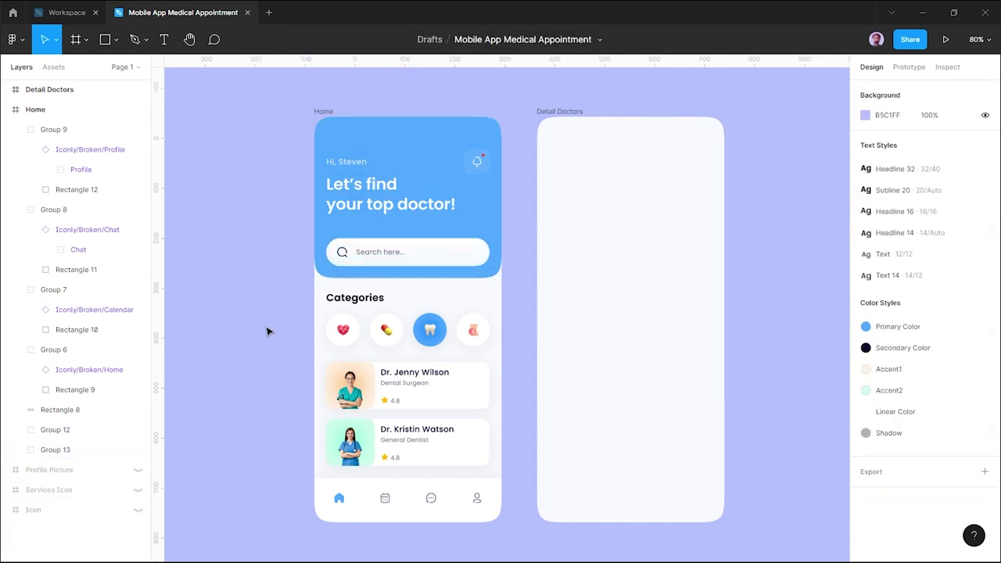
Collapse Groups 6–9 in Layers and group the bottom navigation layers.
{"action": "left_click", "coordinate": [17, 130]}
{"action": "left_click", "coordinate": [16, 149]}
{"action": "left_click", "coordinate": [16, 169]}
{"action": "left_click", "coordinate": [16, 190]}
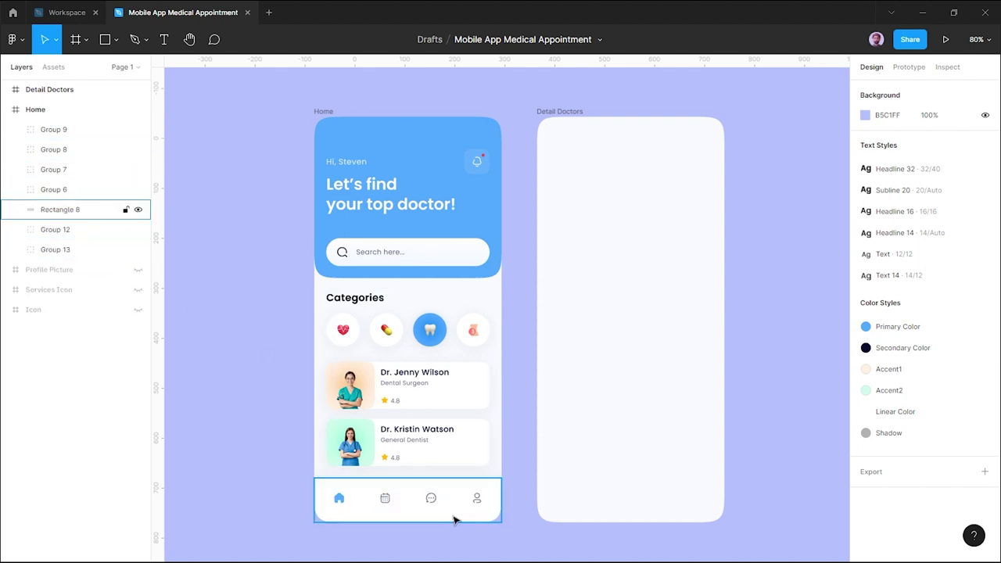
{"action": "left_click_drag", "start_coordinate": [518, 491], "coordinate": [306, 523]}
{"action": "key", "text": "ctrl+g"}
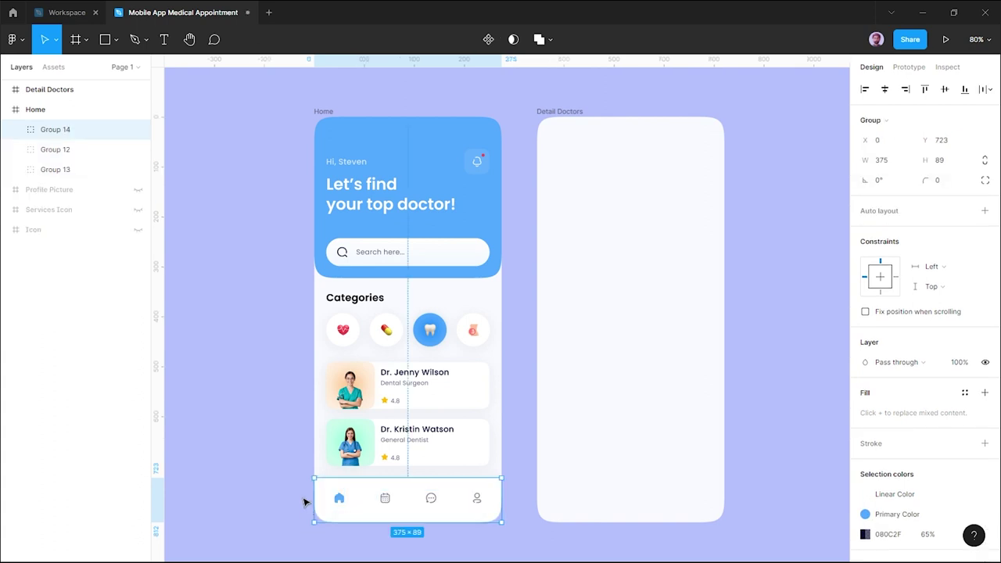
Rename the groups Bottom Nav, Categories and Result, and Headline/Search.
{"action": "double_click", "coordinate": [63, 130]}
{"action": "type", "text": "Bottom Nav"}
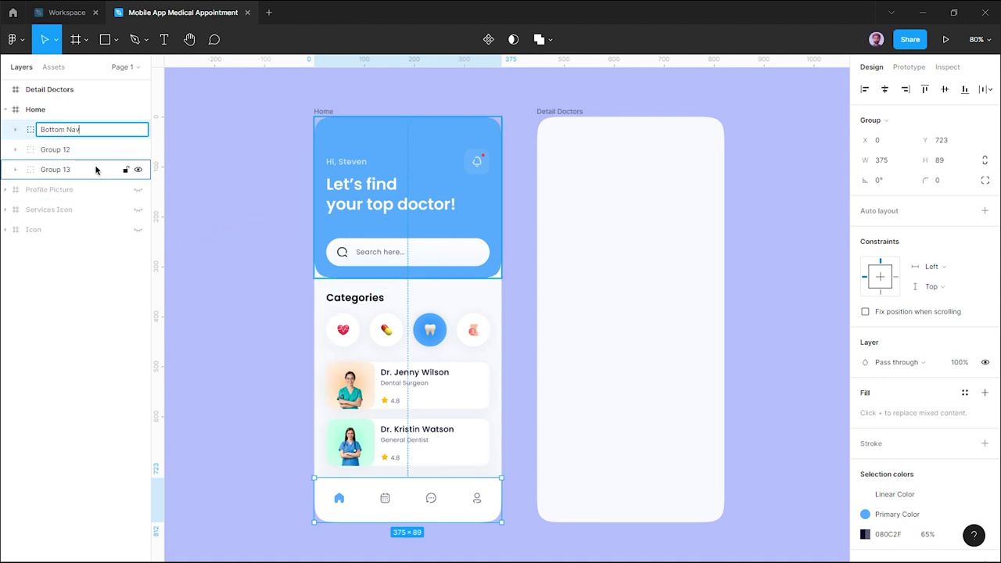
{"action": "left_click", "coordinate": [80, 157]}
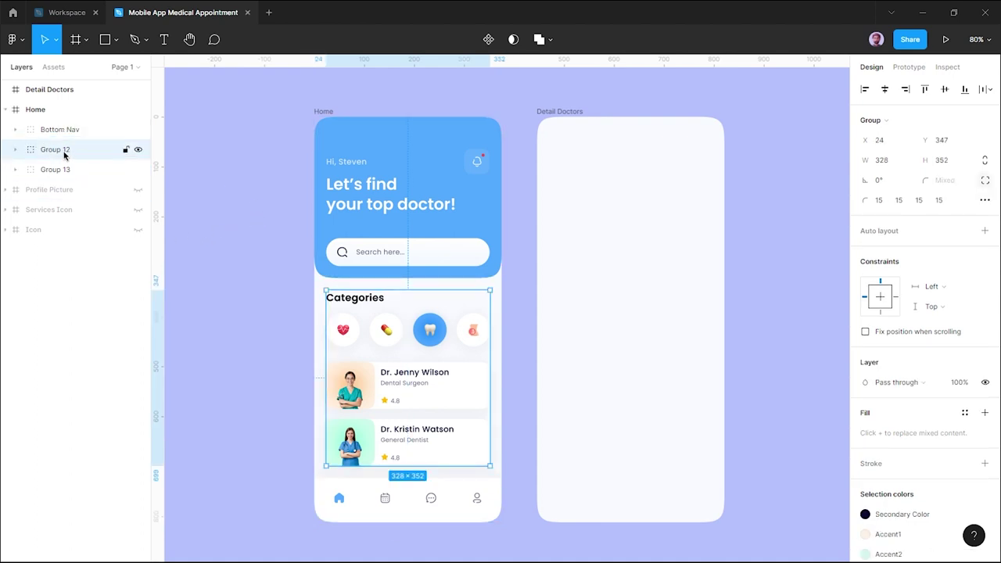
{"action": "double_click", "coordinate": [64, 149]}
{"action": "type", "text": "Categories and Result"}
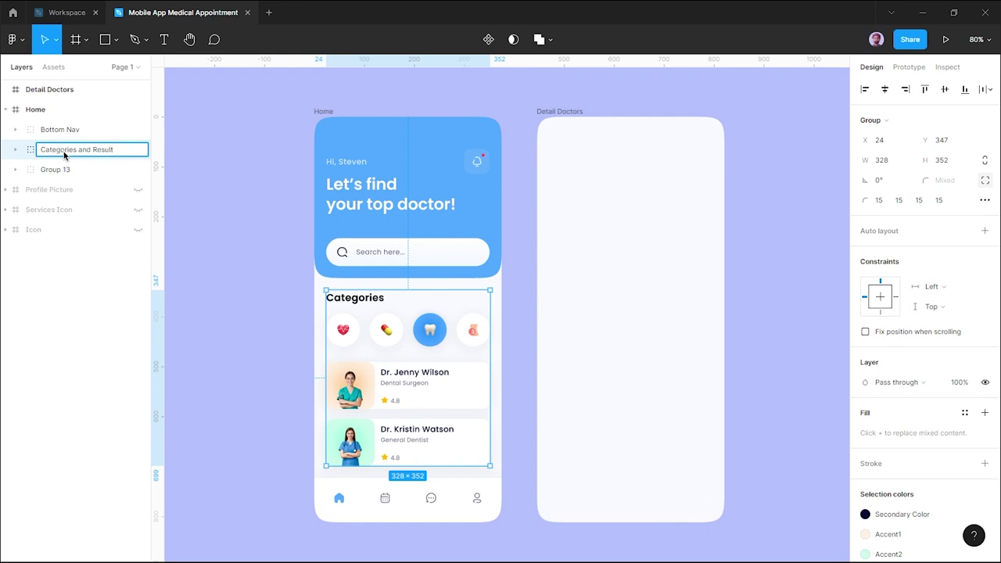
{"action": "left_click", "coordinate": [67, 170]}
{"action": "double_click", "coordinate": [67, 170]}
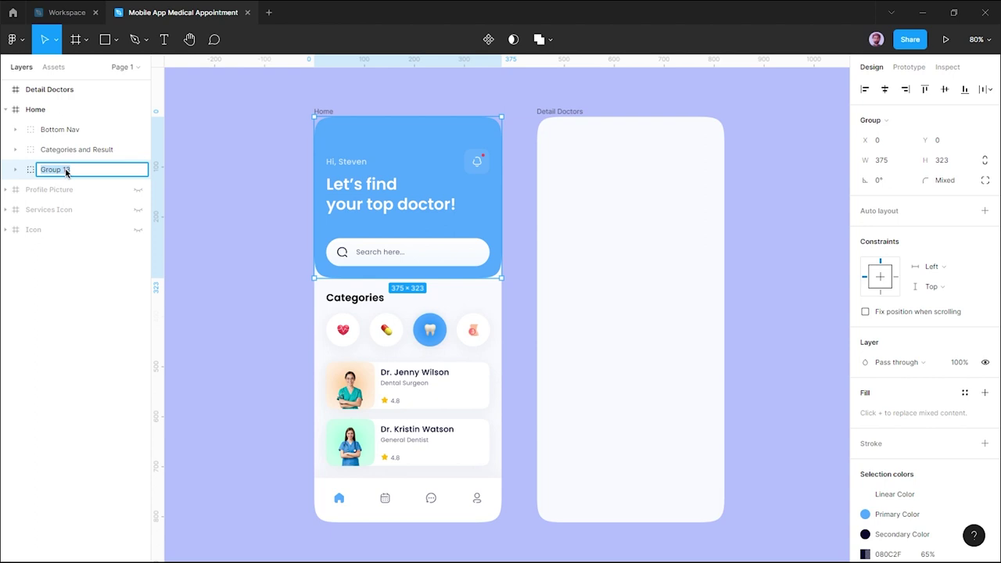
{"action": "type", "text": "Headline/Search"}
{"action": "left_click", "coordinate": [92, 283]}
Reorder Home's layers: Headline/Search on top, Bottom Nav below Categories and Result.
{"action": "left_click", "coordinate": [68, 172]}
{"action": "mouse_move", "coordinate": [68, 169]}
{"action": "left_mouse_down"}
{"action": "mouse_move", "coordinate": [68, 125]}
{"action": "mouse_move", "coordinate": [63, 179]}
{"action": "left_mouse_up"}
{"action": "left_click", "coordinate": [218, 203]}
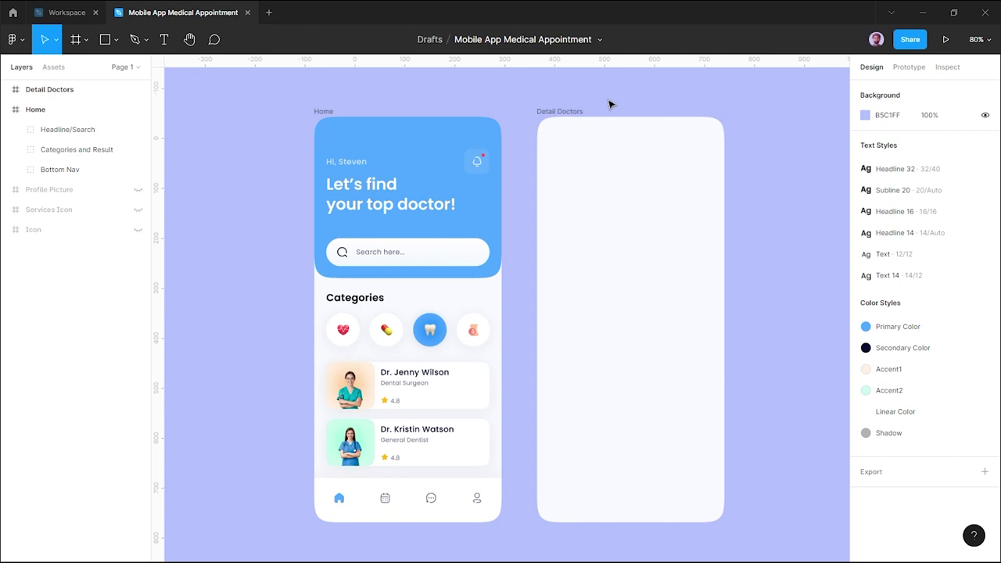
{"action": "left_click", "coordinate": [629, 123]}
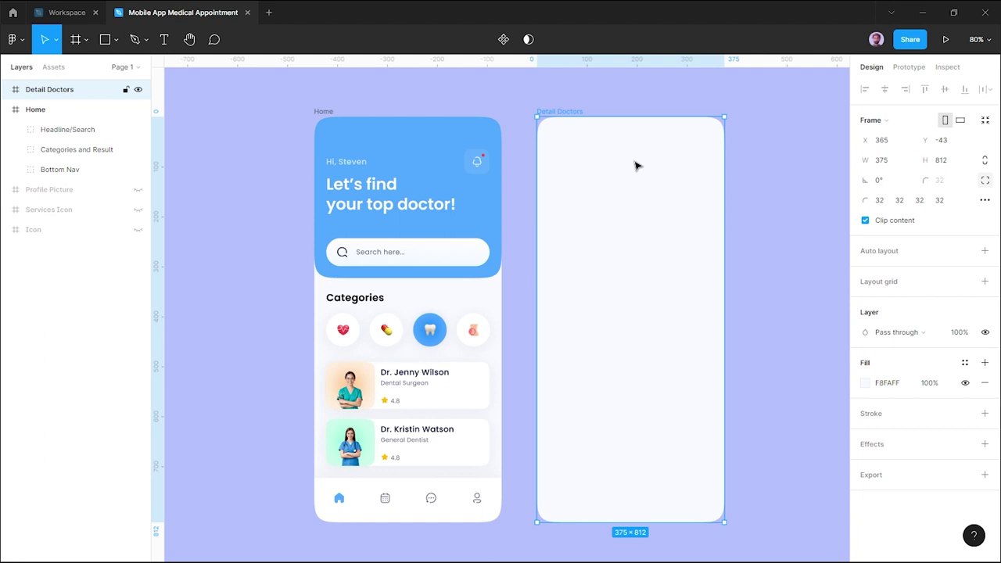
Copy the bell button into Detail Doctors' top-left corner at X 24.
{"action": "double_click", "coordinate": [483, 172]}
{"action": "left_click", "coordinate": [482, 172]}
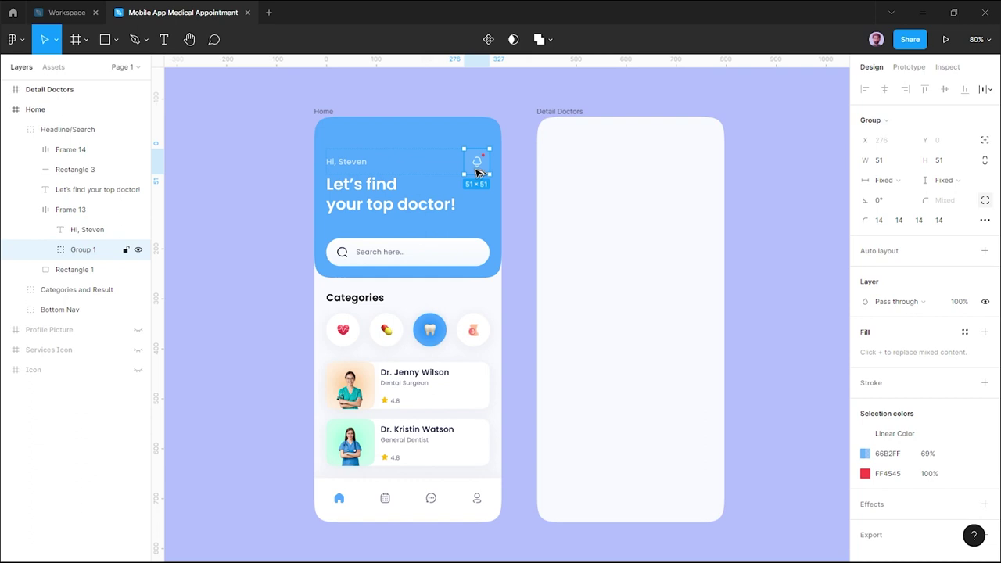
{"action": "left_click_drag", "start_coordinate": [477, 163], "coordinate": [592, 170]}
{"action": "left_click", "coordinate": [606, 173]}
{"action": "scroll", "coordinate": [606, 172], "scroll_direction": "up", "scroll_amount": 3}
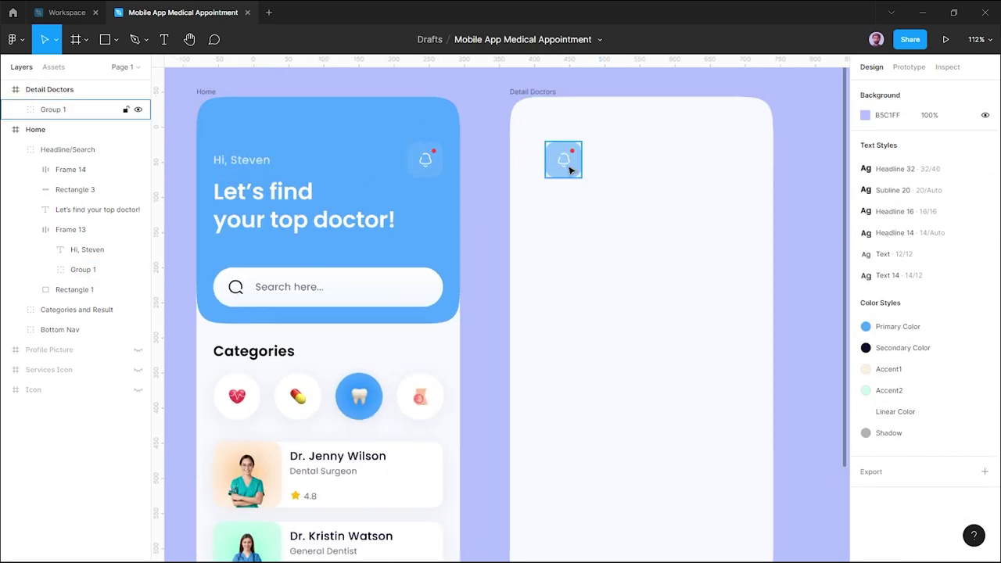
{"action": "left_click", "coordinate": [570, 167]}
{"action": "left_click_drag", "start_coordinate": [572, 165], "coordinate": [558, 165]}
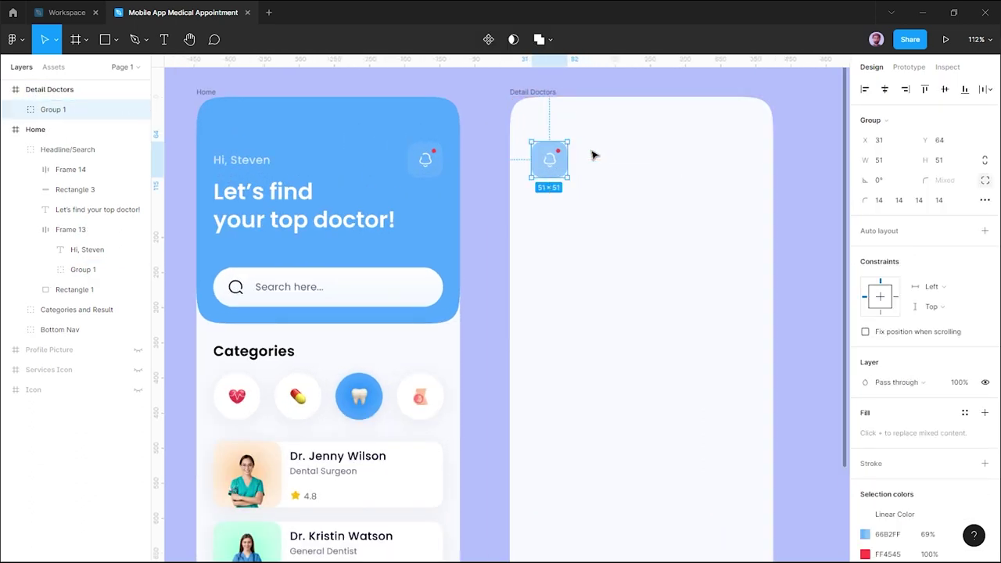
{"action": "key", "text": "Left"}
{"action": "key", "text": "Left"}
{"action": "key", "text": "Left"}
{"action": "key", "text": "Left"}
{"action": "key", "text": "Left"}
{"action": "key", "text": "Left"}
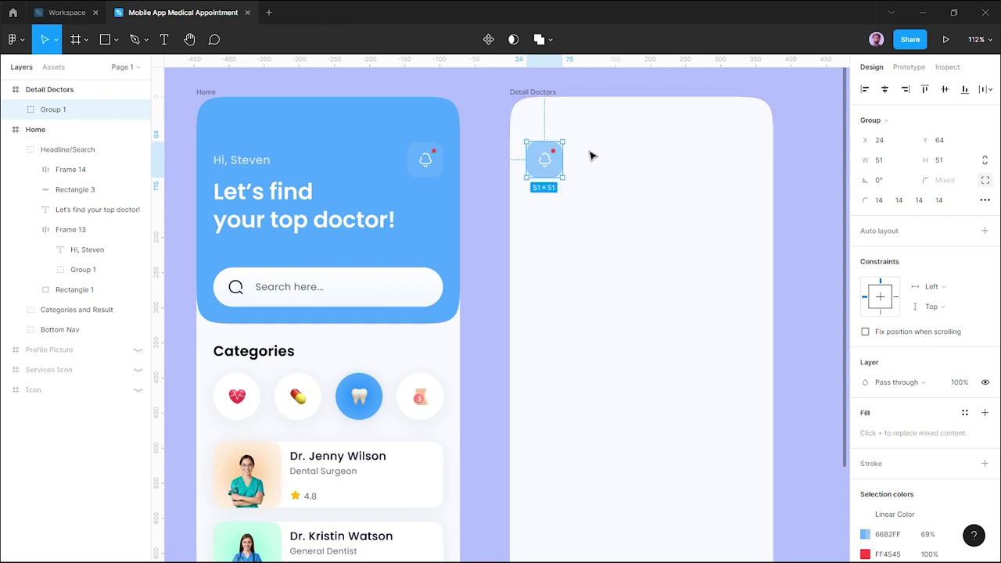
Swap the bell icon for Arrow - Left 2 and fill the background with white Linear Color.
{"action": "double_click", "coordinate": [547, 161]}
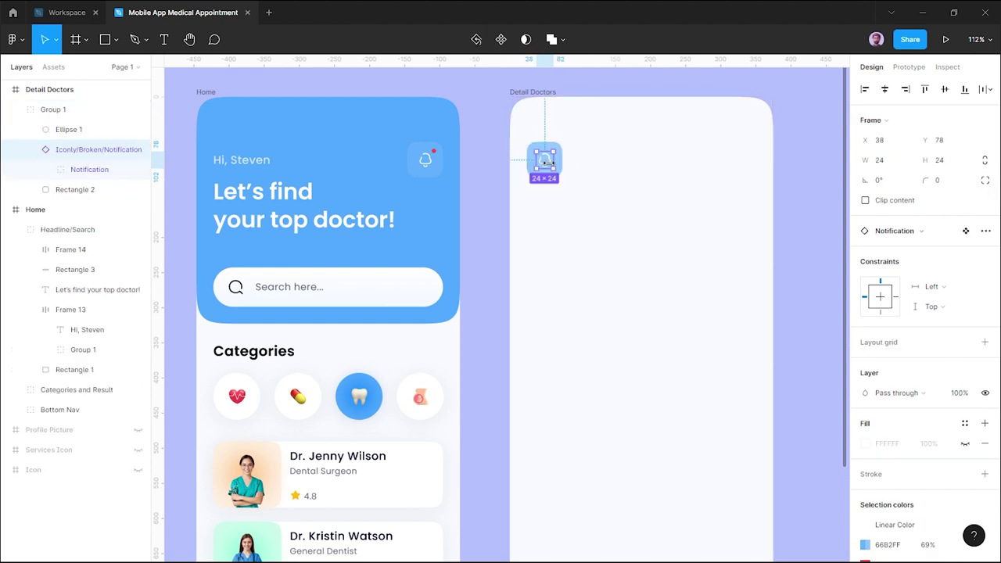
{"action": "left_click", "coordinate": [944, 231]}
{"action": "left_click", "coordinate": [911, 344]}
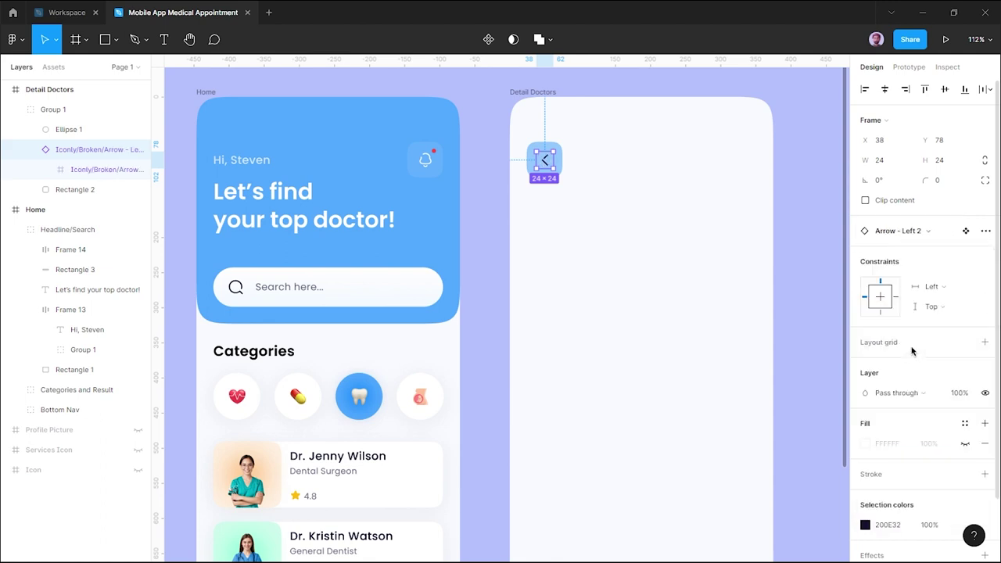
{"action": "left_click", "coordinate": [565, 159]}
{"action": "left_click", "coordinate": [964, 342]}
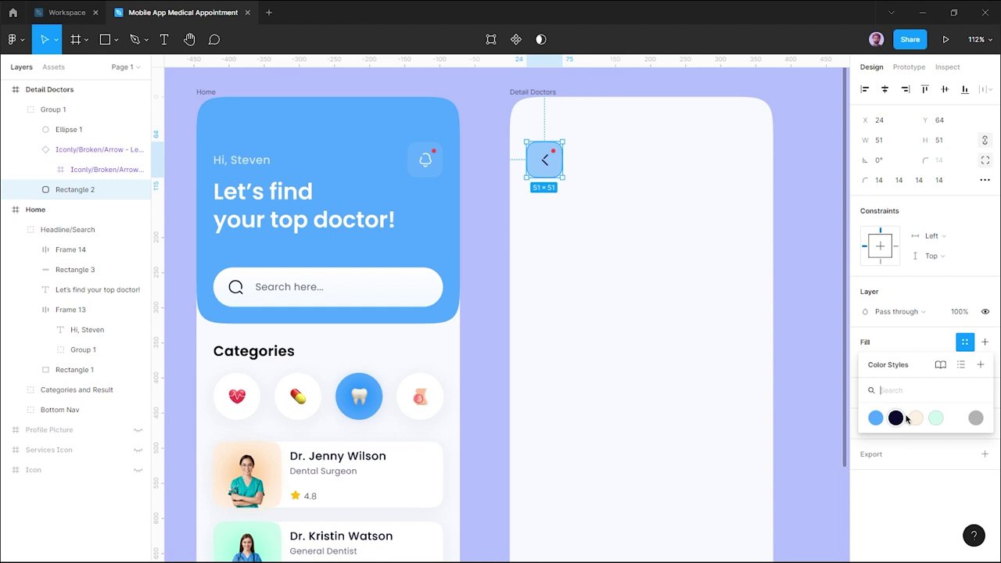
{"action": "left_click", "coordinate": [955, 418]}
Add a drop shadow with Y 5, blur 30, colour B2B2B2 at 16%.
{"action": "left_click", "coordinate": [894, 405]}
{"action": "left_click", "coordinate": [865, 423]}
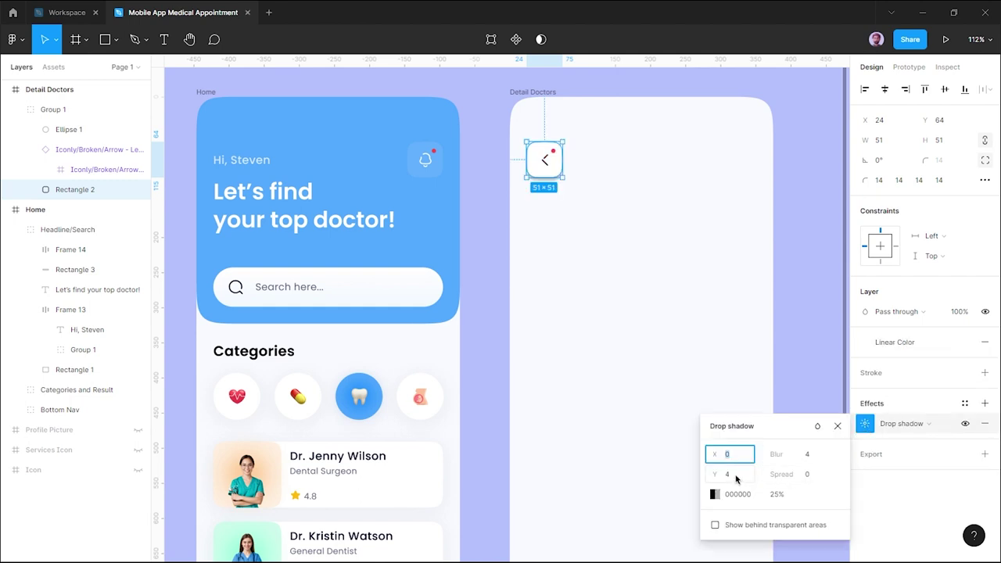
{"action": "left_click", "coordinate": [731, 475]}
{"action": "left_click", "coordinate": [777, 494]}
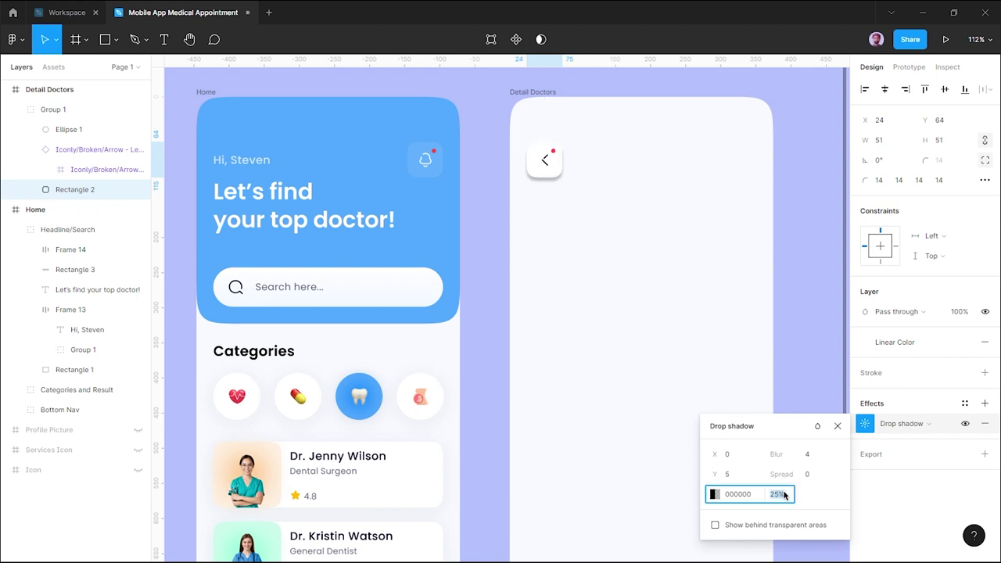
{"action": "left_click", "coordinate": [810, 455]}
{"action": "type", "text": "30"}
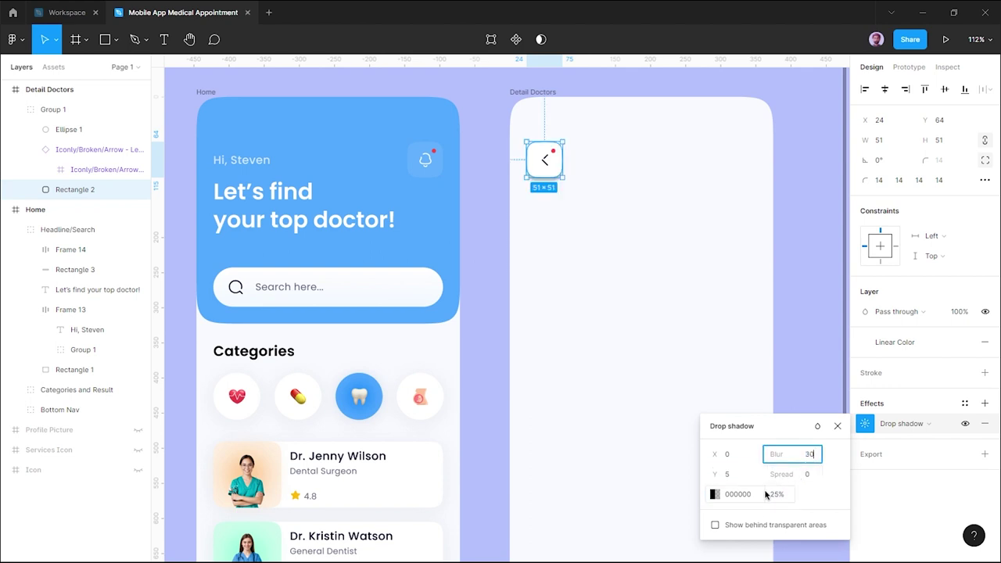
{"action": "left_click", "coordinate": [751, 495]}
{"action": "type", "text": "B2B2B2"}
{"action": "left_click", "coordinate": [780, 494]}
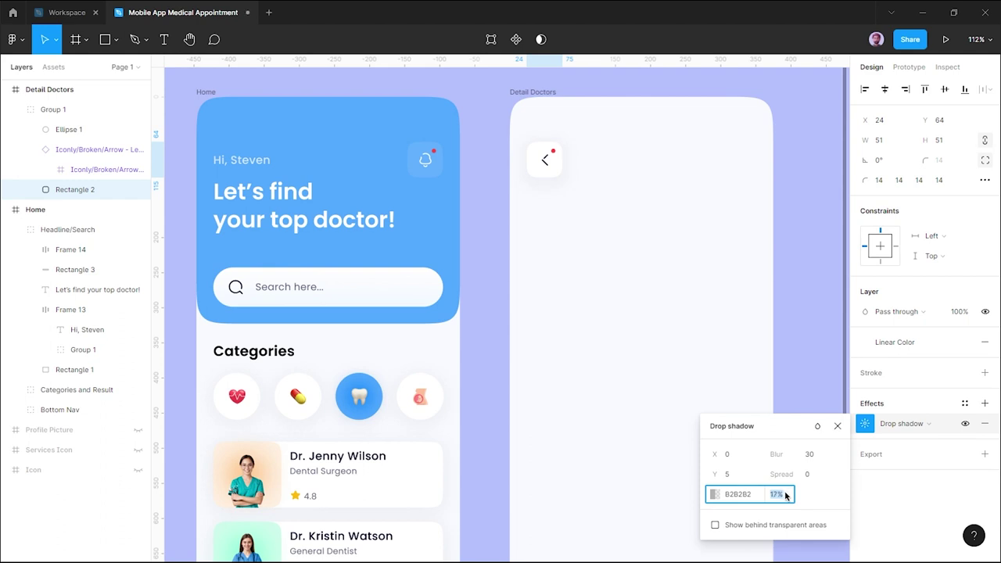
{"action": "left_click", "coordinate": [837, 426]}
Delete the red notification dot from the back button.
{"action": "left_click", "coordinate": [553, 151]}
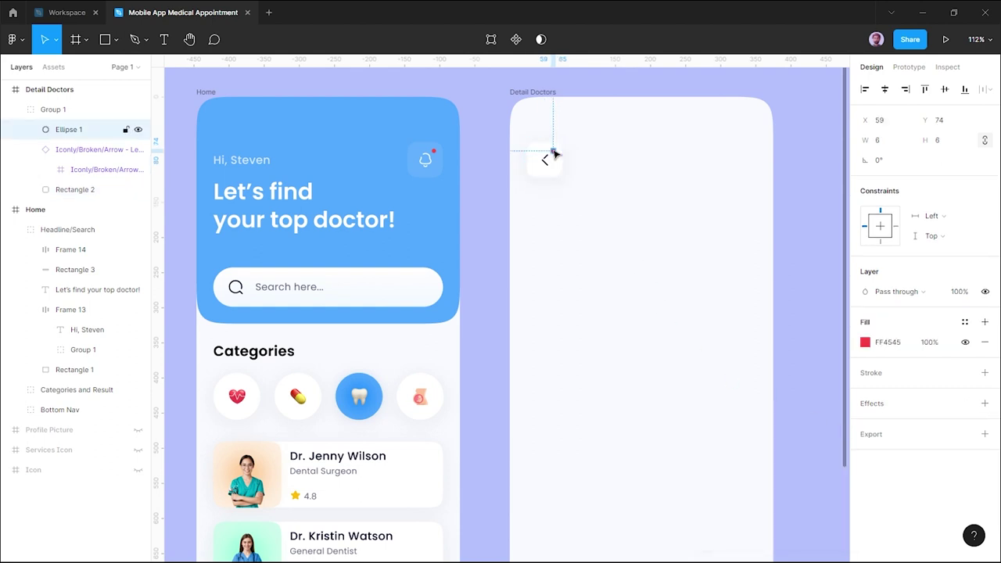
{"action": "key", "text": "Delete"}
{"action": "left_click", "coordinate": [540, 162]}
{"action": "left_click", "coordinate": [545, 162]}
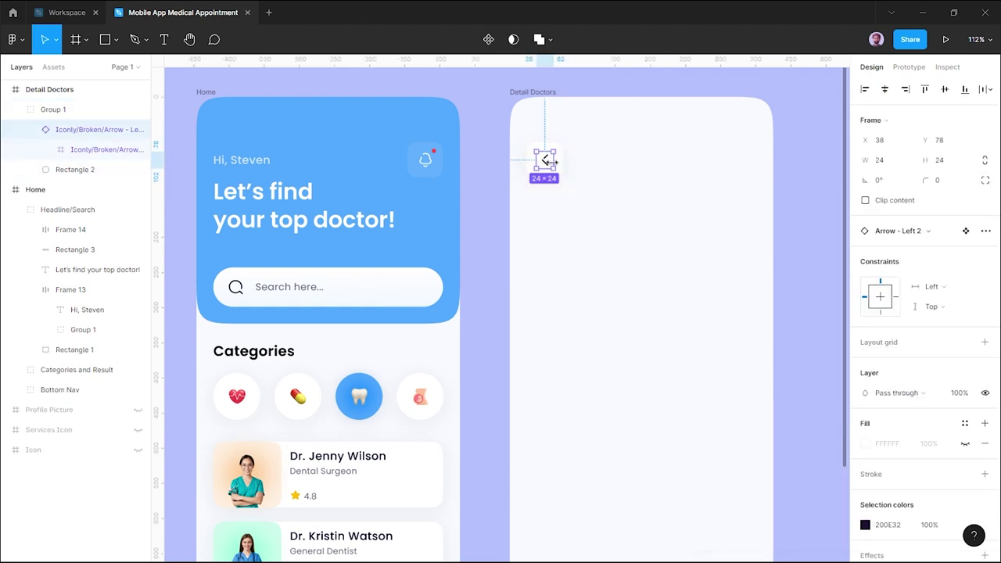
{"action": "left_click", "coordinate": [579, 164]}
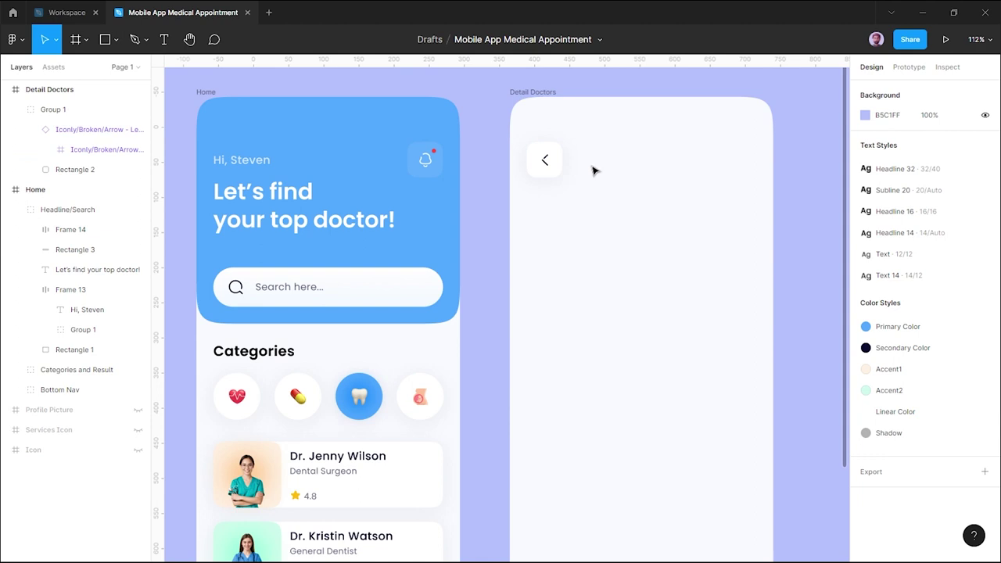
Add a 'Detail Doctor' title text beside the back button.
{"action": "key", "text": "t"}
{"action": "left_click", "coordinate": [614, 165]}
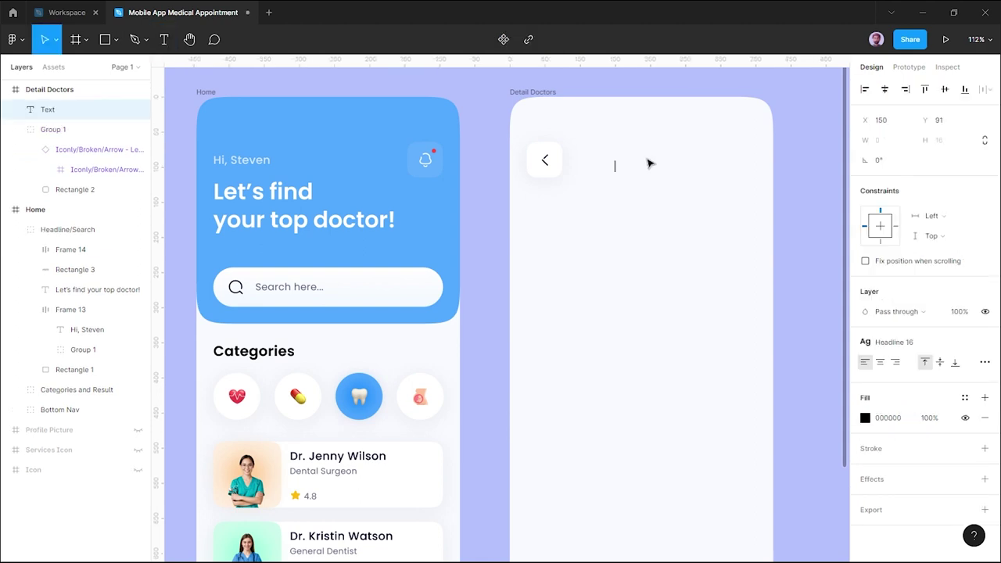
{"action": "type", "text": "Detail Do"}
{"action": "type", "text": "Doctor"}
{"action": "key", "text": "Escape"}
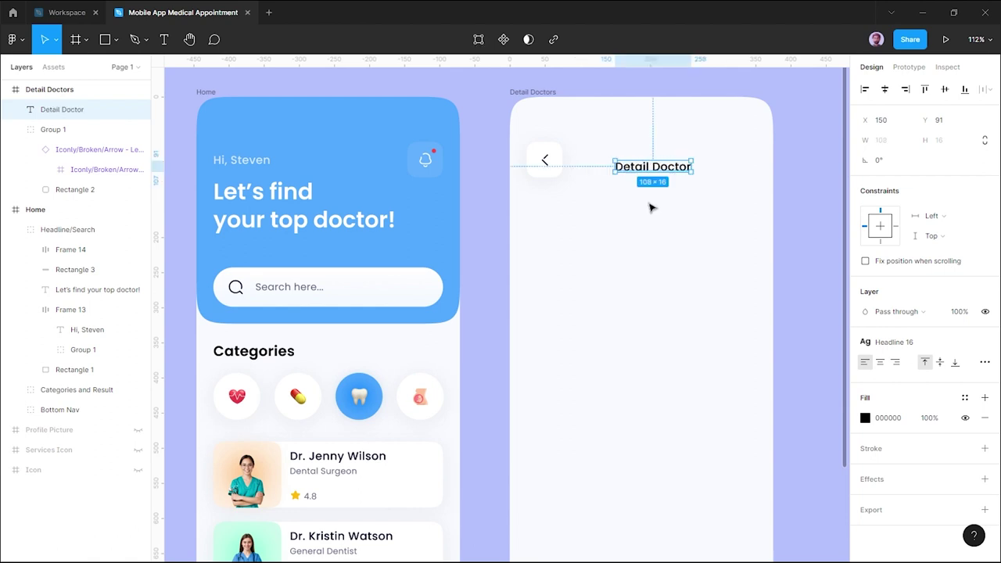
{"action": "left_click_drag", "start_coordinate": [649, 168], "coordinate": [640, 160]}
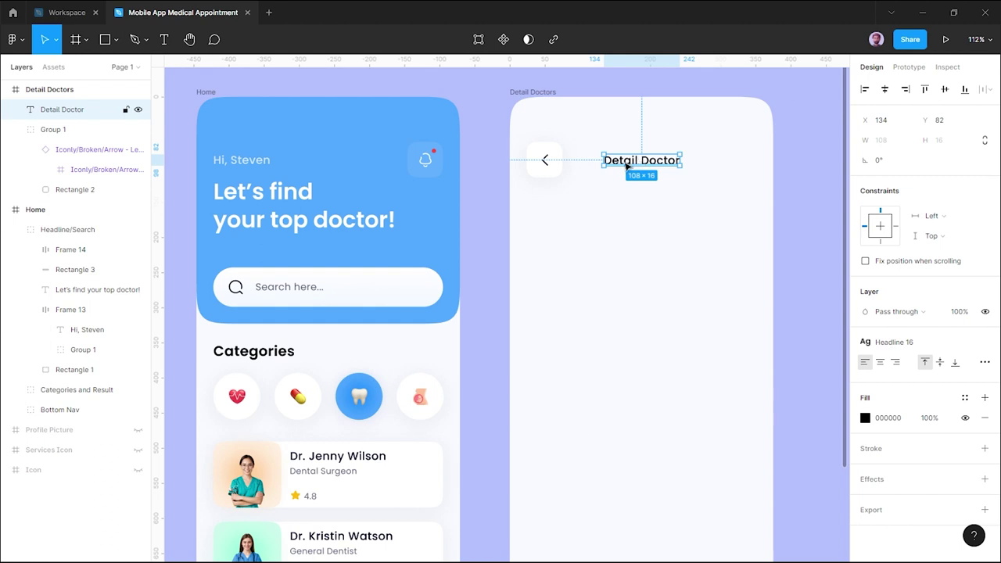
{"action": "left_click", "coordinate": [695, 159]}
Combine the back button and title into an auto layout row.
{"action": "left_click_drag", "start_coordinate": [701, 146], "coordinate": [542, 237]}
{"action": "left_click", "coordinate": [986, 228]}
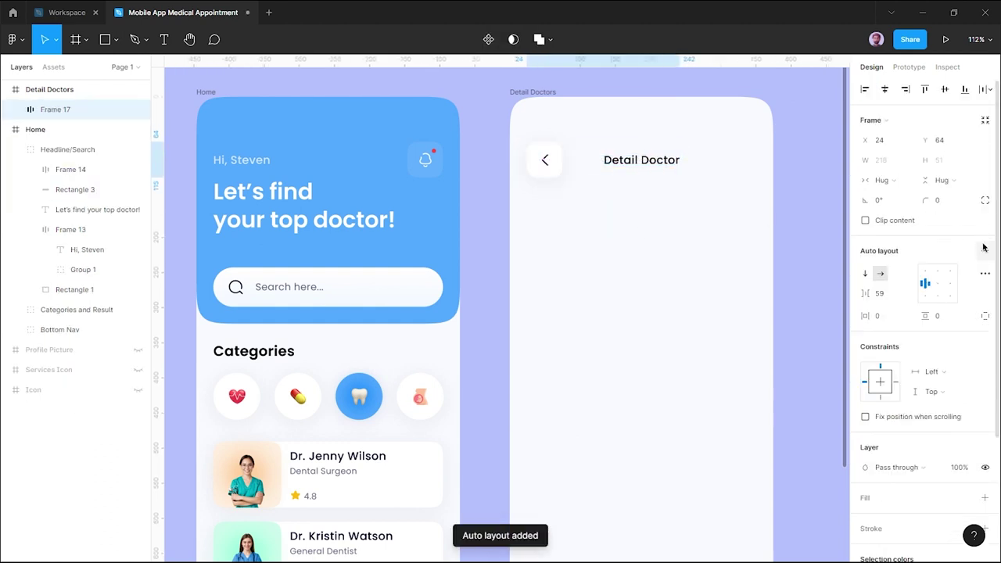
{"action": "left_click", "coordinate": [707, 295]}
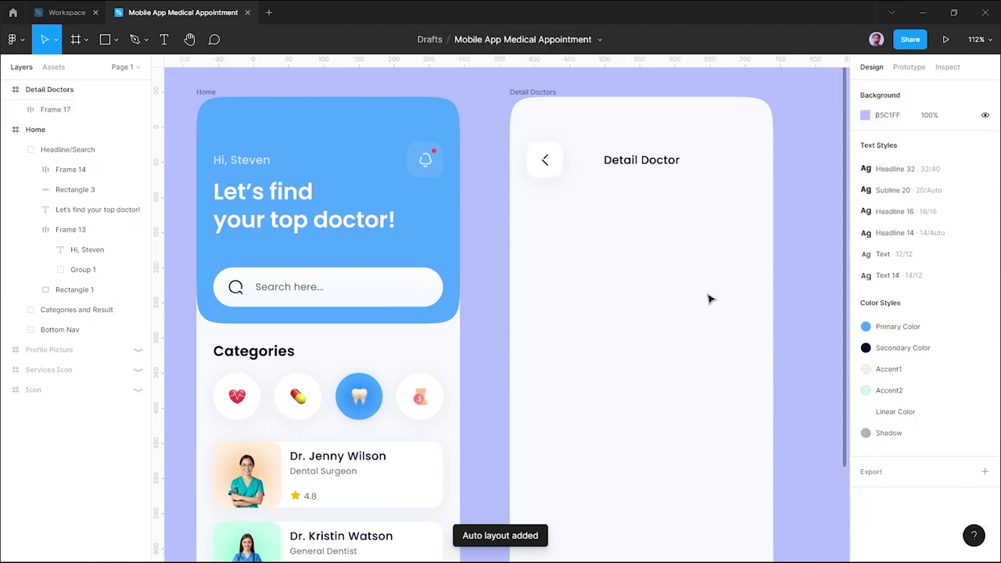
Colour the title with Secondary Color, detached to 080C2F at 75% opacity.
{"action": "double_click", "coordinate": [669, 160]}
{"action": "left_click", "coordinate": [966, 316]}
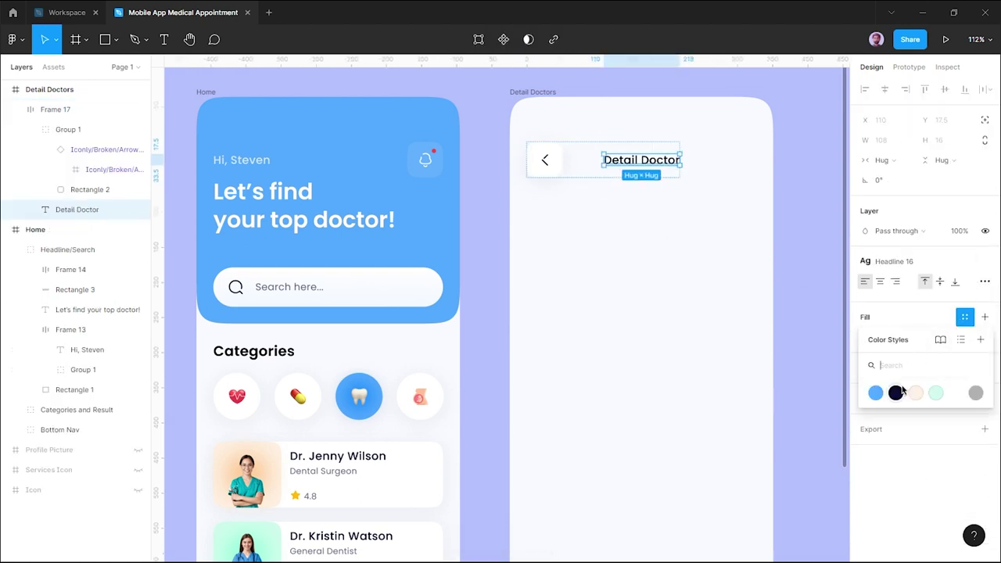
{"action": "left_click", "coordinate": [897, 393]}
{"action": "left_click", "coordinate": [966, 316]}
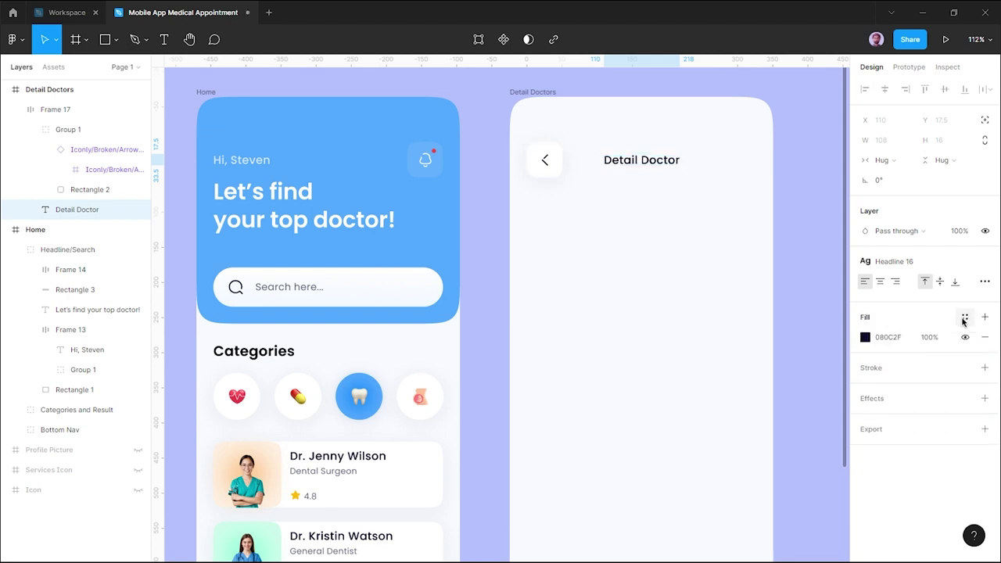
{"action": "left_click", "coordinate": [928, 343]}
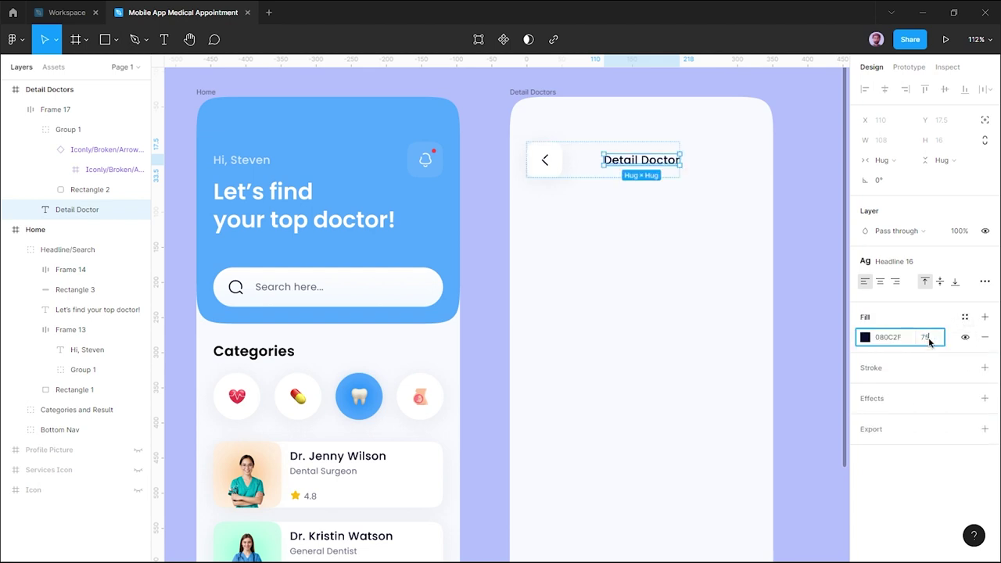
{"action": "key", "text": "Return"}
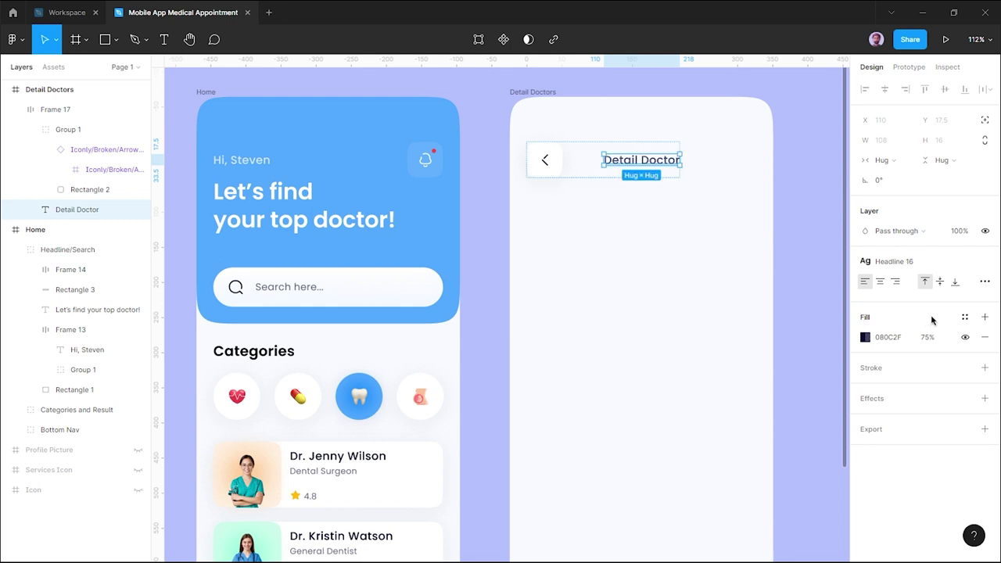
{"action": "left_click", "coordinate": [792, 315]}
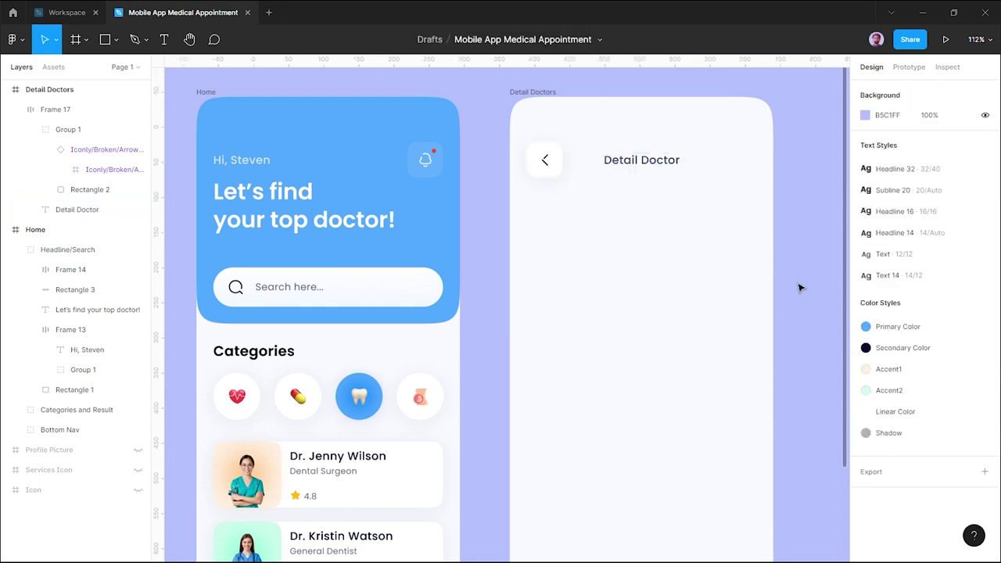
{"action": "scroll", "coordinate": [788, 274], "scroll_direction": "down", "scroll_amount": 2}
{"action": "scroll", "coordinate": [787, 274], "scroll_direction": "down", "scroll_amount": 1, "text": "ctrl"}
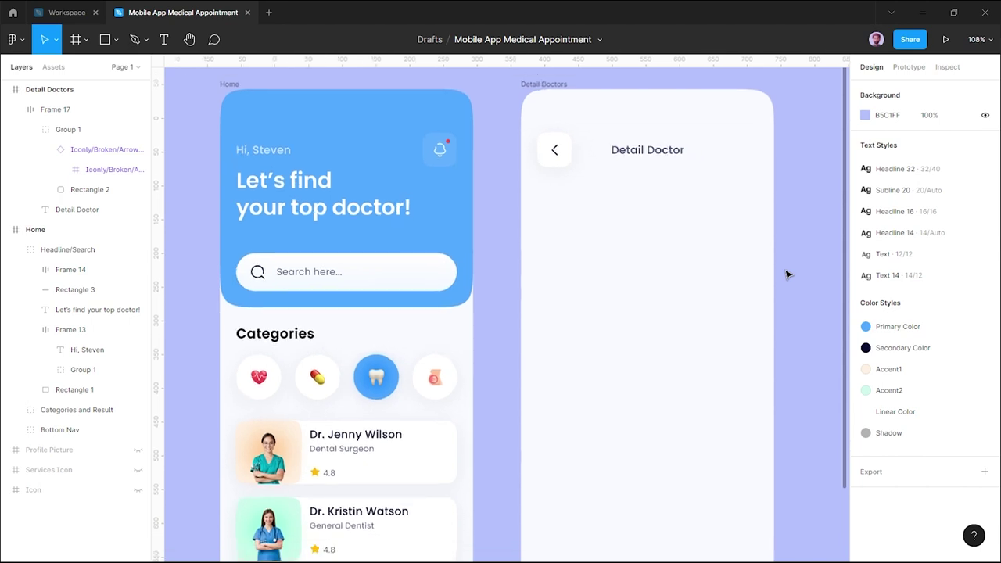
{"action": "scroll", "coordinate": [788, 274], "scroll_direction": "down", "scroll_amount": 1}
{"action": "scroll", "coordinate": [786, 273], "scroll_direction": "down", "scroll_amount": 1, "text": "ctrl"}
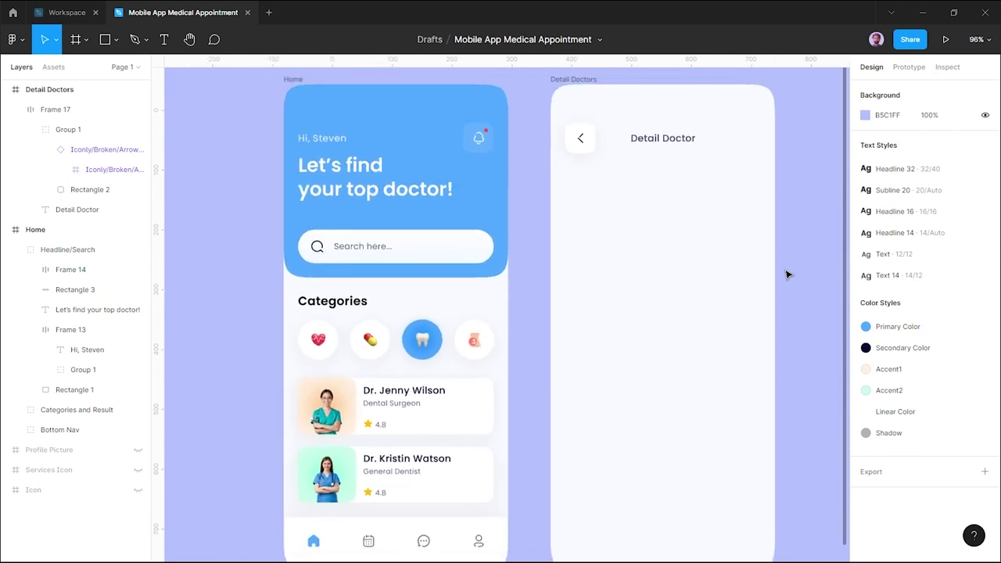
{"action": "left_click_drag", "start_coordinate": [780, 271], "coordinate": [705, 265]}
Select Dr. Jenny Wilson's photo, circle, name, Dental Surgeon label and 4.8 rating.
{"action": "scroll", "coordinate": [635, 199], "scroll_direction": "up", "scroll_amount": 2}
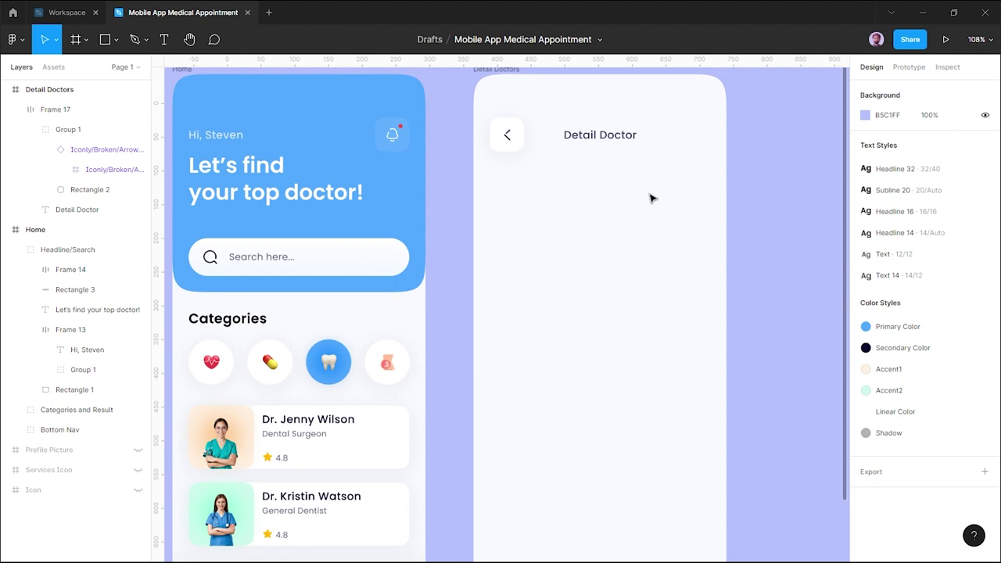
{"action": "left_click", "coordinate": [252, 439]}
{"action": "left_click", "coordinate": [239, 442]}
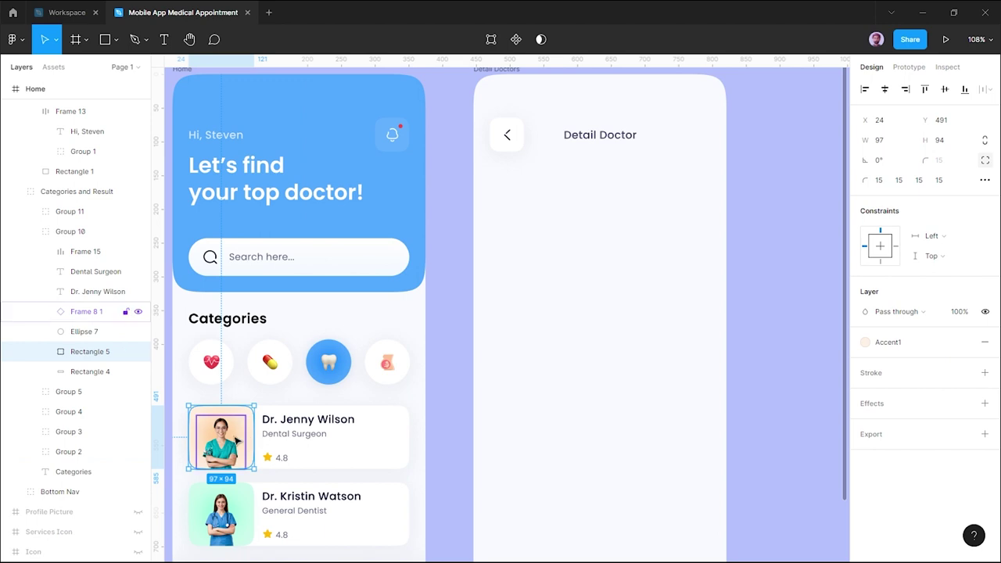
{"action": "left_click", "coordinate": [238, 442], "text": "shift"}
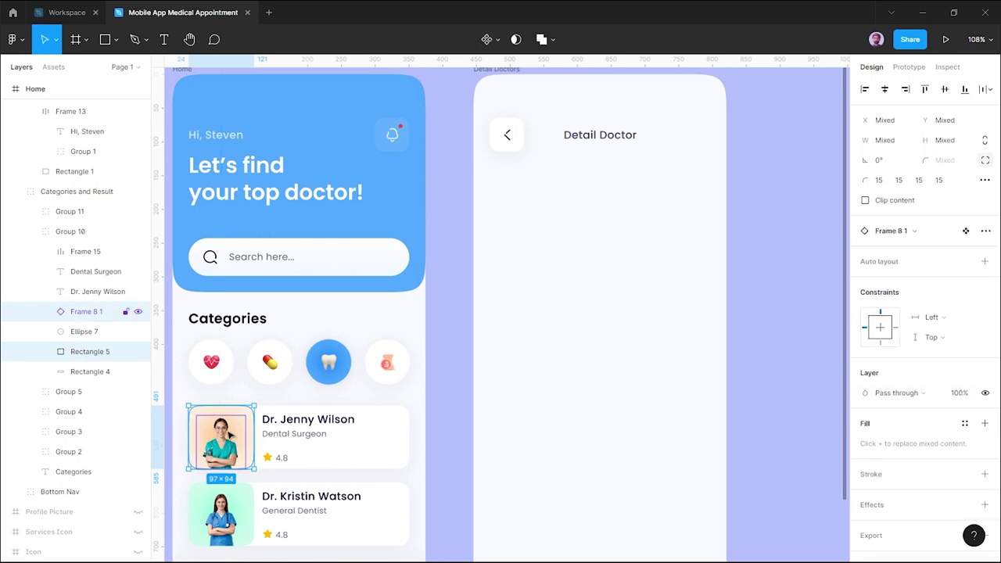
{"action": "left_click", "coordinate": [86, 332], "text": "shift"}
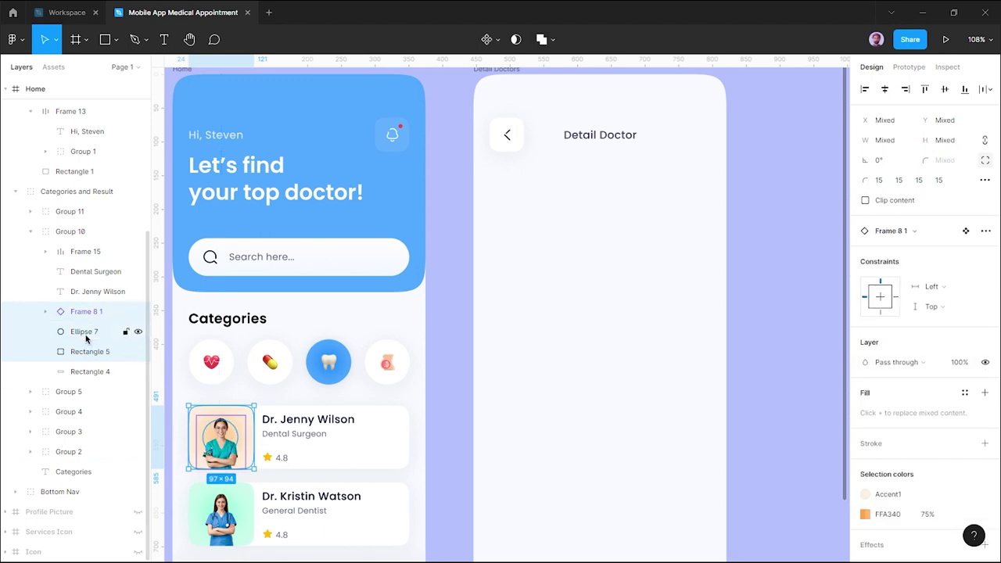
{"action": "left_click", "coordinate": [317, 422], "text": "shift"}
{"action": "left_click", "coordinate": [301, 434], "text": "shift"}
{"action": "left_click", "coordinate": [276, 458], "text": "shift"}
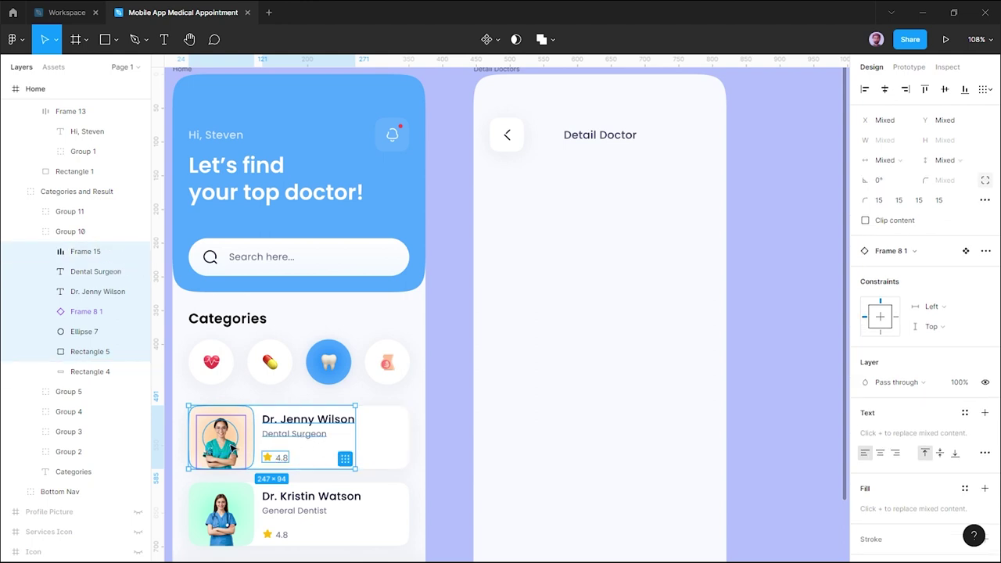
Copy those layers onto Detail Doctor, placed 32 px below the header.
{"action": "left_click_drag", "start_coordinate": [279, 458], "coordinate": [550, 242]}
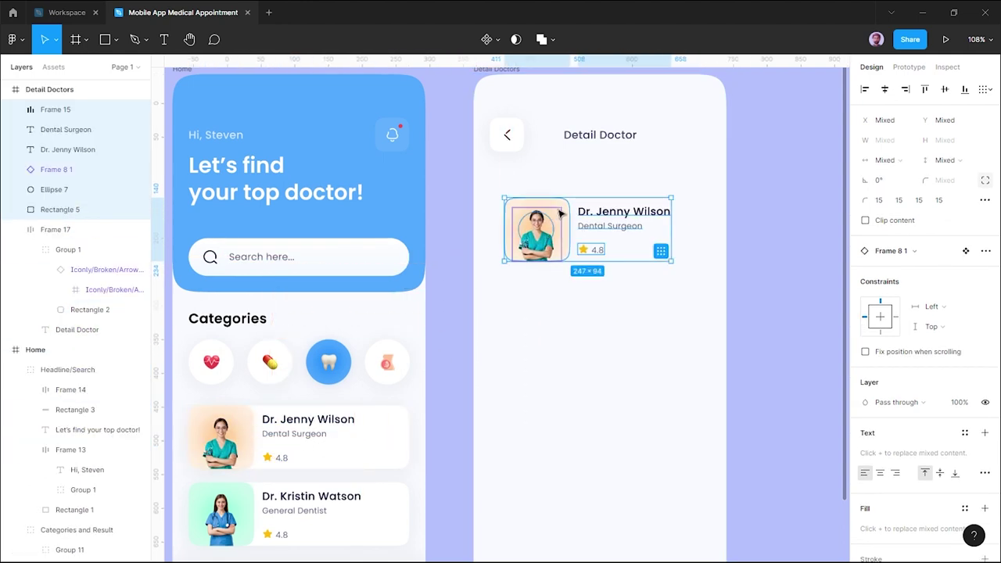
{"action": "left_click_drag", "start_coordinate": [560, 208], "coordinate": [524, 161]}
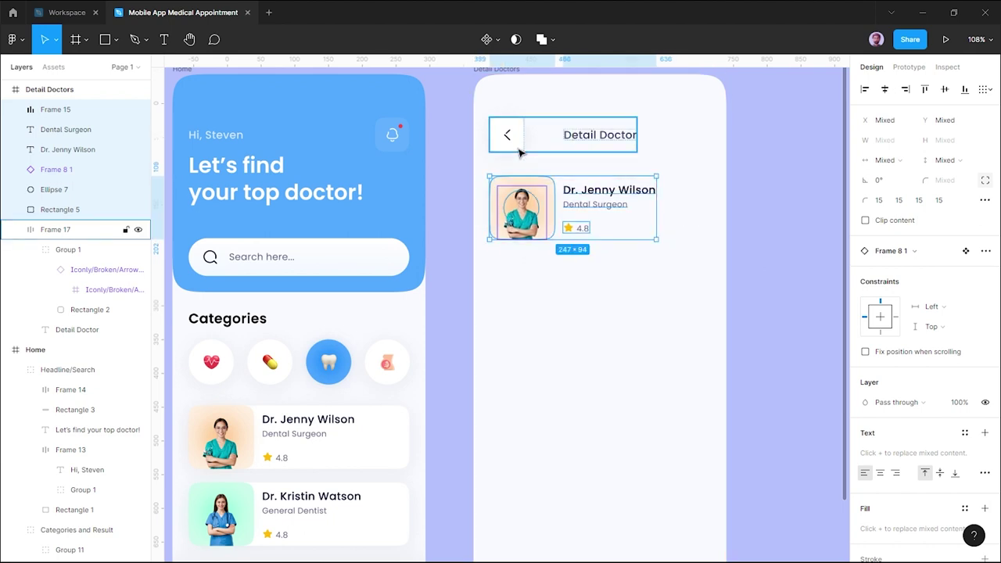
{"action": "key", "text": "shift+a"}
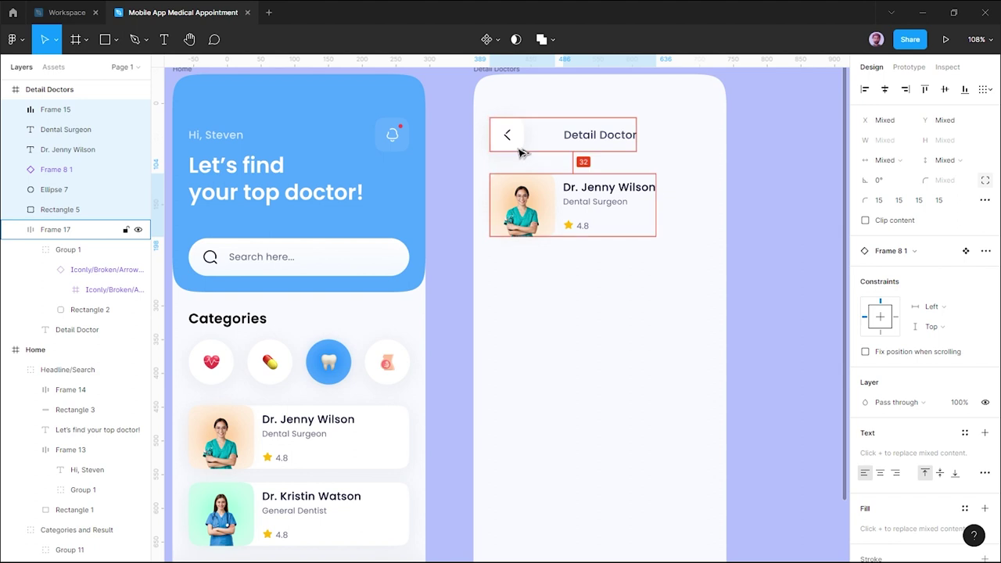
{"action": "left_click", "coordinate": [711, 294]}
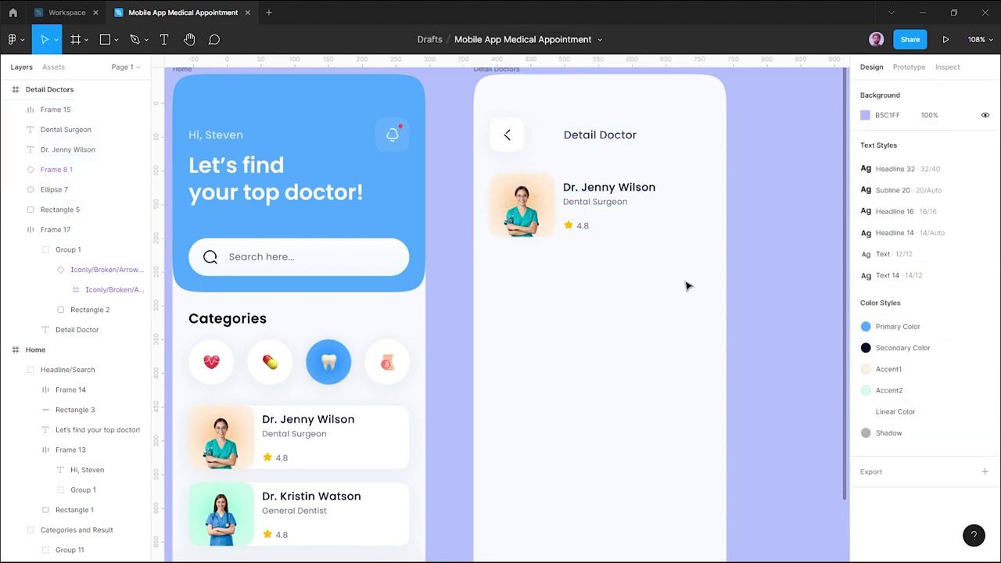
Add a 'Biography' text below the doctor profile.
{"action": "scroll", "coordinate": [692, 288], "scroll_direction": "down", "scroll_amount": 2}
{"action": "scroll", "coordinate": [687, 286], "scroll_direction": "up", "scroll_amount": 1}
{"action": "key", "text": "t"}
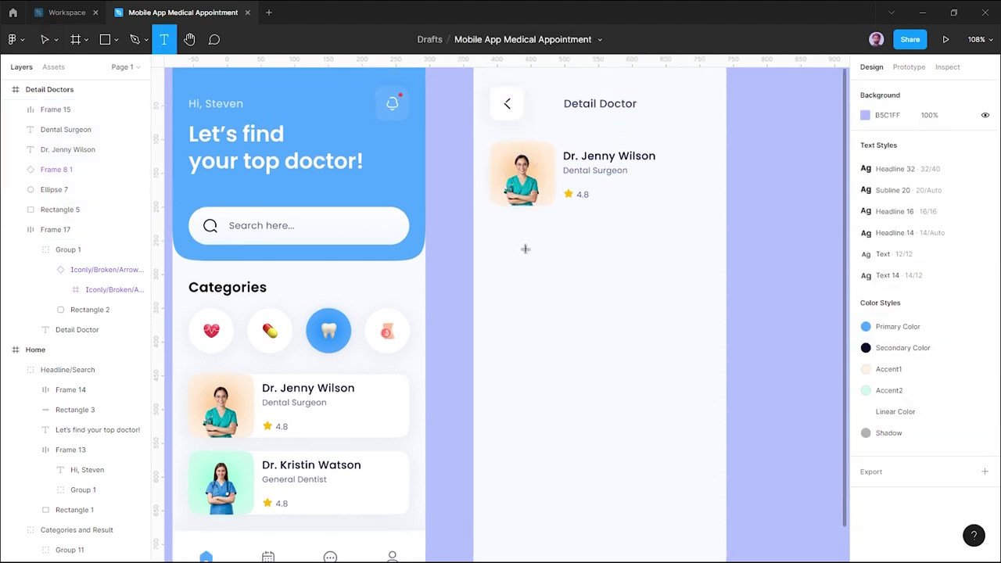
{"action": "left_click", "coordinate": [495, 228]}
{"action": "type", "text": "Biography"}
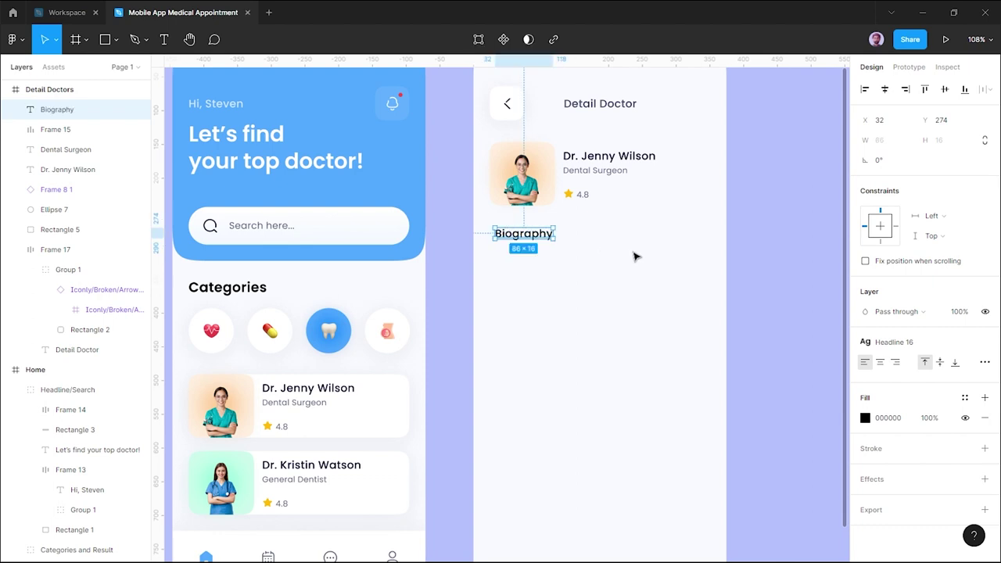
{"action": "left_click", "coordinate": [984, 343]}
Style Biography as Headline 14 in Secondary Color, detached to 50% opacity.
{"action": "left_click", "coordinate": [984, 343]}
{"action": "mouse_move", "coordinate": [907, 458]}
{"action": "left_click", "coordinate": [911, 478]}
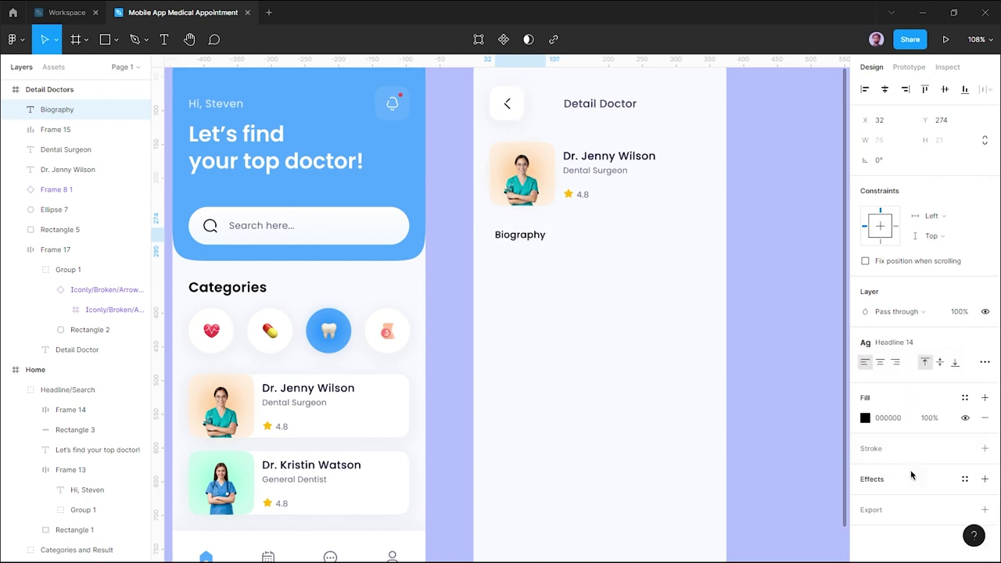
{"action": "left_click", "coordinate": [964, 398]}
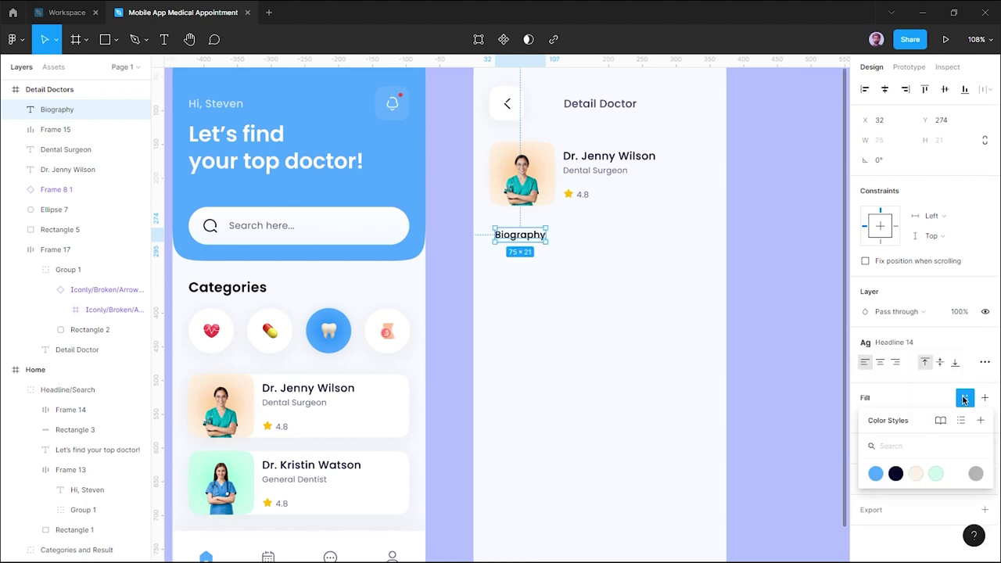
{"action": "left_click", "coordinate": [964, 398]}
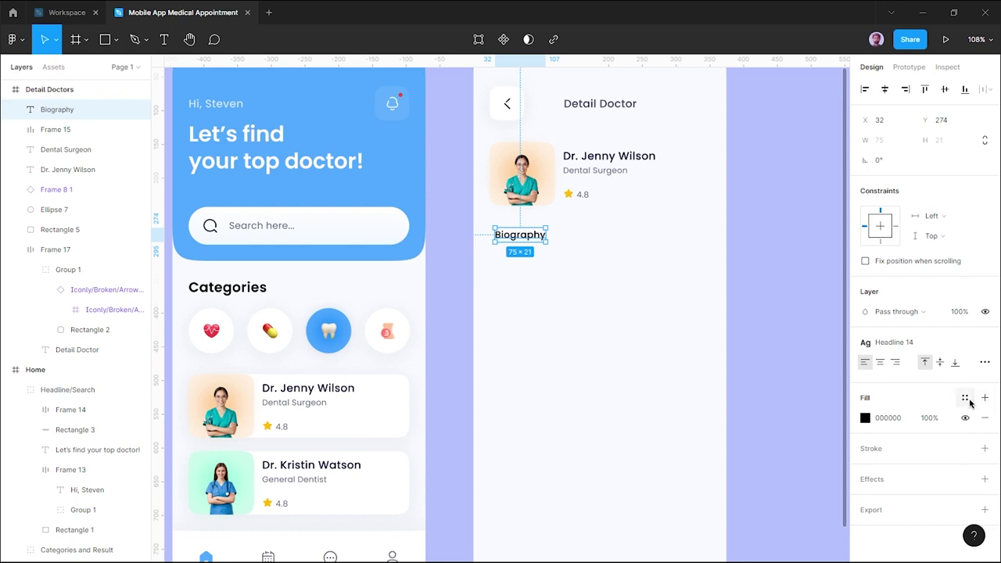
{"action": "left_click", "coordinate": [965, 398]}
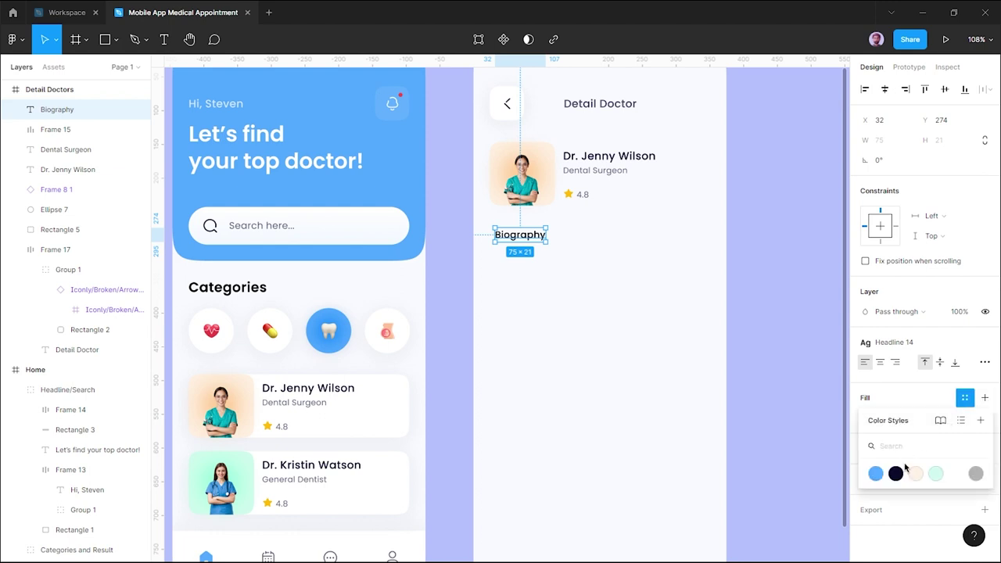
{"action": "left_click", "coordinate": [898, 472]}
{"action": "left_click", "coordinate": [963, 398]}
{"action": "left_click", "coordinate": [930, 417]}
{"action": "type", "text": "0"}
{"action": "left_click", "coordinate": [775, 402]}
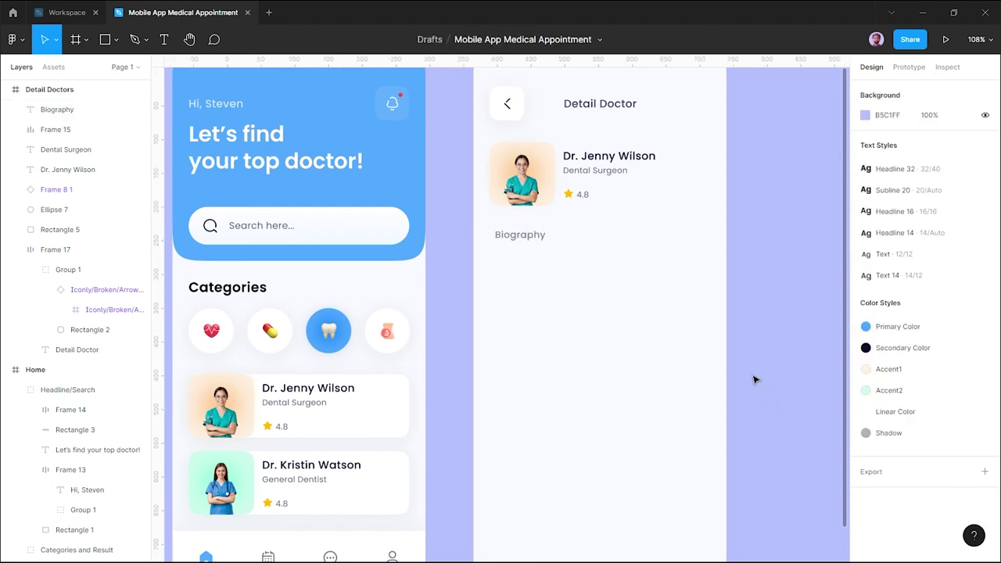
Align Biography with the photo's left edge at X 24, just under the profile.
{"action": "left_click", "coordinate": [517, 236]}
{"action": "left_click_drag", "start_coordinate": [517, 236], "coordinate": [514, 237]}
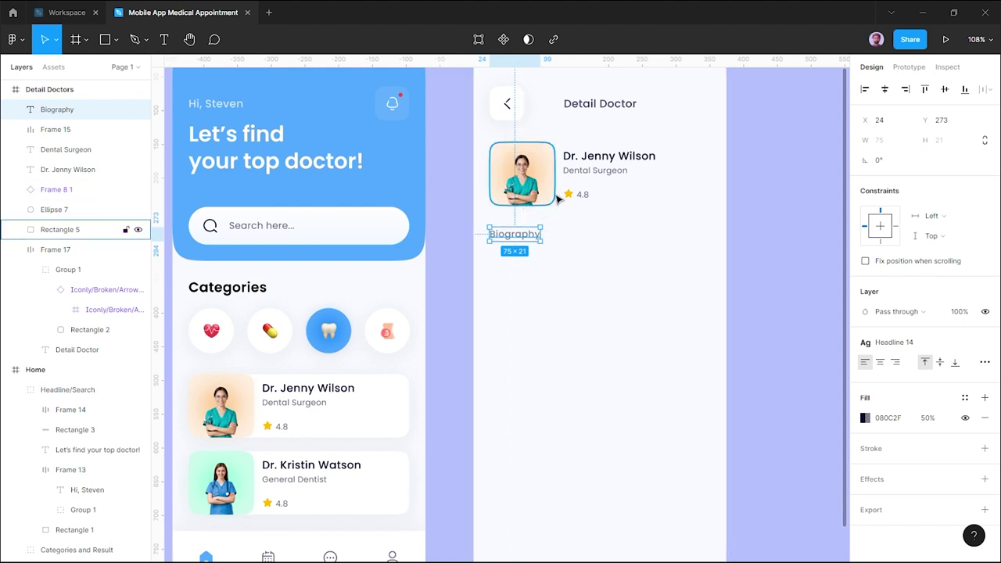
{"action": "key", "text": "Up"}
{"action": "key", "text": "Up"}
{"action": "key", "text": "Up"}
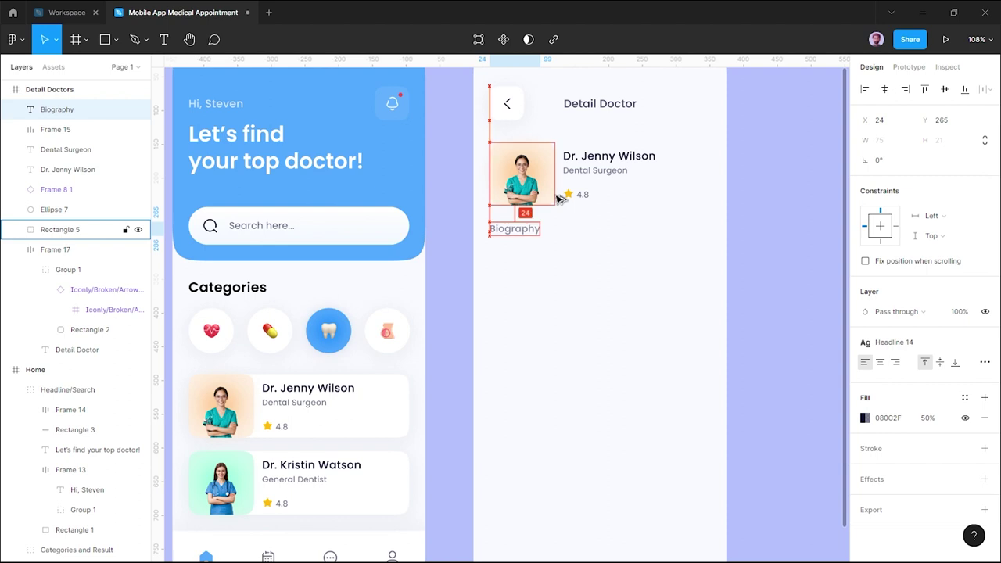
{"action": "left_click", "coordinate": [548, 282]}
Paste the biography paragraph into a new text box below Biography.
{"action": "key", "text": "t"}
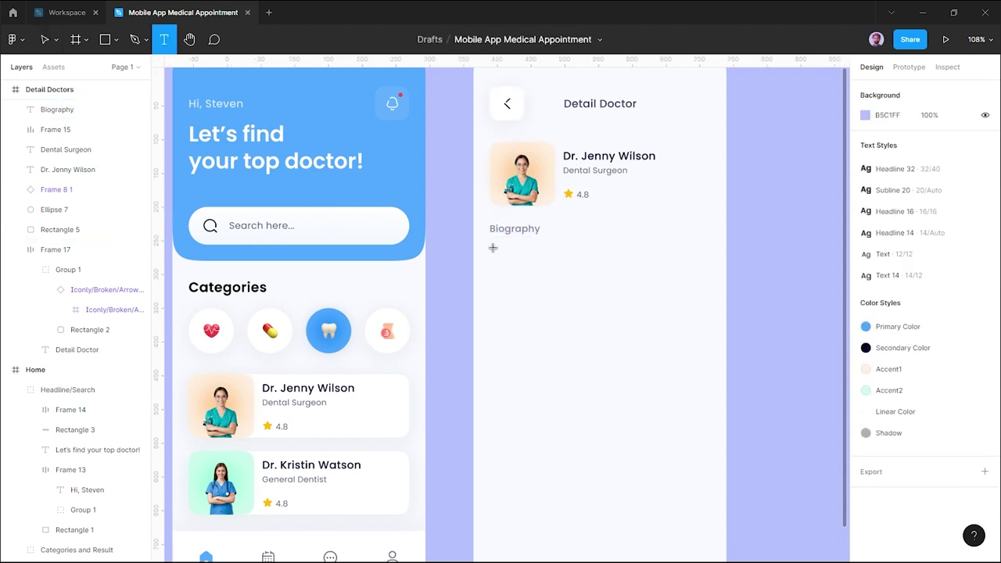
{"action": "left_click", "coordinate": [492, 248]}
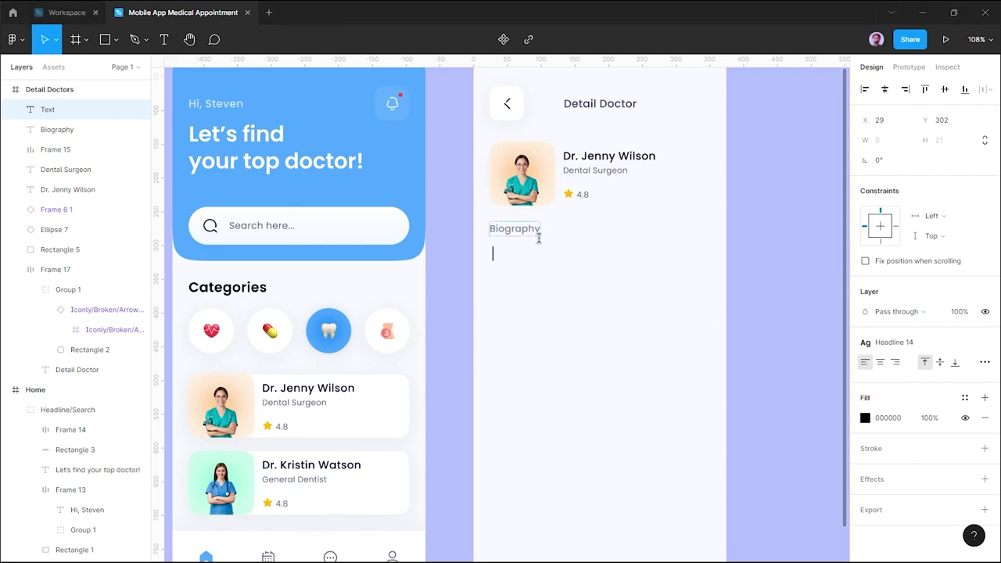
{"action": "key", "text": "ctrl+v"}
{"action": "key", "text": "Escape"}
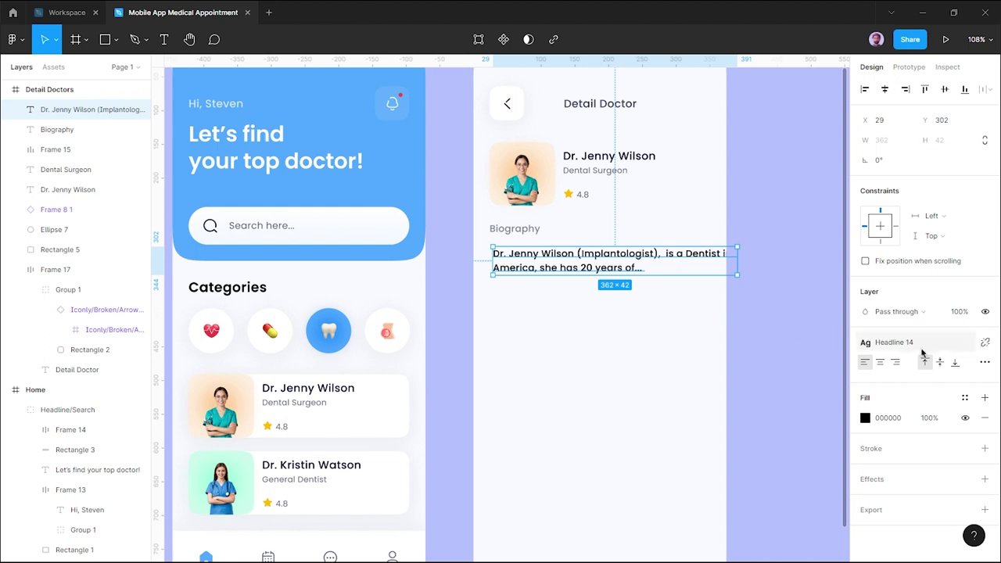
Give the paragraph the Text 12/12 style, detached with line height 20.
{"action": "left_click", "coordinate": [985, 342]}
{"action": "left_click", "coordinate": [984, 343]}
{"action": "left_click", "coordinate": [931, 498]}
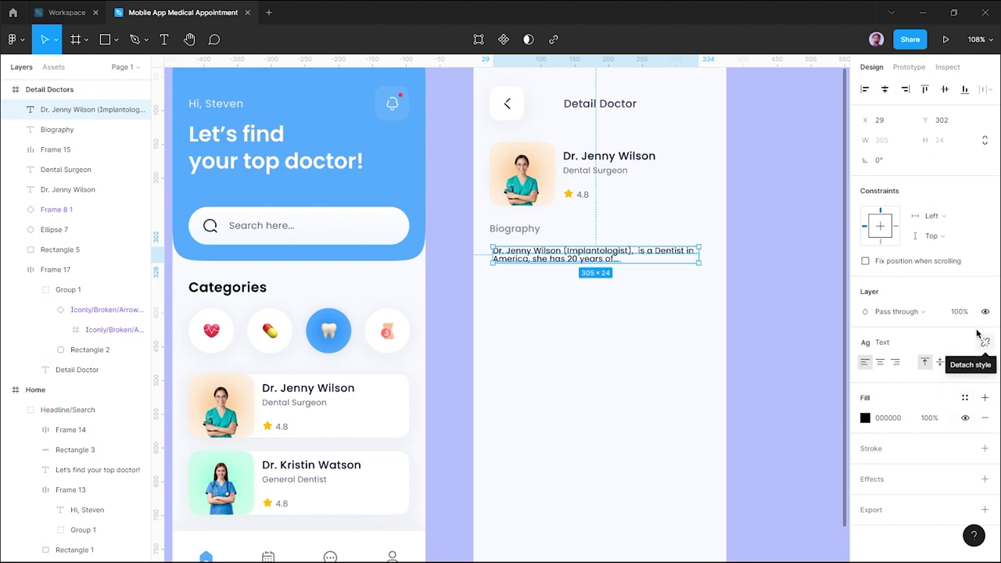
{"action": "left_click", "coordinate": [984, 344]}
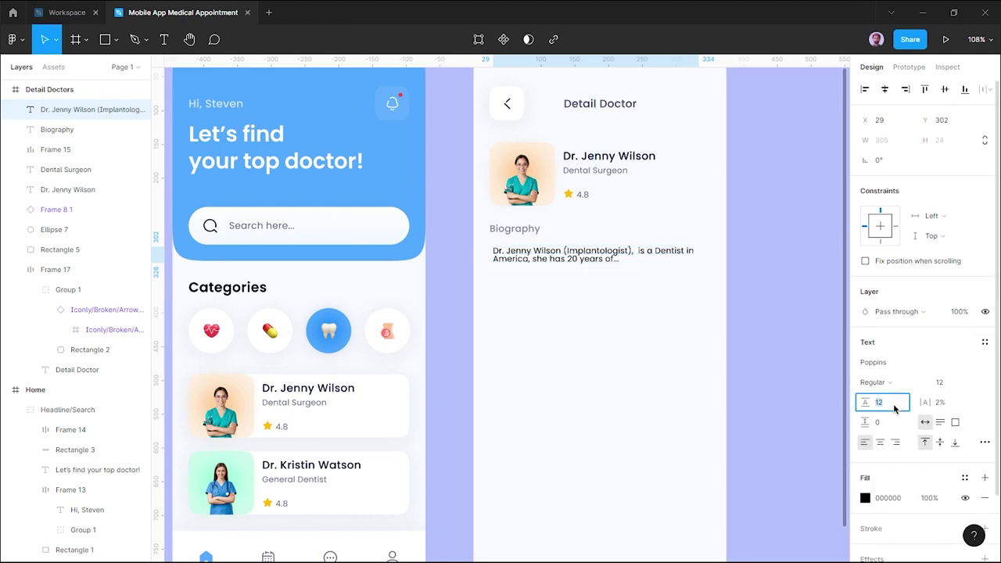
{"action": "left_click", "coordinate": [659, 366]}
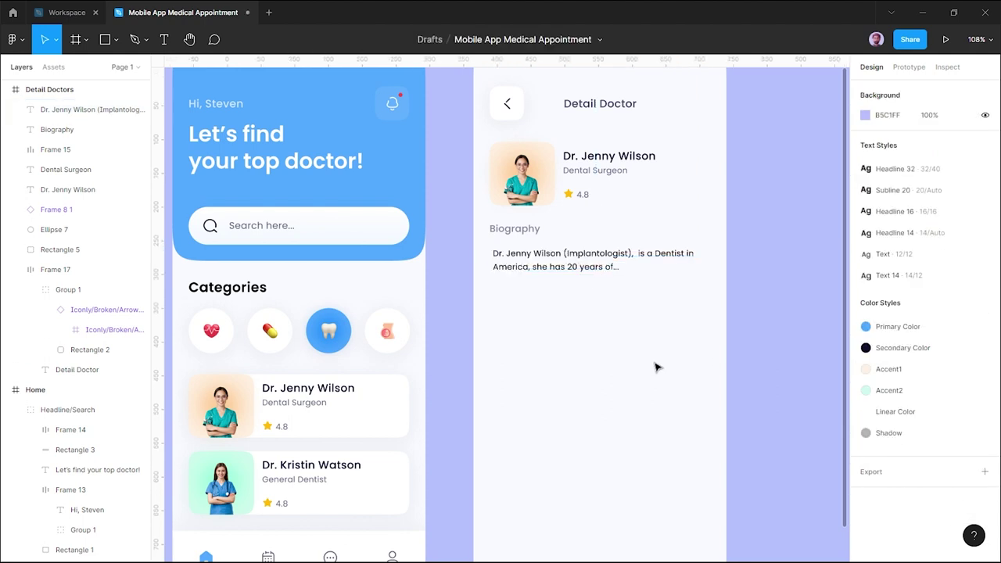
Line the paragraph up with the left margin, nudged slightly up.
{"action": "left_click", "coordinate": [616, 258]}
{"action": "left_click_drag", "start_coordinate": [615, 258], "coordinate": [579, 261]}
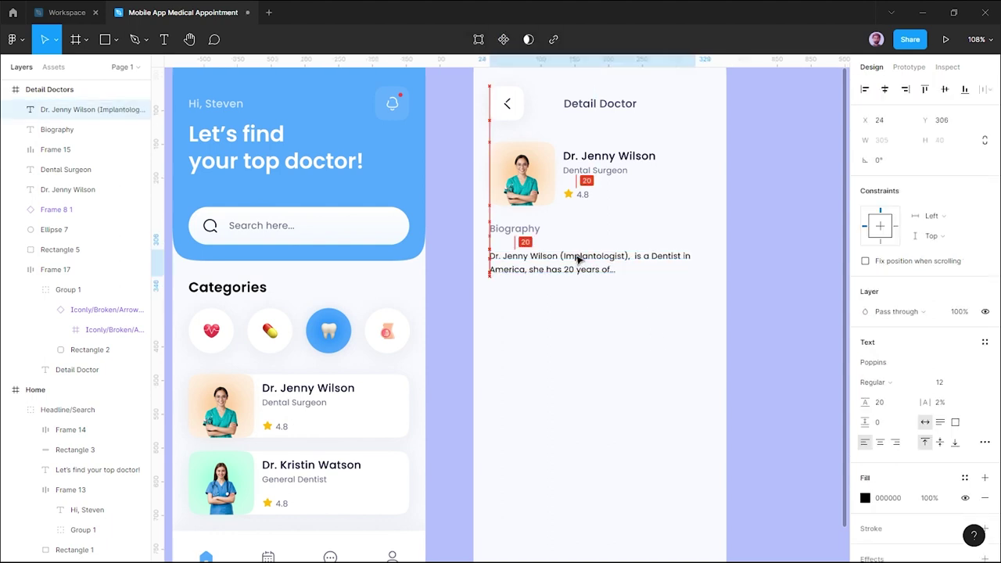
{"action": "key", "text": "Up"}
{"action": "key", "text": "Up"}
{"action": "key", "text": "Up"}
{"action": "key", "text": "Up"}
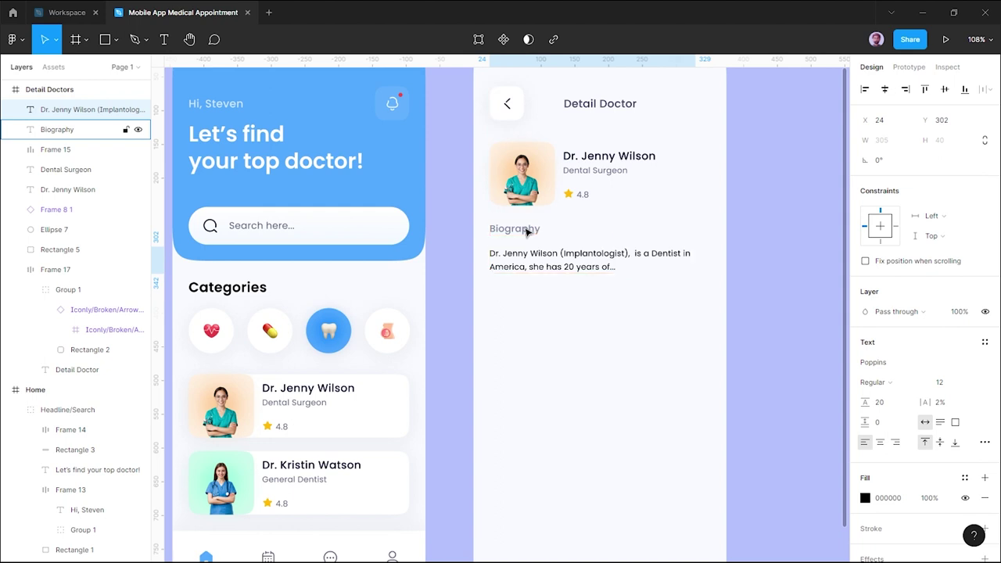
{"action": "key", "text": "Escape"}
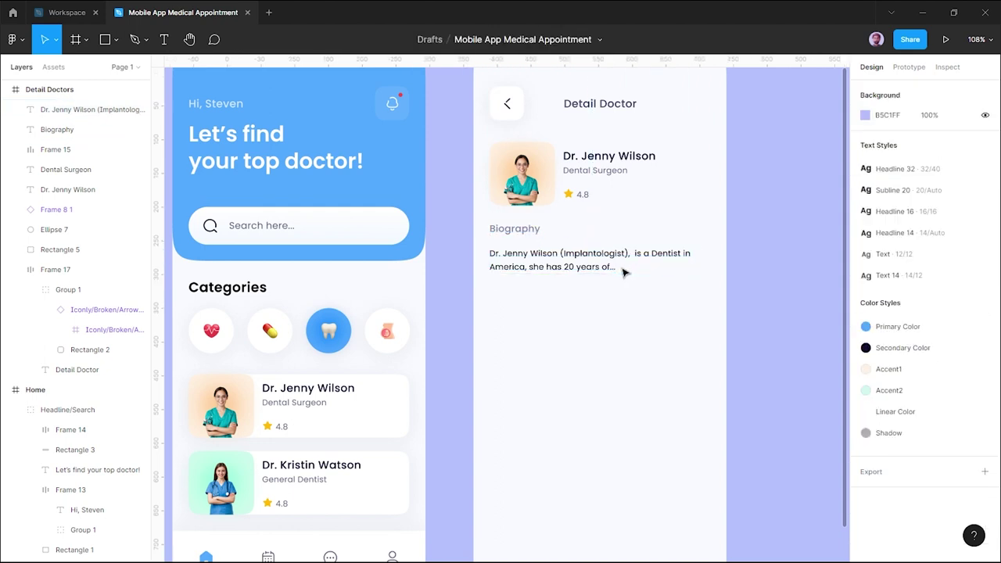
Colour the paragraph's 'Read More' words with the Primary Color blue.
{"action": "left_click", "coordinate": [624, 271]}
{"action": "key", "text": "Return"}
{"action": "left_click", "coordinate": [626, 267]}
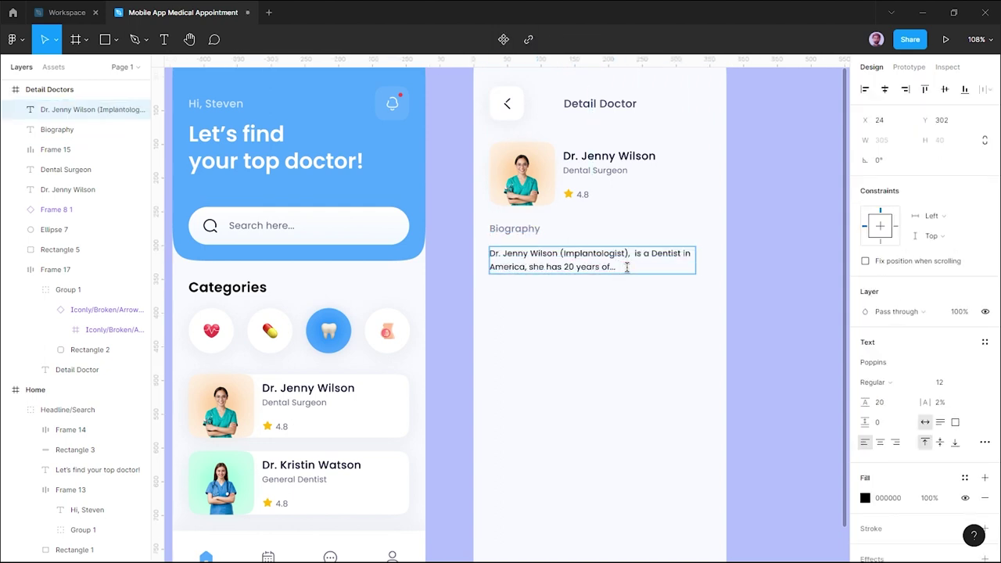
{"action": "type", "text": "Read More"}
{"action": "left_click", "coordinate": [659, 266]}
{"action": "left_click_drag", "start_coordinate": [667, 267], "coordinate": [626, 267]}
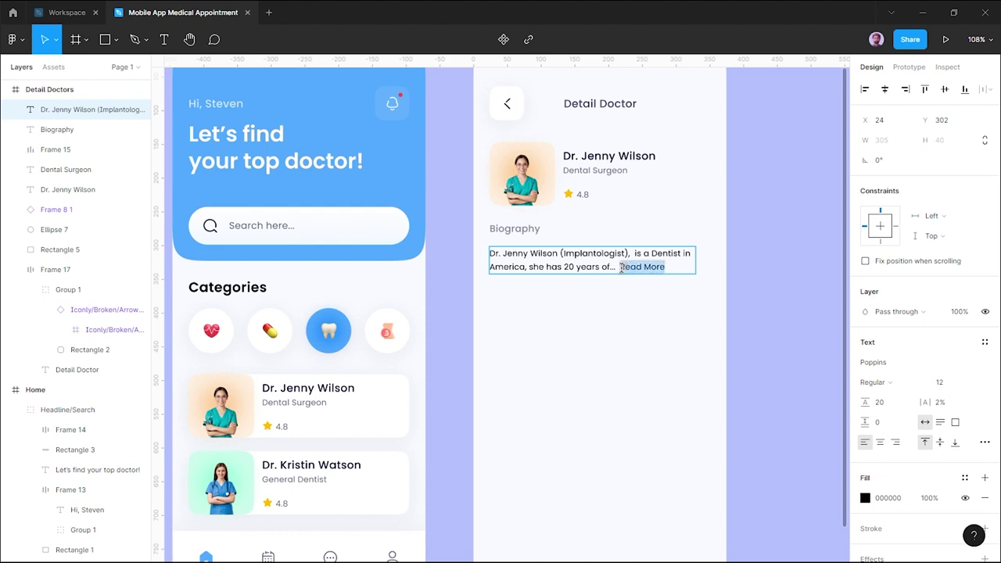
{"action": "left_click", "coordinate": [964, 478]}
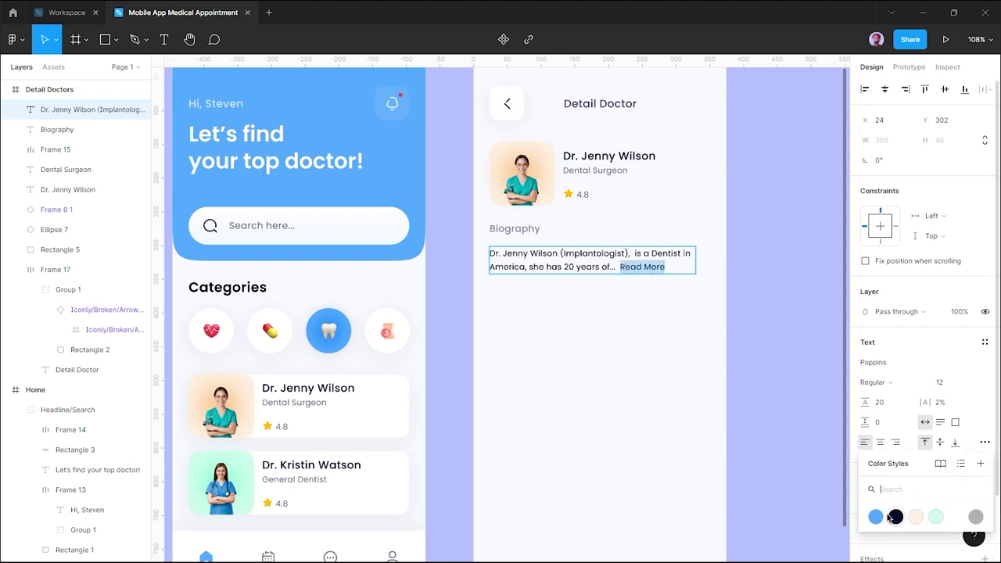
{"action": "left_click", "coordinate": [875, 517]}
Make the rest of the paragraph Secondary Color, detached to 75% opacity.
{"action": "left_click_drag", "start_coordinate": [618, 267], "coordinate": [485, 253]}
{"action": "left_click", "coordinate": [964, 477]}
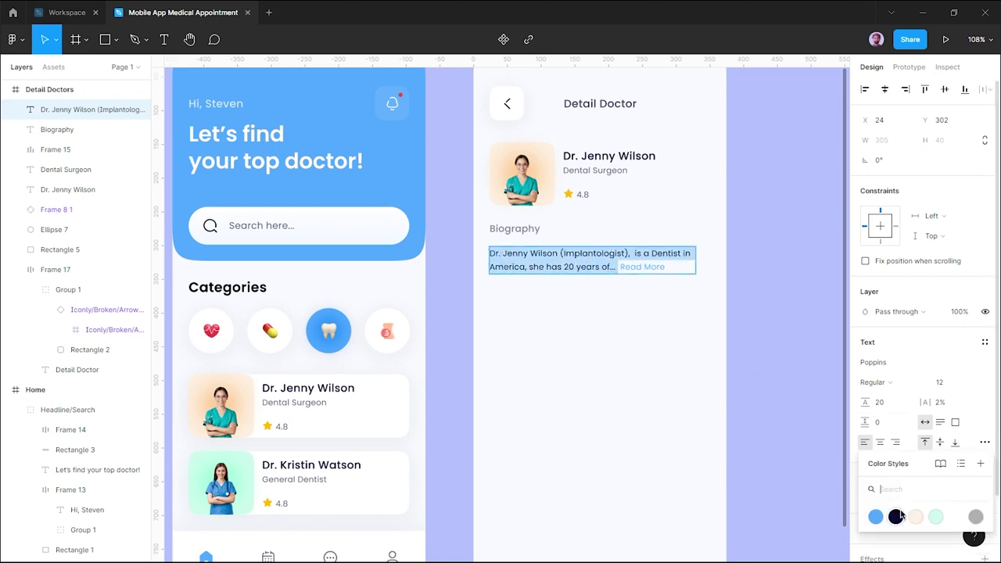
{"action": "left_click", "coordinate": [901, 516]}
{"action": "left_click", "coordinate": [963, 479]}
{"action": "left_click", "coordinate": [929, 498]}
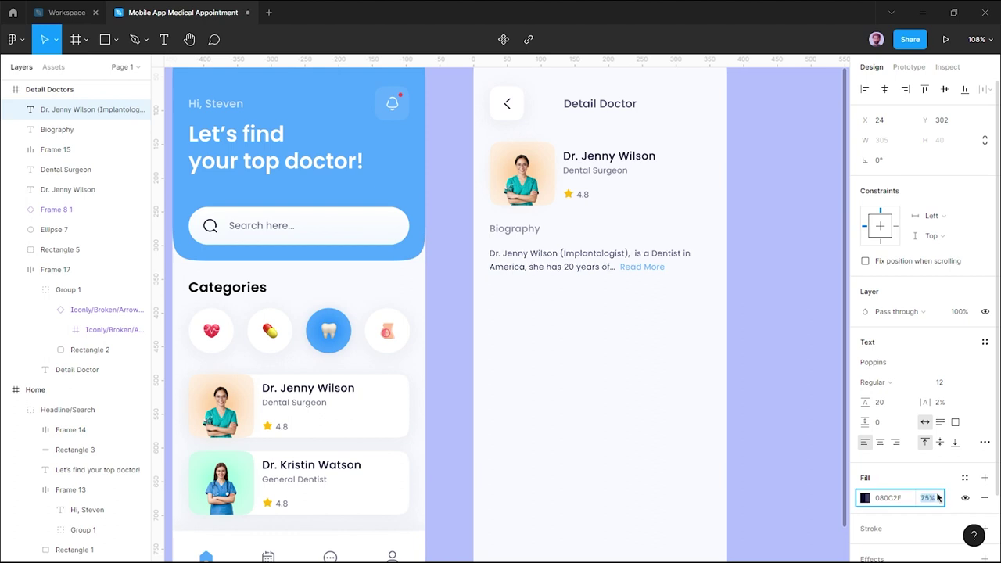
{"action": "key", "text": "Escape"}
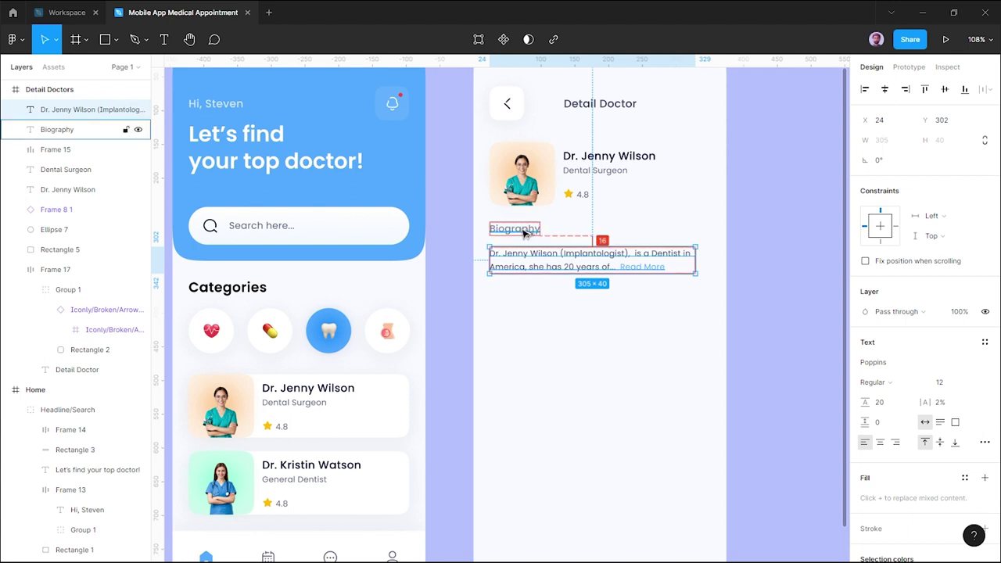
{"action": "left_click", "coordinate": [563, 309]}
Copy the Biography heading to sit 24 px below the paragraph.
{"action": "scroll", "coordinate": [592, 310], "scroll_direction": "down", "scroll_amount": 1}
{"action": "left_click", "coordinate": [518, 218]}
{"action": "left_click_drag", "start_coordinate": [517, 218], "coordinate": [516, 292]}
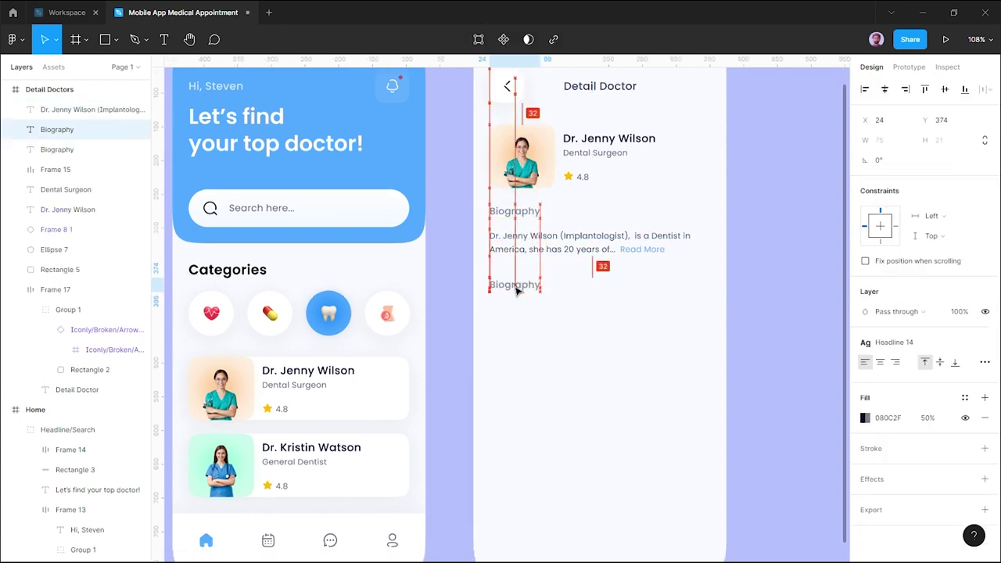
{"action": "left_click_drag", "start_coordinate": [516, 292], "coordinate": [537, 255]}
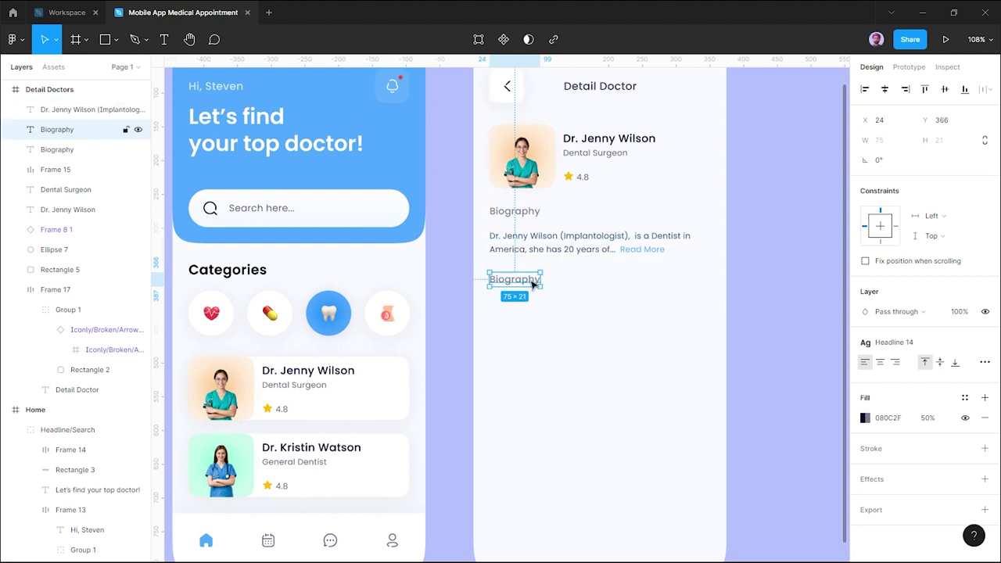
{"action": "left_click_drag", "start_coordinate": [536, 254], "coordinate": [537, 249]}
Retype the copy as 'Specialities' and draw a rectangle beneath it.
{"action": "double_click", "coordinate": [528, 282]}
{"action": "type", "text": "Sp"}
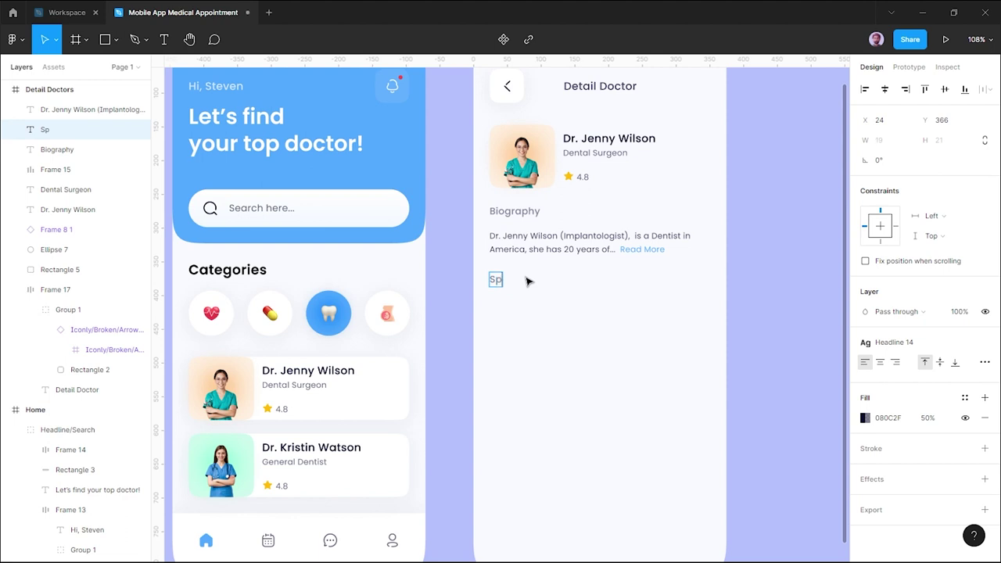
{"action": "type", "text": "eciali"}
{"action": "key", "text": "Escape"}
{"action": "key", "text": "Escape"}
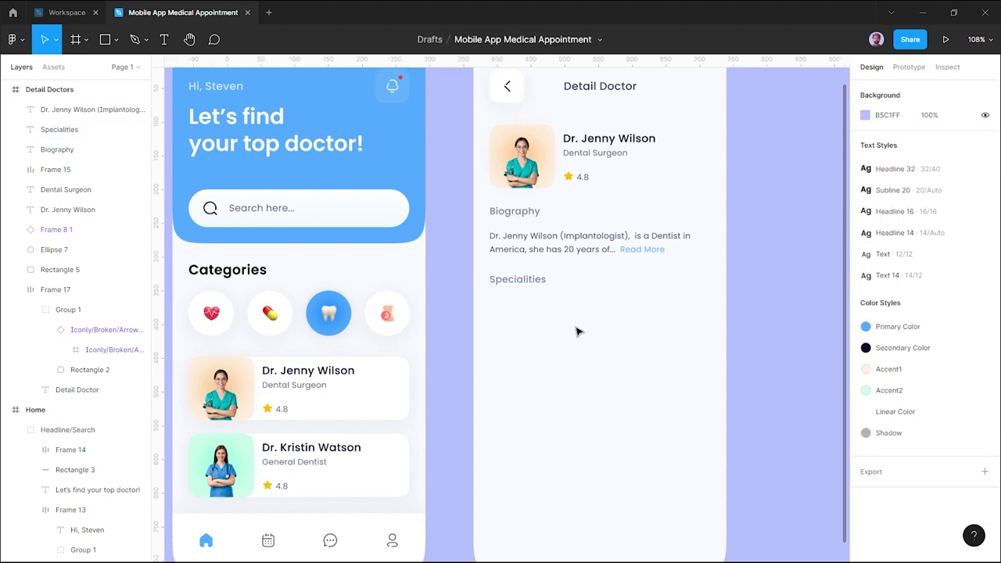
{"action": "key", "text": "r"}
{"action": "mouse_move", "coordinate": [490, 301]}
{"action": "left_mouse_down"}
{"action": "mouse_move", "coordinate": [542, 325]}
{"action": "mouse_move", "coordinate": [593, 326]}
{"action": "left_mouse_up"}
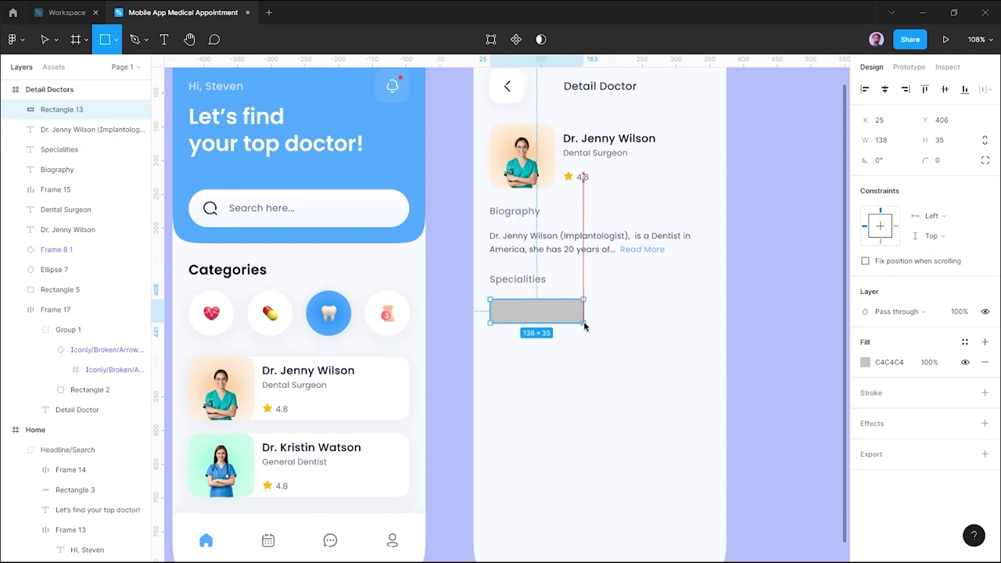
Size the rectangle 134×44 with 12 px corner radius and corner smoothing.
{"action": "key", "text": "Escape"}
{"action": "left_click", "coordinate": [586, 313]}
{"action": "left_click", "coordinate": [902, 140]}
{"action": "key", "text": "Tab"}
{"action": "type", "text": "44"}
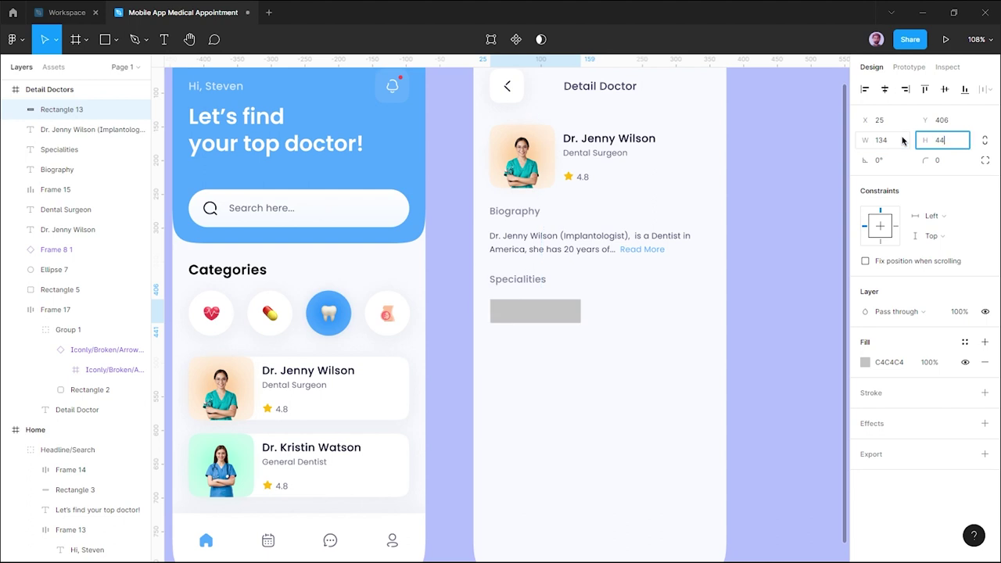
{"action": "left_click", "coordinate": [966, 161]}
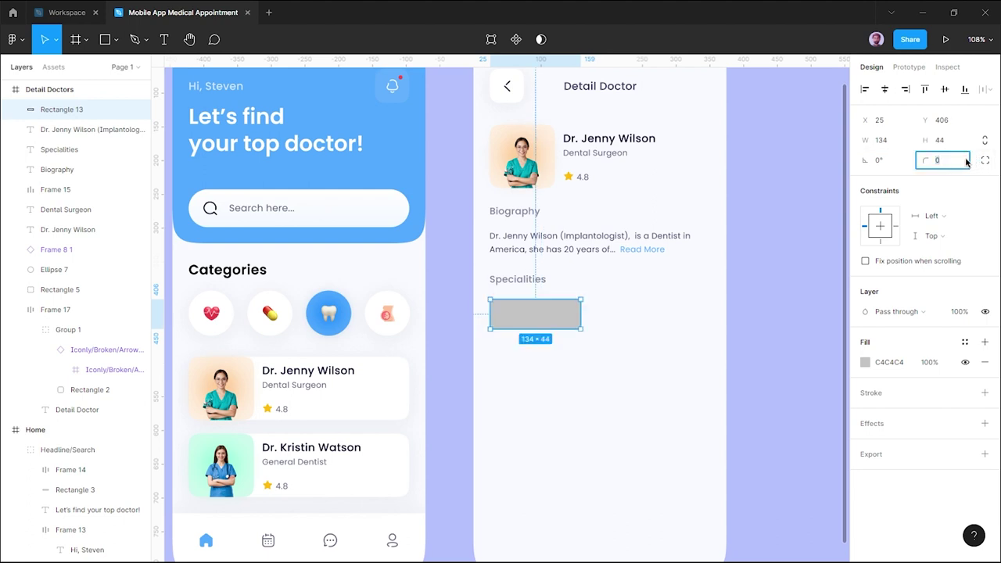
{"action": "type", "text": "12"}
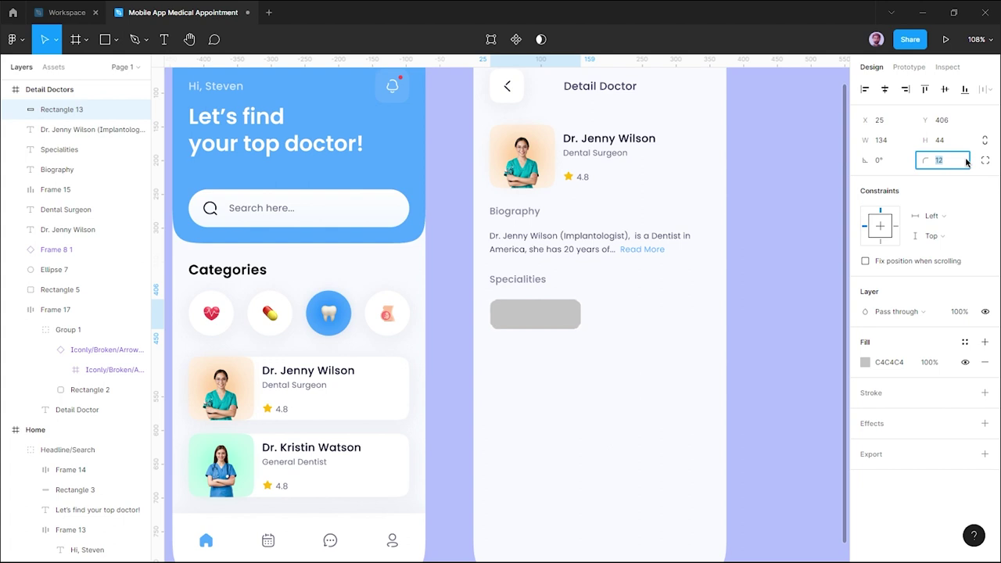
{"action": "left_click", "coordinate": [986, 160]}
{"action": "left_click", "coordinate": [984, 180]}
{"action": "left_click_drag", "start_coordinate": [833, 218], "coordinate": [807, 212]}
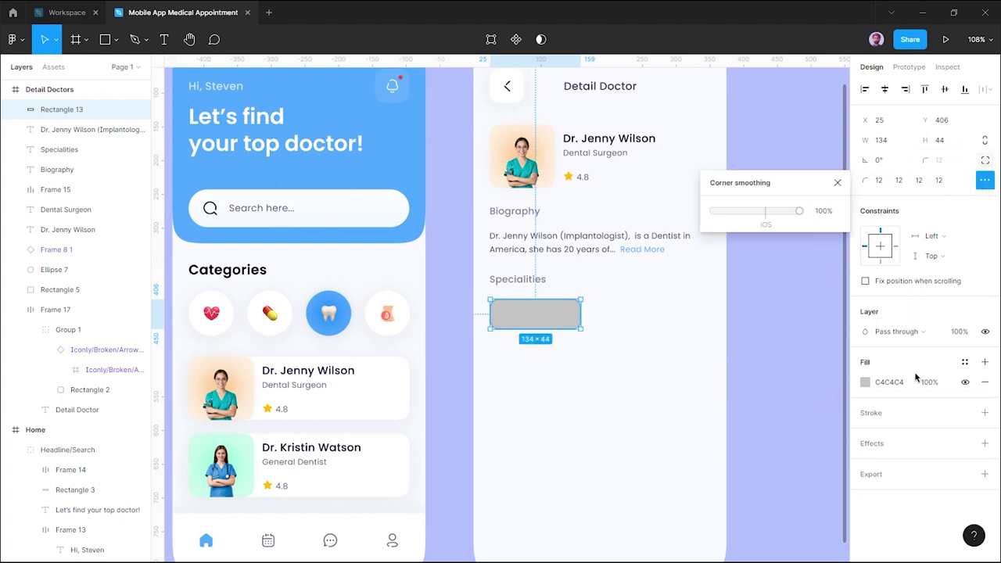
Change the rectangle's fill to white.
{"action": "left_click", "coordinate": [865, 382]}
{"action": "left_click_drag", "start_coordinate": [774, 297], "coordinate": [661, 231]}
{"action": "left_click", "coordinate": [645, 341]}
{"action": "key", "text": "ctrl+z"}
Add a drop shadow to the chip with Y offset 5 and blur 30.
{"action": "left_click", "coordinate": [918, 444]}
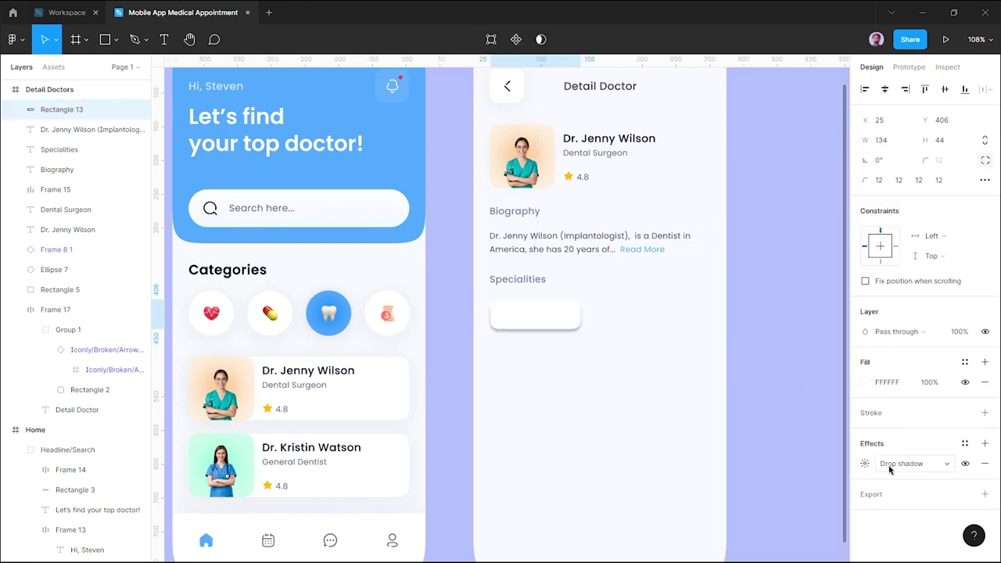
{"action": "left_click", "coordinate": [865, 464]}
{"action": "left_click", "coordinate": [743, 516]}
{"action": "type", "text": "5"}
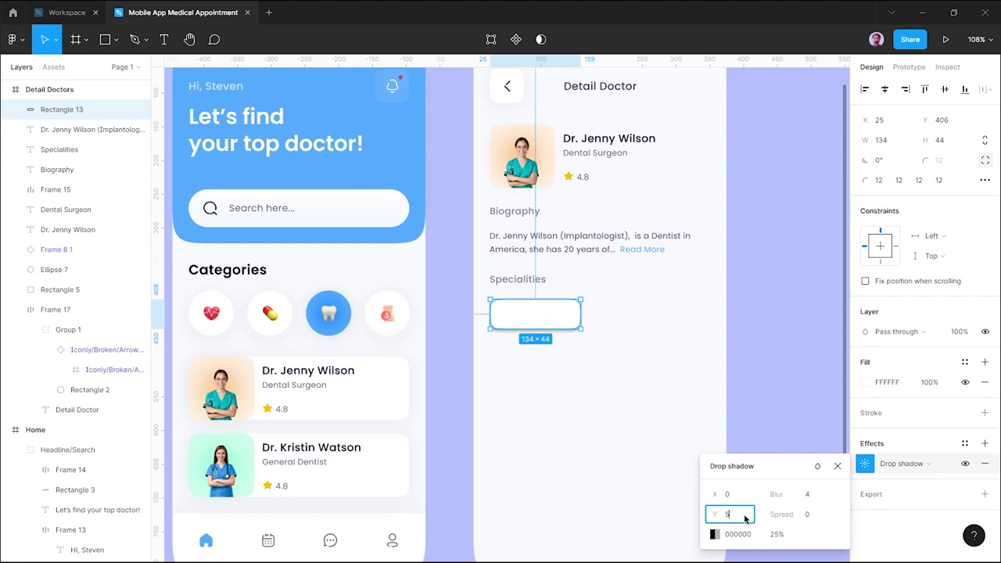
{"action": "left_click", "coordinate": [816, 501]}
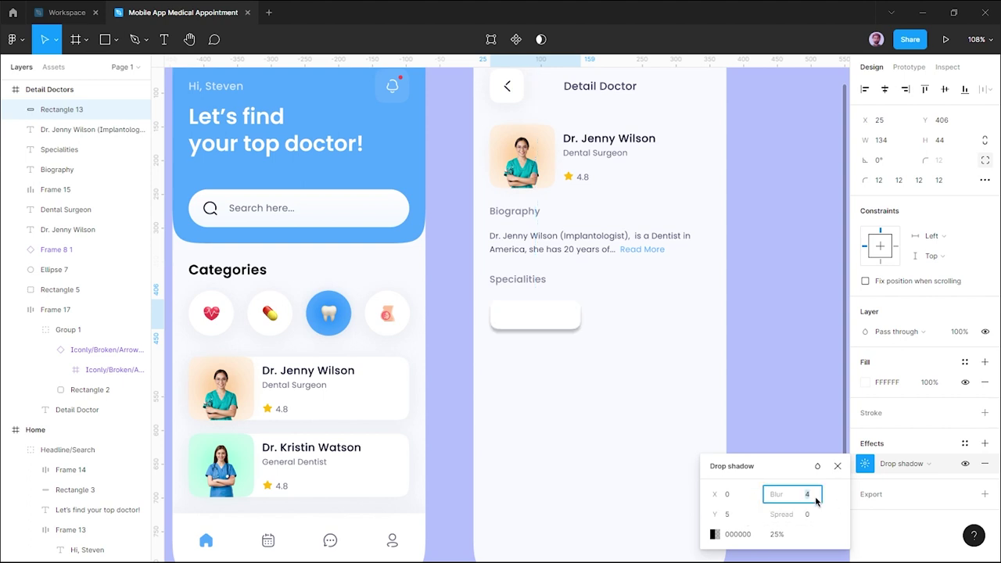
{"action": "type", "text": "30"}
{"action": "key", "text": "Return"}
{"action": "left_click", "coordinate": [745, 543]}
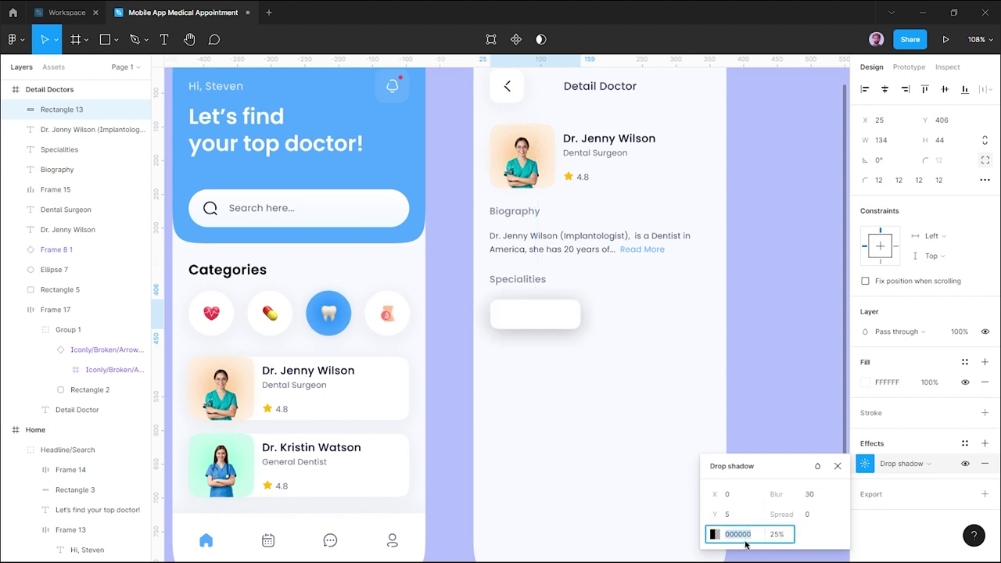
{"action": "key", "text": "ctrl+v"}
{"action": "key", "text": "ctrl+z"}
{"action": "left_click", "coordinate": [679, 425]}
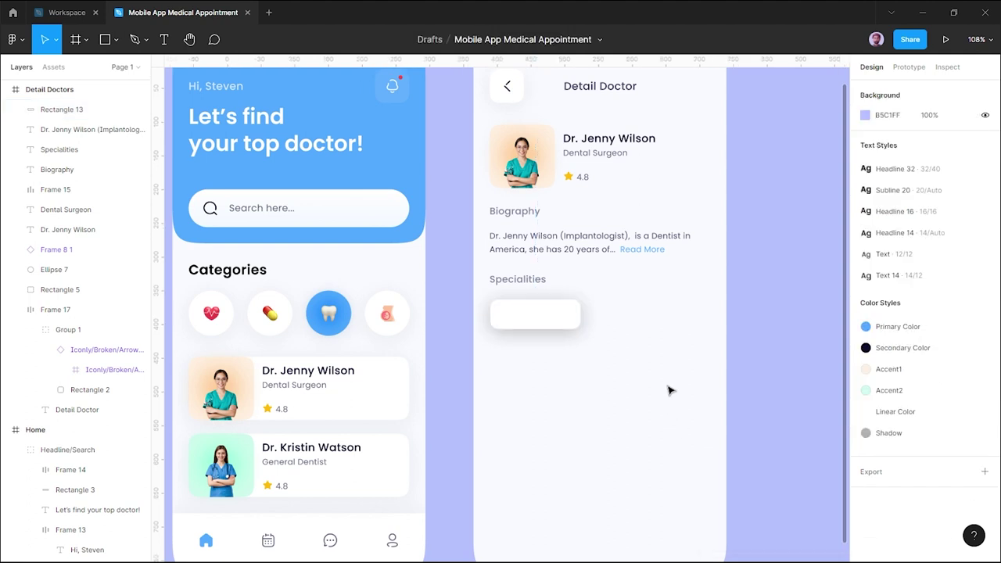
Inspect the back button's shadow settings for reference.
{"action": "left_click", "coordinate": [526, 100]}
{"action": "left_click", "coordinate": [508, 88]}
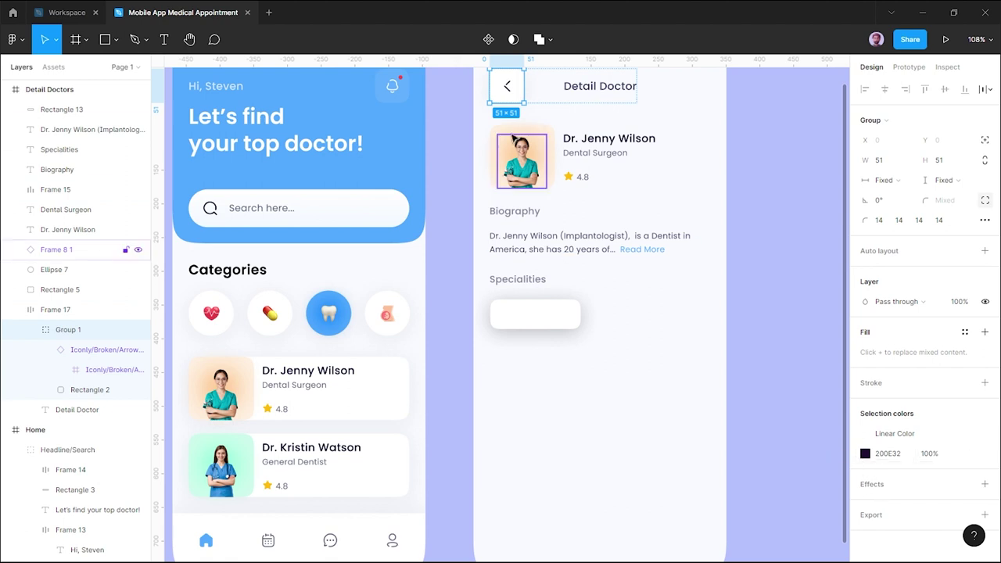
{"action": "double_click", "coordinate": [523, 92]}
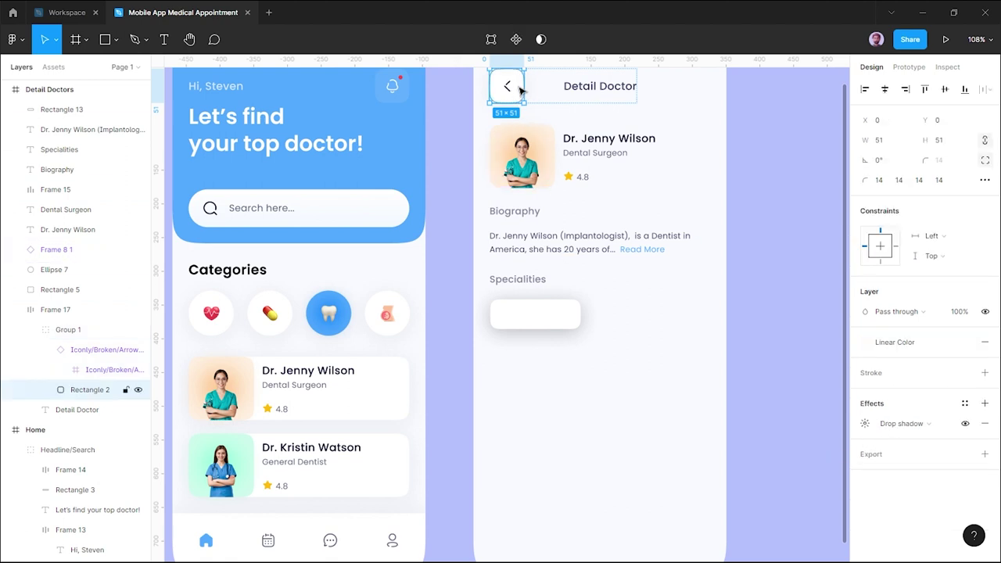
{"action": "left_click", "coordinate": [865, 423]}
{"action": "left_click", "coordinate": [753, 494]}
{"action": "left_click", "coordinate": [608, 421]}
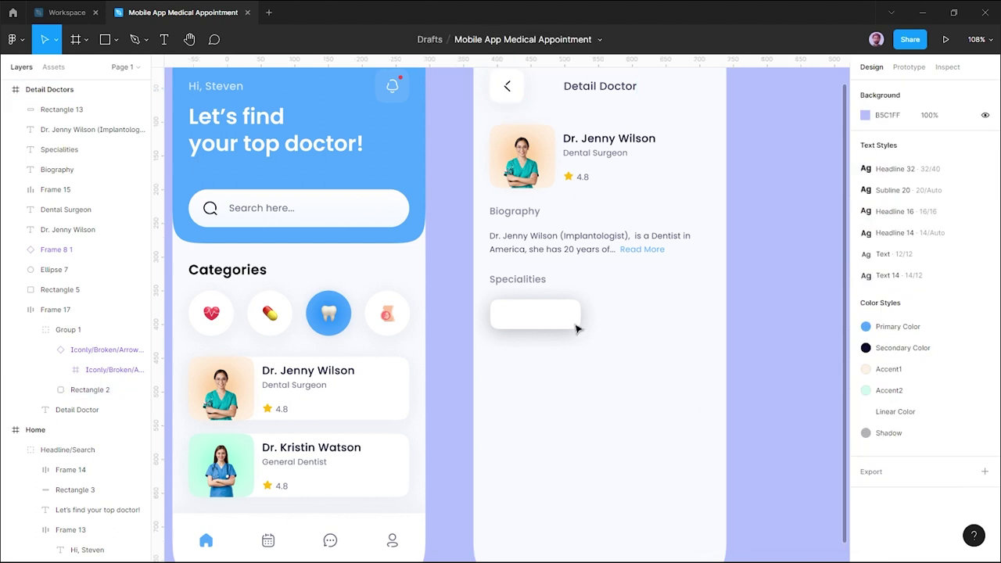
Set the chip's shadow colour to B2B2B2 at 16% opacity.
{"action": "left_click", "coordinate": [577, 319]}
{"action": "left_click", "coordinate": [865, 463]}
{"action": "left_click", "coordinate": [737, 534]}
{"action": "type", "text": "B2B2B2"}
{"action": "left_click", "coordinate": [785, 537]}
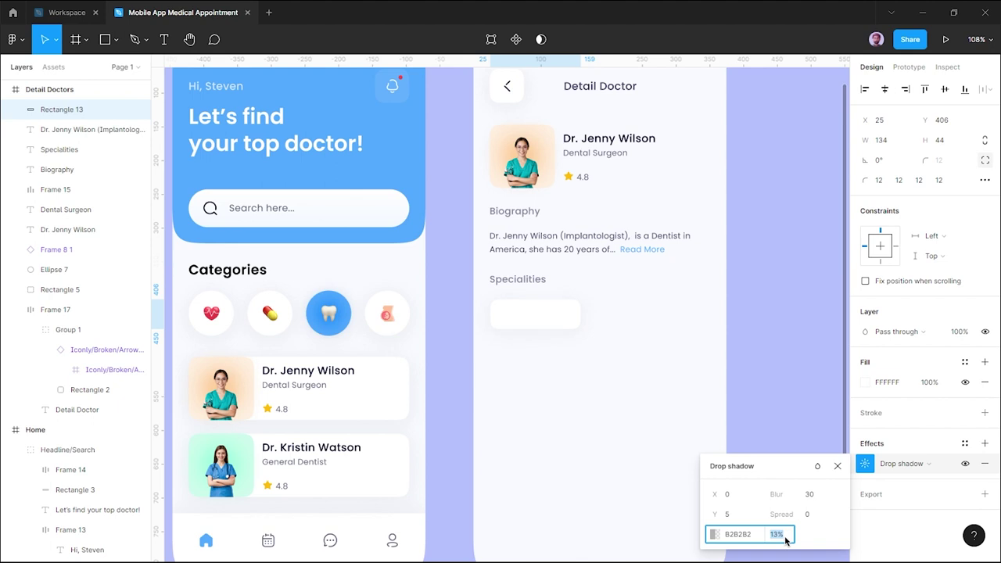
{"action": "key", "text": "Up"}
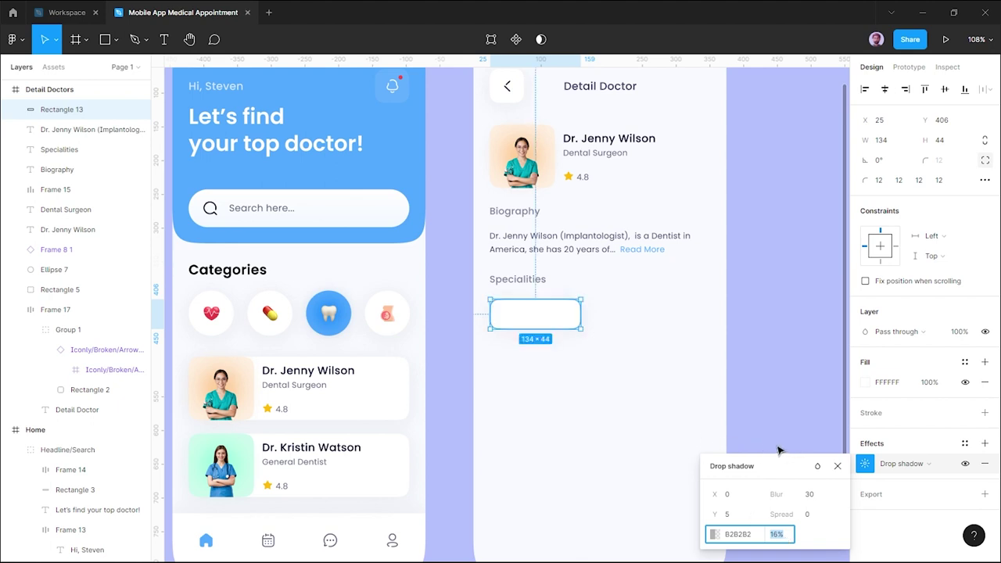
Save the chip's shadow as the 'All Shadow' effect style.
{"action": "left_click", "coordinate": [963, 443]}
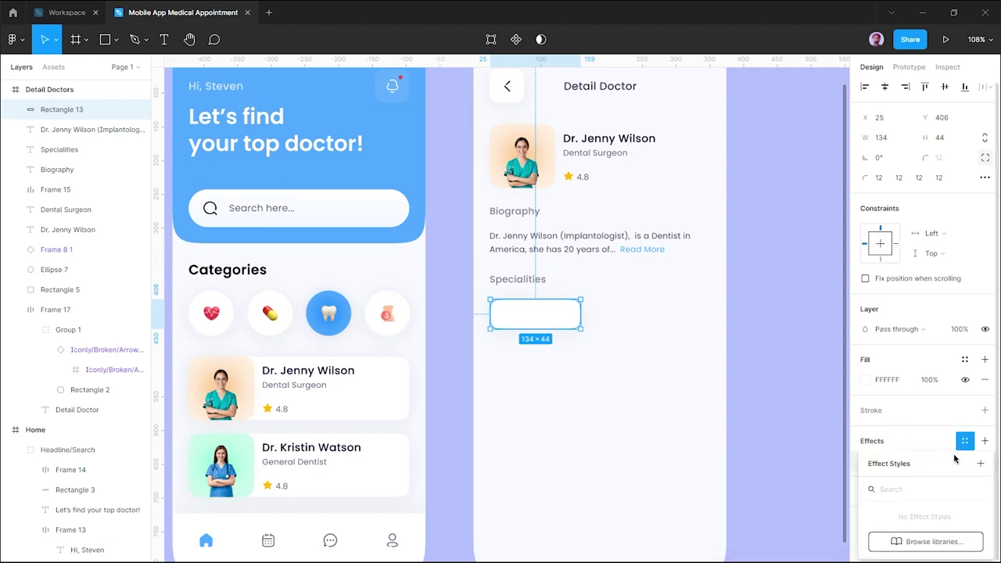
{"action": "left_click", "coordinate": [981, 464]}
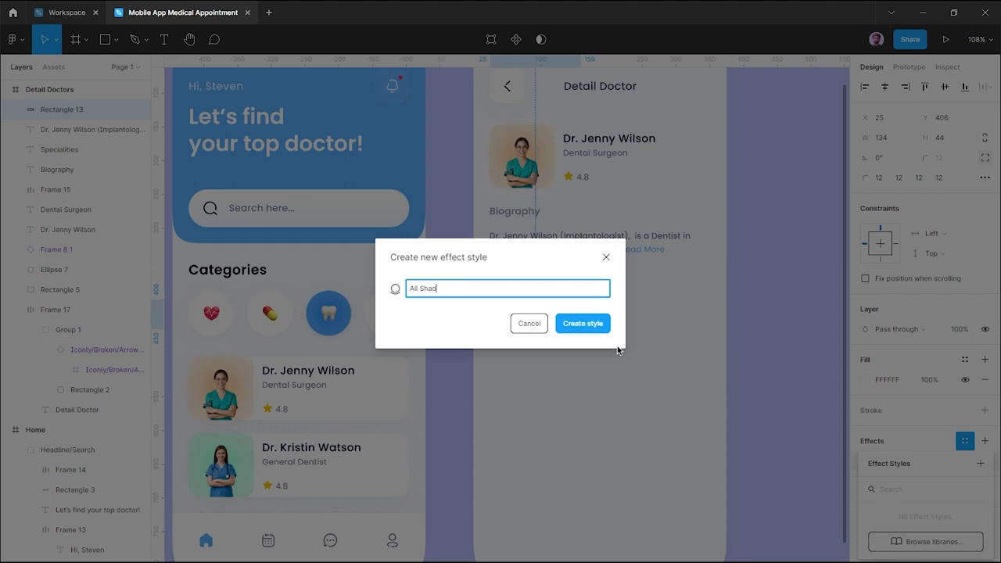
{"action": "left_click", "coordinate": [583, 323]}
{"action": "left_click", "coordinate": [665, 349]}
{"action": "left_click", "coordinate": [571, 322]}
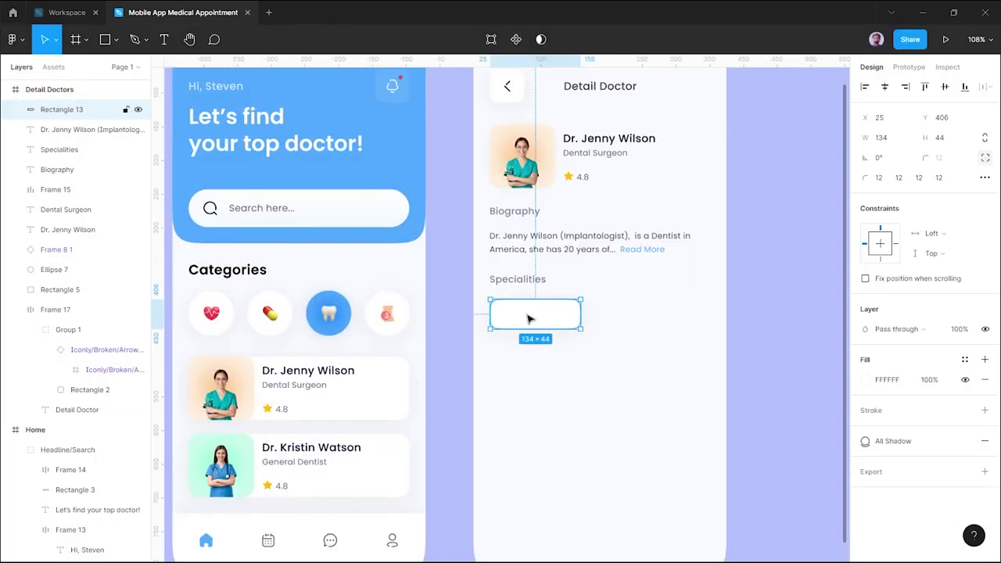
Duplicate the white chip twice to the right, nudging copies for even spacing.
{"action": "left_click_drag", "start_coordinate": [532, 317], "coordinate": [624, 319]}
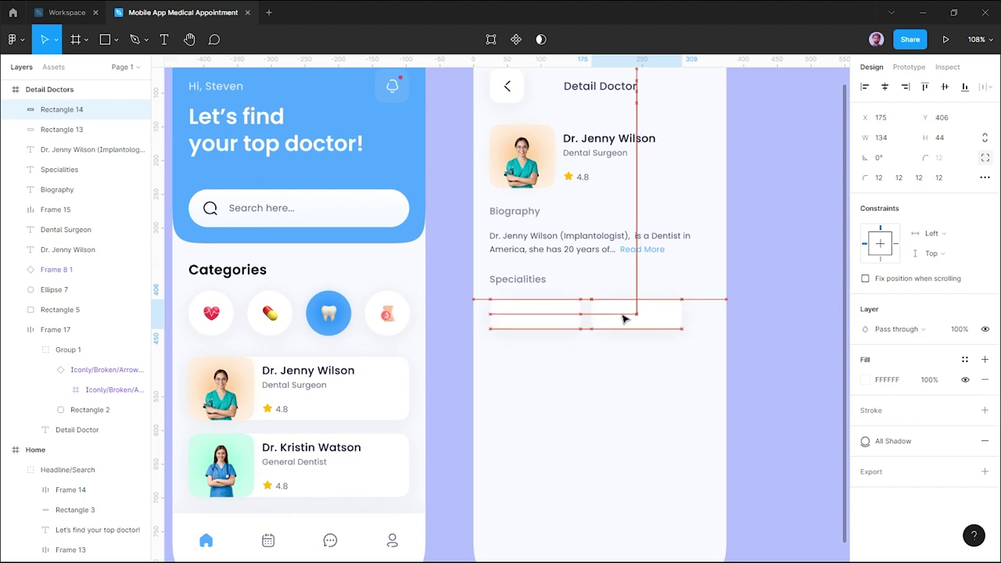
{"action": "key", "text": "Right"}
{"action": "key", "text": "Right"}
{"action": "key", "text": "Right"}
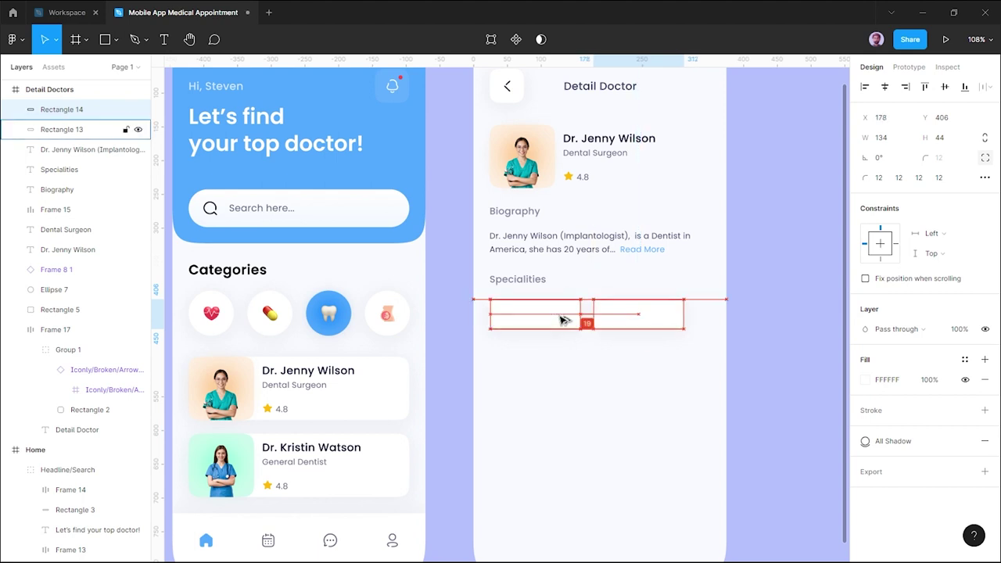
{"action": "key", "text": "Right"}
{"action": "left_click_drag", "start_coordinate": [638, 321], "coordinate": [720, 320]}
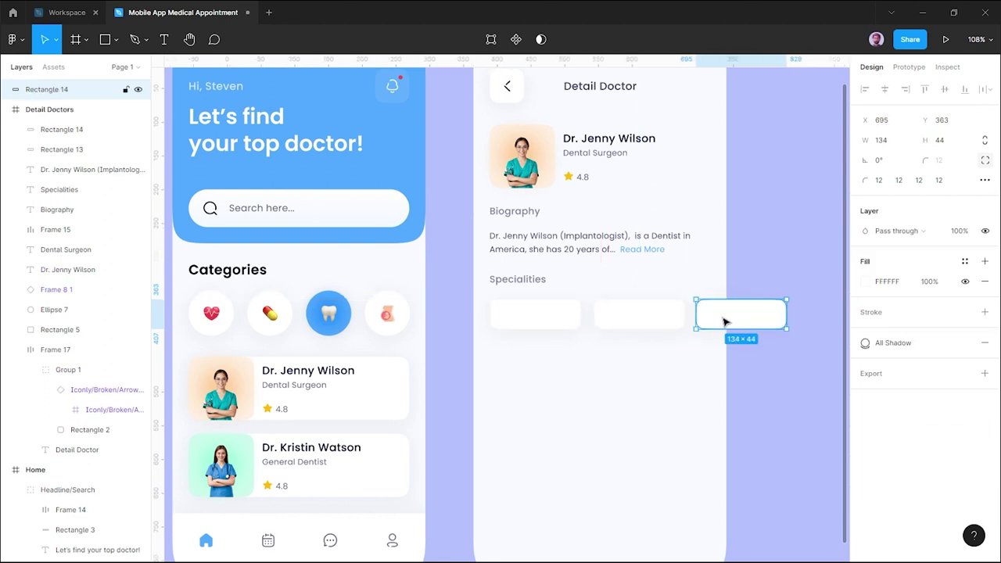
{"action": "left_click", "coordinate": [667, 330]}
{"action": "left_click_drag", "start_coordinate": [665, 324], "coordinate": [687, 319]}
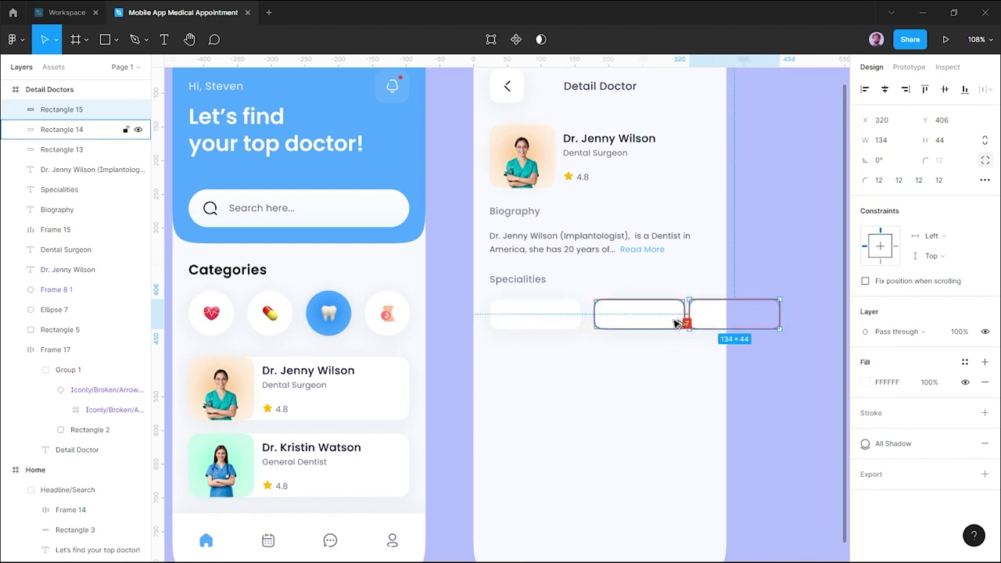
{"action": "key", "text": "Right"}
{"action": "key", "text": "Right"}
{"action": "key", "text": "Right"}
{"action": "key", "text": "Right"}
{"action": "key", "text": "Right"}
{"action": "key", "text": "Right"}
{"action": "key", "text": "Right"}
{"action": "key", "text": "Right"}
{"action": "key", "text": "Right"}
{"action": "key", "text": "Right"}
{"action": "left_click", "coordinate": [660, 366]}
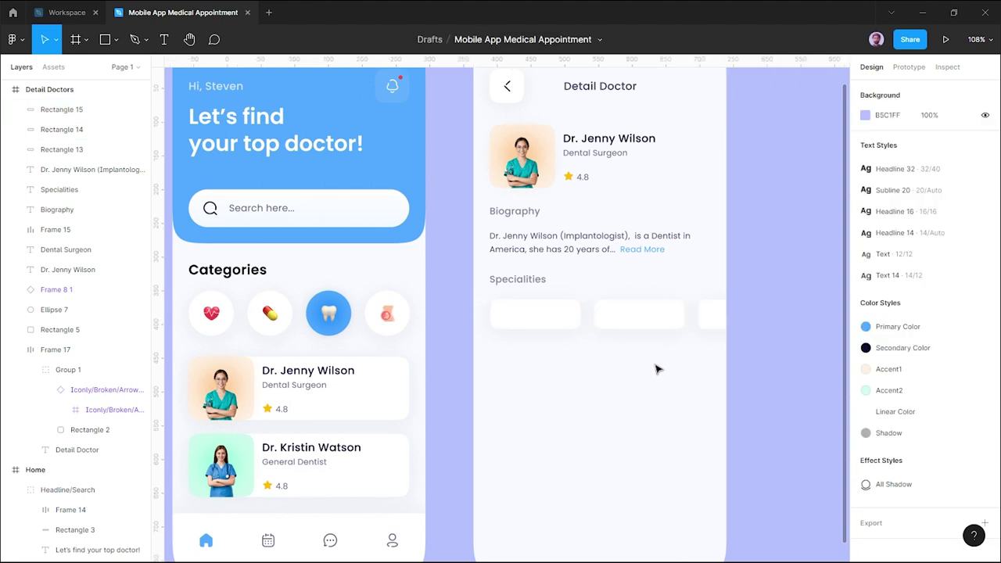
Add a 'Dental Surgeon' text label inside the first Specialities chip.
{"action": "key", "text": "t"}
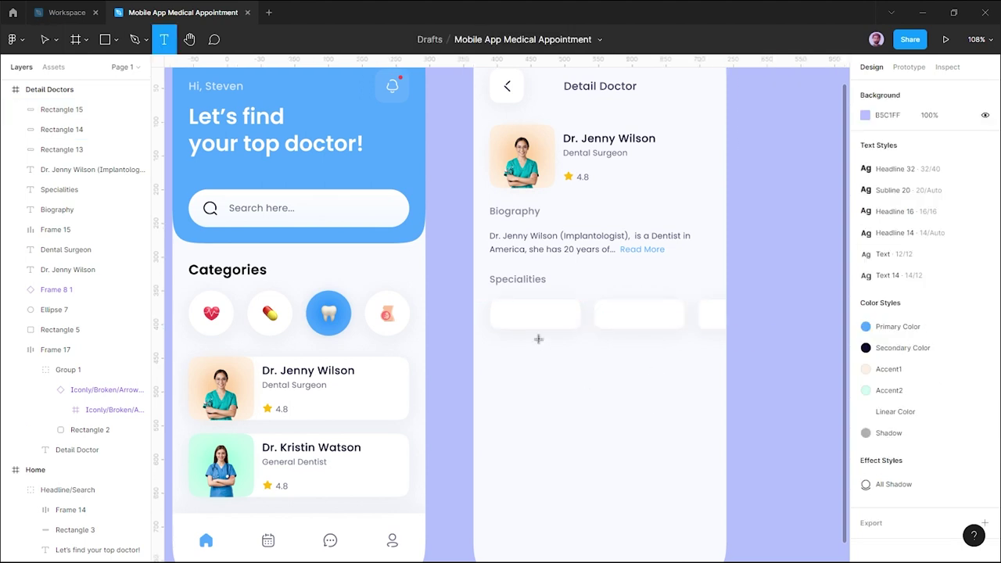
{"action": "left_click", "coordinate": [521, 316]}
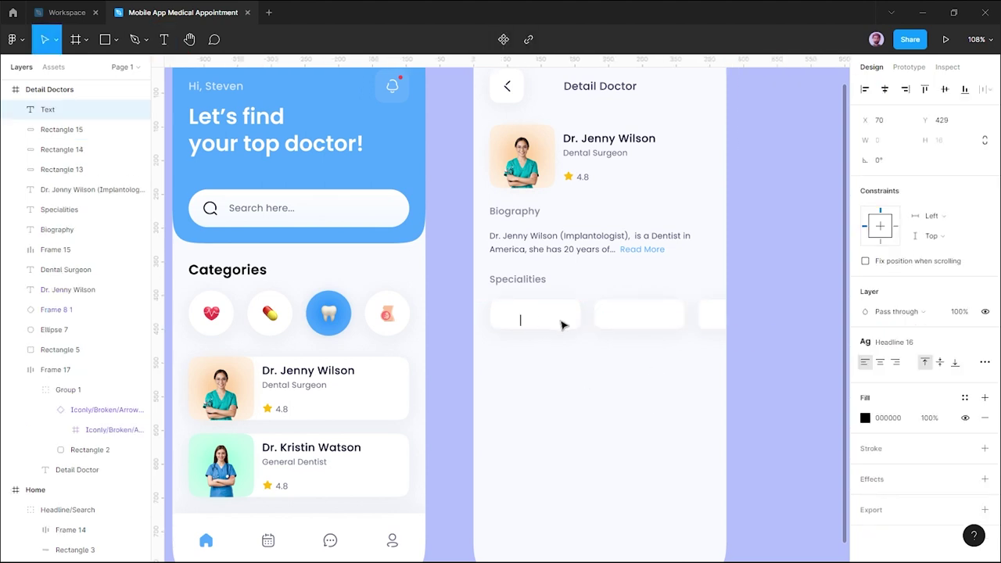
{"action": "type", "text": "Dental"}
{"action": "type", "text": " Surgeon"}
{"action": "key", "text": "Escape"}
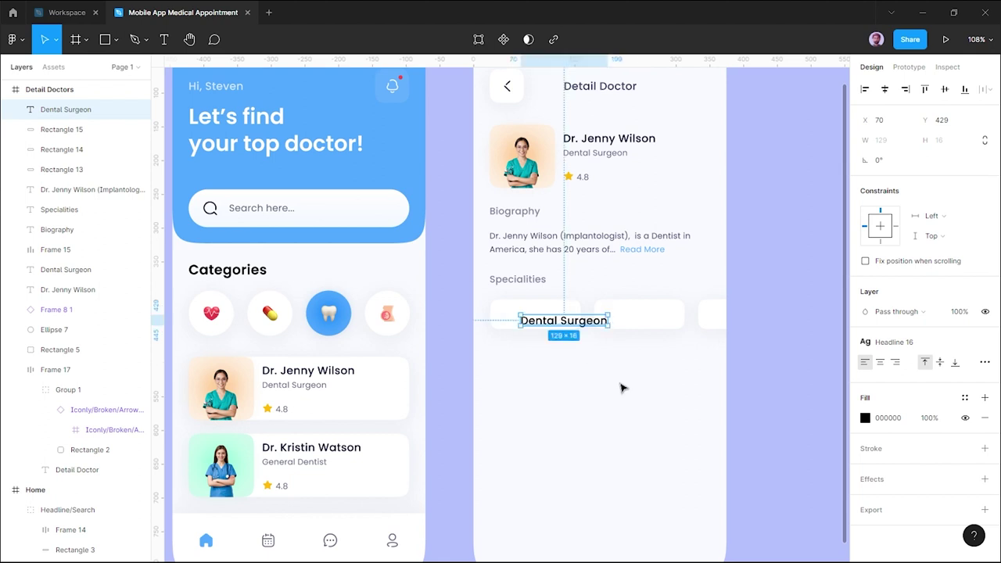
{"action": "left_click_drag", "start_coordinate": [589, 323], "coordinate": [571, 320]}
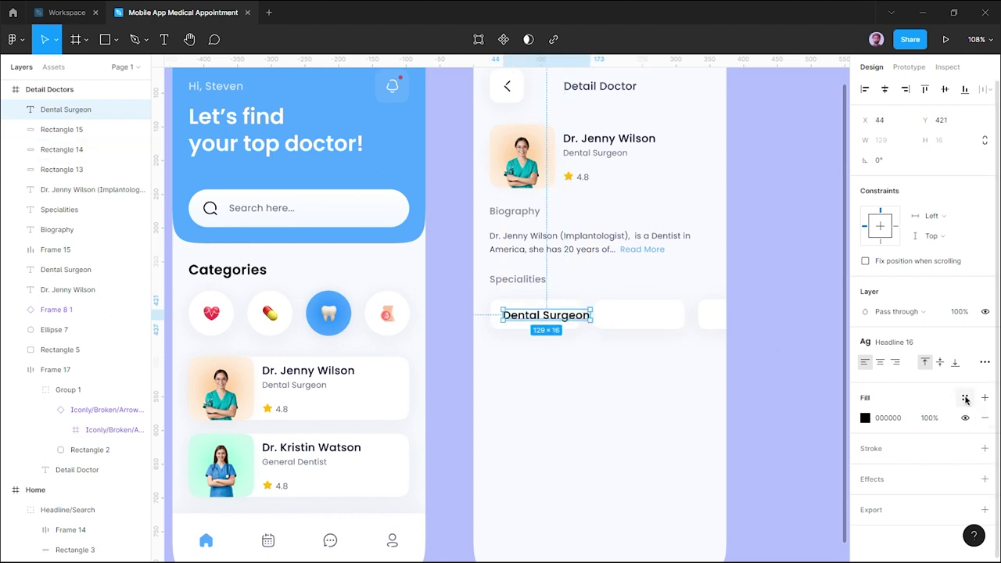
Give the label the Headline 14 style and a 080C2F fill at 75%.
{"action": "mouse_move", "coordinate": [923, 342]}
{"action": "left_click", "coordinate": [982, 342]}
{"action": "left_click", "coordinate": [985, 342]}
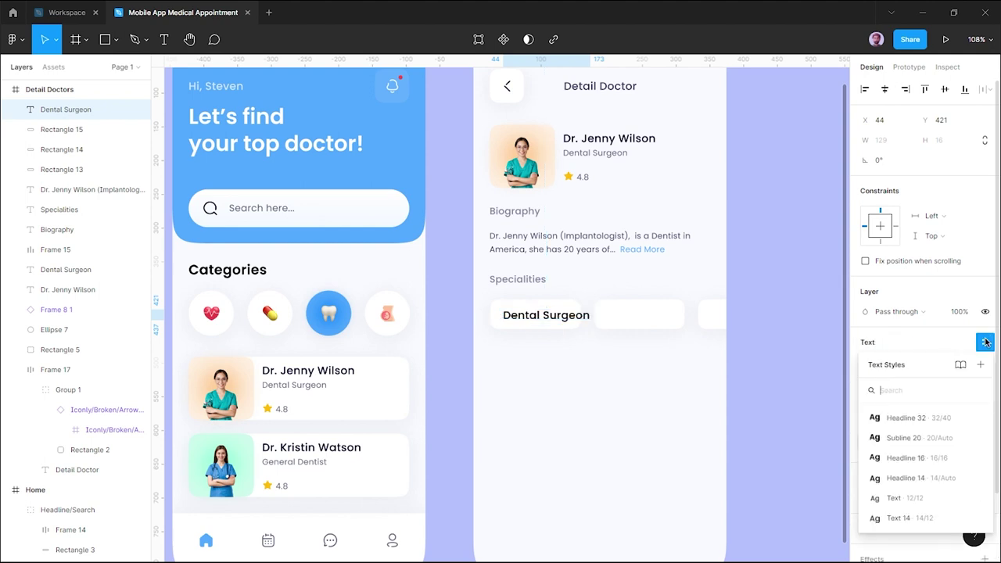
{"action": "left_click", "coordinate": [908, 477]}
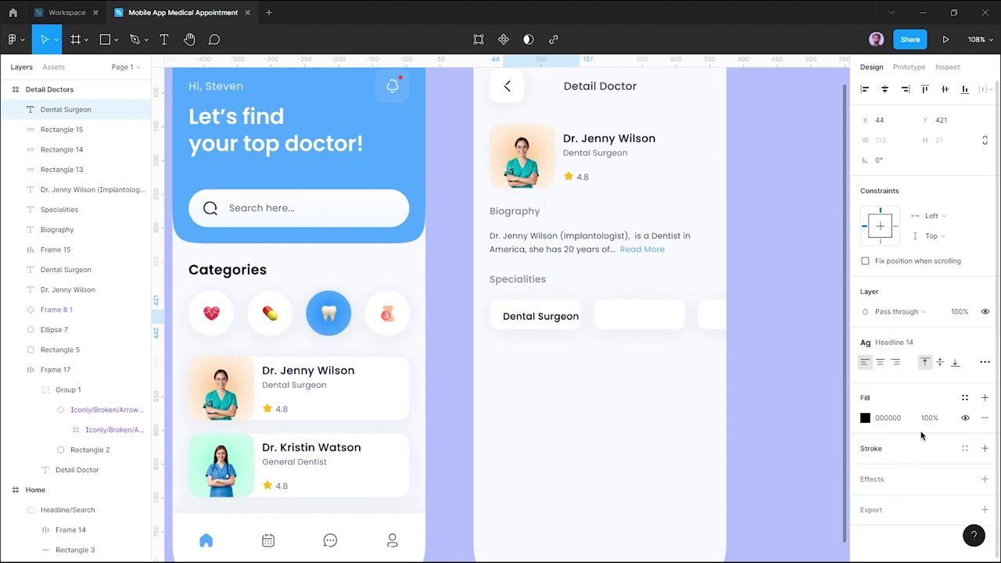
{"action": "left_click", "coordinate": [966, 397]}
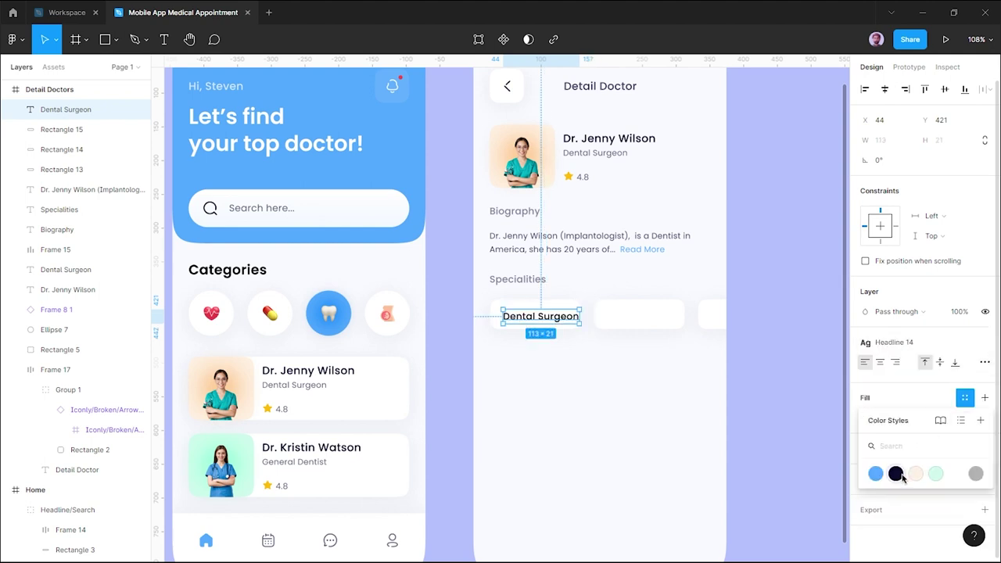
{"action": "left_click", "coordinate": [896, 473]}
{"action": "left_click", "coordinate": [965, 397]}
{"action": "left_click", "coordinate": [891, 418]}
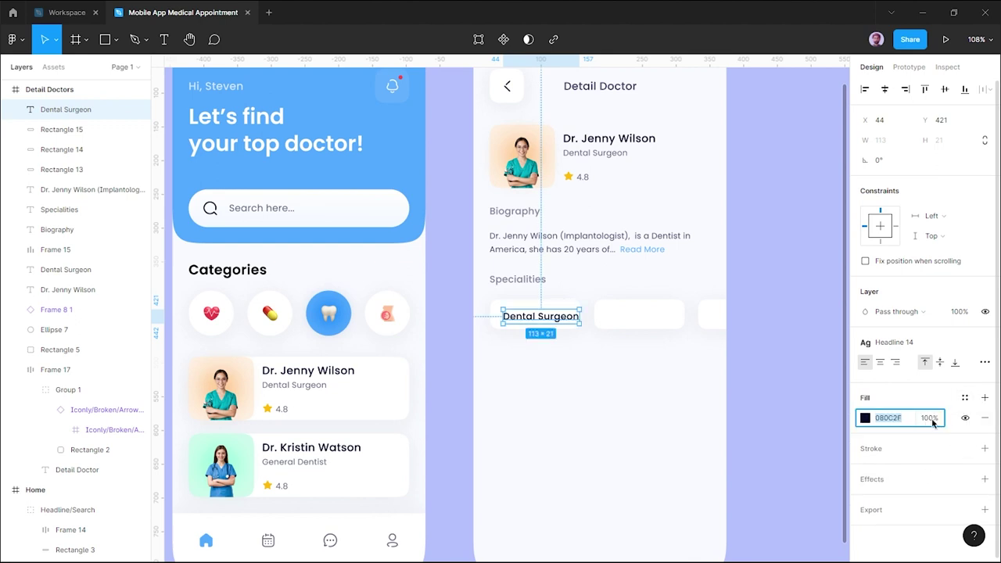
{"action": "left_click", "coordinate": [640, 398]}
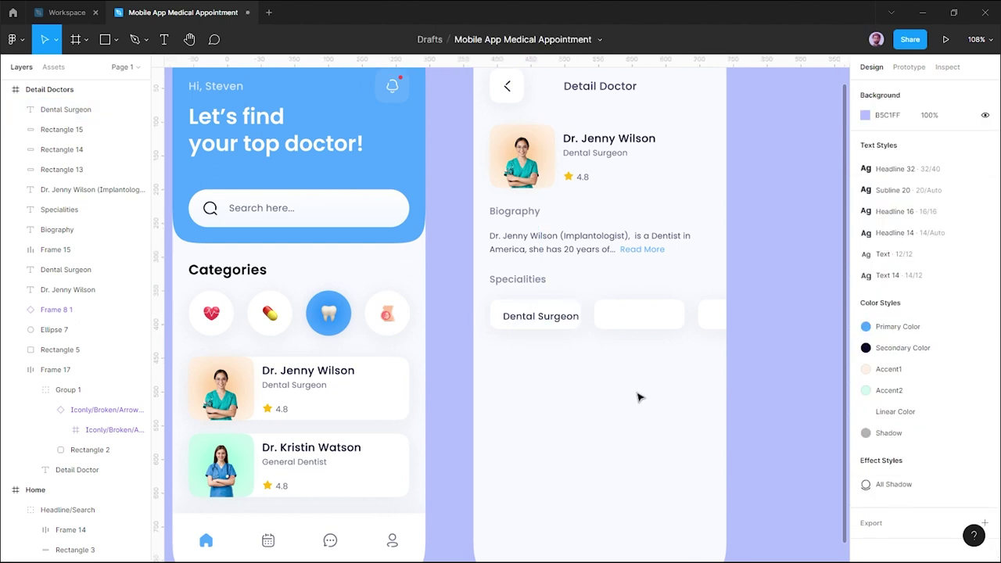
Nudge the label left and up within the chip and set its font size to 12.
{"action": "left_click", "coordinate": [550, 323]}
{"action": "left_click_drag", "start_coordinate": [560, 322], "coordinate": [560, 309]}
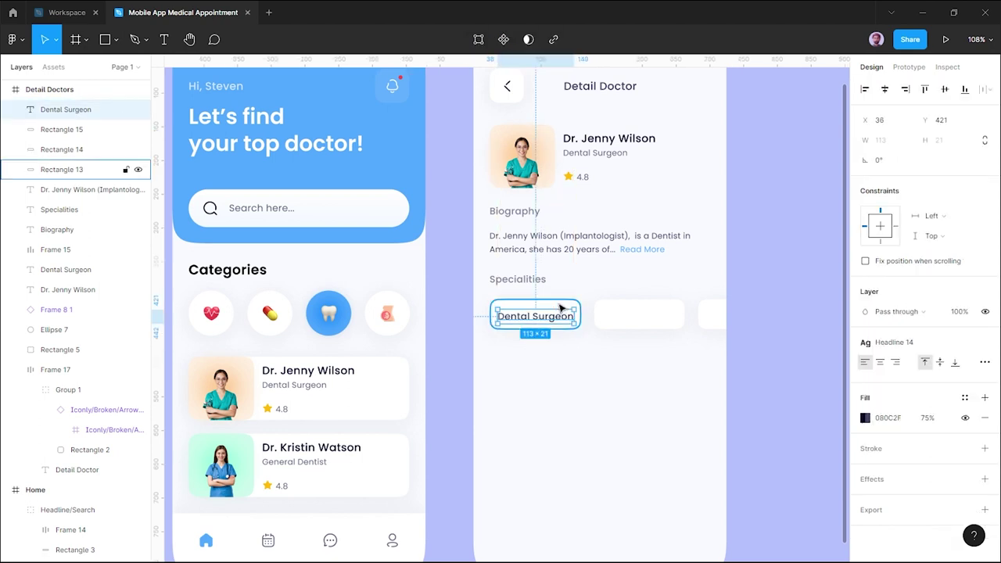
{"action": "left_click_drag", "start_coordinate": [560, 309], "coordinate": [558, 302]}
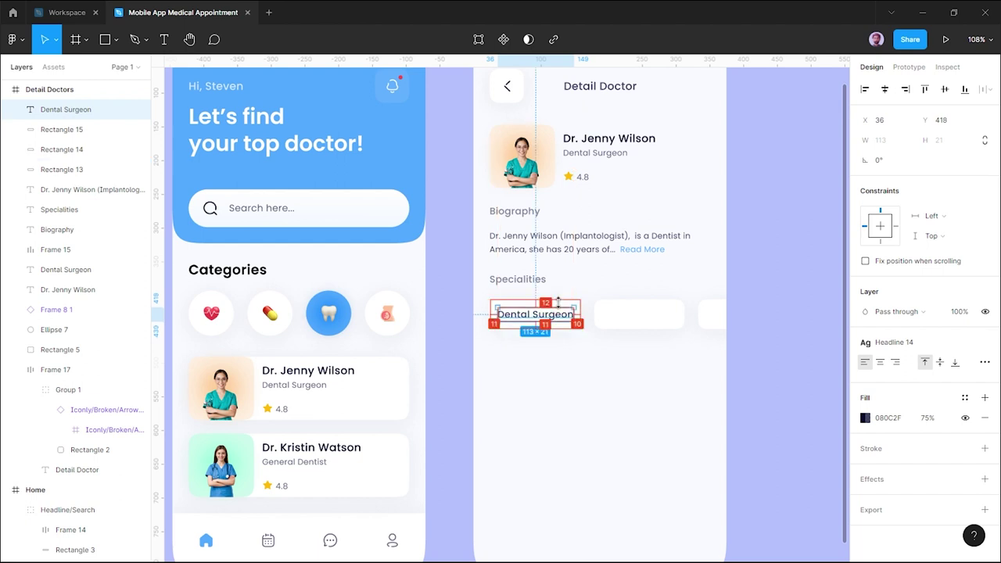
{"action": "left_click", "coordinate": [985, 342]}
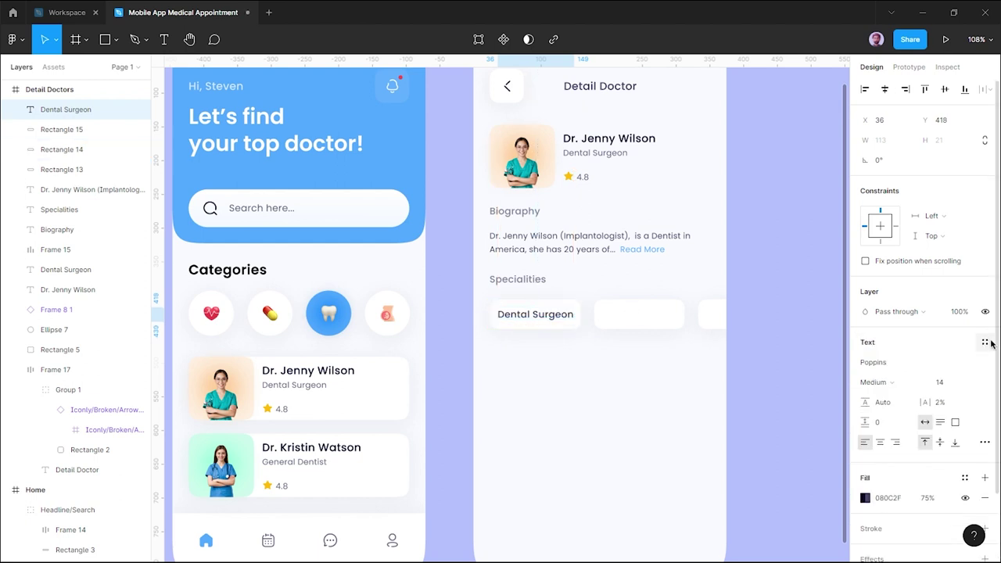
{"action": "left_click", "coordinate": [632, 344]}
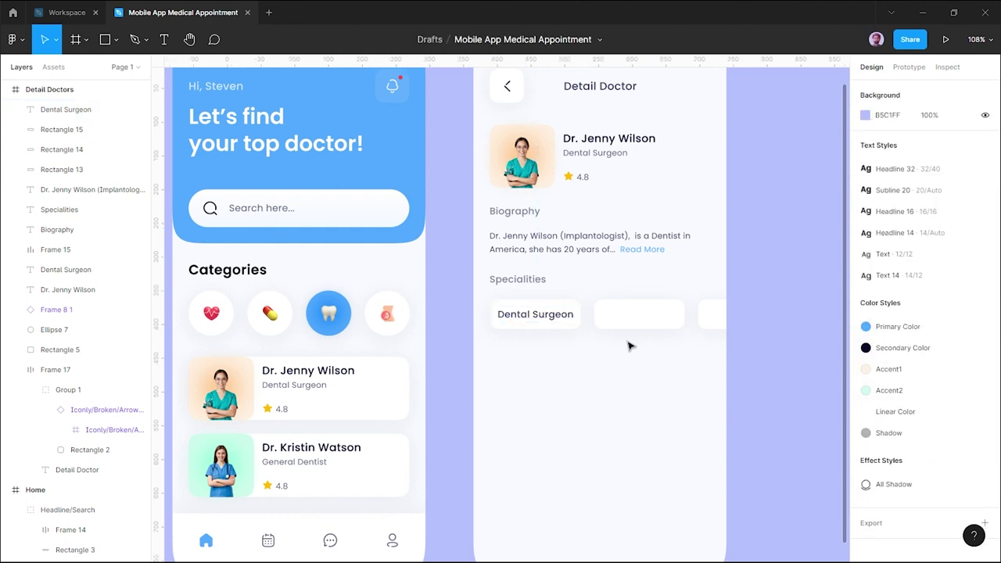
{"action": "left_click", "coordinate": [570, 317]}
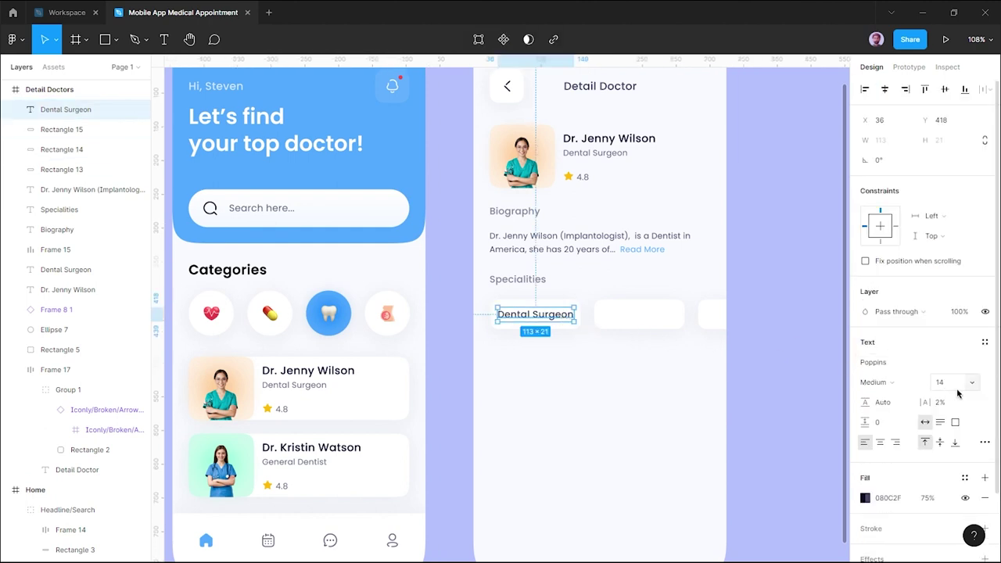
{"action": "left_click", "coordinate": [964, 383]}
{"action": "left_click", "coordinate": [968, 358]}
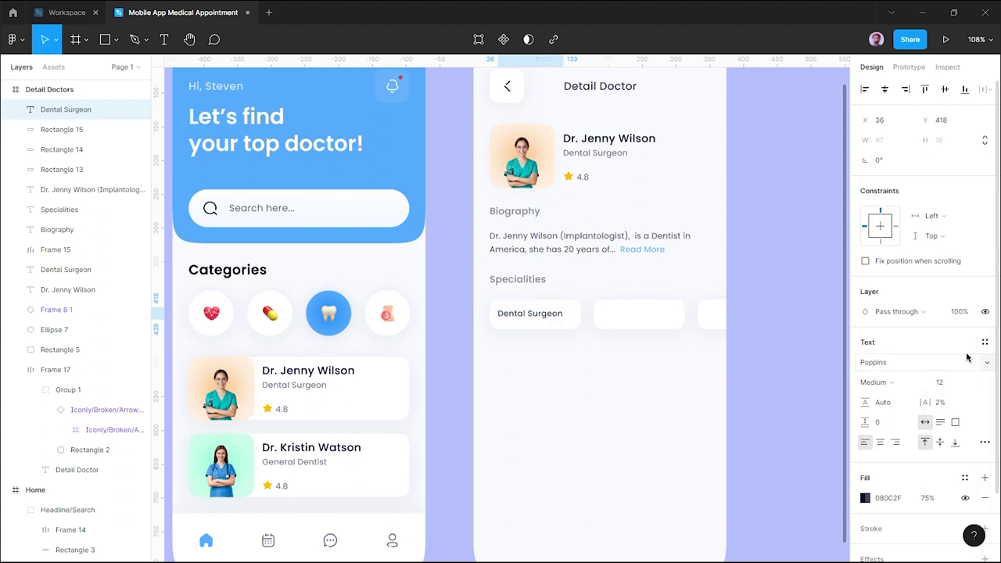
{"action": "left_click", "coordinate": [898, 403]}
{"action": "left_click", "coordinate": [666, 384]}
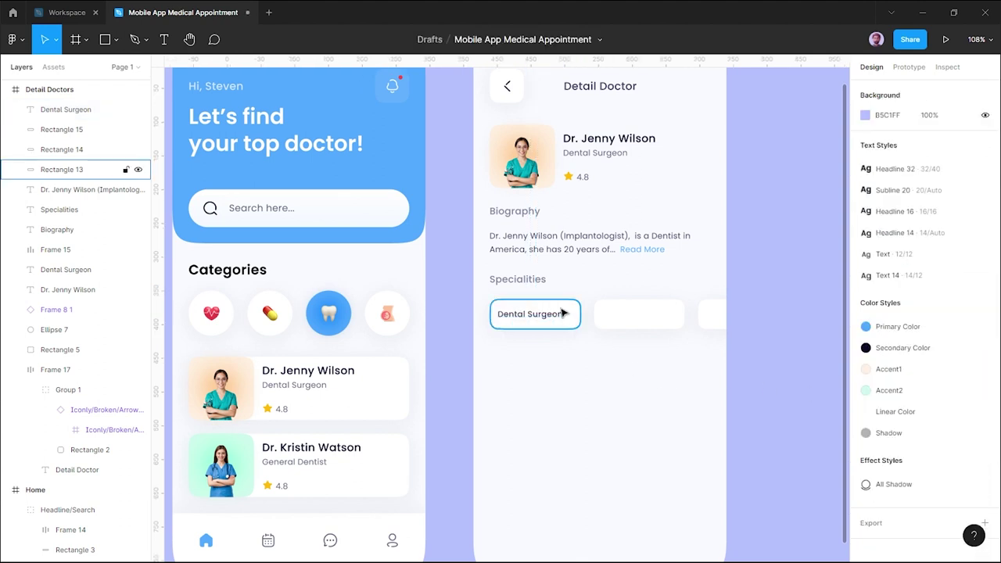
Centre the label horizontally in the first chip and copy it into the second chip.
{"action": "scroll", "coordinate": [543, 295], "scroll_direction": "up", "scroll_amount": 3}
{"action": "left_click_drag", "start_coordinate": [545, 328], "coordinate": [553, 327]}
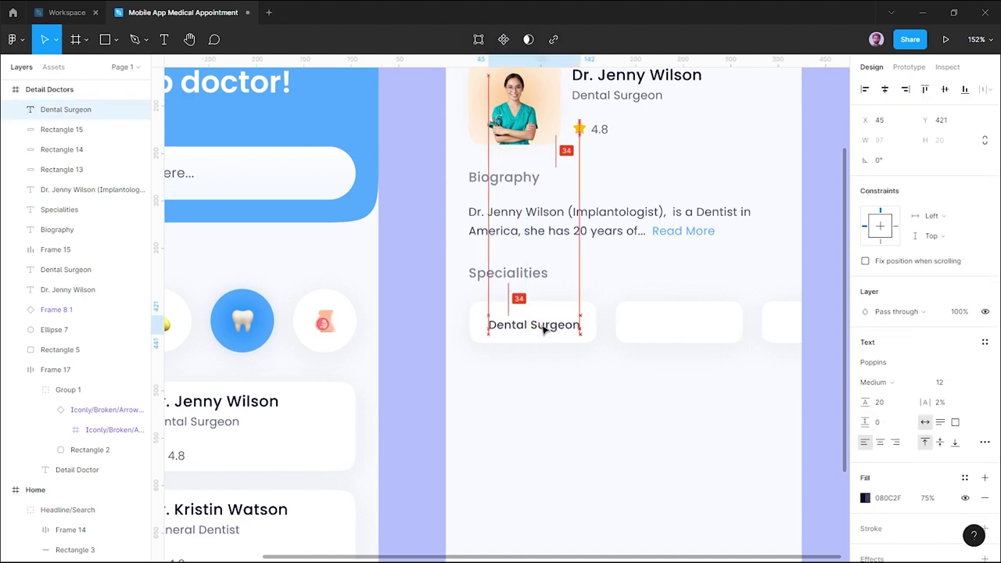
{"action": "key", "text": "alt"}
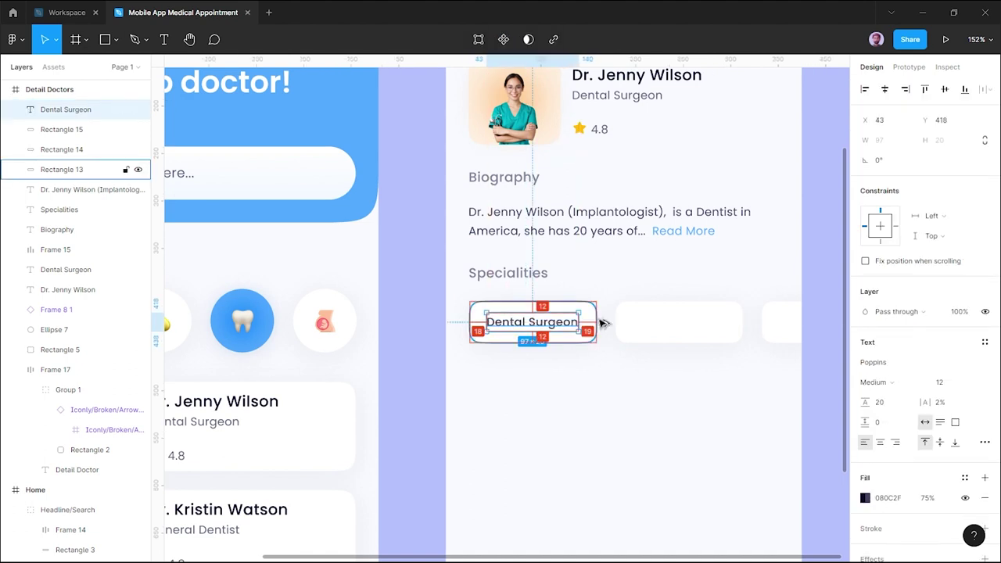
{"action": "left_click", "coordinate": [606, 391]}
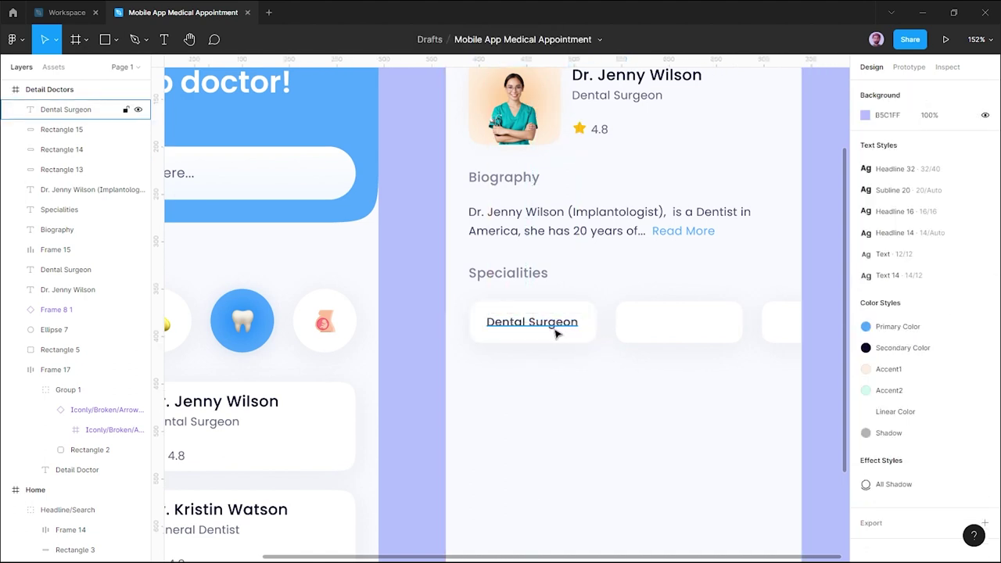
{"action": "left_click", "coordinate": [524, 327]}
{"action": "mouse_move", "coordinate": [524, 327]}
{"action": "left_mouse_down"}
{"action": "mouse_move", "coordinate": [698, 330]}
{"action": "mouse_move", "coordinate": [690, 328]}
{"action": "left_mouse_up"}
{"action": "double_click", "coordinate": [688, 327]}
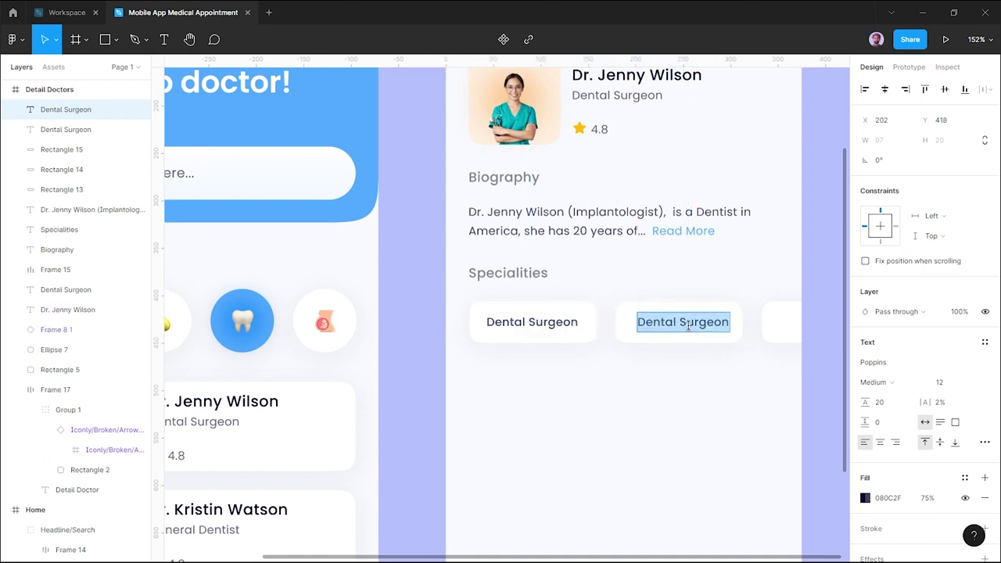
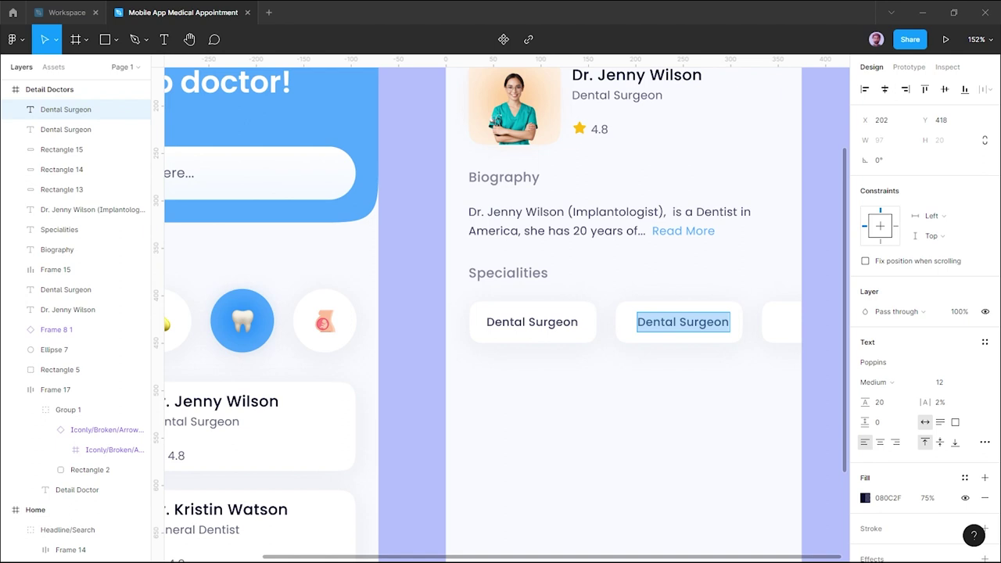
Relabel the second chip 'Aesthetic Surgeon' and centre the label in its chip.
{"action": "type", "text": "Aesthetic Surgeon"}
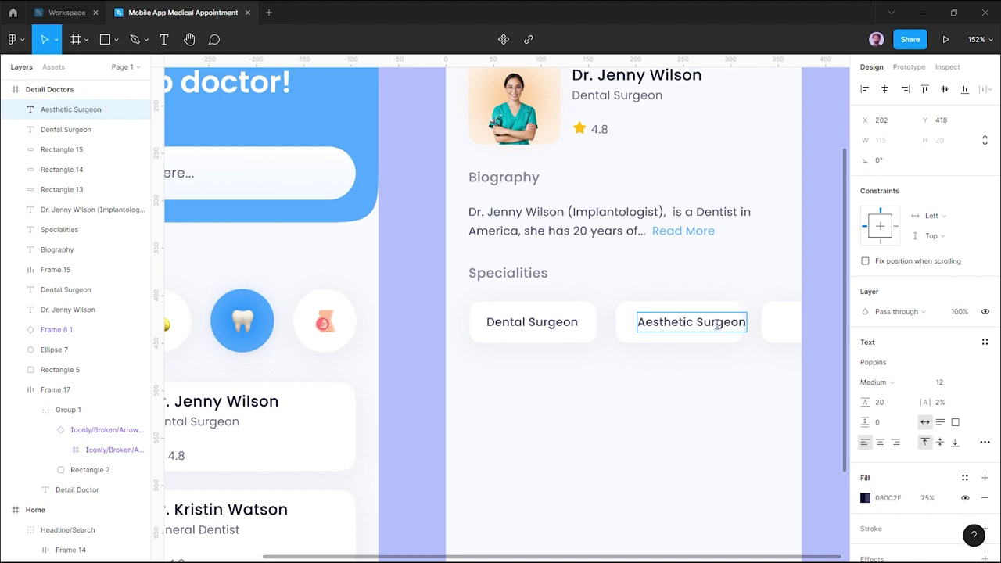
{"action": "key", "text": "Escape"}
{"action": "left_click_drag", "start_coordinate": [720, 328], "coordinate": [704, 330]}
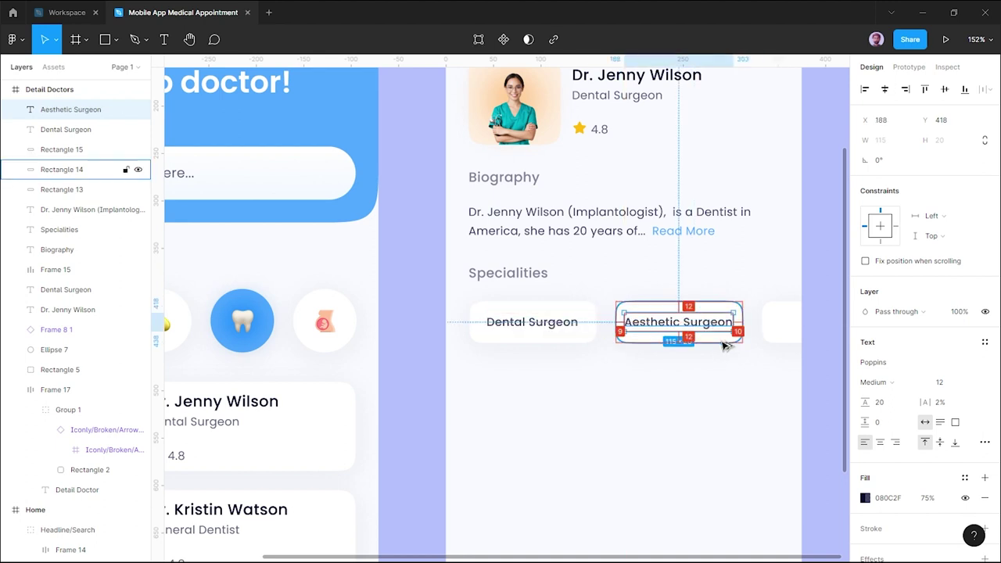
Duplicate the label below the chips and rename the copy 'General Dentist'.
{"action": "left_click", "coordinate": [722, 375]}
{"action": "left_click_drag", "start_coordinate": [696, 324], "coordinate": [725, 391]}
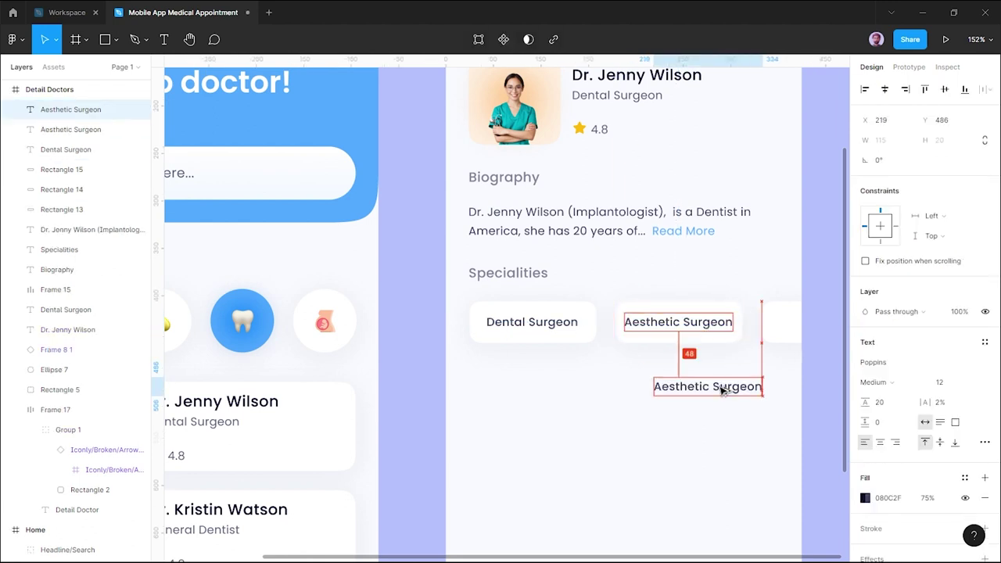
{"action": "double_click", "coordinate": [721, 389]}
{"action": "type", "text": "General Dentist"}
{"action": "key", "text": "Escape"}
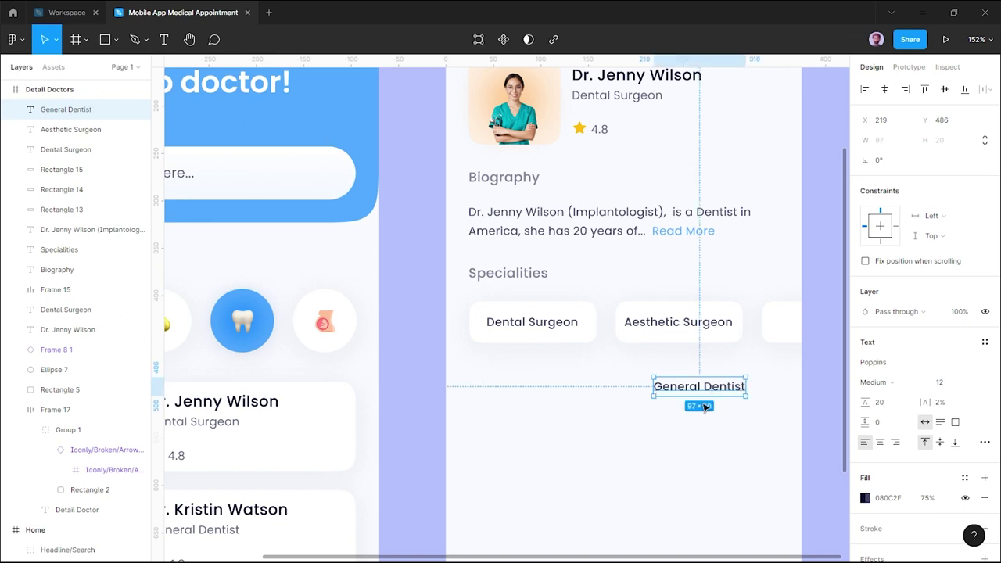
{"action": "left_click_drag", "start_coordinate": [718, 376], "coordinate": [771, 332]}
{"action": "key", "text": "ctrl+z"}
{"action": "key", "text": "Escape"}
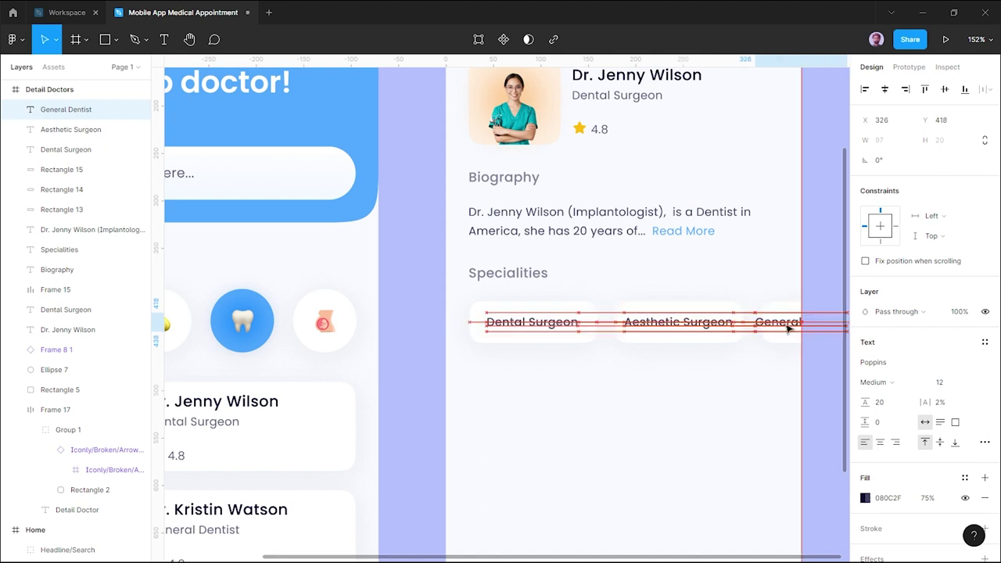
Move the General Dentist label into the third chip and centre it there.
{"action": "left_click_drag", "start_coordinate": [771, 331], "coordinate": [799, 328]}
{"action": "key", "text": "alt"}
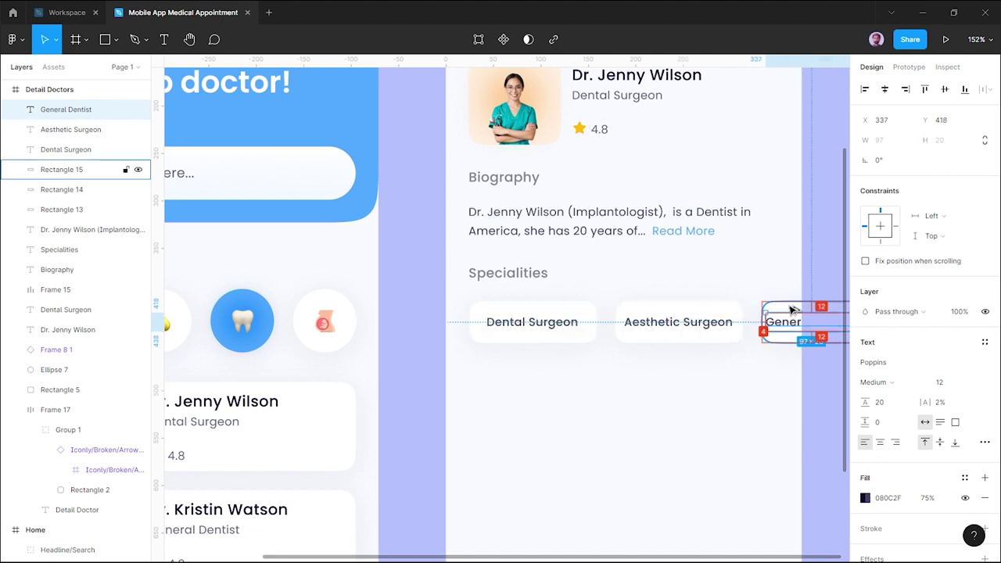
{"action": "key", "text": "shift+Right"}
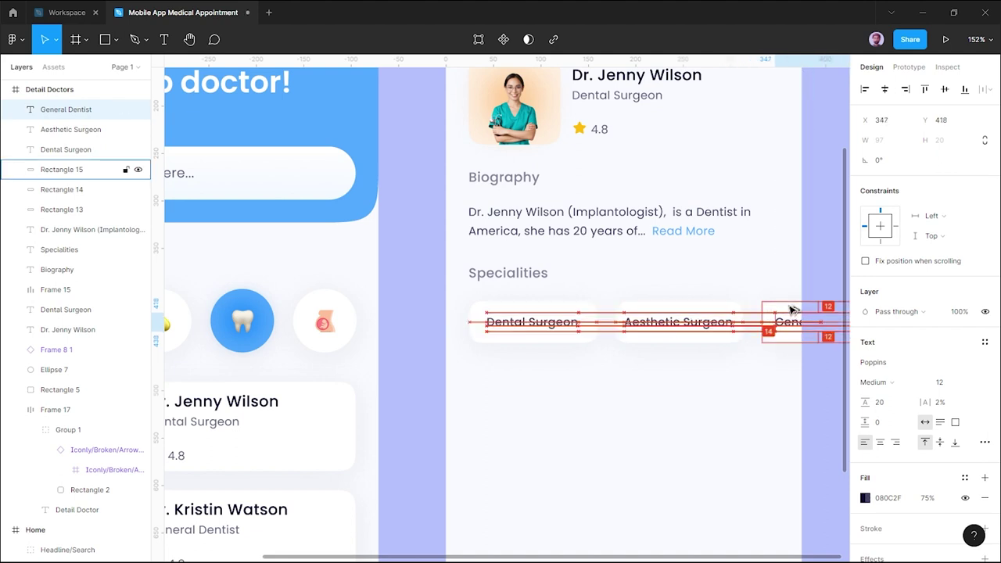
{"action": "scroll", "coordinate": [772, 311], "scroll_direction": "right", "scroll_amount": 5}
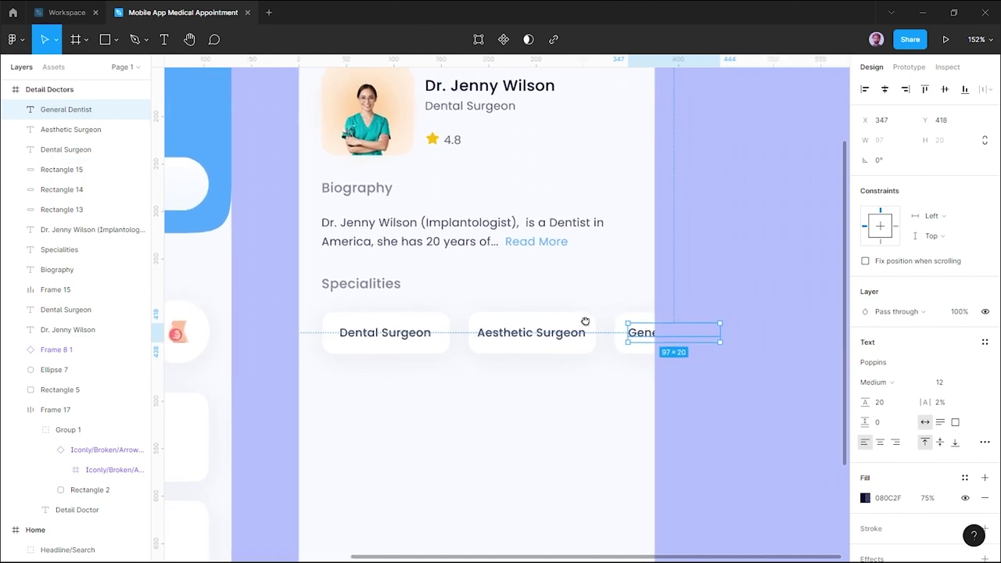
{"action": "key", "text": "alt"}
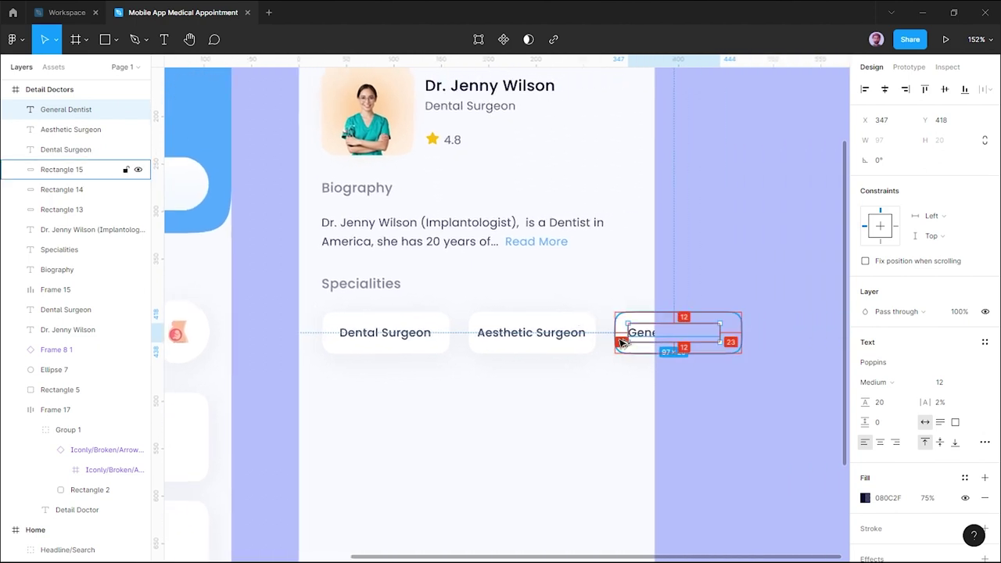
{"action": "key", "text": "Right"}
{"action": "key", "text": "Right"}
{"action": "key", "text": "Right"}
{"action": "key", "text": "Right"}
{"action": "key", "text": "Right"}
{"action": "key", "text": "Right"}
{"action": "key", "text": "Right"}
{"action": "key", "text": "Right"}
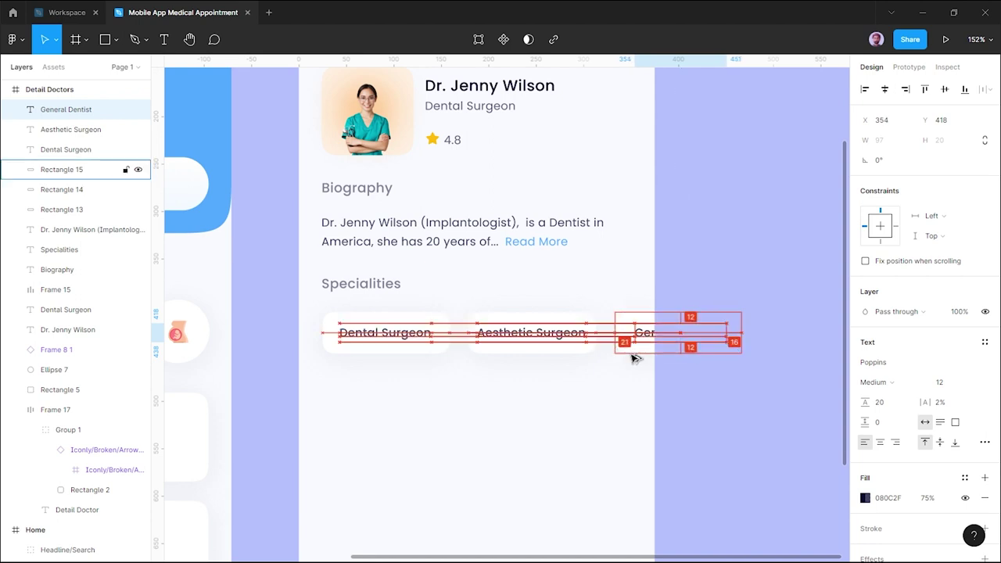
{"action": "key", "text": "Left"}
{"action": "key", "text": "Left"}
{"action": "key", "text": "Left"}
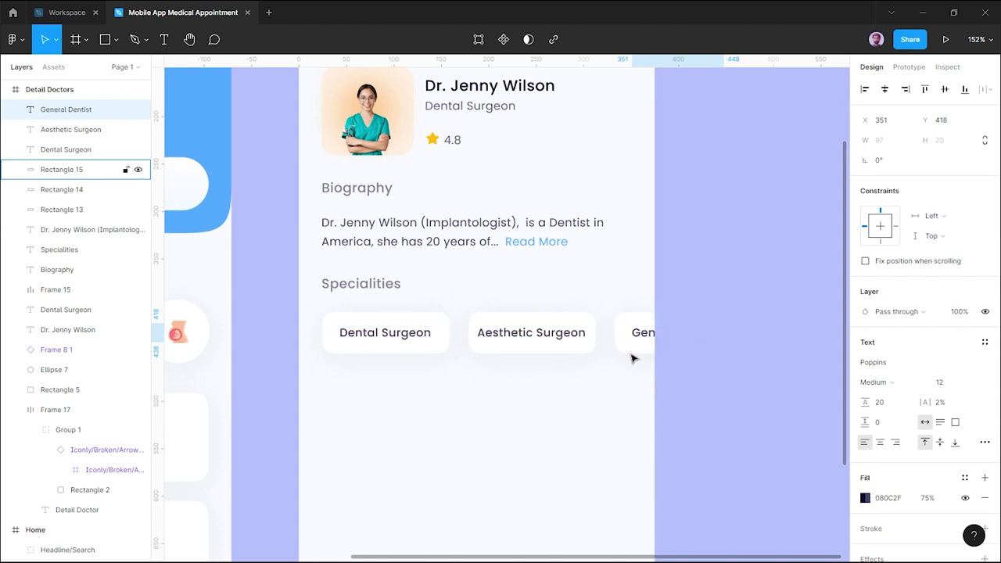
{"action": "left_click", "coordinate": [461, 462]}
{"action": "scroll", "coordinate": [469, 438], "scroll_direction": "down", "scroll_amount": 3}
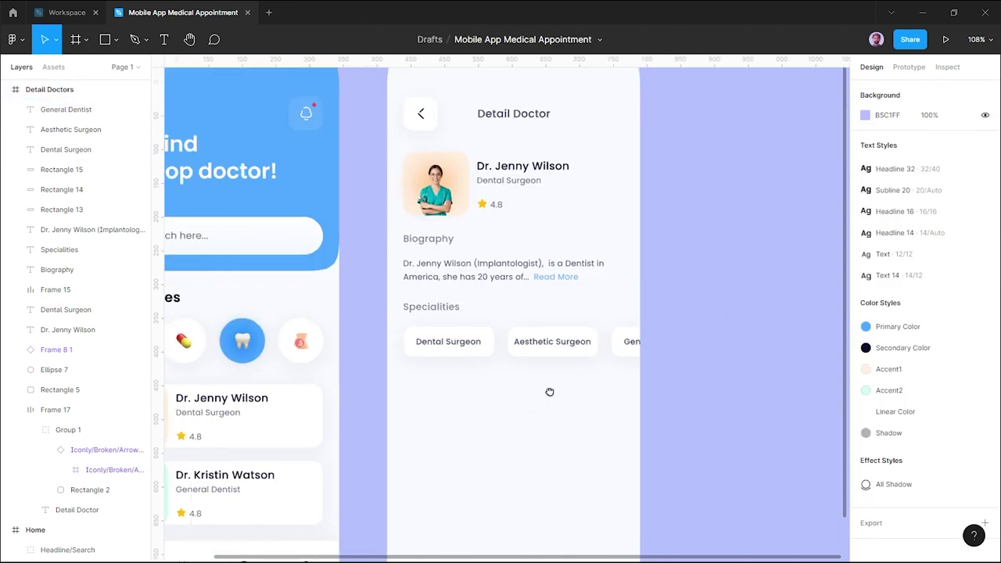
Add a 'Date' text below the chips using the Subline 20 text style.
{"action": "left_click_drag", "start_coordinate": [516, 408], "coordinate": [606, 357]}
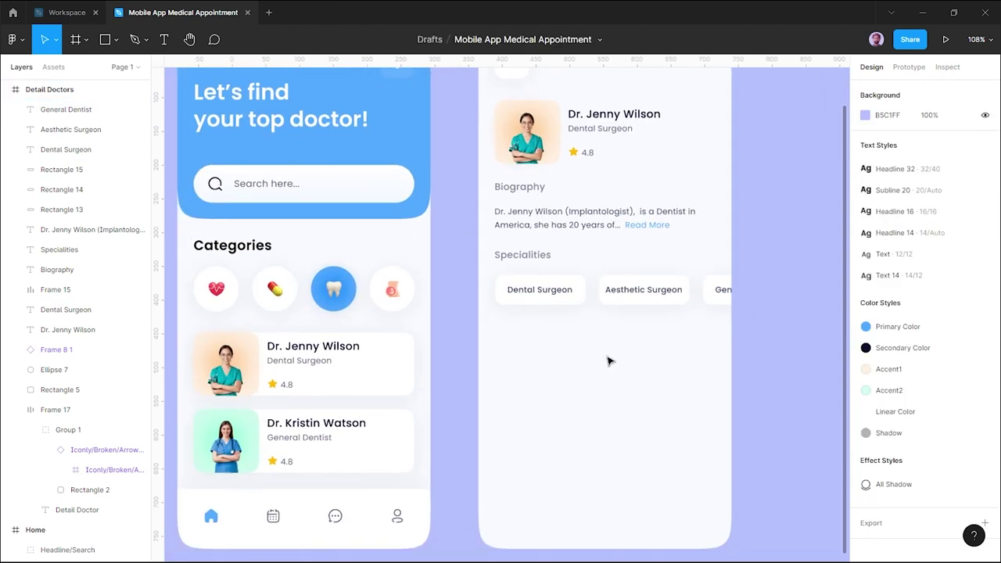
{"action": "scroll", "coordinate": [608, 360], "scroll_direction": "up", "scroll_amount": 1}
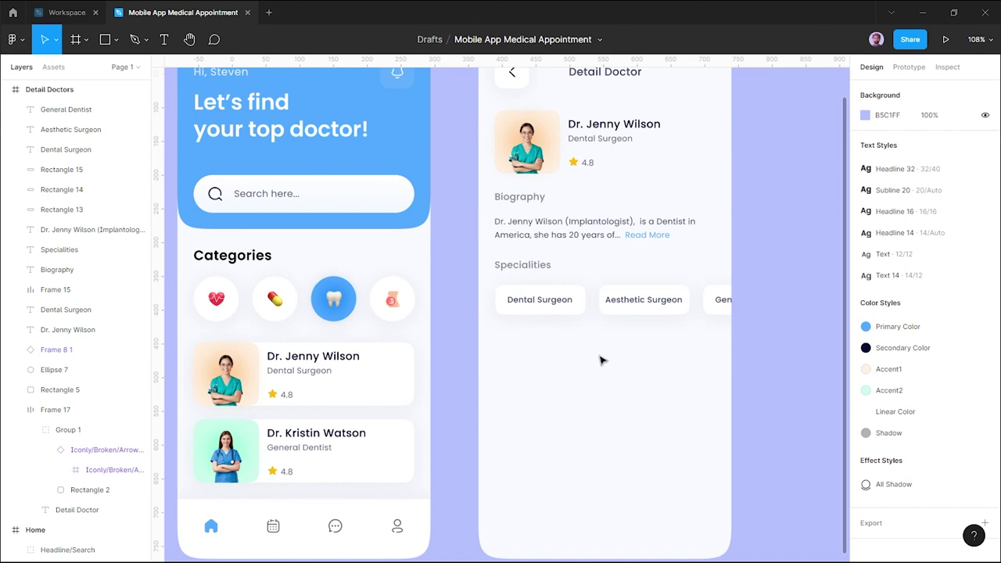
{"action": "key", "text": "t"}
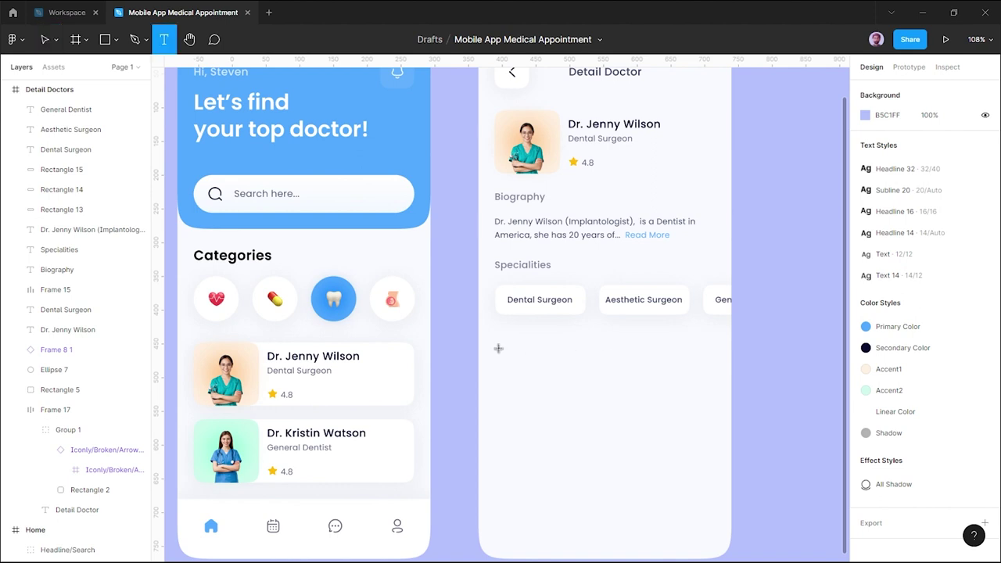
{"action": "left_click", "coordinate": [496, 346]}
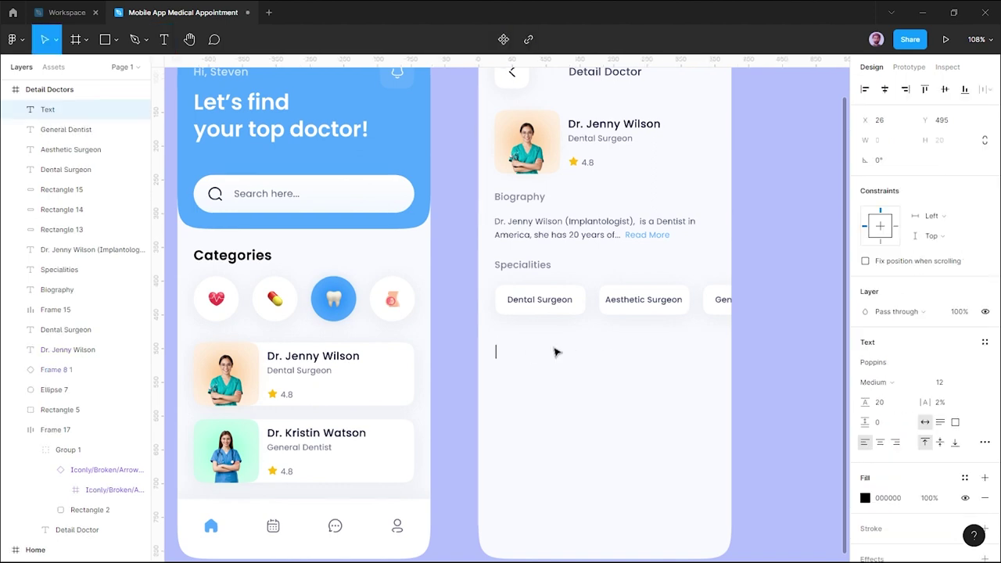
{"action": "left_click", "coordinate": [982, 344]}
{"action": "left_click", "coordinate": [921, 438]}
{"action": "type", "text": "Date"}
{"action": "key", "text": "Escape"}
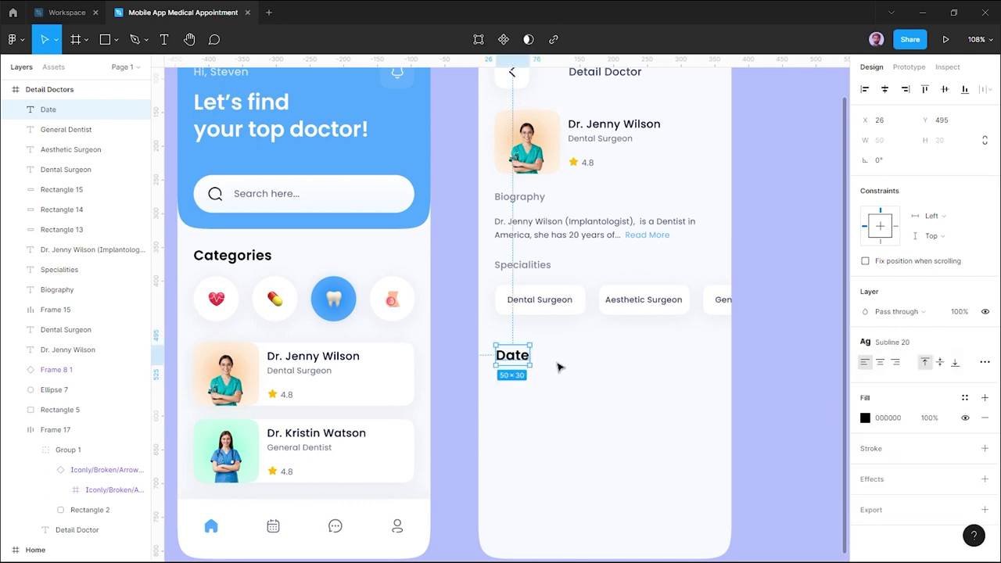
Position the Date heading just under the Specialities chips.
{"action": "left_click_drag", "start_coordinate": [518, 355], "coordinate": [517, 348]}
{"action": "key", "text": "Up"}
{"action": "key", "text": "Up"}
{"action": "key", "text": "Up"}
{"action": "key", "text": "Up"}
{"action": "key", "text": "Up"}
{"action": "key", "text": "Up"}
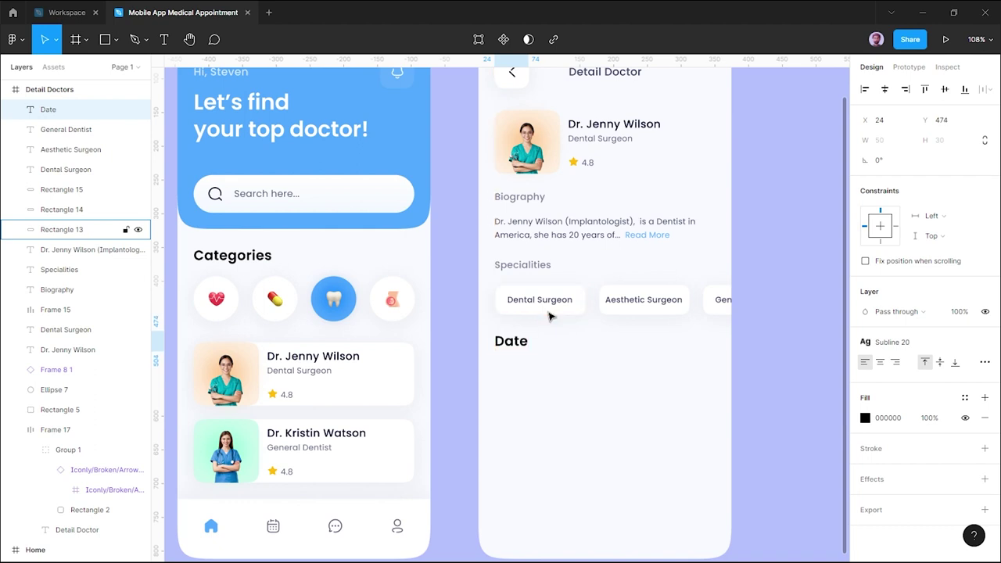
{"action": "scroll", "coordinate": [552, 347], "scroll_direction": "down", "scroll_amount": 2}
{"action": "scroll", "coordinate": [553, 346], "scroll_direction": "up", "scroll_amount": 1}
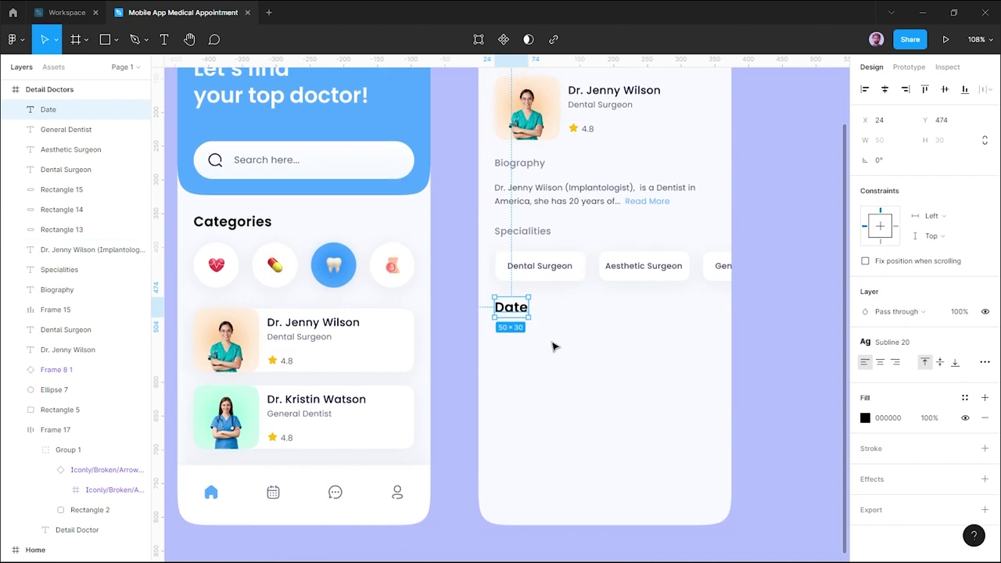
{"action": "left_click", "coordinate": [638, 371]}
{"action": "scroll", "coordinate": [603, 373], "scroll_direction": "left", "scroll_amount": 2}
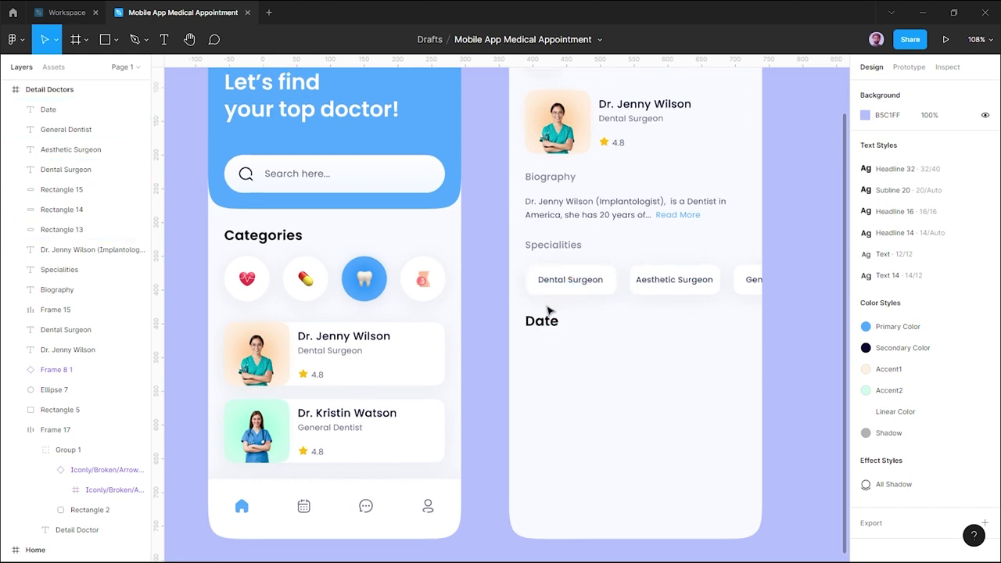
Group each chip with its label: Dental Surgeon, Aesthetic Surgeon and General Dentist.
{"action": "left_click_drag", "start_coordinate": [548, 311], "coordinate": [599, 280]}
{"action": "key", "text": "ctrl+g"}
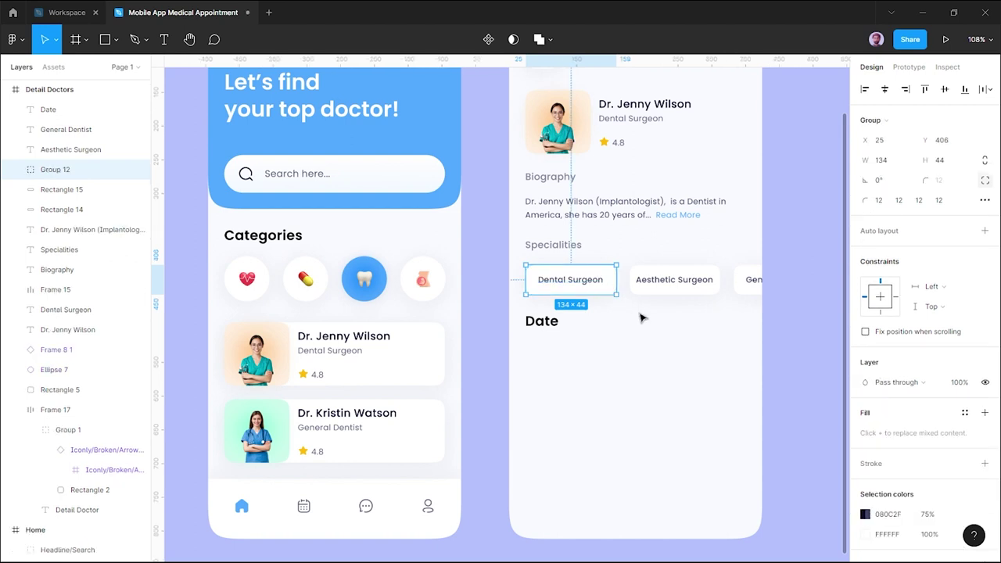
{"action": "left_click_drag", "start_coordinate": [638, 316], "coordinate": [699, 268]}
{"action": "key", "text": "ctrl+g"}
{"action": "left_click", "coordinate": [730, 318]}
{"action": "left_click_drag", "start_coordinate": [749, 287], "coordinate": [728, 269]}
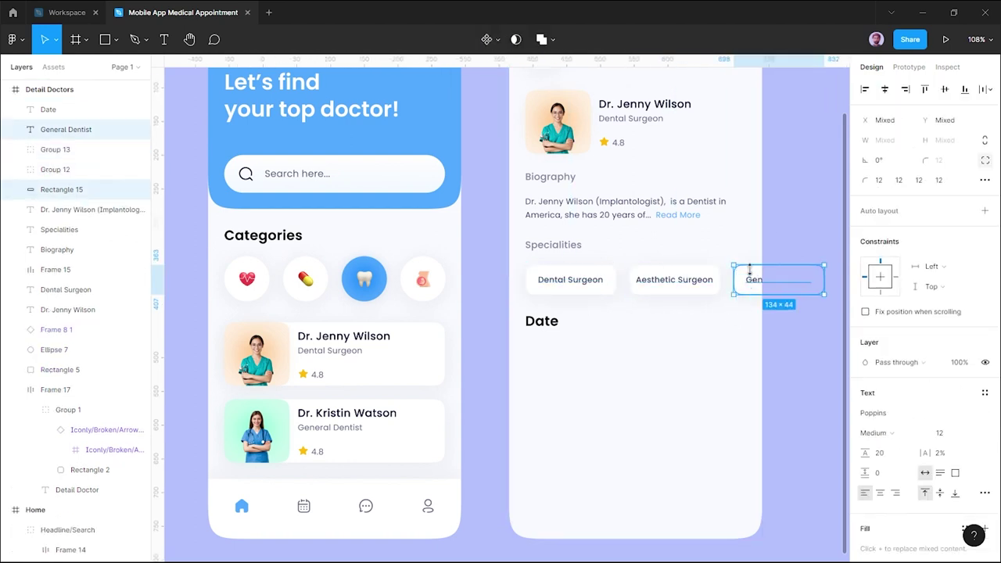
{"action": "key", "text": "ctrl+g"}
{"action": "key", "text": "alt"}
{"action": "left_click", "coordinate": [616, 269]}
Nudge the three specialty chips up 2 px and the Date heading up.
{"action": "left_click_drag", "start_coordinate": [558, 262], "coordinate": [756, 293]}
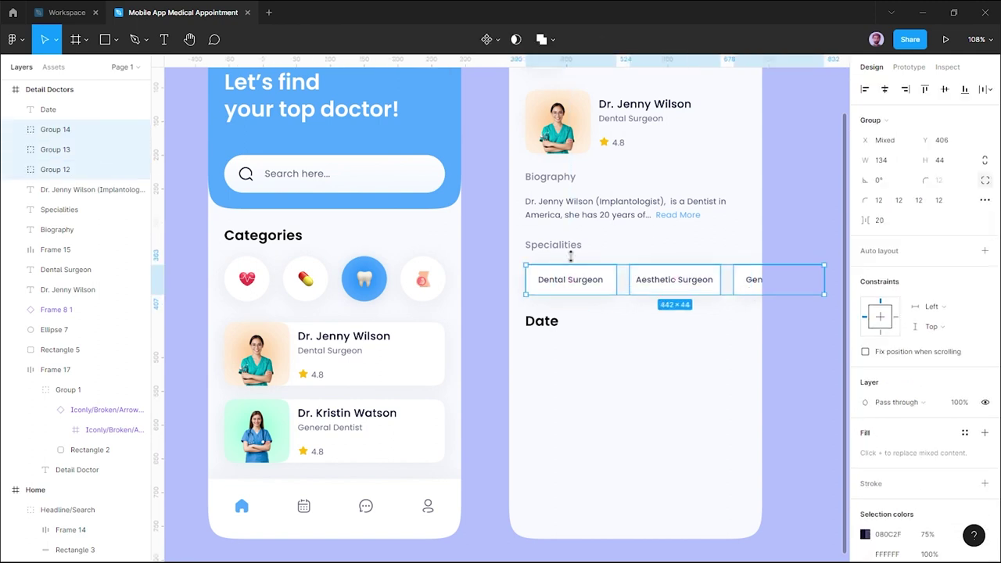
{"action": "key", "text": "Up"}
{"action": "key", "text": "Up"}
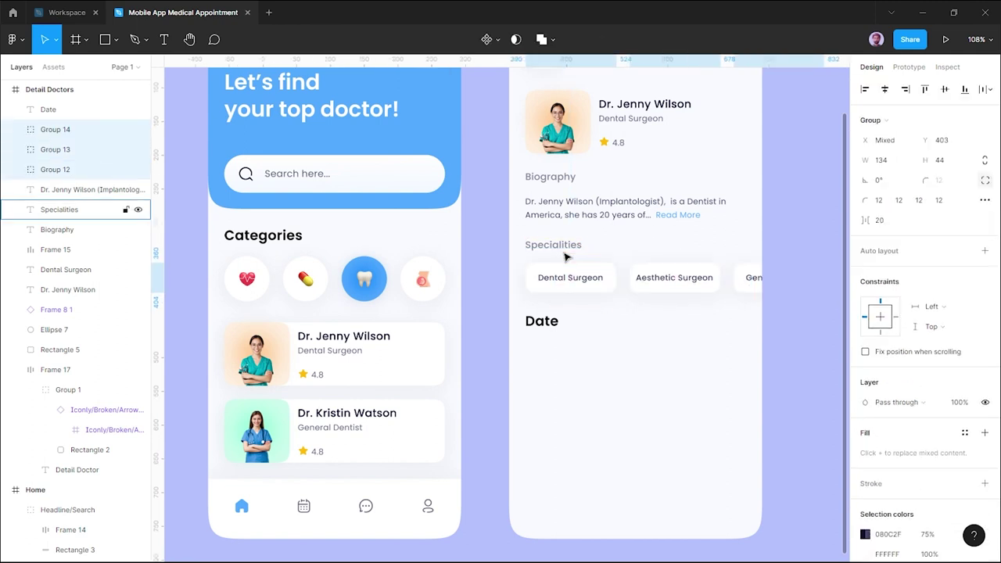
{"action": "left_click", "coordinate": [553, 323]}
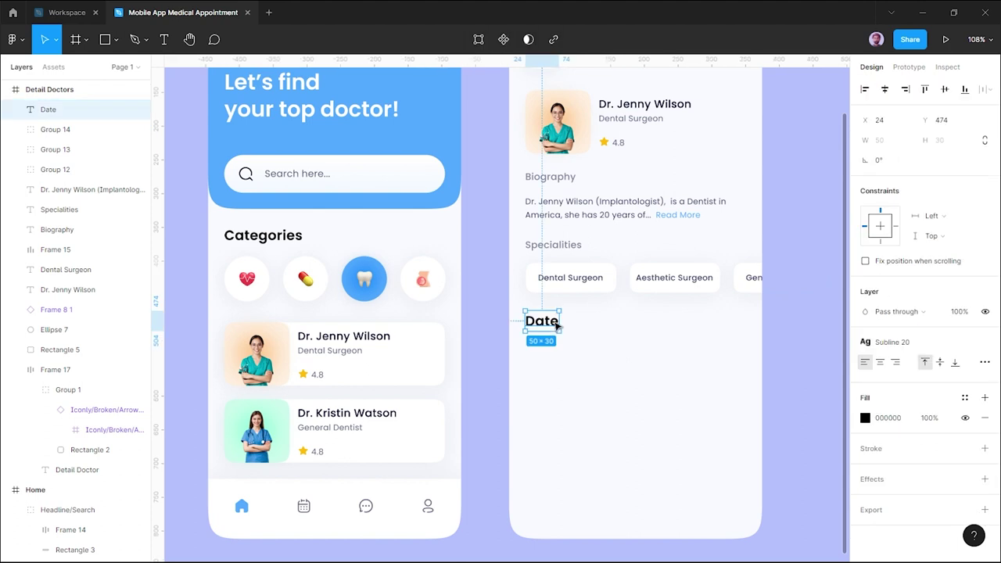
{"action": "key", "text": "Up"}
{"action": "key", "text": "Up"}
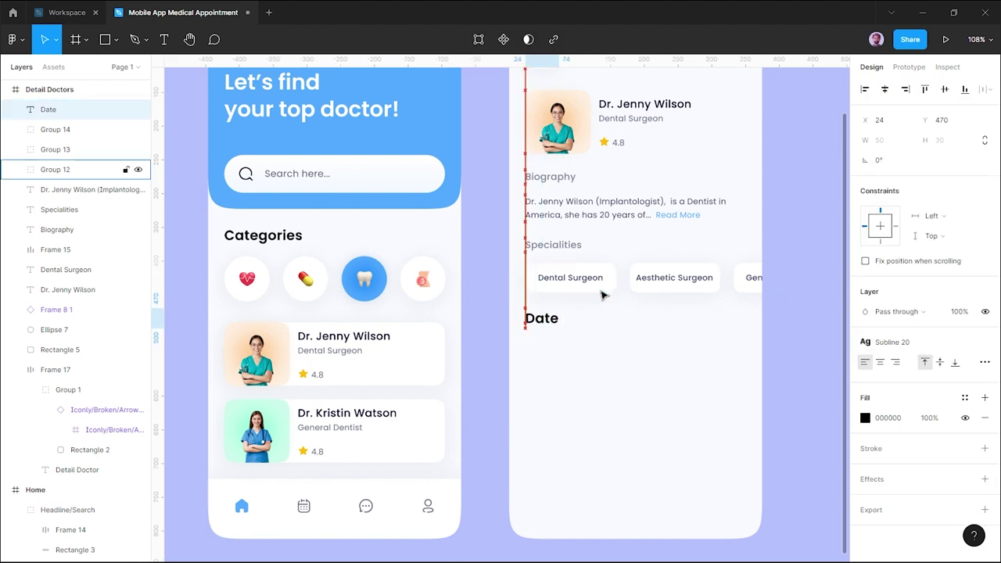
{"action": "key", "text": "Up"}
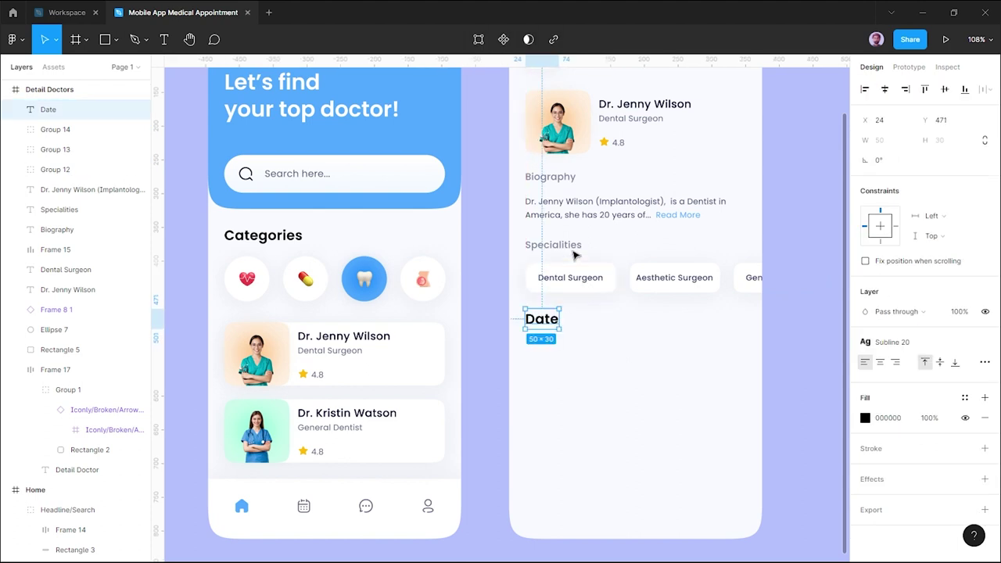
Nudge the biography paragraph up closer to its heading.
{"action": "left_click", "coordinate": [567, 246]}
{"action": "left_click", "coordinate": [626, 238]}
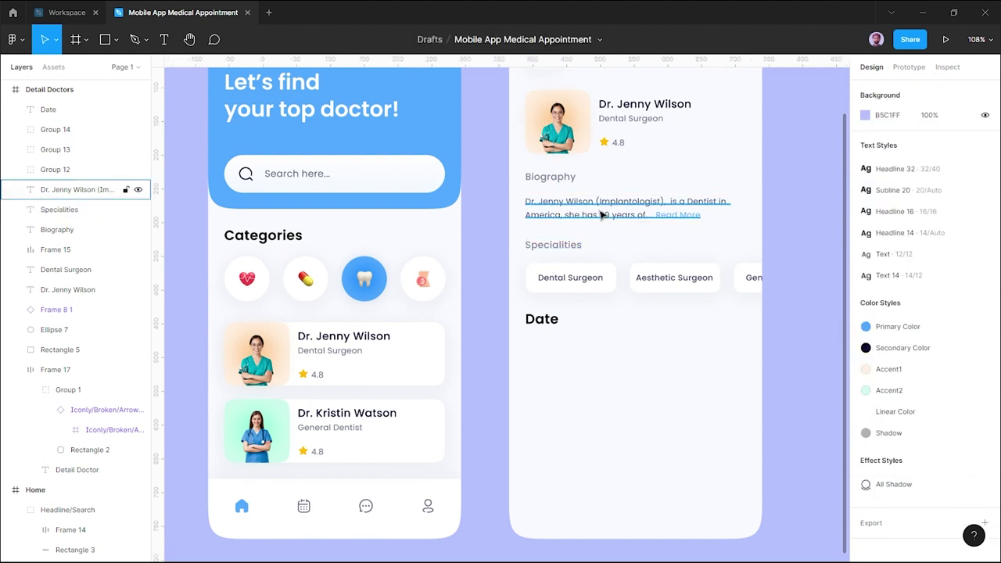
{"action": "left_click", "coordinate": [599, 215]}
{"action": "left_click", "coordinate": [786, 168]}
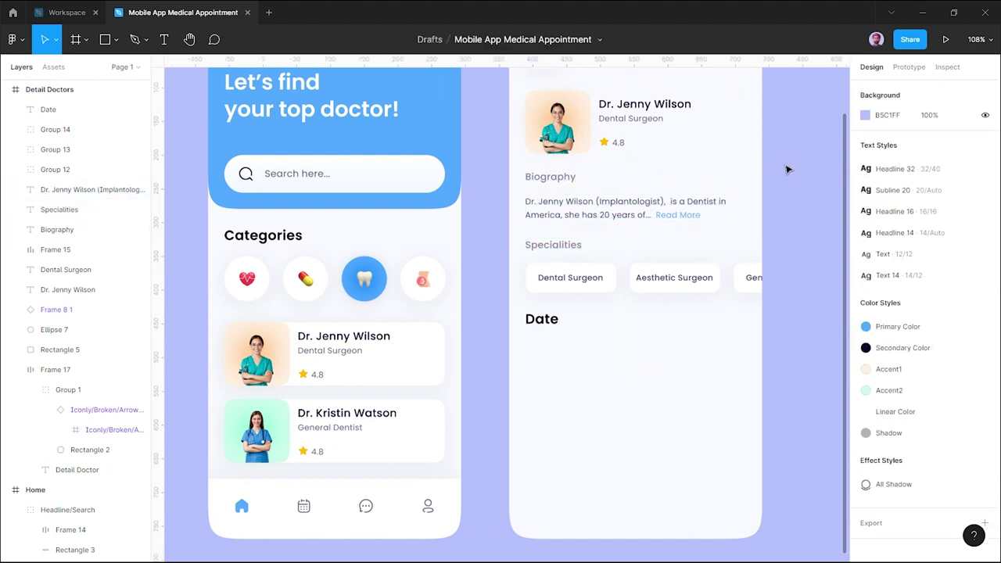
{"action": "scroll", "coordinate": [727, 188], "scroll_direction": "up", "scroll_amount": 1}
{"action": "left_click", "coordinate": [615, 220]}
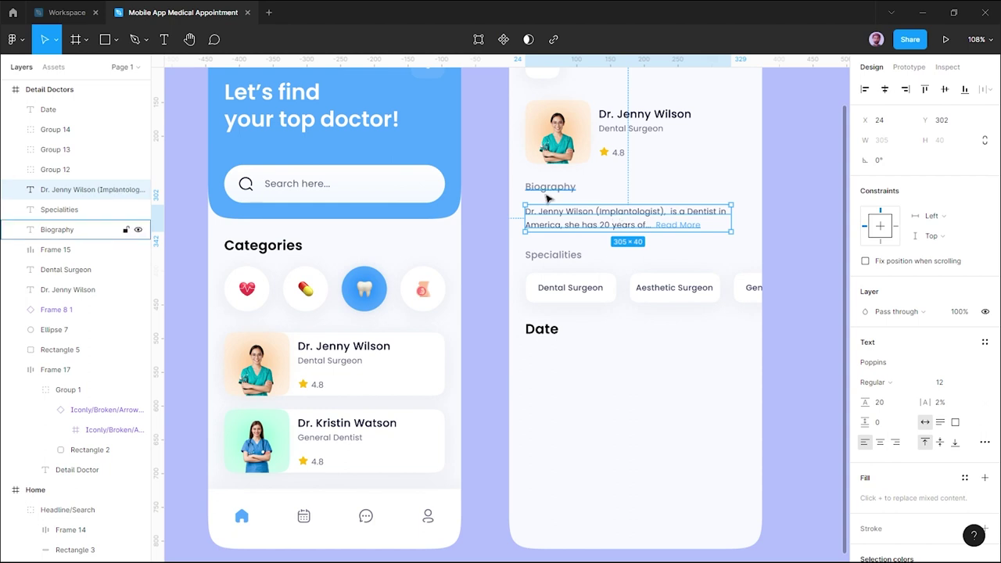
{"action": "key", "text": "Up"}
{"action": "key", "text": "Up"}
{"action": "key", "text": "Up"}
{"action": "key", "text": "Up"}
{"action": "key", "text": "Up"}
{"action": "key", "text": "Up"}
{"action": "key", "text": "Up"}
{"action": "key", "text": "Up"}
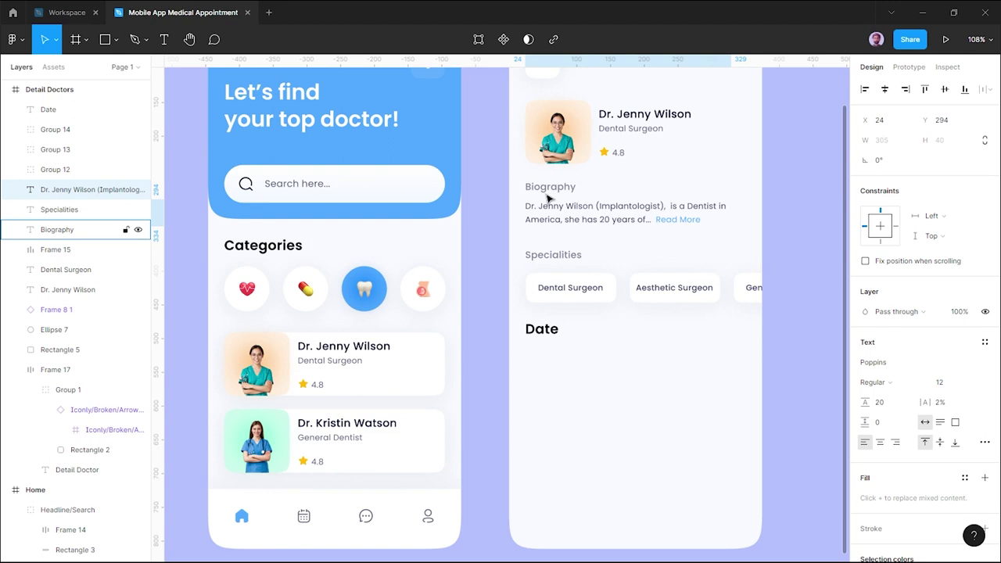
Move the Specialities section and Date heading up under the biography, checking spacing.
{"action": "left_click_drag", "start_coordinate": [792, 248], "coordinate": [528, 388]}
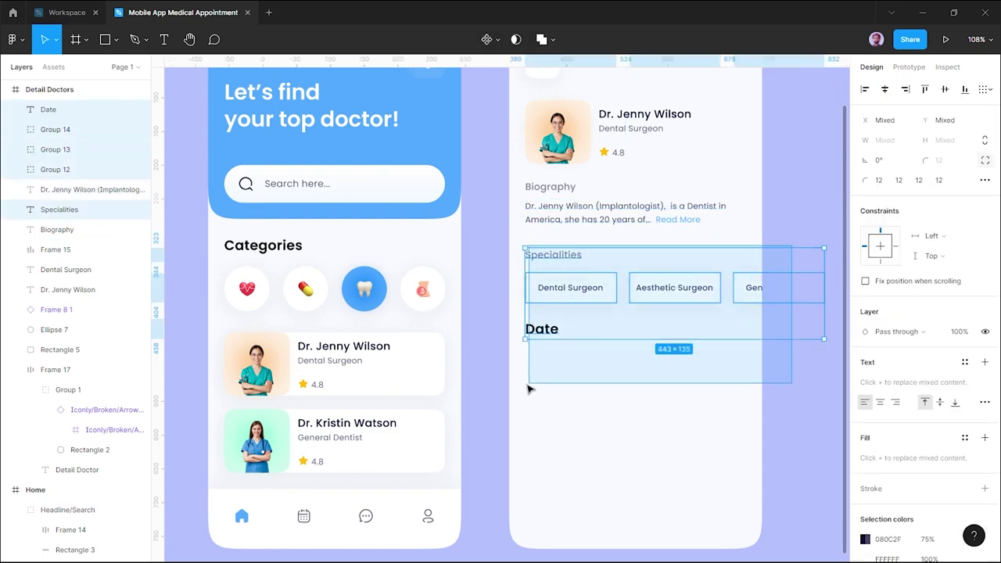
{"action": "key", "text": "Up"}
{"action": "key", "text": "Up"}
{"action": "key", "text": "Up"}
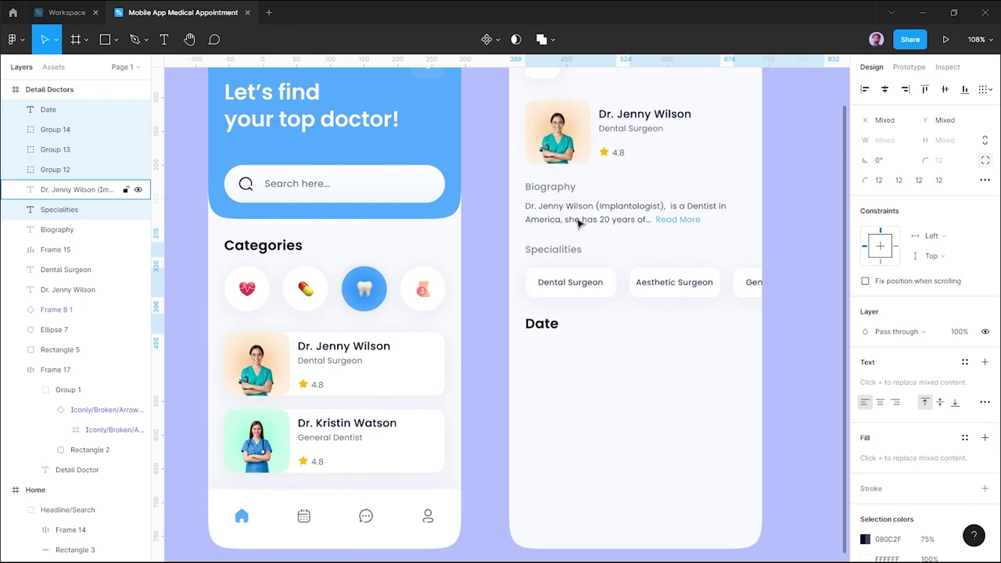
{"action": "left_click", "coordinate": [617, 386]}
{"action": "left_click", "coordinate": [548, 249]}
{"action": "key", "text": "alt"}
{"action": "left_click", "coordinate": [537, 283]}
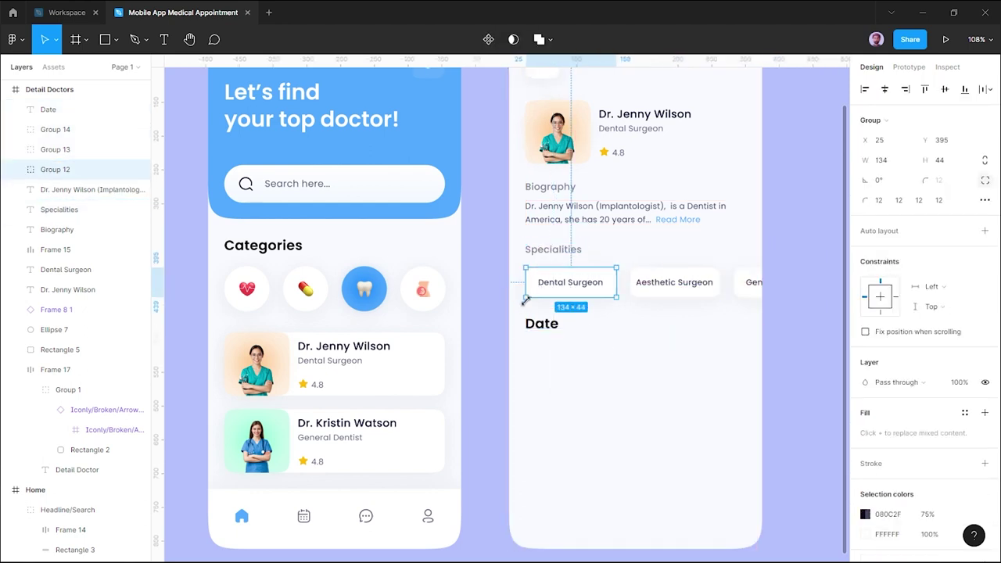
{"action": "left_click", "coordinate": [625, 313]}
{"action": "left_click_drag", "start_coordinate": [602, 313], "coordinate": [749, 249]}
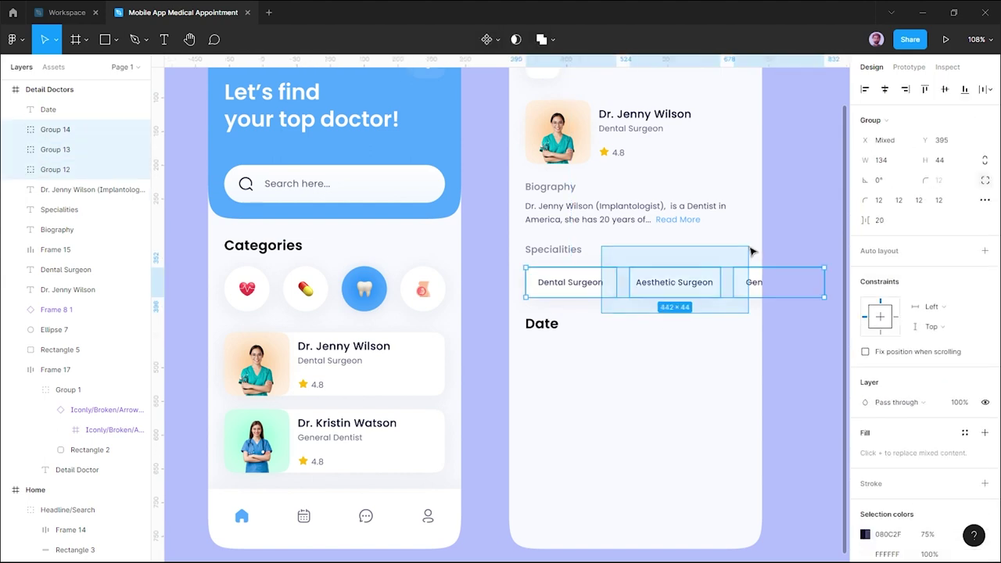
{"action": "key", "text": "alt"}
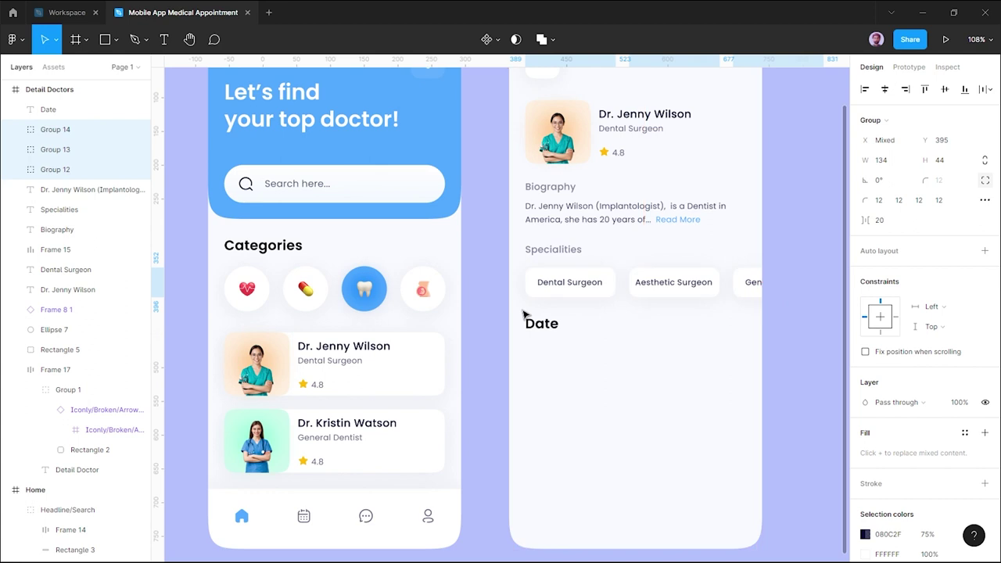
Draw a rectangle just below the Date heading.
{"action": "left_click", "coordinate": [560, 328]}
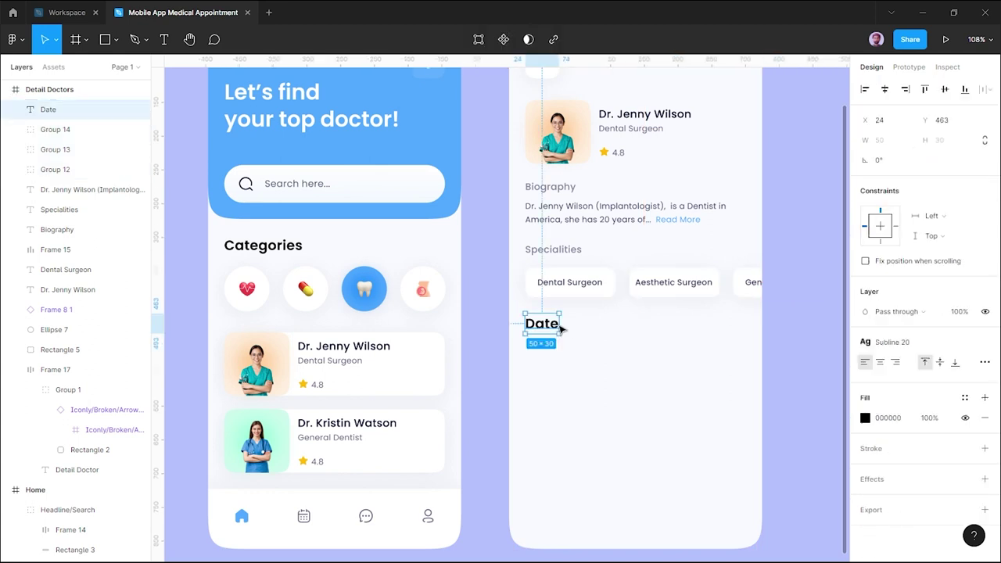
{"action": "left_click", "coordinate": [615, 347]}
{"action": "scroll", "coordinate": [614, 347], "scroll_direction": "down", "scroll_amount": 1}
{"action": "left_click_drag", "start_coordinate": [615, 346], "coordinate": [637, 340]}
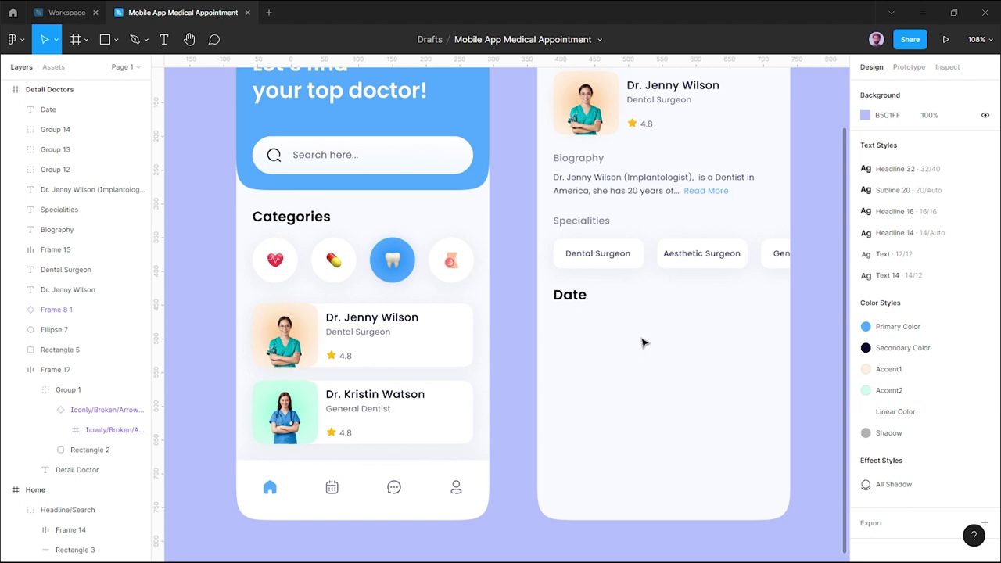
{"action": "scroll", "coordinate": [643, 342], "scroll_direction": "down", "scroll_amount": 1}
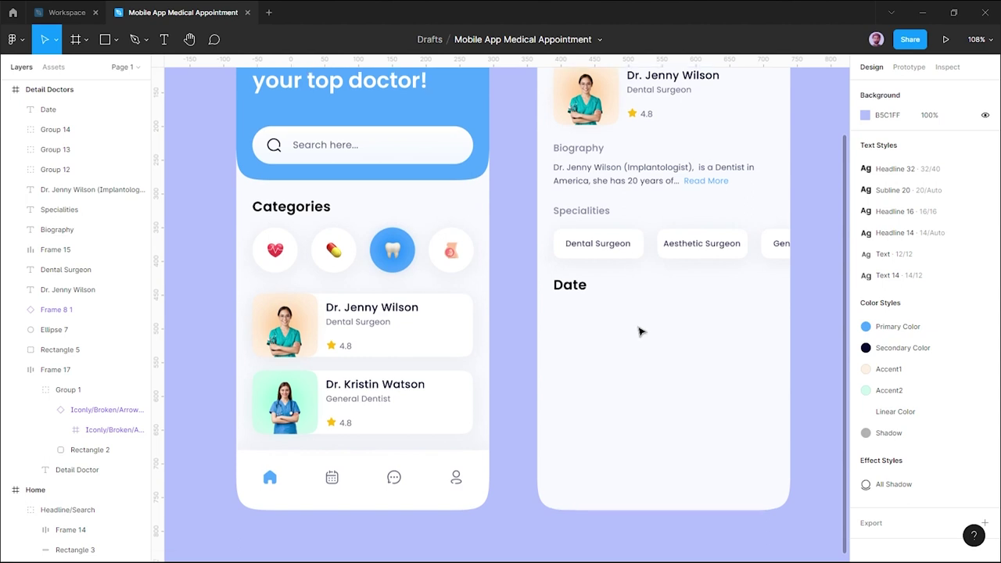
{"action": "key", "text": "r"}
{"action": "left_click_drag", "start_coordinate": [557, 310], "coordinate": [602, 348]}
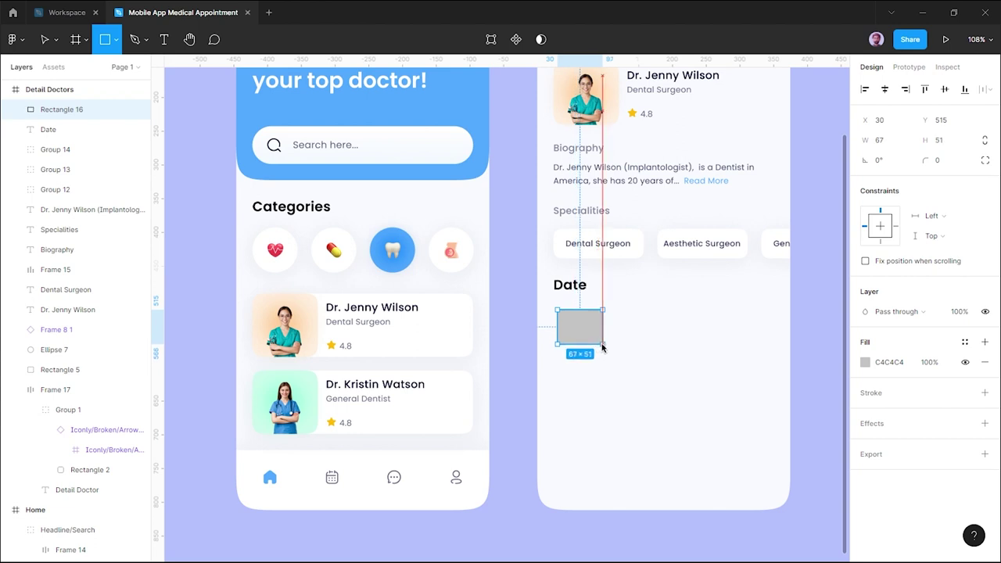
Resize the rectangle to 60 × 64.
{"action": "left_click", "coordinate": [892, 140]}
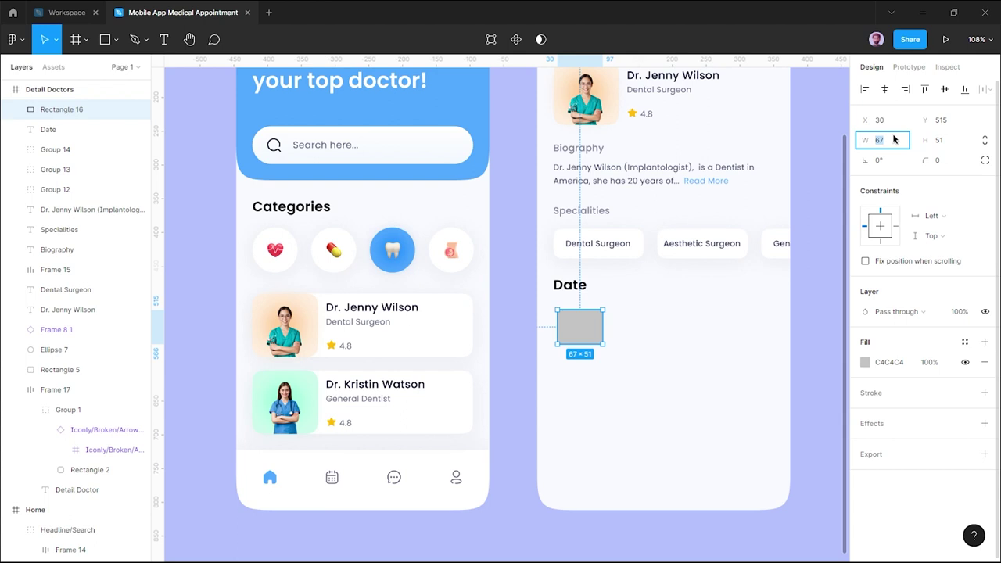
{"action": "type", "text": "60"}
{"action": "key", "text": "Tab"}
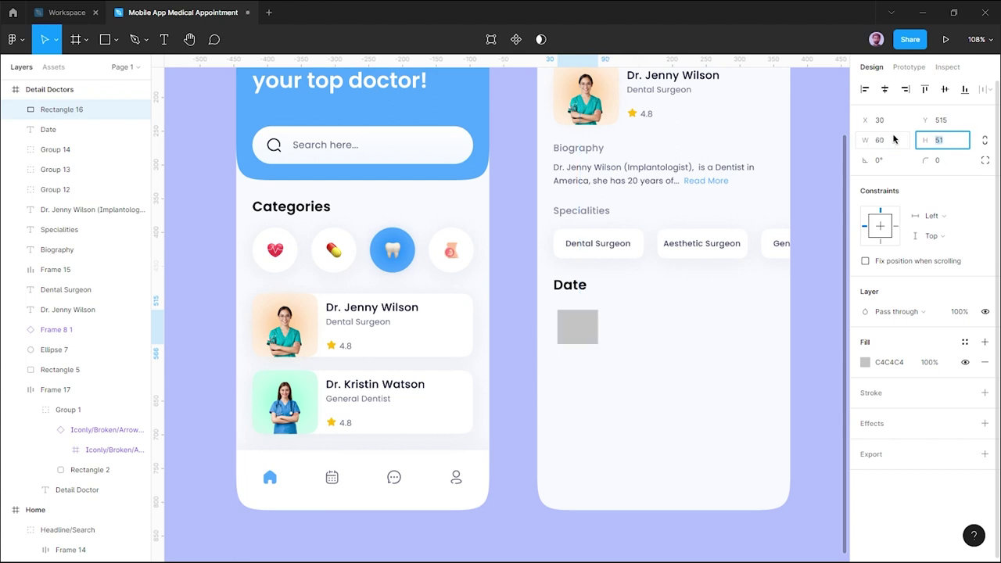
{"action": "type", "text": "64"}
{"action": "left_click", "coordinate": [648, 298]}
{"action": "left_click", "coordinate": [601, 331]}
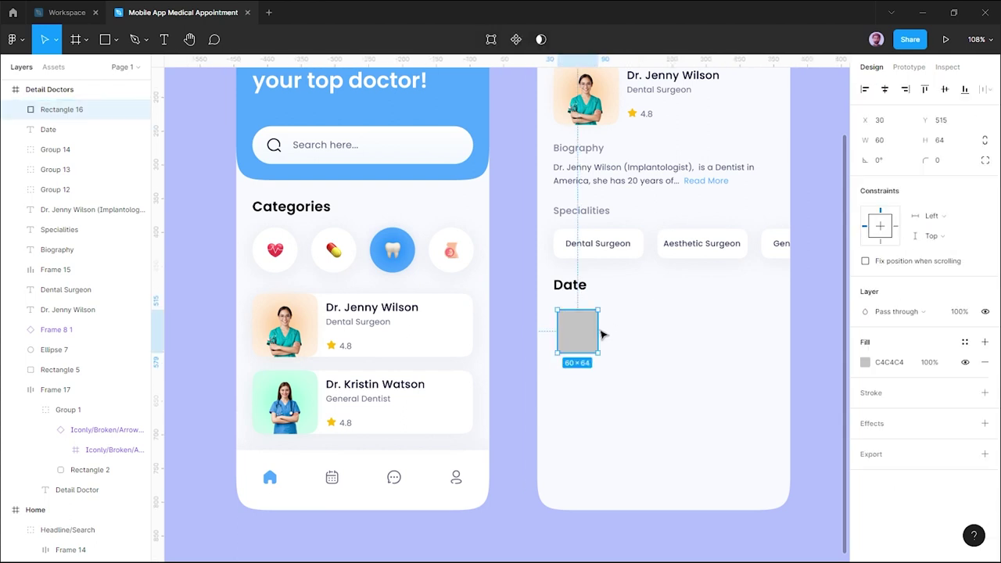
Give the rectangle a 15 corner radius with nearly full corner smoothing.
{"action": "left_click", "coordinate": [954, 163]}
{"action": "type", "text": "15"}
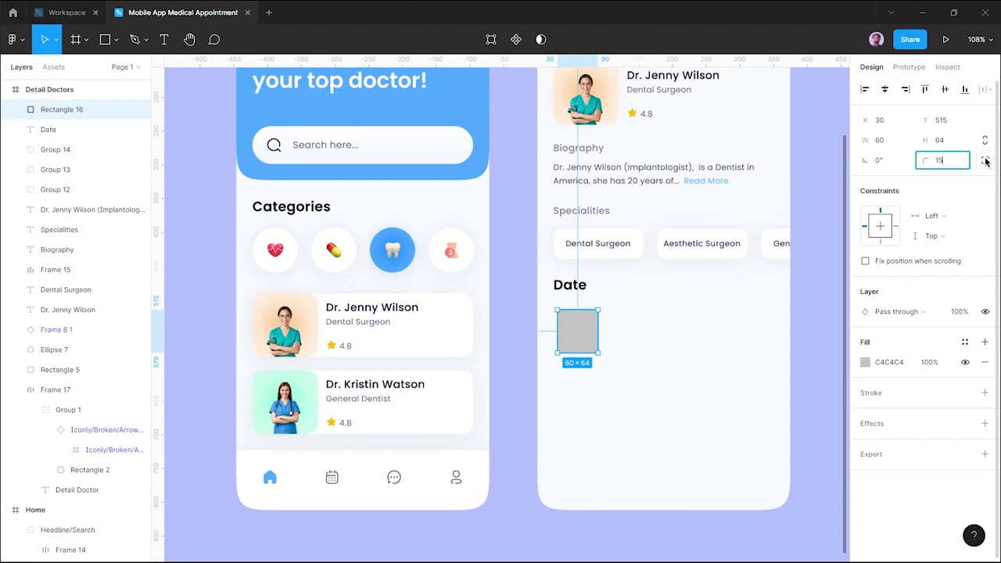
{"action": "key", "text": "Return"}
{"action": "left_click", "coordinate": [985, 161]}
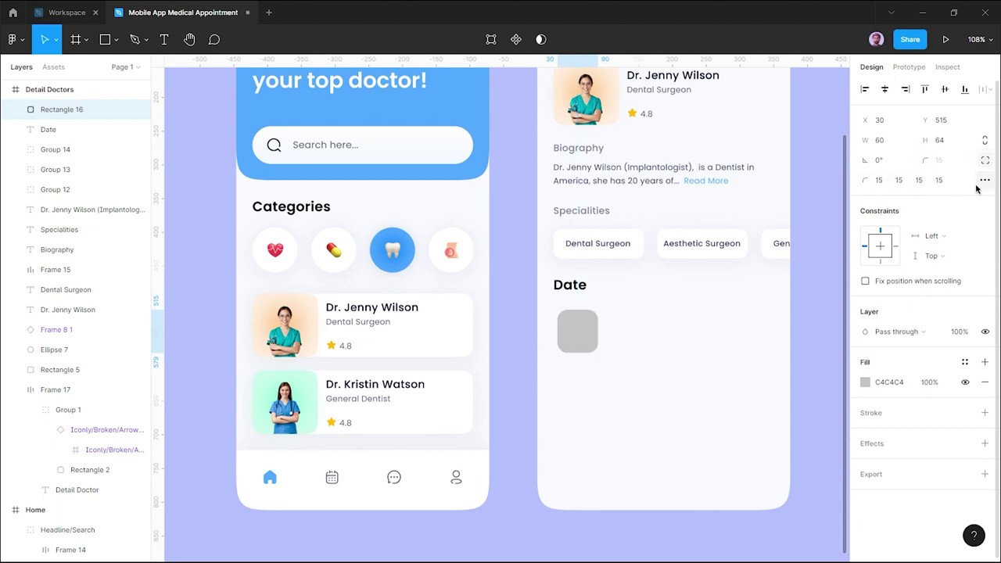
{"action": "left_click", "coordinate": [985, 180]}
{"action": "left_click_drag", "start_coordinate": [714, 211], "coordinate": [803, 212]}
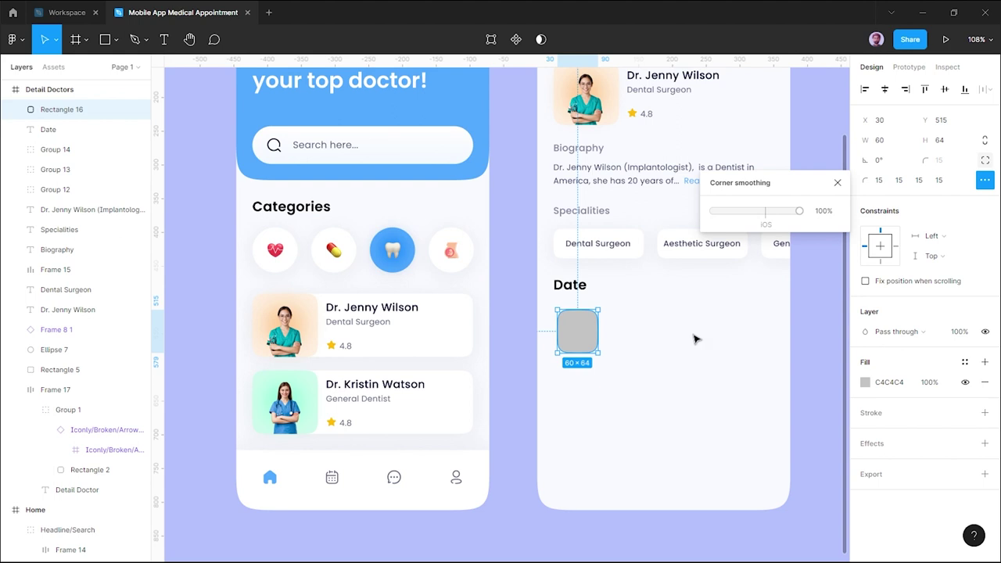
{"action": "left_click", "coordinate": [694, 339]}
{"action": "left_click", "coordinate": [588, 335]}
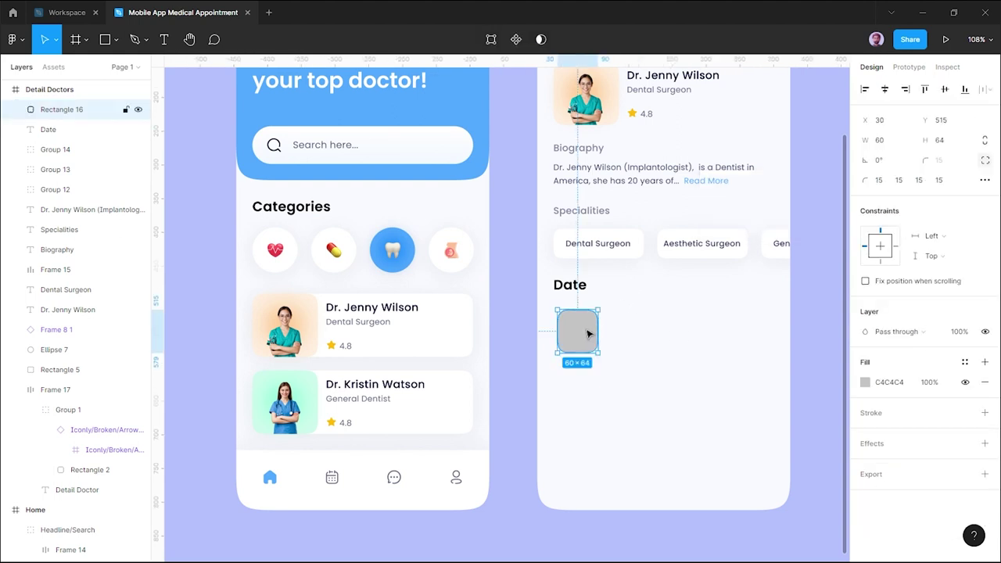
Set the card's fill to white FFFFFF and apply the All Shadow effect style.
{"action": "left_click", "coordinate": [864, 383]}
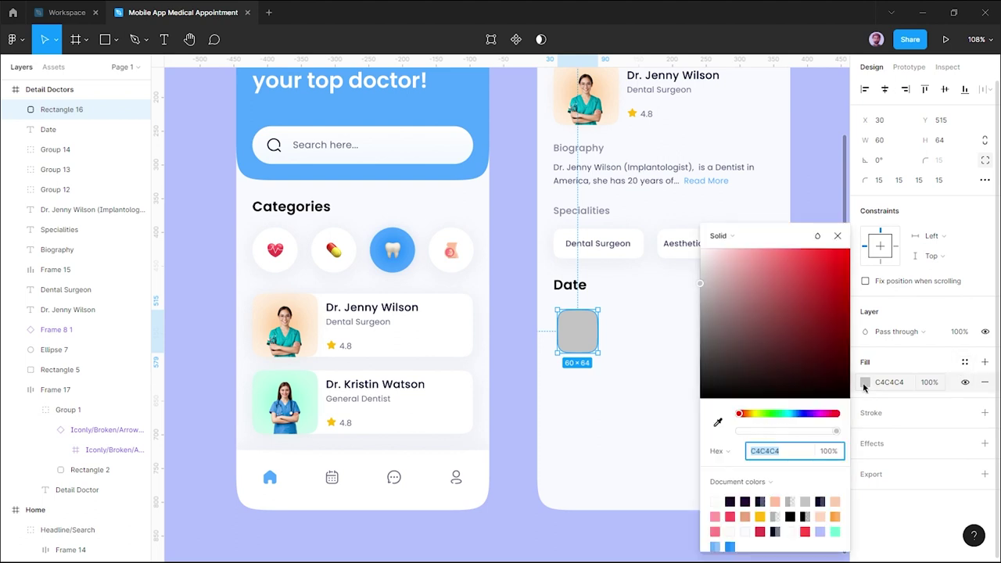
{"action": "left_click_drag", "start_coordinate": [728, 275], "coordinate": [701, 249]}
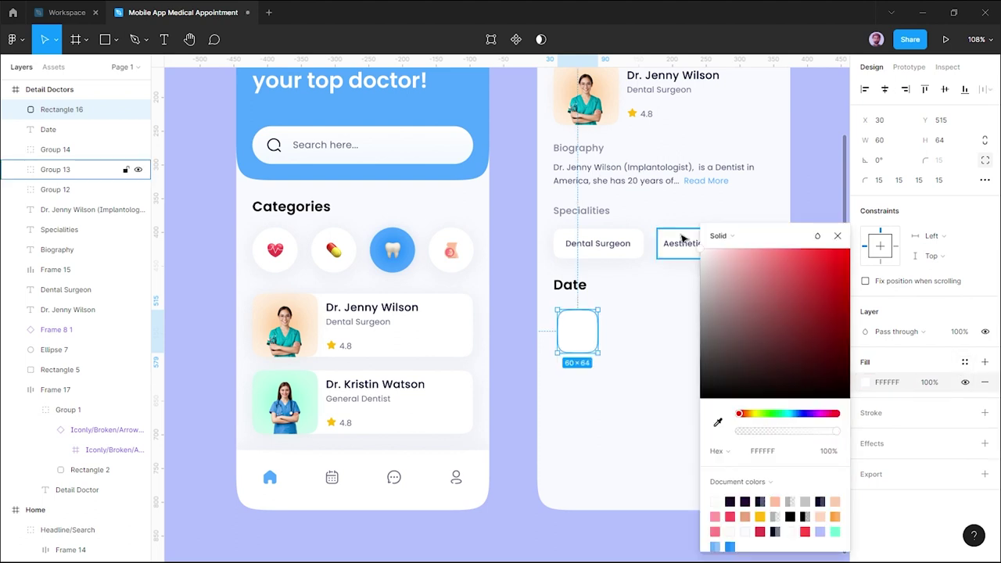
{"action": "left_click", "coordinate": [907, 445]}
{"action": "left_click", "coordinate": [965, 443]}
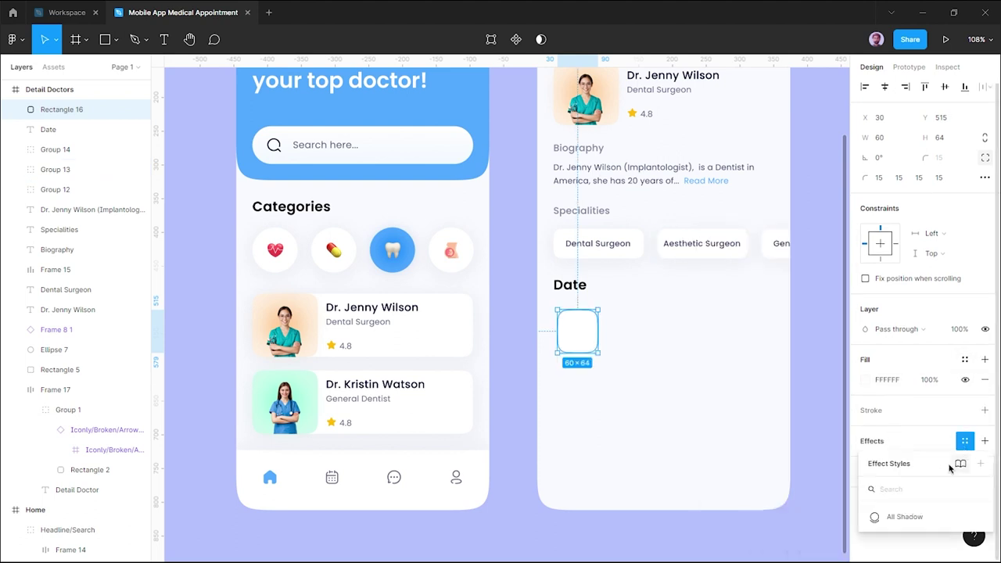
{"action": "left_click", "coordinate": [907, 517]}
{"action": "left_click", "coordinate": [704, 404]}
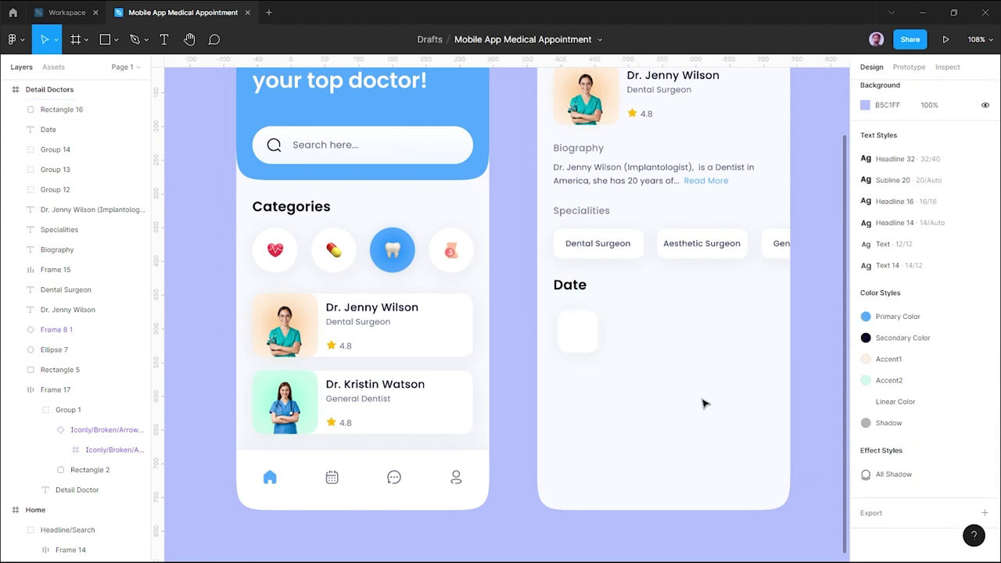
Position the card 24 px from the left edge, 16 px below Date.
{"action": "scroll", "coordinate": [696, 395], "scroll_direction": "down", "scroll_amount": 1}
{"action": "left_click", "coordinate": [585, 329]}
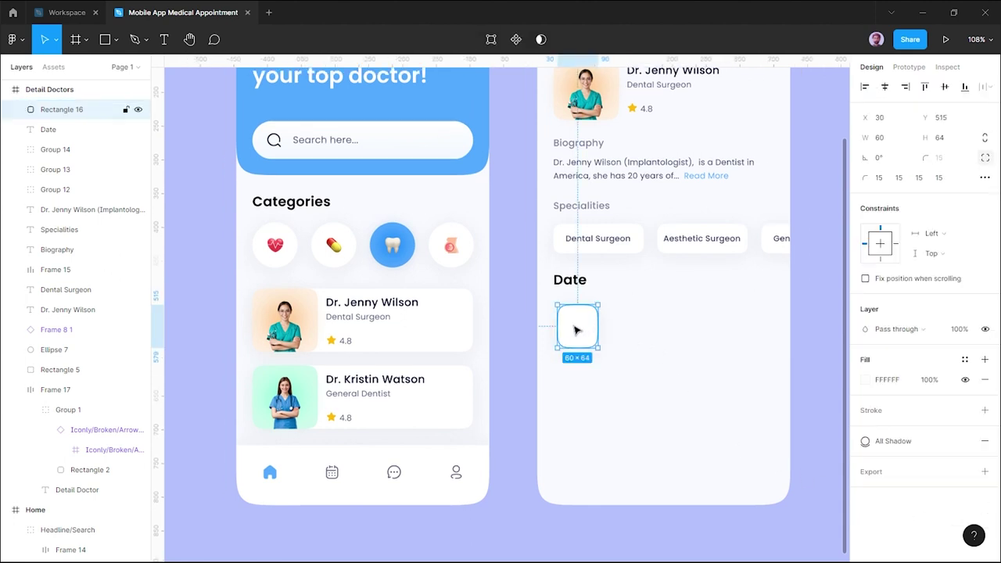
{"action": "left_click_drag", "start_coordinate": [577, 330], "coordinate": [571, 330]}
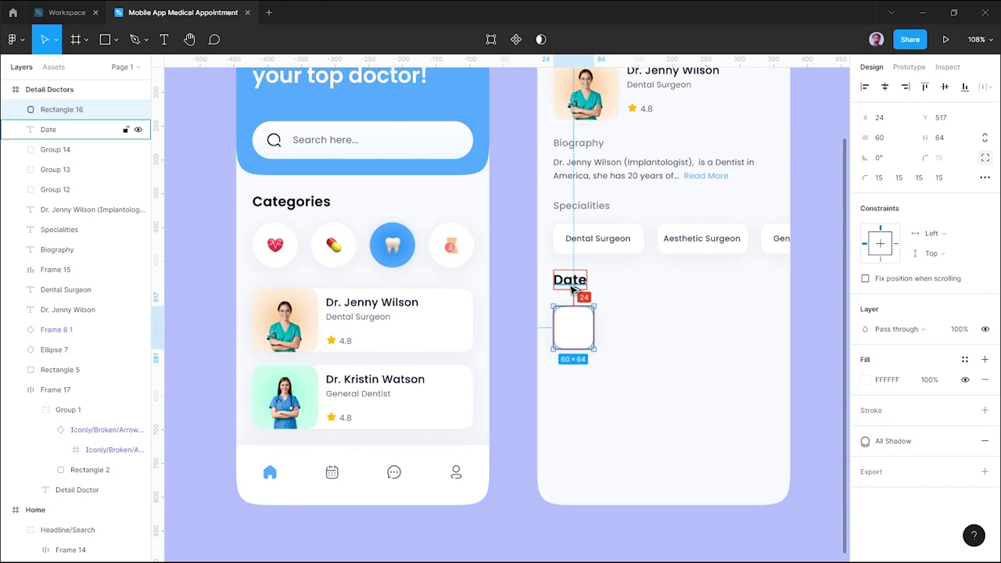
{"action": "key", "text": "Up"}
{"action": "key", "text": "Up"}
{"action": "key", "text": "Up"}
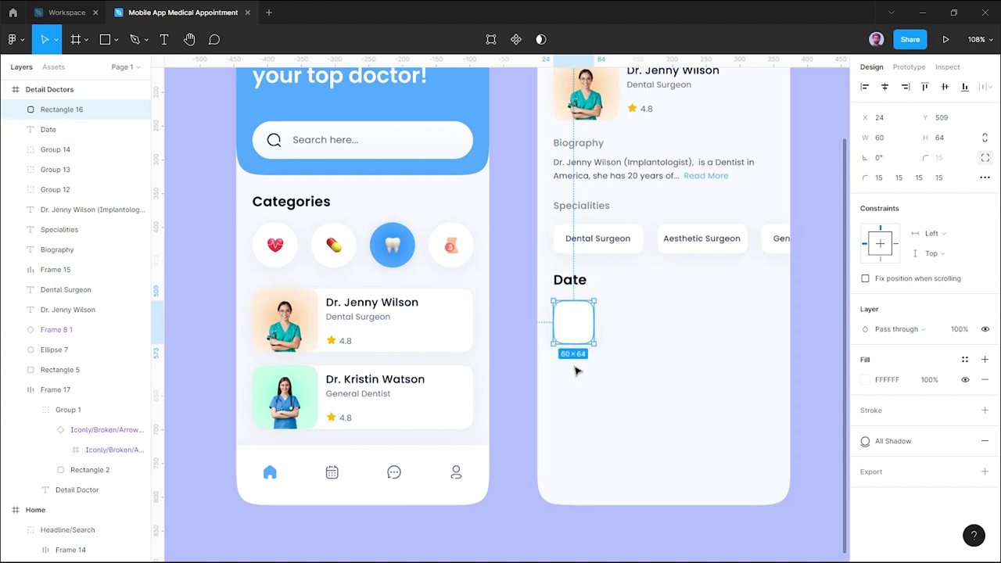
Duplicate the white card rightward with 20 px gaps to make five date cards.
{"action": "mouse_move", "coordinate": [573, 326]}
{"action": "left_click_drag", "start_coordinate": [573, 330], "coordinate": [679, 335], "text": "alt"}
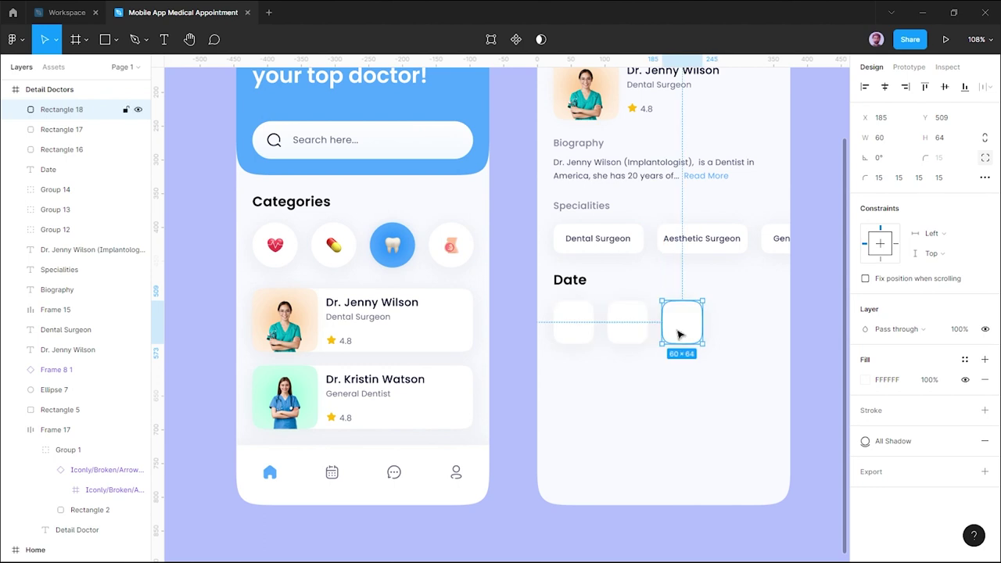
{"action": "key", "text": "Left"}
{"action": "left_click_drag", "start_coordinate": [677, 334], "coordinate": [788, 329], "text": "alt"}
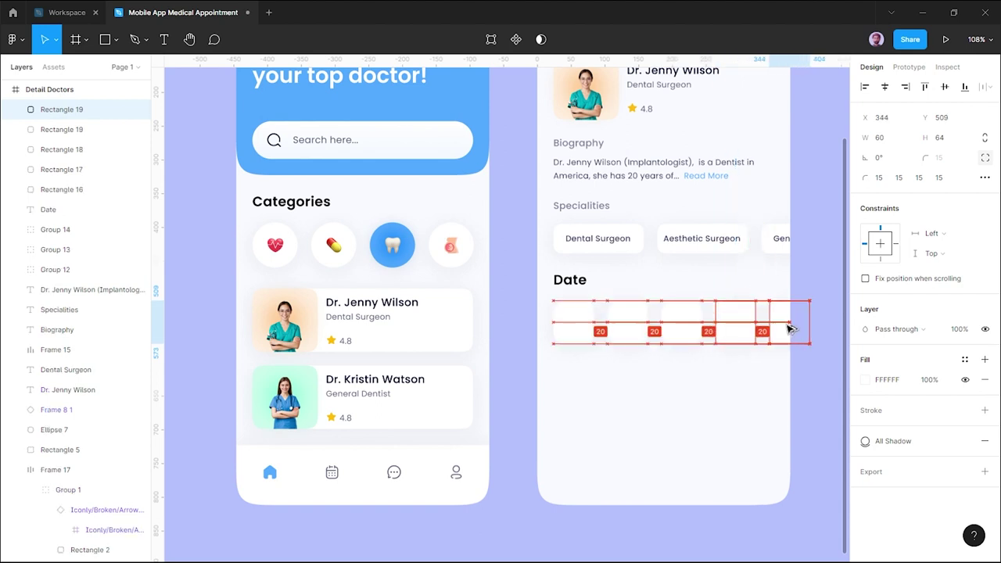
{"action": "left_click", "coordinate": [747, 379]}
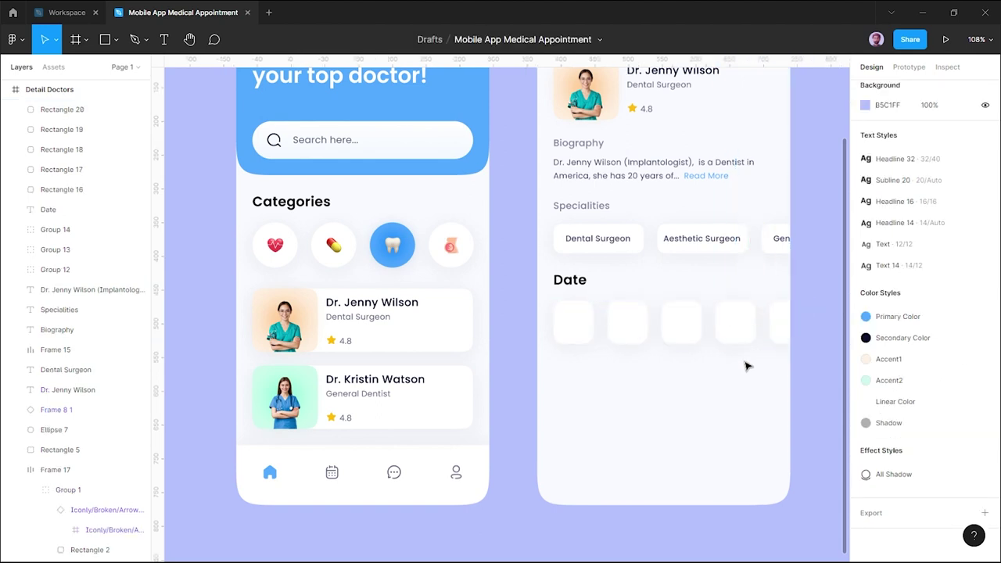
{"action": "scroll", "coordinate": [747, 366], "scroll_direction": "down", "scroll_amount": 1}
{"action": "scroll", "coordinate": [666, 333], "scroll_direction": "up", "scroll_amount": 2, "text": "ctrl"}
{"action": "scroll", "coordinate": [674, 334], "scroll_direction": "up", "scroll_amount": 3, "text": "ctrl"}
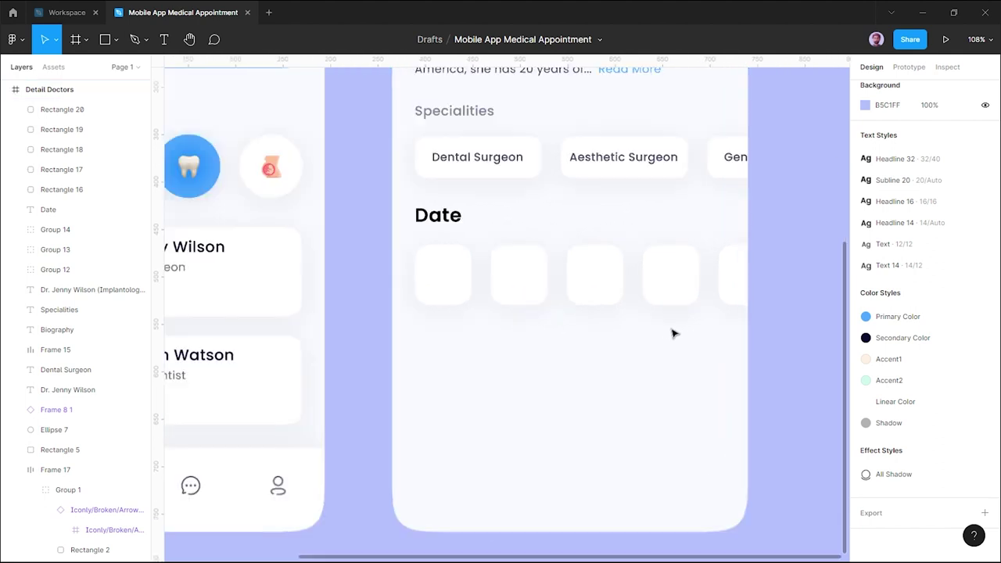
{"action": "scroll", "coordinate": [674, 334], "scroll_direction": "up", "scroll_amount": 2, "text": "ctrl"}
{"action": "scroll", "coordinate": [672, 332], "scroll_direction": "up", "scroll_amount": 3, "text": "ctrl"}
Add '14' in Headline 16 with Secondary Color fill inside the first date card.
{"action": "key", "text": "t"}
{"action": "left_click", "coordinate": [414, 262]}
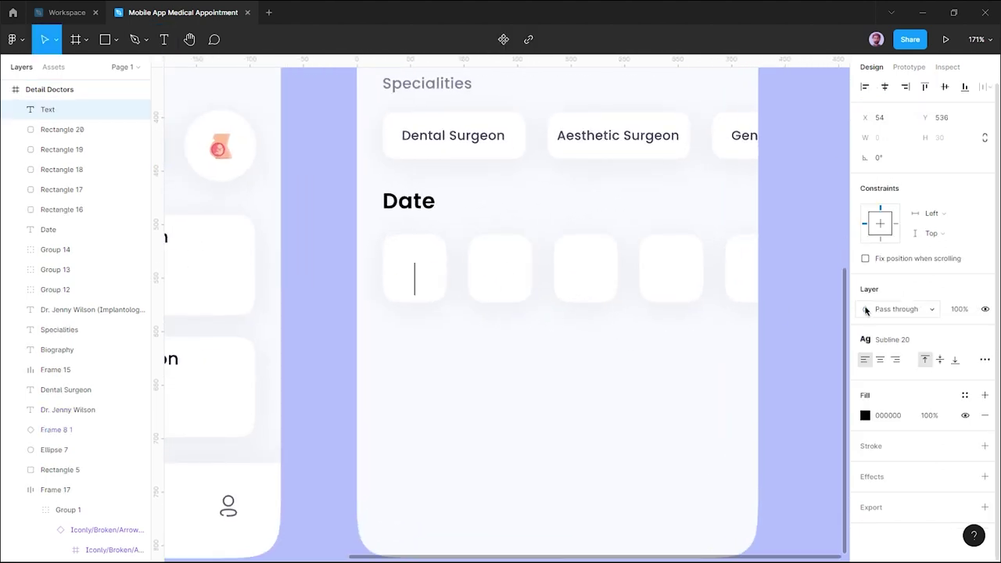
{"action": "left_click", "coordinate": [984, 339]}
{"action": "left_click", "coordinate": [985, 340]}
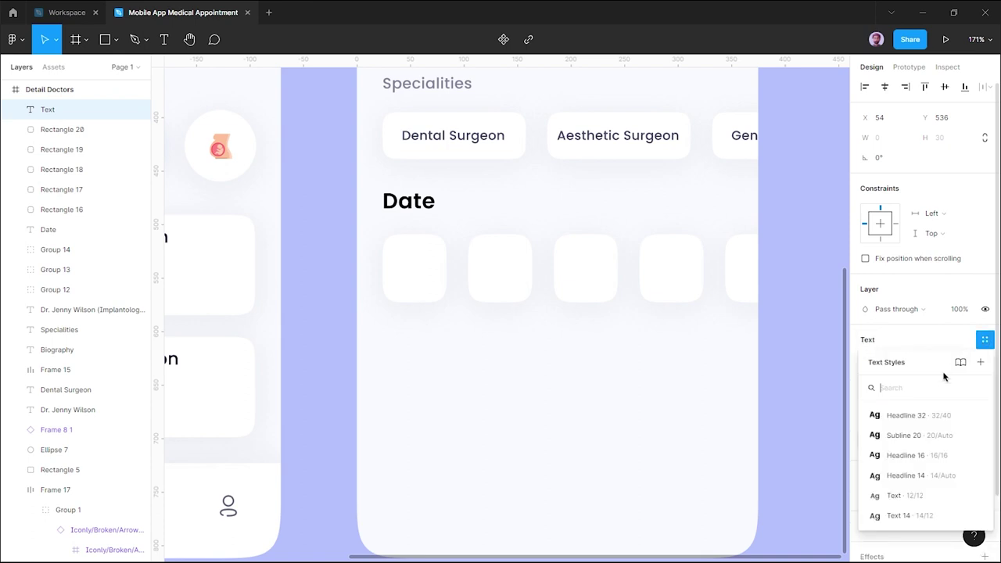
{"action": "left_click", "coordinate": [907, 455]}
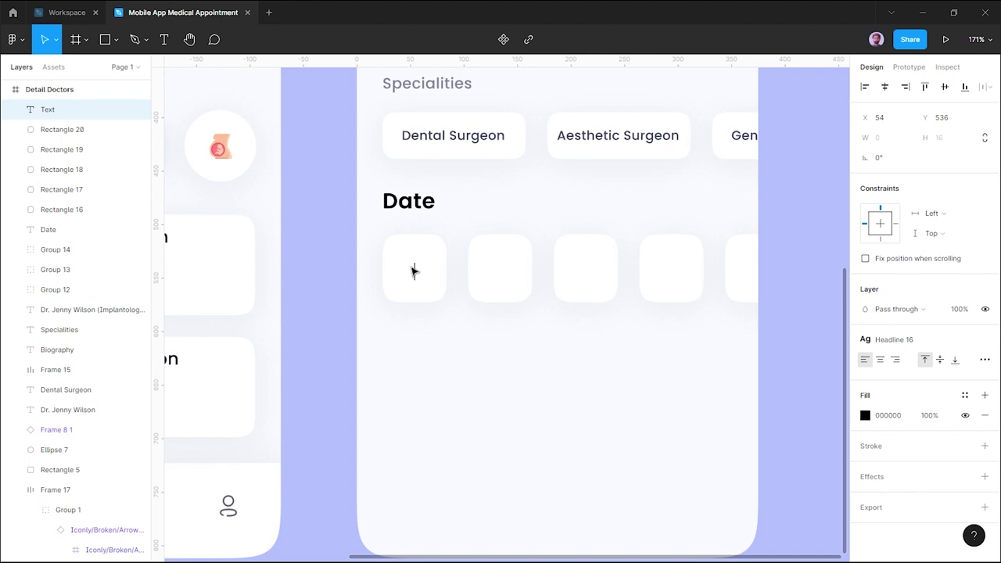
{"action": "type", "text": "14"}
{"action": "left_click", "coordinate": [964, 395]}
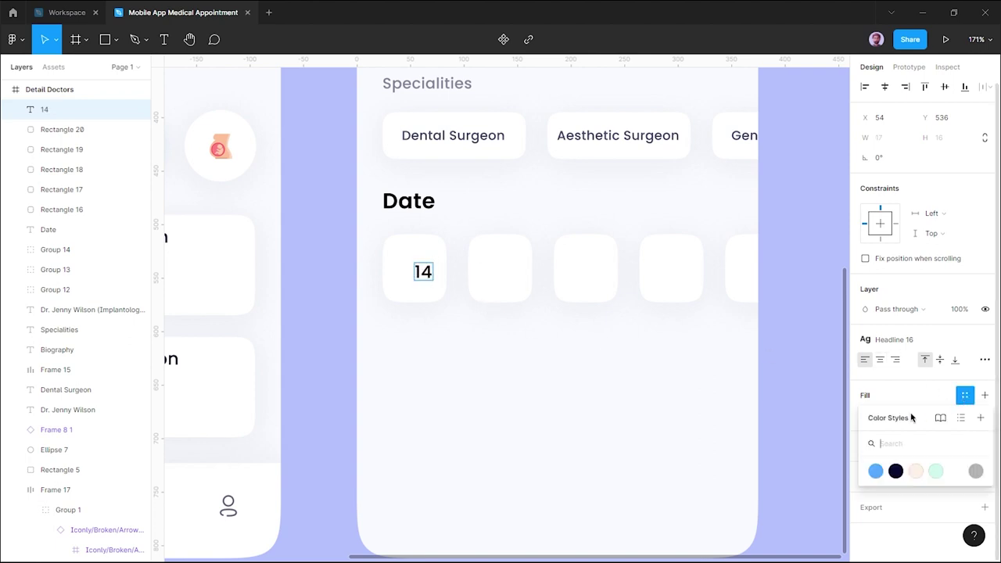
{"action": "left_click", "coordinate": [896, 470]}
{"action": "key", "text": "Escape"}
{"action": "left_click_drag", "start_coordinate": [424, 273], "coordinate": [424, 268]}
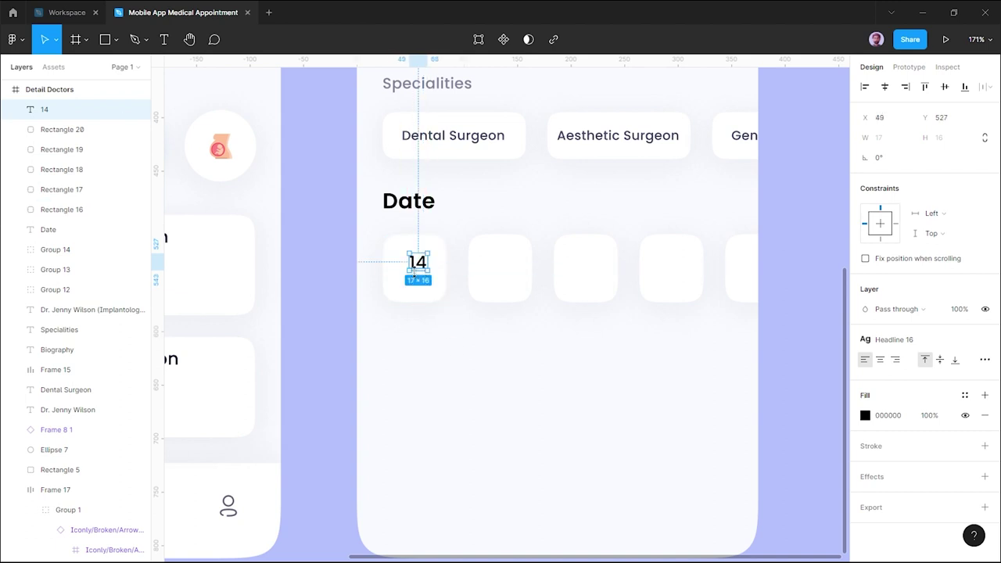
Add a 'Sun' text label just below the 14.
{"action": "key", "text": "Return"}
{"action": "left_click", "coordinate": [408, 285]}
{"action": "type", "text": "S"}
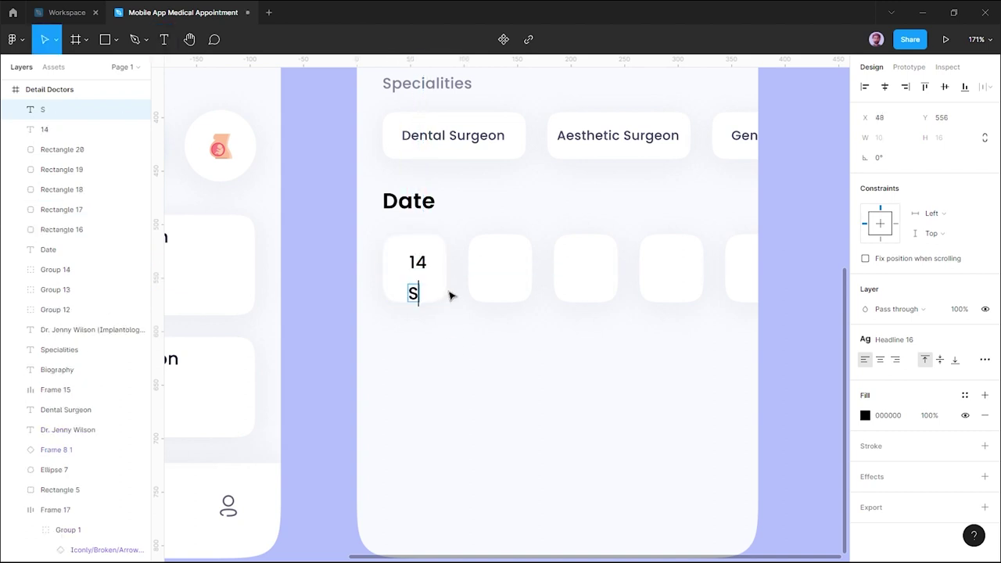
{"action": "type", "text": "un"}
{"action": "key", "text": "Escape"}
{"action": "left_click", "coordinate": [964, 396]}
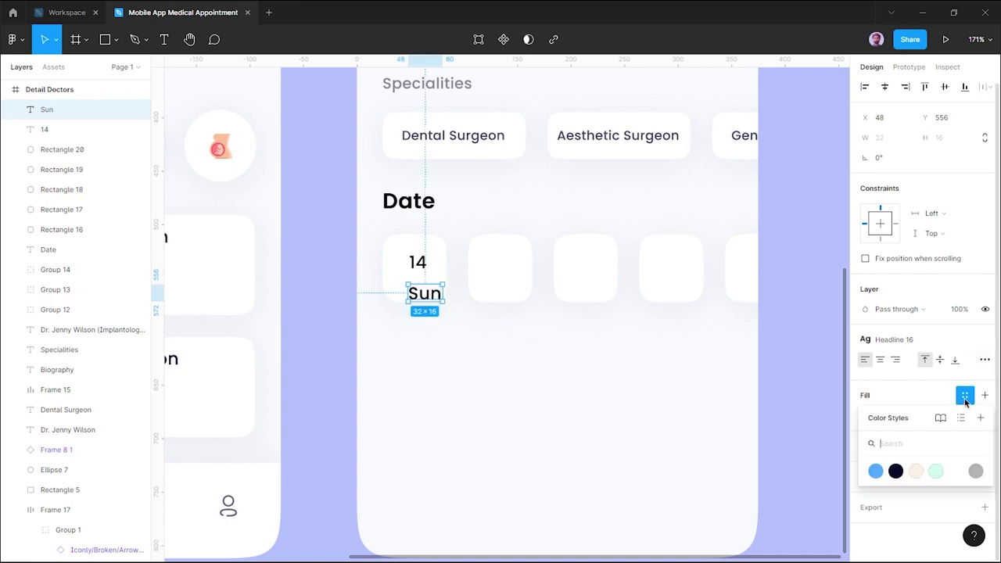
Give Sun a detached Secondary Color fill at reduced opacity and the Headline 14 style.
{"action": "left_click", "coordinate": [896, 471]}
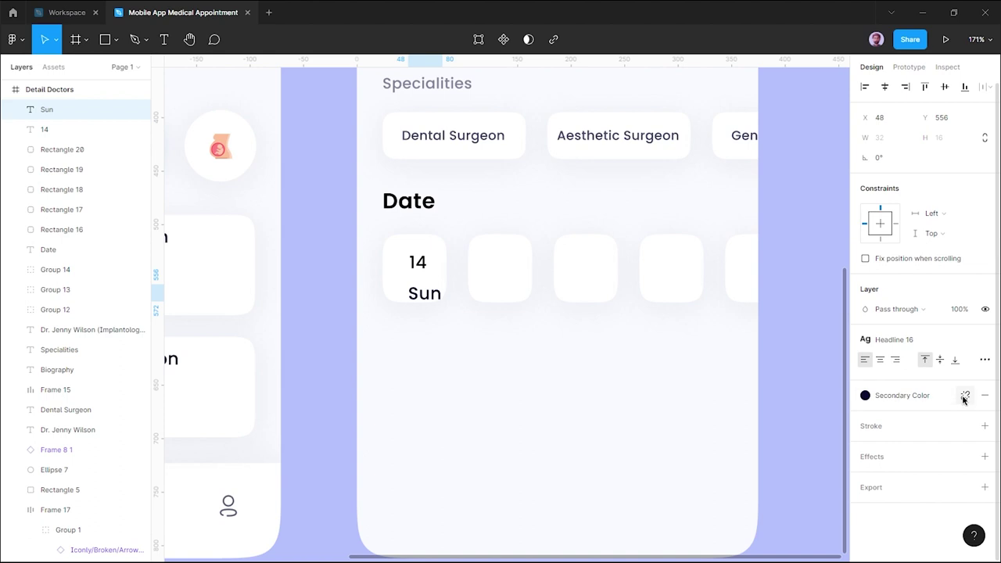
{"action": "left_click", "coordinate": [964, 396]}
{"action": "left_click", "coordinate": [931, 419]}
{"action": "type", "text": "75"}
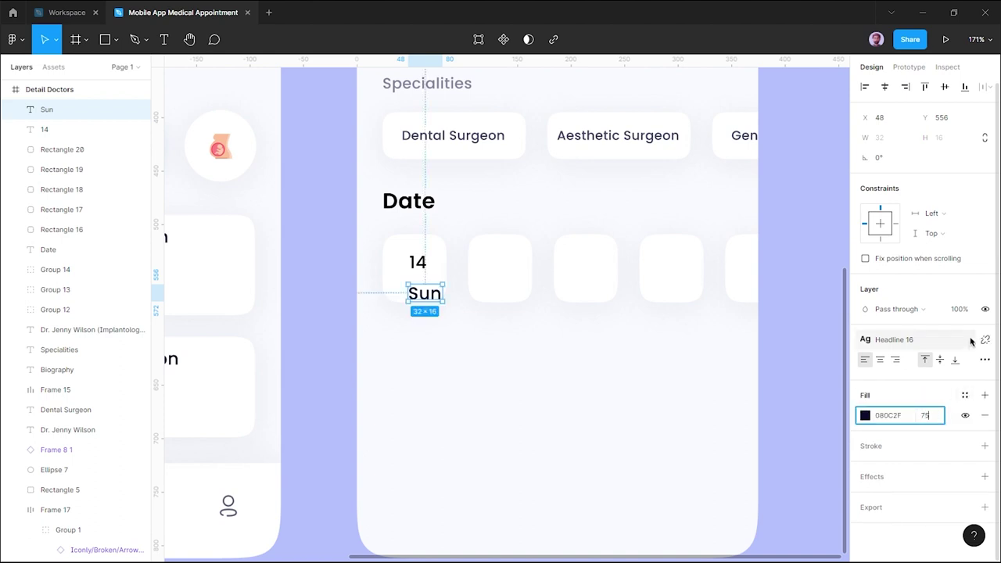
{"action": "left_click", "coordinate": [985, 340]}
{"action": "left_click", "coordinate": [984, 339]}
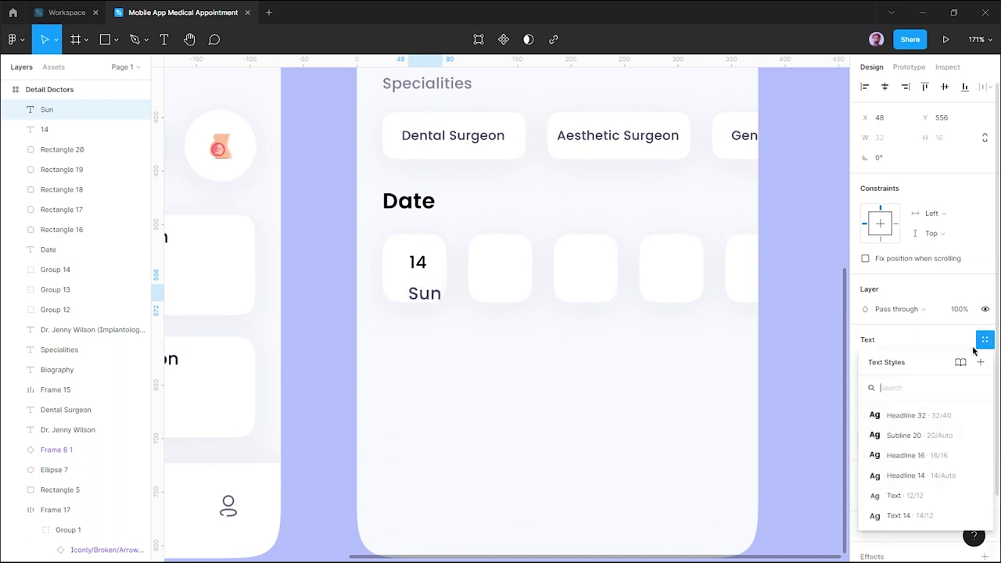
{"action": "left_click", "coordinate": [899, 455]}
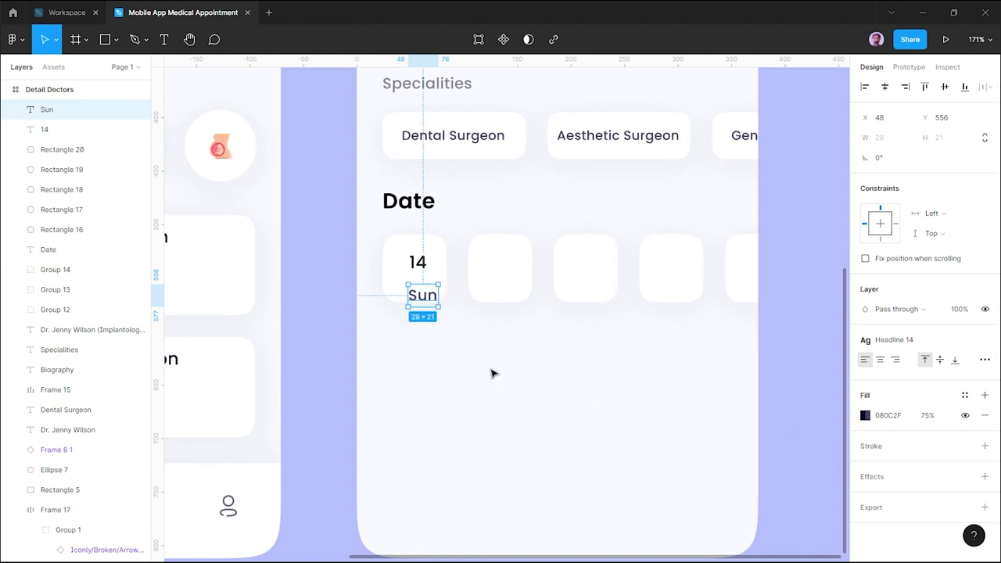
{"action": "left_click", "coordinate": [936, 417]}
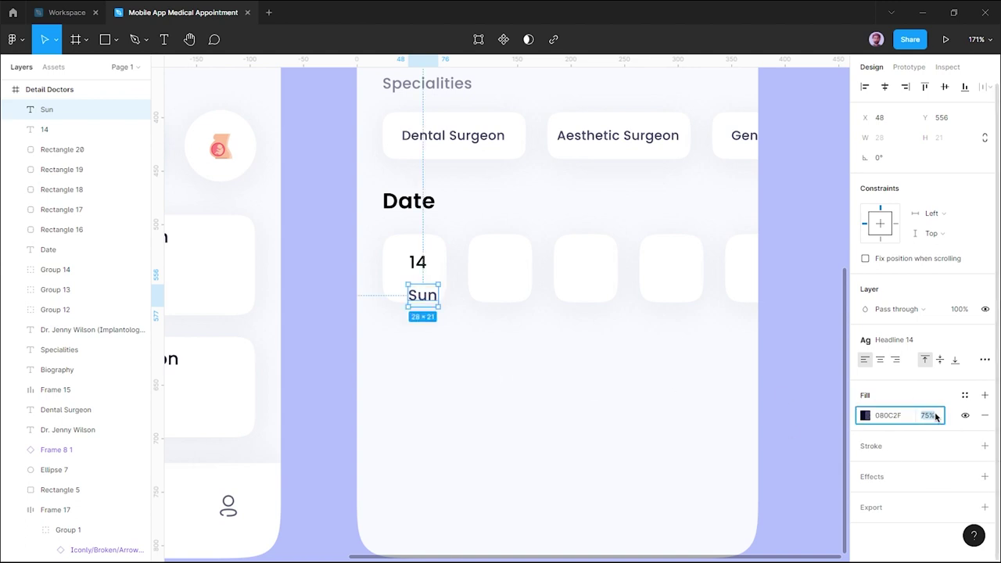
{"action": "type", "text": "65"}
{"action": "left_click", "coordinate": [543, 357]}
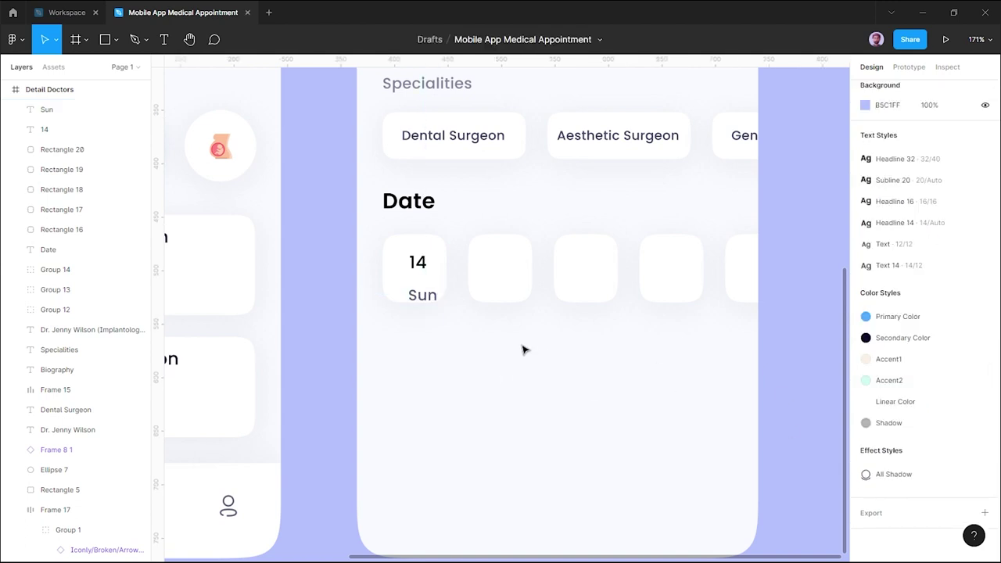
Move the Sun label up-left to sit directly beneath 14.
{"action": "scroll", "coordinate": [581, 360], "scroll_direction": "left", "scroll_amount": 5}
{"action": "scroll", "coordinate": [582, 359], "scroll_direction": "up", "scroll_amount": 1}
{"action": "left_click_drag", "start_coordinate": [517, 326], "coordinate": [505, 316]}
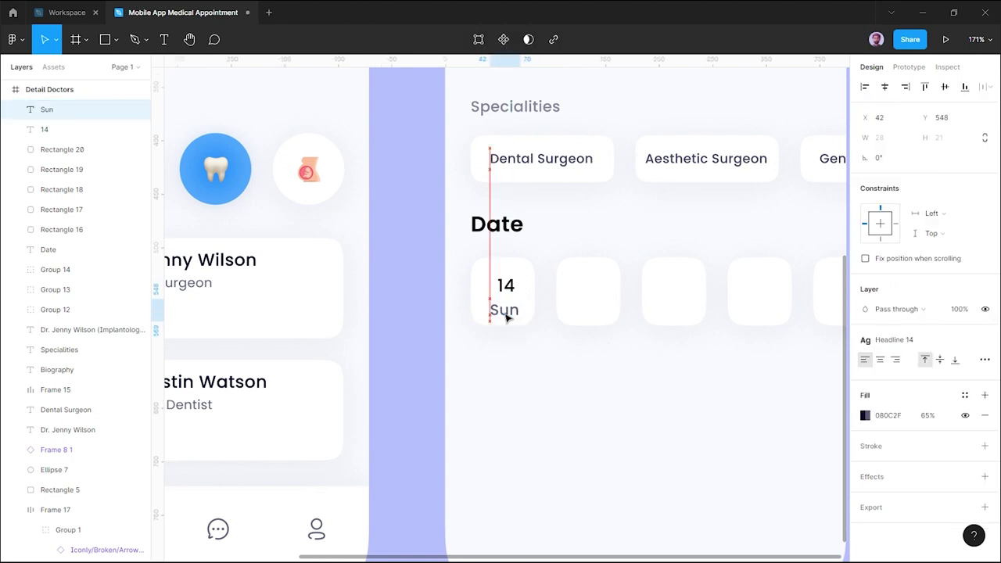
{"action": "left_click_drag", "start_coordinate": [505, 316], "coordinate": [506, 317]}
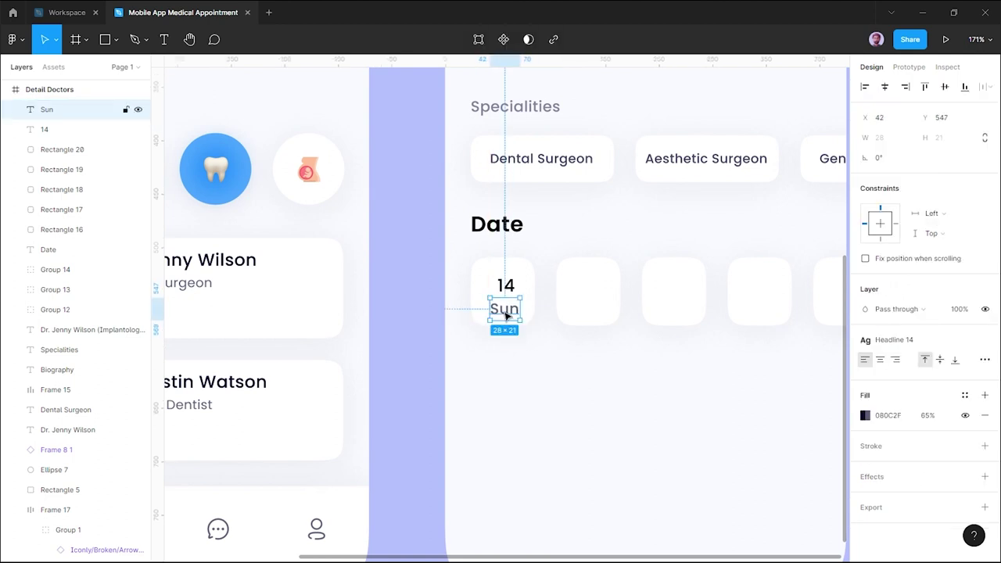
Detach Sun's text style, set its line height to 12, and select it with 14.
{"action": "left_click", "coordinate": [984, 341]}
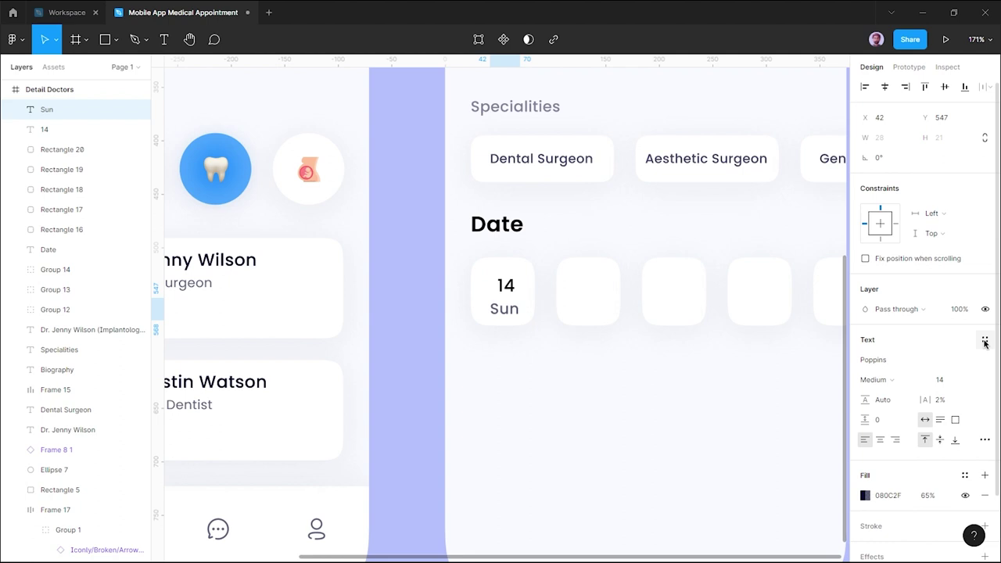
{"action": "left_click", "coordinate": [890, 400]}
{"action": "type", "text": "20"}
{"action": "key", "text": "Return"}
{"action": "type", "text": "14"}
{"action": "key", "text": "Return"}
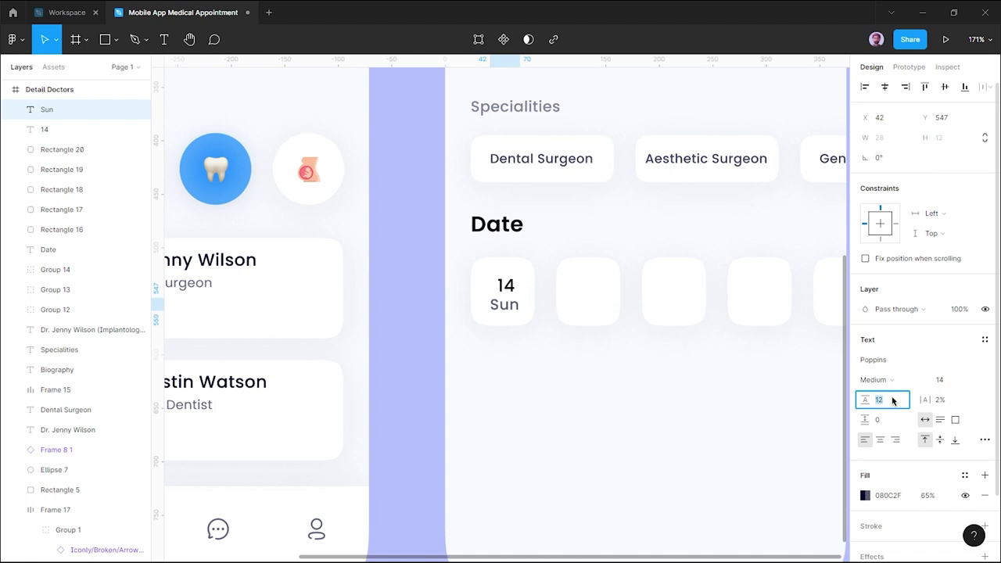
{"action": "left_click", "coordinate": [618, 433]}
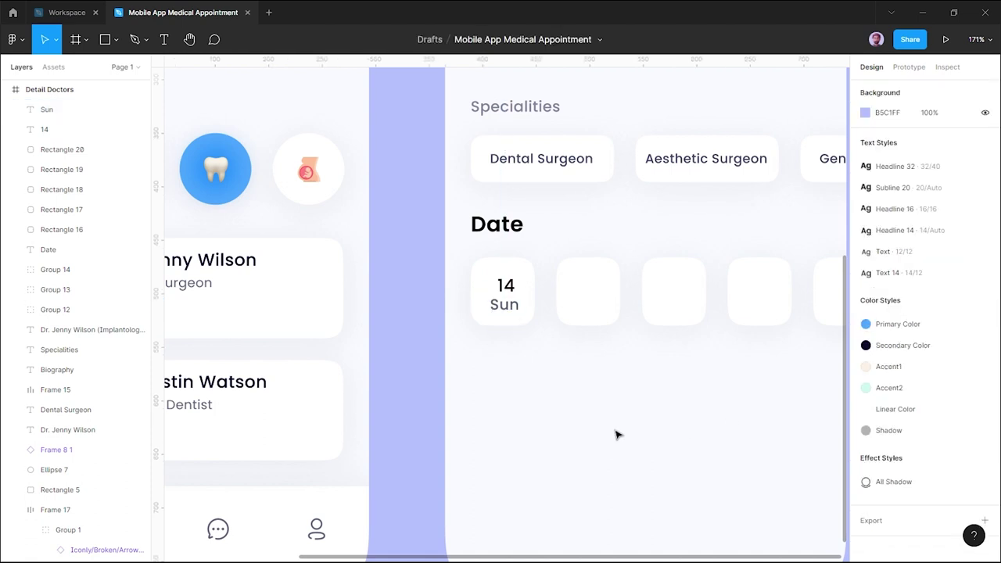
{"action": "left_click", "coordinate": [512, 305]}
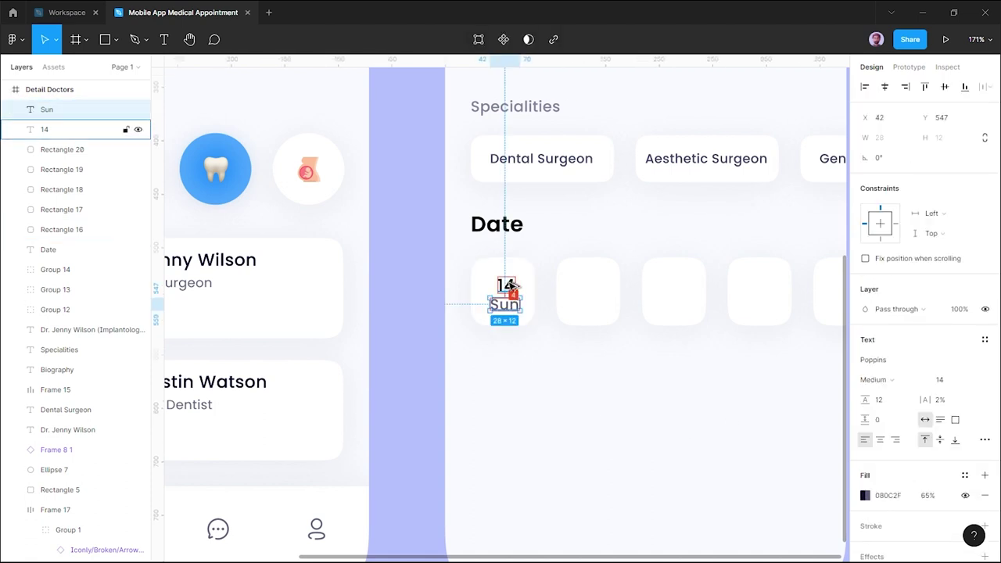
{"action": "left_click", "coordinate": [510, 287], "text": "shift"}
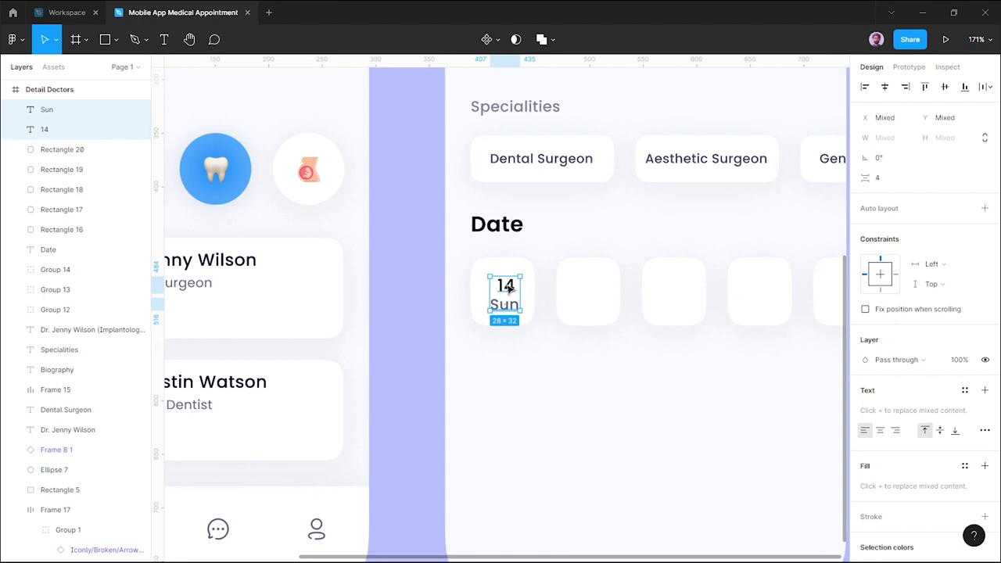
Centre the 14 / Sun label in the first date card and duplicate it into the next card.
{"action": "left_click_drag", "start_coordinate": [509, 288], "coordinate": [510, 286]}
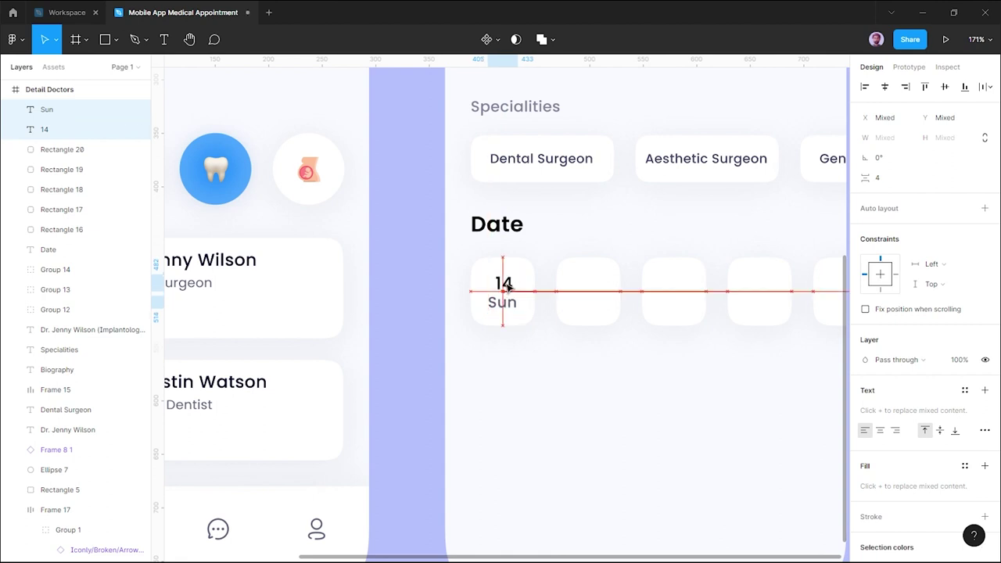
{"action": "left_click_drag", "start_coordinate": [509, 286], "coordinate": [507, 291]}
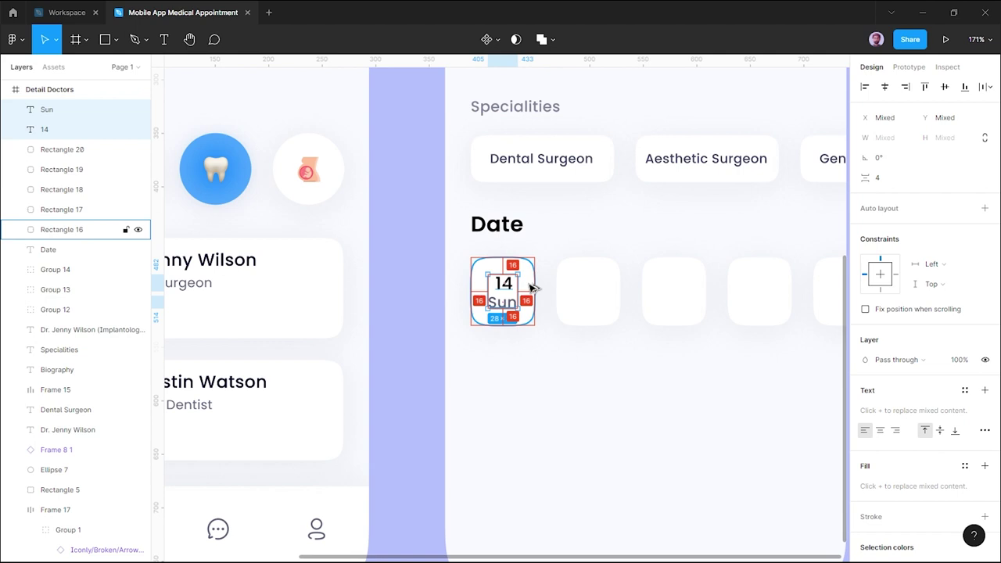
{"action": "left_click_drag", "start_coordinate": [516, 288], "coordinate": [769, 291], "text": "alt"}
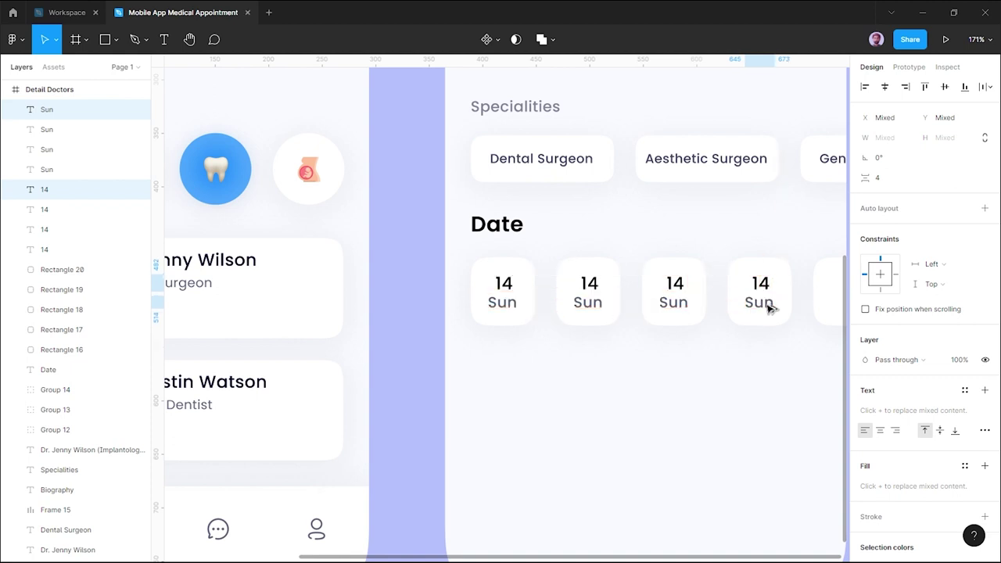
{"action": "scroll", "coordinate": [496, 350], "scroll_direction": "right", "scroll_amount": 5}
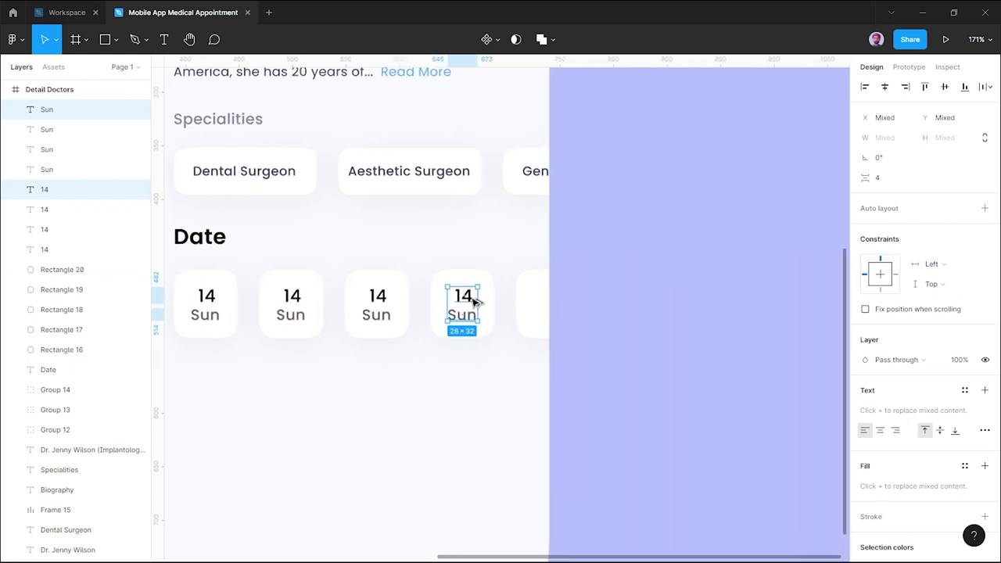
Duplicate the 14 / Sun label into the fifth date card and line it up with the row.
{"action": "left_click_drag", "start_coordinate": [474, 302], "coordinate": [535, 305], "text": "alt"}
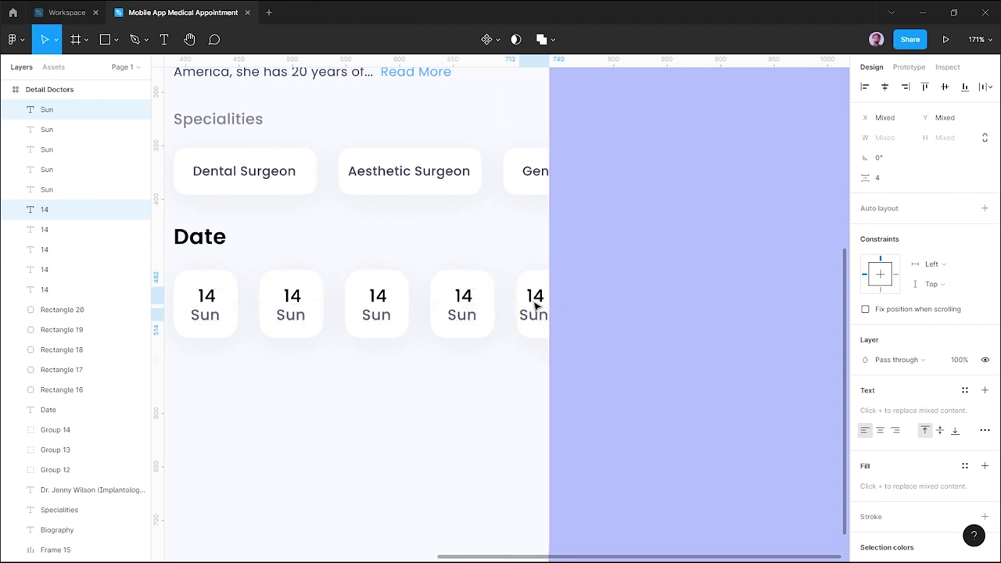
{"action": "left_click_drag", "start_coordinate": [532, 317], "coordinate": [544, 278]}
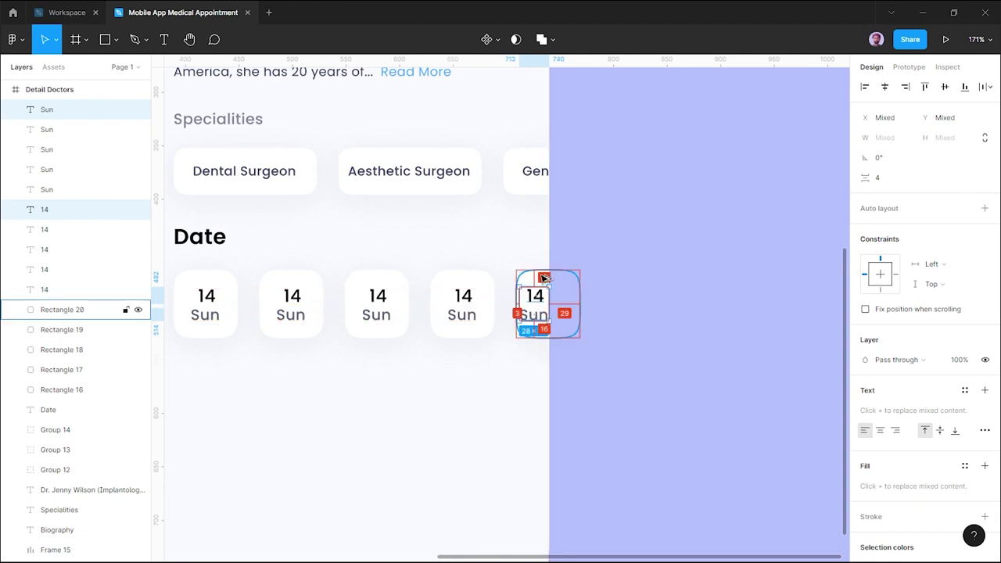
{"action": "left_click_drag", "start_coordinate": [543, 278], "coordinate": [545, 278]}
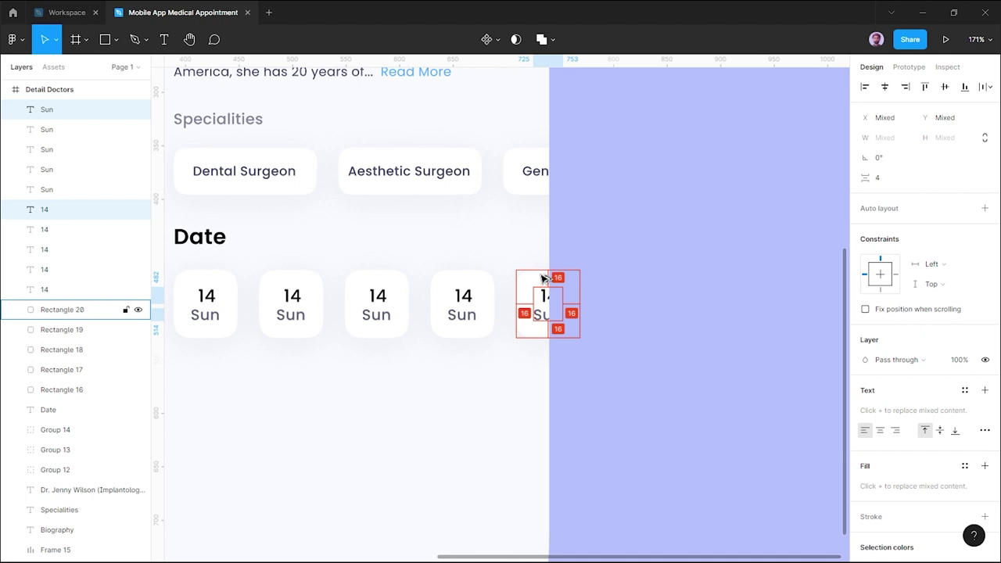
{"action": "left_click", "coordinate": [490, 440]}
{"action": "left_click_drag", "start_coordinate": [440, 415], "coordinate": [621, 351]}
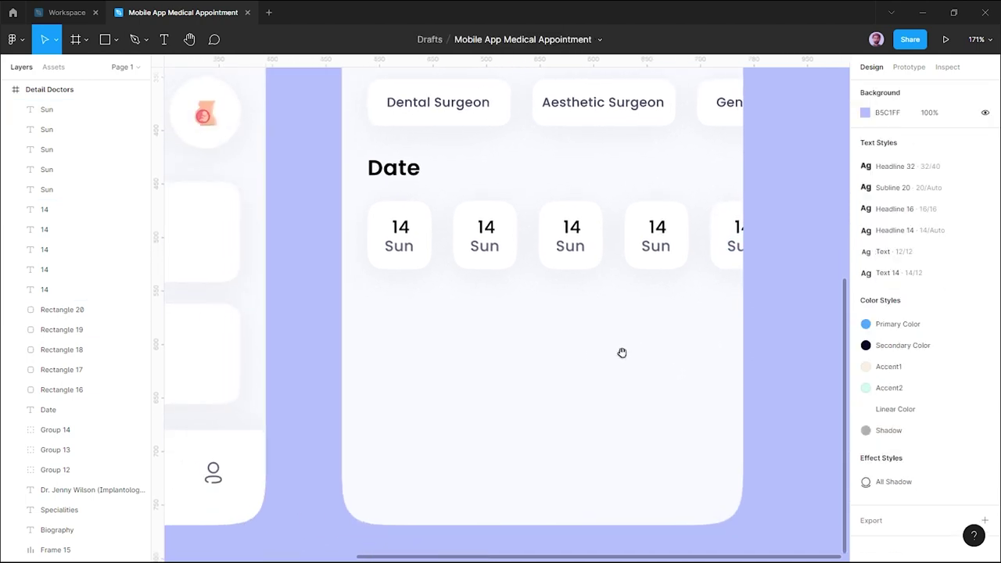
Relabel the second date card as 15 Mon.
{"action": "double_click", "coordinate": [488, 228]}
{"action": "type", "text": "15"}
{"action": "left_click", "coordinate": [489, 247]}
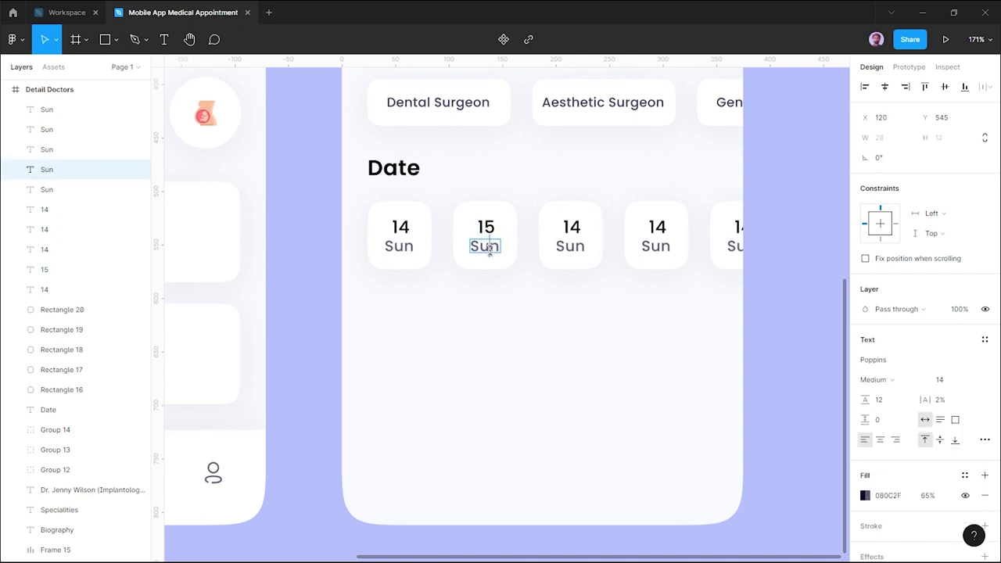
{"action": "double_click", "coordinate": [494, 248]}
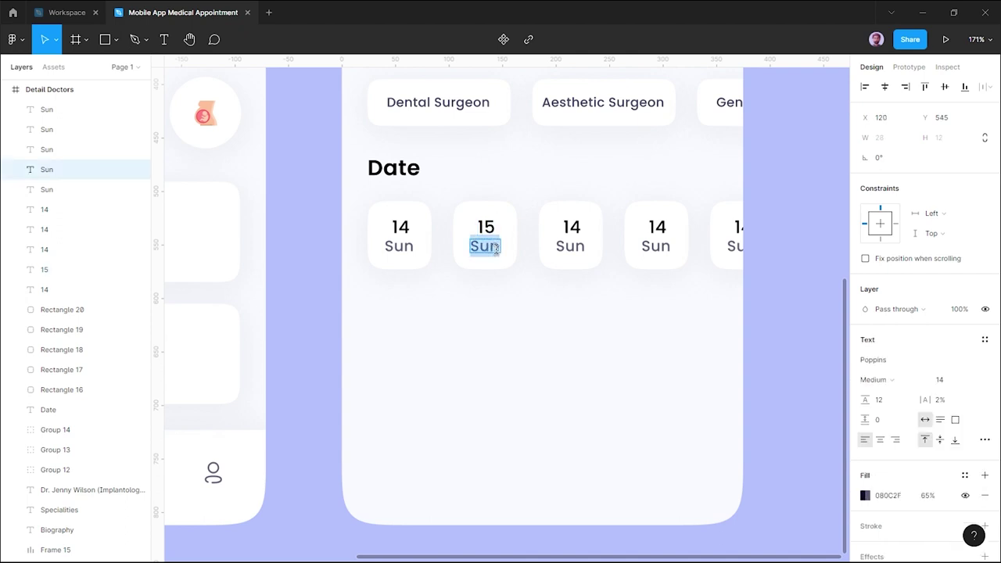
{"action": "type", "text": "Mon"}
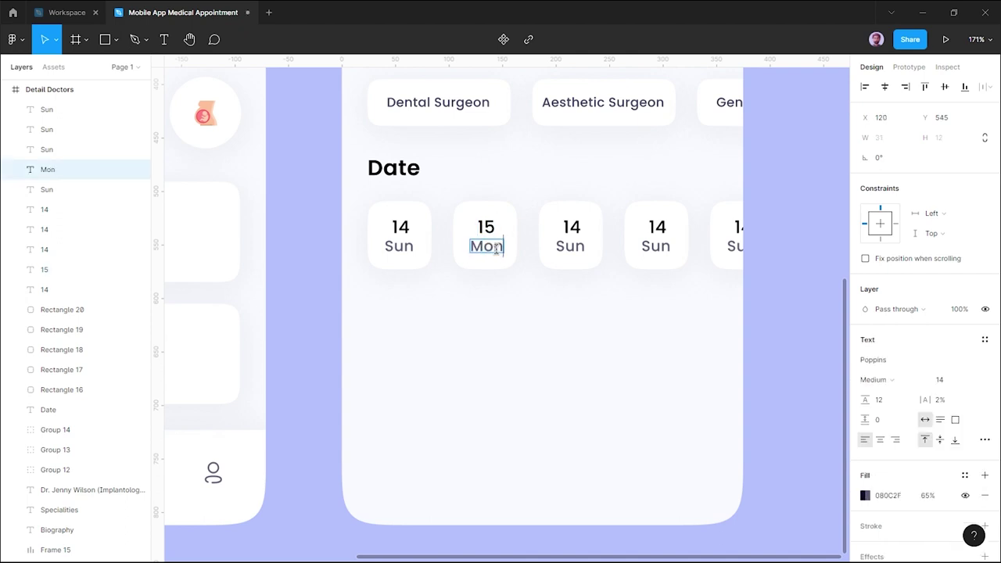
Rename the weekday labels of cards three to five to Tue, Wed and Thu.
{"action": "double_click", "coordinate": [573, 248]}
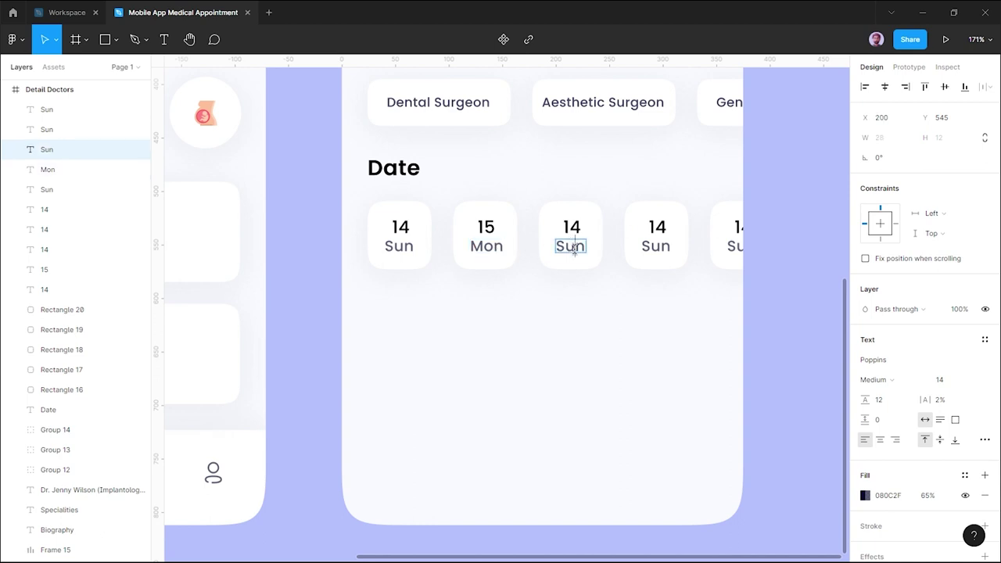
{"action": "type", "text": "Tue"}
{"action": "double_click", "coordinate": [657, 246]}
{"action": "double_click", "coordinate": [665, 246]}
{"action": "type", "text": "Wed"}
{"action": "double_click", "coordinate": [732, 248]}
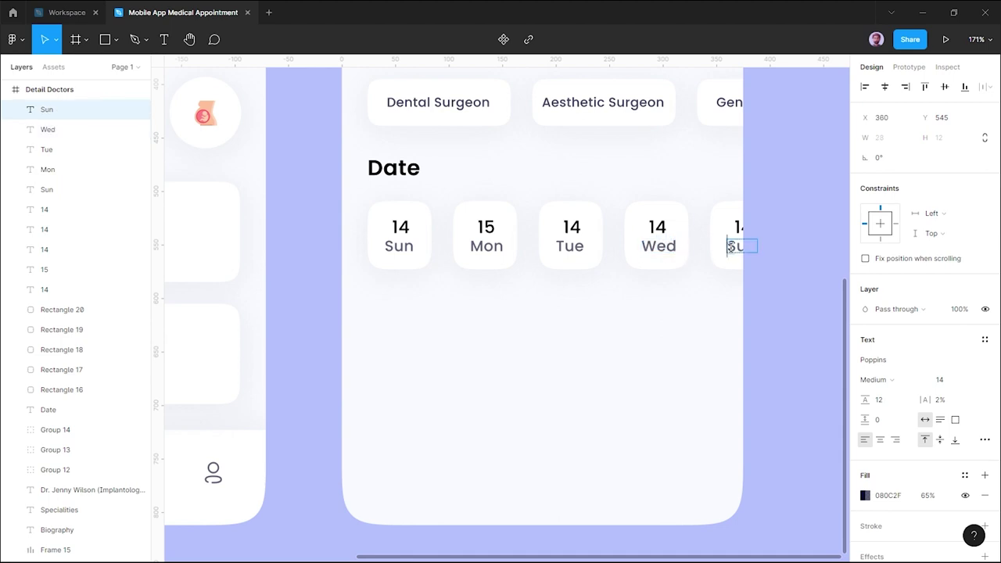
{"action": "type", "text": "Thu"}
{"action": "key", "text": "Escape"}
{"action": "left_click", "coordinate": [642, 318]}
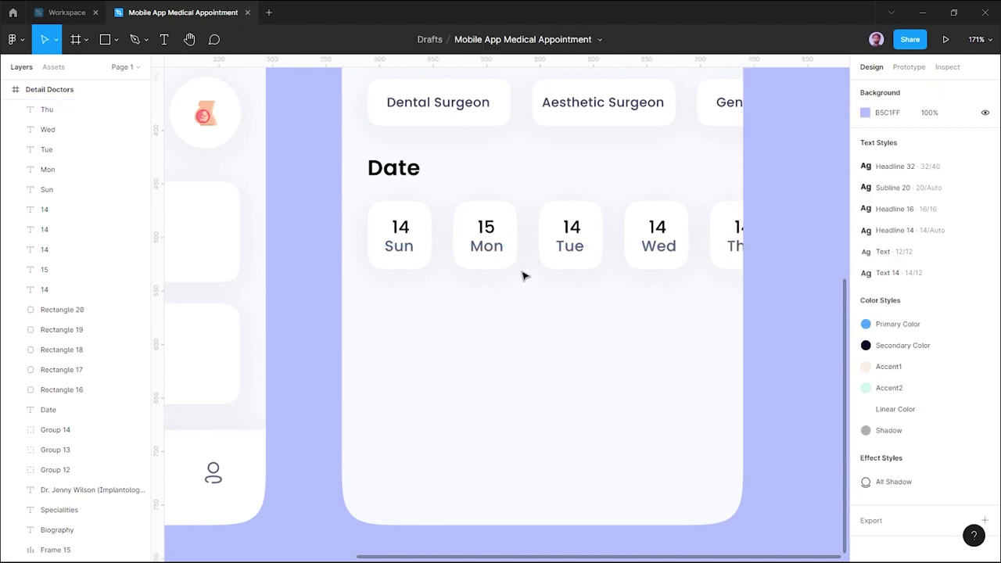
Renumber the dates of cards three to five as 16, 17 and 18.
{"action": "left_click", "coordinate": [501, 245]}
{"action": "left_click", "coordinate": [494, 232], "text": "shift"}
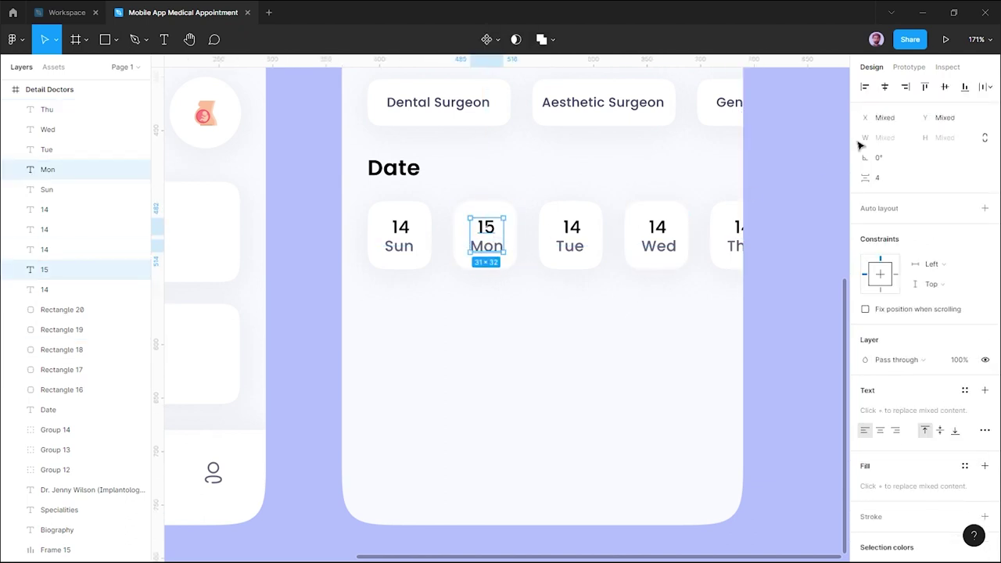
{"action": "left_click", "coordinate": [577, 233]}
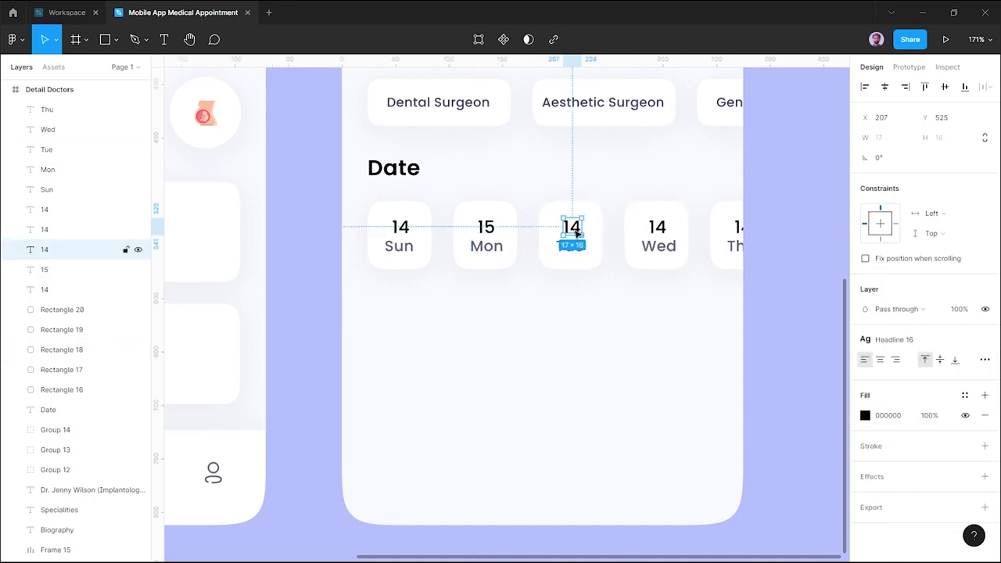
{"action": "double_click", "coordinate": [573, 228]}
{"action": "type", "text": "16"}
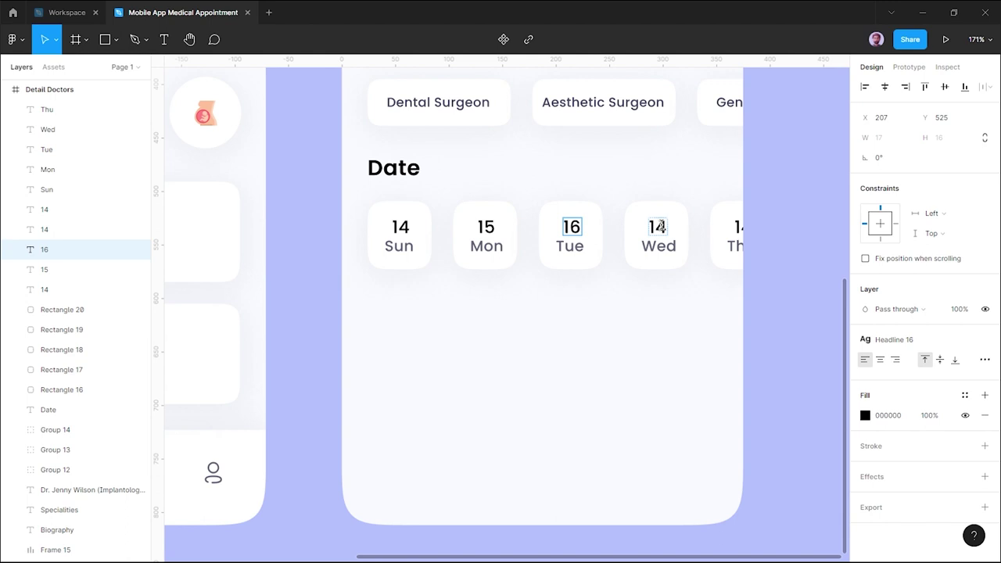
{"action": "double_click", "coordinate": [660, 227]}
{"action": "type", "text": "17"}
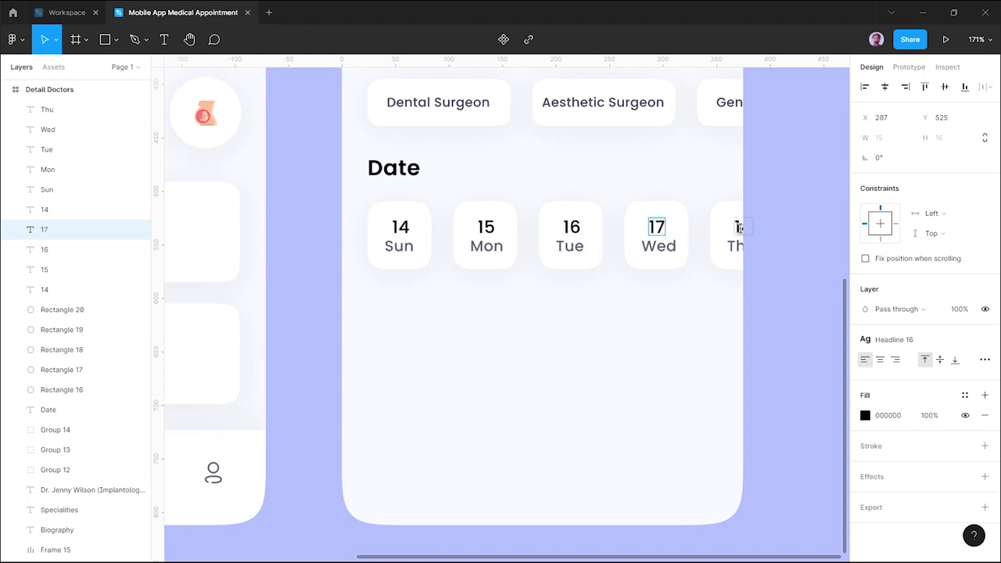
{"action": "double_click", "coordinate": [746, 228]}
{"action": "type", "text": "8"}
{"action": "key", "text": "Escape"}
{"action": "key", "text": "Escape"}
{"action": "left_click", "coordinate": [500, 247]}
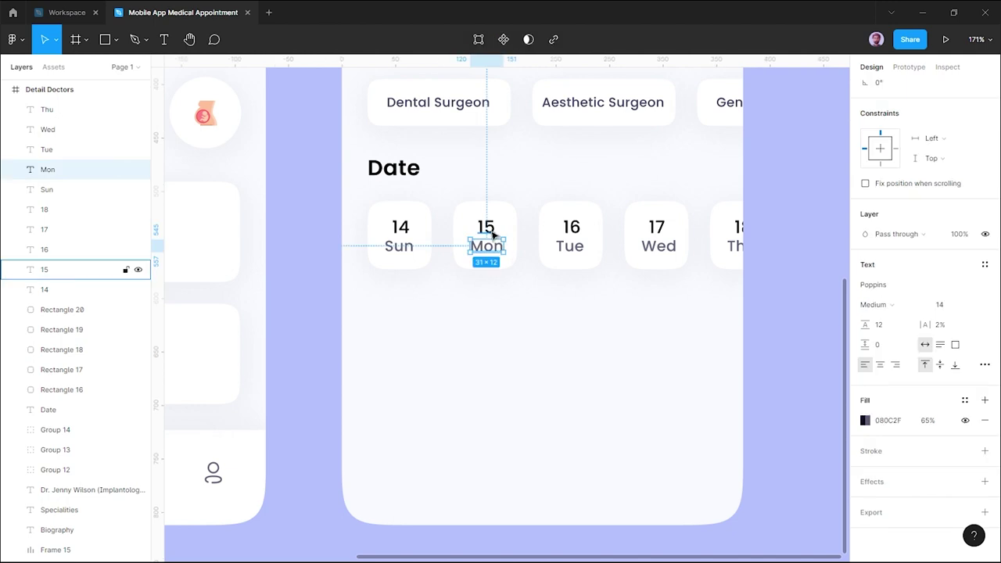
Select each card's date number with its weekday label and measure their spacing inside the cards.
{"action": "left_click", "coordinate": [486, 228], "text": "shift"}
{"action": "scroll", "coordinate": [888, 114], "scroll_direction": "up", "scroll_amount": 3}
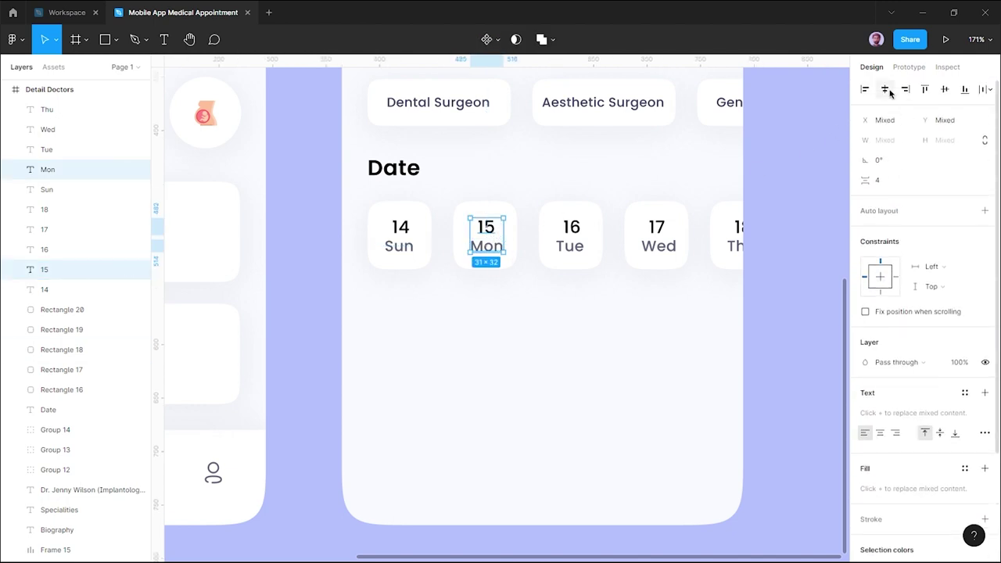
{"action": "left_click", "coordinate": [571, 228]}
{"action": "left_click", "coordinate": [571, 246], "text": "shift"}
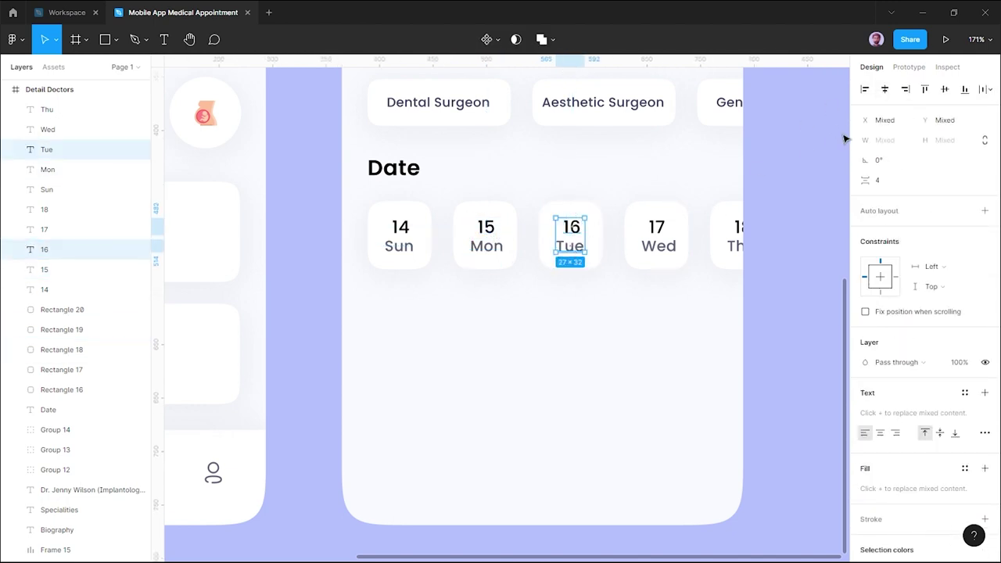
{"action": "left_click", "coordinate": [671, 247], "text": "shift"}
{"action": "left_click", "coordinate": [739, 228]}
{"action": "left_click", "coordinate": [736, 246], "text": "shift"}
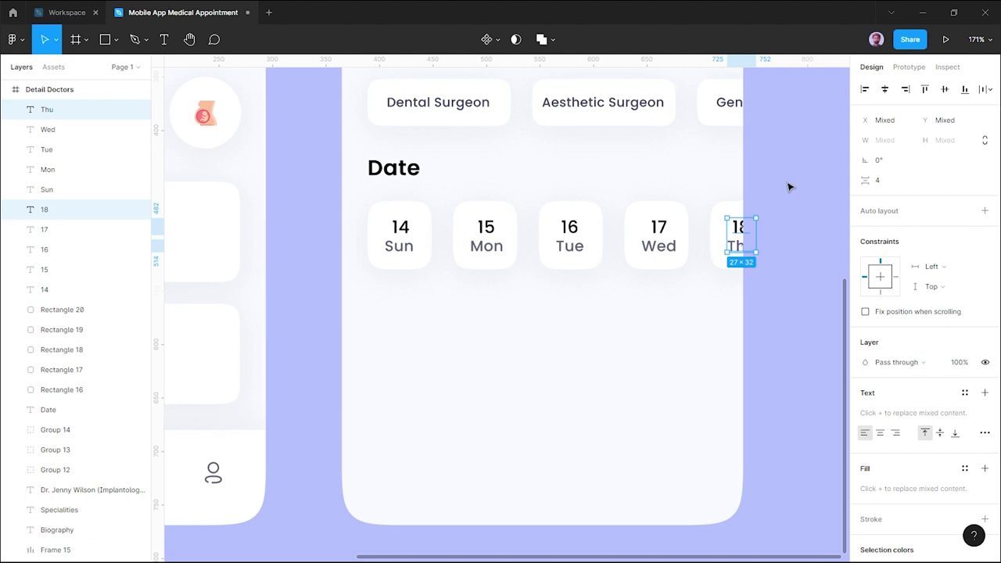
{"action": "key", "text": "alt"}
Nudge the 17 / Wed and 15 / Mon pairs left so they sit centred in their cards.
{"action": "left_click", "coordinate": [661, 245]}
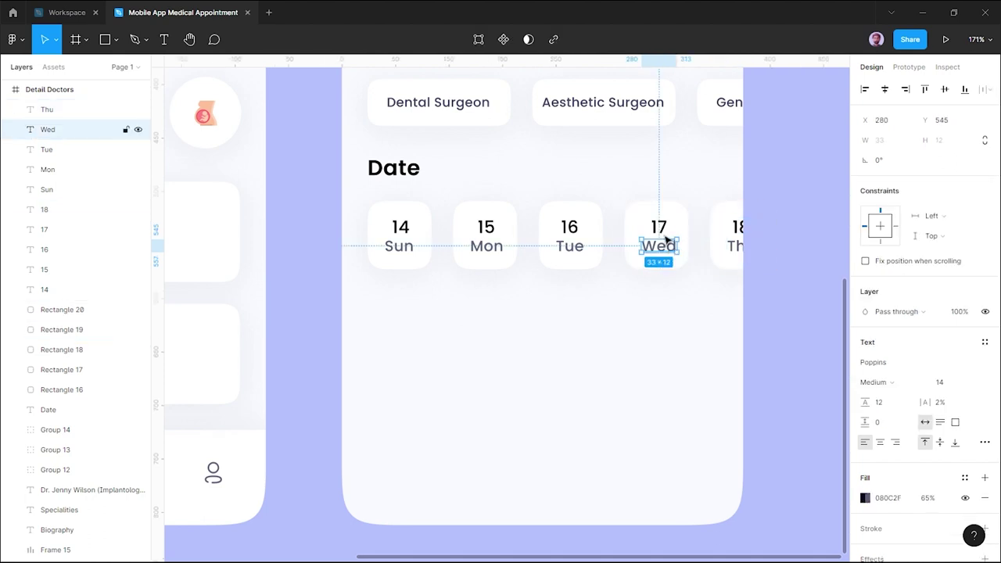
{"action": "left_click", "coordinate": [661, 227], "text": "shift"}
{"action": "key", "text": "Left"}
{"action": "key", "text": "Left"}
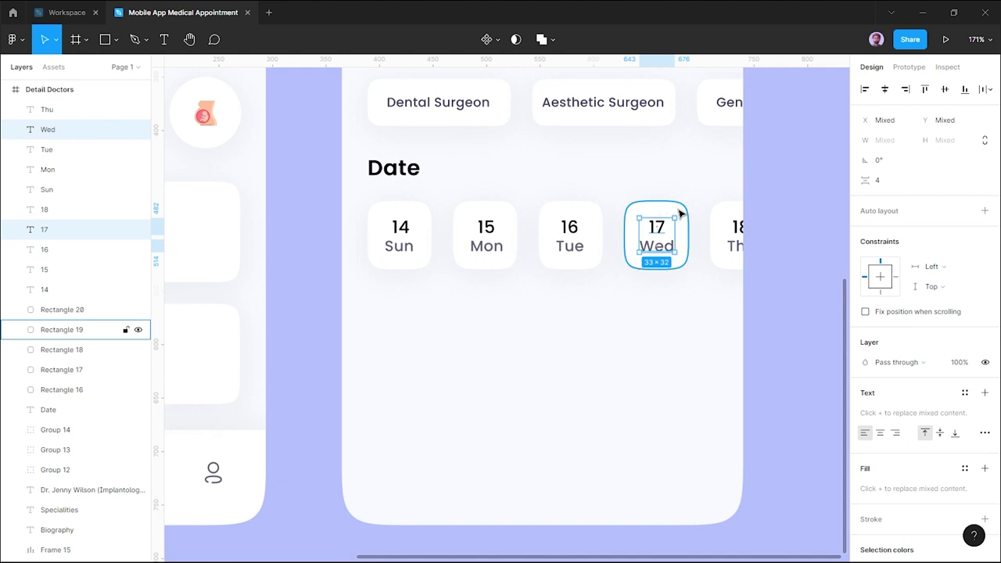
{"action": "left_click", "coordinate": [569, 226]}
{"action": "left_click", "coordinate": [569, 247], "text": "shift"}
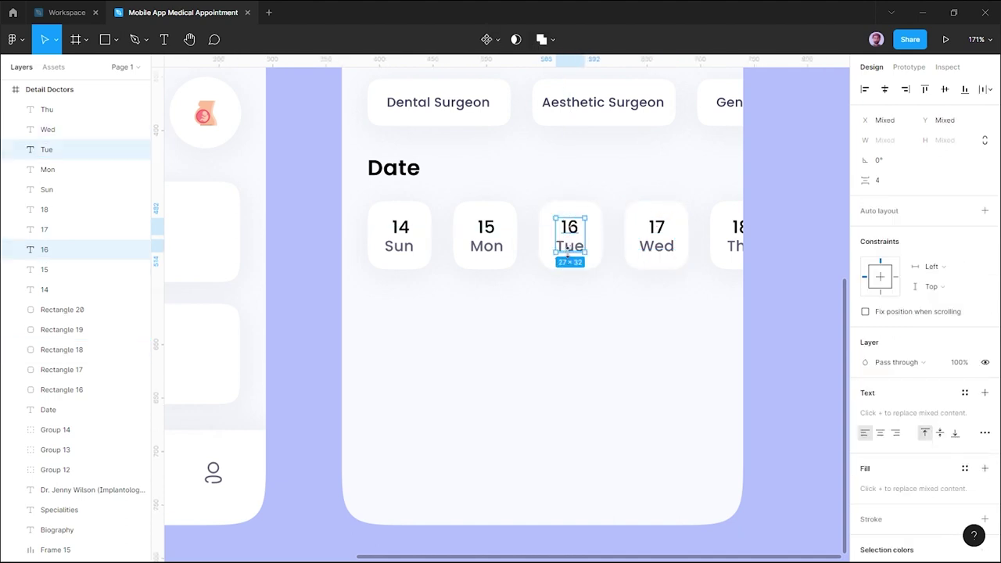
{"action": "left_click", "coordinate": [487, 230]}
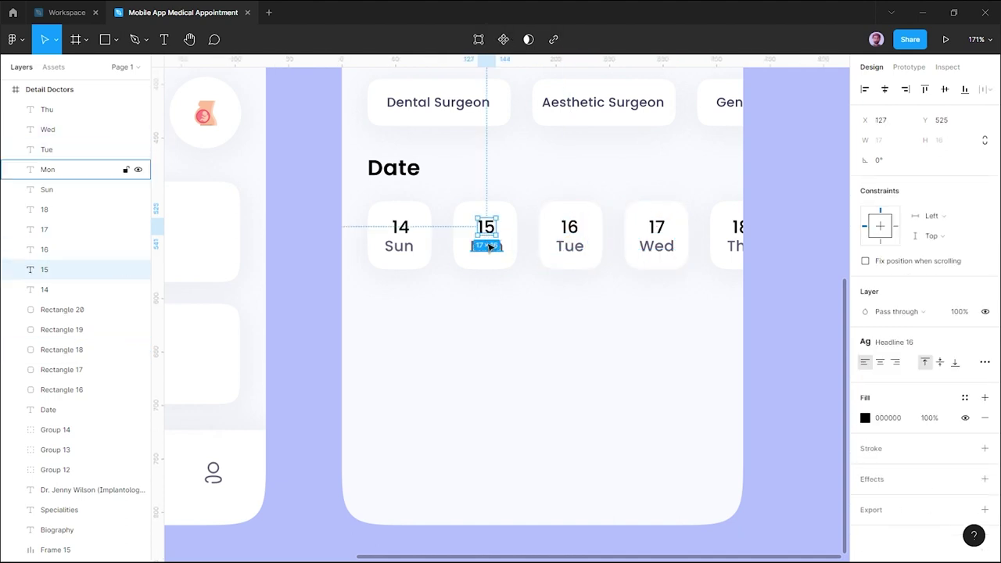
{"action": "left_click", "coordinate": [487, 247], "text": "shift"}
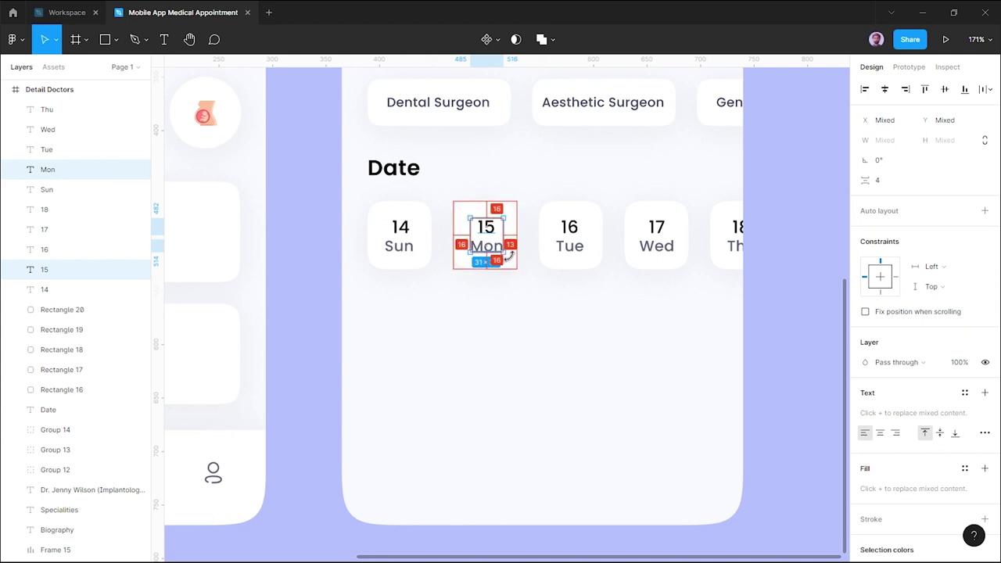
{"action": "key", "text": "Left"}
{"action": "key", "text": "Right"}
{"action": "key", "text": "Left"}
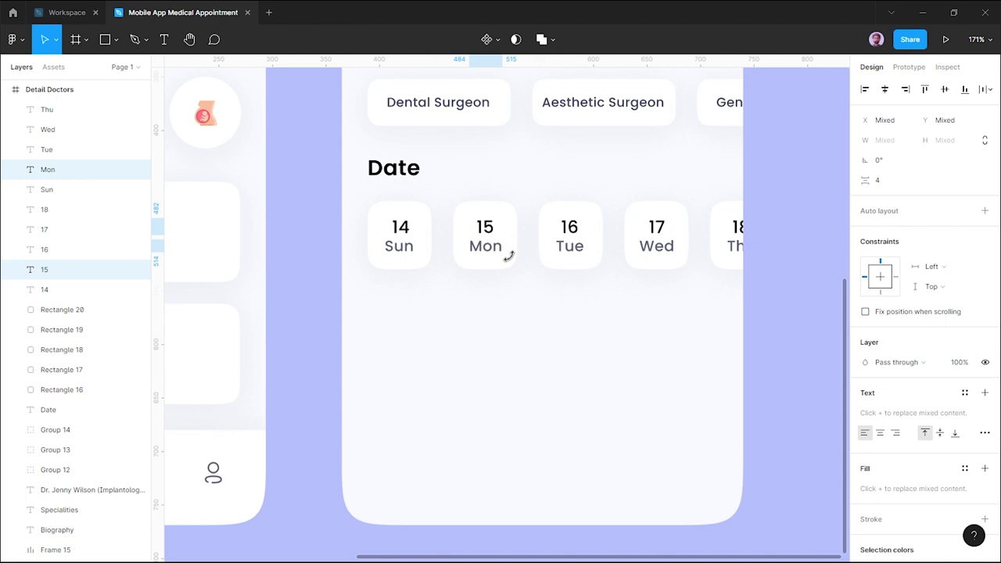
{"action": "left_click", "coordinate": [567, 349]}
{"action": "scroll", "coordinate": [596, 329], "scroll_direction": "up", "scroll_amount": 1}
{"action": "left_click", "coordinate": [602, 245]}
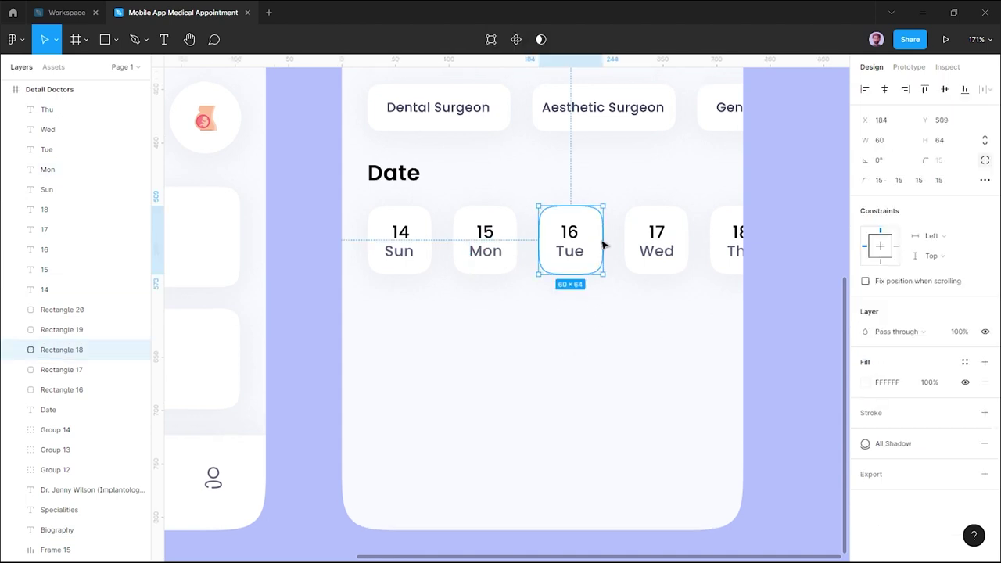
Fill the 16 Tue card background with the Primary Color blue style.
{"action": "left_click", "coordinate": [966, 367]}
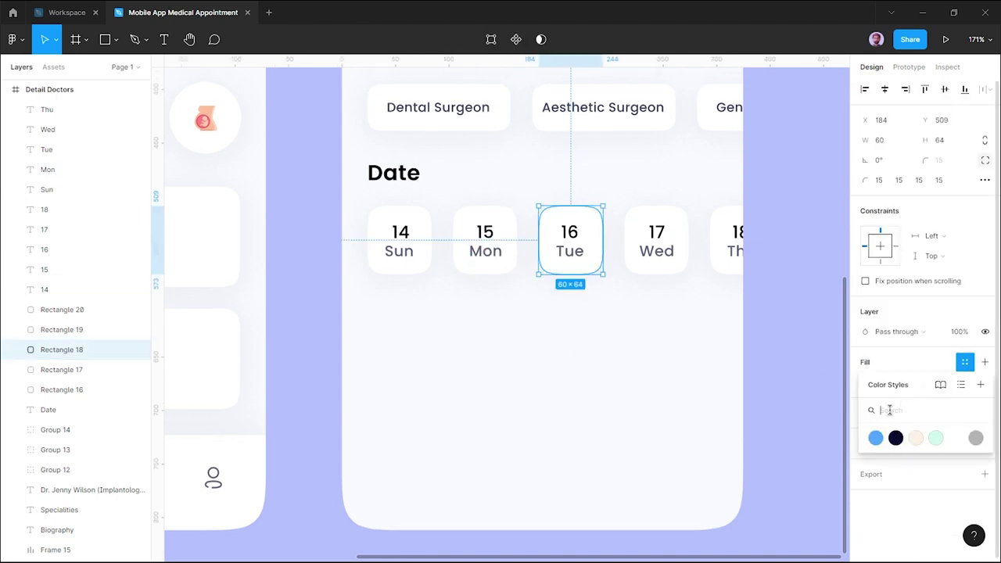
{"action": "left_click", "coordinate": [875, 439]}
{"action": "key", "text": "Escape"}
Set the 16 and Tue text colours to the Linear Color style.
{"action": "left_click", "coordinate": [576, 233]}
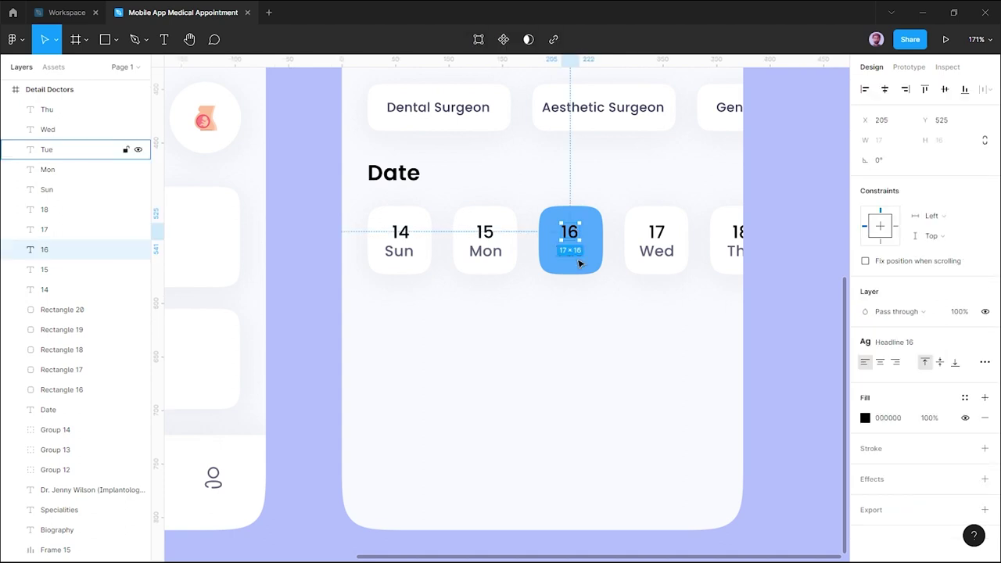
{"action": "left_click", "coordinate": [576, 252], "text": "shift"}
{"action": "left_click", "coordinate": [966, 395]}
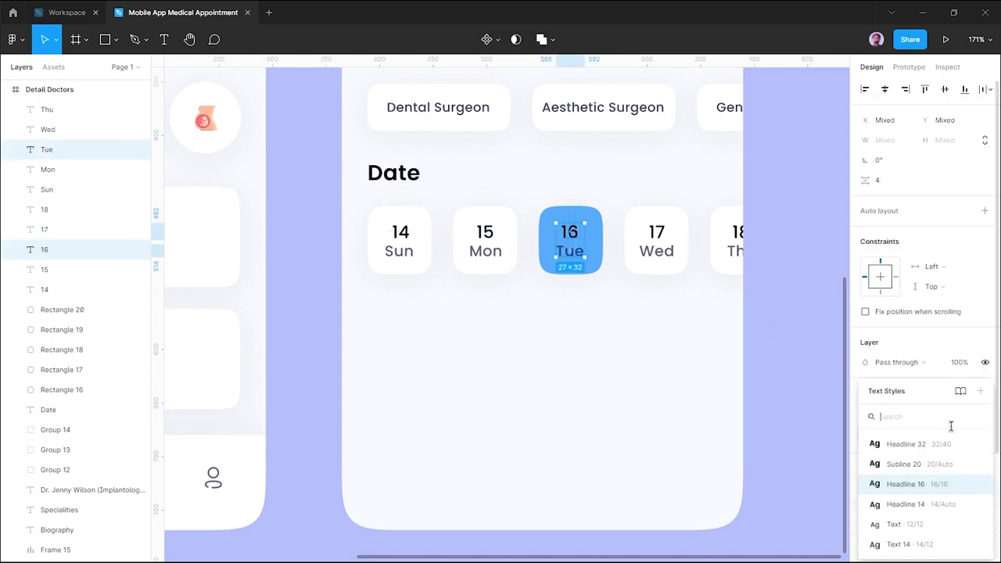
{"action": "left_click", "coordinate": [938, 343]}
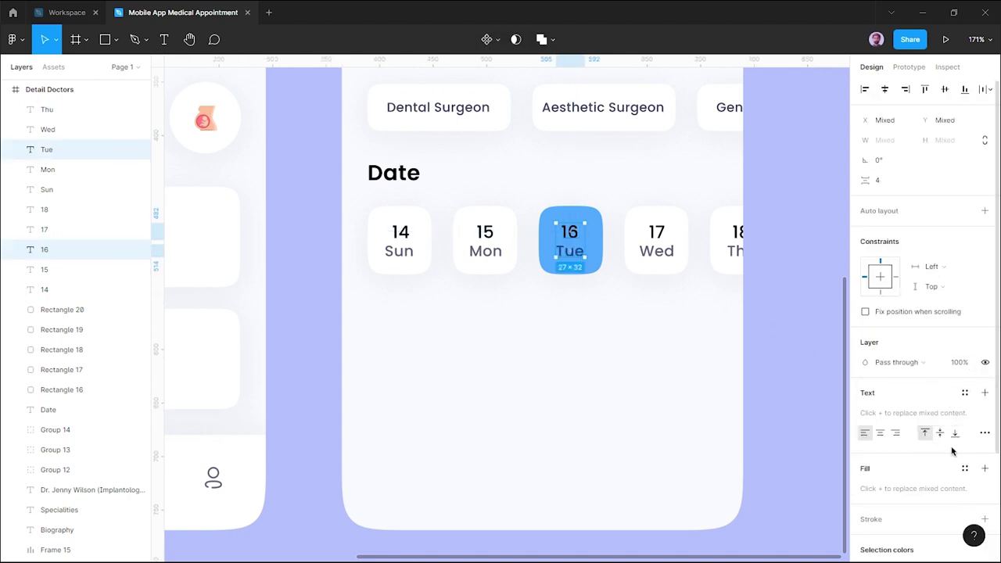
{"action": "scroll", "coordinate": [953, 452], "scroll_direction": "down", "scroll_amount": 3}
{"action": "left_click", "coordinate": [965, 343]}
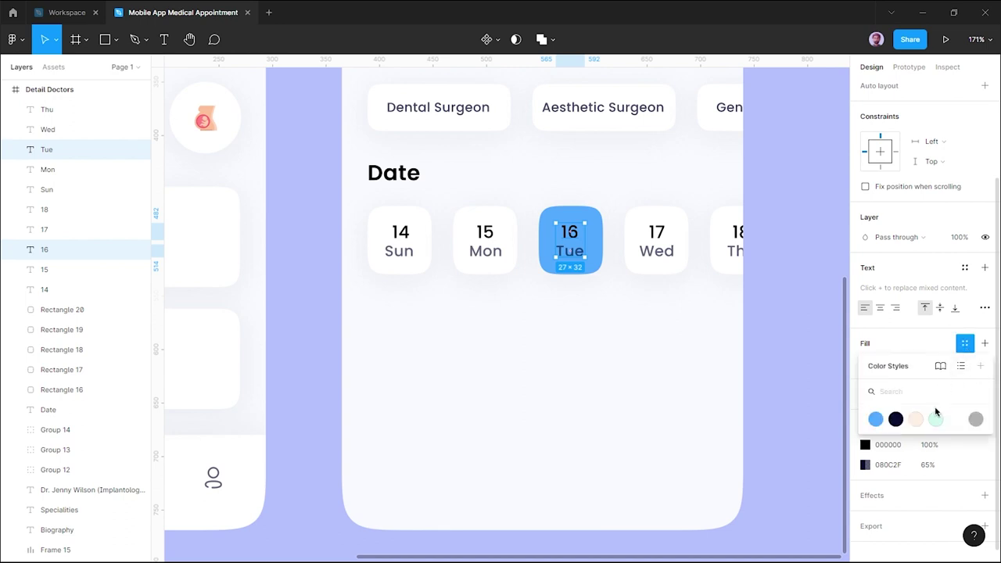
{"action": "left_click", "coordinate": [964, 444]}
{"action": "left_click", "coordinate": [812, 500]}
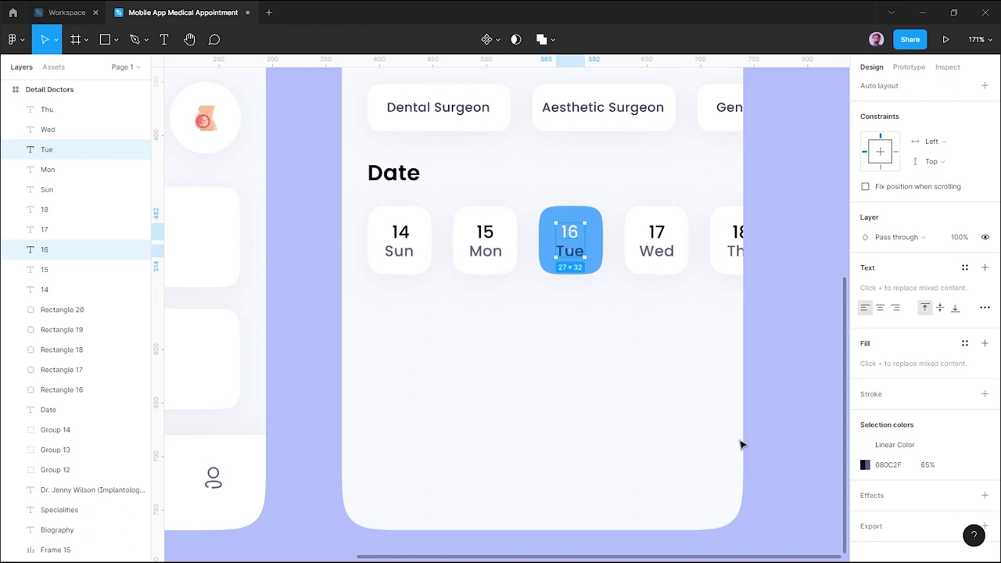
{"action": "left_click", "coordinate": [965, 464]}
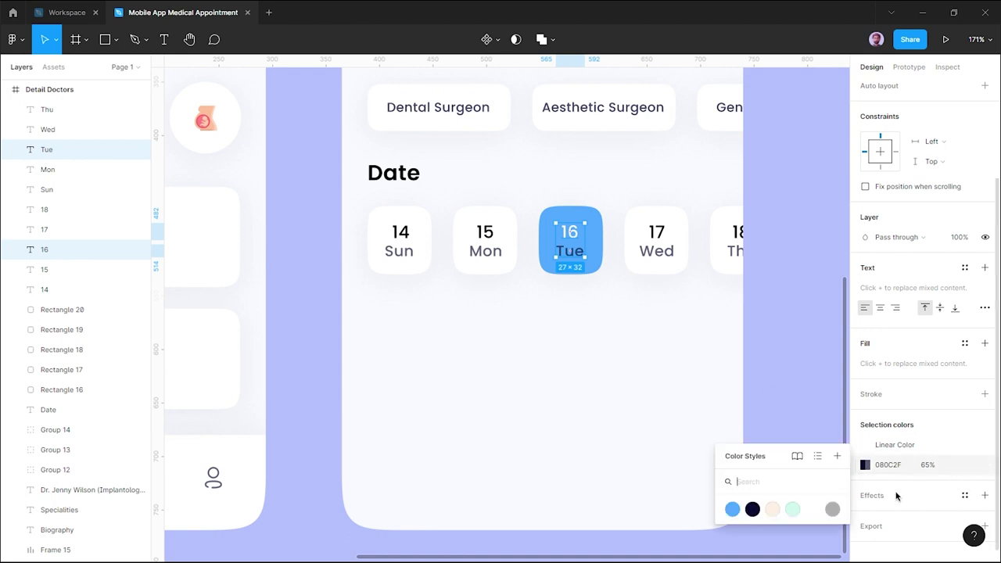
{"action": "left_click", "coordinate": [813, 507]}
Detach the Tue label's colour style and lower its fill opacity so it looks faded.
{"action": "left_click", "coordinate": [643, 362]}
{"action": "left_click", "coordinate": [581, 252]}
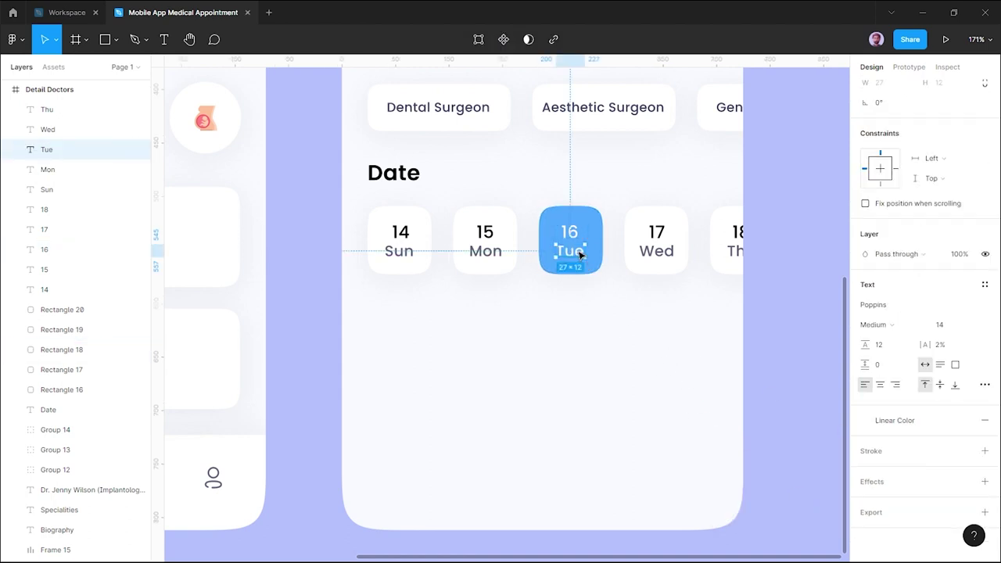
{"action": "left_click", "coordinate": [965, 421]}
{"action": "left_click", "coordinate": [938, 441]}
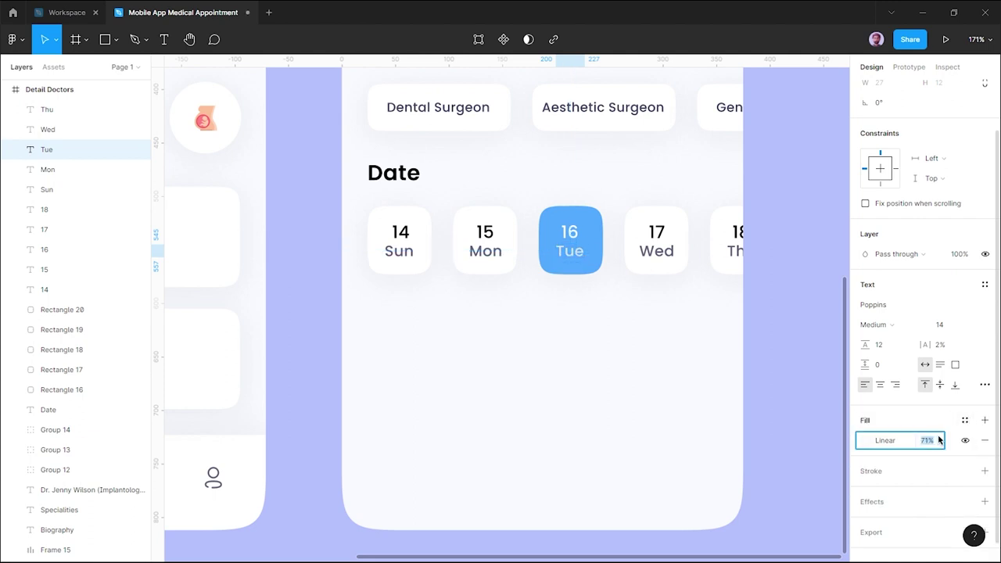
{"action": "left_click", "coordinate": [714, 390]}
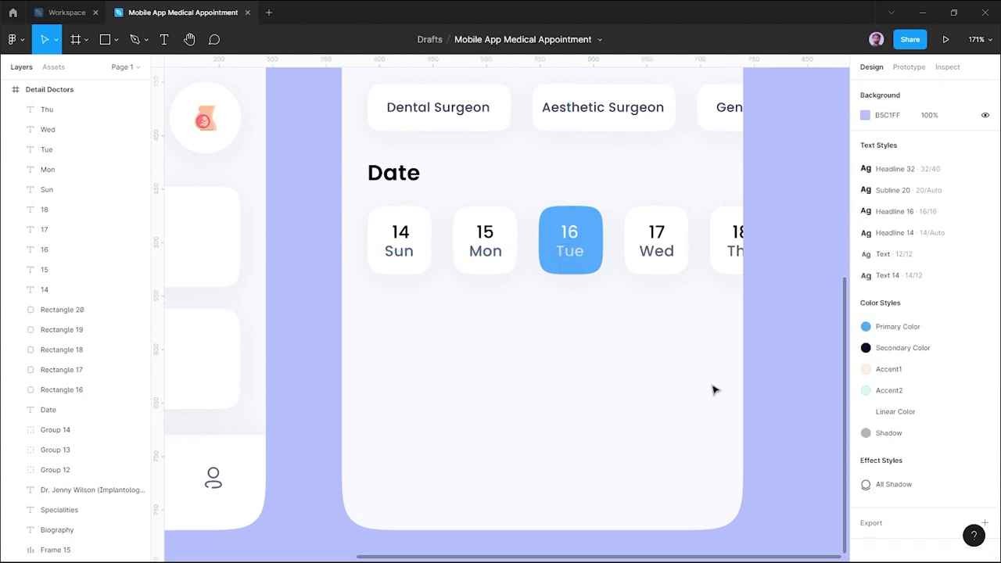
{"action": "scroll", "coordinate": [714, 390], "scroll_direction": "down", "scroll_amount": 5, "text": "ctrl"}
Place a copy of the Date heading below the date cards, aligned with the frame edge.
{"action": "scroll", "coordinate": [714, 390], "scroll_direction": "up", "scroll_amount": 3}
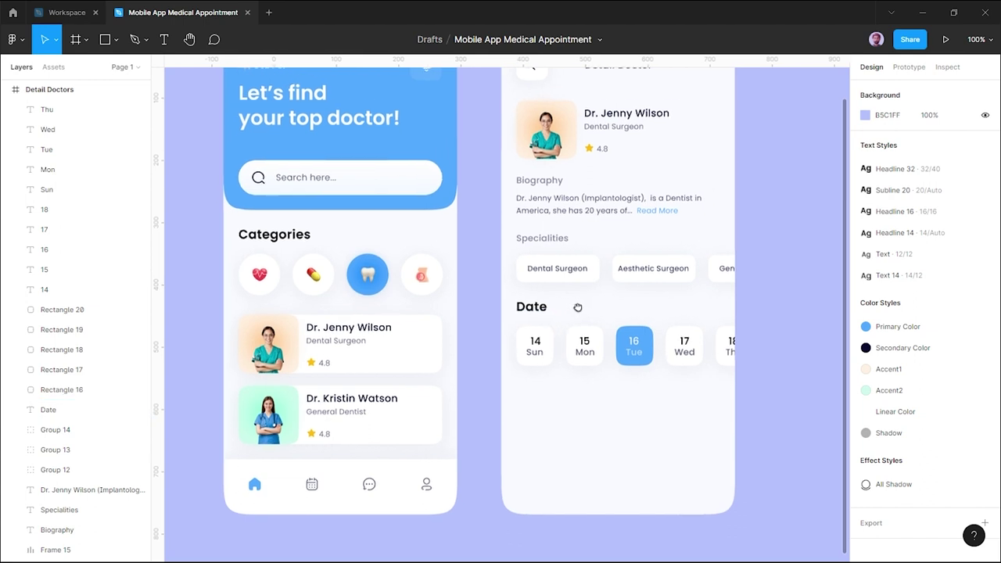
{"action": "left_click_drag", "start_coordinate": [559, 327], "coordinate": [592, 302]}
{"action": "scroll", "coordinate": [610, 364], "scroll_direction": "up", "scroll_amount": 1}
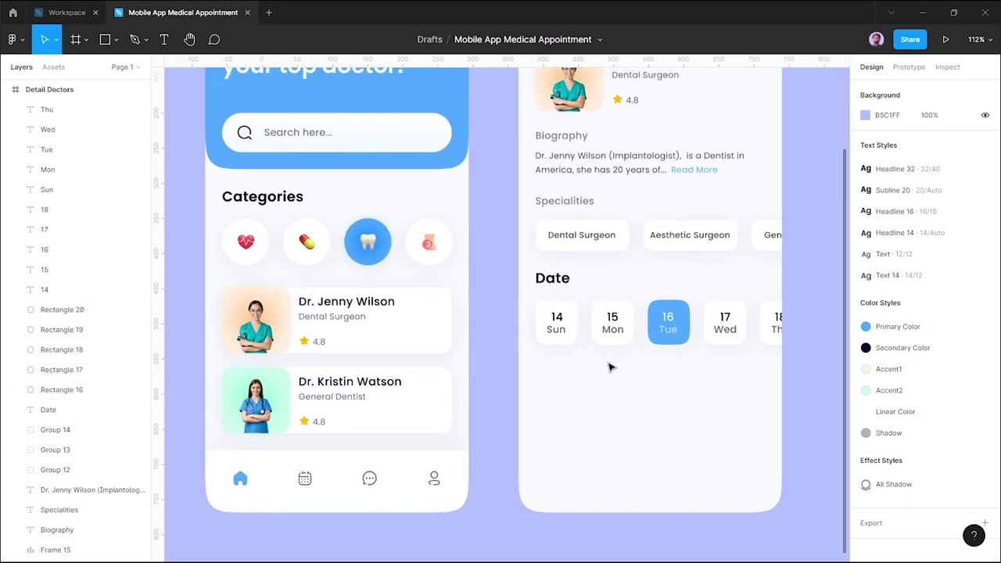
{"action": "scroll", "coordinate": [581, 342], "scroll_direction": "up", "scroll_amount": 1}
{"action": "left_click", "coordinate": [534, 258]}
{"action": "left_click_drag", "start_coordinate": [534, 259], "coordinate": [532, 354]}
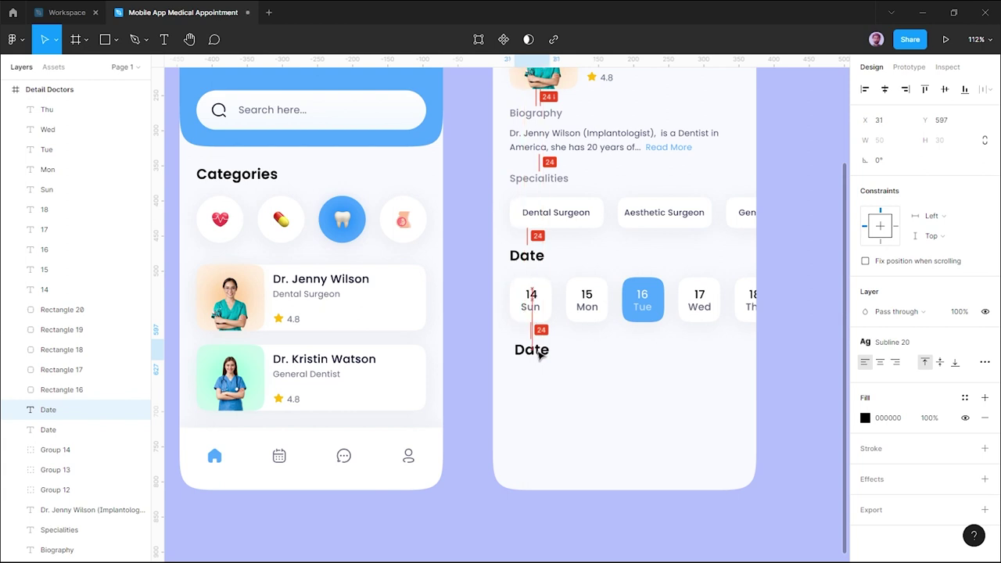
{"action": "left_click_drag", "start_coordinate": [532, 354], "coordinate": [532, 355]}
{"action": "left_click", "coordinate": [545, 353]}
{"action": "key", "text": "alt"}
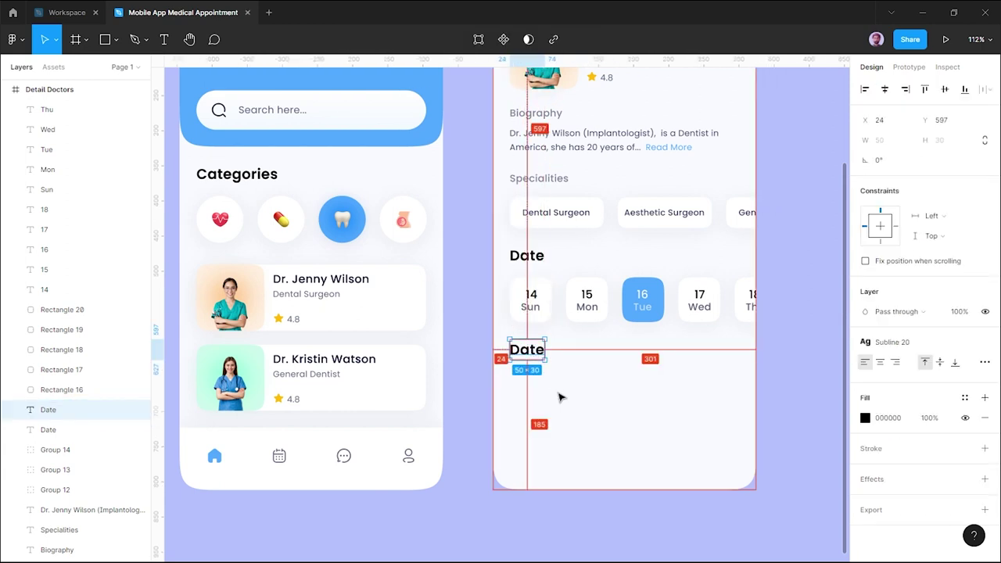
Change the copied heading's text to 'Time'.
{"action": "double_click", "coordinate": [530, 349]}
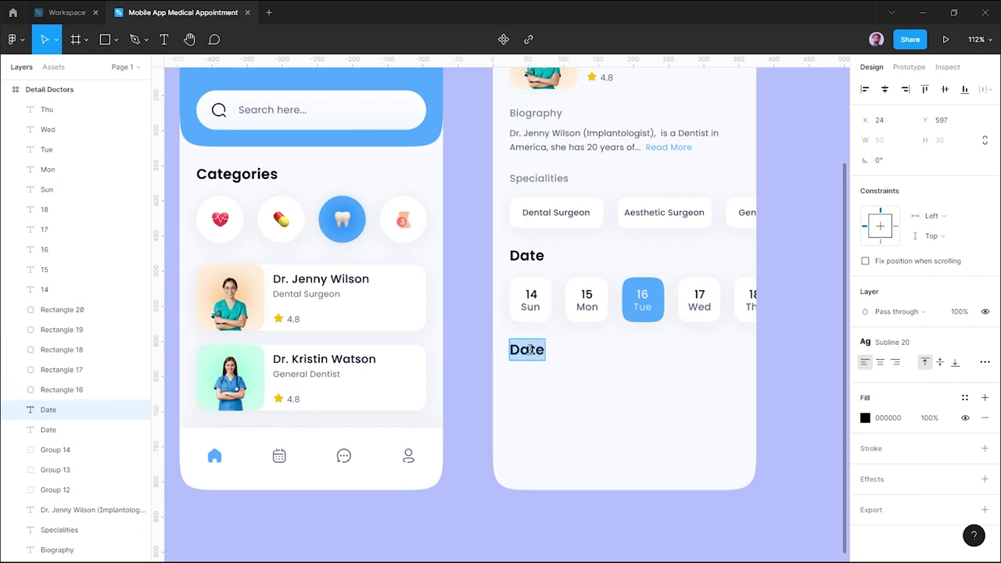
{"action": "type", "text": "Time"}
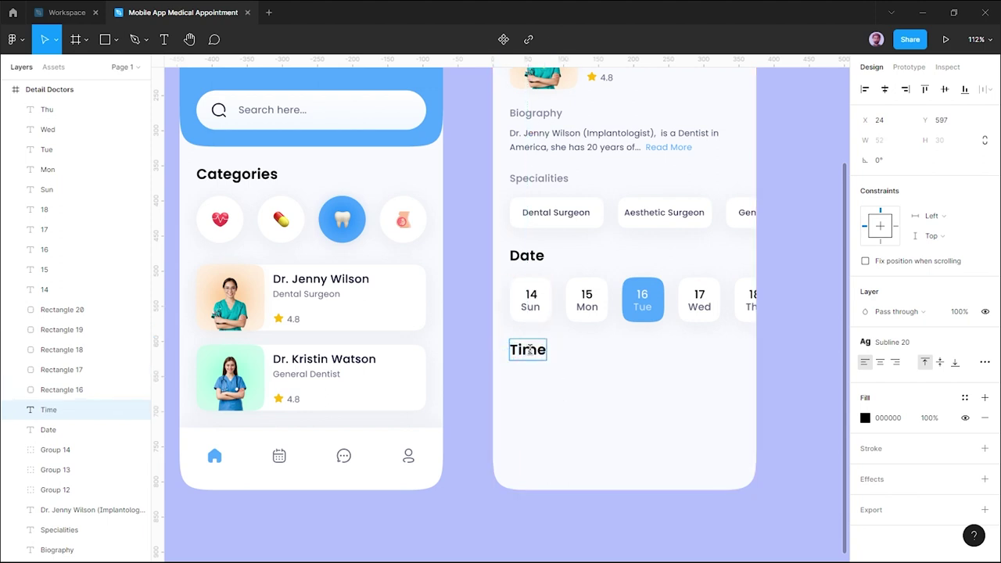
{"action": "left_click", "coordinate": [712, 391]}
{"action": "scroll", "coordinate": [786, 358], "scroll_direction": "right", "scroll_amount": 2}
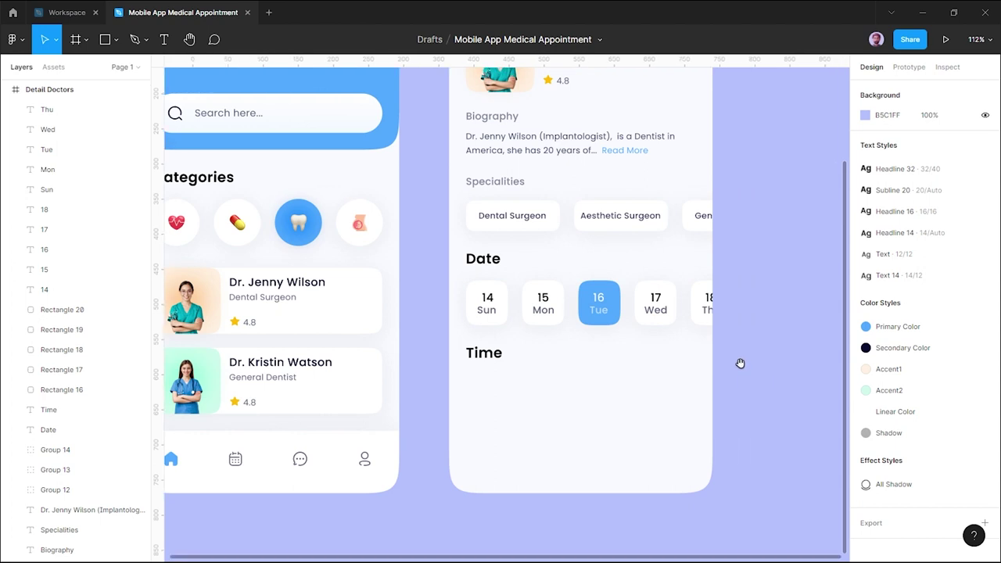
{"action": "scroll", "coordinate": [739, 362], "scroll_direction": "right", "scroll_amount": 2}
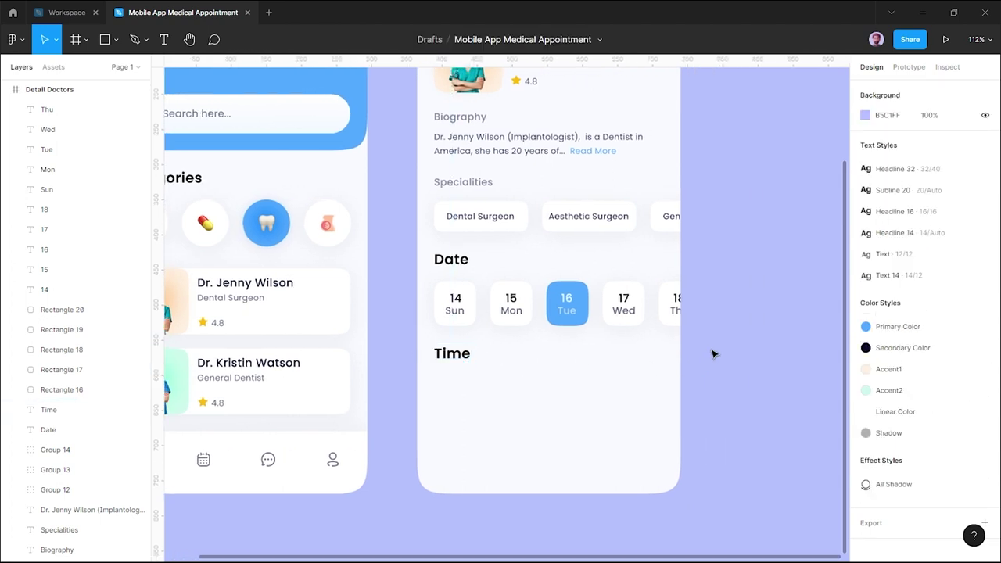
{"action": "scroll", "coordinate": [712, 355], "scroll_direction": "up", "scroll_amount": 3, "text": "ctrl"}
Detach the date numbers' text style and set their line height to 14.
{"action": "left_click", "coordinate": [352, 277]}
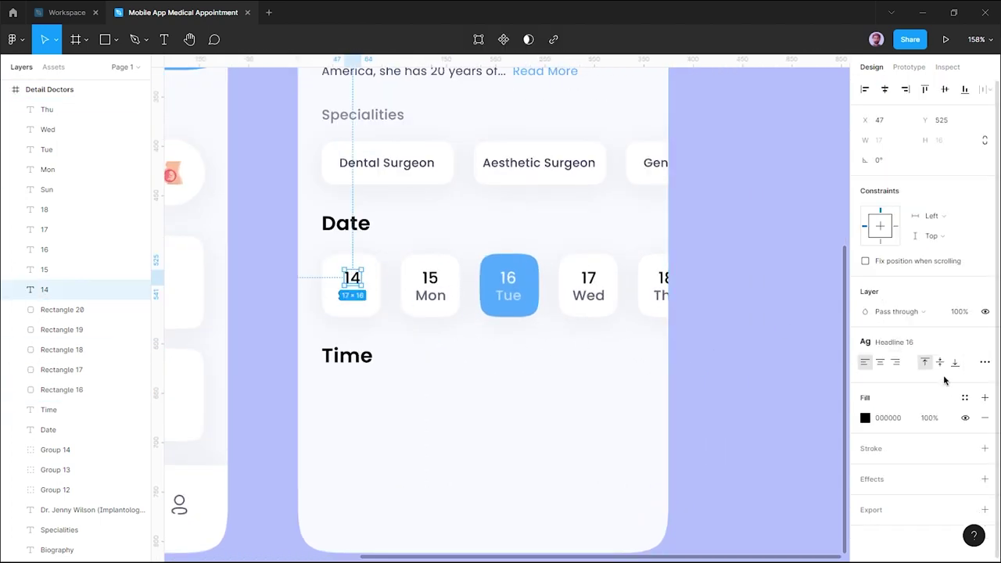
{"action": "left_click", "coordinate": [983, 343]}
{"action": "left_click", "coordinate": [892, 402]}
{"action": "type", "text": "14"}
{"action": "key", "text": "Return"}
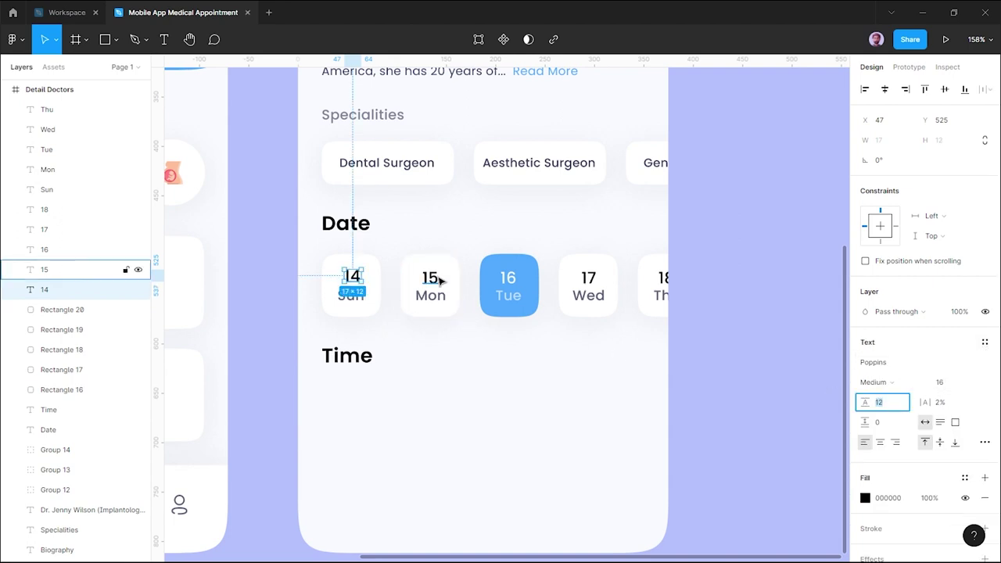
{"action": "left_click", "coordinate": [432, 280]}
{"action": "left_click", "coordinate": [508, 278], "text": "shift"}
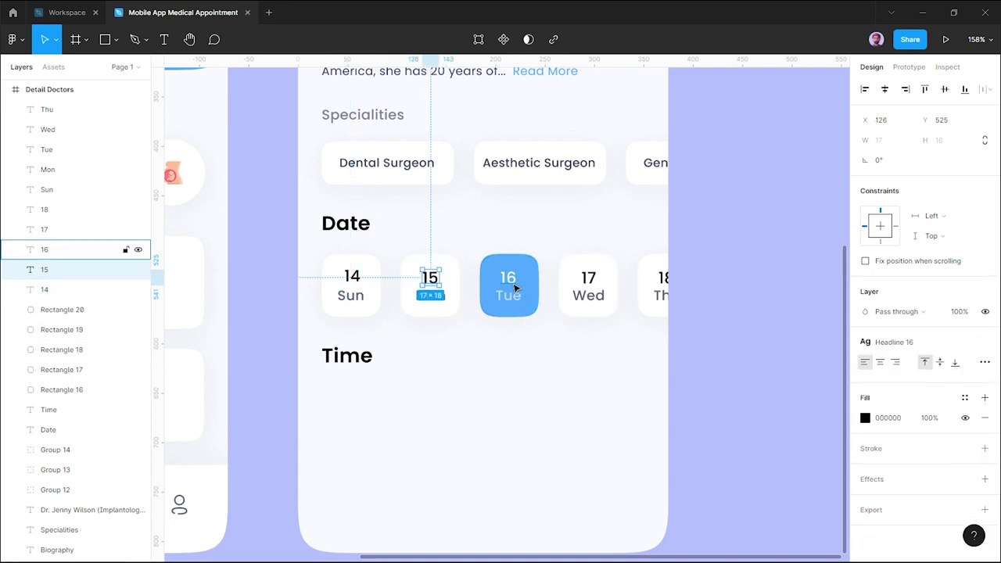
{"action": "left_click", "coordinate": [588, 278], "text": "shift"}
{"action": "left_click", "coordinate": [660, 280], "text": "shift"}
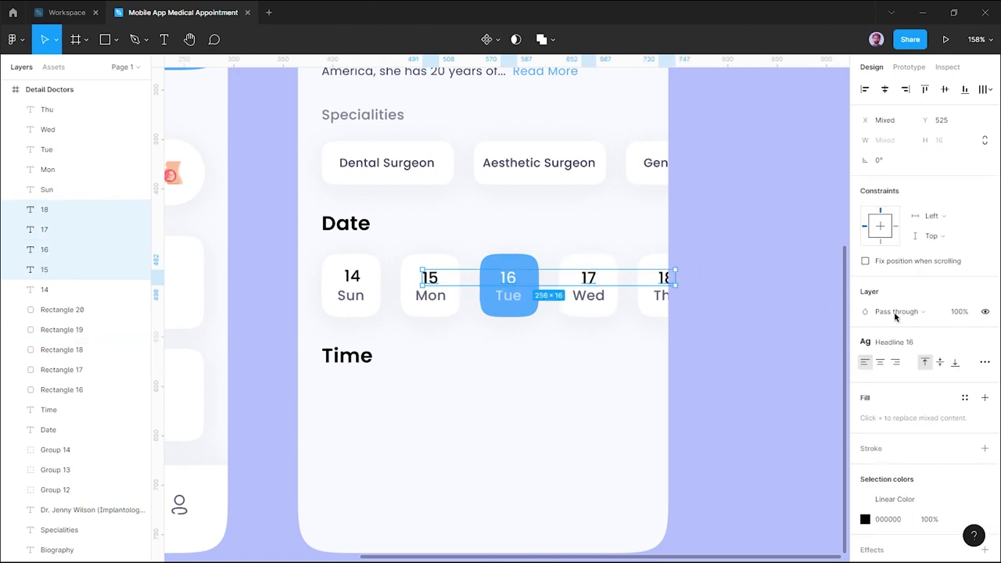
{"action": "left_click", "coordinate": [985, 341]}
{"action": "left_click", "coordinate": [890, 402]}
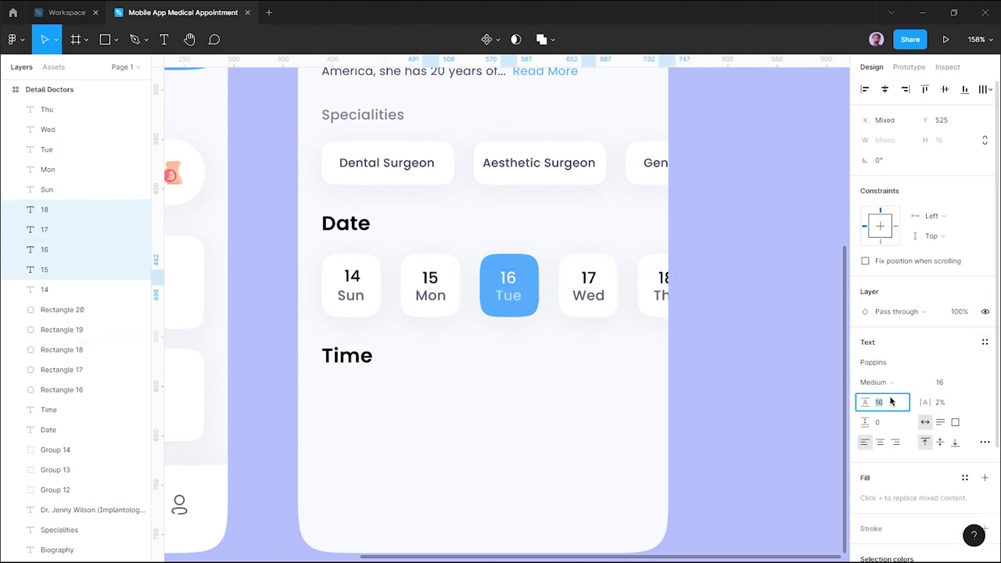
{"action": "left_click", "coordinate": [631, 390]}
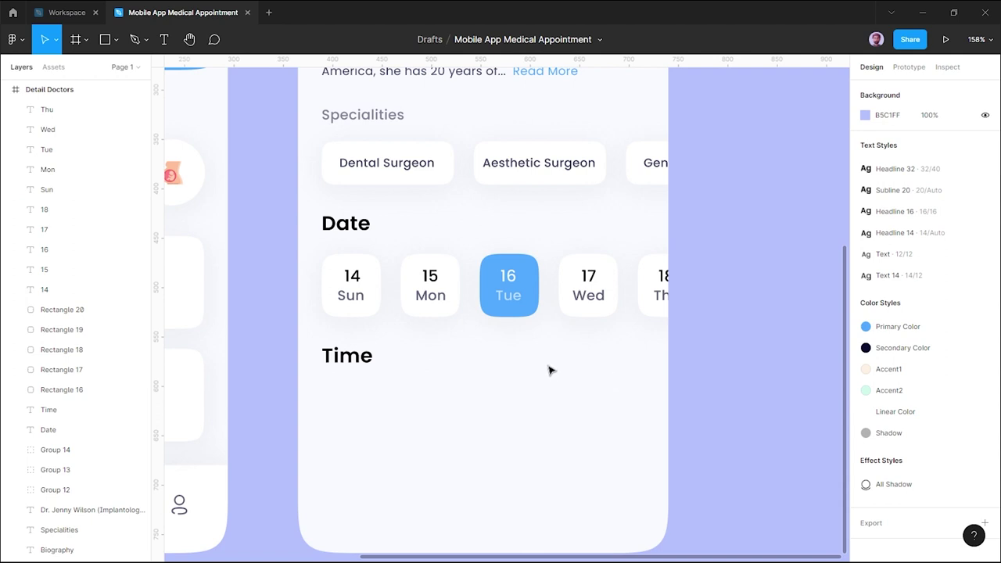
Change the Sun, Mon, Tue, Wed and Thu labels to Regular weight.
{"action": "left_click", "coordinate": [361, 298]}
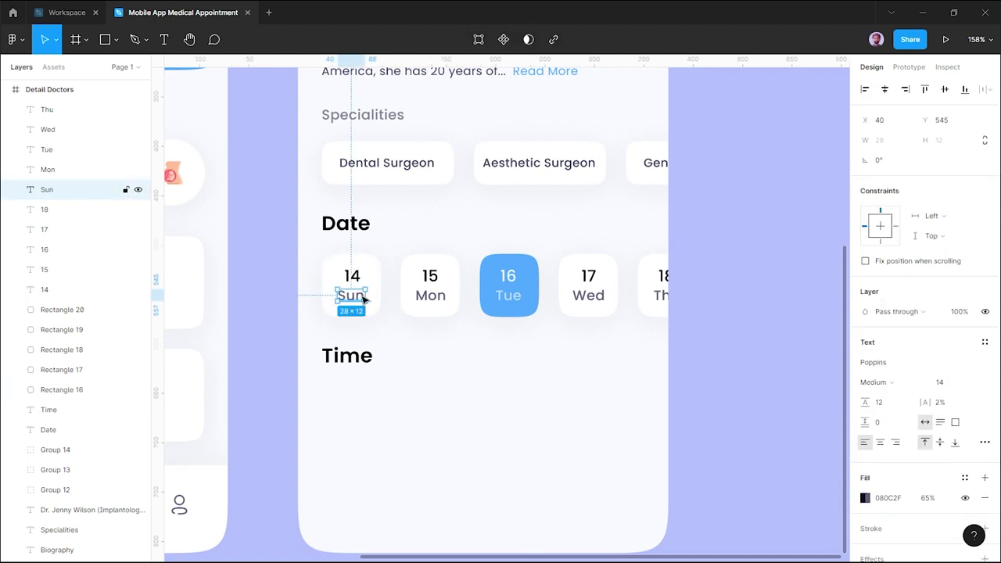
{"action": "left_click", "coordinate": [427, 303], "text": "shift"}
{"action": "left_click", "coordinate": [512, 300], "text": "shift"}
{"action": "left_click", "coordinate": [586, 300], "text": "shift"}
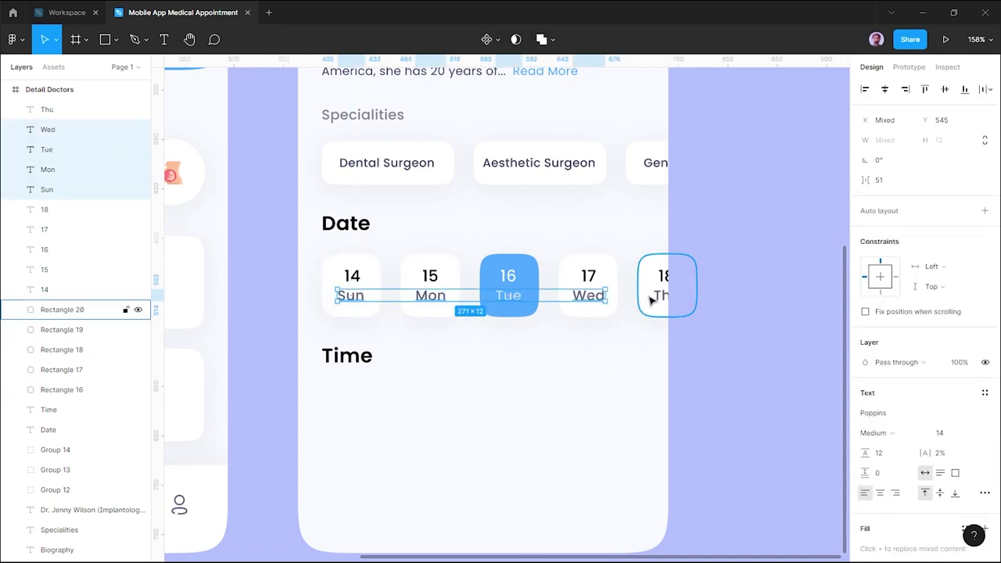
{"action": "left_click", "coordinate": [651, 301], "text": "shift"}
{"action": "left_click", "coordinate": [899, 381]}
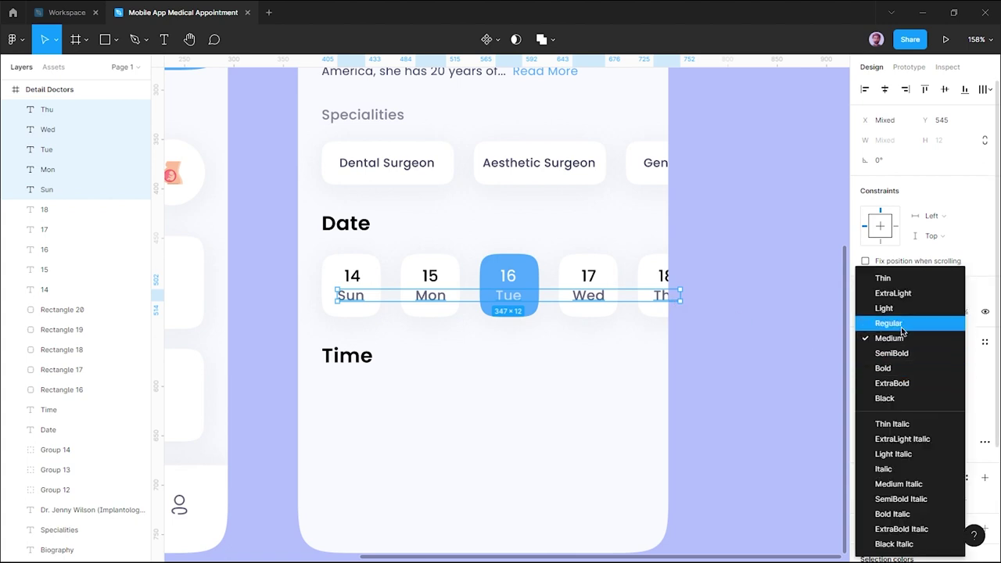
{"action": "left_click", "coordinate": [901, 325]}
{"action": "left_click", "coordinate": [471, 391]}
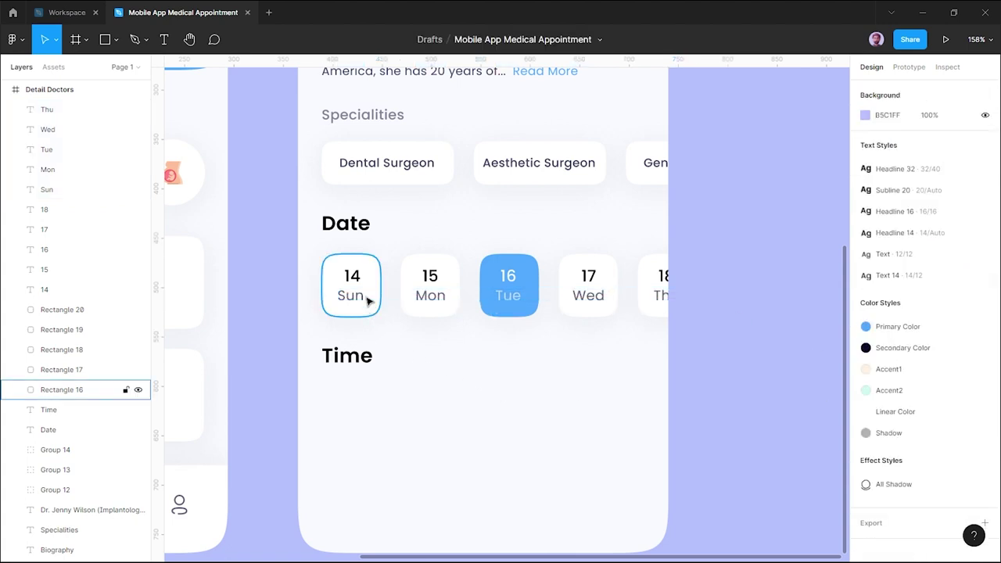
{"action": "scroll", "coordinate": [367, 301], "scroll_direction": "up", "scroll_amount": 2, "text": "ctrl"}
Align horizontal centres of 14 with Sun and 15 with Mon.
{"action": "left_click", "coordinate": [349, 298]}
{"action": "left_click", "coordinate": [350, 275], "text": "shift"}
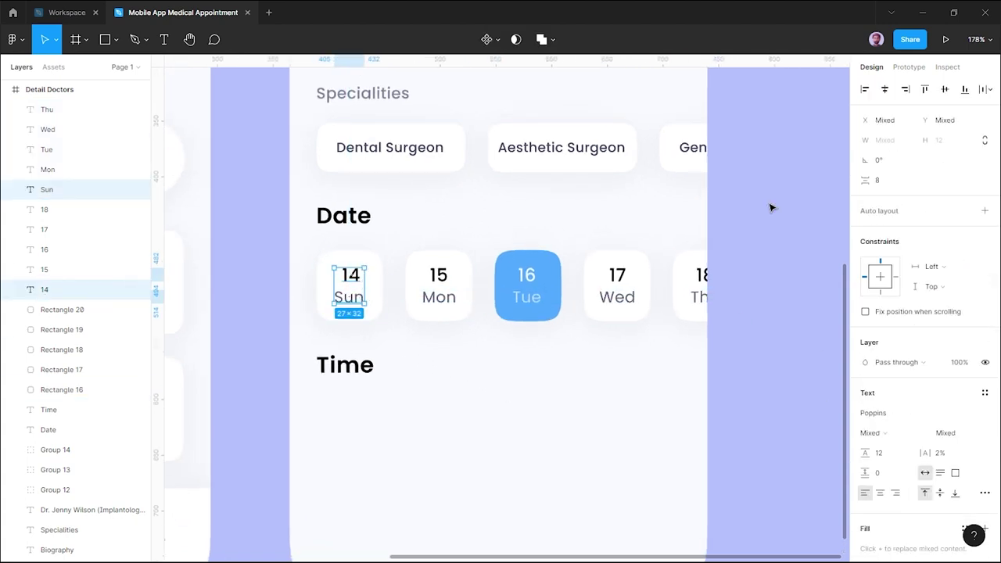
{"action": "left_click", "coordinate": [884, 89]}
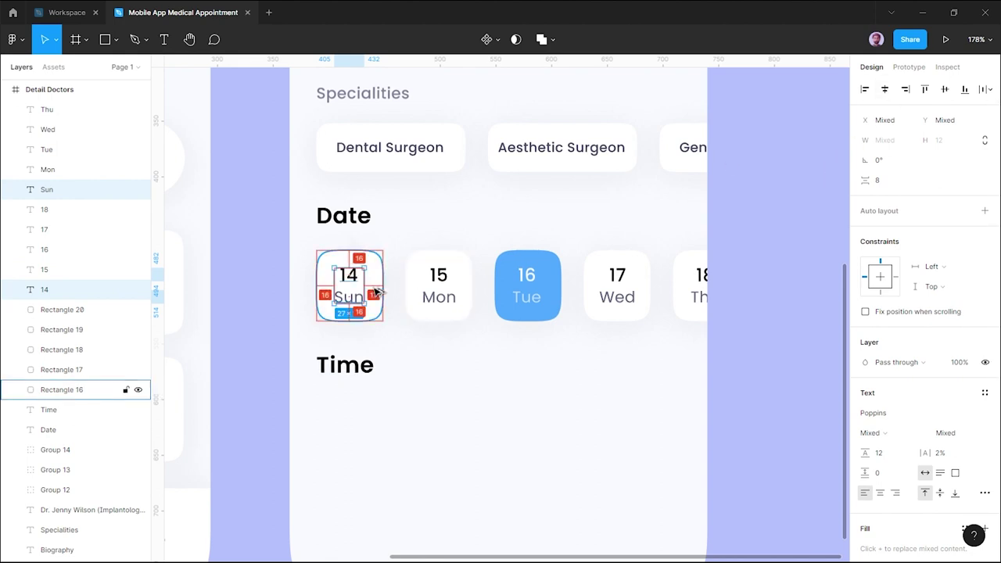
{"action": "left_click", "coordinate": [438, 274]}
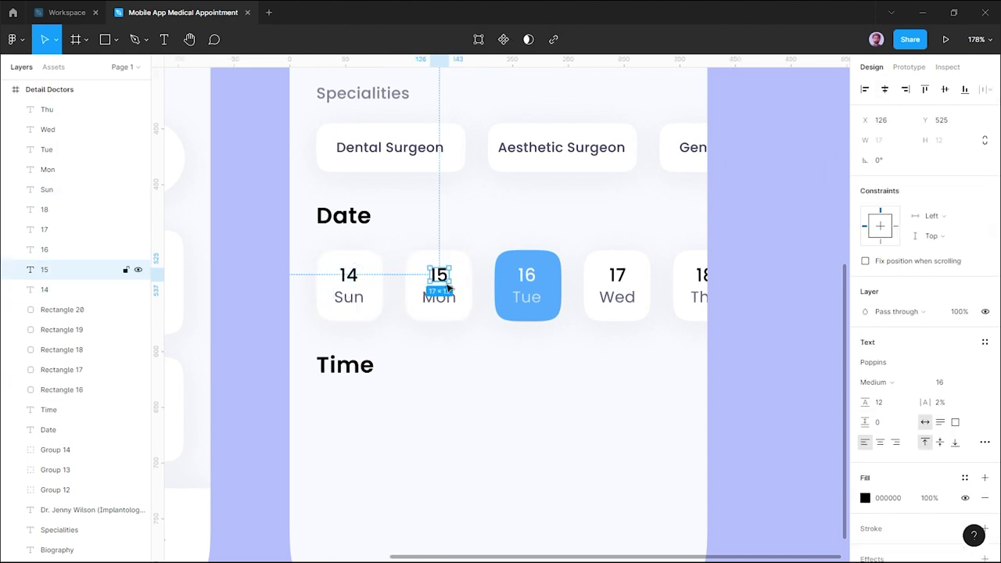
{"action": "left_click", "coordinate": [440, 299], "text": "shift"}
{"action": "left_click", "coordinate": [884, 89]}
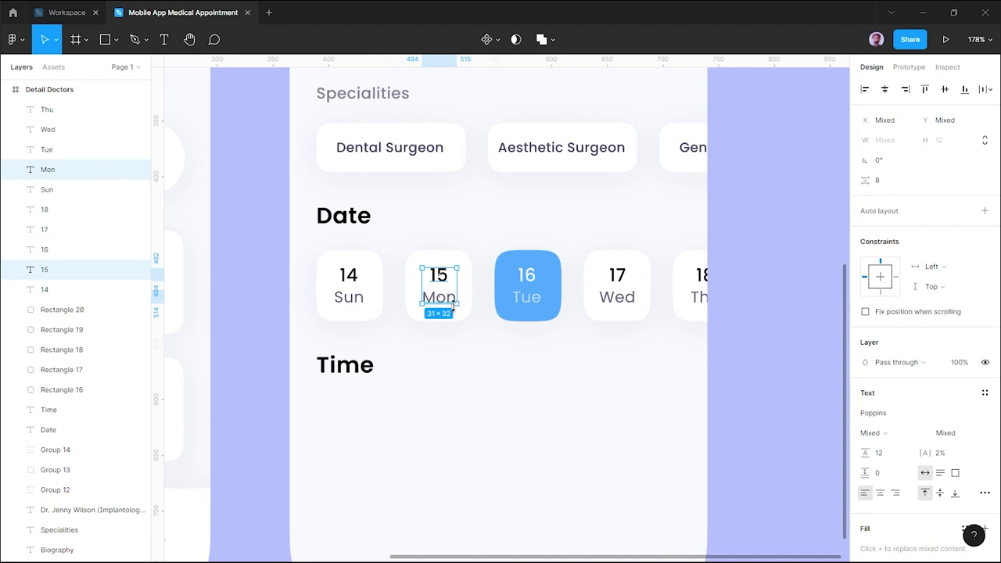
{"action": "left_click", "coordinate": [456, 346]}
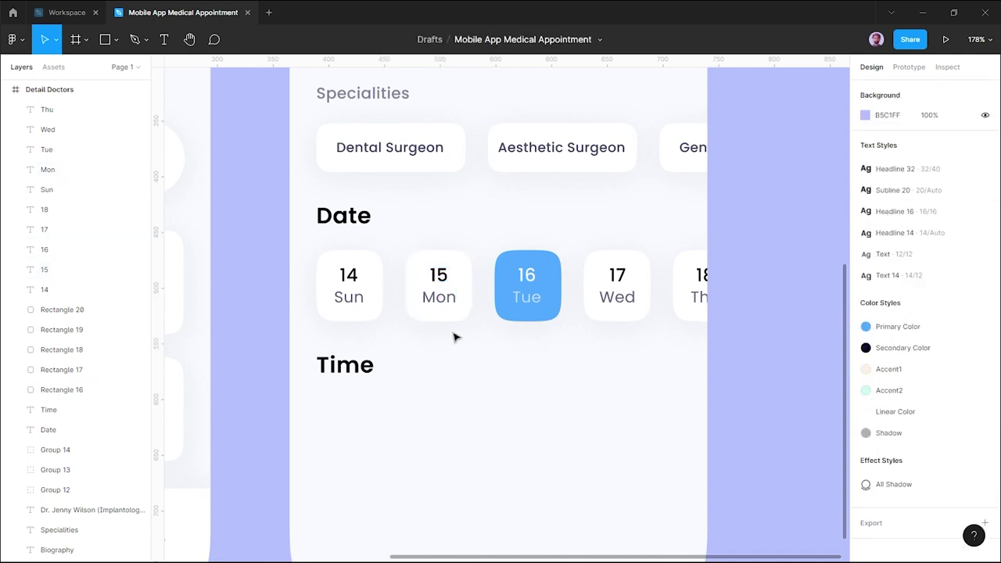
{"action": "left_click", "coordinate": [438, 298]}
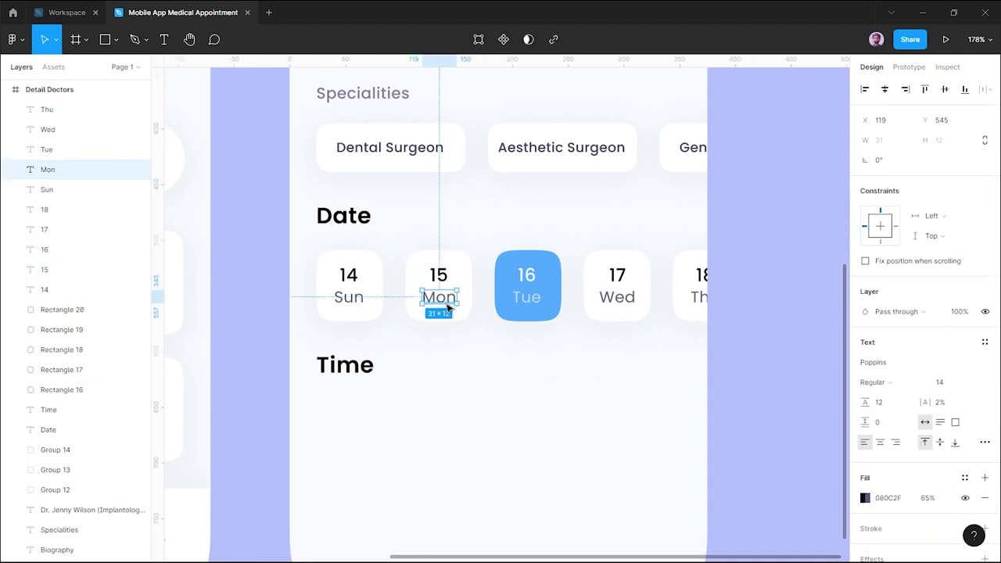
Centre 16 over Tue and nudge the pair one unit right, then select the 17 / Wed and 18 / Thu pairs.
{"action": "left_click", "coordinate": [526, 297]}
{"action": "left_click", "coordinate": [526, 275], "text": "shift"}
{"action": "left_click", "coordinate": [884, 89]}
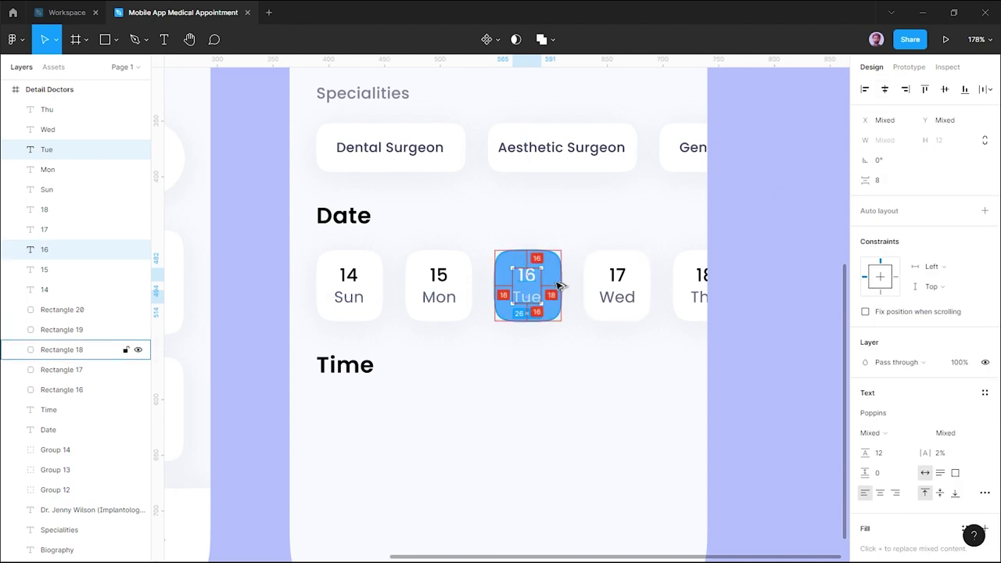
{"action": "key", "text": "Right"}
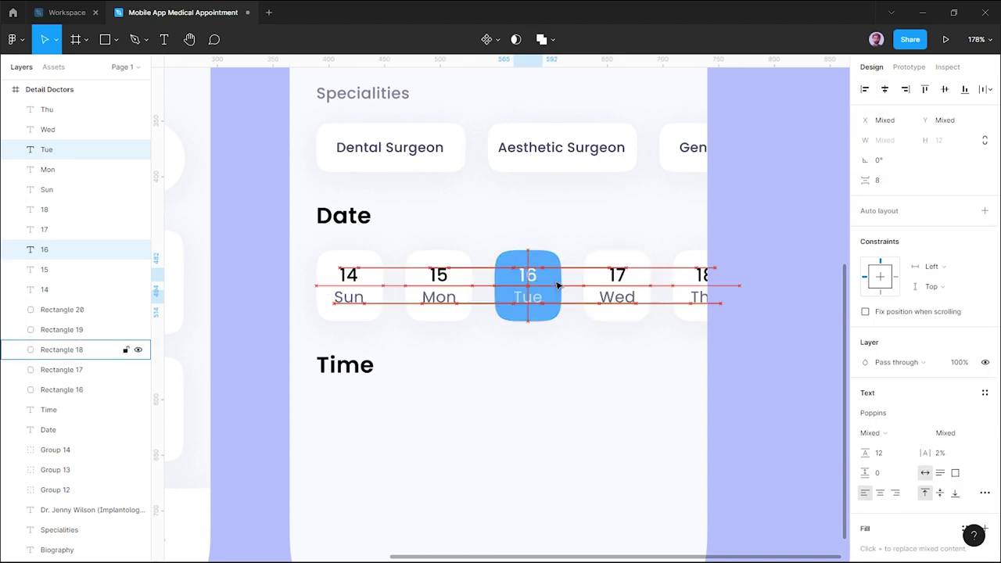
{"action": "left_click", "coordinate": [617, 274]}
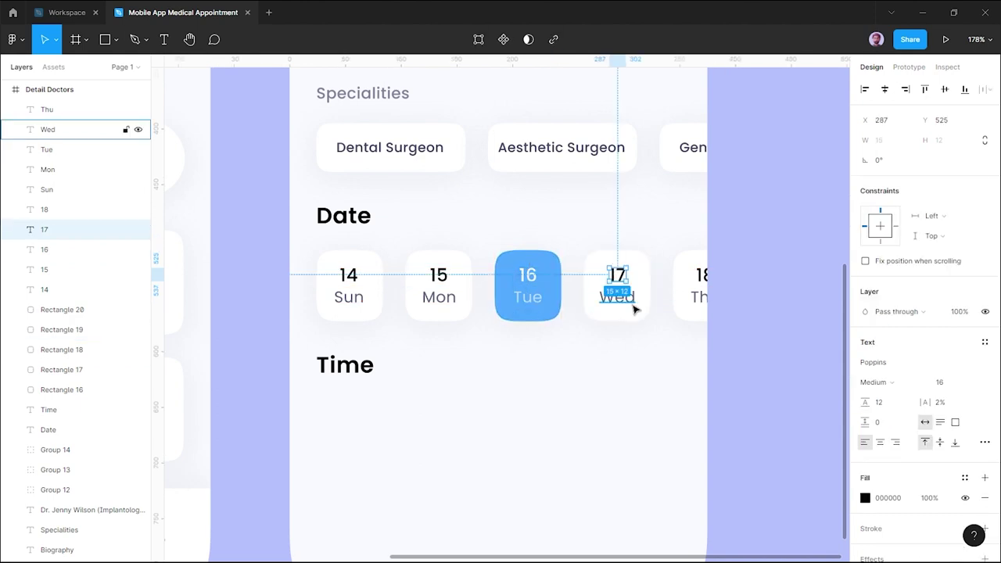
{"action": "left_click", "coordinate": [622, 299], "text": "shift"}
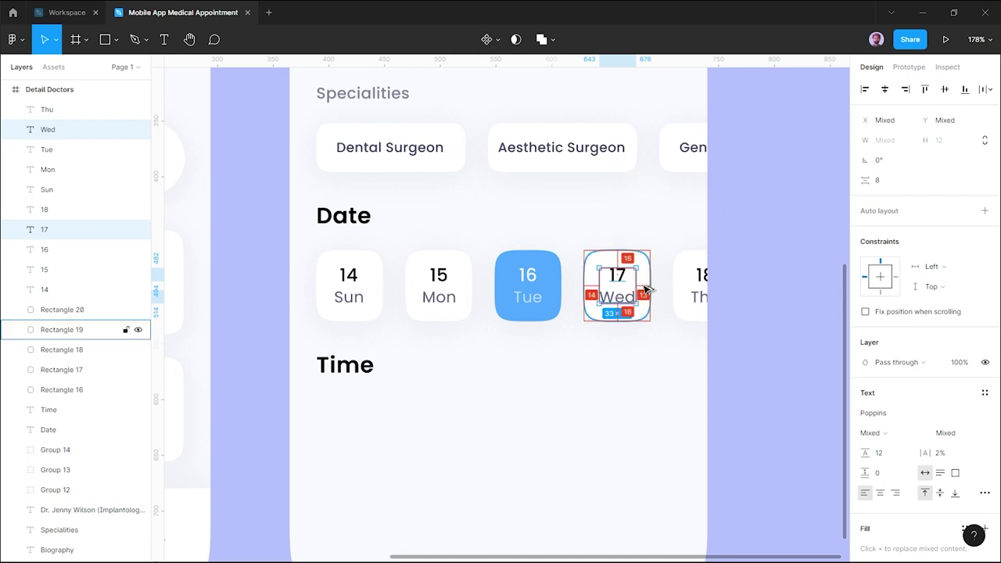
{"action": "left_click", "coordinate": [702, 275]}
{"action": "left_click", "coordinate": [699, 297], "text": "shift"}
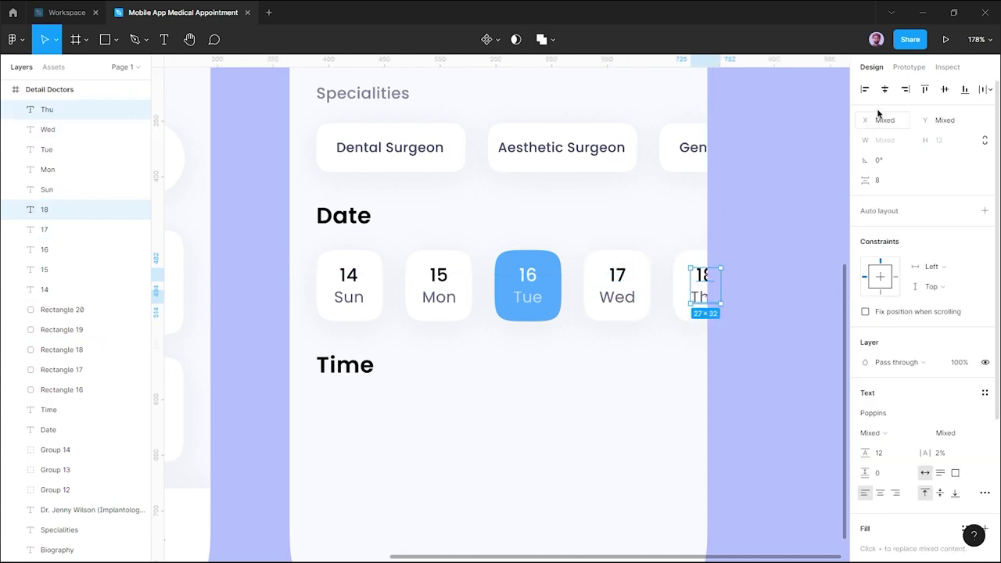
{"action": "left_click", "coordinate": [657, 366]}
{"action": "scroll", "coordinate": [630, 366], "scroll_direction": "down", "scroll_amount": 5, "text": "ctrl"}
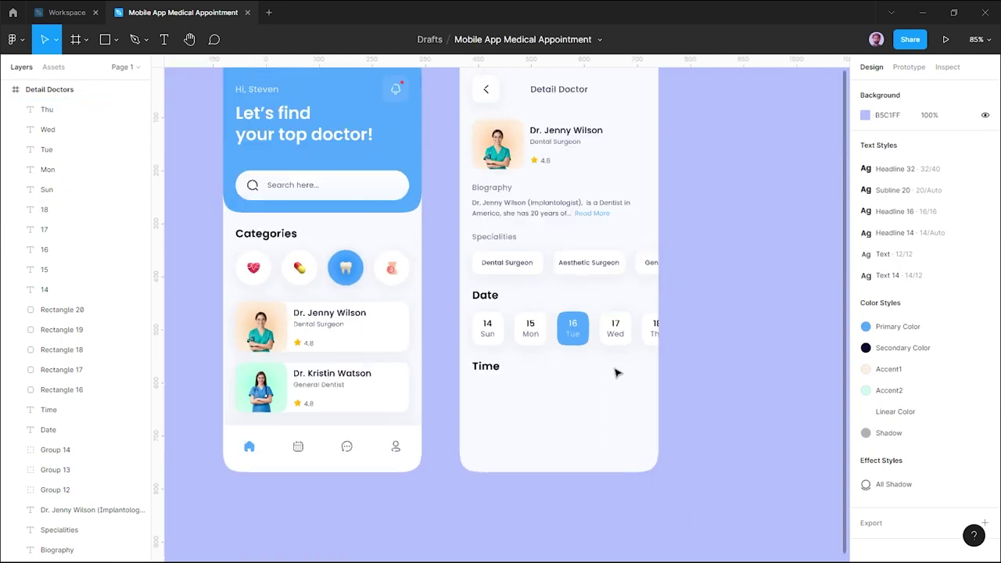
{"action": "scroll", "coordinate": [617, 371], "scroll_direction": "up", "scroll_amount": 2}
{"action": "scroll", "coordinate": [617, 373], "scroll_direction": "up", "scroll_amount": 1}
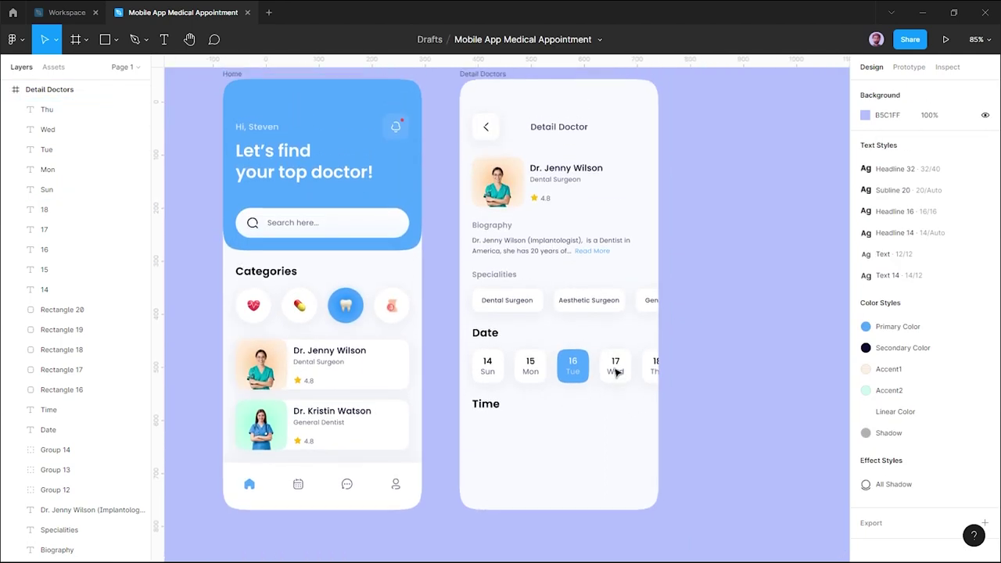
{"action": "scroll", "coordinate": [617, 373], "scroll_direction": "up", "scroll_amount": 1}
{"action": "scroll", "coordinate": [617, 373], "scroll_direction": "down", "scroll_amount": 3}
{"action": "scroll", "coordinate": [579, 386], "scroll_direction": "down", "scroll_amount": 3}
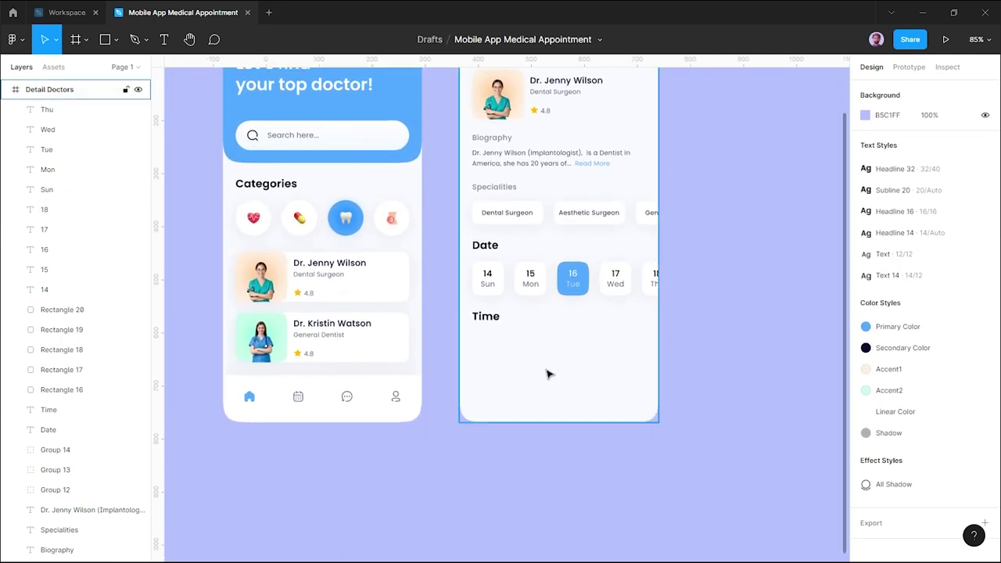
{"action": "scroll", "coordinate": [547, 373], "scroll_direction": "up", "scroll_amount": 2, "text": "ctrl"}
{"action": "scroll", "coordinate": [519, 377], "scroll_direction": "up", "scroll_amount": 1, "text": "ctrl"}
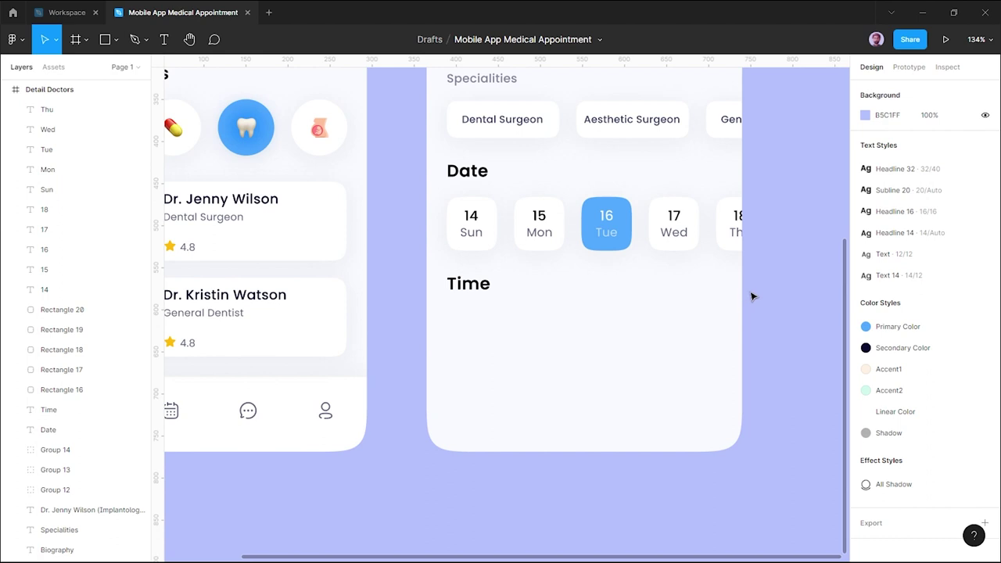
{"action": "scroll", "coordinate": [696, 320], "scroll_direction": "up", "scroll_amount": 1}
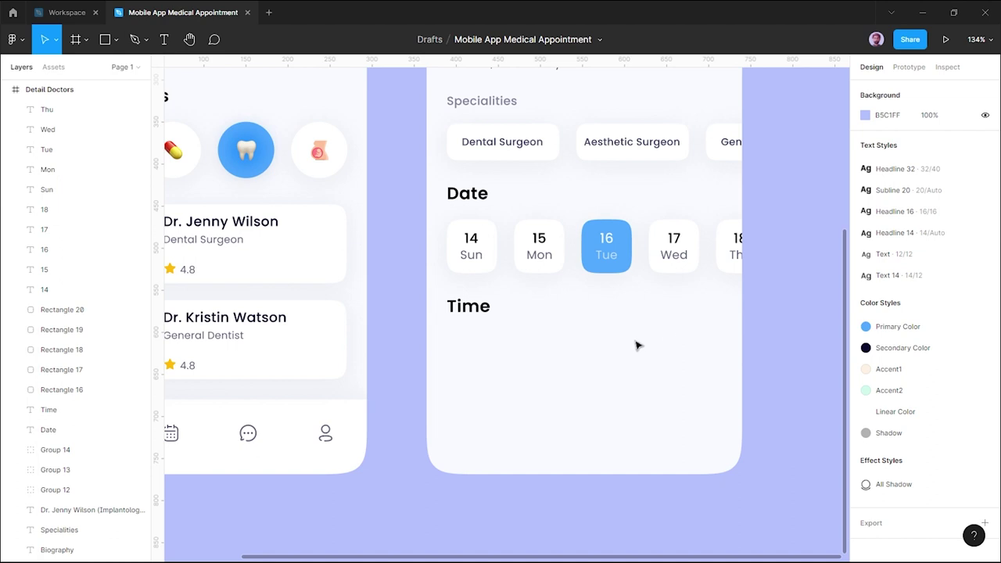
{"action": "key", "text": "r"}
Draw a rectangle below the Time heading and size it to 94 × 36.
{"action": "left_click_drag", "start_coordinate": [454, 340], "coordinate": [548, 364]}
{"action": "left_click", "coordinate": [574, 369]}
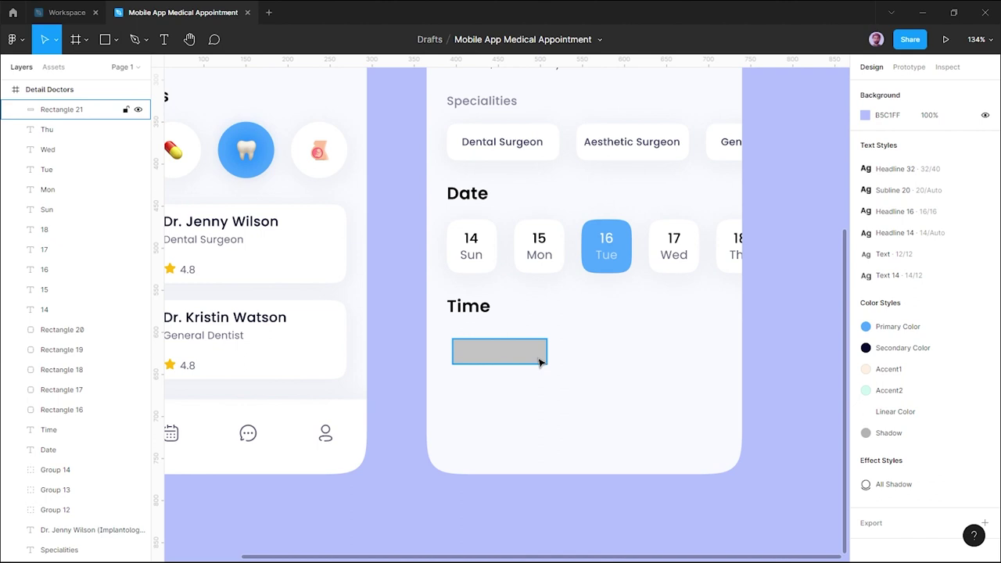
{"action": "left_click", "coordinate": [542, 352]}
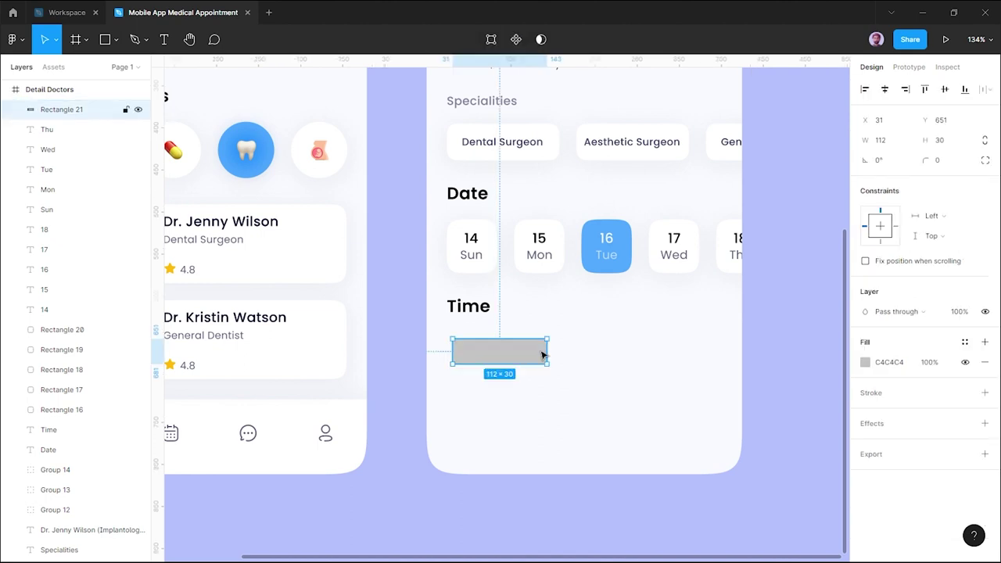
{"action": "left_click_drag", "start_coordinate": [547, 350], "coordinate": [535, 354]}
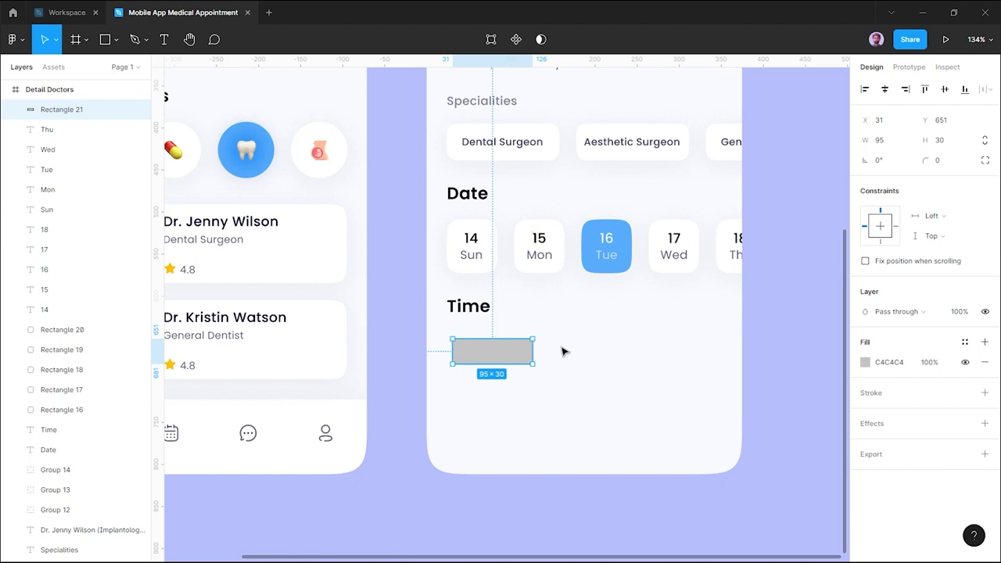
{"action": "left_click", "coordinate": [894, 142]}
{"action": "type", "text": "94"}
{"action": "left_click", "coordinate": [944, 140]}
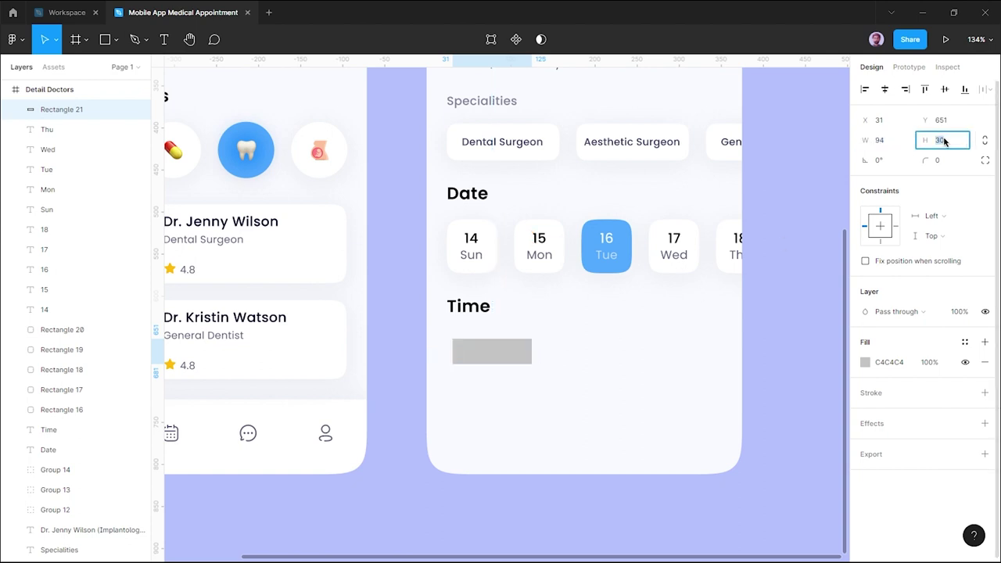
{"action": "type", "text": "36"}
Round the rectangle's corners to radius 35 and move it flush under Time.
{"action": "left_click", "coordinate": [585, 338]}
{"action": "left_click", "coordinate": [524, 357]}
{"action": "scroll", "coordinate": [524, 357], "scroll_direction": "up", "scroll_amount": 3}
{"action": "scroll", "coordinate": [524, 355], "scroll_direction": "up", "scroll_amount": 3}
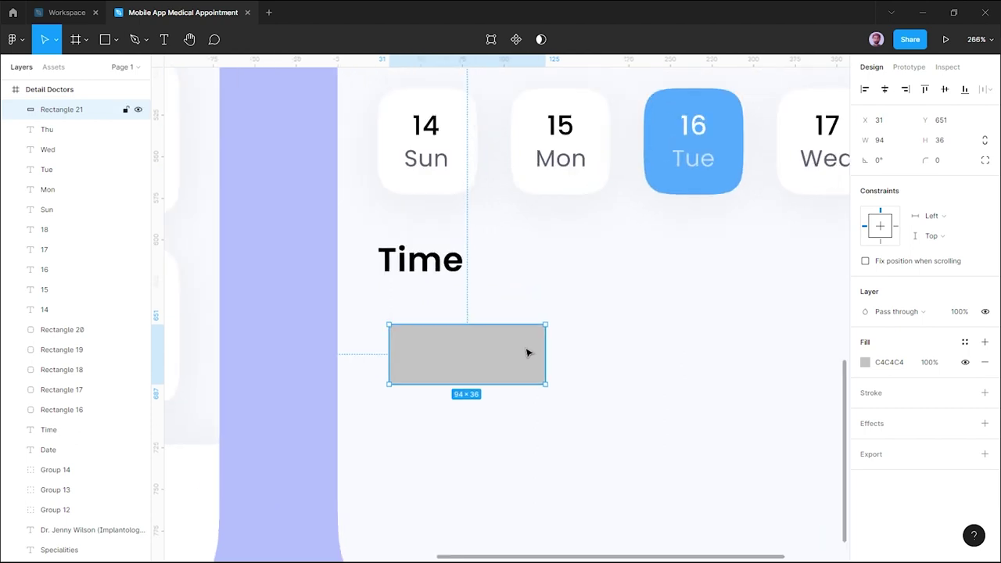
{"action": "left_click", "coordinate": [965, 161]}
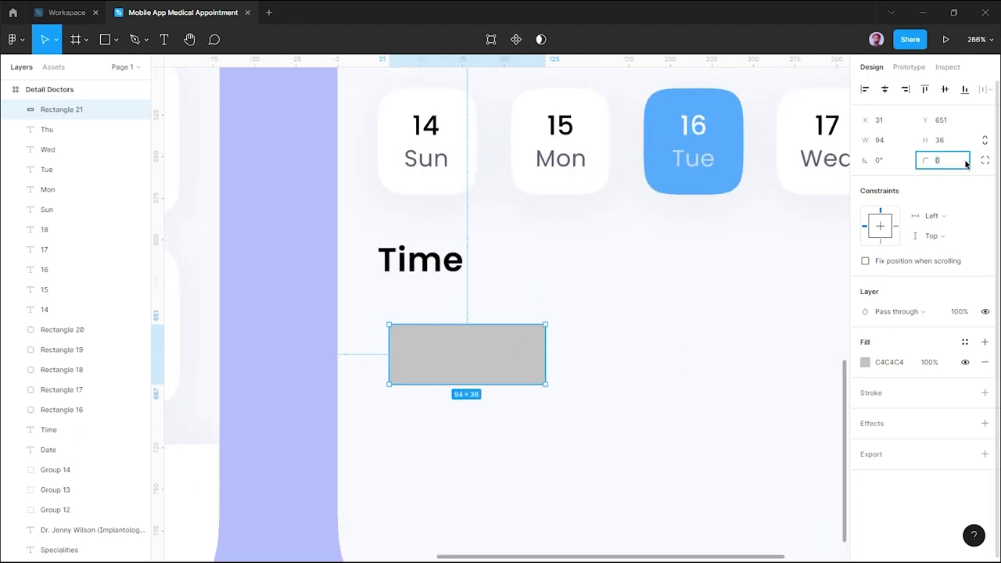
{"action": "type", "text": "135"}
{"action": "key", "text": "Return"}
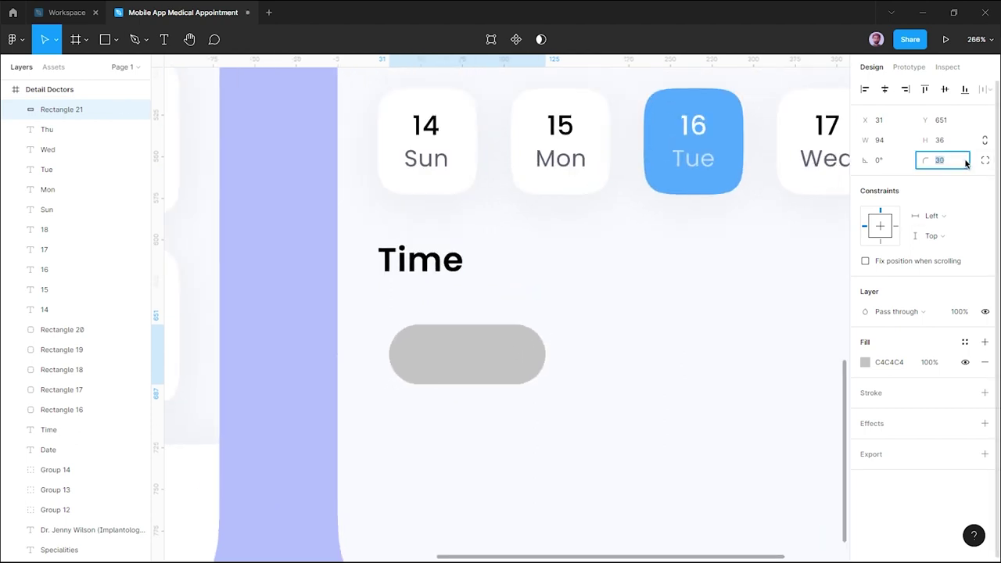
{"action": "left_click", "coordinate": [653, 353]}
{"action": "left_click_drag", "start_coordinate": [517, 369], "coordinate": [503, 351]}
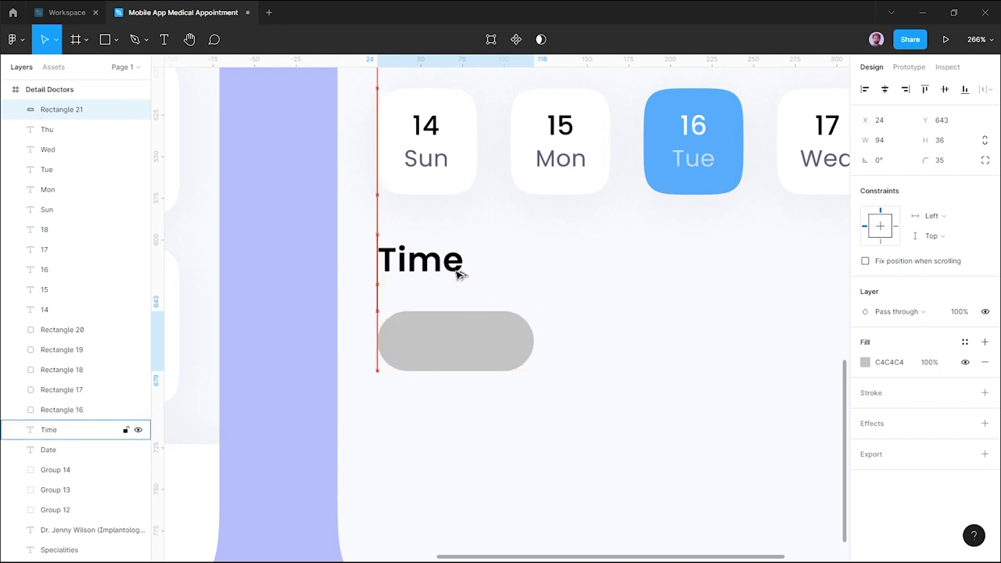
Apply the All Shadow effect style and a white FFFFFF fill to the pill.
{"action": "left_click", "coordinate": [638, 365]}
{"action": "mouse_move", "coordinate": [638, 365]}
{"action": "left_mouse_down"}
{"action": "mouse_move", "coordinate": [465, 315]}
{"action": "mouse_move", "coordinate": [511, 304]}
{"action": "left_mouse_up"}
{"action": "left_click", "coordinate": [395, 301]}
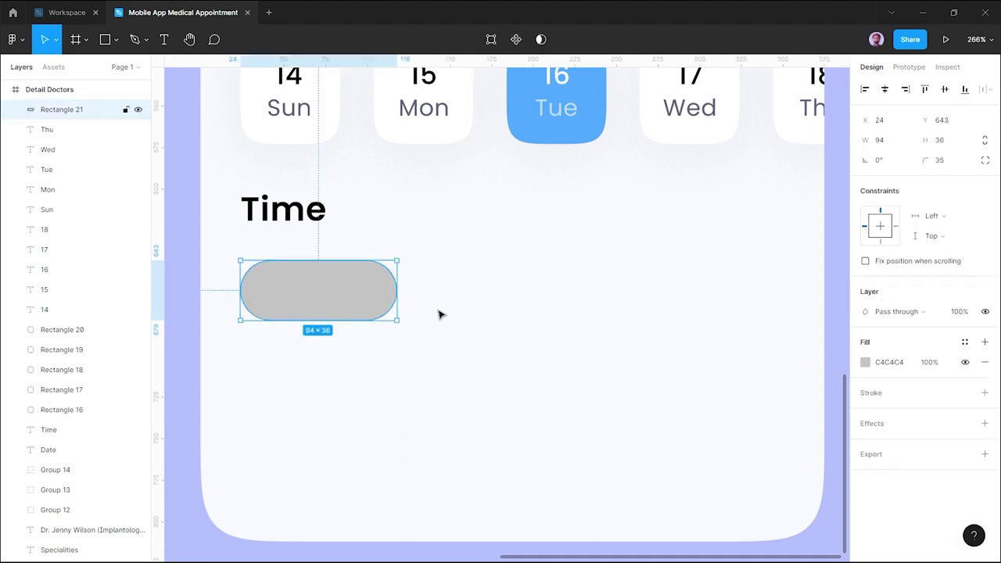
{"action": "left_click", "coordinate": [913, 423]}
{"action": "left_click", "coordinate": [964, 424]}
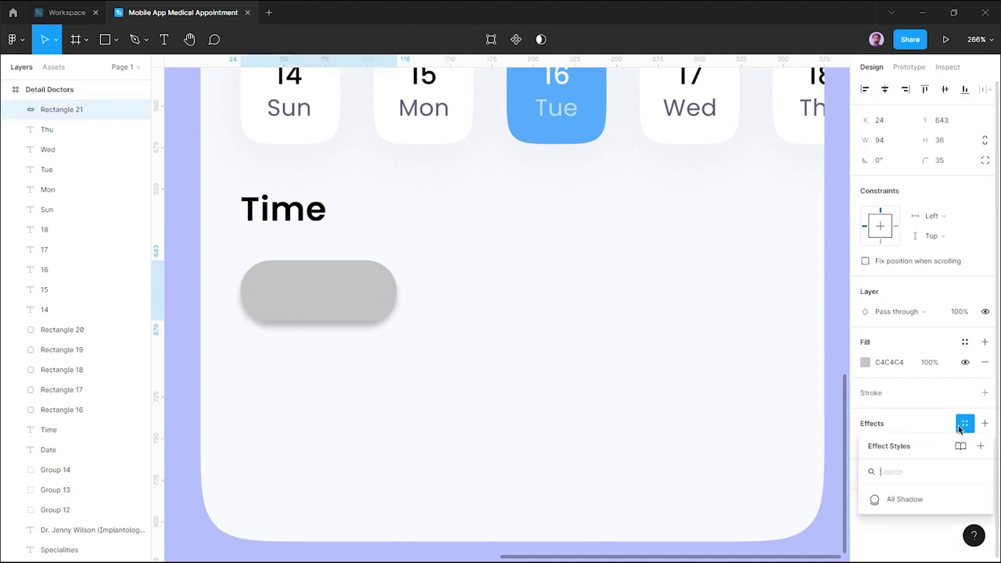
{"action": "left_click", "coordinate": [892, 497]}
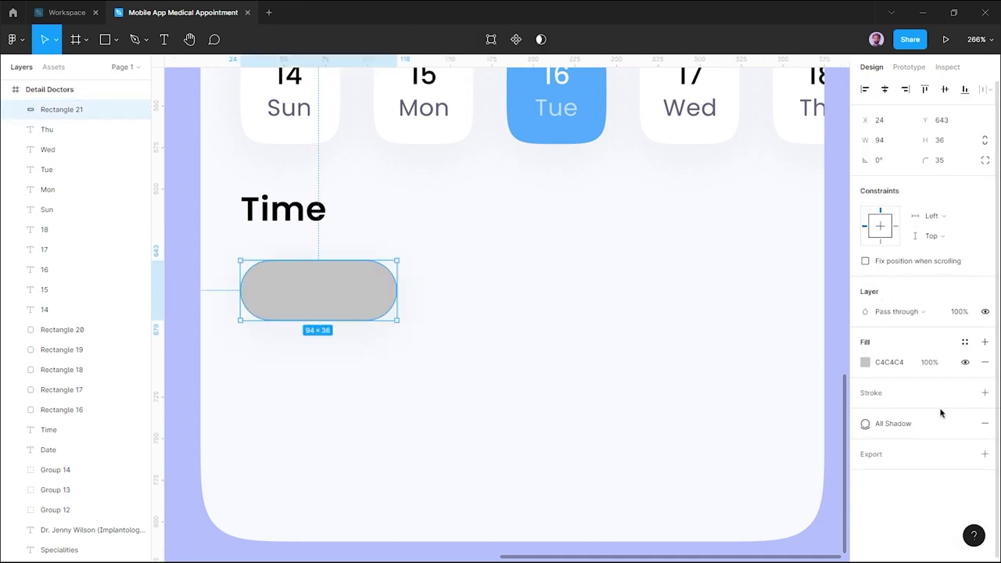
{"action": "left_click", "coordinate": [865, 362]}
{"action": "type", "text": "fff"}
{"action": "key", "text": "Return"}
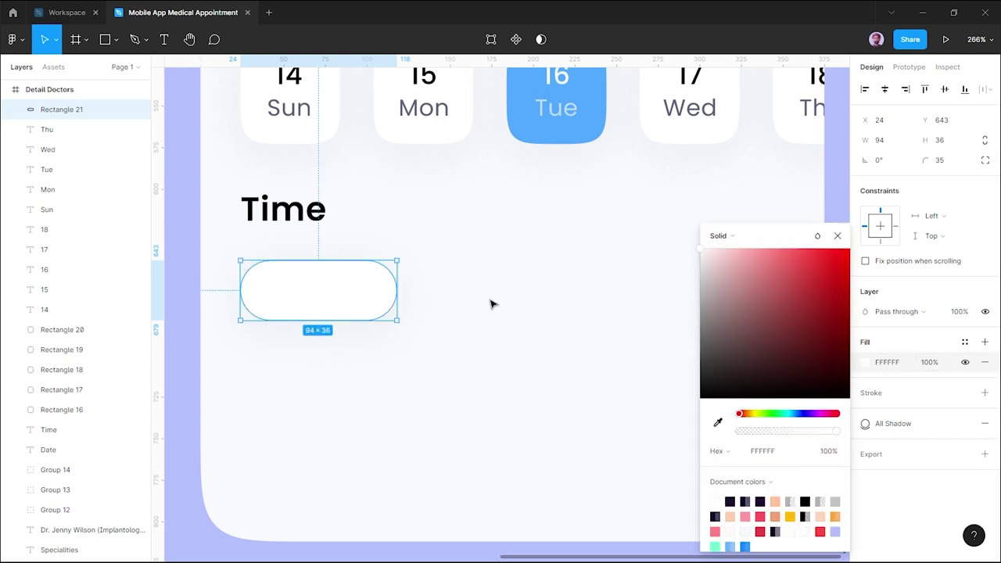
Add a '09.00 AM' text label inside the pill.
{"action": "left_click", "coordinate": [491, 305]}
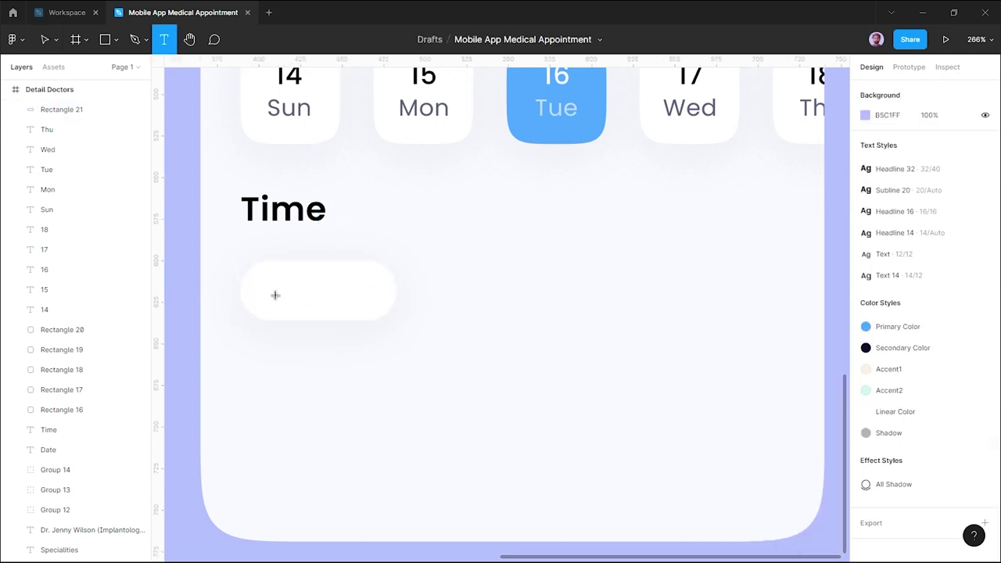
{"action": "left_click", "coordinate": [272, 291]}
{"action": "key", "text": "Escape"}
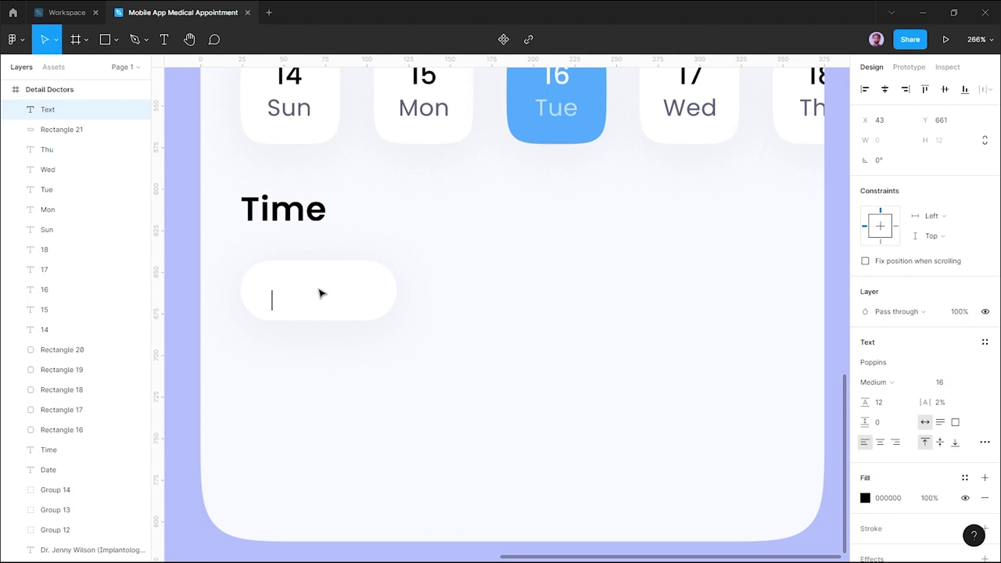
{"action": "type", "text": "09.00 "}
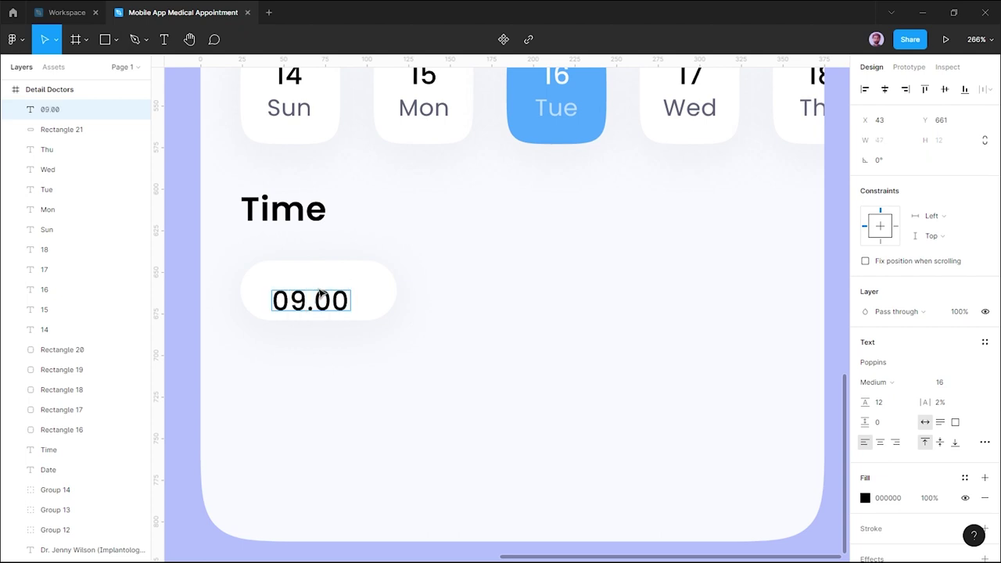
{"action": "type", "text": "AM"}
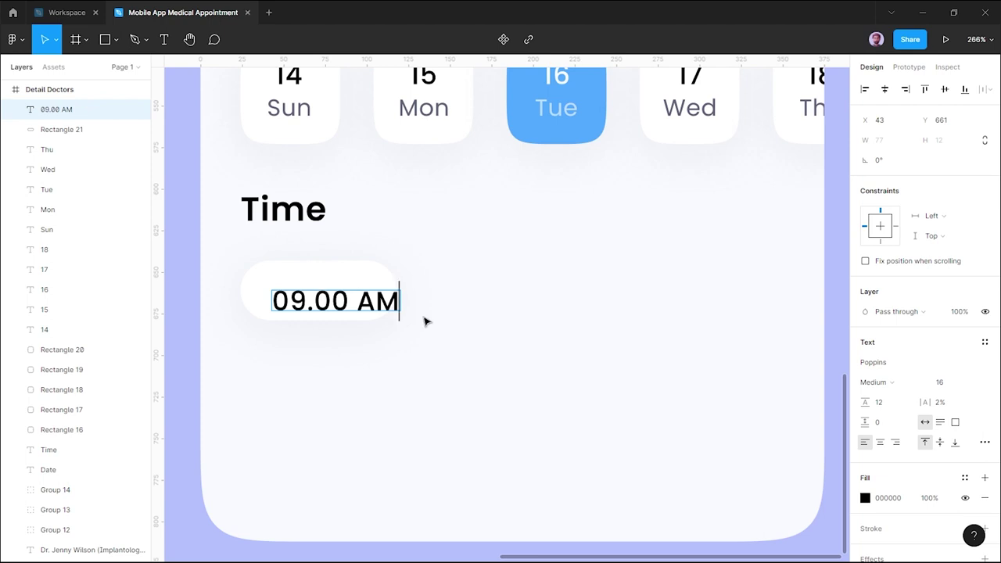
{"action": "key", "text": "Escape"}
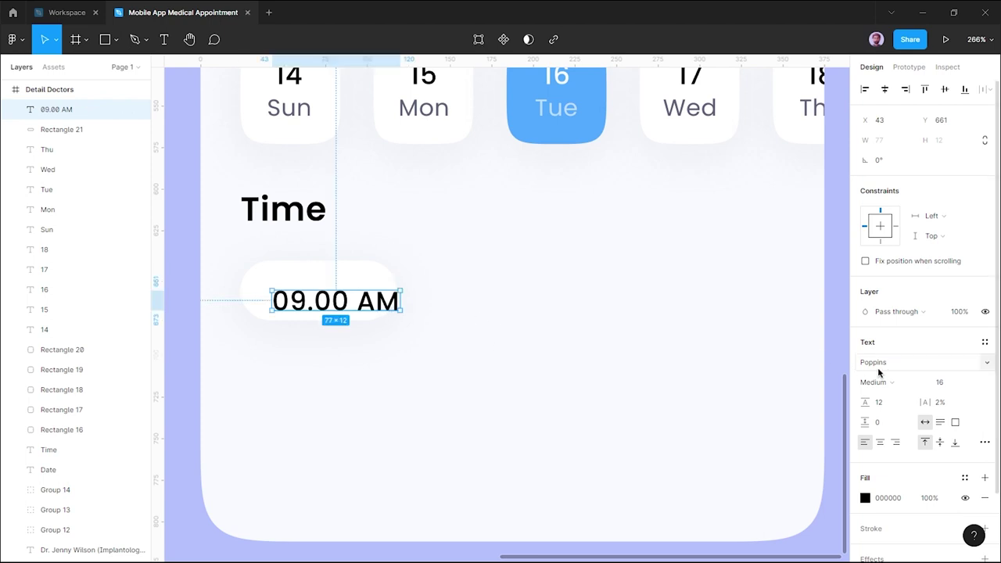
Style the label as 14 Regular in Secondary Color and centre it in the pill.
{"action": "mouse_move", "coordinate": [950, 382]}
{"action": "left_click", "coordinate": [971, 386]}
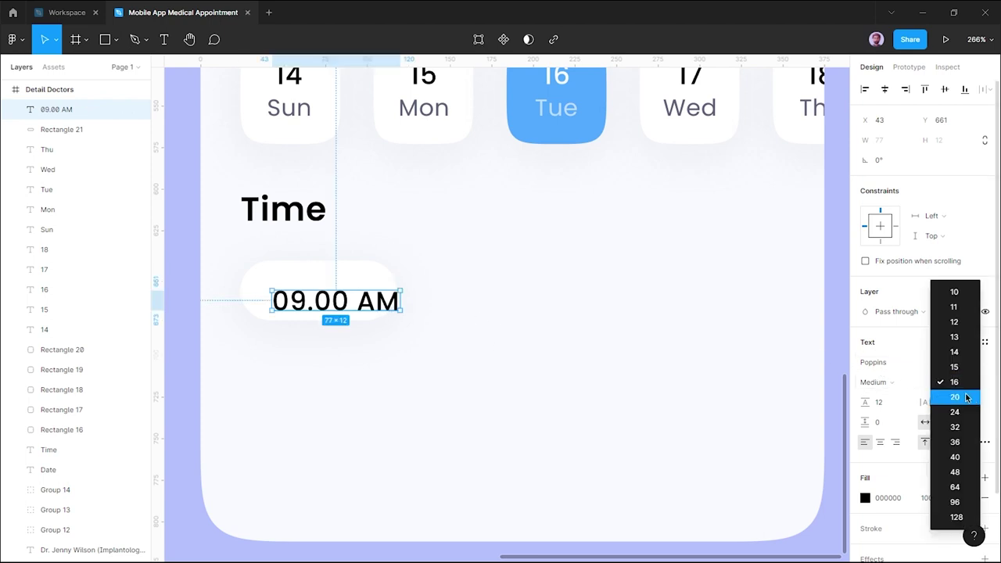
{"action": "left_click", "coordinate": [953, 351]}
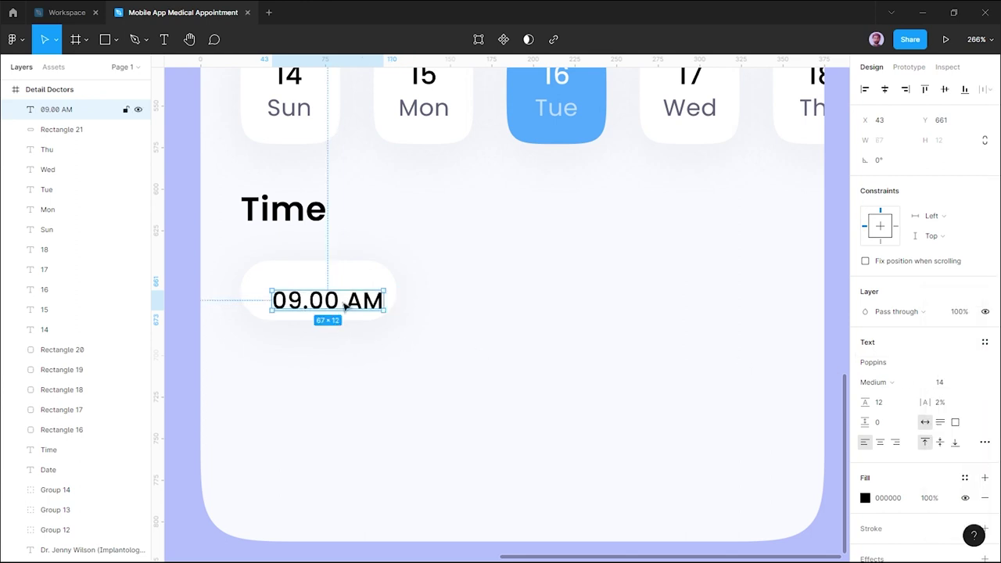
{"action": "left_click", "coordinate": [965, 478]}
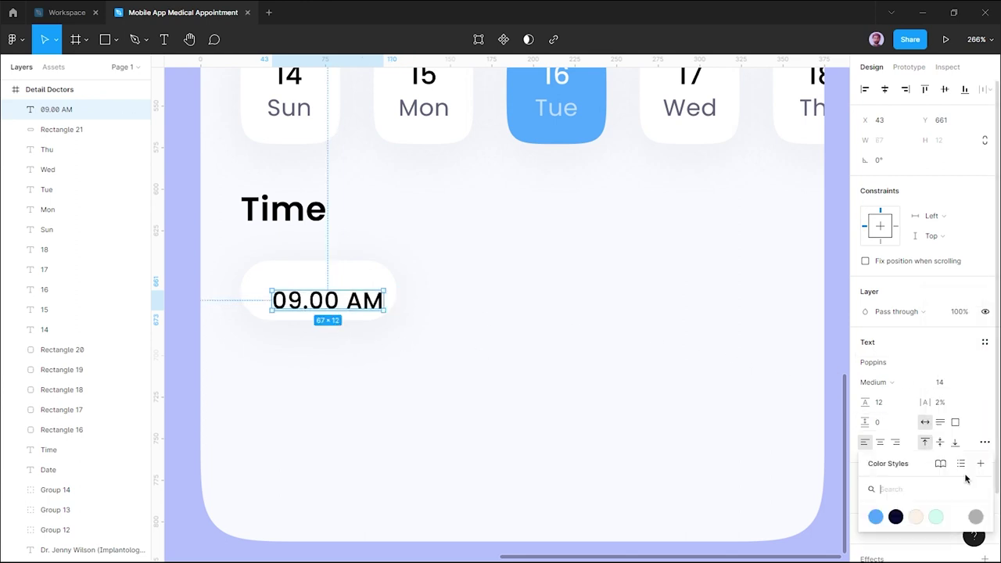
{"action": "left_click", "coordinate": [896, 516]}
{"action": "left_click", "coordinate": [491, 384]}
{"action": "left_click_drag", "start_coordinate": [360, 308], "coordinate": [345, 296]}
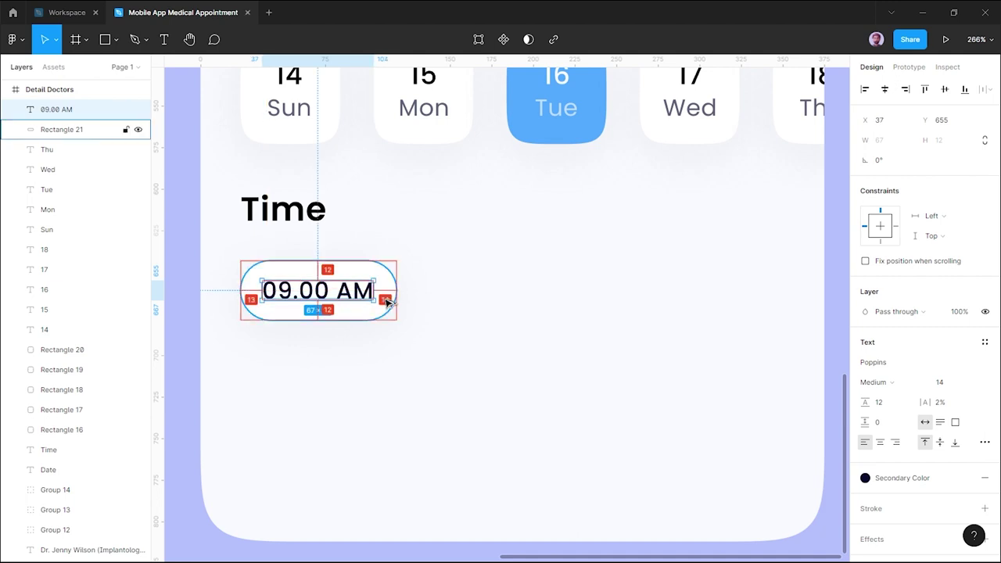
{"action": "left_click", "coordinate": [913, 381]}
{"action": "left_click", "coordinate": [899, 323]}
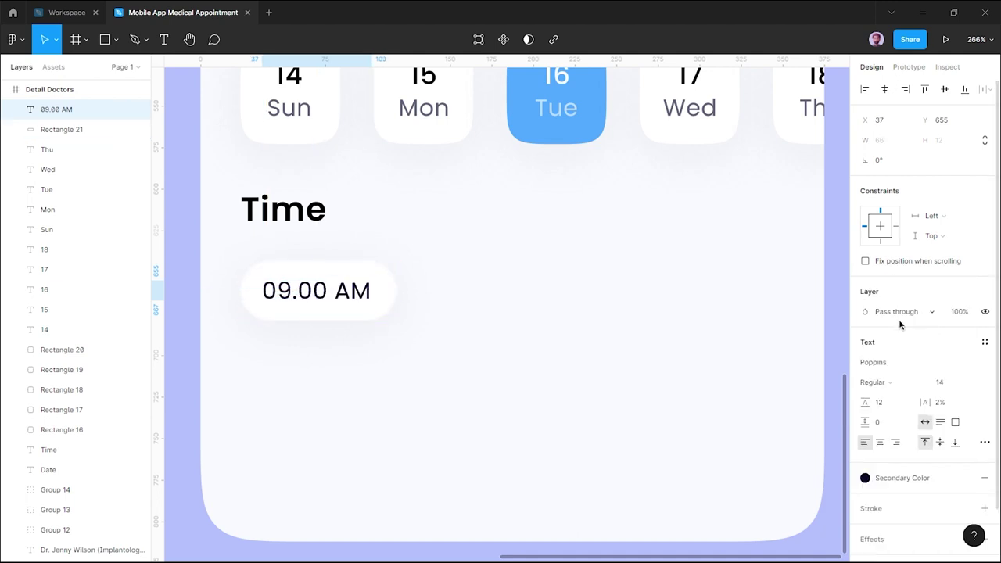
Detach the label's colour style and set its fill opacity to 65%.
{"action": "left_click", "coordinate": [447, 357]}
{"action": "left_click", "coordinate": [352, 294]}
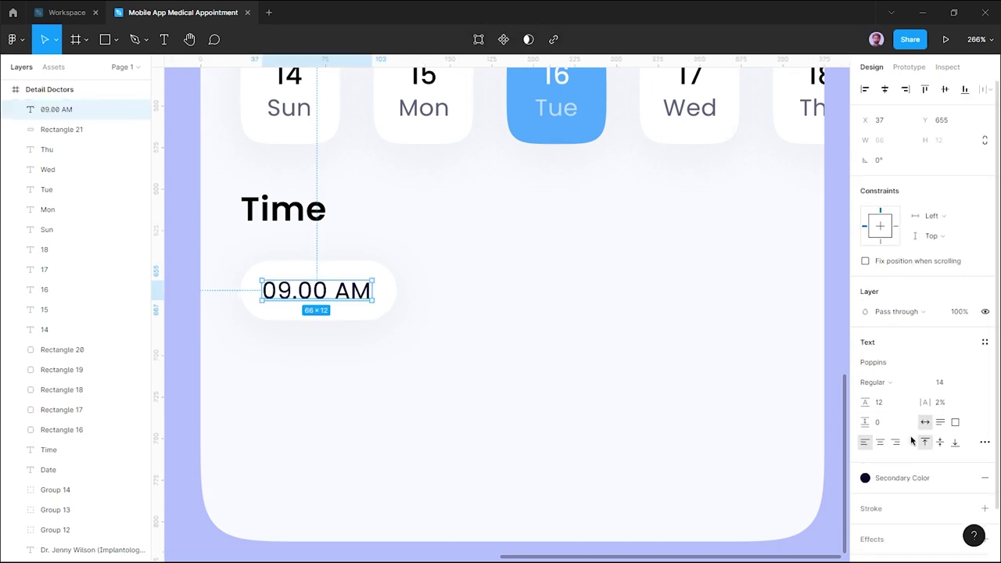
{"action": "left_click", "coordinate": [965, 479]}
{"action": "left_click", "coordinate": [932, 498]}
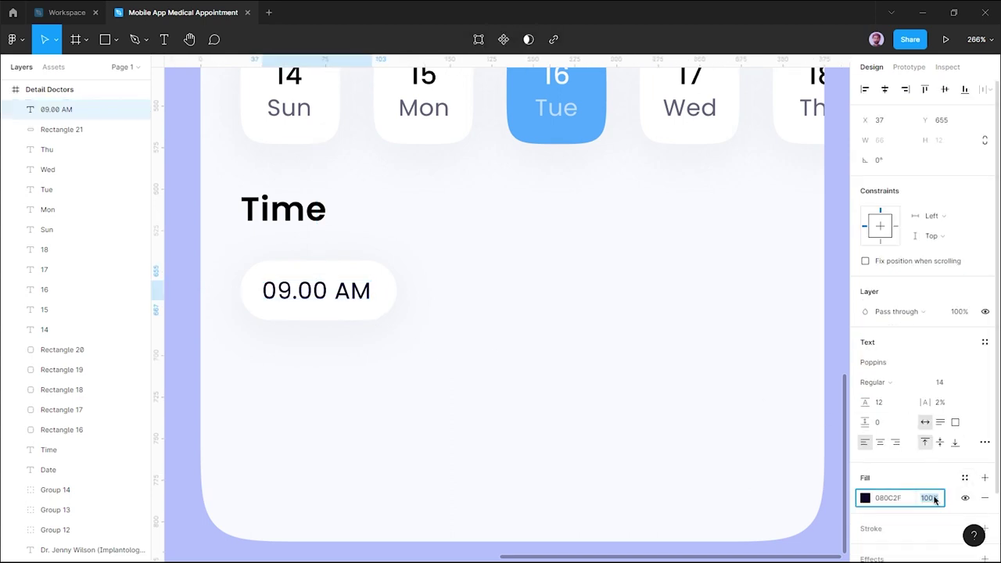
{"action": "key", "text": "Down"}
{"action": "left_click", "coordinate": [619, 404]}
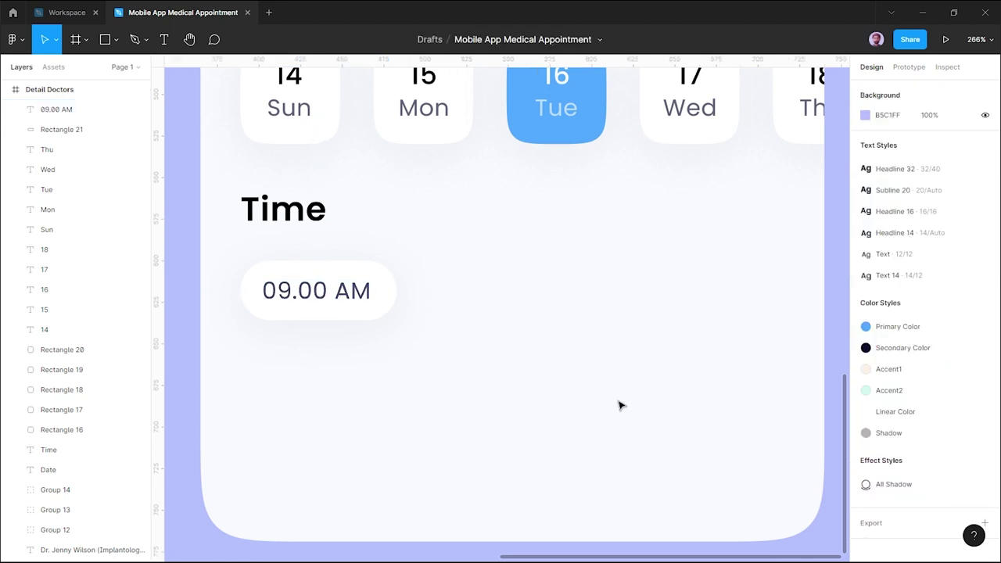
{"action": "left_click", "coordinate": [431, 115]}
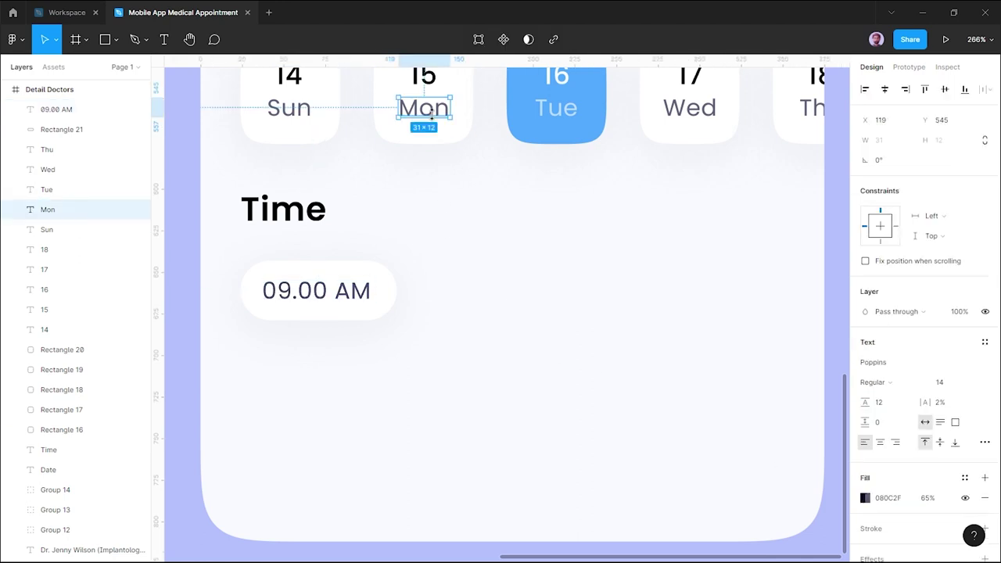
{"action": "left_click", "coordinate": [361, 307]}
{"action": "left_click", "coordinate": [935, 498]}
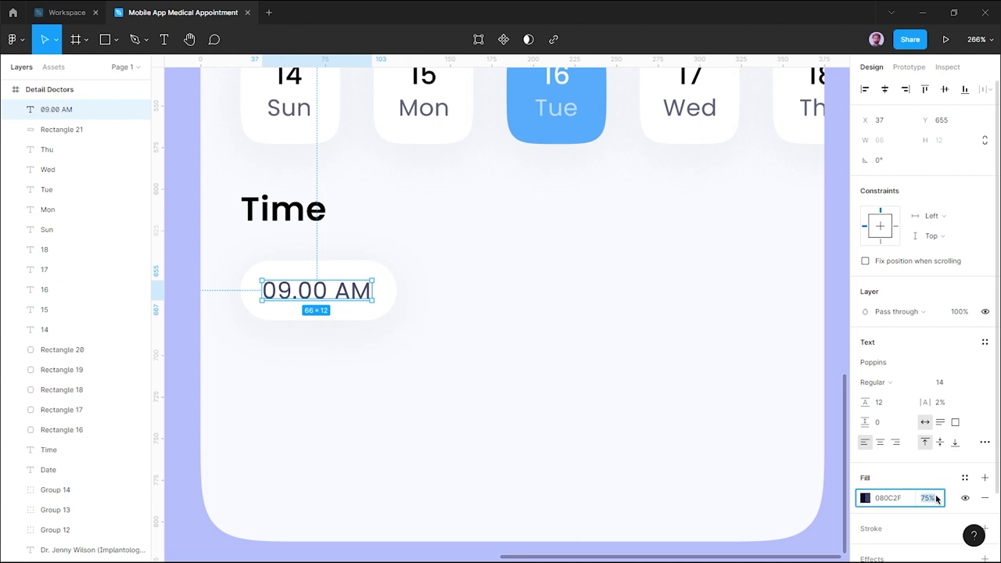
{"action": "type", "text": "65"}
{"action": "left_click", "coordinate": [576, 424]}
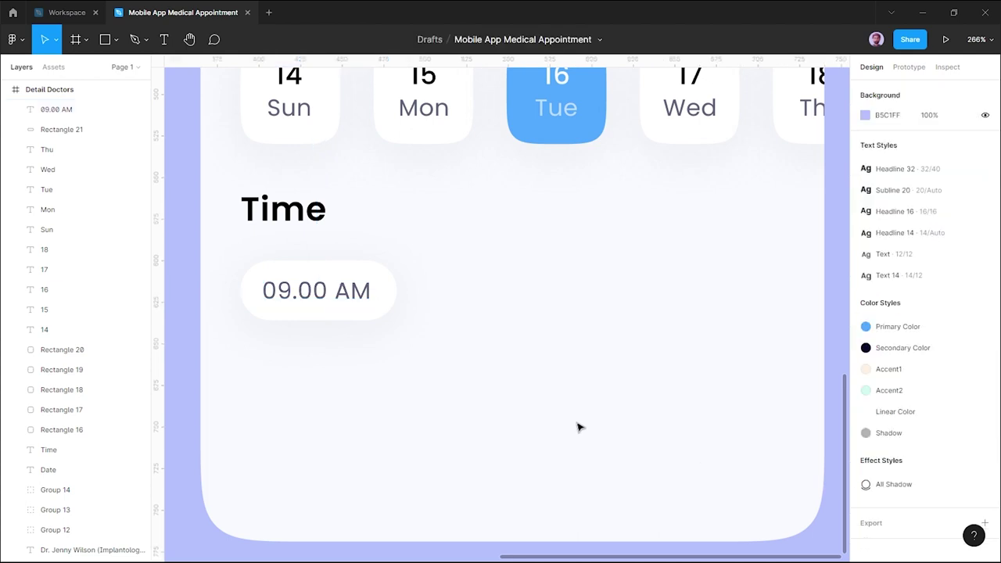
Marquee-select the 09.00 AM label together with its pill rectangle.
{"action": "left_click", "coordinate": [382, 294]}
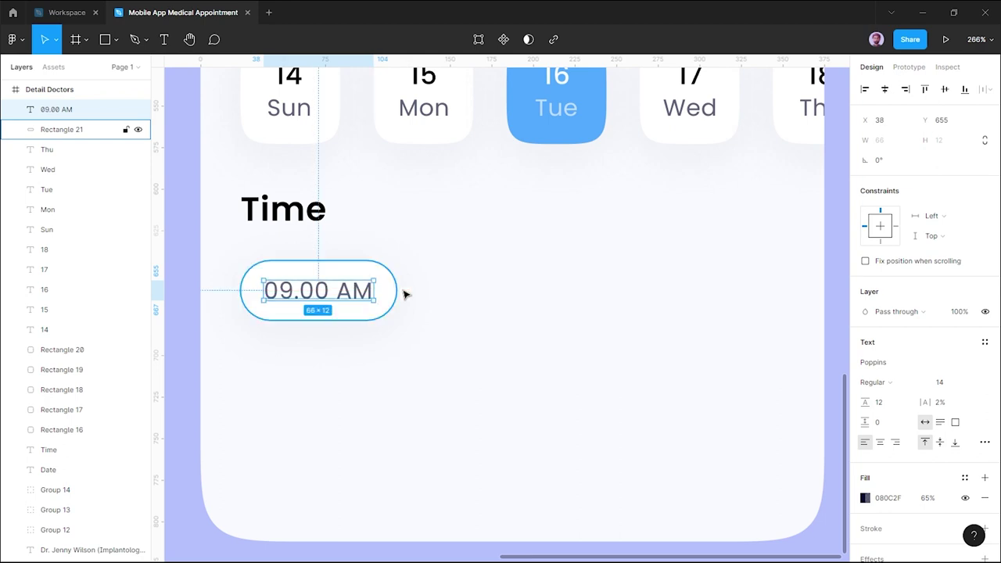
{"action": "left_click", "coordinate": [457, 289]}
{"action": "left_click_drag", "start_coordinate": [440, 266], "coordinate": [264, 354]}
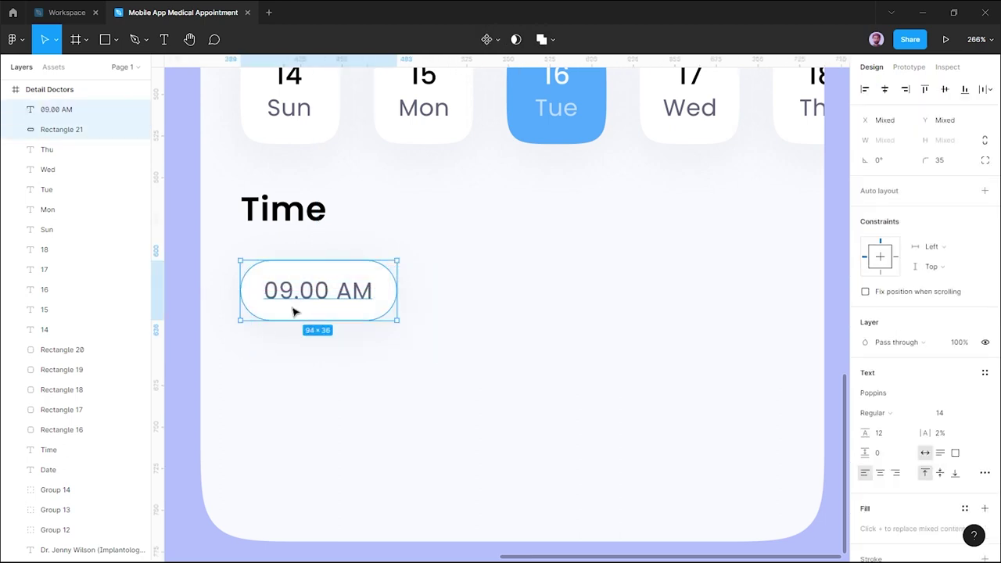
Wrap the label and pill in an auto-layout frame with centred alignment.
{"action": "left_click", "coordinate": [985, 191]}
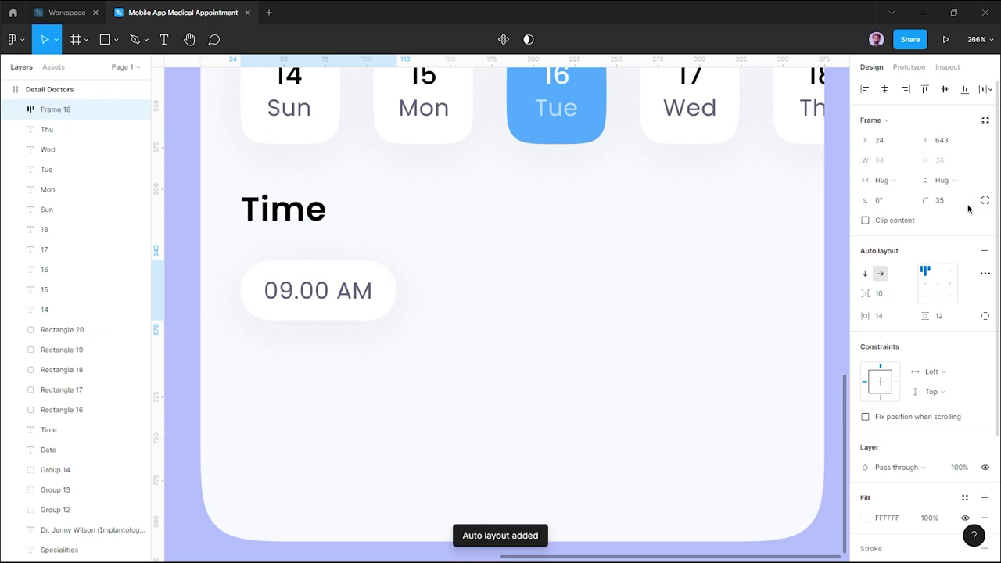
{"action": "left_click", "coordinate": [939, 286]}
{"action": "left_click", "coordinate": [496, 297]}
{"action": "left_click", "coordinate": [331, 294]}
Duplicate the pill twice to the right to form a row of three.
{"action": "left_click_drag", "start_coordinate": [331, 295], "coordinate": [504, 296]}
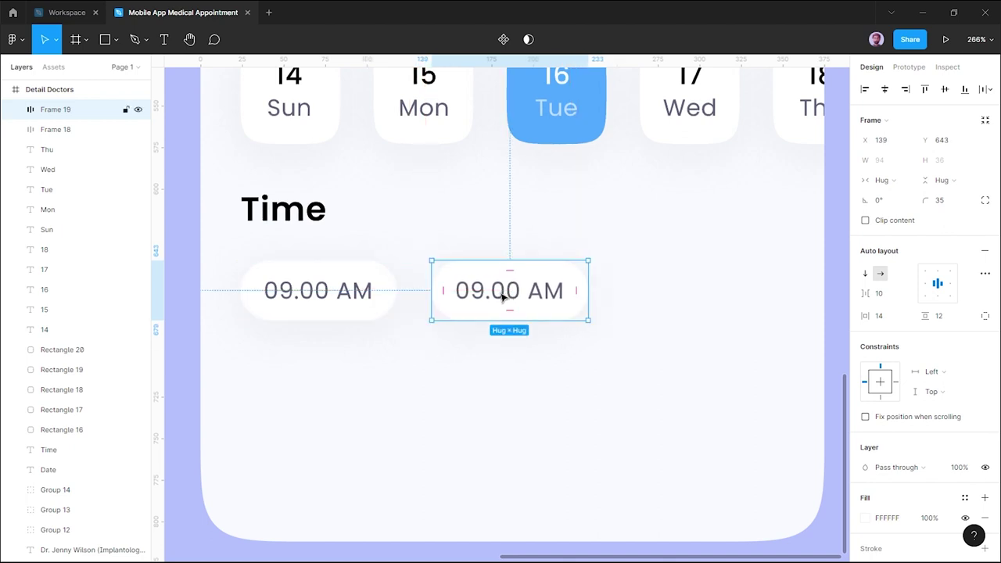
{"action": "key", "text": "Left"}
{"action": "double_click", "coordinate": [472, 296]}
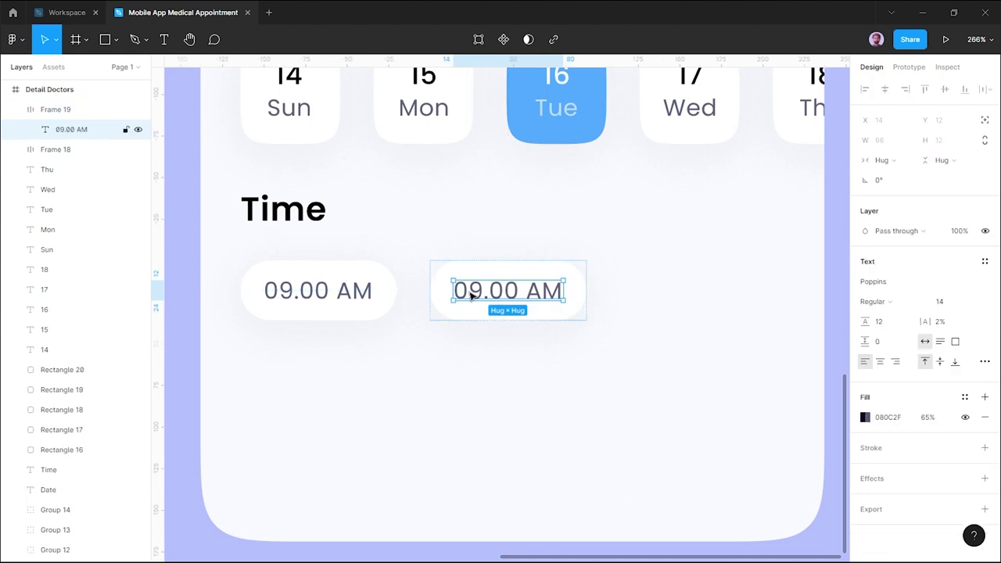
{"action": "left_click", "coordinate": [576, 302]}
{"action": "left_click", "coordinate": [480, 290]}
{"action": "left_click_drag", "start_coordinate": [480, 290], "coordinate": [672, 296]}
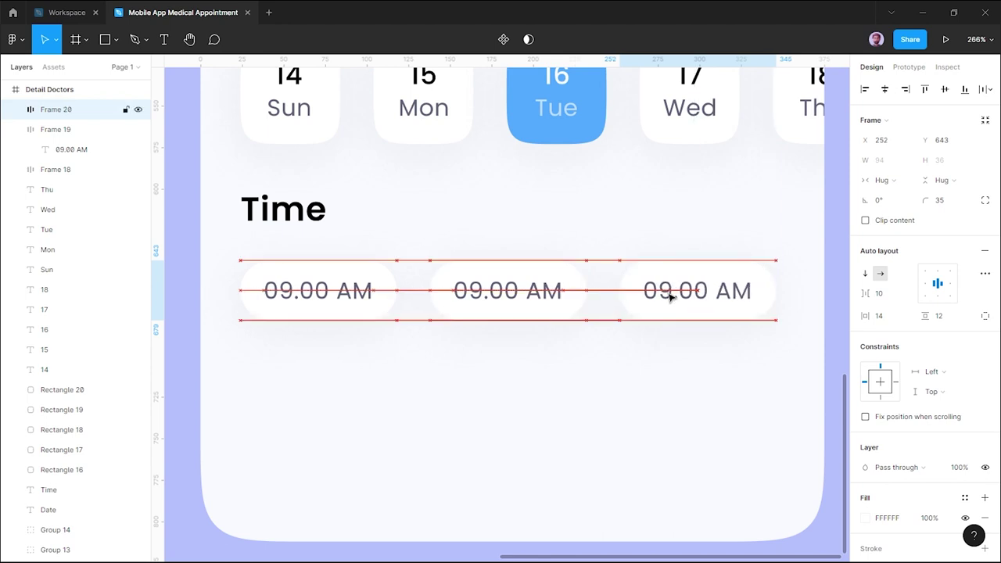
Change the middle pill's time to 11.00 AM.
{"action": "left_click", "coordinate": [556, 359]}
{"action": "double_click", "coordinate": [470, 292]}
{"action": "double_click", "coordinate": [469, 293]}
{"action": "left_click", "coordinate": [467, 291]}
{"action": "key", "text": "BackSpace"}
{"action": "type", "text": "1"}
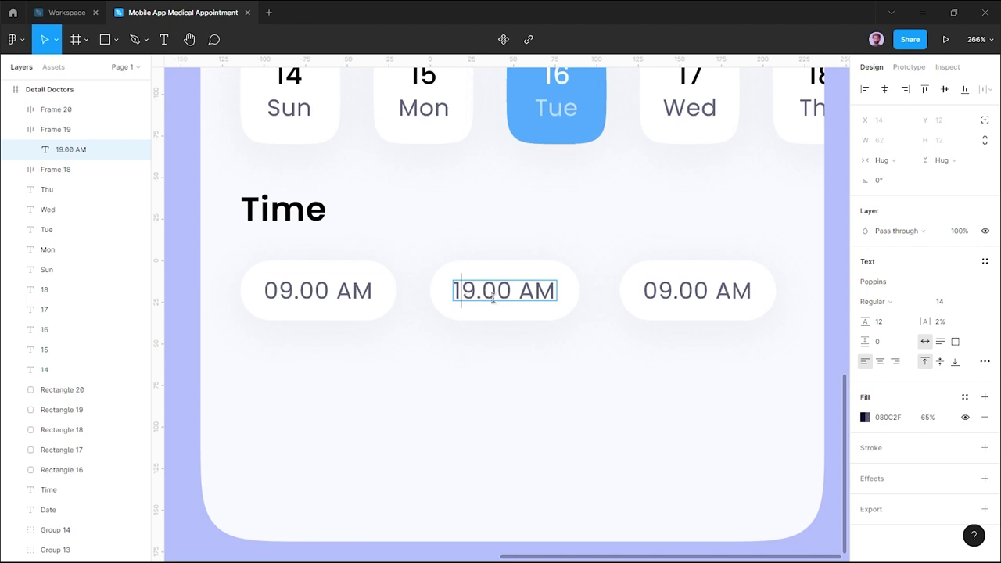
{"action": "key", "text": "Delete"}
{"action": "type", "text": "1"}
{"action": "key", "text": "Escape"}
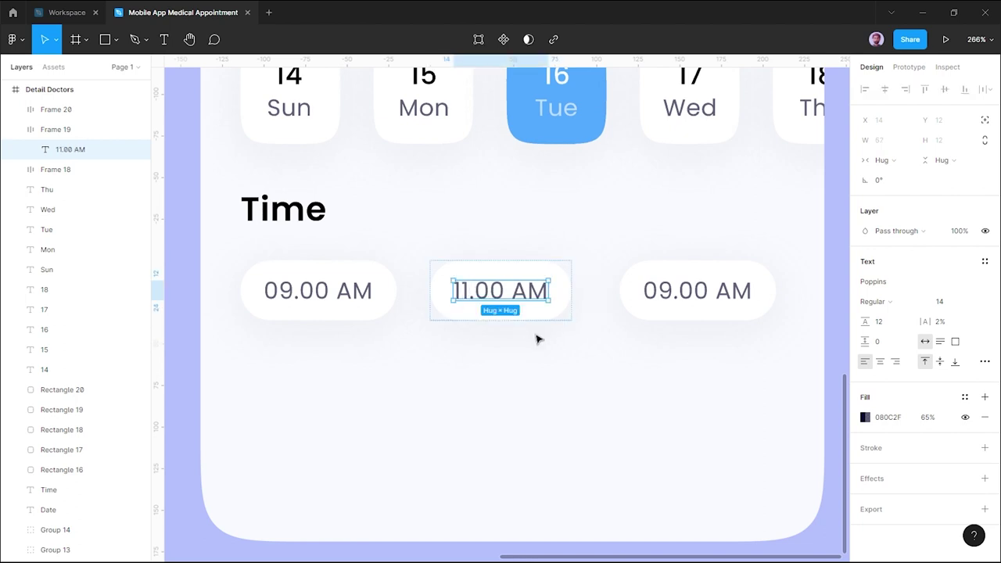
{"action": "left_click", "coordinate": [613, 346]}
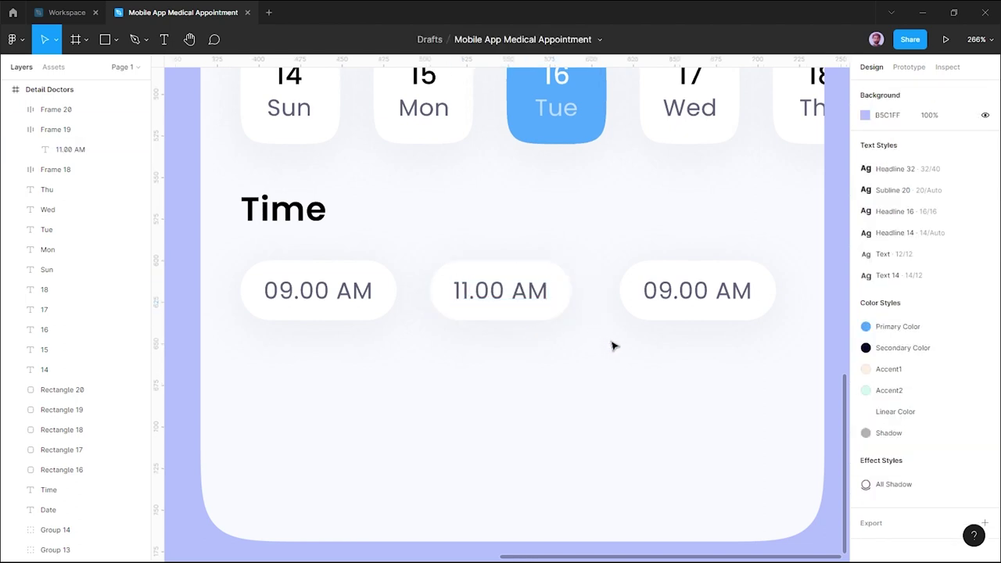
Change the right-hand pill's time to 03.00 PM.
{"action": "left_click", "coordinate": [665, 305]}
{"action": "left_click", "coordinate": [666, 300]}
{"action": "key", "text": "Return"}
{"action": "left_click", "coordinate": [660, 290]}
{"action": "key", "text": "BackSpace"}
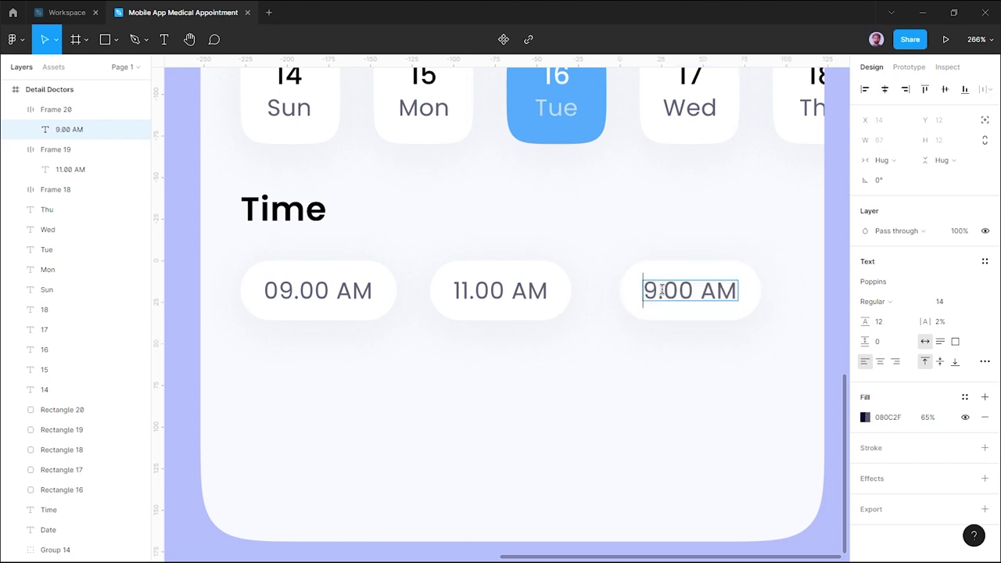
{"action": "type", "text": "0"}
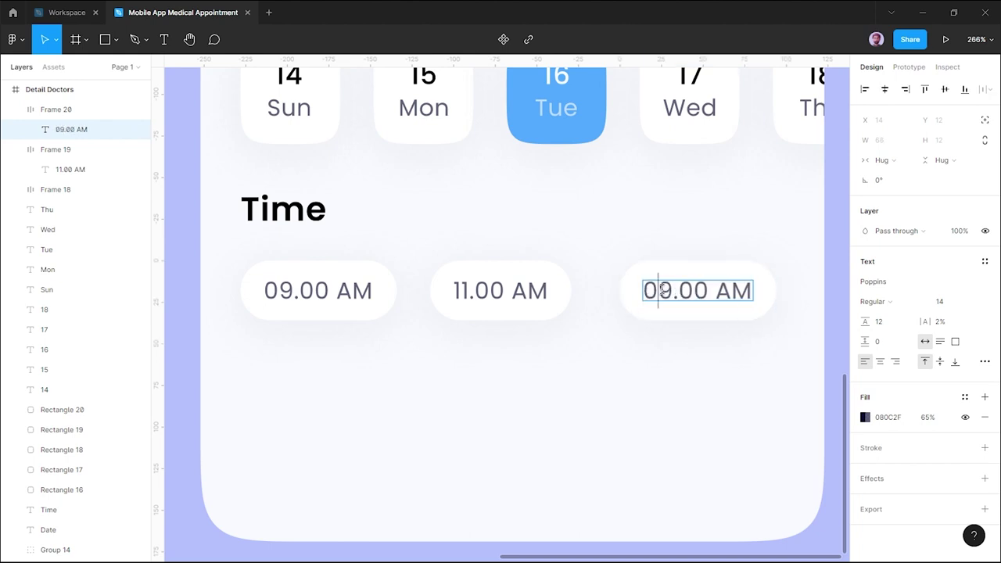
{"action": "key", "text": "Delete"}
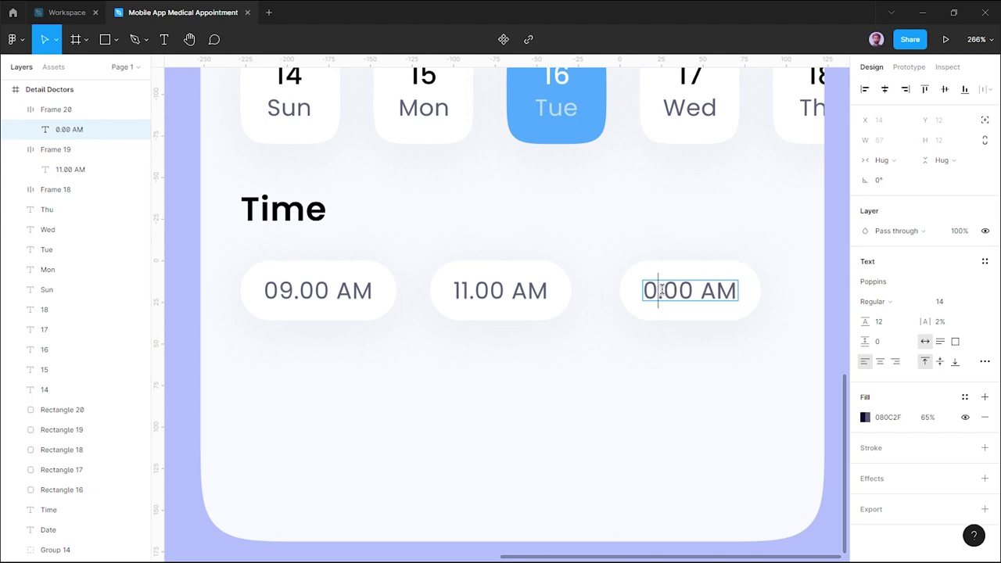
{"action": "type", "text": "3"}
{"action": "left_click_drag", "start_coordinate": [715, 290], "coordinate": [725, 288]}
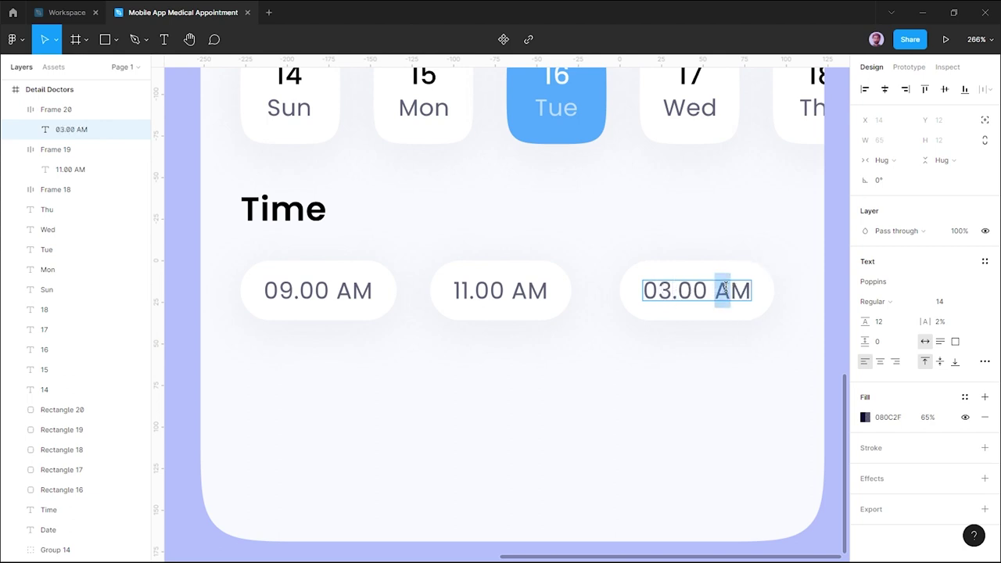
{"action": "type", "text": "P"}
{"action": "key", "text": "Escape"}
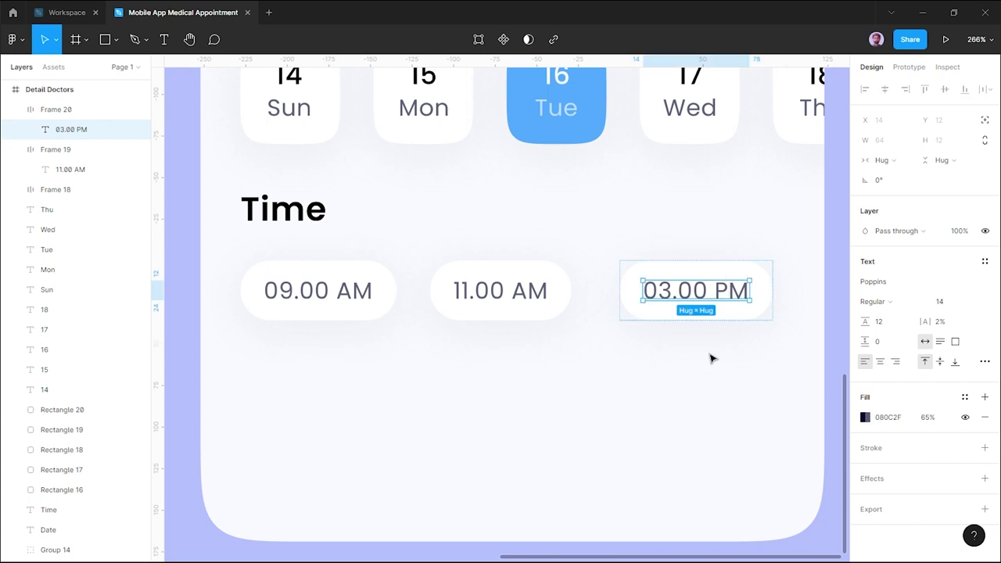
Nudge the 03.00 PM pill left so the three pills are spaced 20 px apart.
{"action": "left_click", "coordinate": [371, 317]}
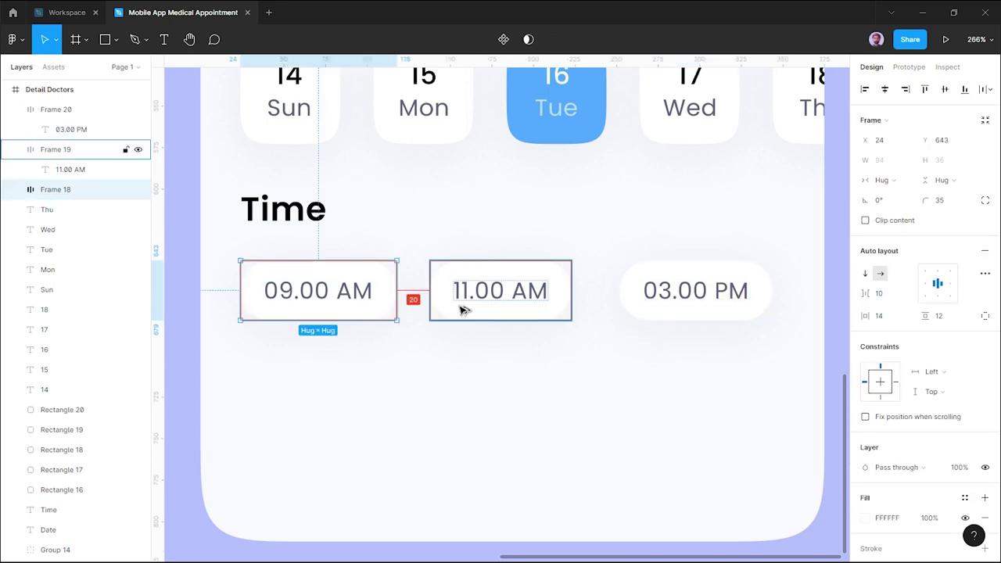
{"action": "left_click", "coordinate": [632, 292]}
{"action": "key", "text": "Left"}
{"action": "key", "text": "Left"}
{"action": "key", "text": "Left"}
{"action": "key", "text": "Left"}
{"action": "key", "text": "Left"}
{"action": "key", "text": "Left"}
{"action": "key", "text": "Left"}
{"action": "key", "text": "Left"}
{"action": "key", "text": "Left"}
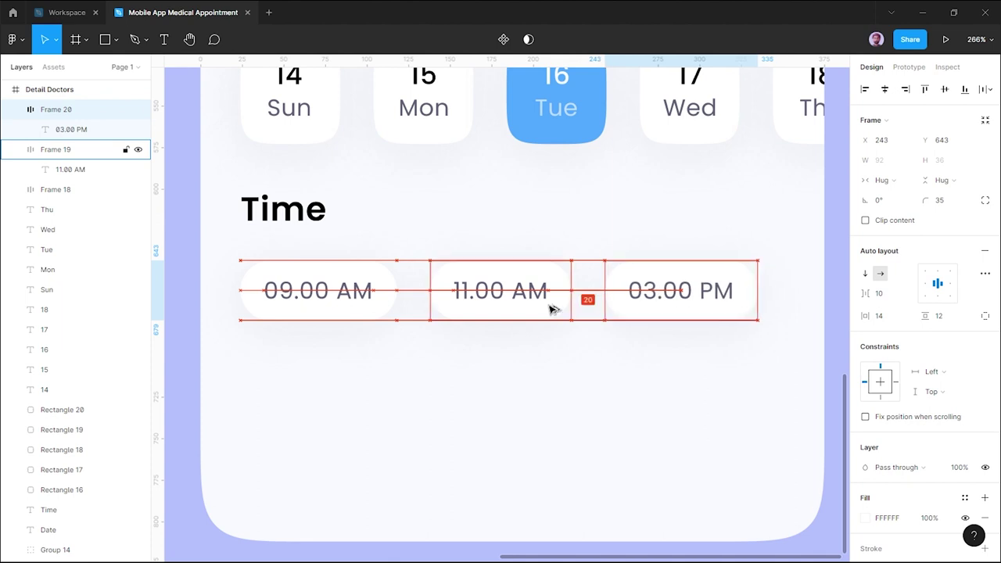
{"action": "left_click", "coordinate": [524, 373]}
{"action": "scroll", "coordinate": [524, 372], "scroll_direction": "down", "scroll_amount": 3}
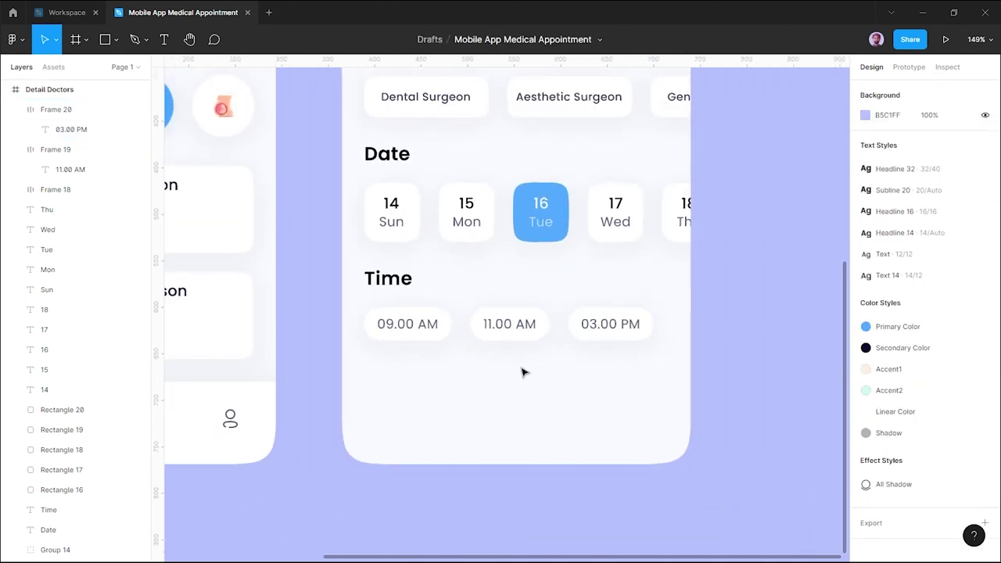
Fill the 11.00 AM pill with the Primary Color style.
{"action": "scroll", "coordinate": [524, 372], "scroll_direction": "up", "scroll_amount": 1}
{"action": "scroll", "coordinate": [524, 373], "scroll_direction": "down", "scroll_amount": 2}
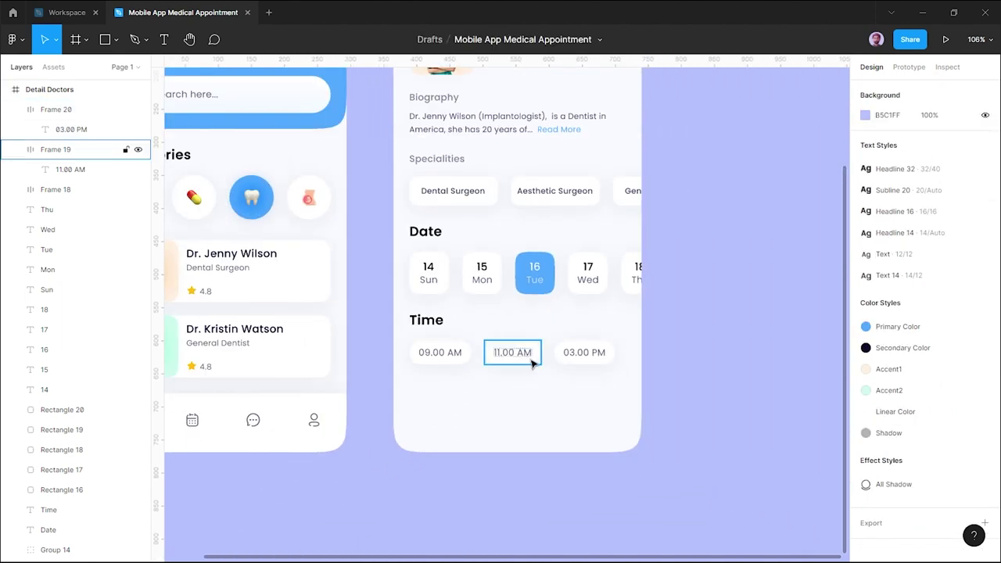
{"action": "left_click", "coordinate": [532, 360]}
{"action": "scroll", "coordinate": [926, 445], "scroll_direction": "down", "scroll_amount": 2}
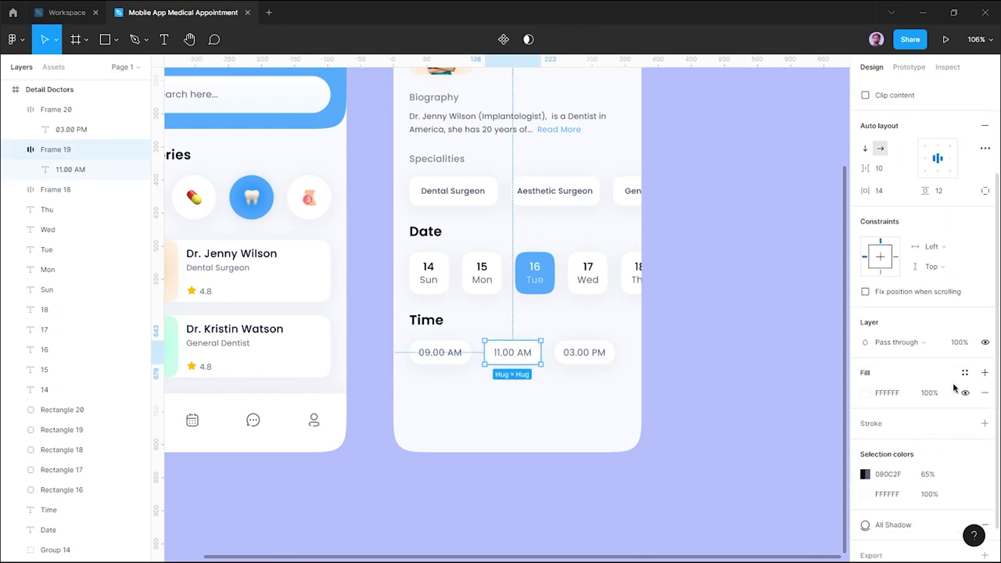
{"action": "left_click", "coordinate": [964, 373]}
{"action": "left_click", "coordinate": [874, 445]}
Give the 11.00 AM text the Linear Color style so it reads light.
{"action": "left_click", "coordinate": [683, 424]}
{"action": "double_click", "coordinate": [521, 353]}
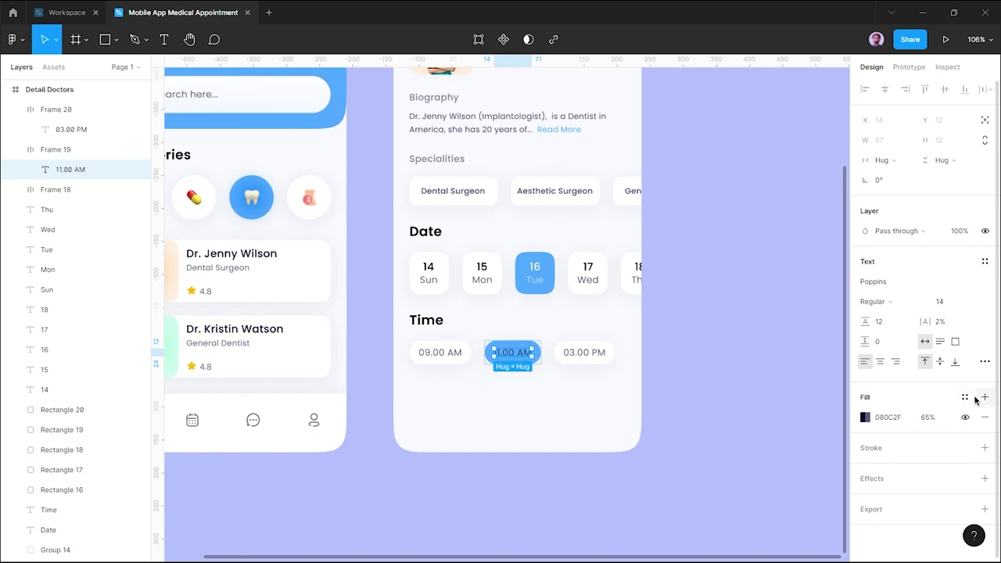
{"action": "left_click", "coordinate": [965, 397]}
{"action": "left_click", "coordinate": [951, 472]}
{"action": "left_click", "coordinate": [710, 411]}
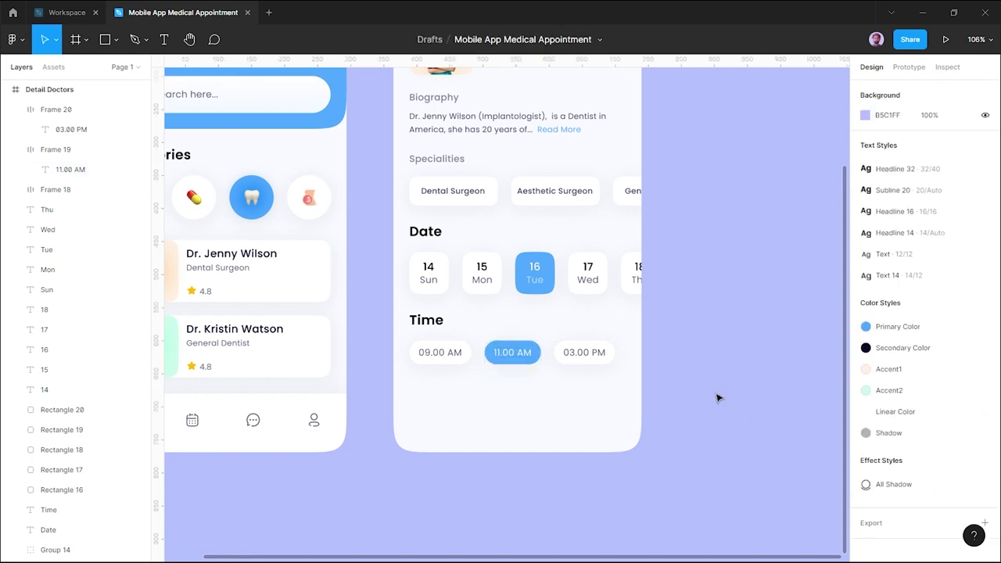
Zoom and pan to review the highlighted pill across both phone screens.
{"action": "scroll", "coordinate": [718, 397], "scroll_direction": "up", "scroll_amount": 1}
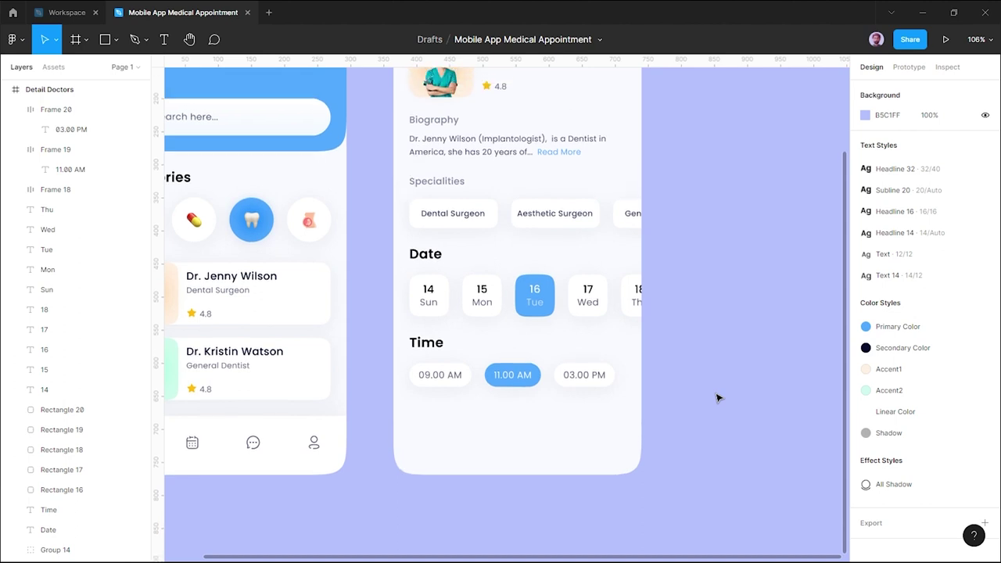
{"action": "scroll", "coordinate": [718, 397], "scroll_direction": "up", "scroll_amount": 1}
{"action": "scroll", "coordinate": [718, 397], "scroll_direction": "up", "scroll_amount": 2}
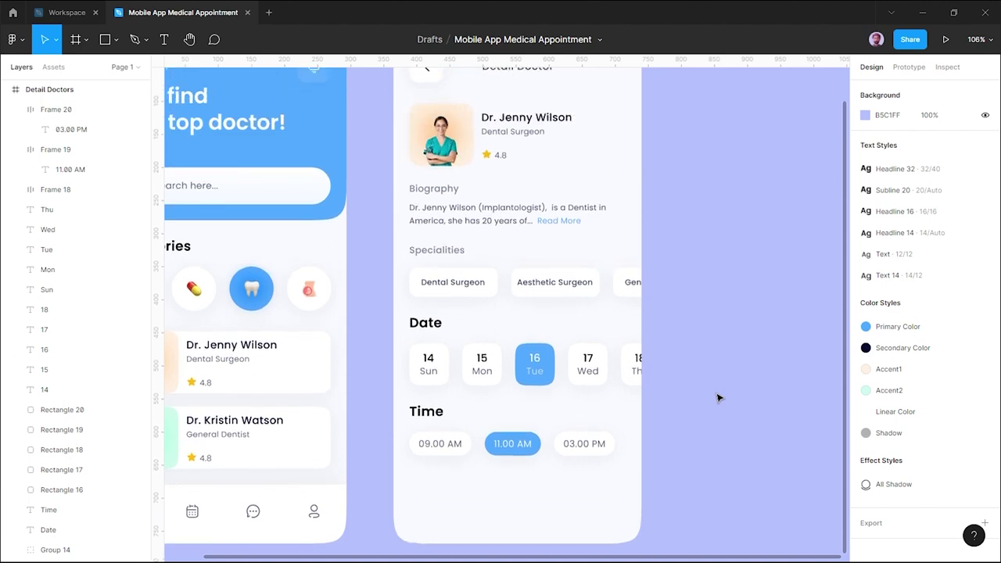
{"action": "scroll", "coordinate": [718, 397], "scroll_direction": "up", "scroll_amount": 1}
{"action": "scroll", "coordinate": [718, 398], "scroll_direction": "up", "scroll_amount": 1}
{"action": "scroll", "coordinate": [718, 397], "scroll_direction": "down", "scroll_amount": 1}
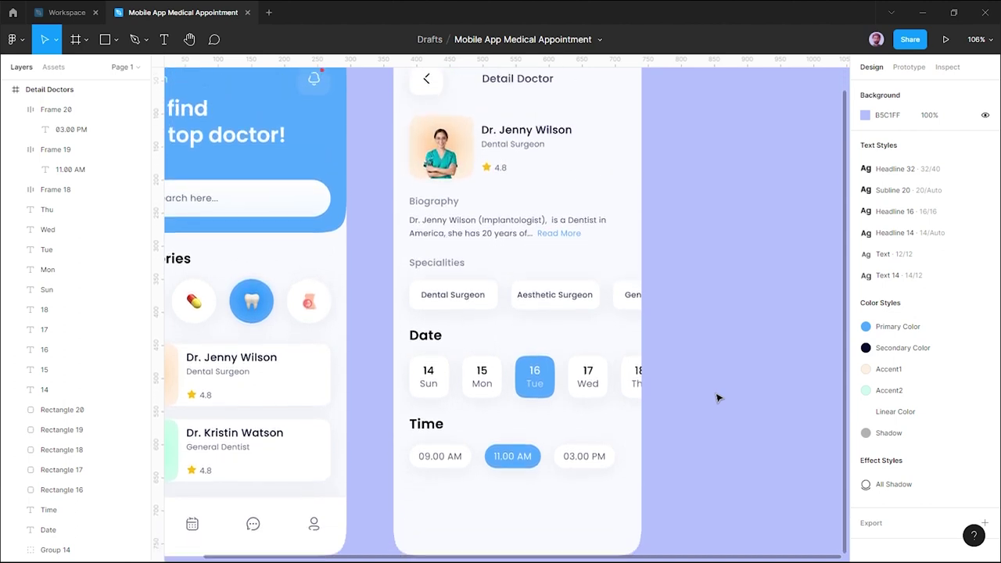
{"action": "scroll", "coordinate": [717, 397], "scroll_direction": "down", "scroll_amount": 2}
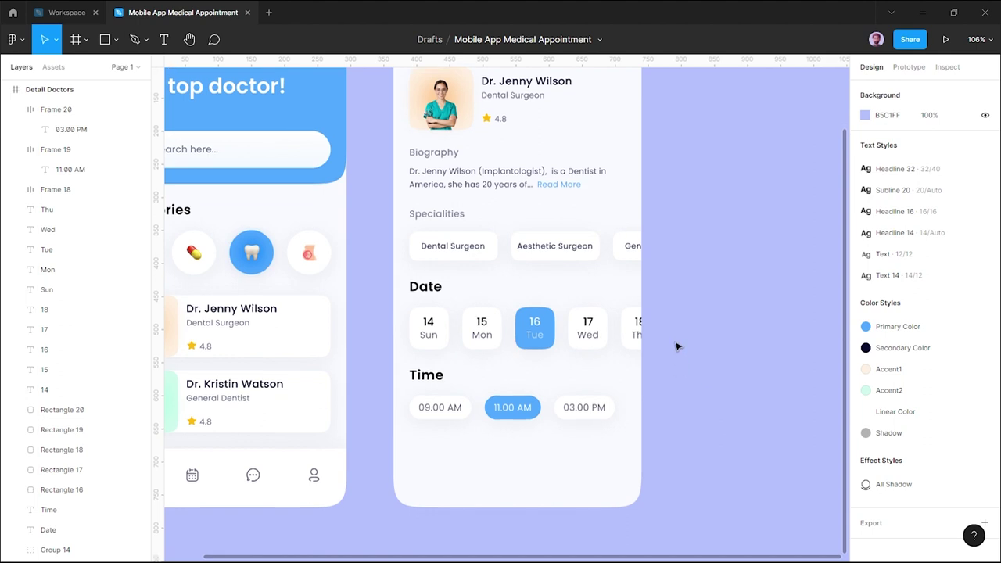
{"action": "scroll", "coordinate": [677, 344], "scroll_direction": "down", "scroll_amount": 3, "text": "ctrl"}
{"action": "left_click_drag", "start_coordinate": [451, 309], "coordinate": [496, 339]}
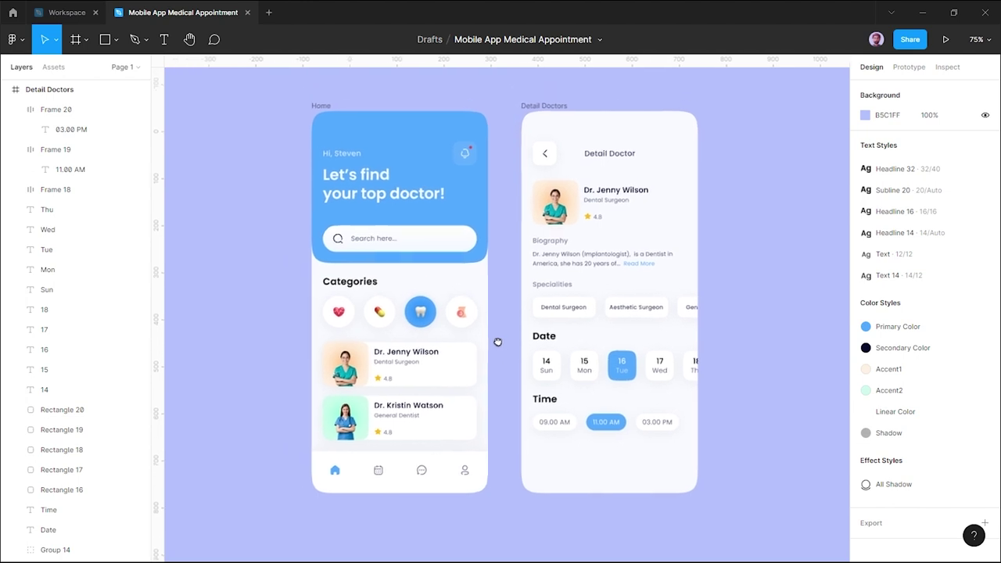
{"action": "scroll", "coordinate": [506, 389], "scroll_direction": "up", "scroll_amount": 1, "text": "ctrl"}
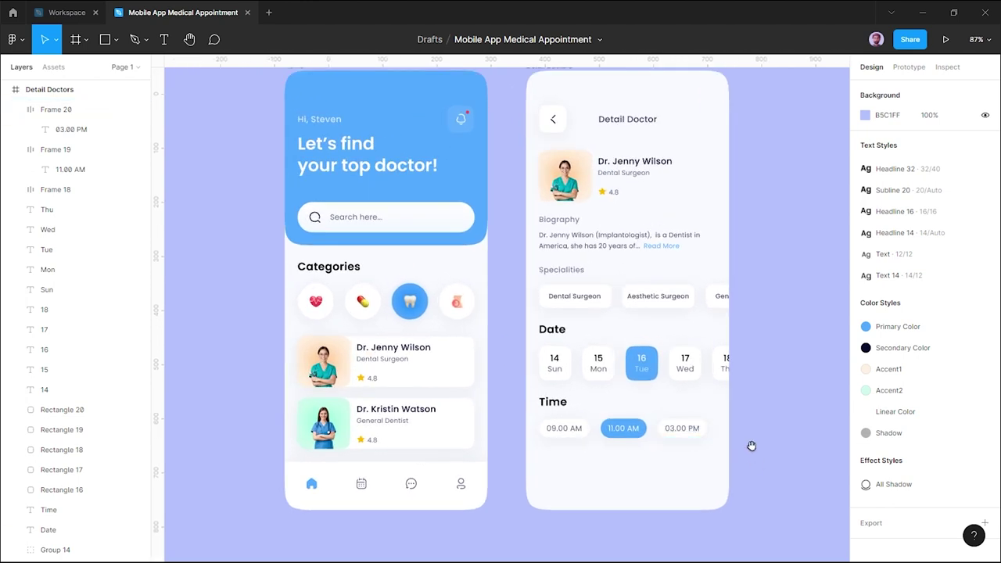
{"action": "scroll", "coordinate": [750, 445], "scroll_direction": "up", "scroll_amount": 1, "text": "ctrl"}
{"action": "scroll", "coordinate": [664, 405], "scroll_direction": "up", "scroll_amount": 1, "text": "ctrl"}
{"action": "scroll", "coordinate": [576, 449], "scroll_direction": "up", "scroll_amount": 1, "text": "ctrl"}
{"action": "scroll", "coordinate": [572, 453], "scroll_direction": "up", "scroll_amount": 1, "text": "ctrl"}
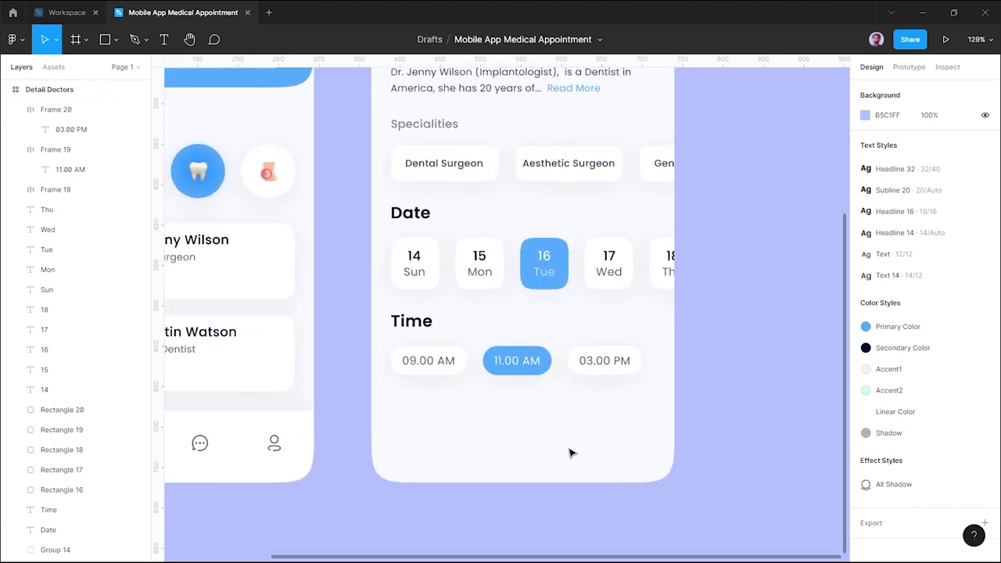
Draw a wide rectangle near the screen's bottom, 56 px tall, centred in the frame.
{"action": "key", "text": "r"}
{"action": "left_click_drag", "start_coordinate": [419, 421], "coordinate": [631, 464]}
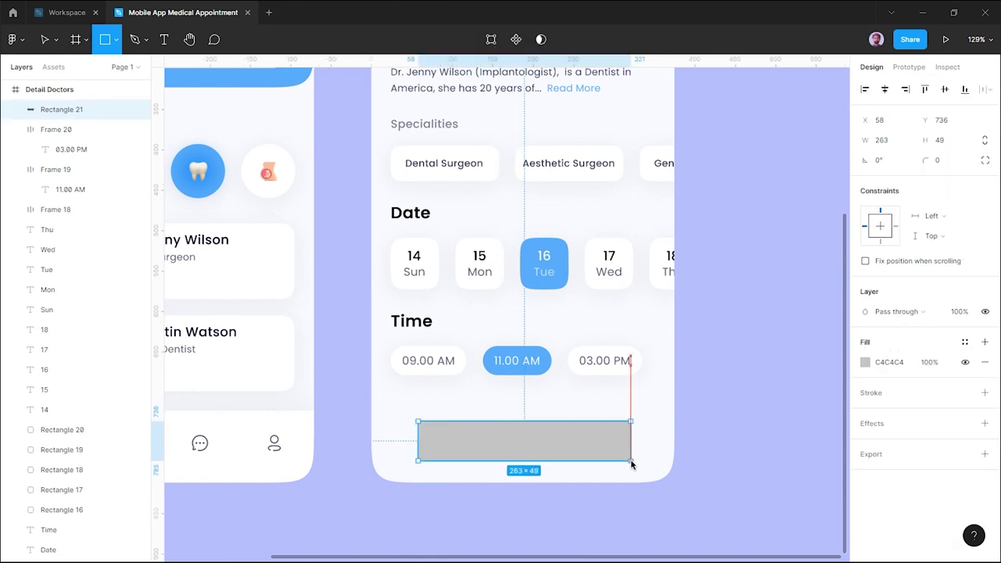
{"action": "left_click_drag", "start_coordinate": [632, 461], "coordinate": [632, 470]}
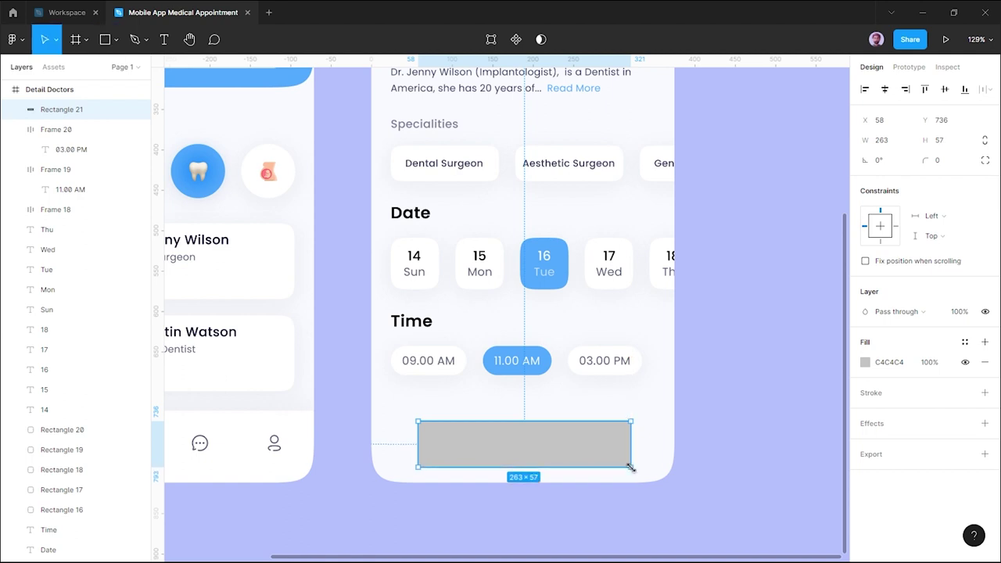
{"action": "left_click", "coordinate": [943, 140]}
{"action": "type", "text": "58"}
{"action": "key", "text": "Return"}
{"action": "type", "text": "56"}
{"action": "key", "text": "Return"}
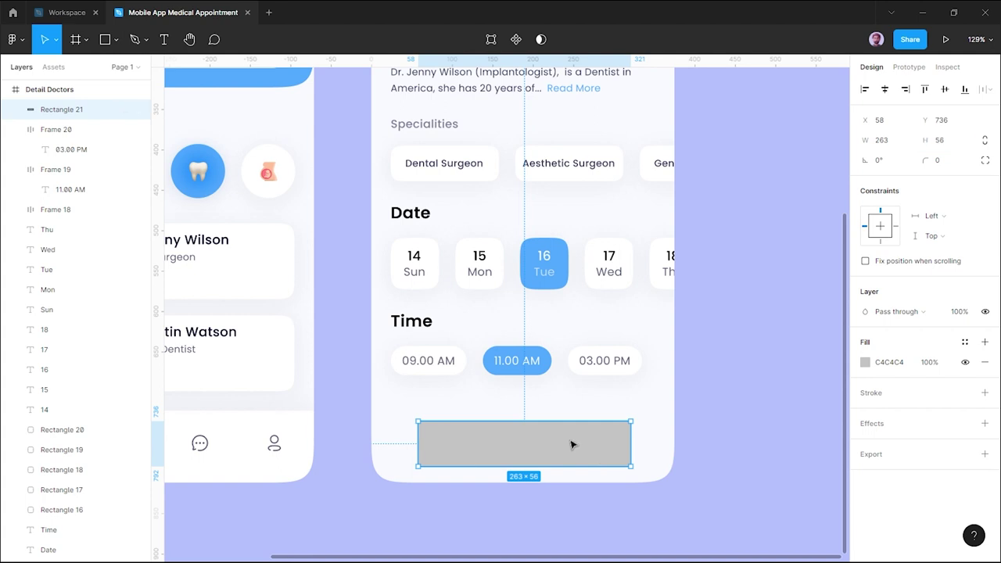
{"action": "left_click_drag", "start_coordinate": [572, 445], "coordinate": [570, 439]}
{"action": "key", "text": "alt"}
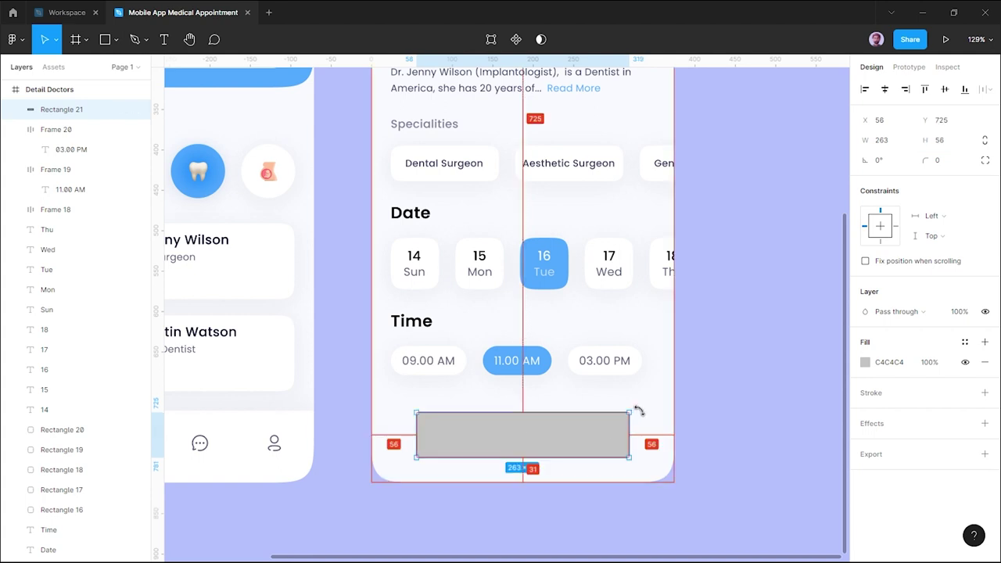
Round the rectangle's corners into a pill shape, raising the radius to 28.
{"action": "left_click", "coordinate": [730, 405]}
{"action": "left_click", "coordinate": [622, 426]}
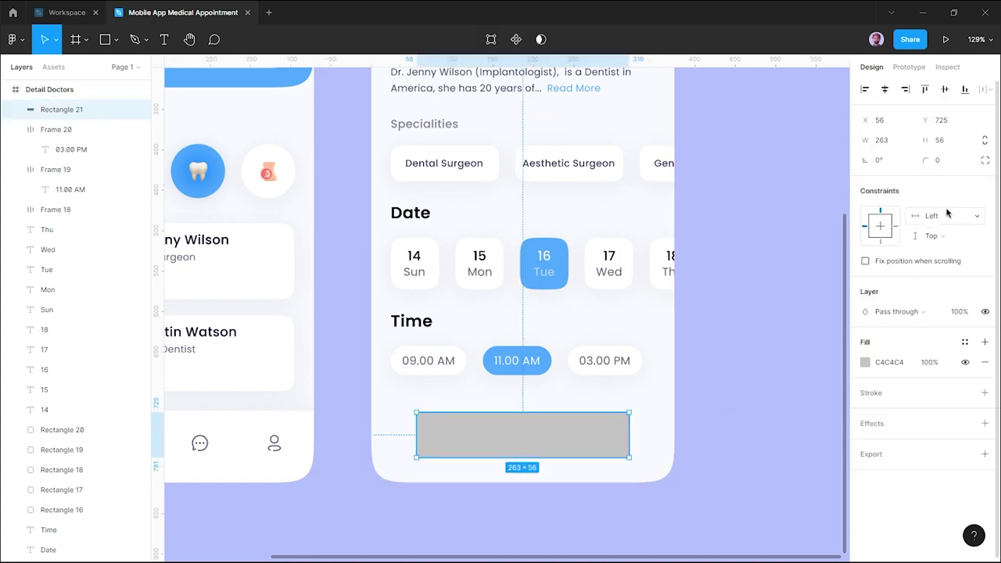
{"action": "left_click", "coordinate": [943, 162]}
{"action": "type", "text": "15"}
{"action": "key", "text": "Return"}
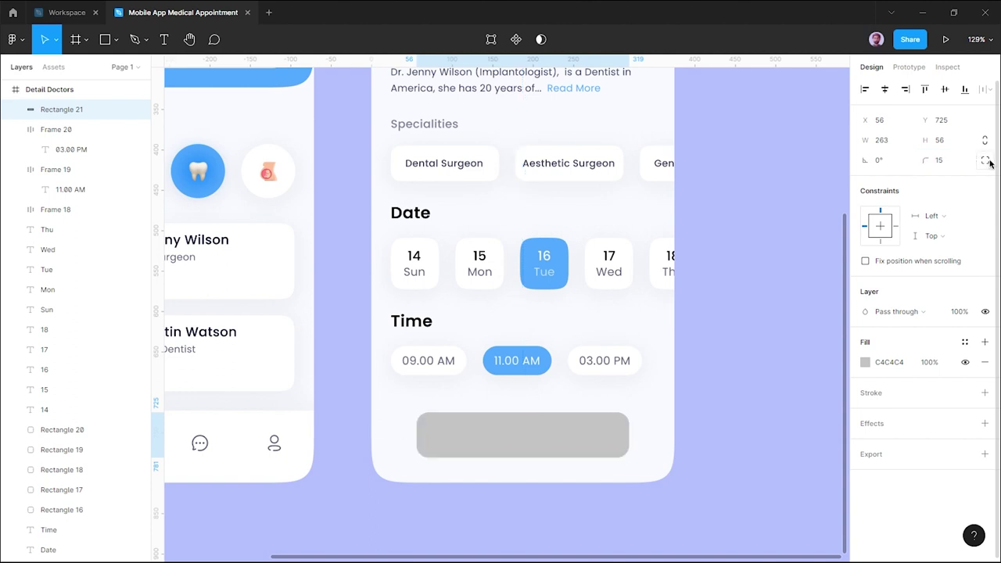
{"action": "left_click", "coordinate": [986, 160]}
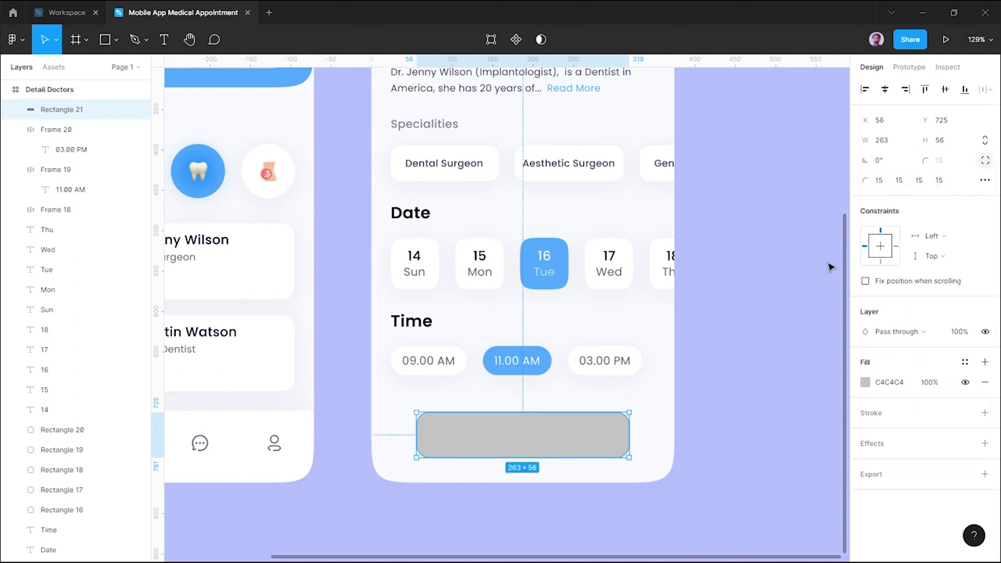
{"action": "left_click", "coordinate": [985, 160]}
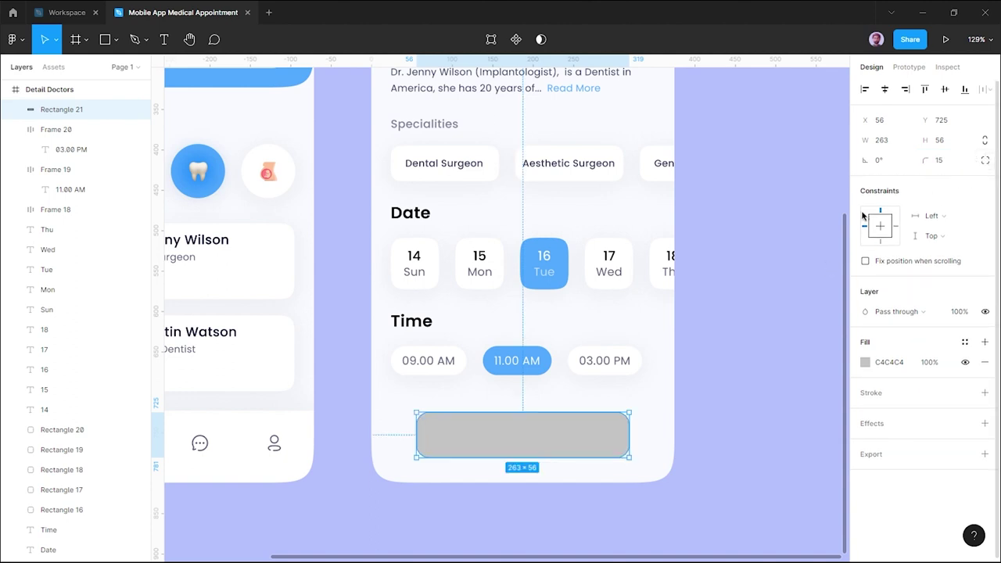
{"action": "left_click_drag", "start_coordinate": [588, 432], "coordinate": [589, 432]}
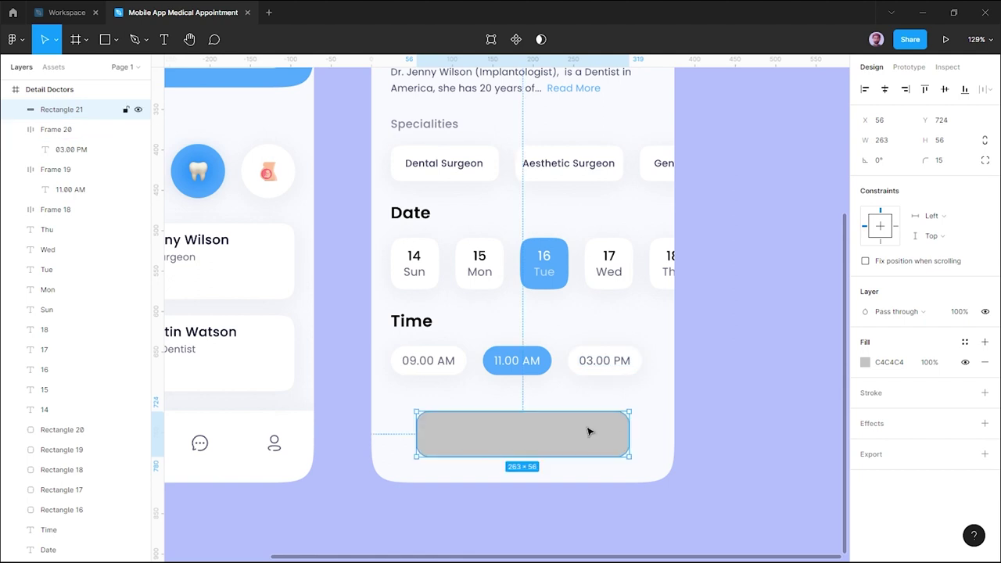
{"action": "left_click", "coordinate": [656, 421]}
{"action": "left_click", "coordinate": [596, 442]}
{"action": "left_click", "coordinate": [955, 162]}
{"action": "type", "text": "28"}
{"action": "key", "text": "Return"}
Fill the pill with blue 51A8FF sampled from the 16 Tue card and re-centre it.
{"action": "left_click", "coordinate": [717, 380]}
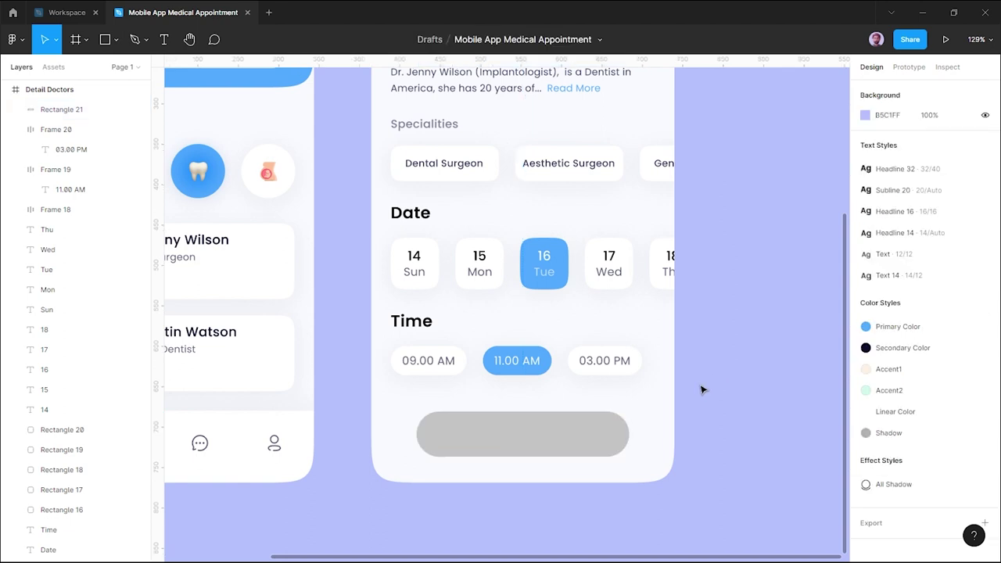
{"action": "left_click", "coordinate": [603, 431]}
{"action": "left_click", "coordinate": [865, 362]}
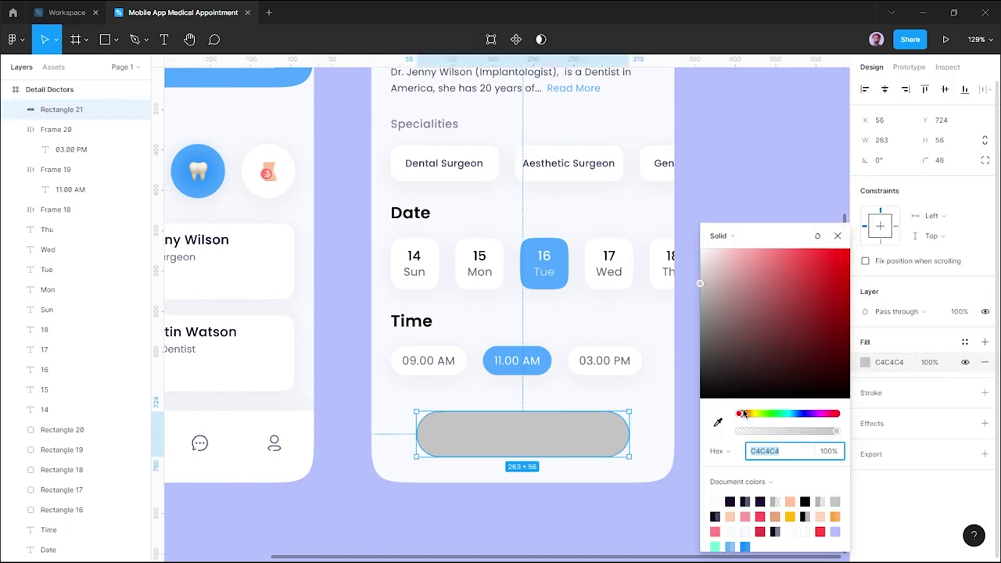
{"action": "left_click", "coordinate": [718, 422]}
{"action": "left_click", "coordinate": [564, 262]}
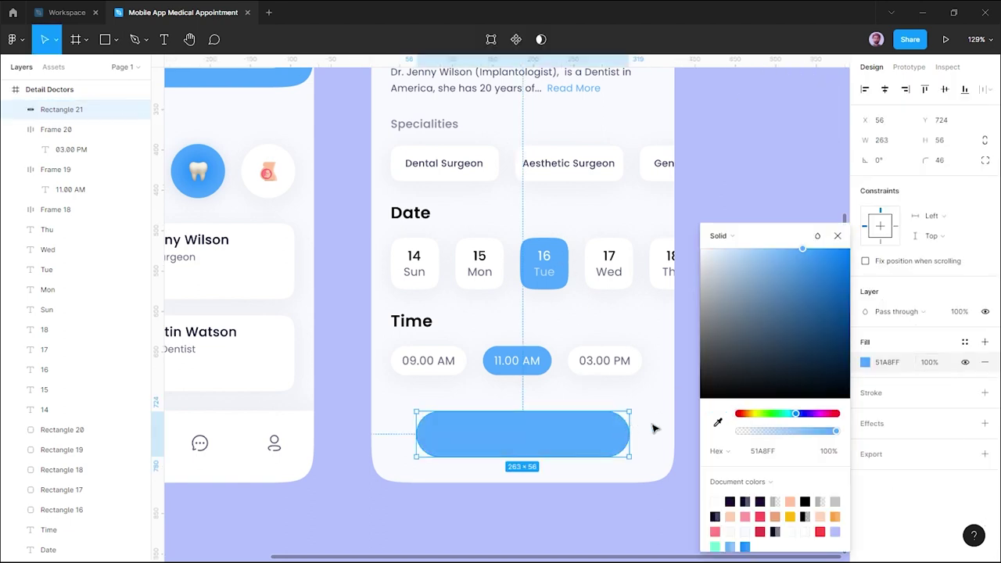
{"action": "left_click", "coordinate": [655, 429]}
{"action": "left_click_drag", "start_coordinate": [581, 442], "coordinate": [576, 445]}
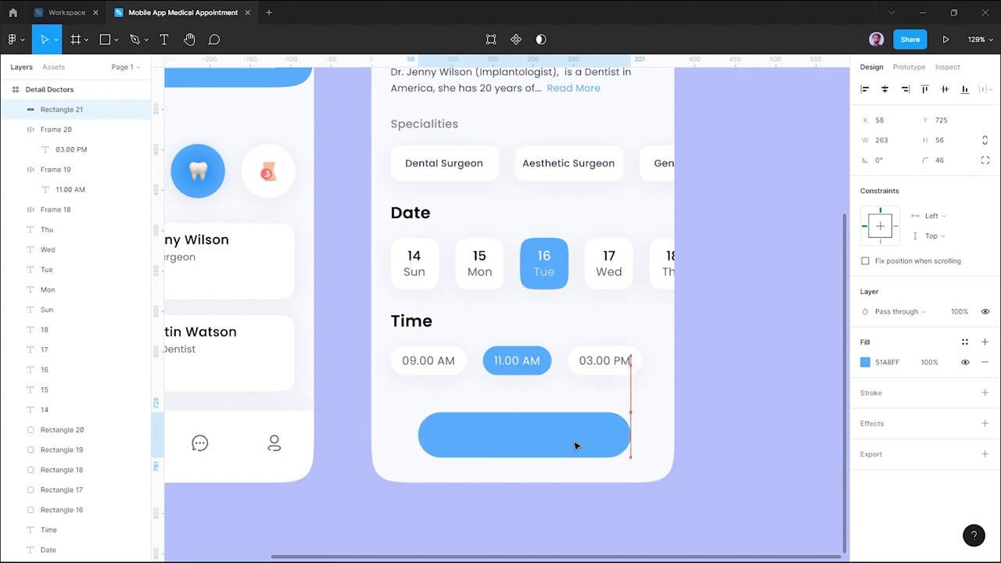
{"action": "left_click_drag", "start_coordinate": [575, 445], "coordinate": [576, 445]}
{"action": "key", "text": "alt"}
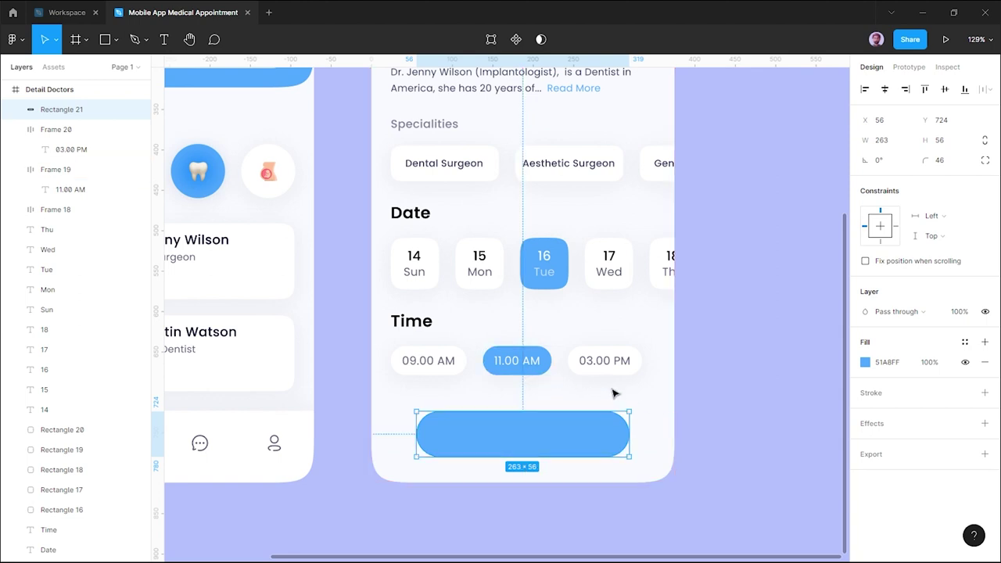
{"action": "key", "text": "Up"}
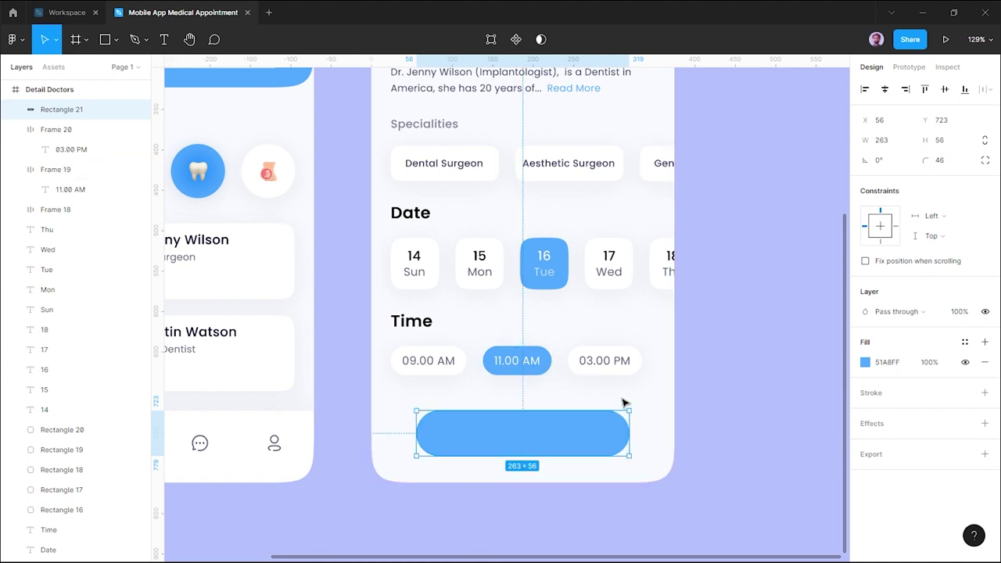
{"action": "left_click", "coordinate": [462, 404]}
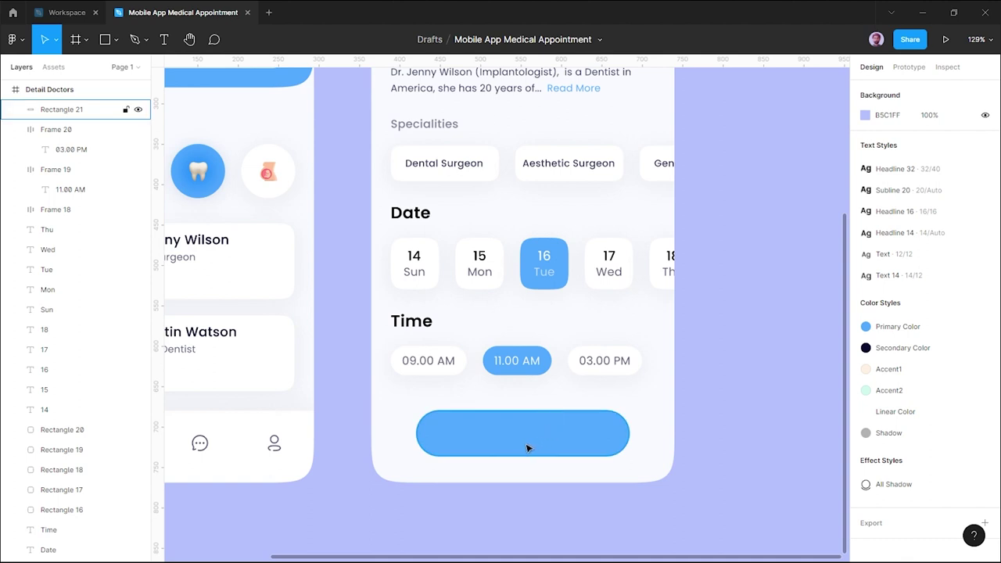
Add a 'Book Appointment' label in Headline 16 style, centred on the blue pill.
{"action": "key", "text": "t"}
{"action": "left_click", "coordinate": [490, 436]}
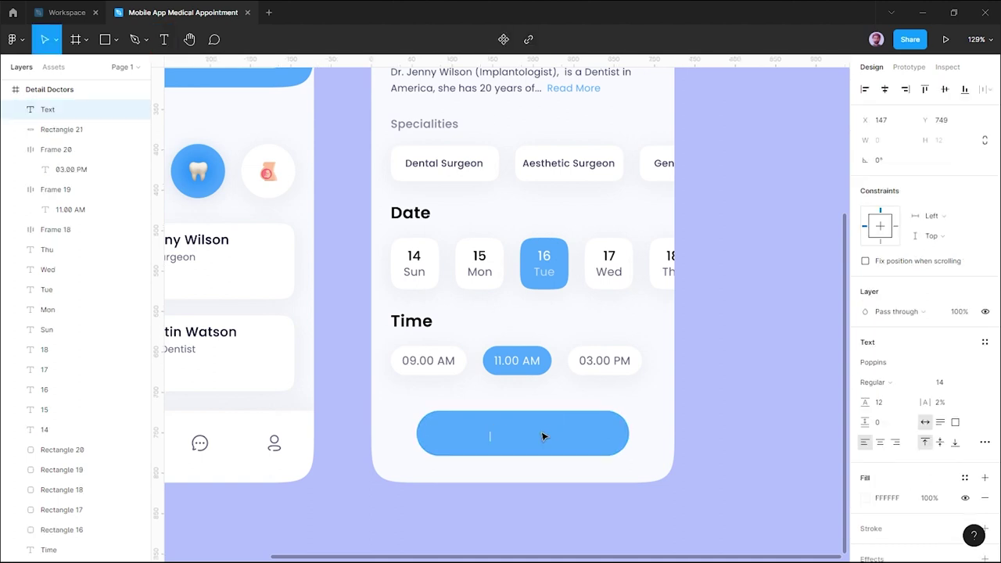
{"action": "type", "text": "Book A"}
{"action": "type", "text": "ppointment"}
{"action": "key", "text": "Escape"}
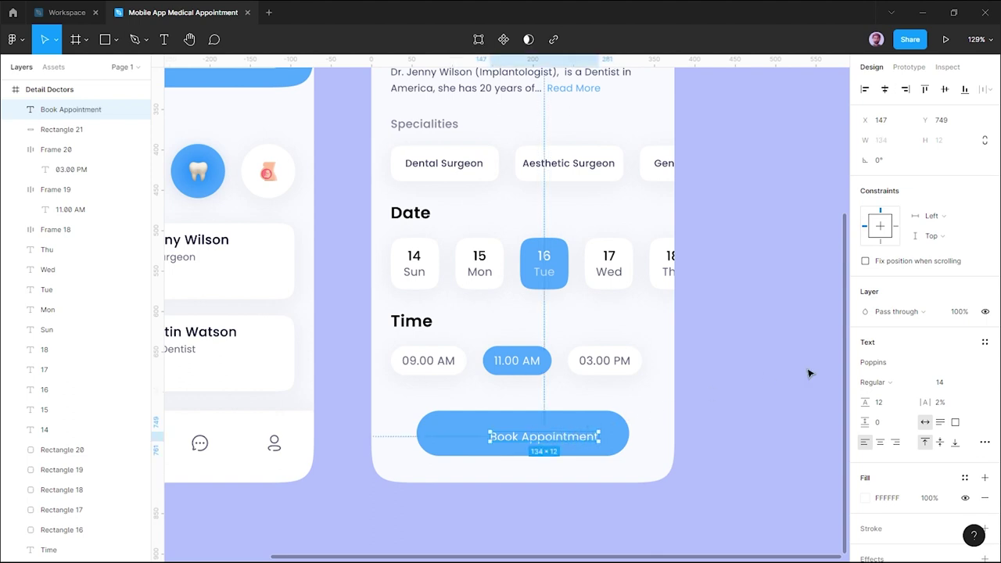
{"action": "left_click", "coordinate": [985, 344]}
{"action": "left_click", "coordinate": [911, 457]}
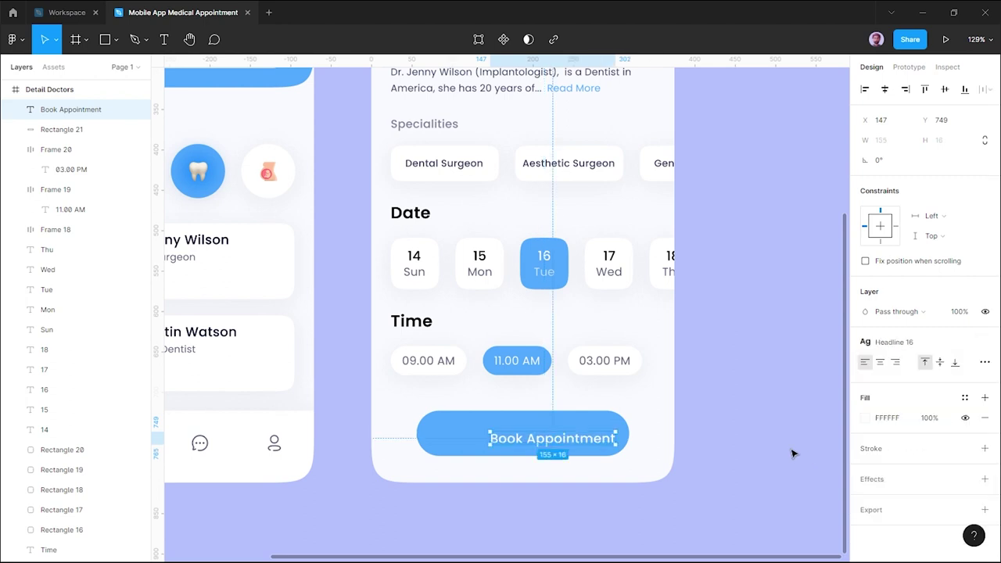
{"action": "left_click_drag", "start_coordinate": [584, 443], "coordinate": [553, 438]}
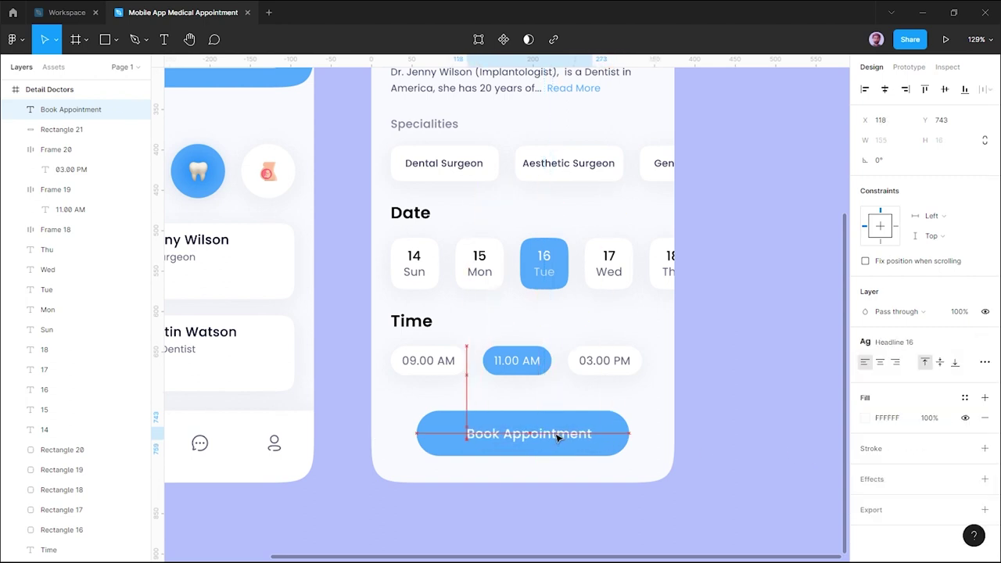
{"action": "key", "text": "alt"}
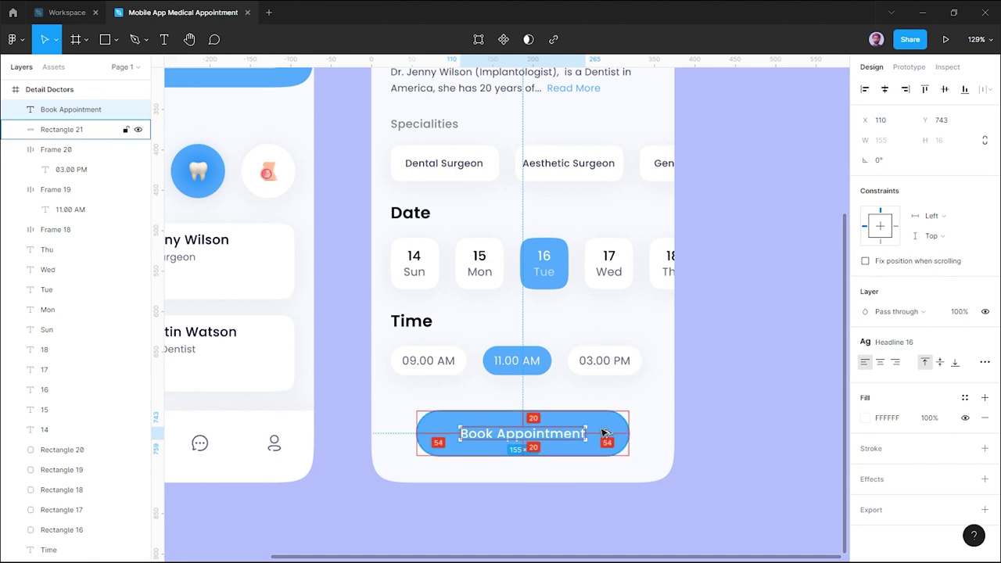
{"action": "left_click", "coordinate": [666, 415]}
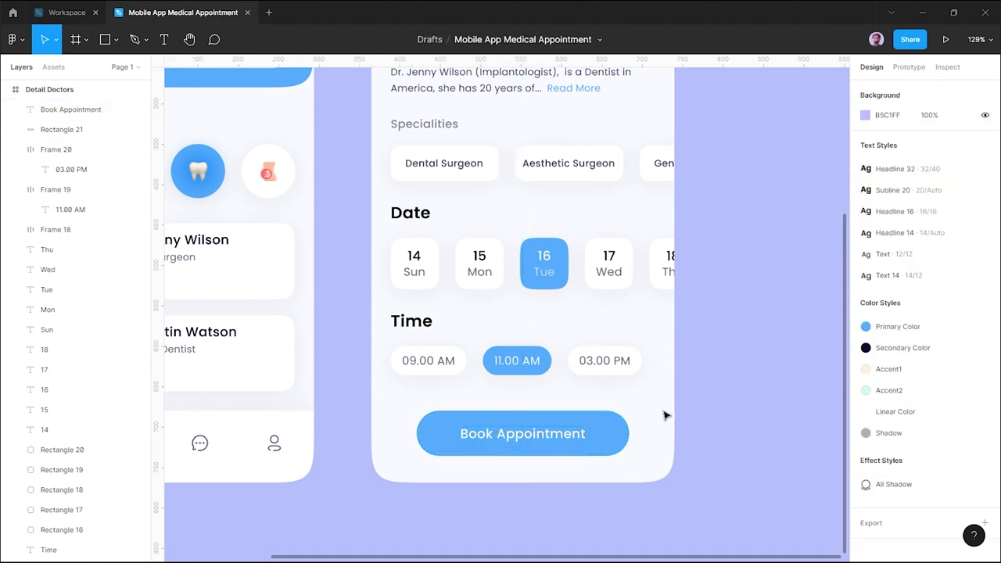
Wrap the label and pill into an auto-layout button frame, then zoom out to both screens.
{"action": "left_click", "coordinate": [578, 436]}
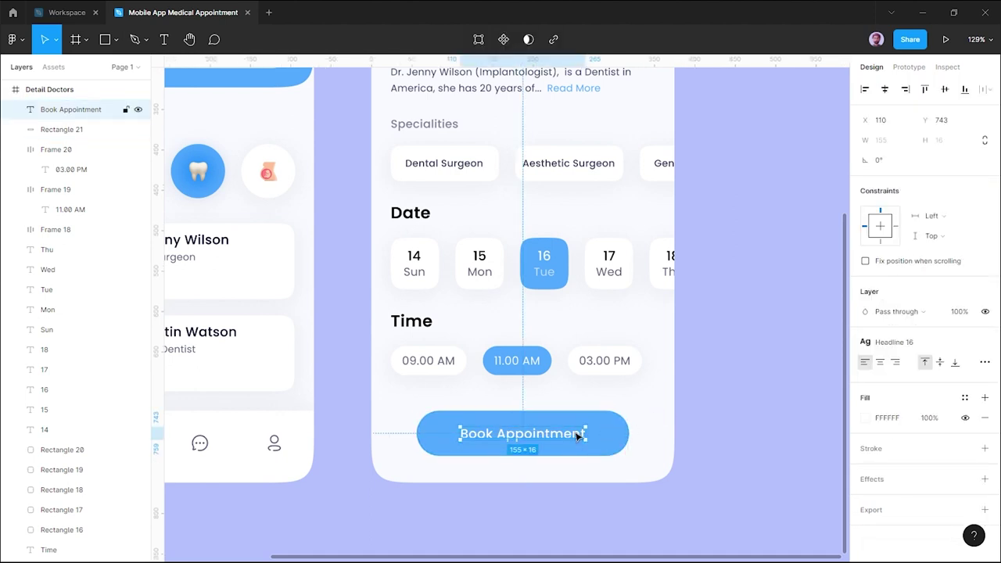
{"action": "left_click", "coordinate": [649, 415]}
{"action": "left_click_drag", "start_coordinate": [657, 411], "coordinate": [418, 469]}
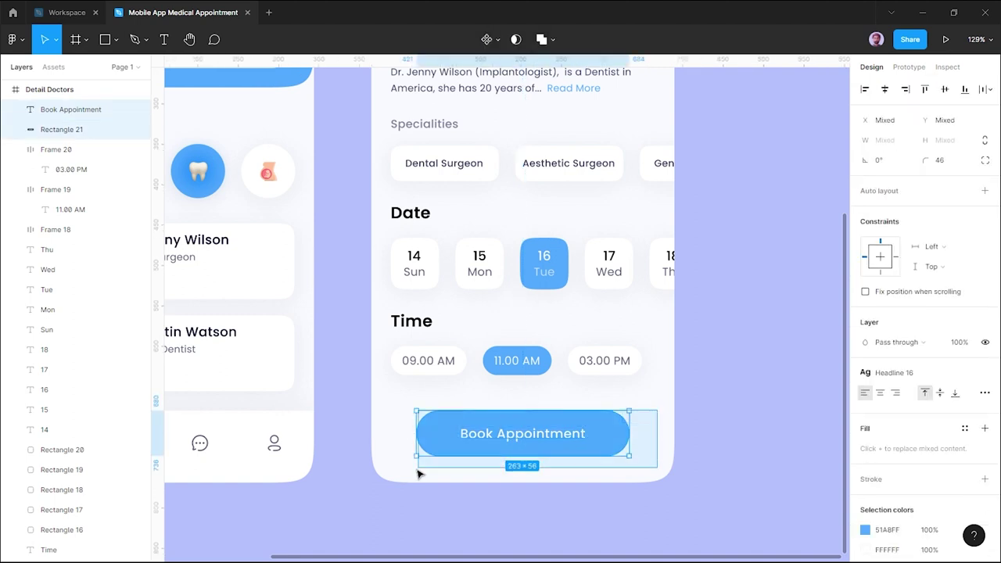
{"action": "left_click", "coordinate": [985, 191]}
{"action": "left_click", "coordinate": [701, 430]}
{"action": "left_click", "coordinate": [618, 443]}
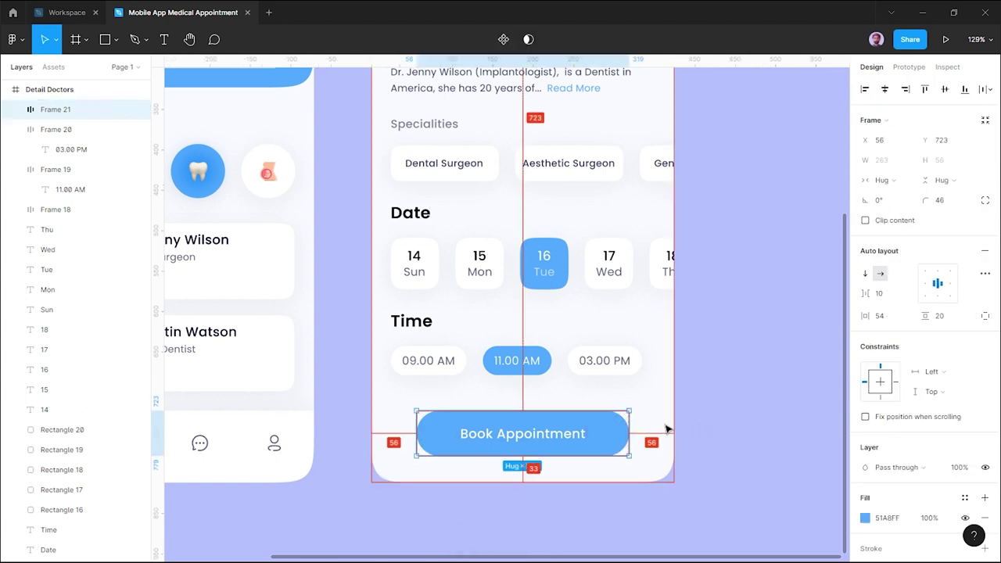
{"action": "left_click", "coordinate": [721, 405]}
{"action": "key", "text": "shift+1"}
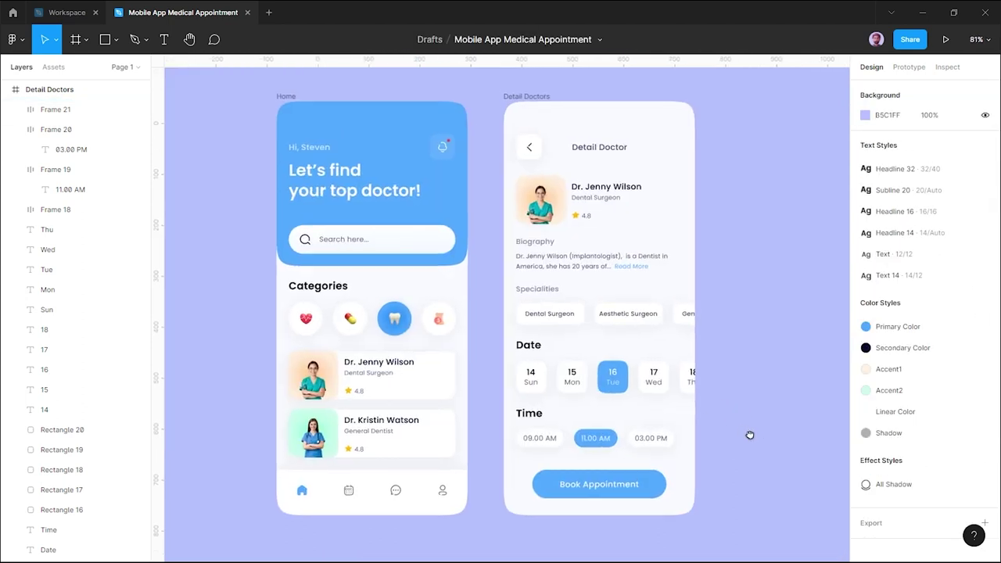
{"action": "left_click_drag", "start_coordinate": [749, 435], "coordinate": [794, 445]}
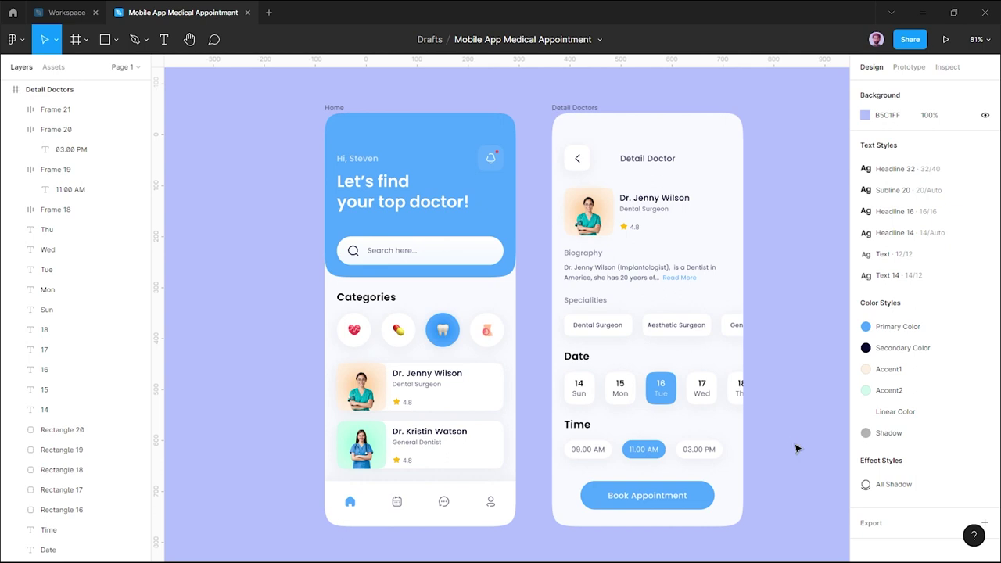